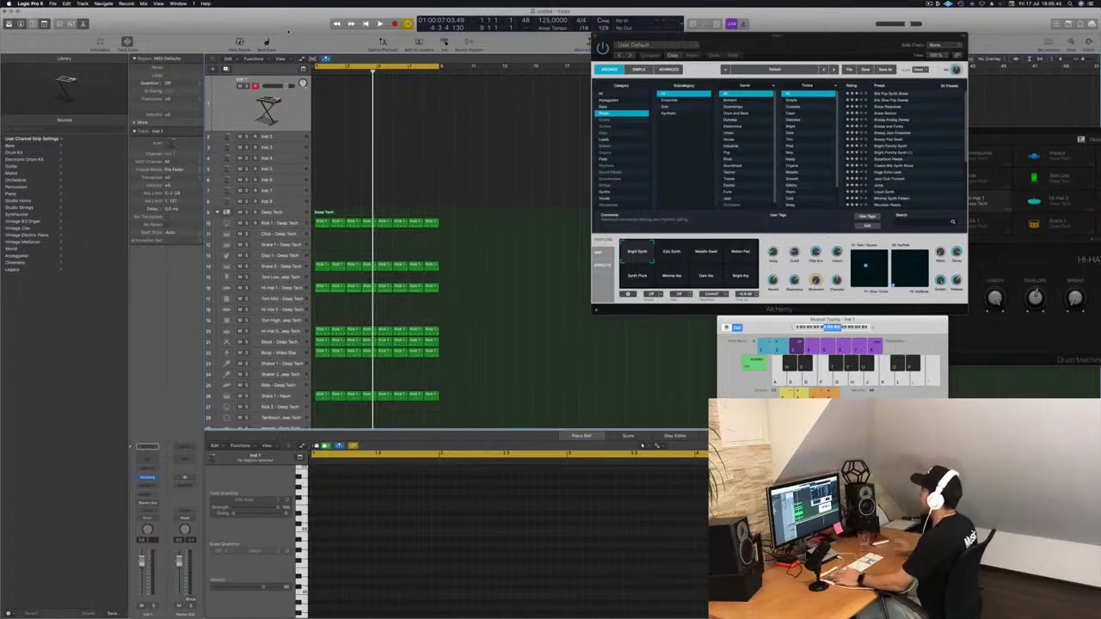
Play the Deep Tech drum loop from the start and reposition the Musical Typing and Alchemy windows.
{"action": "key", "text": "Return"}
{"action": "key", "text": "space"}
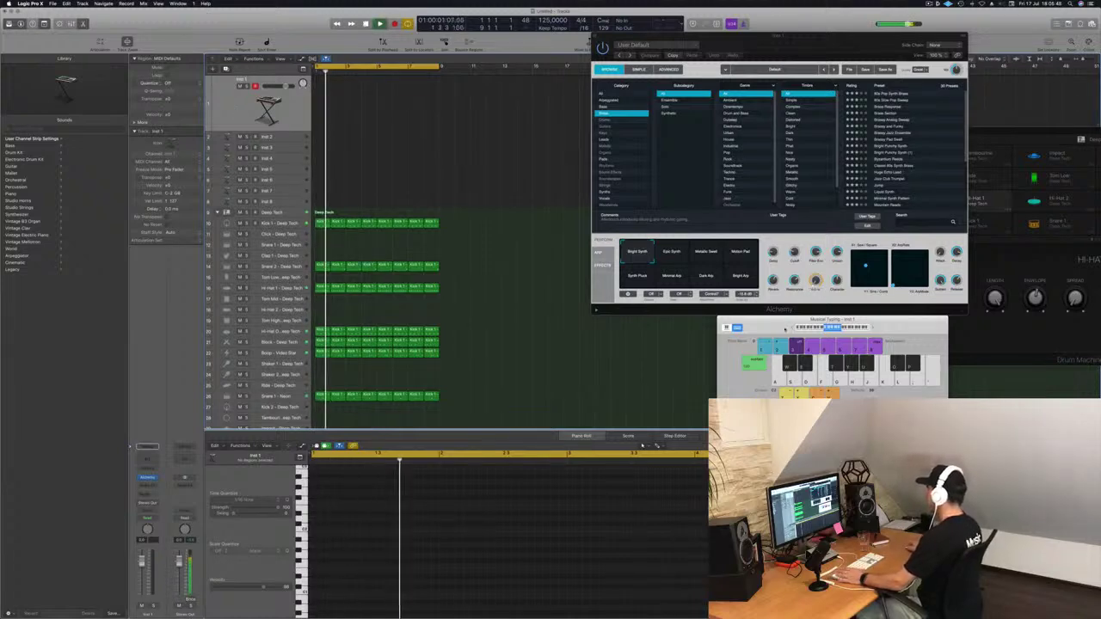
{"action": "left_click_drag", "start_coordinate": [783, 327], "coordinate": [653, 331]}
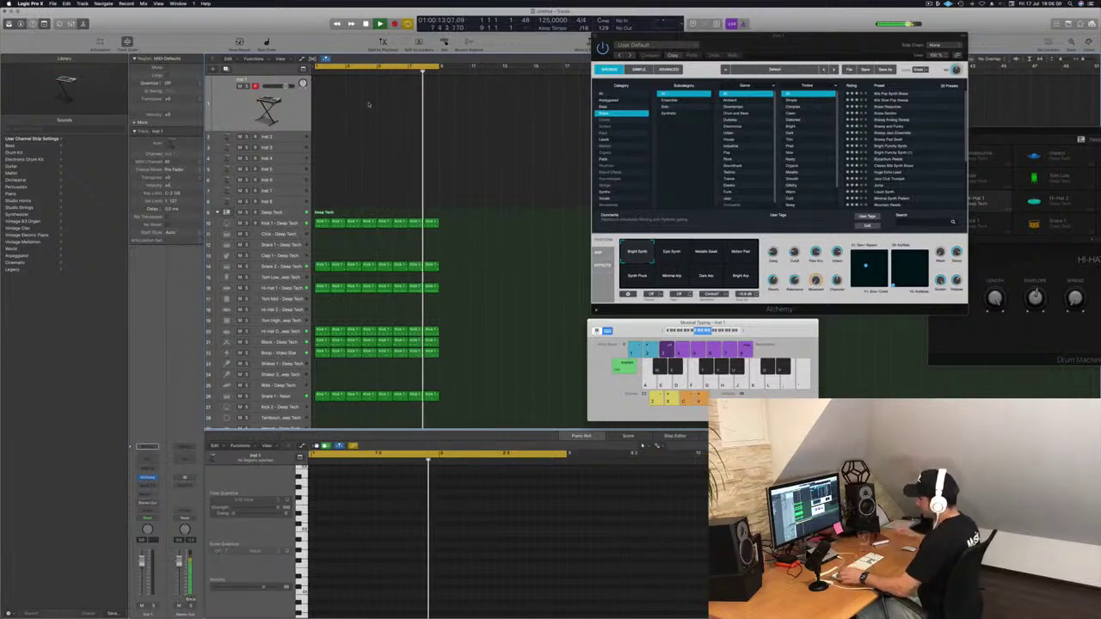
{"action": "left_click_drag", "start_coordinate": [784, 37], "coordinate": [766, 36]}
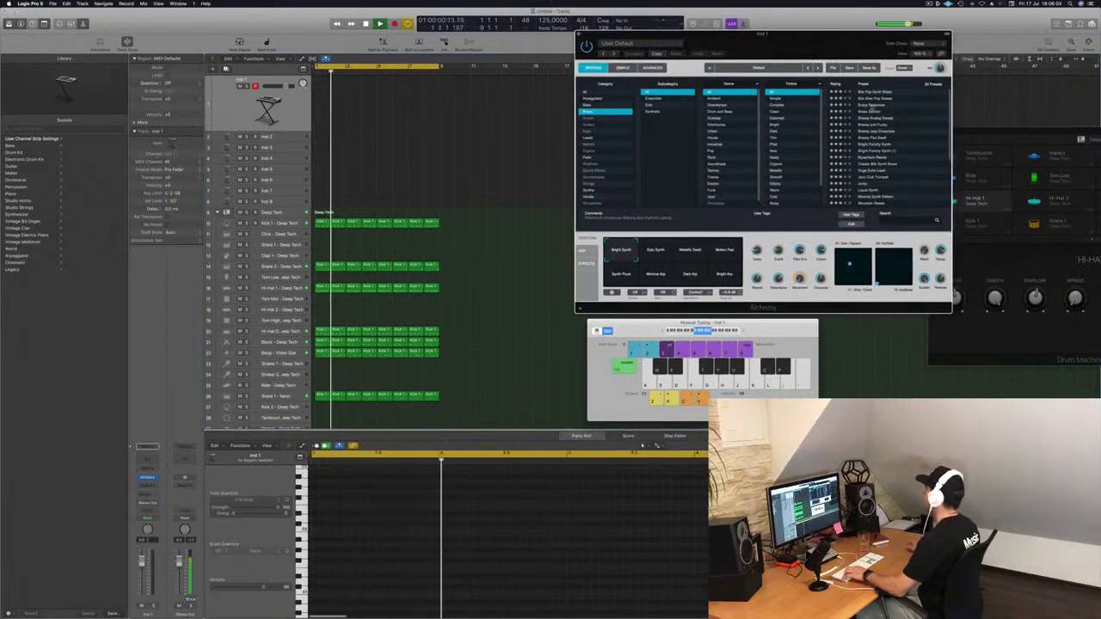
Audition the Alchemy brass presets from Brass Response onward during playback and load Brassy Pad Swell.
{"action": "left_click", "coordinate": [870, 105]}
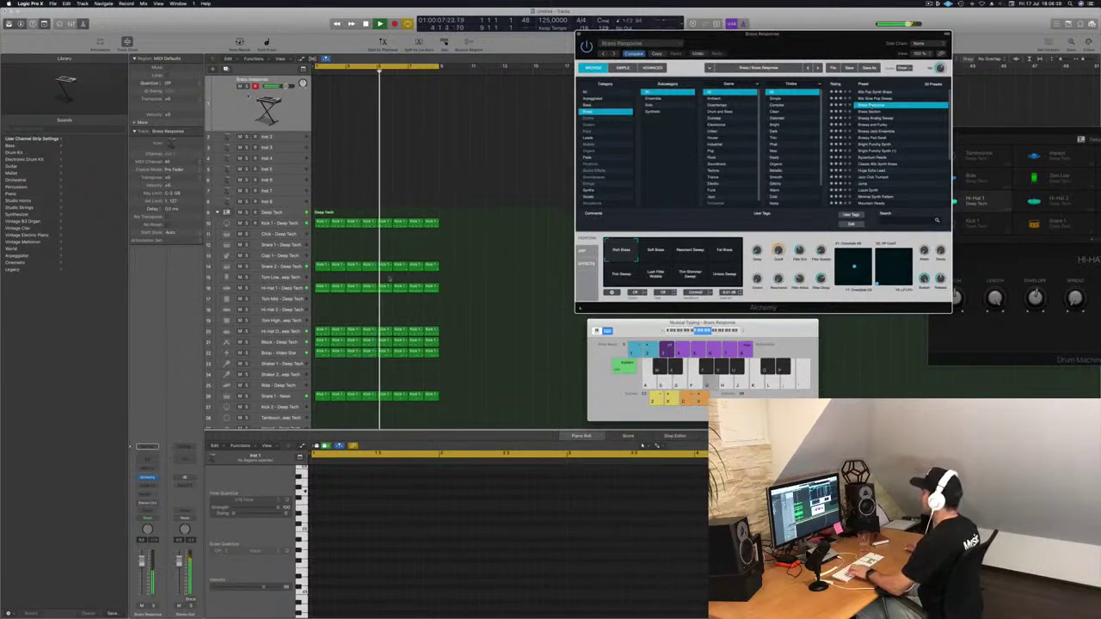
{"action": "left_click", "coordinate": [878, 112]}
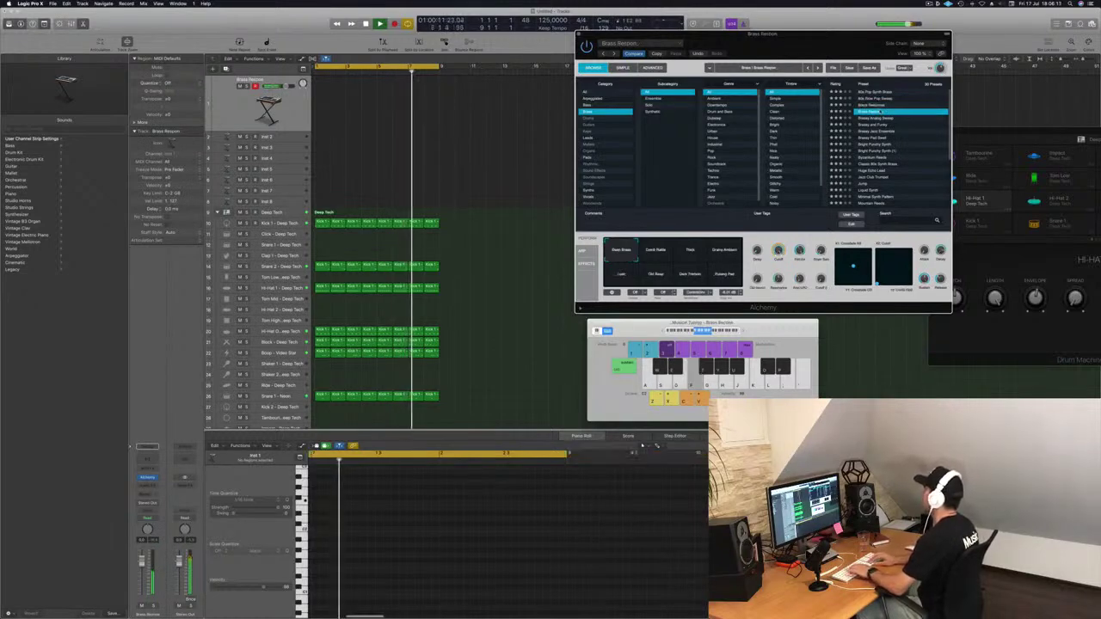
{"action": "key", "text": "Down"}
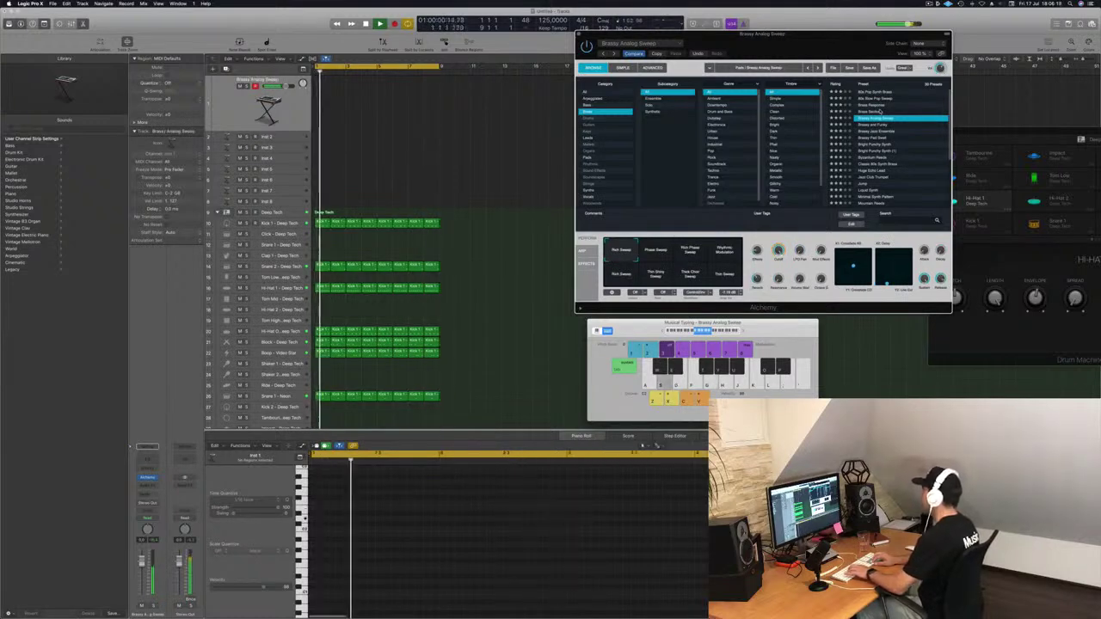
{"action": "key", "text": "Down"}
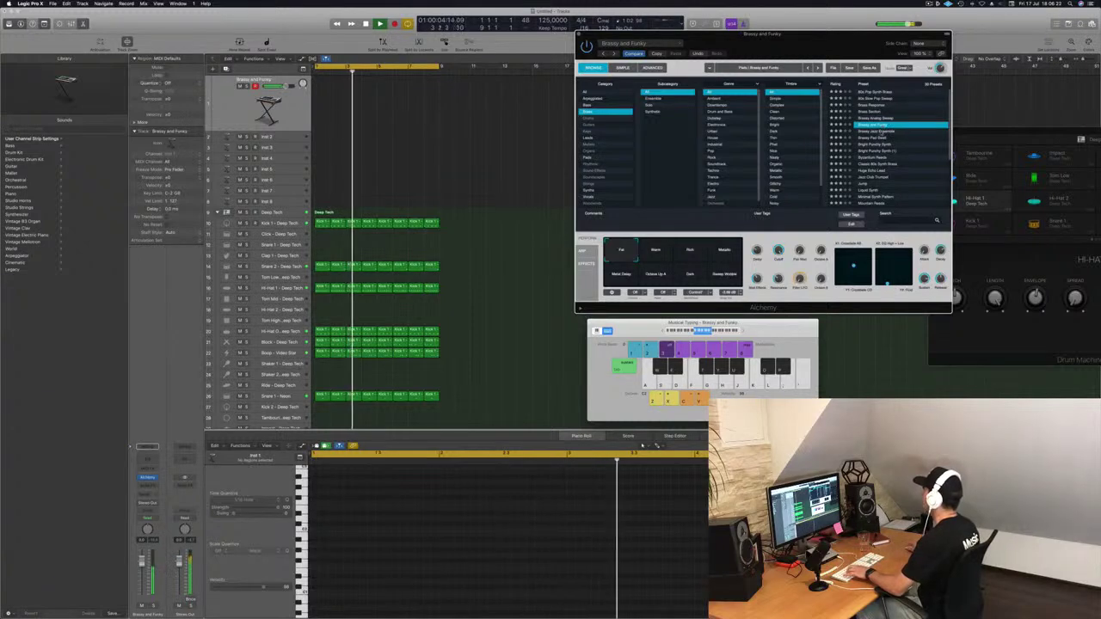
{"action": "key", "text": "Down"}
{"action": "key", "text": "Down"}
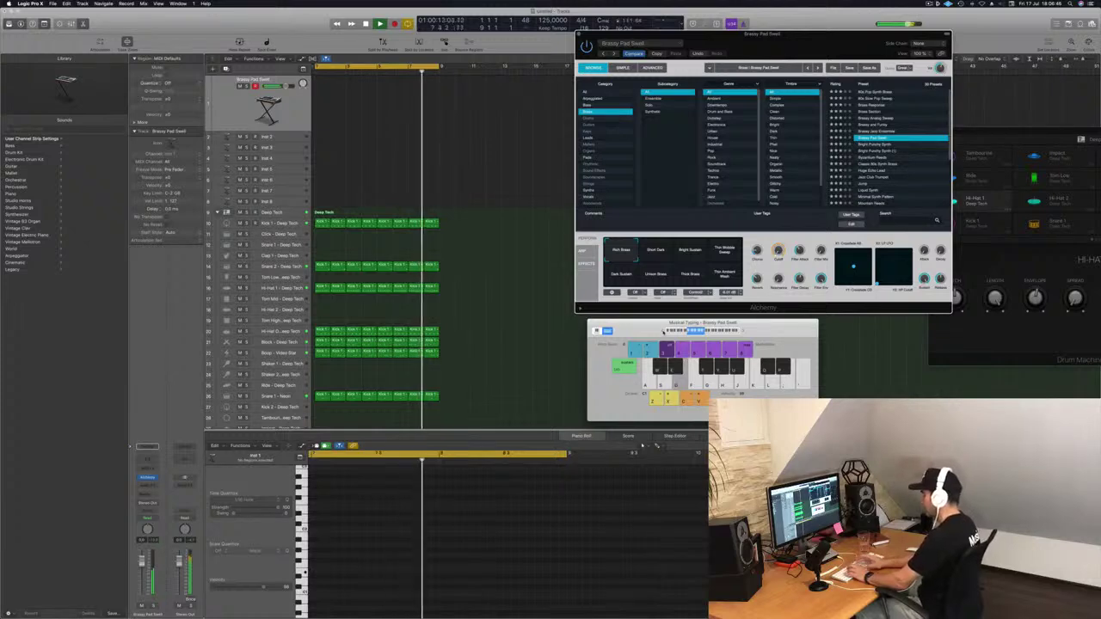
Record a four-note melody on the first instrument track using the Brassy Pad Swell sound.
{"action": "key", "text": "r"}
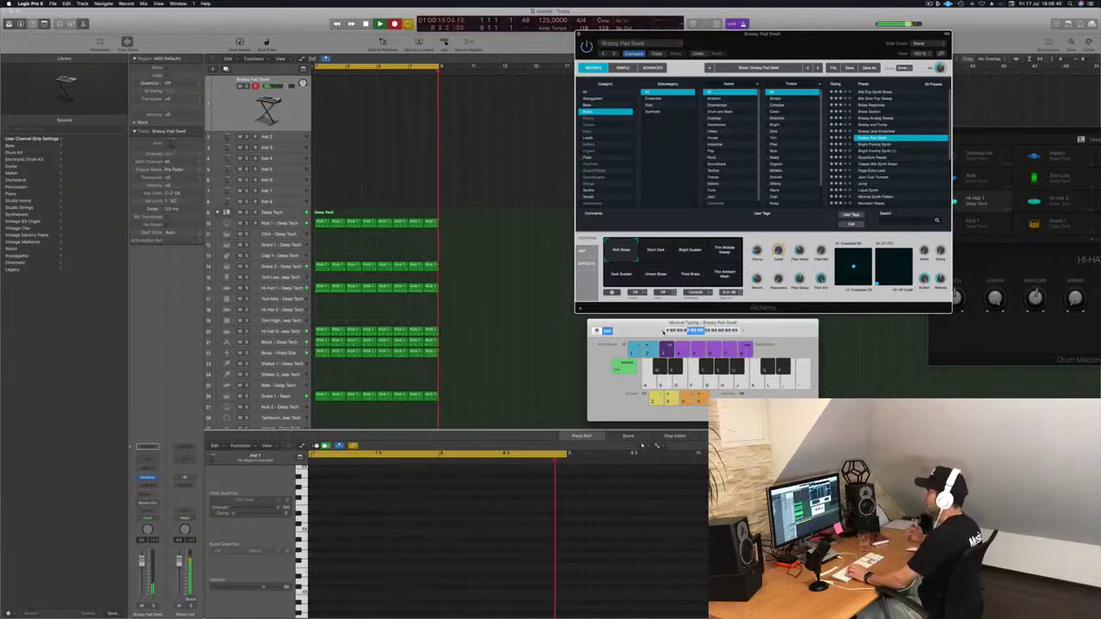
{"action": "key", "text": "d"}
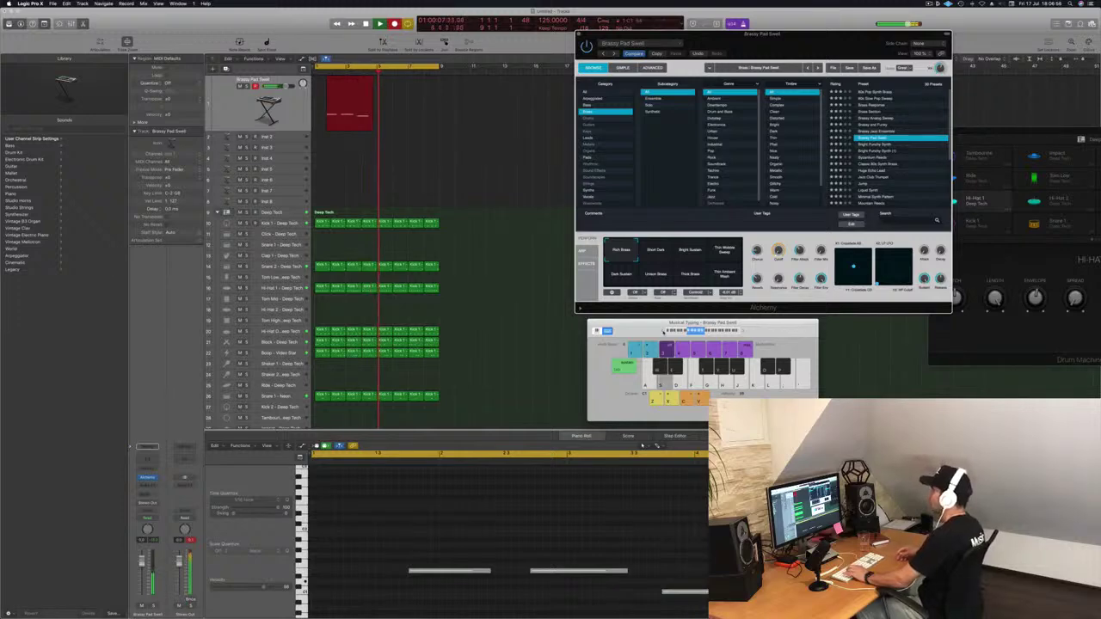
{"action": "key", "text": "space"}
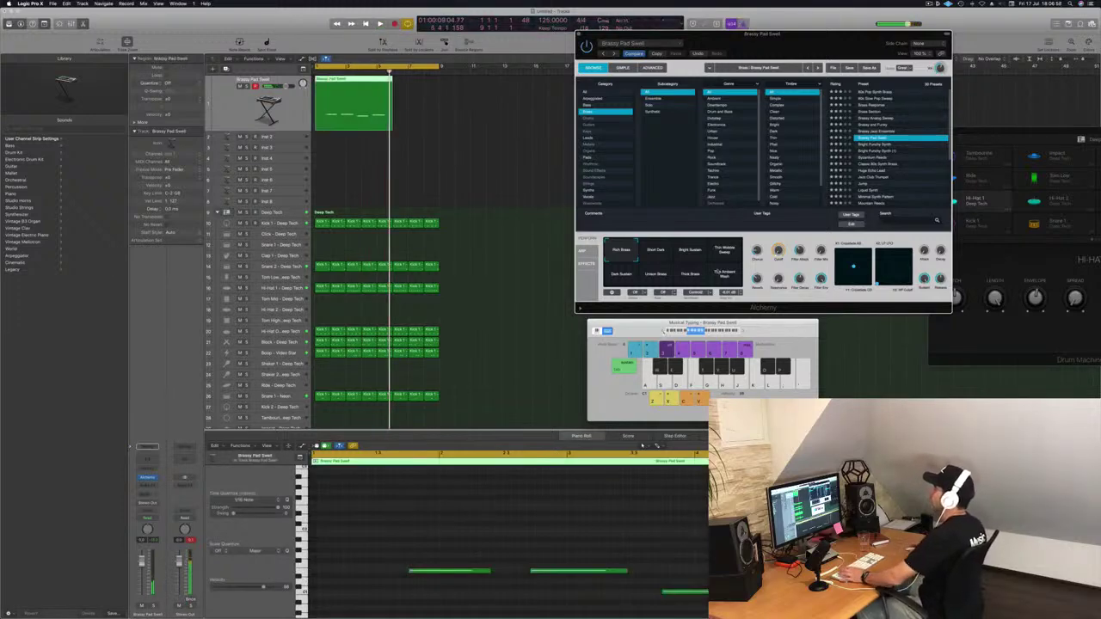
Move the recorded melody's second note slightly later and lengthen the first note, checking the timing in playback.
{"action": "key", "text": "super+Left"}
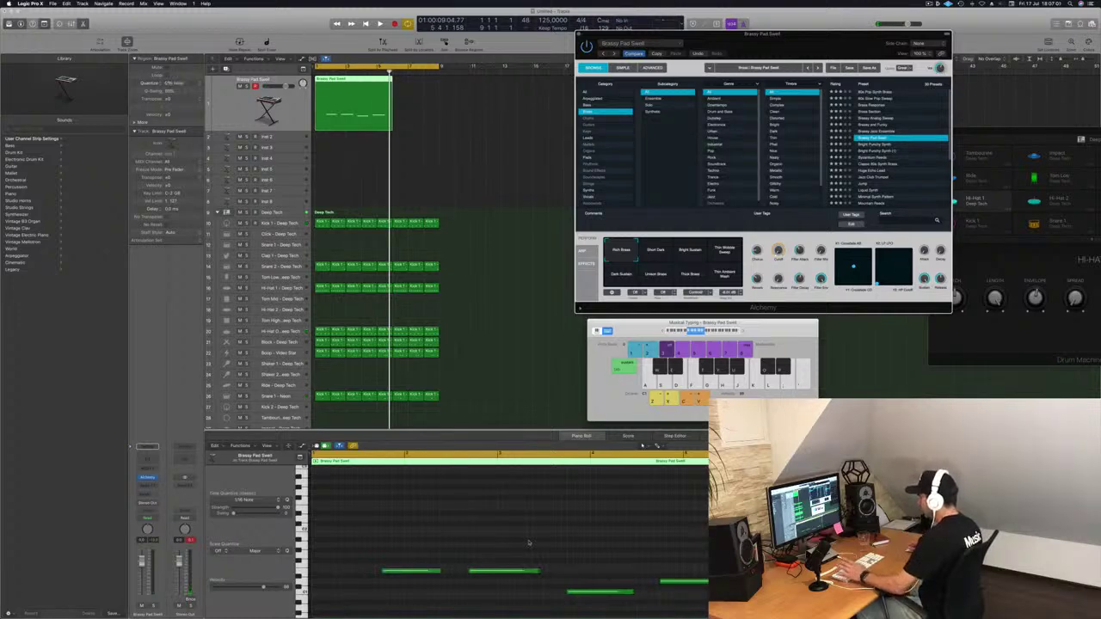
{"action": "key", "text": "space"}
{"action": "key", "text": "super+Left"}
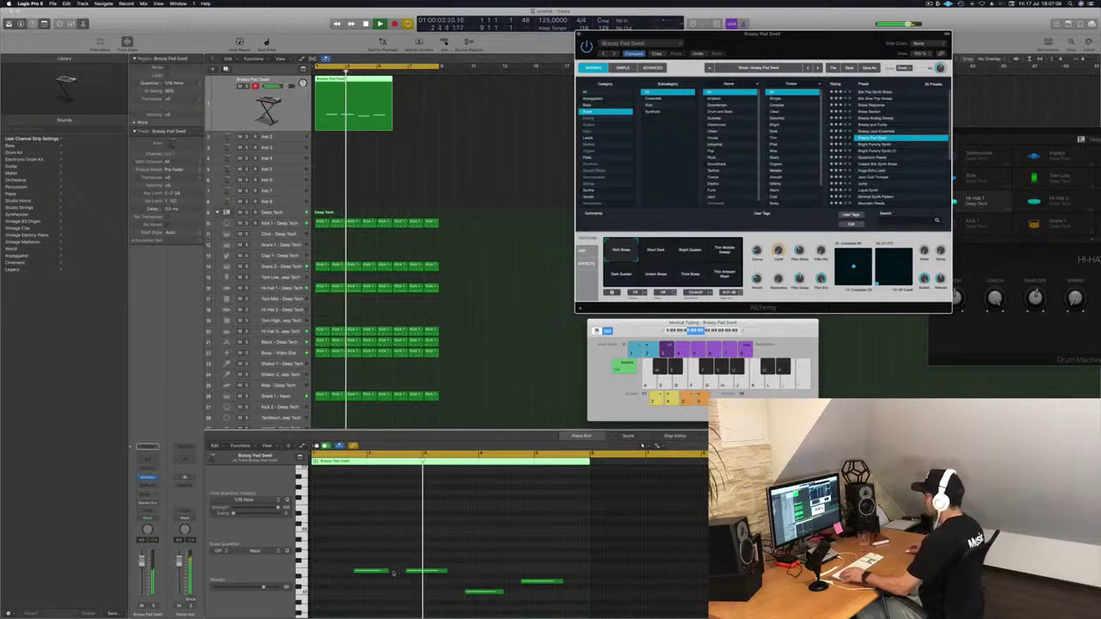
{"action": "left_click", "coordinate": [427, 571]}
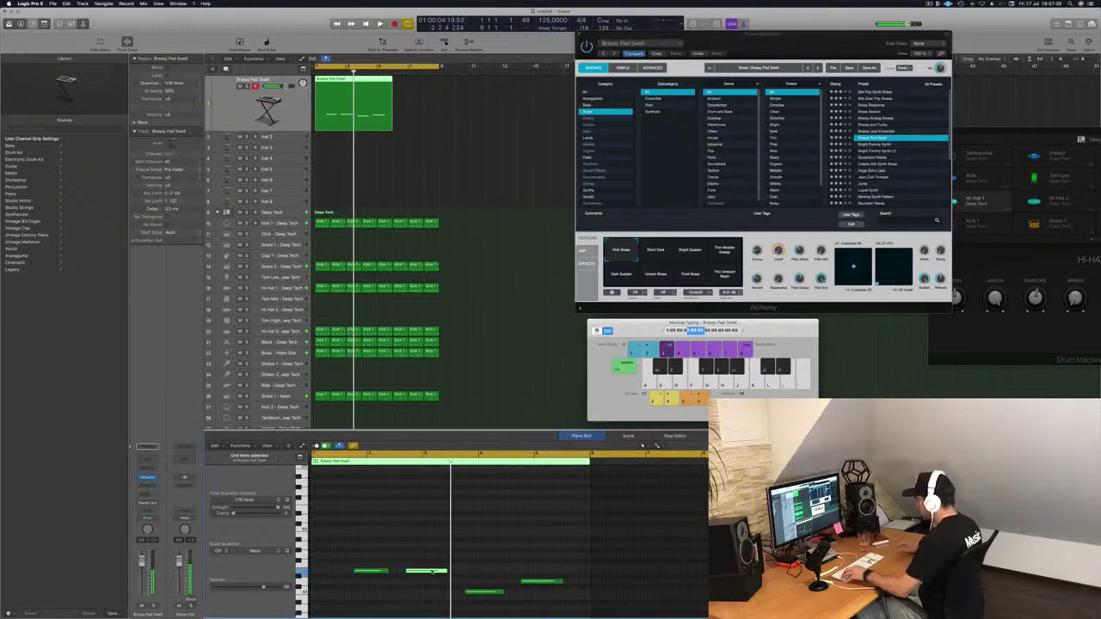
{"action": "key", "text": "space"}
{"action": "left_click", "coordinate": [414, 572]}
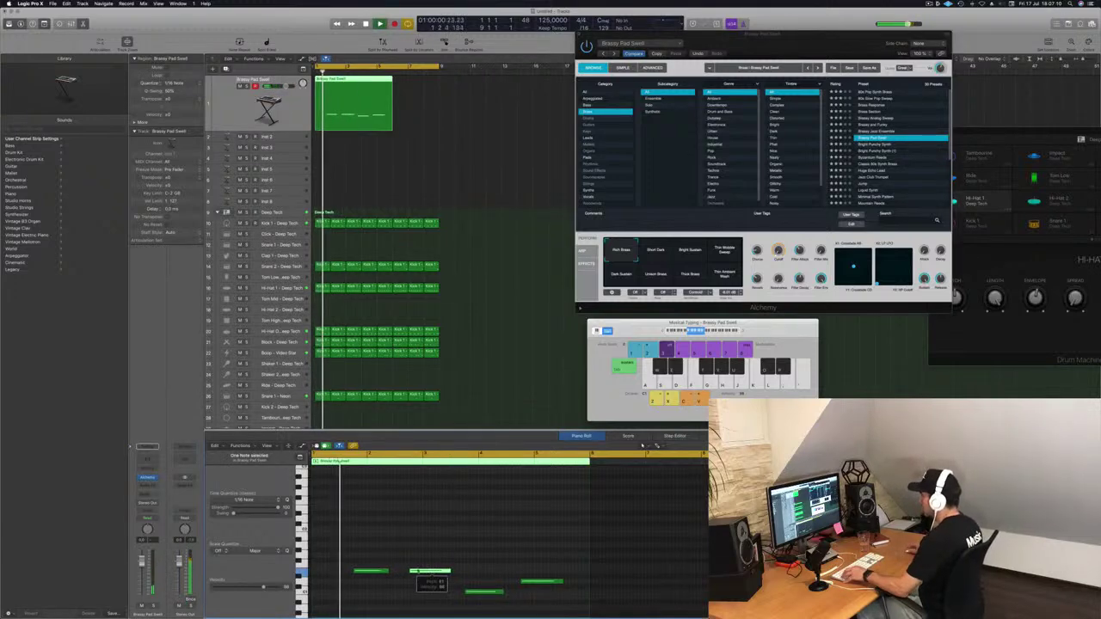
{"action": "left_click", "coordinate": [387, 571]}
{"action": "left_click_drag", "start_coordinate": [389, 572], "coordinate": [394, 572]}
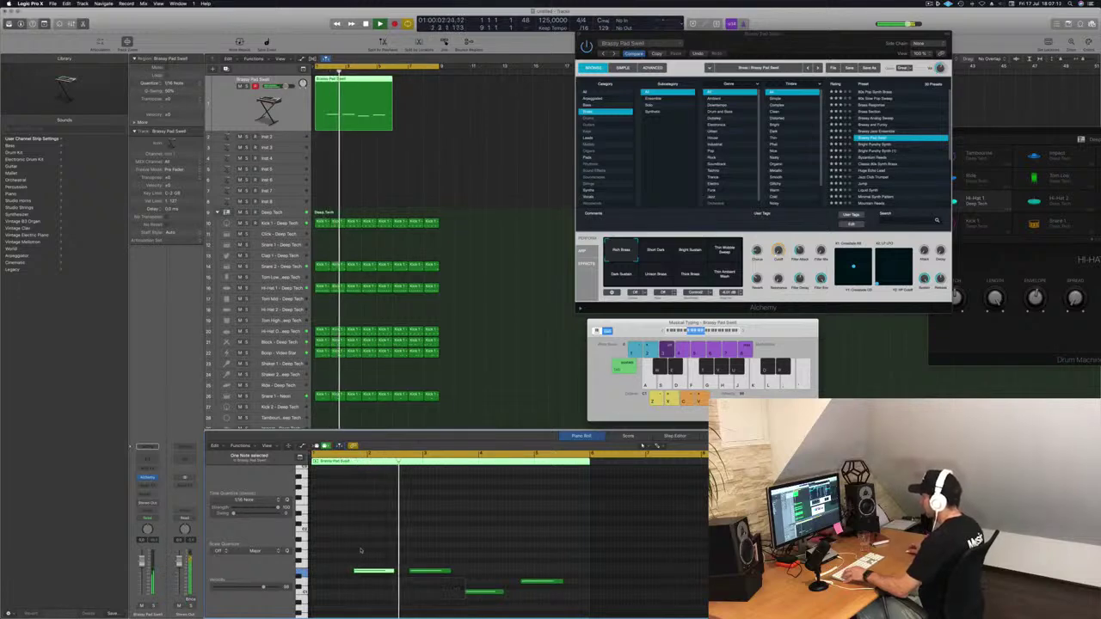
{"action": "key", "text": "Return"}
{"action": "key", "text": "super+Right"}
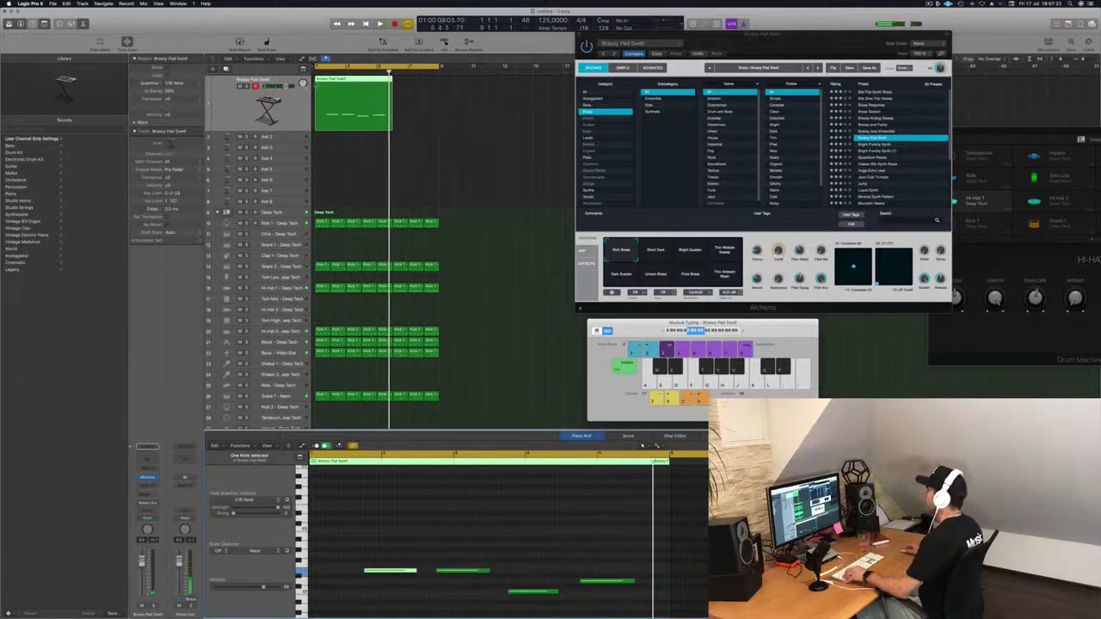
Trim the empty start of the Brassy Pad Swell region up to its first note.
{"action": "left_click_drag", "start_coordinate": [317, 128], "coordinate": [327, 128]}
{"action": "left_click_drag", "start_coordinate": [332, 88], "coordinate": [320, 88]}
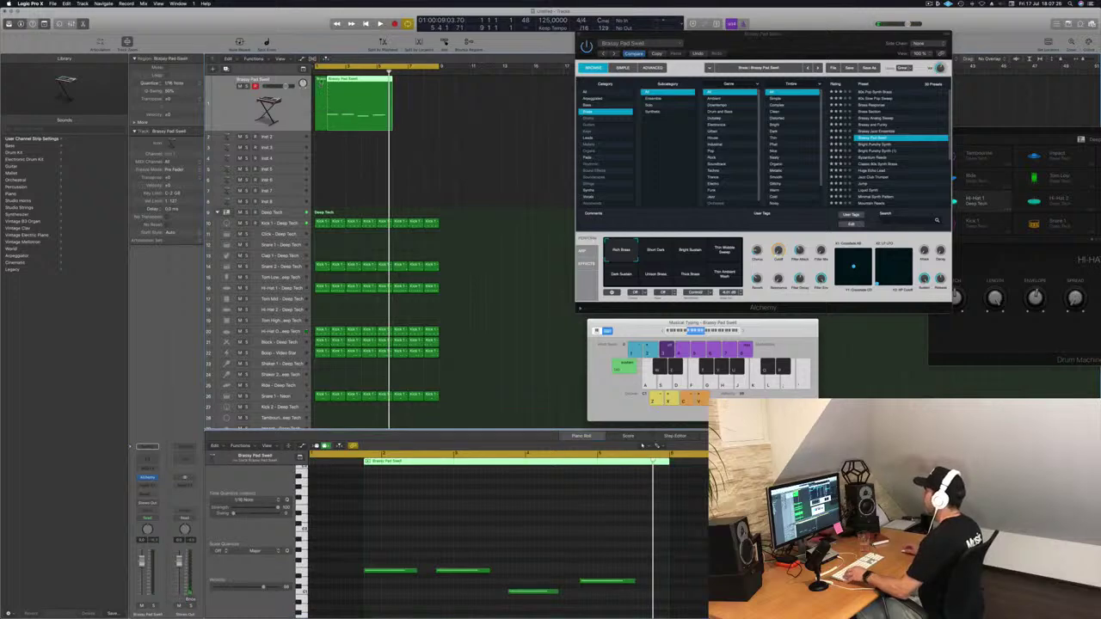
{"action": "left_click", "coordinate": [320, 84]}
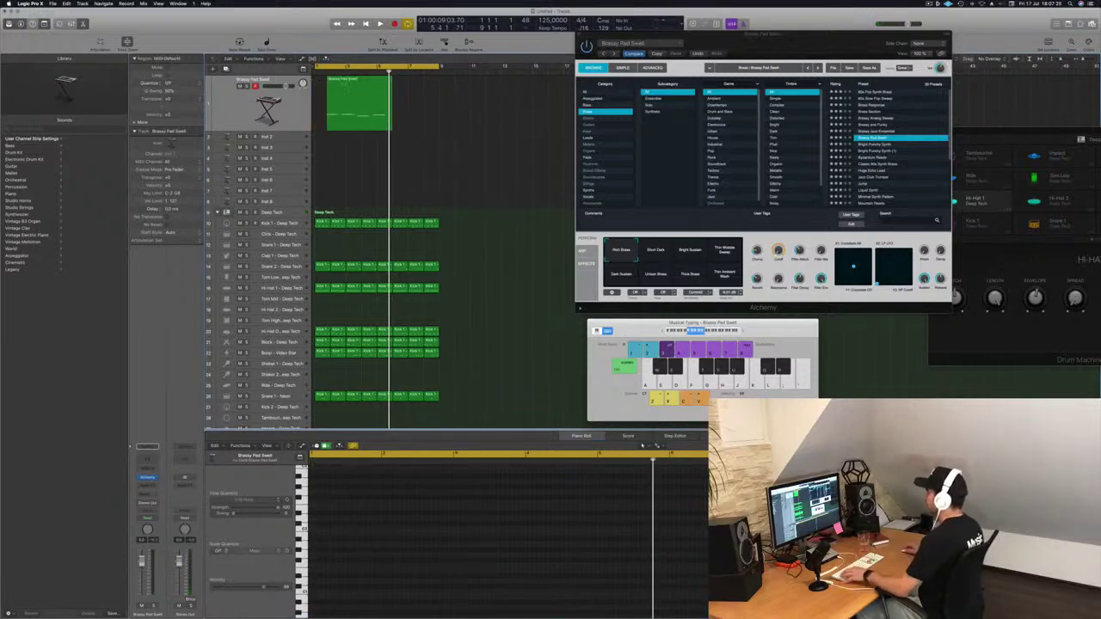
Copy the trimmed Brassy Pad Swell region so that the duplicate directly follows the original.
{"action": "key", "text": "super+Right"}
{"action": "scroll", "coordinate": [326, 79], "scroll_direction": "left", "scroll_amount": 3}
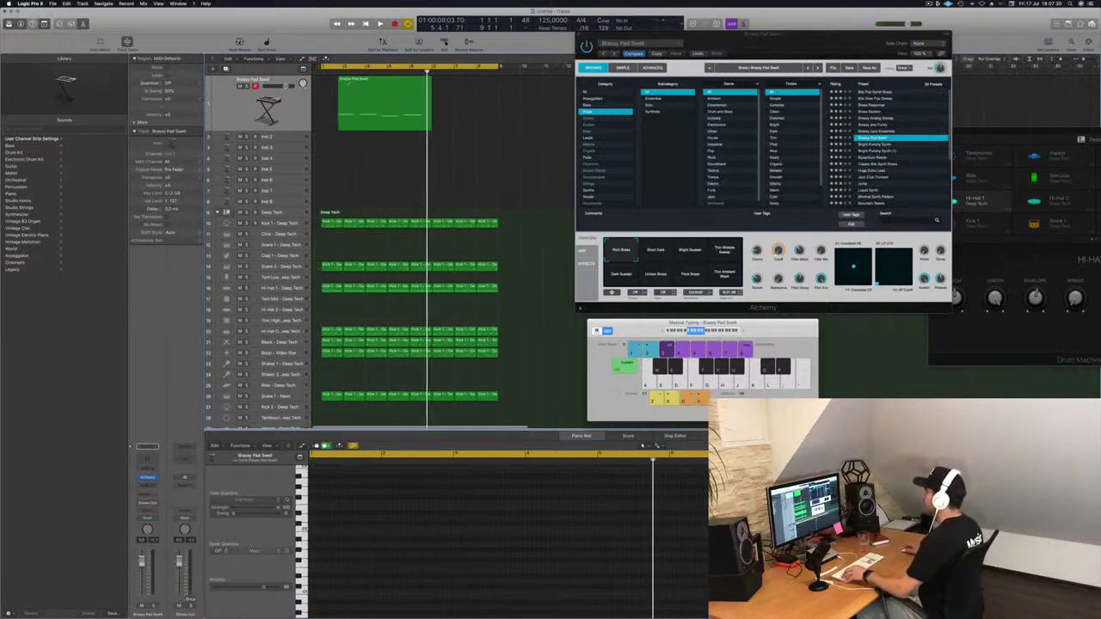
{"action": "left_click", "coordinate": [347, 79]}
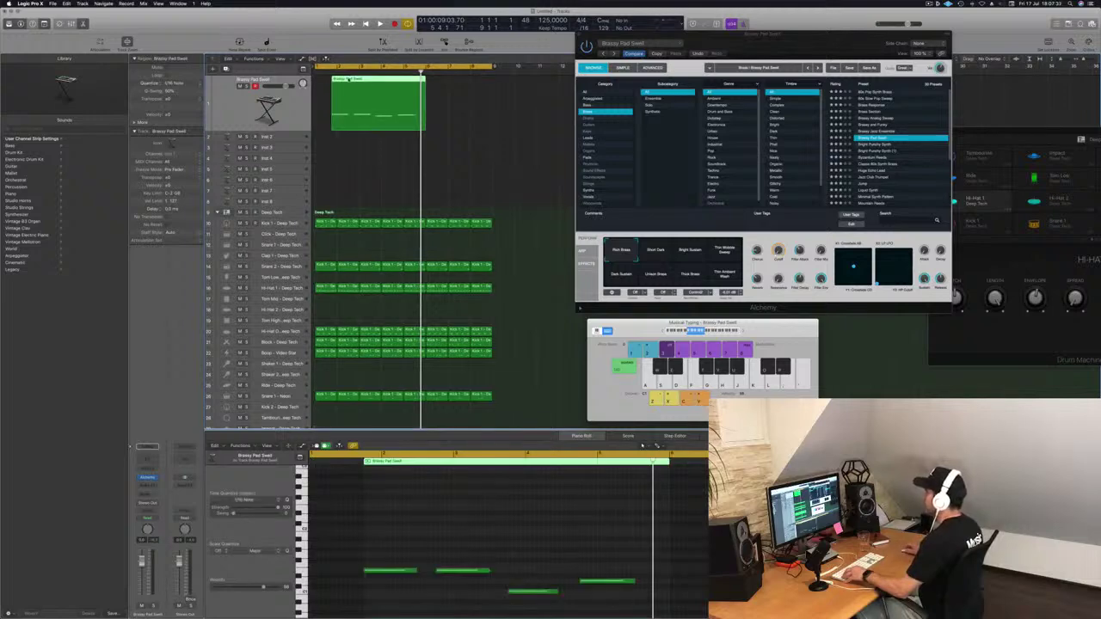
{"action": "left_click_drag", "start_coordinate": [356, 83], "coordinate": [438, 86]}
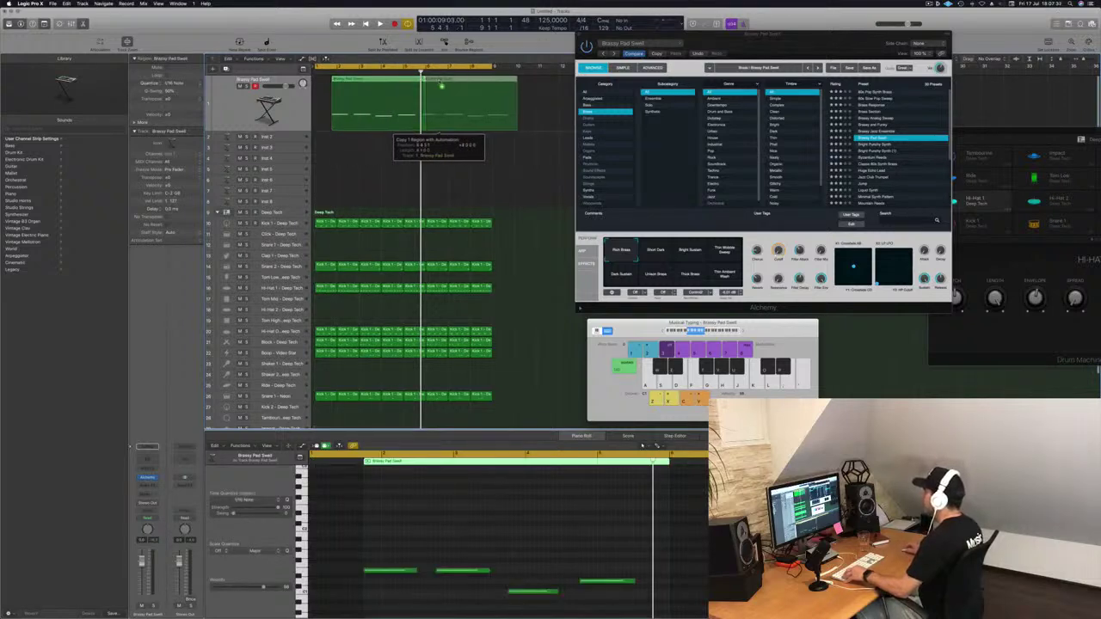
{"action": "left_click_drag", "start_coordinate": [438, 86], "coordinate": [439, 86]}
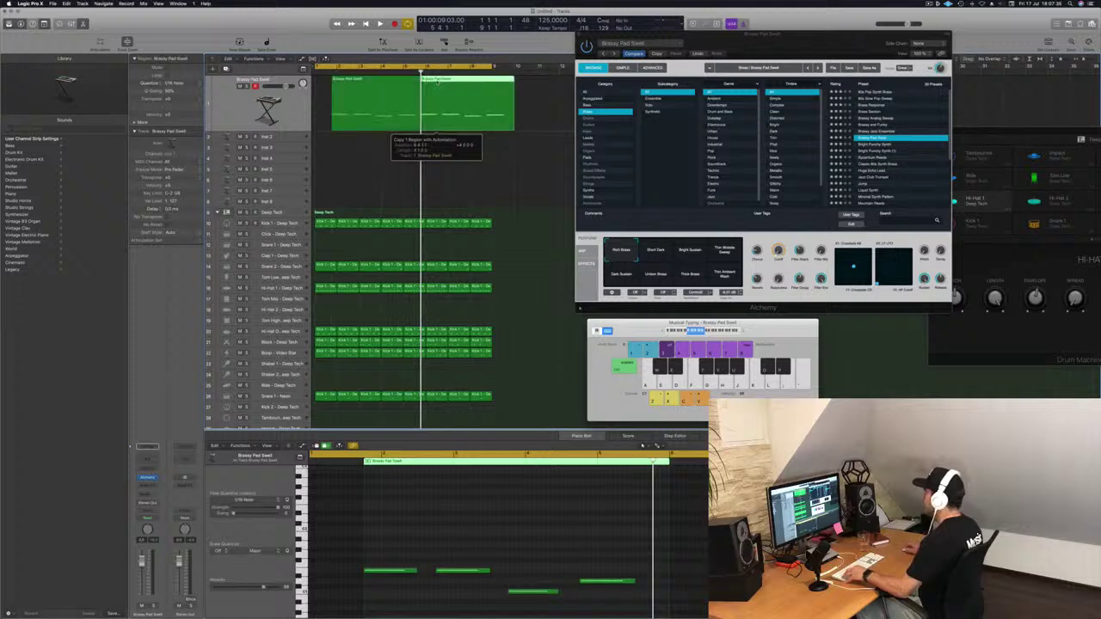
Play back both Brassy Pad Swell regions with the Deep Tech drums to check how they fit.
{"action": "key", "text": "Return"}
{"action": "key", "text": "space"}
{"action": "key", "text": "super+Left"}
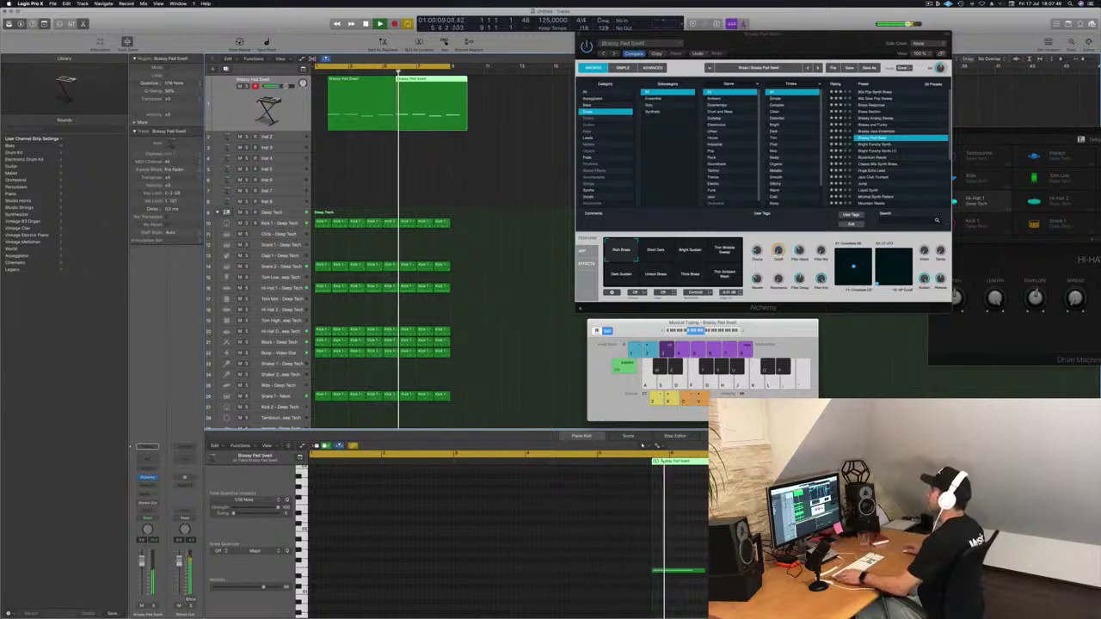
{"action": "left_click", "coordinate": [361, 96], "text": "shift"}
{"action": "key", "text": "space"}
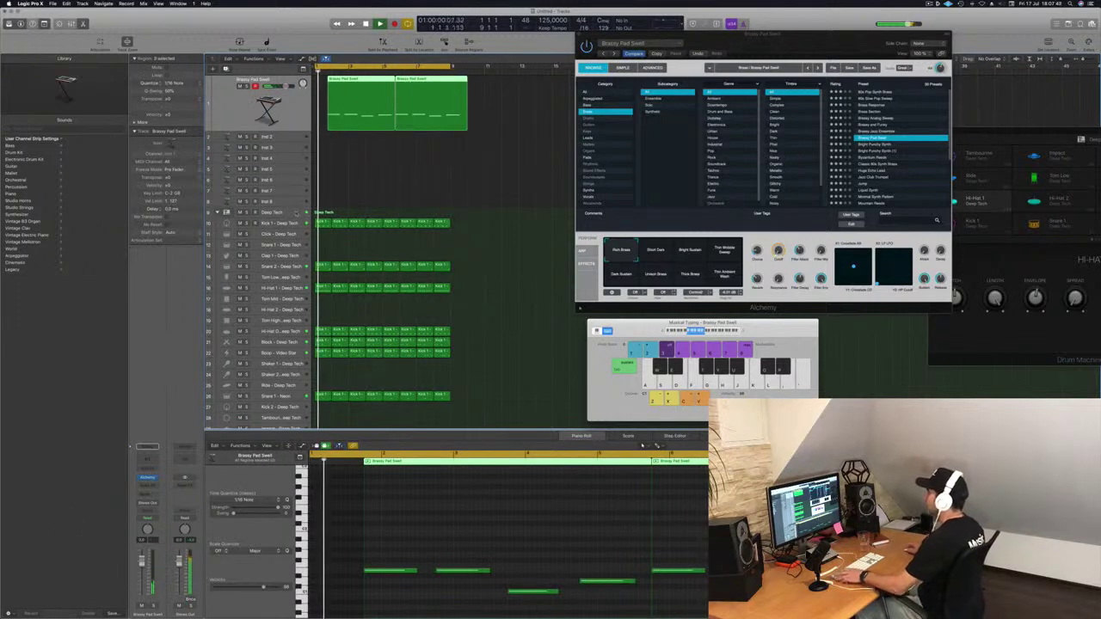
{"action": "left_click", "coordinate": [305, 214]}
{"action": "key", "text": "space"}
{"action": "key", "text": "space"}
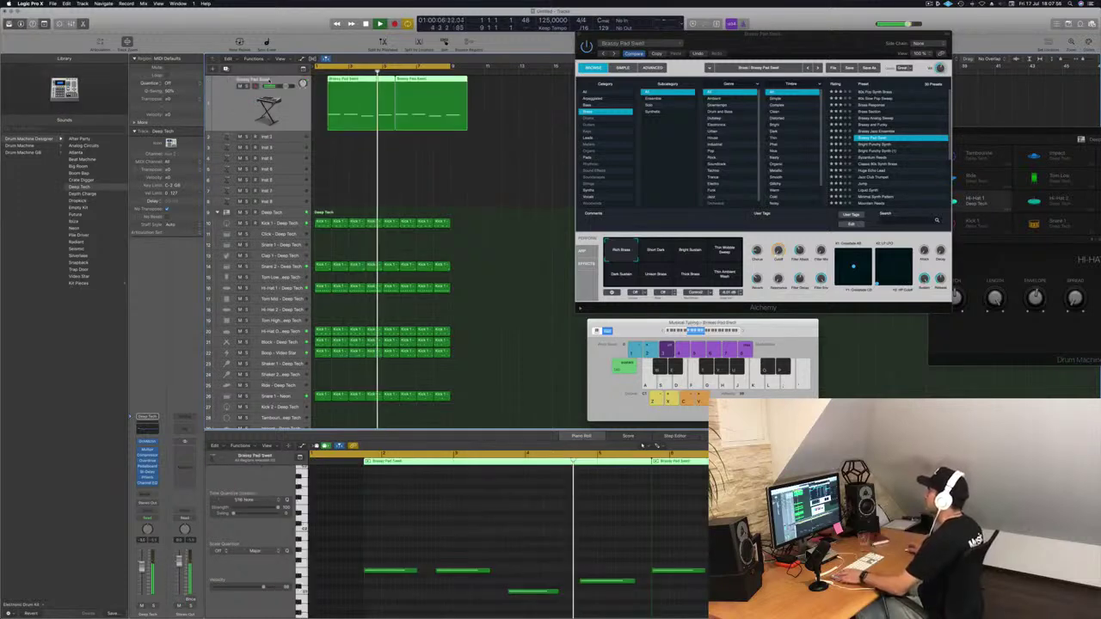
{"action": "left_click", "coordinate": [269, 80]}
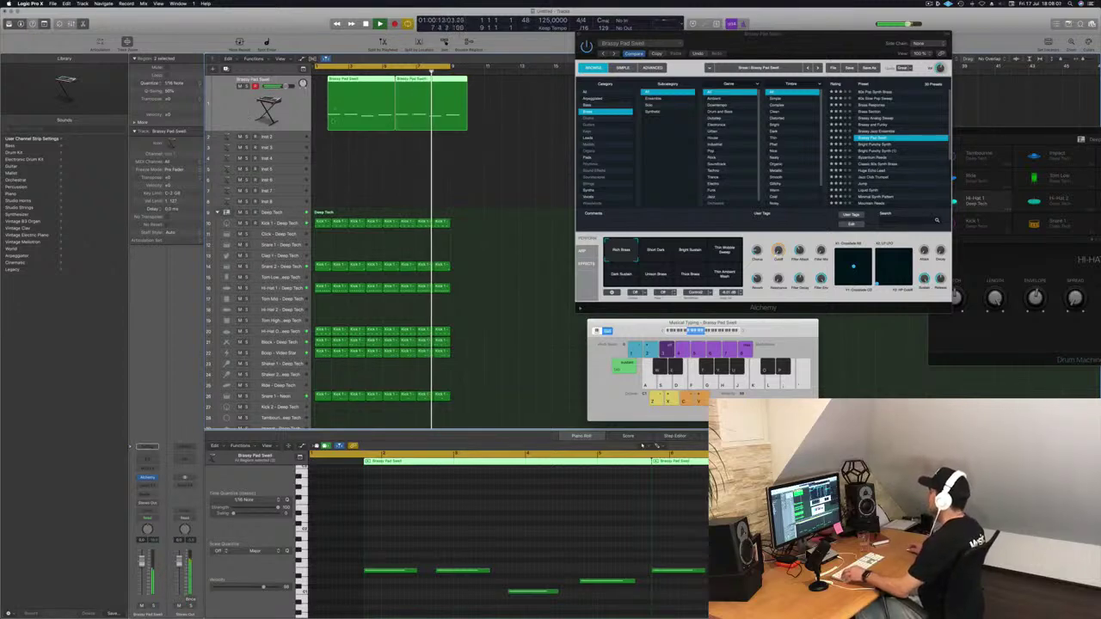
Select the Inst 2 track and split the second Brassy Pad Swell region at the drum loop's end, using the Split option for overlapping notes.
{"action": "left_click", "coordinate": [371, 138]}
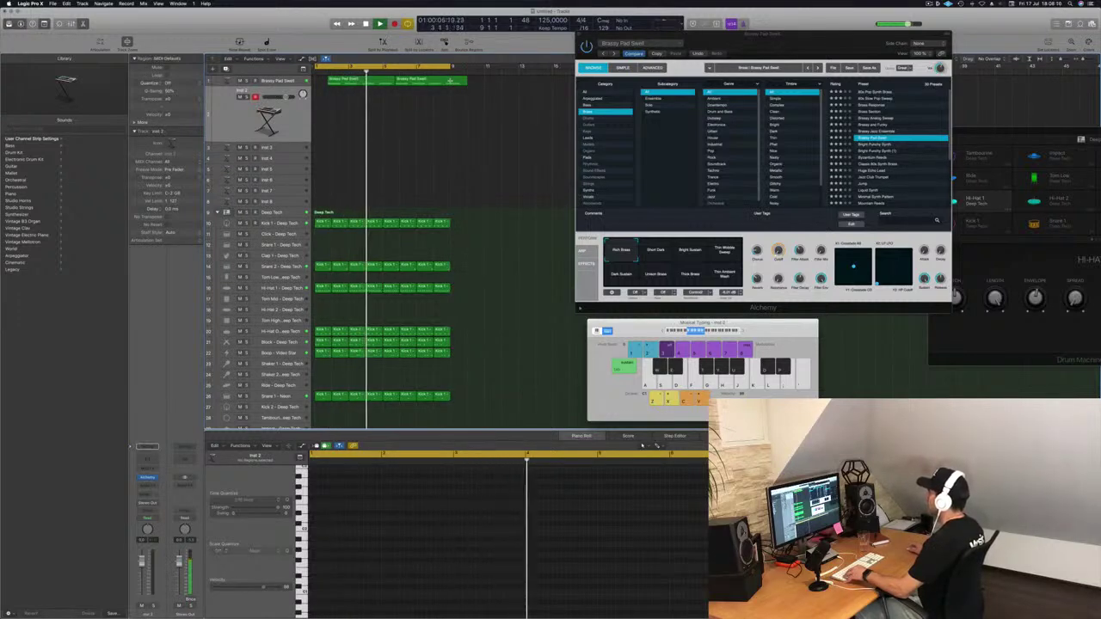
{"action": "left_click", "coordinate": [451, 81]}
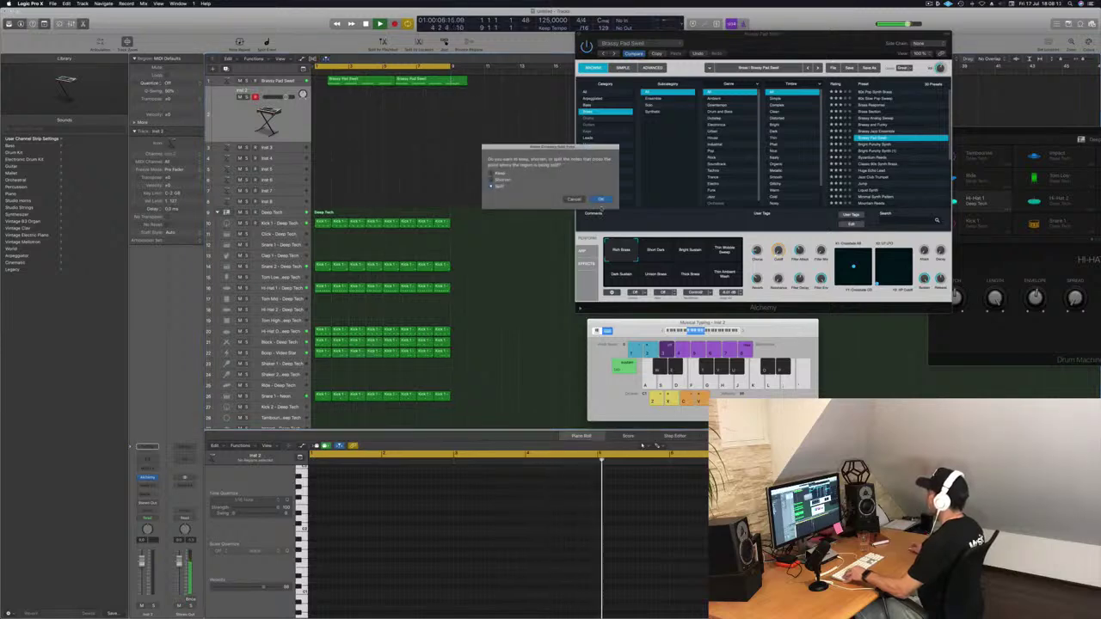
{"action": "key", "text": "Return"}
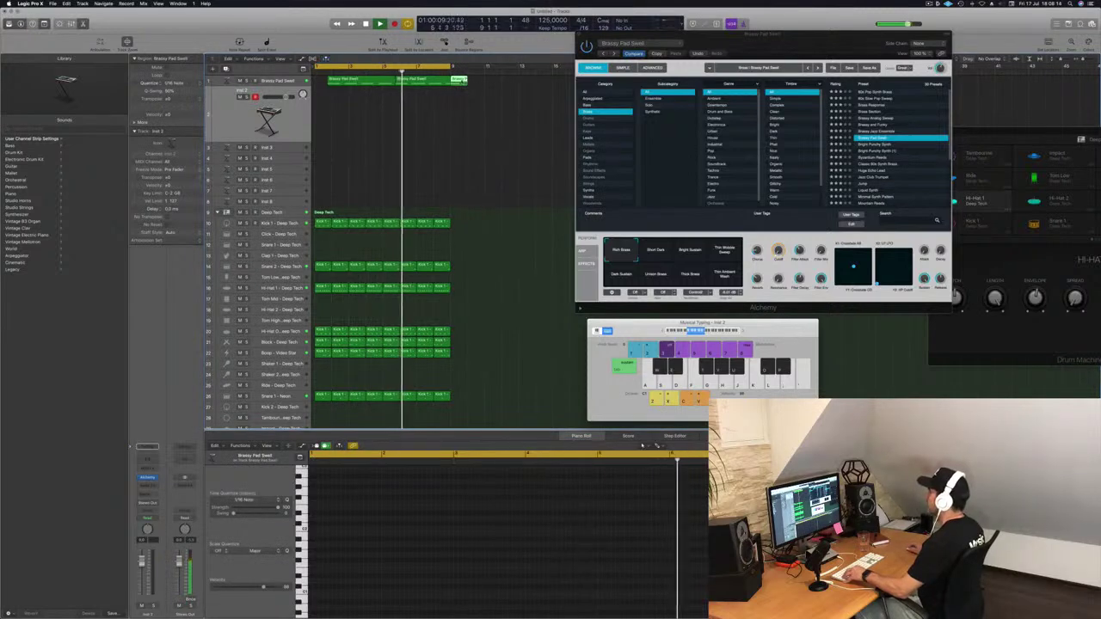
Try to copy the split-off end piece to the start of the Brassy Pad Swell track and inspect its overlap.
{"action": "left_click_drag", "start_coordinate": [345, 81], "coordinate": [326, 80]}
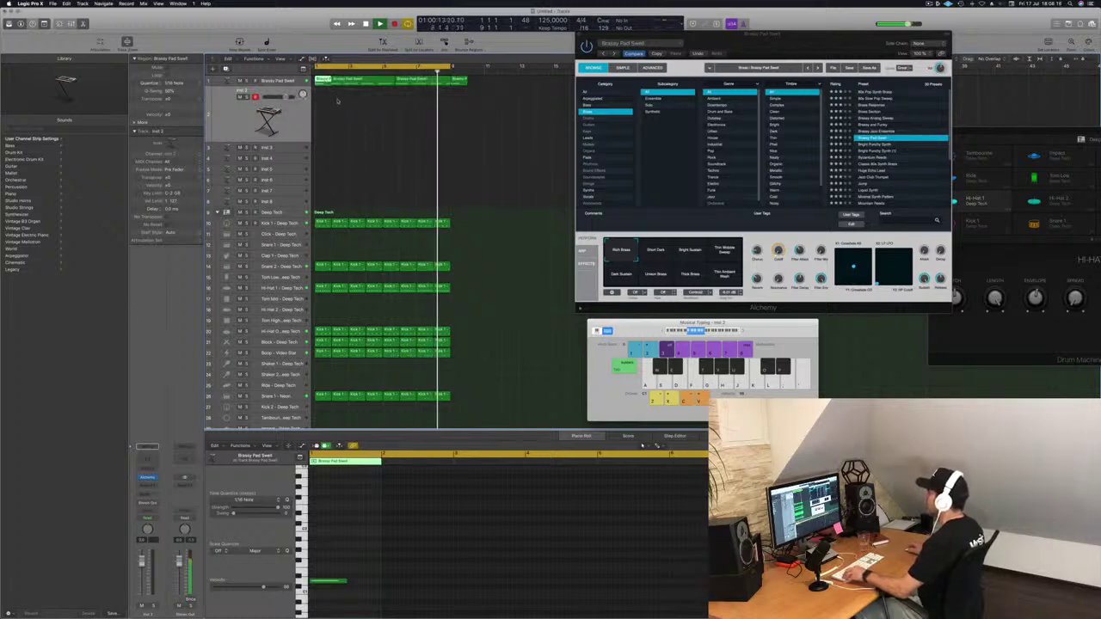
{"action": "key", "text": "super+Right"}
{"action": "key", "text": "super+Right"}
{"action": "key", "text": "super+Right"}
{"action": "key", "text": "super+Right"}
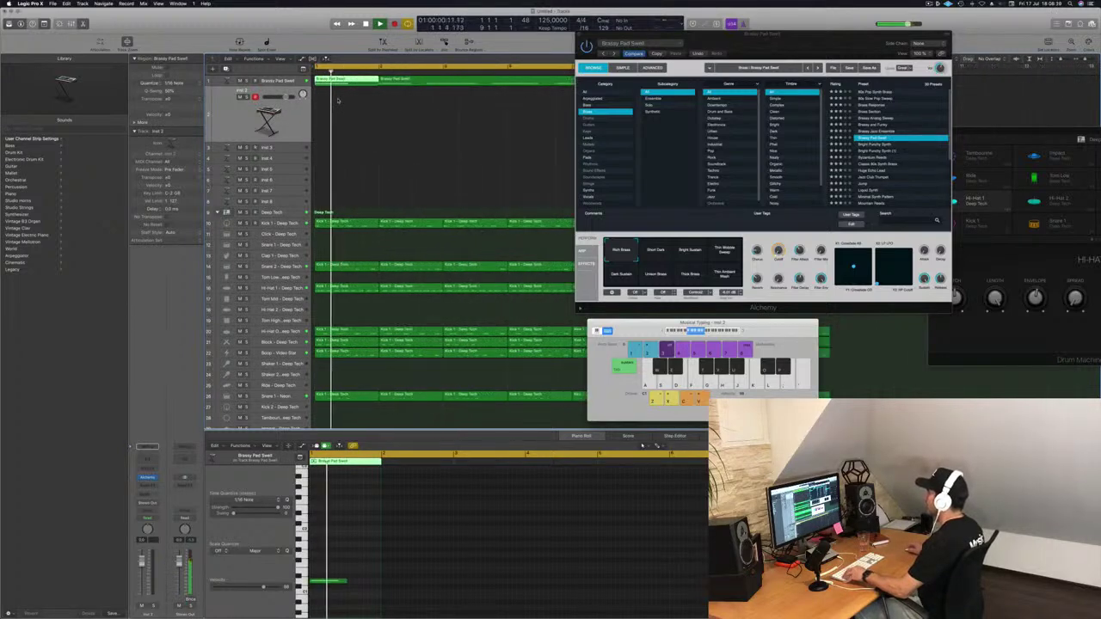
{"action": "key", "text": "super+Left"}
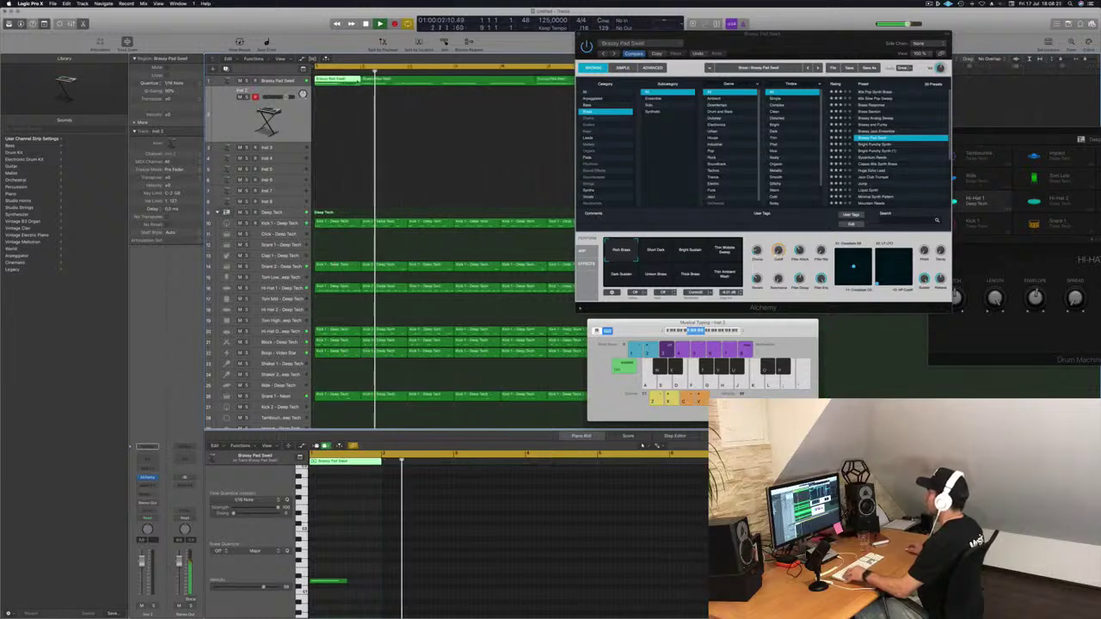
Split the leftover end piece in two and copy its first part to the start of the Brassy Pad Swell track.
{"action": "key", "text": "super+Left"}
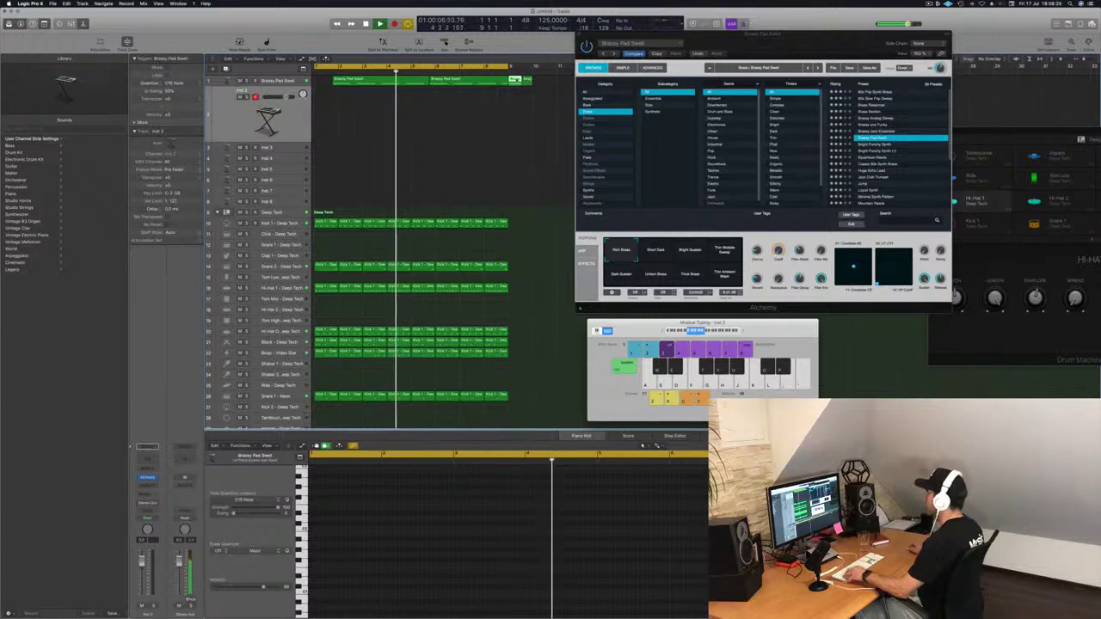
{"action": "left_click_drag", "start_coordinate": [514, 80], "coordinate": [320, 81]}
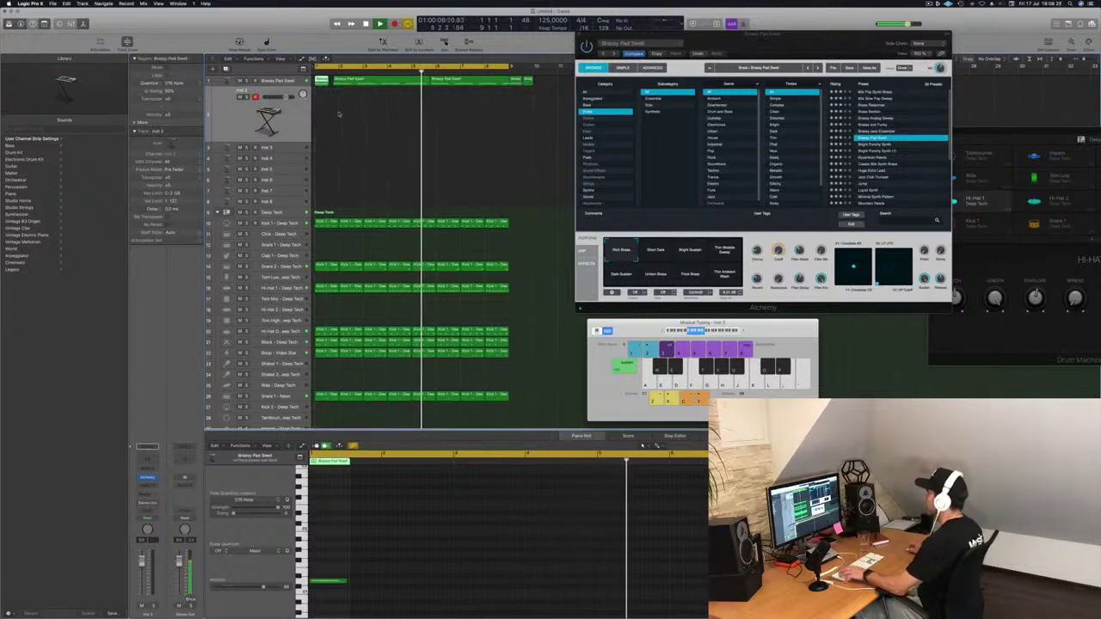
Delete the two leftover Brassy Pad Swell pieces that extend past the end of the drum loop.
{"action": "key", "text": "space"}
{"action": "key", "text": "super+Left"}
{"action": "key", "text": "super+Left"}
{"action": "key", "text": "super+Right"}
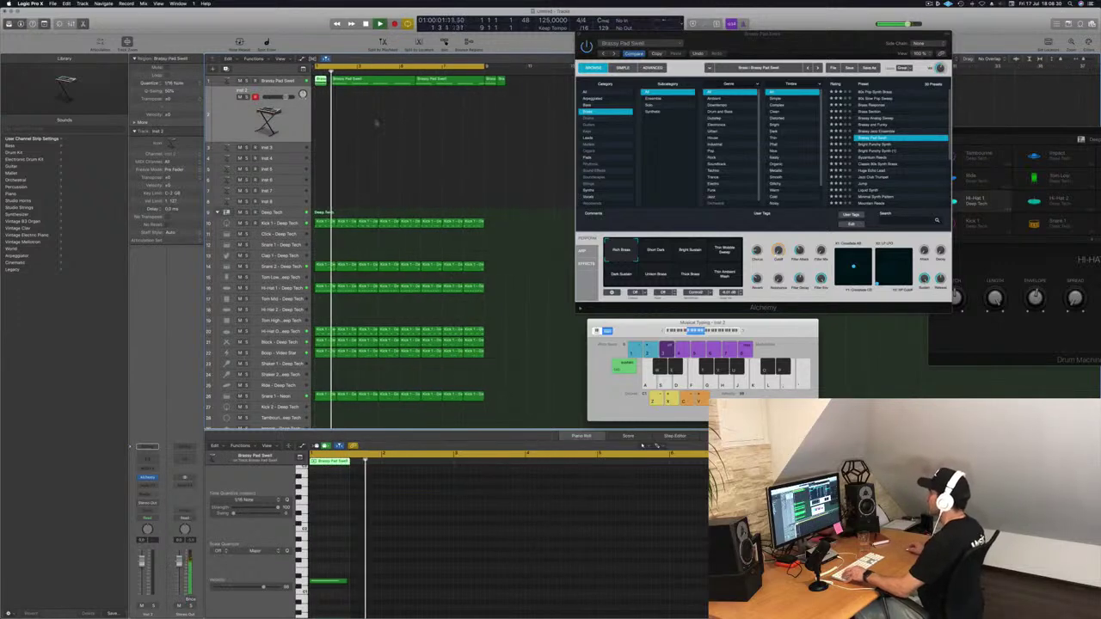
{"action": "left_click", "coordinate": [520, 82]}
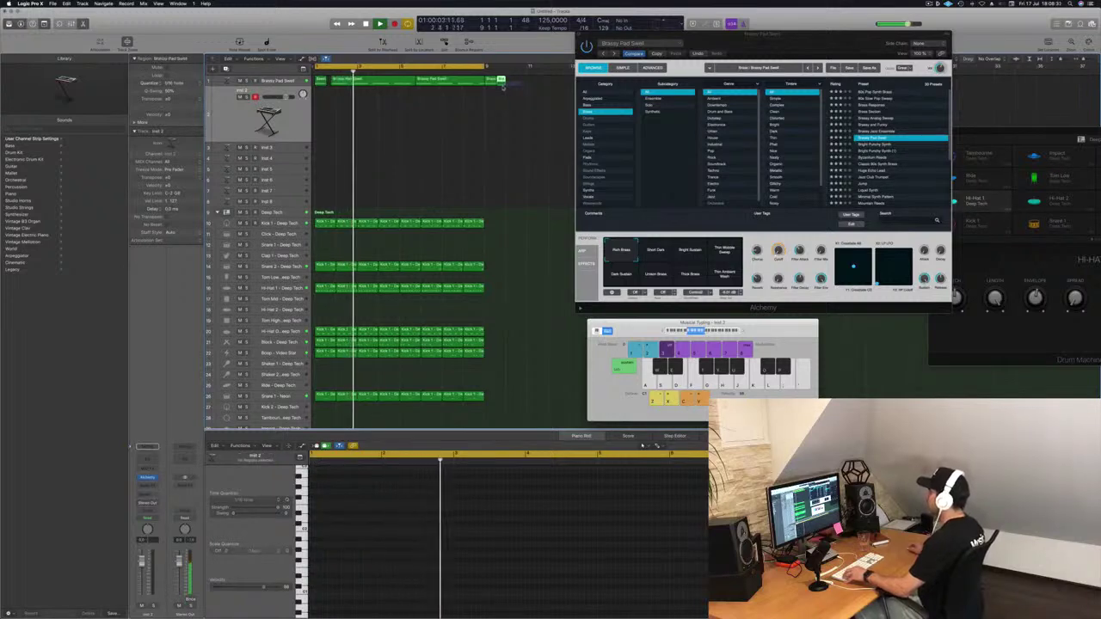
{"action": "left_click_drag", "start_coordinate": [501, 87], "coordinate": [494, 89]}
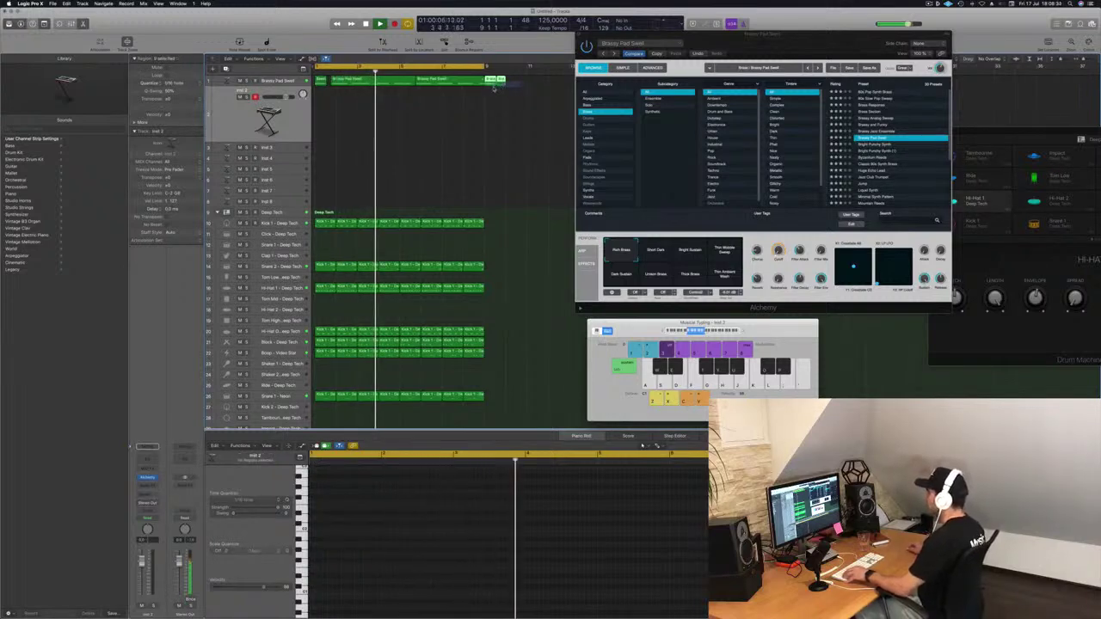
{"action": "key", "text": "Delete"}
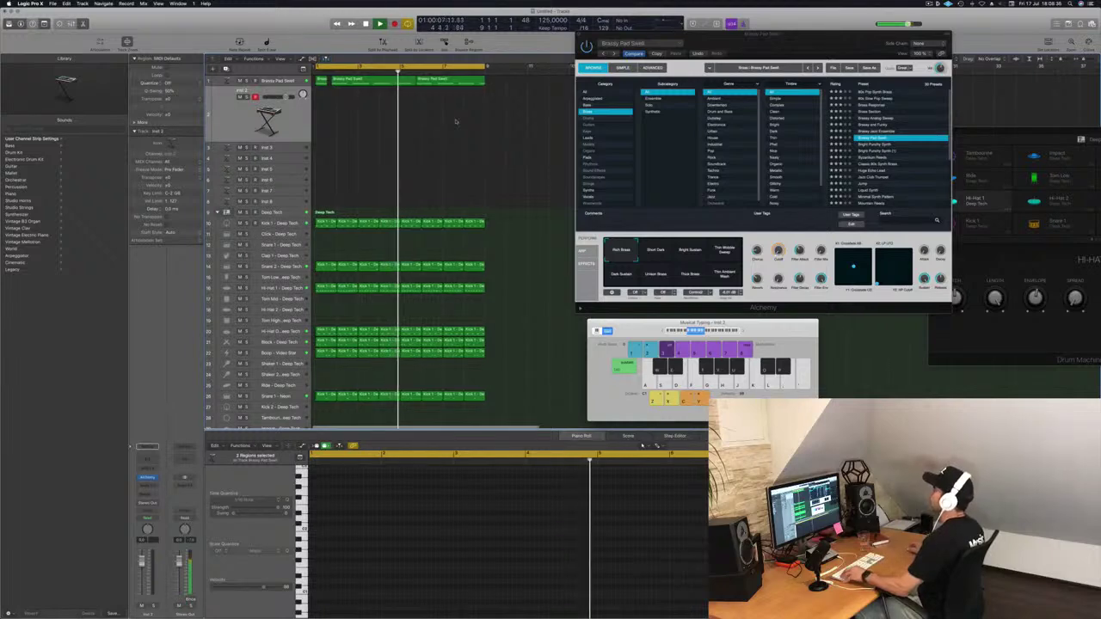
Select the Brassy Pad Swell track and audition Alchemy's other performance snapshots, from Short Dark and Bright Sustain through Thin Ambient Wash, during playback.
{"action": "left_click", "coordinate": [292, 82]}
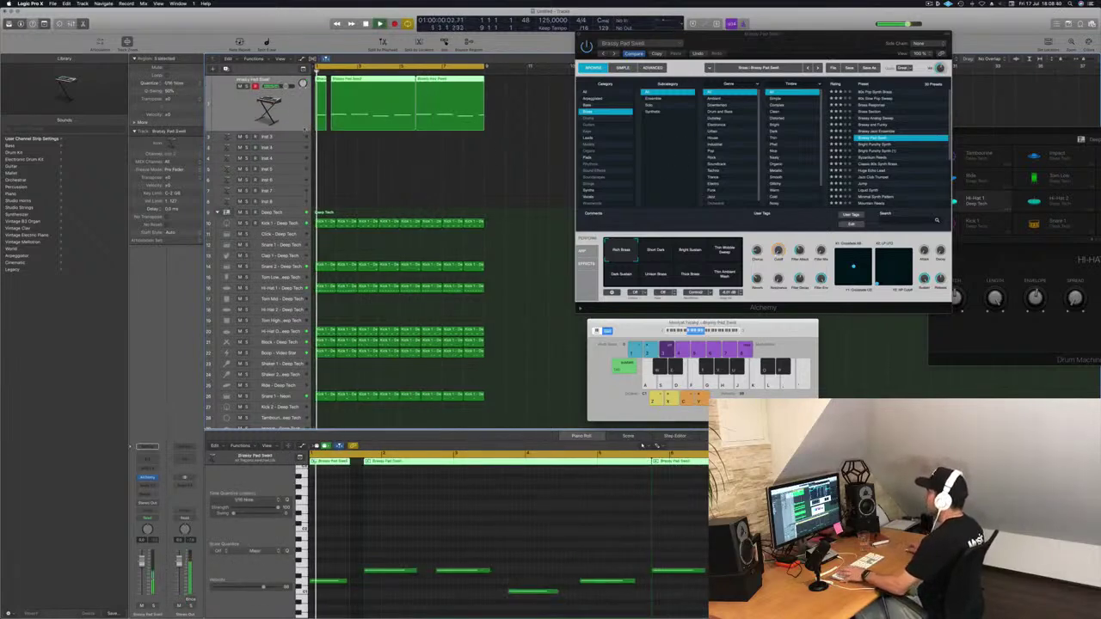
{"action": "left_click", "coordinate": [655, 251]}
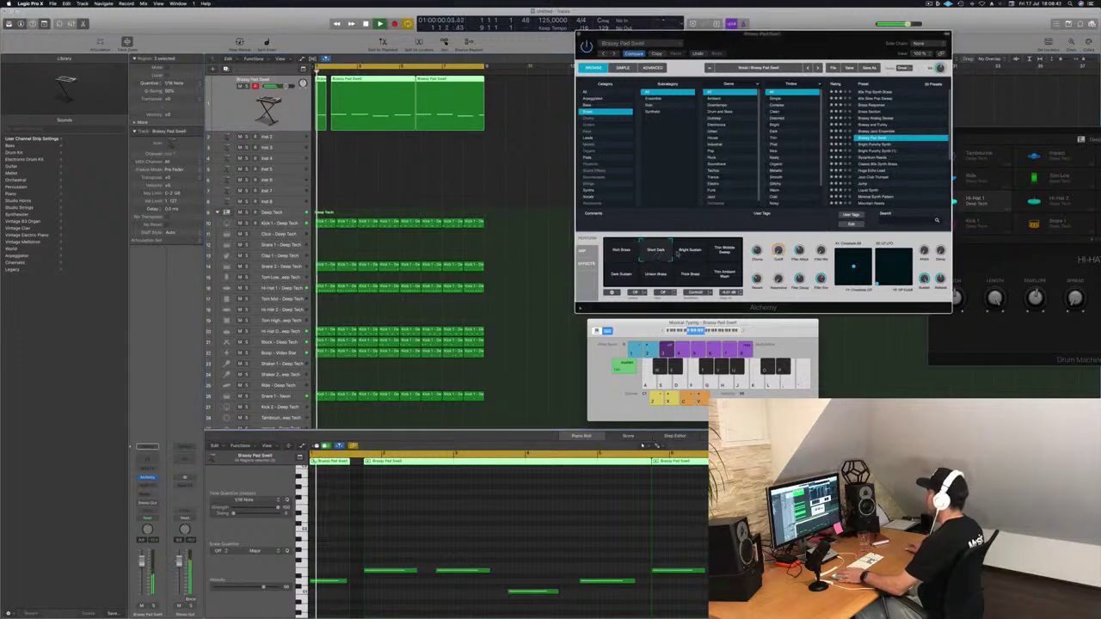
{"action": "left_click", "coordinate": [693, 250]}
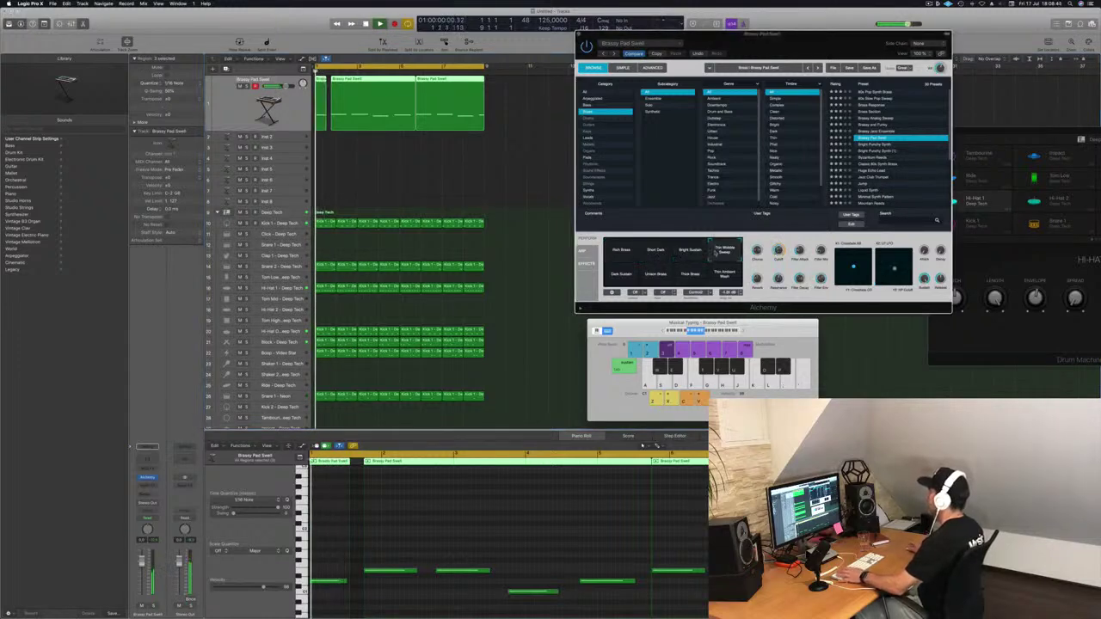
{"action": "left_click", "coordinate": [632, 276]}
{"action": "left_click", "coordinate": [651, 275]}
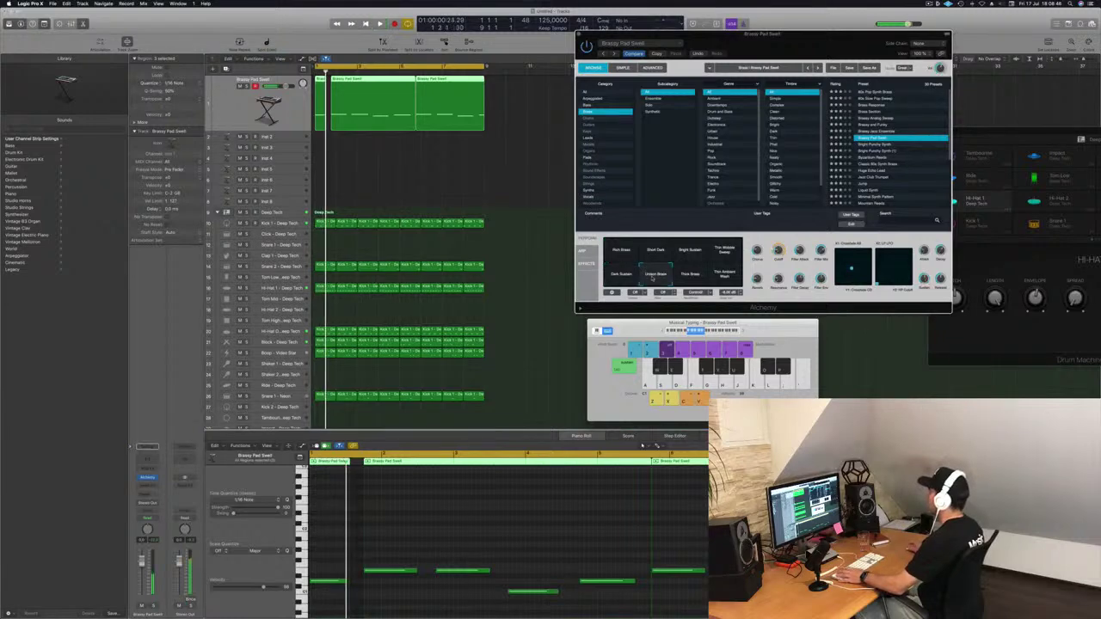
{"action": "left_click", "coordinate": [693, 275]}
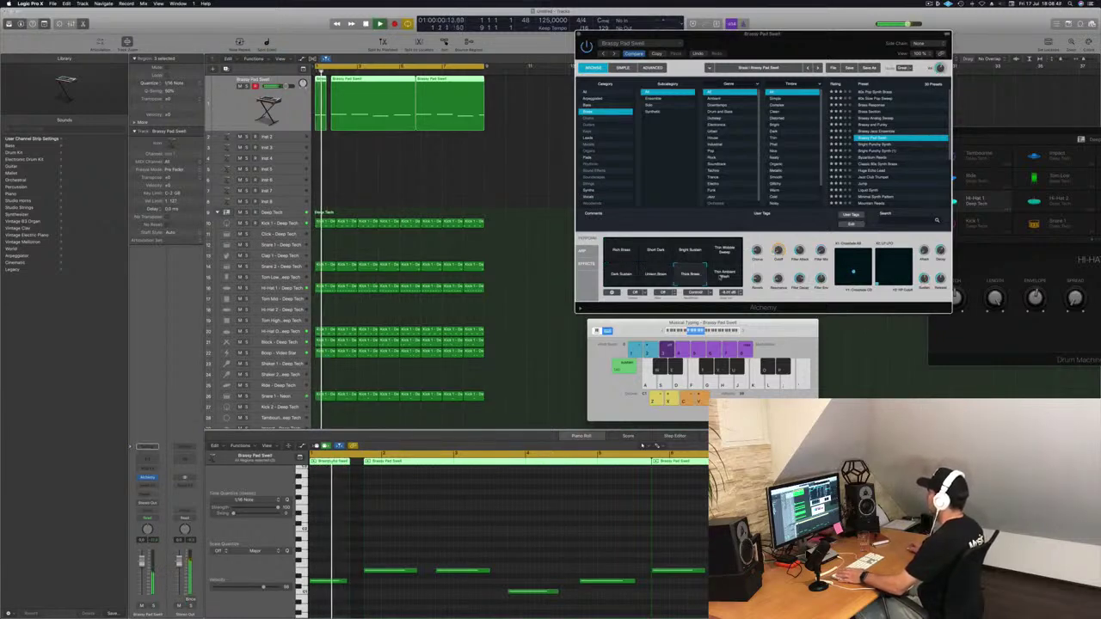
{"action": "left_click", "coordinate": [724, 275]}
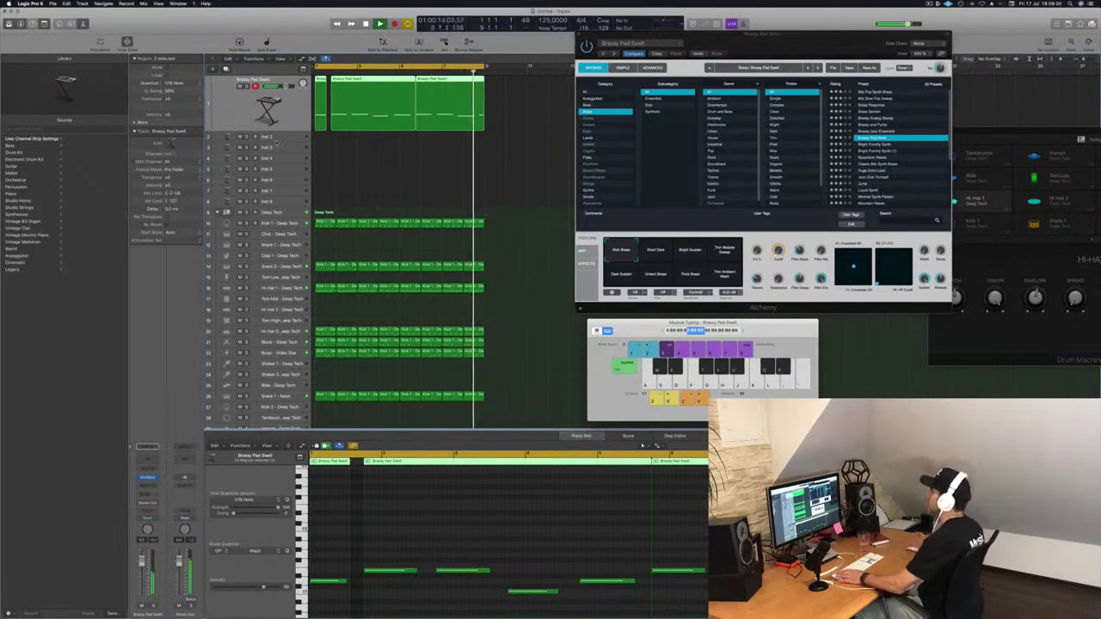
Open the Inst 2 track's Alchemy instrument and add a send to Bus 11 on its channel.
{"action": "left_click", "coordinate": [281, 136]}
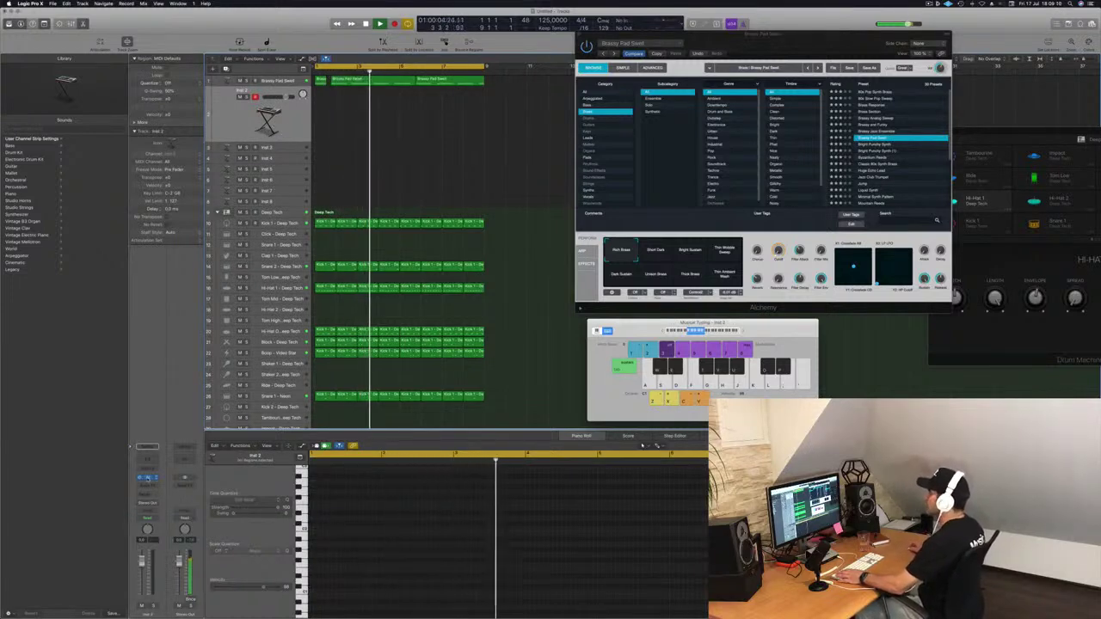
{"action": "left_click", "coordinate": [147, 476]}
{"action": "left_click_drag", "start_coordinate": [199, 26], "coordinate": [762, 98]}
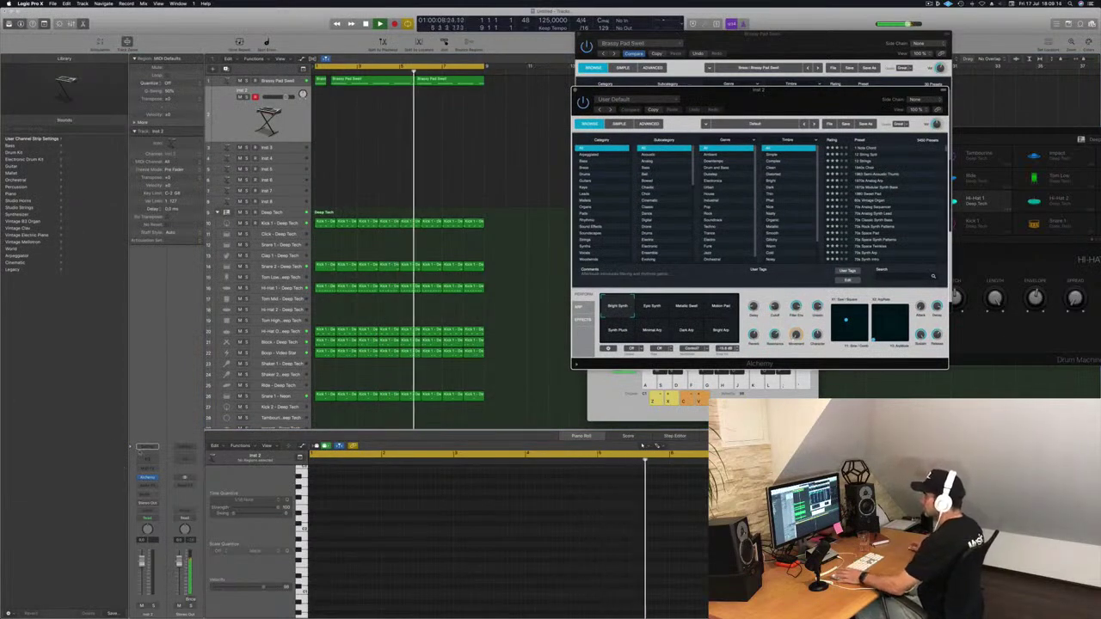
{"action": "left_click", "coordinate": [149, 499]}
{"action": "mouse_move", "coordinate": [147, 506]}
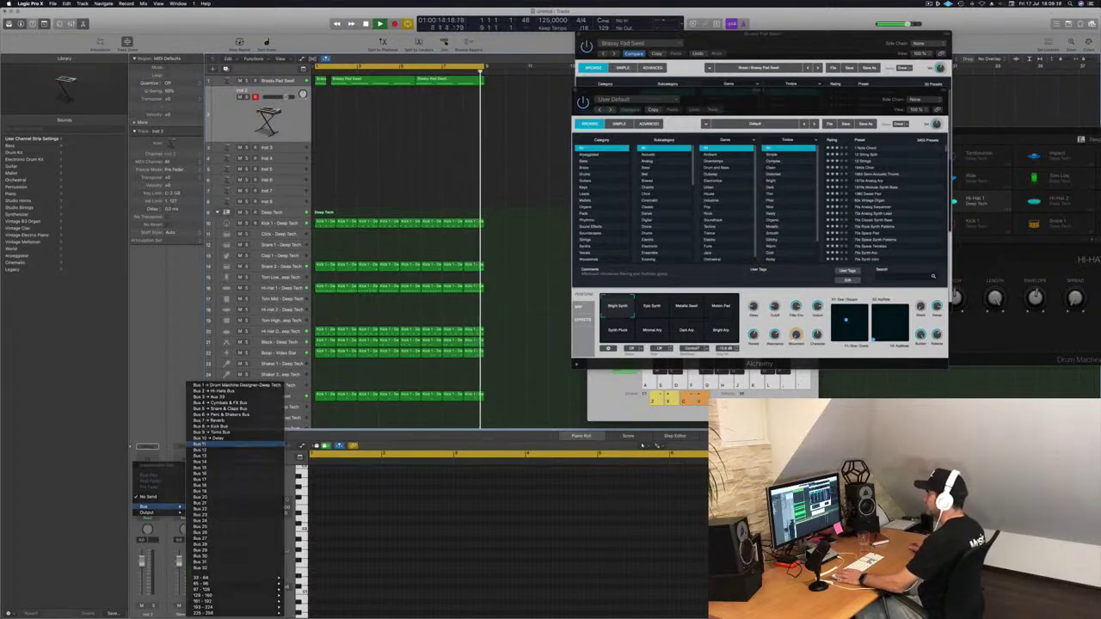
{"action": "left_click", "coordinate": [220, 447]}
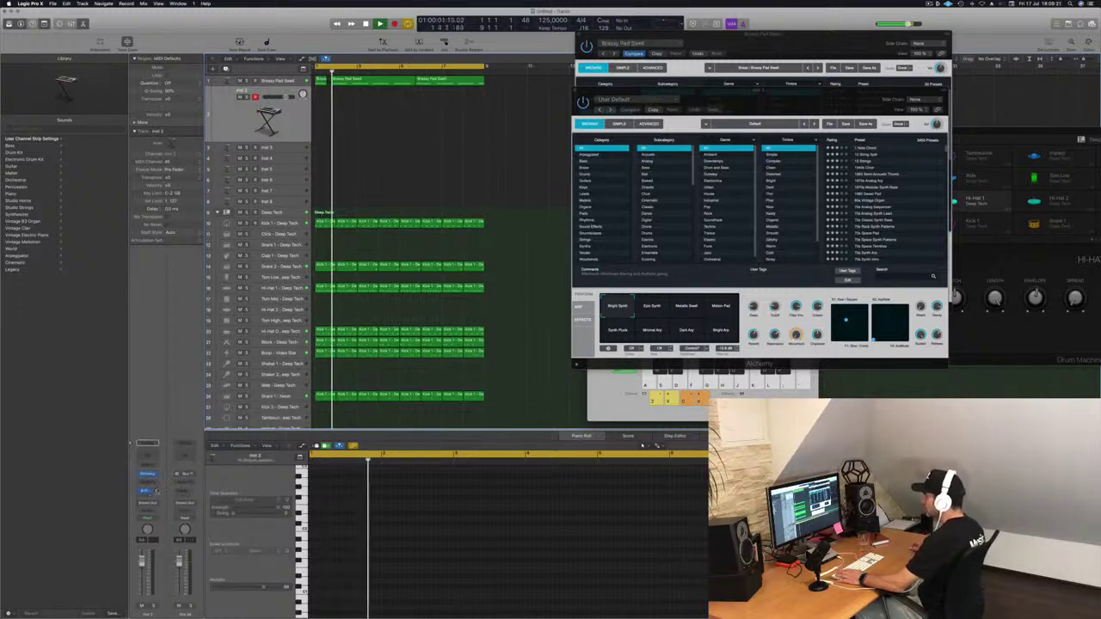
Insert a Channel EQ followed by a ChromaVerb reverb on the Bus 11 aux channel.
{"action": "left_click", "coordinate": [187, 455]}
{"action": "left_click", "coordinate": [184, 480]}
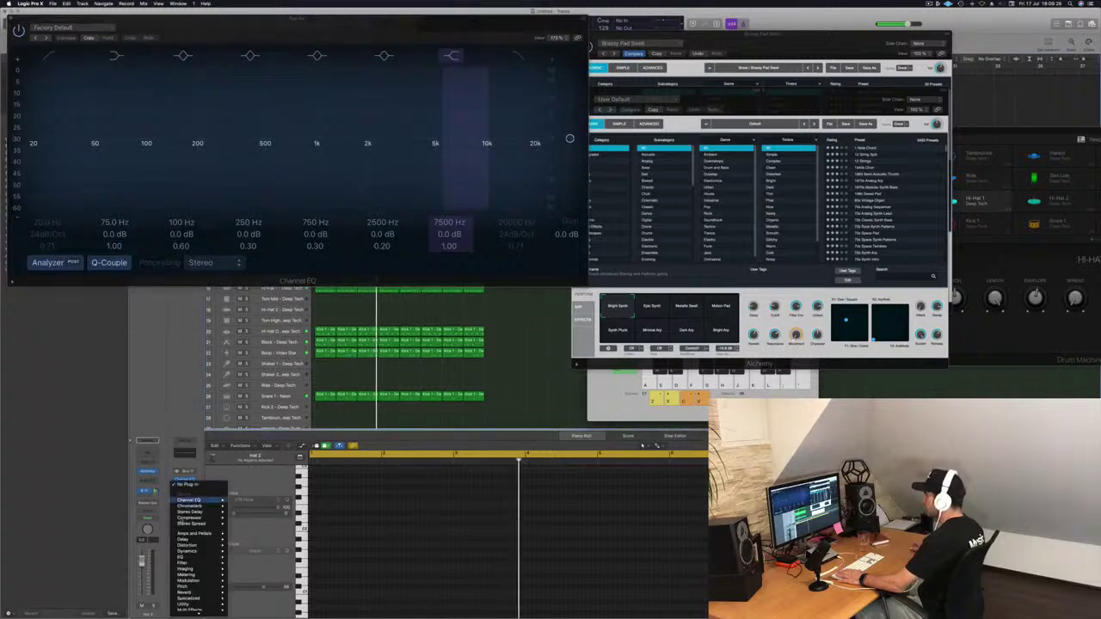
{"action": "mouse_move", "coordinate": [192, 511]}
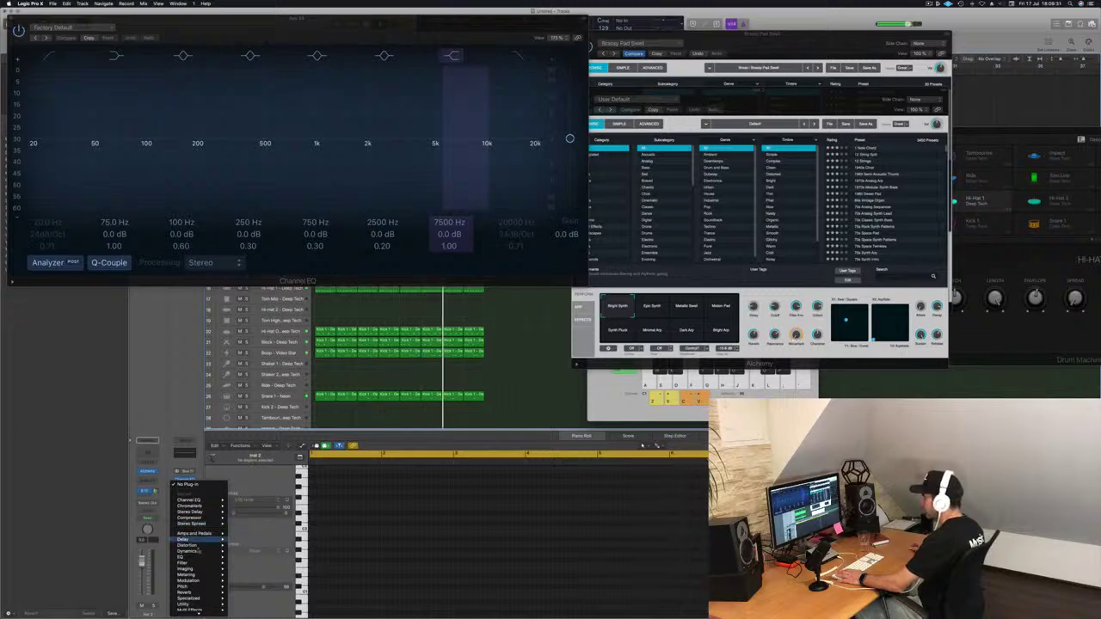
{"action": "mouse_move", "coordinate": [198, 594]}
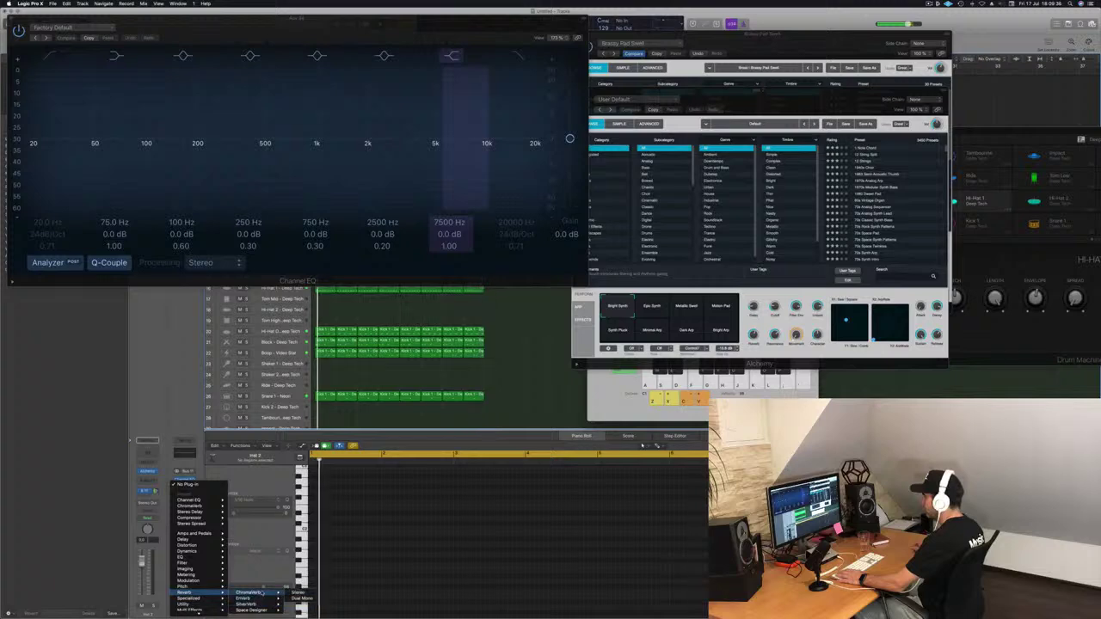
{"action": "left_click", "coordinate": [298, 603]}
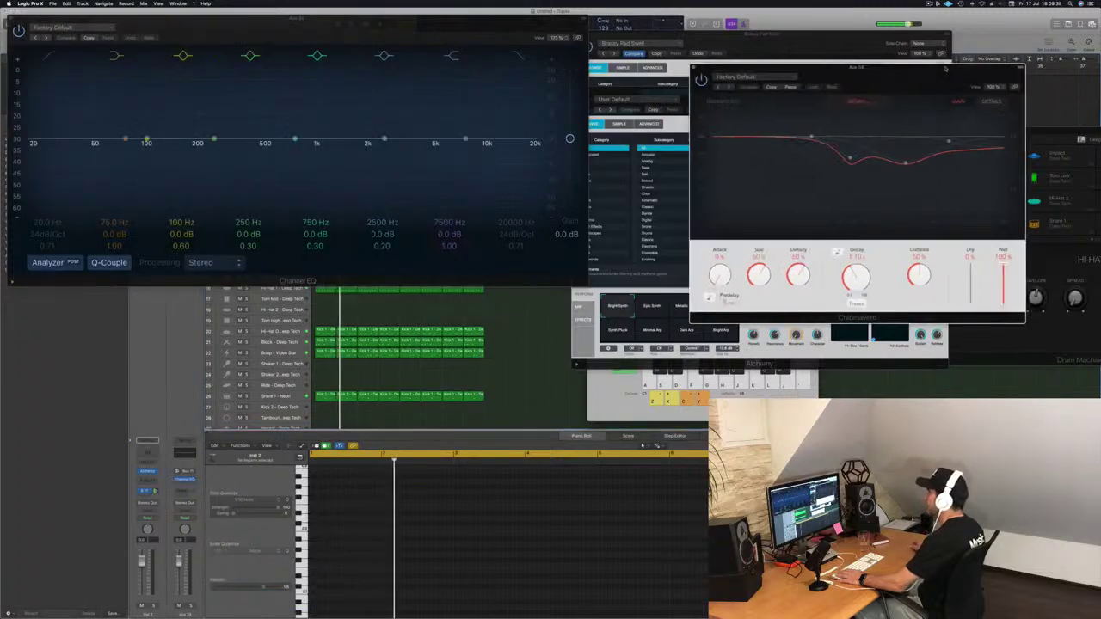
Load the Cave preset from the FX group in ChromaVerb and close the Channel EQ window.
{"action": "left_click", "coordinate": [735, 76]}
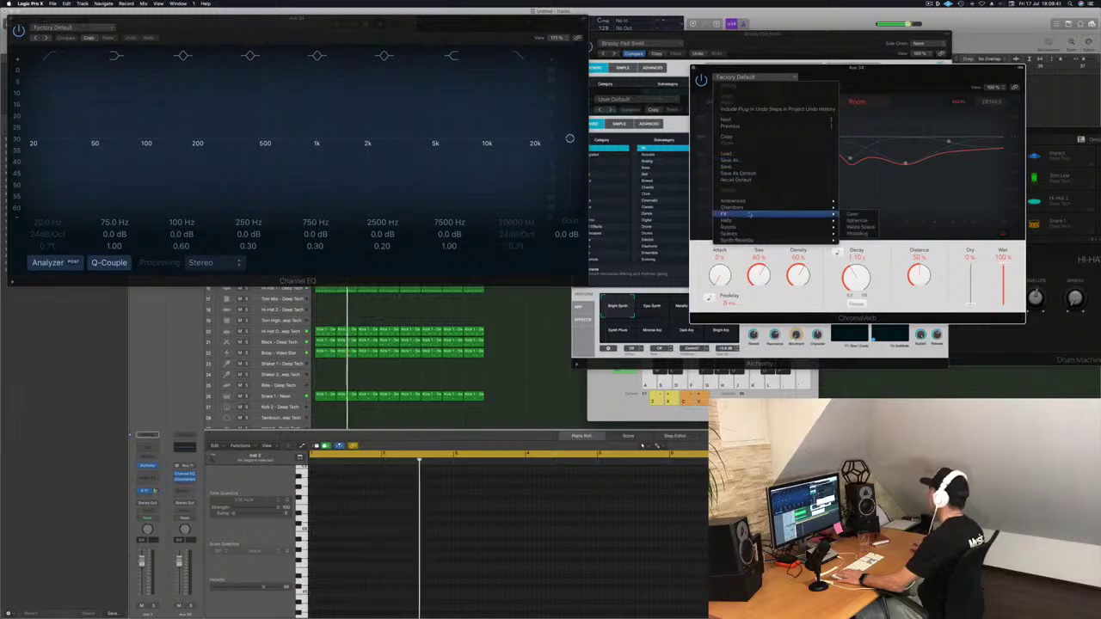
{"action": "left_click", "coordinate": [516, 55]}
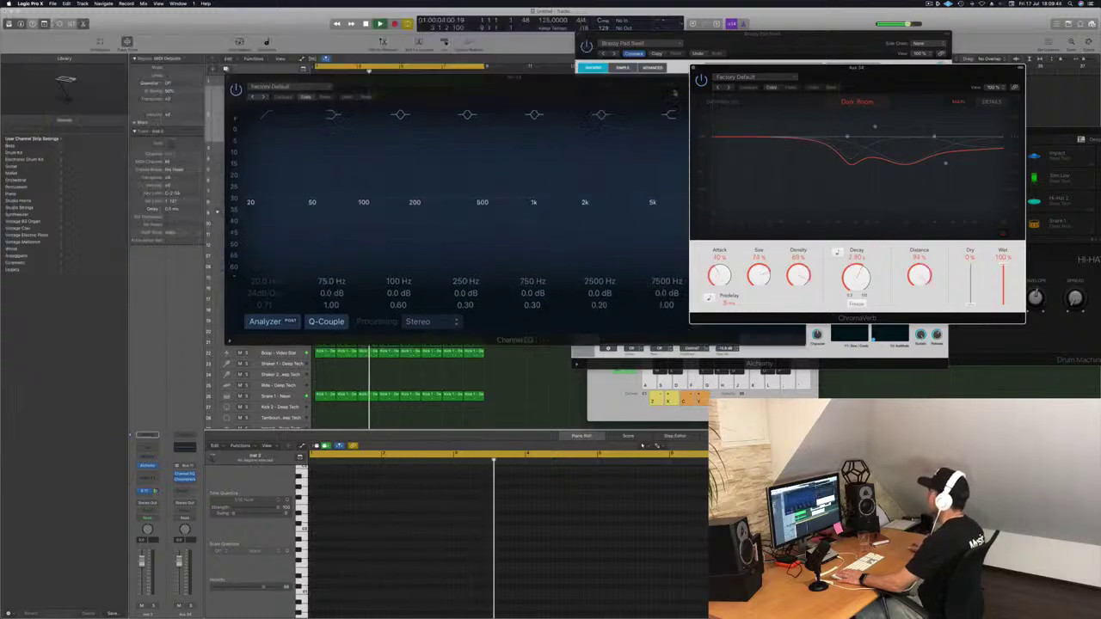
{"action": "left_click", "coordinate": [230, 81]}
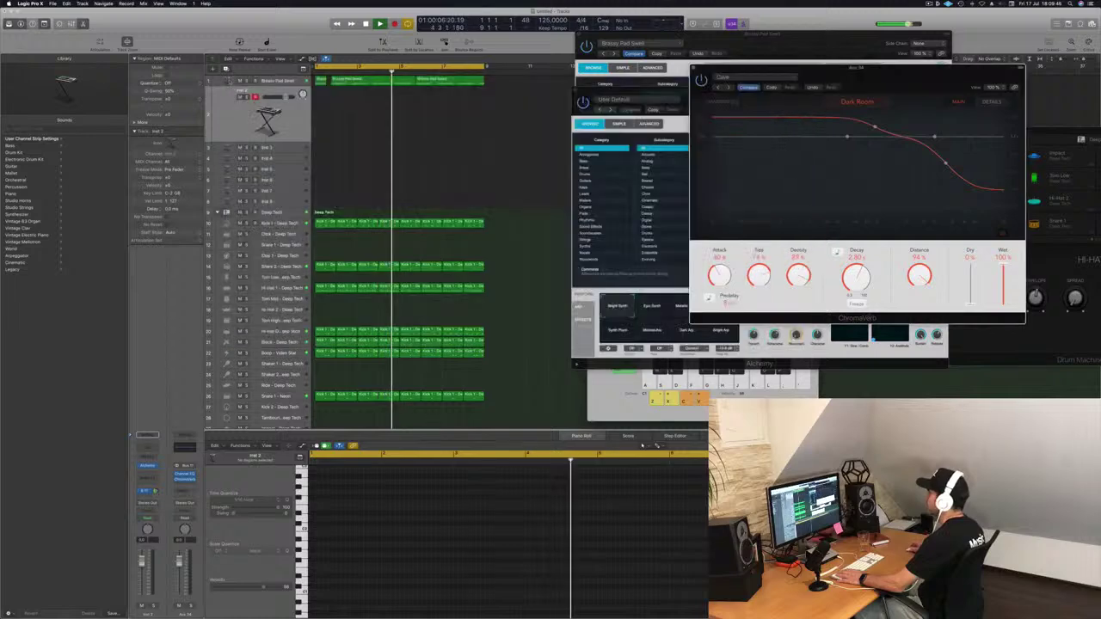
Bring the Inst 2 Alchemy window into clear view and load the 80s Pop Electric Piano preset from the Keys category.
{"action": "left_click_drag", "start_coordinate": [597, 98], "coordinate": [390, 165]}
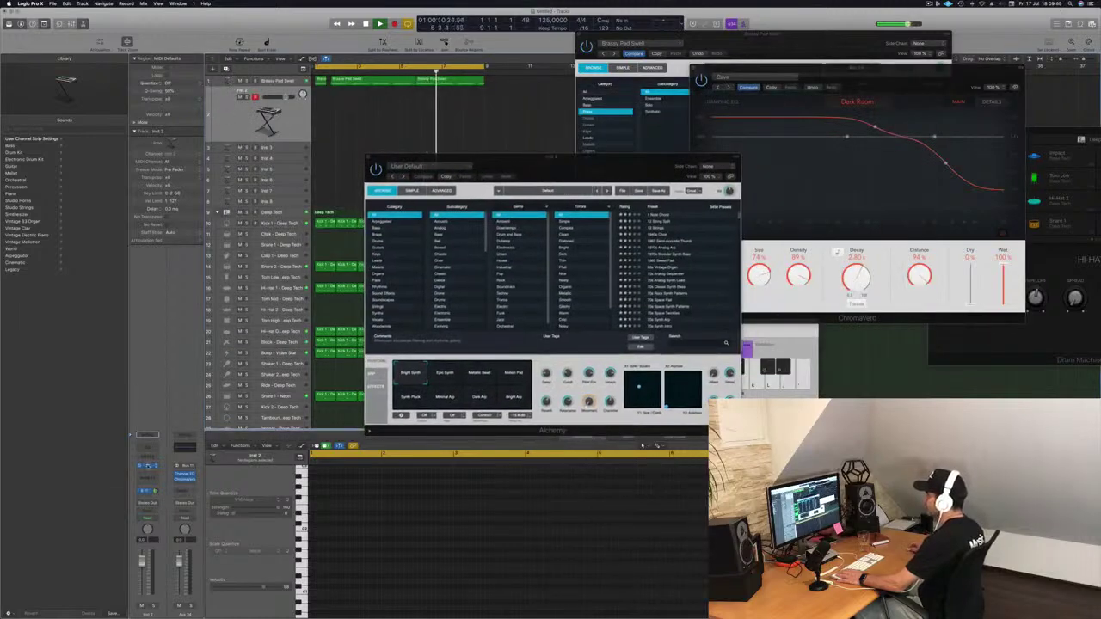
{"action": "left_click", "coordinate": [147, 466]}
{"action": "left_click", "coordinate": [147, 466]}
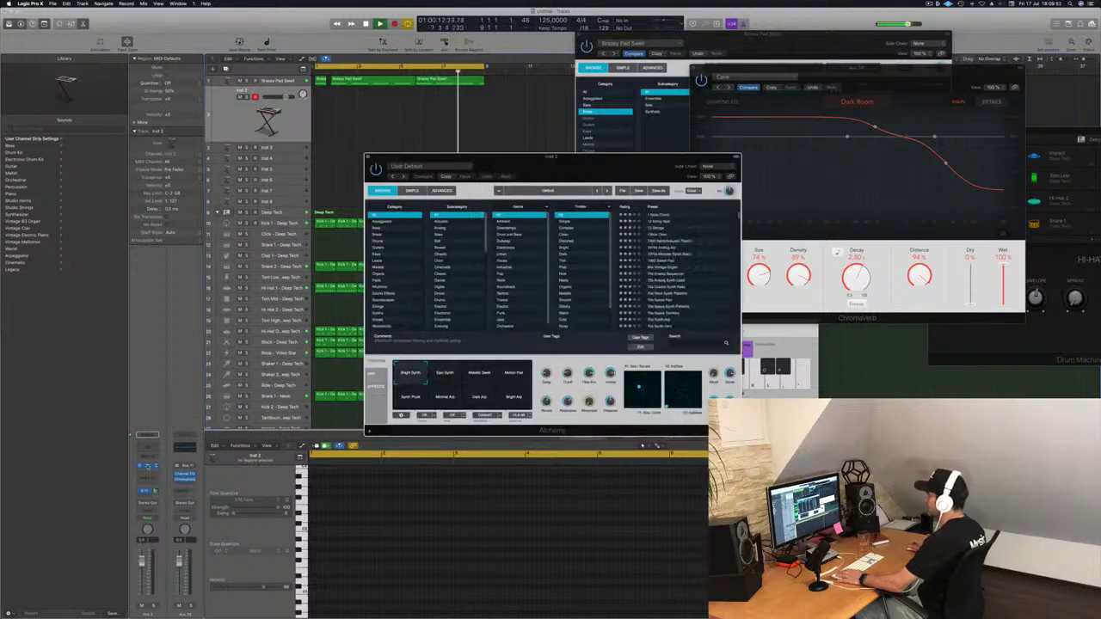
{"action": "left_click_drag", "start_coordinate": [610, 164], "coordinate": [506, 151]}
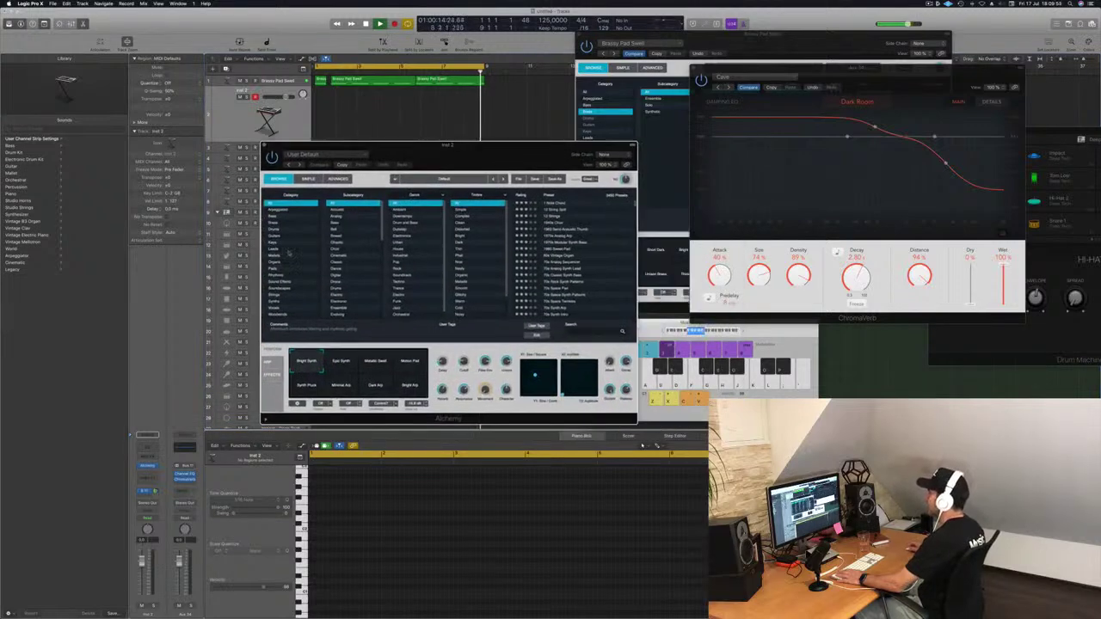
{"action": "left_click", "coordinate": [275, 243]}
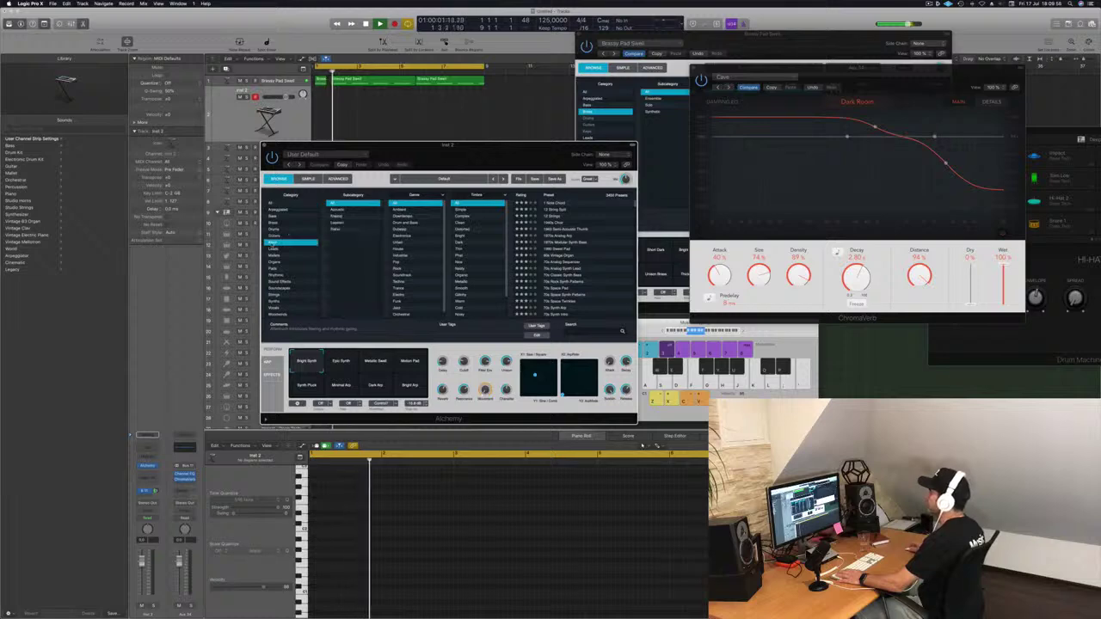
{"action": "left_click", "coordinate": [560, 223]}
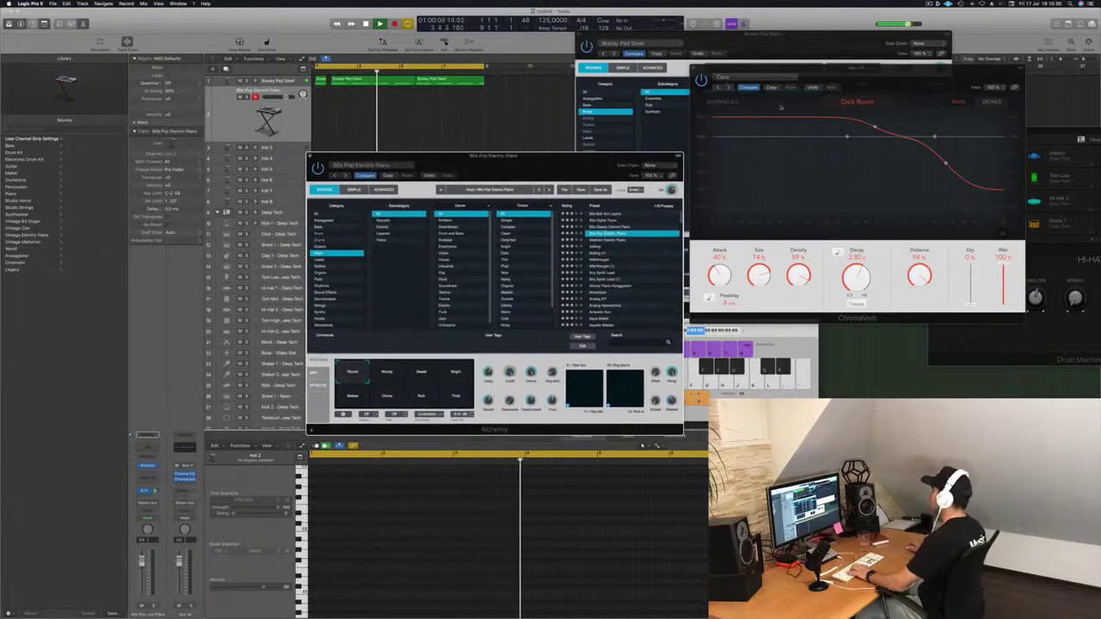
Close the Brassy Pad Swell Alchemy window and arrange the ChromaVerb, Musical Typing and electric piano windows side by side.
{"action": "left_click_drag", "start_coordinate": [846, 72], "coordinate": [1022, 91]}
{"action": "left_click_drag", "start_coordinate": [723, 38], "coordinate": [764, 45]}
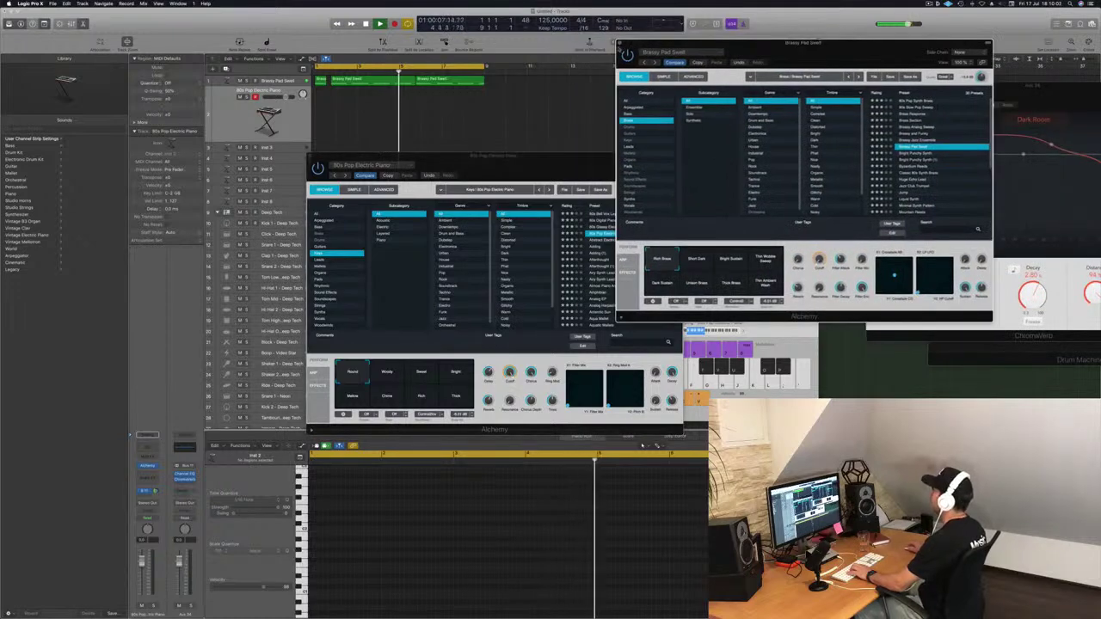
{"action": "left_click", "coordinate": [619, 43]}
{"action": "left_click_drag", "start_coordinate": [758, 327], "coordinate": [864, 209]}
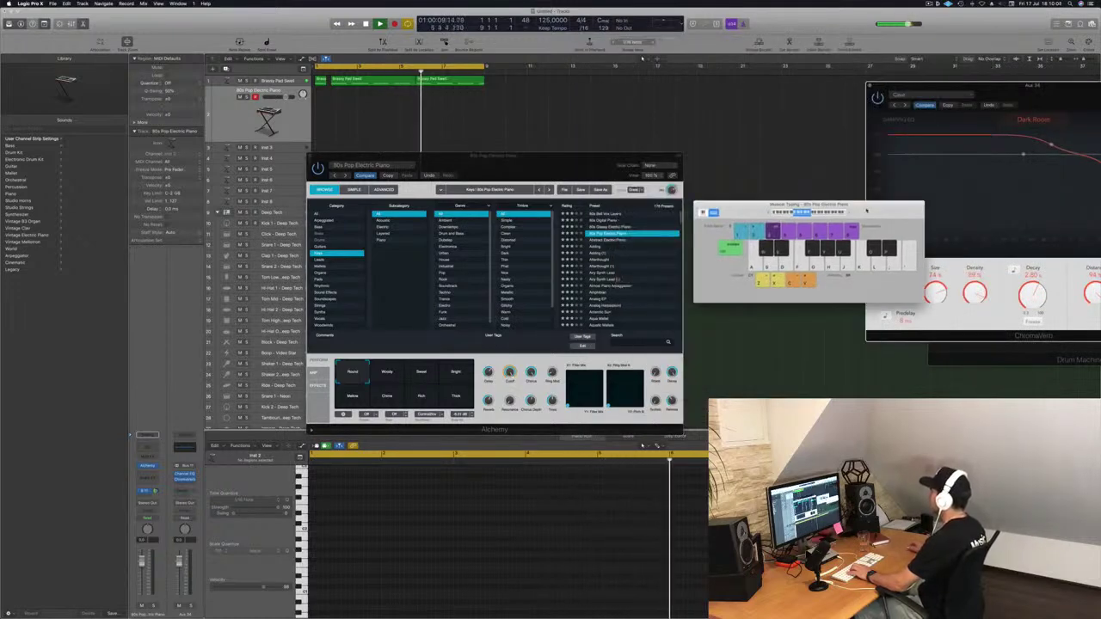
{"action": "left_click", "coordinate": [543, 168]}
{"action": "left_click_drag", "start_coordinate": [544, 169], "coordinate": [578, 162]}
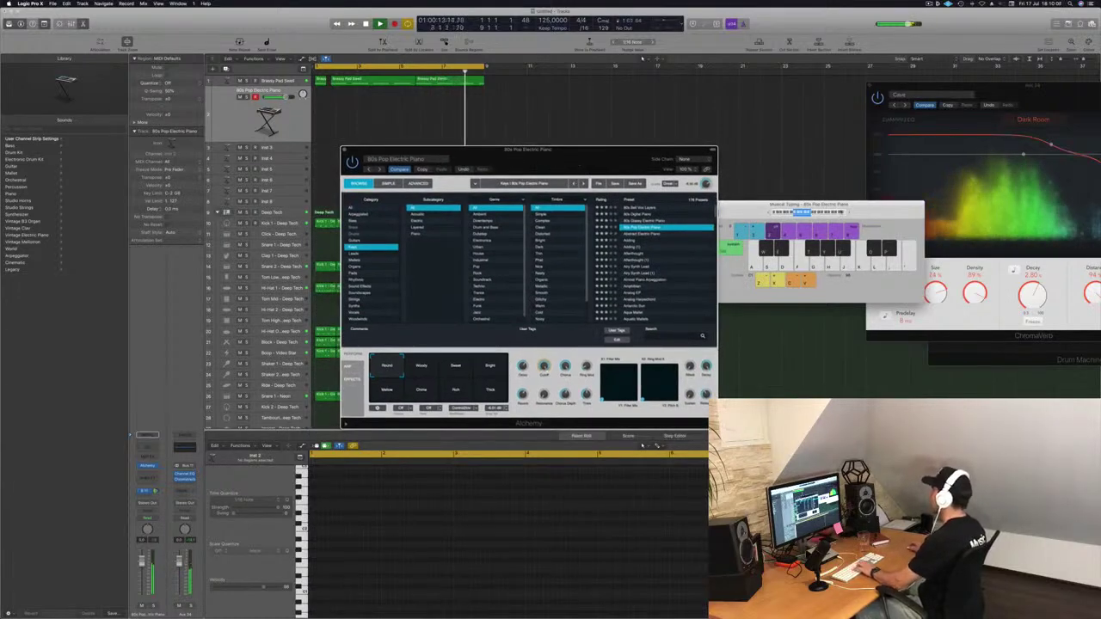
Raise the Musical Typing range by two octaves and play test notes with the 80s Pop Electric Piano sound.
{"action": "left_click", "coordinate": [849, 214]}
{"action": "key", "text": "l"}
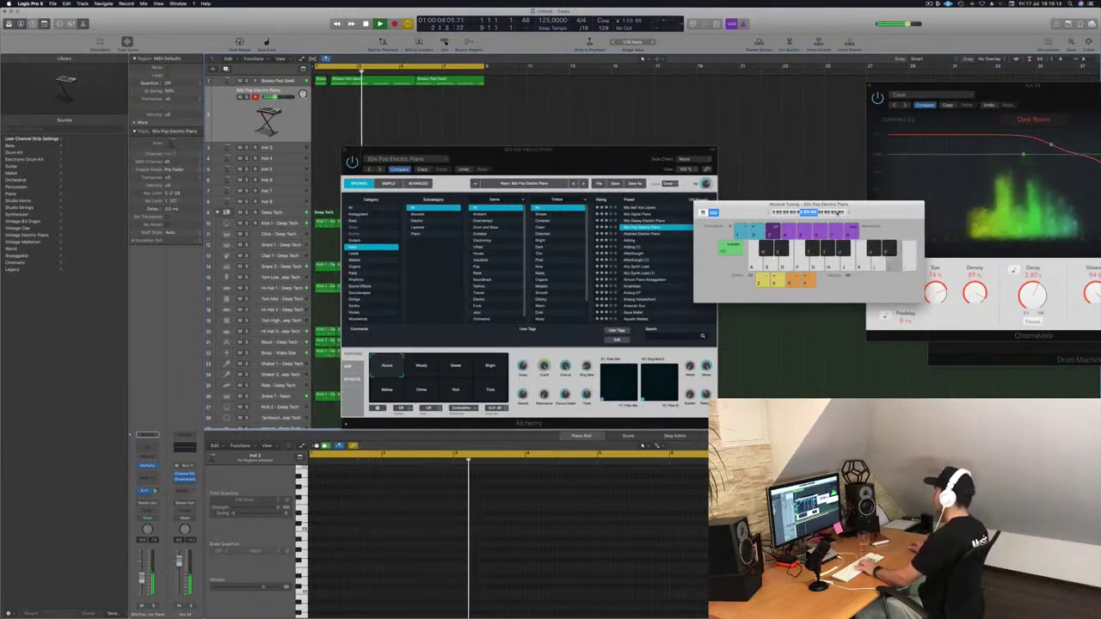
{"action": "left_click", "coordinate": [847, 214]}
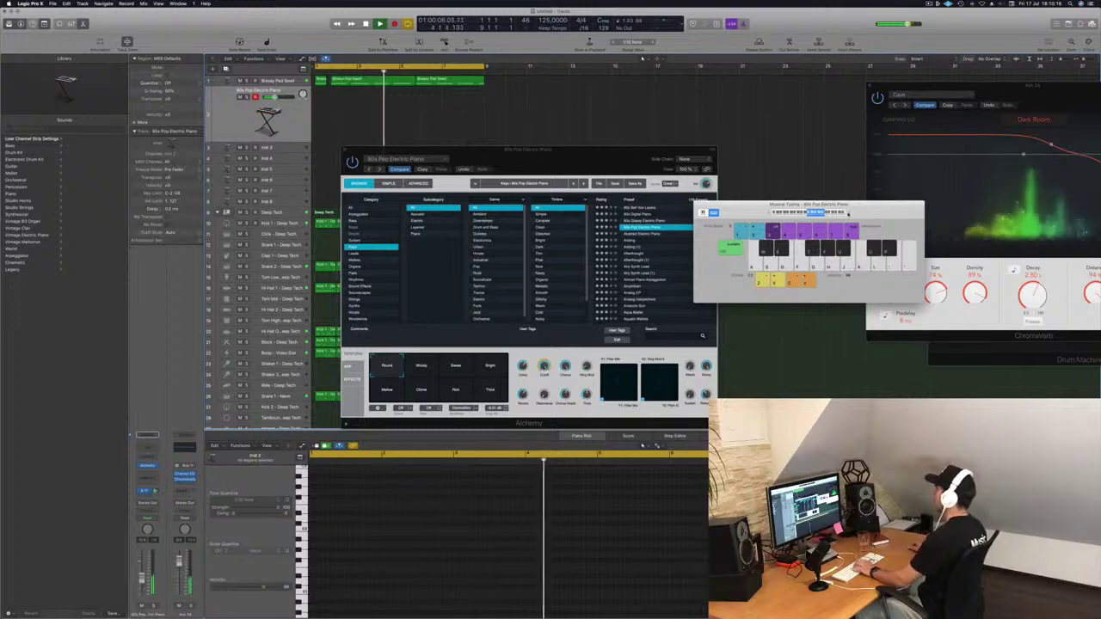
{"action": "key", "text": "g"}
{"action": "key", "text": "f"}
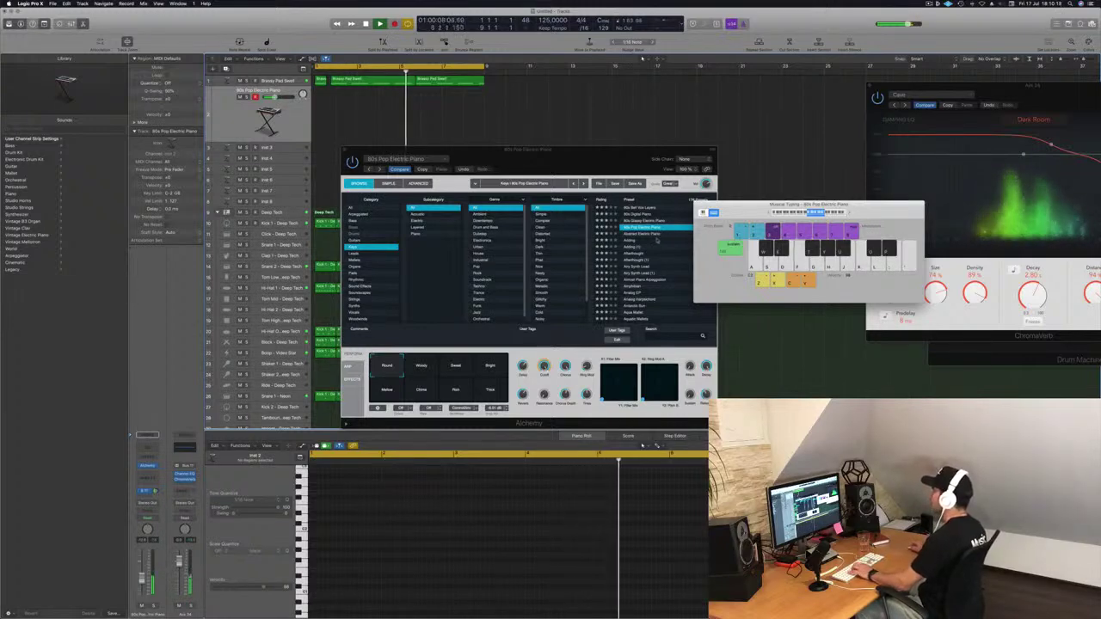
Load the Abstract Electric Piano preset and the preset directly below it in Alchemy to audition them.
{"action": "left_click", "coordinate": [644, 235]}
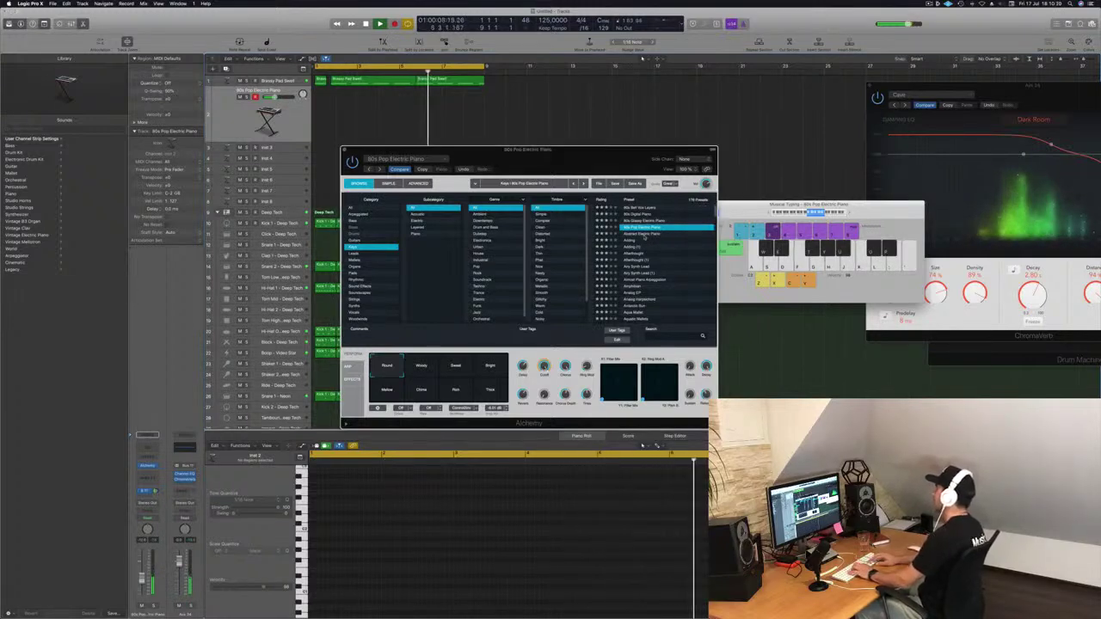
{"action": "left_click", "coordinate": [666, 234]}
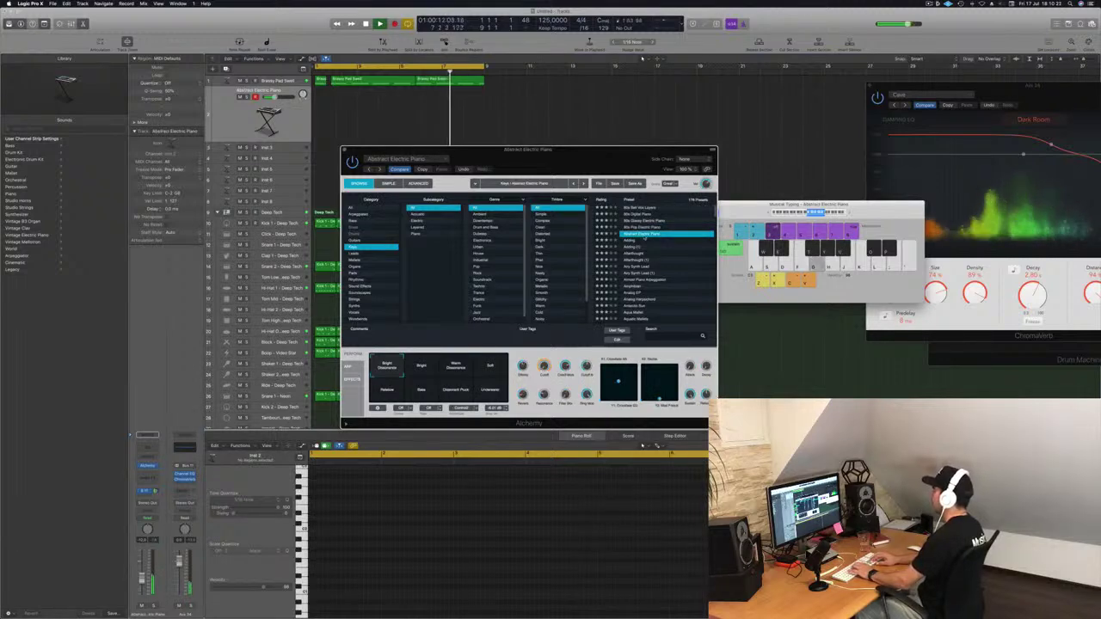
{"action": "key", "text": "Down"}
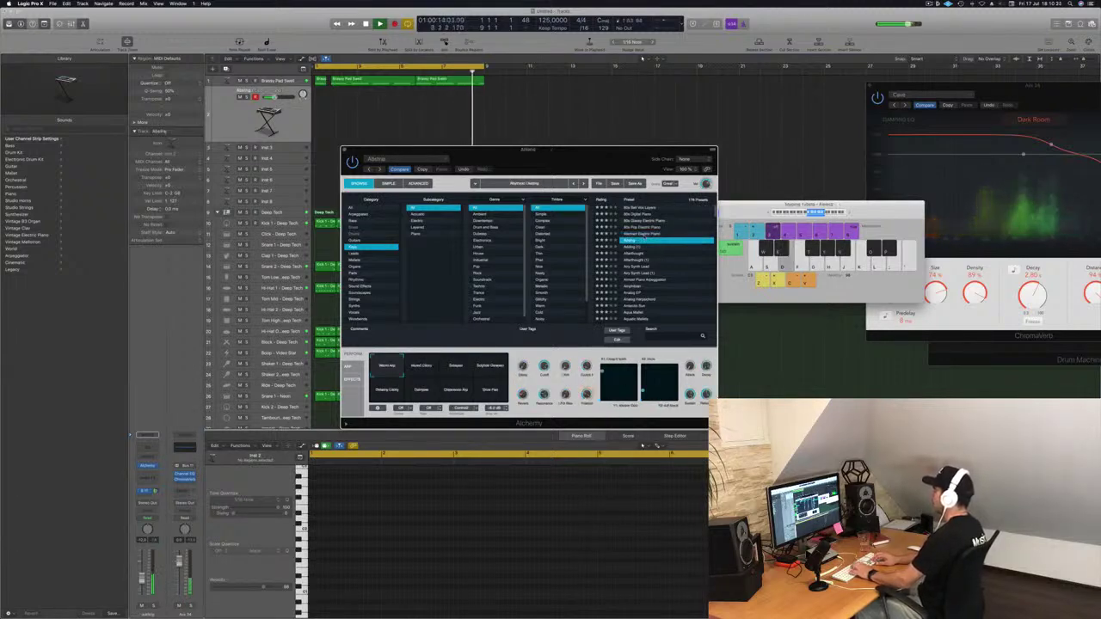
Load the Afterthought preset in Alchemy and audition its Warm, Thin, Ambient, Dreamy Muted and Dark variations with test notes.
{"action": "key", "text": "Down"}
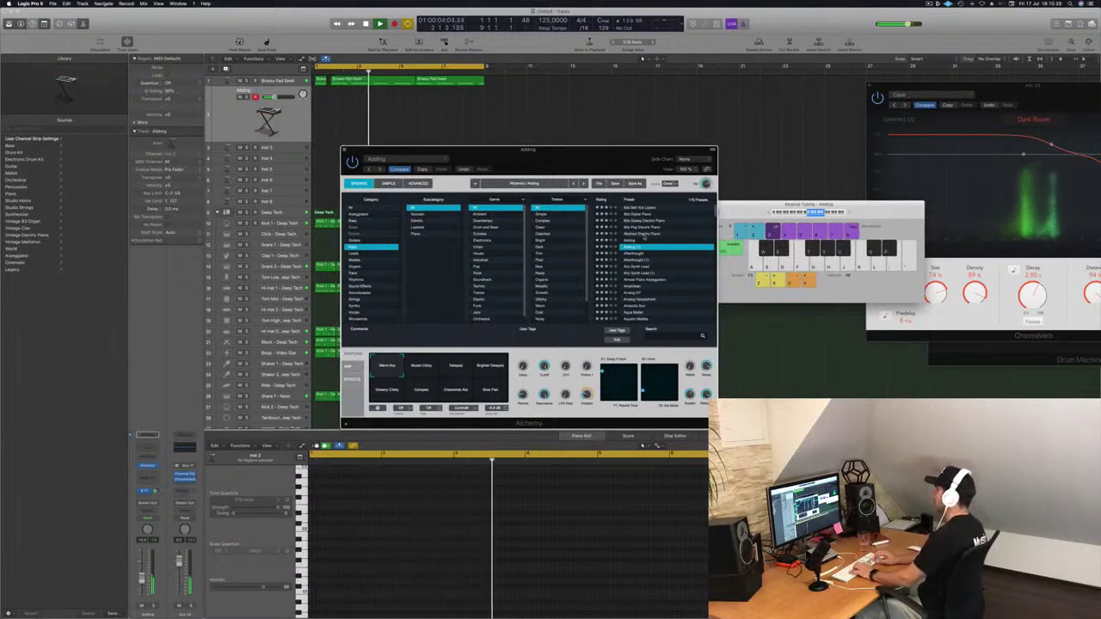
{"action": "key", "text": "Down"}
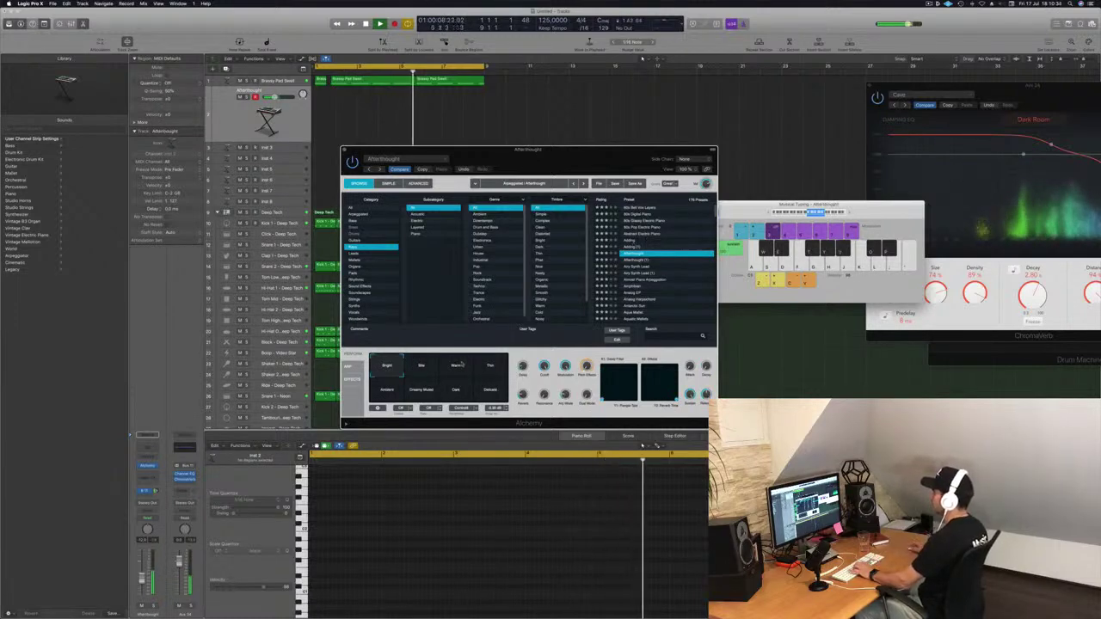
{"action": "left_click", "coordinate": [458, 365]}
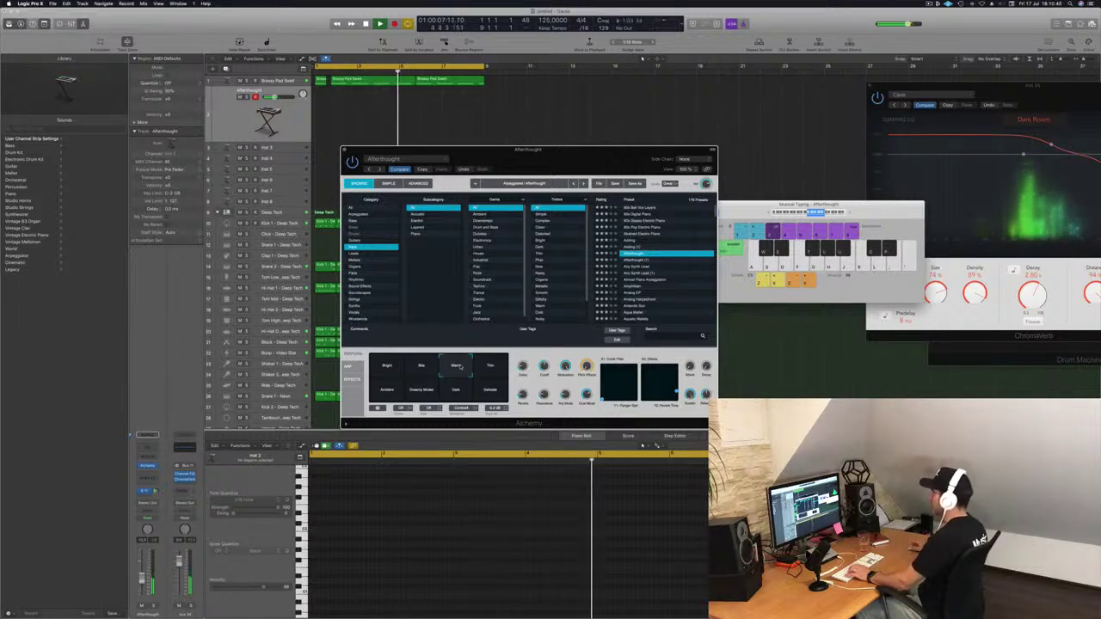
{"action": "left_click", "coordinate": [491, 368]}
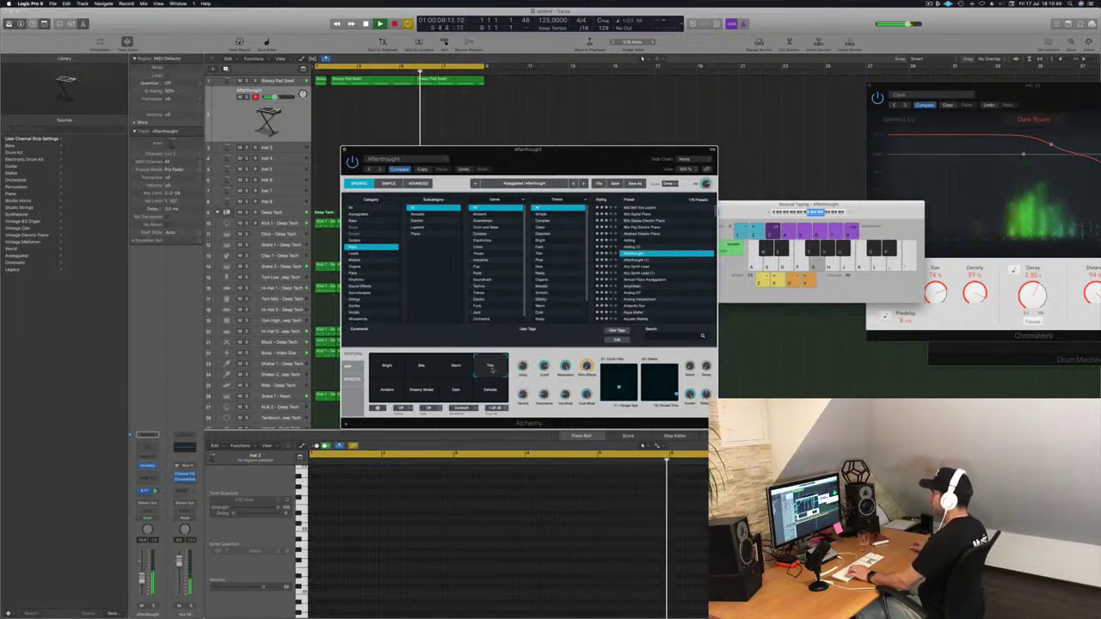
{"action": "left_click", "coordinate": [387, 391]}
{"action": "left_click", "coordinate": [423, 392]}
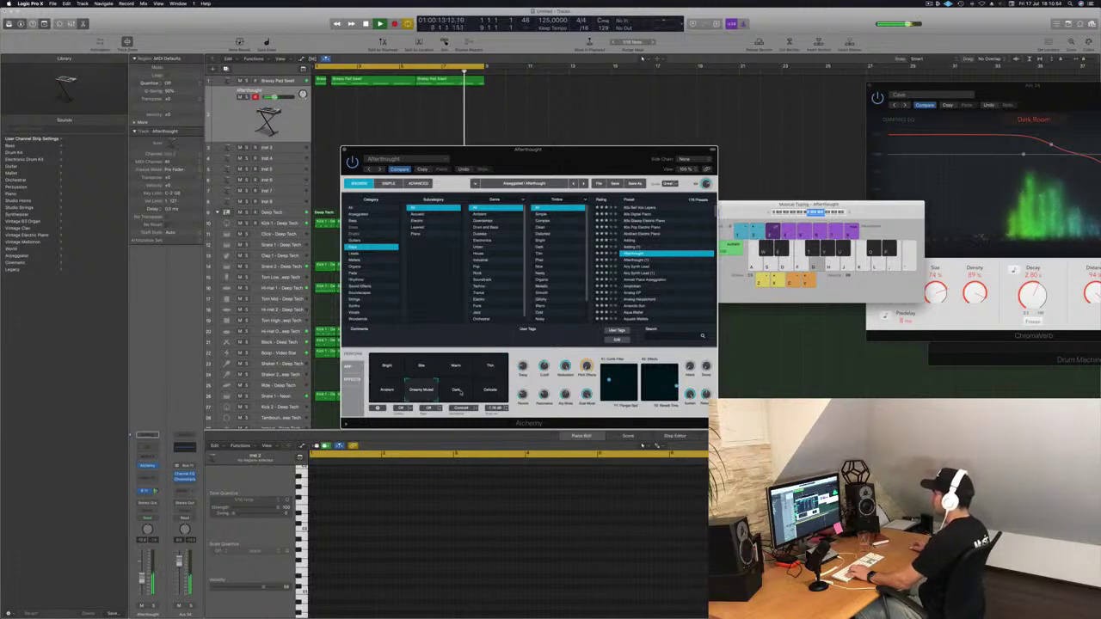
{"action": "left_click", "coordinate": [455, 392]}
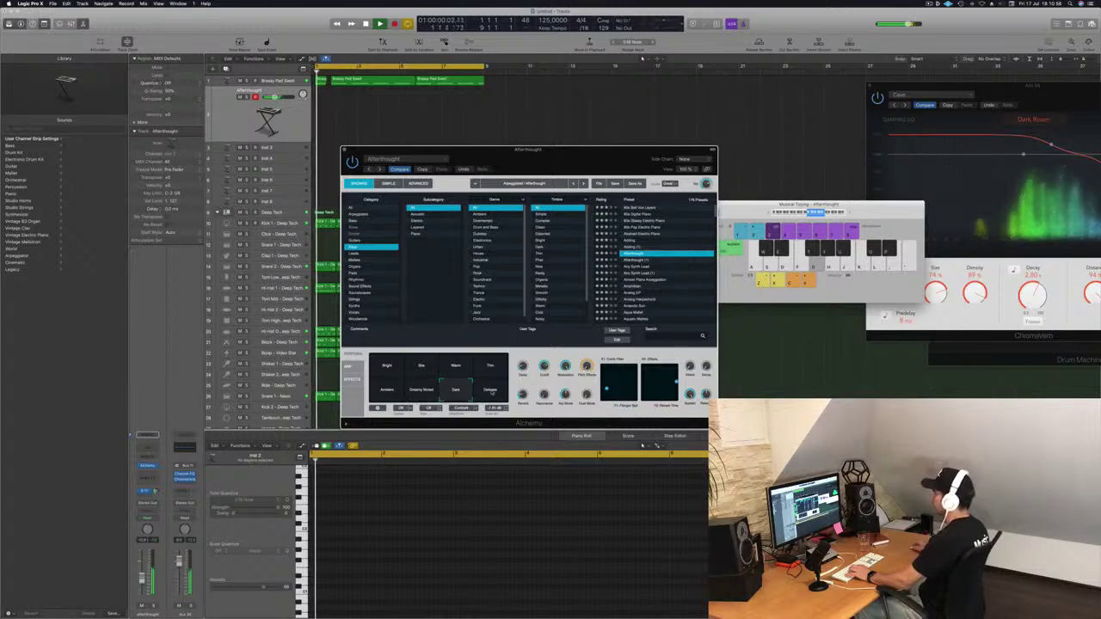
{"action": "left_click", "coordinate": [421, 392]}
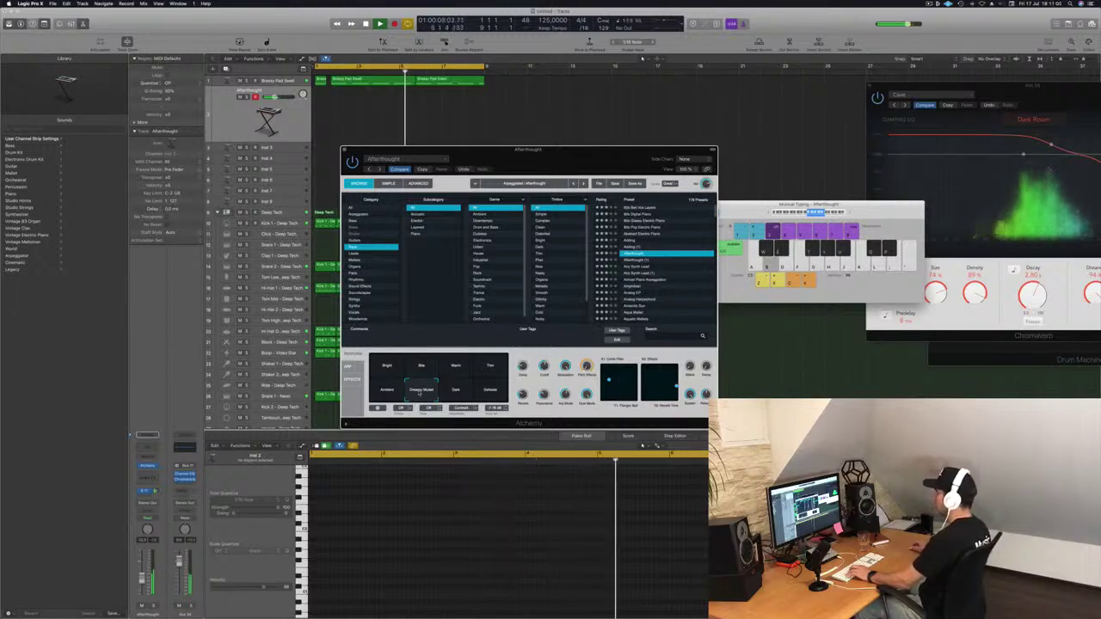
{"action": "key", "text": "g"}
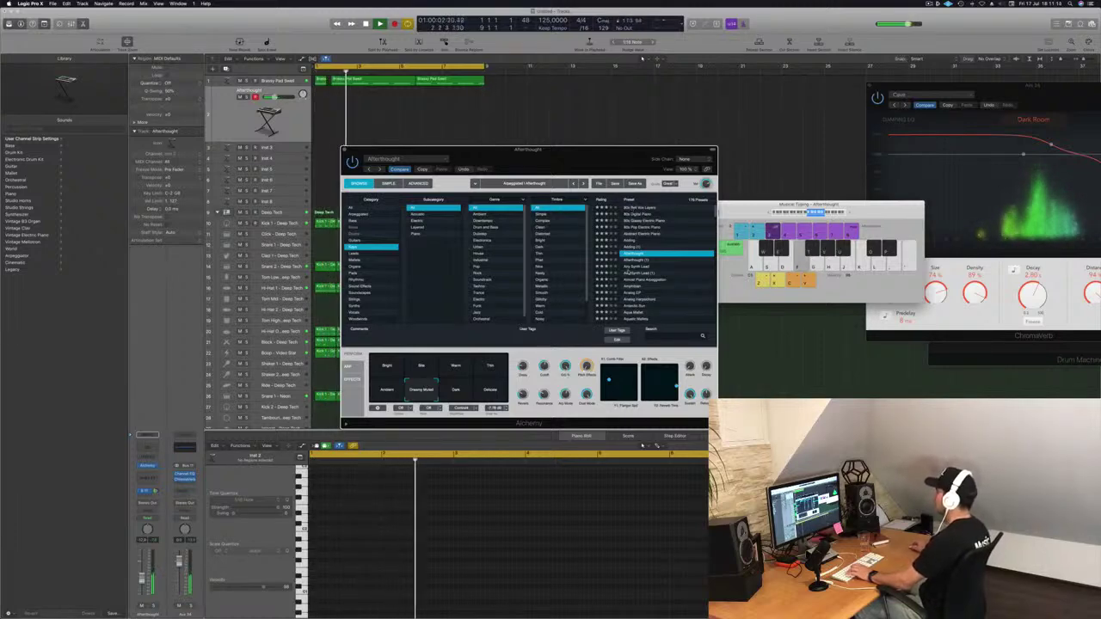
Audition the Warm variation of Afterthought (1), the Airy Synth Lead preset and the arpeggiated piano preset.
{"action": "key", "text": "Down"}
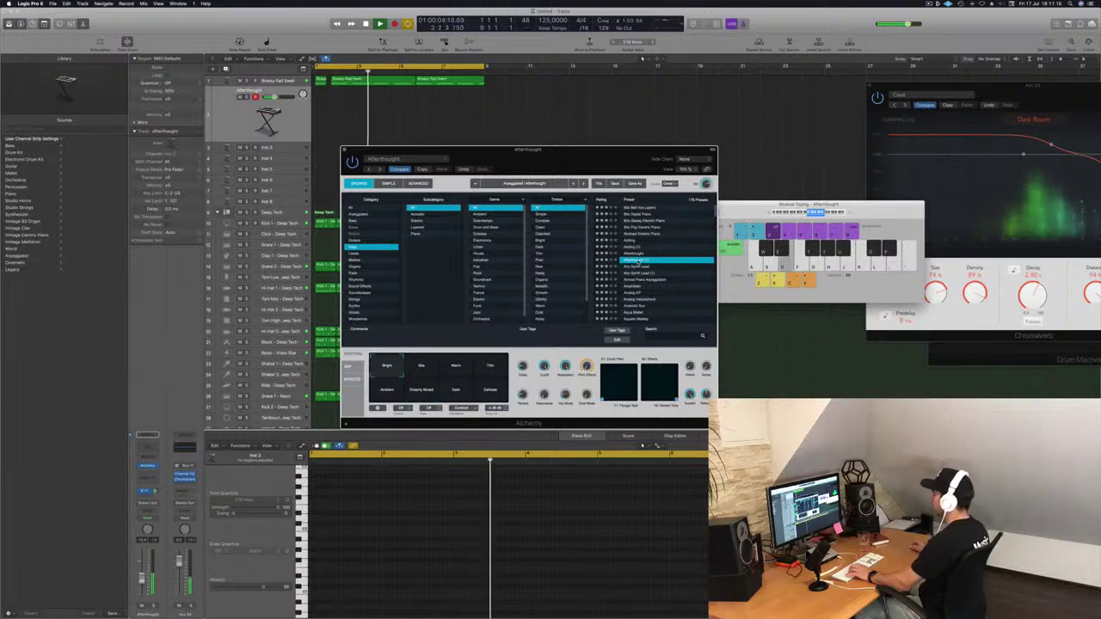
{"action": "left_click", "coordinate": [457, 368]}
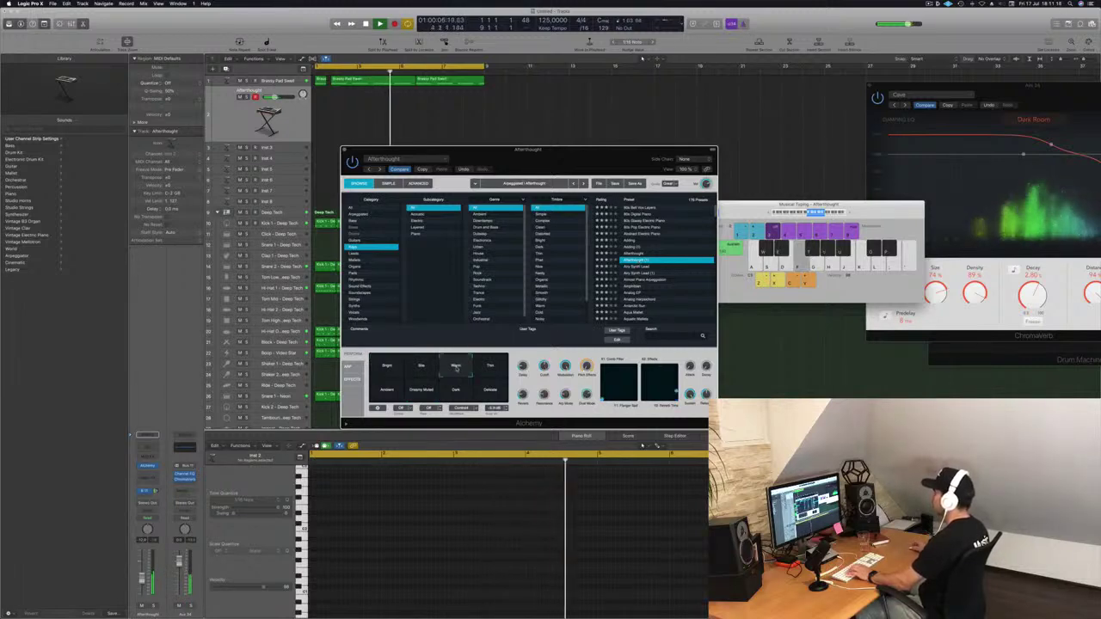
{"action": "key", "text": "Down"}
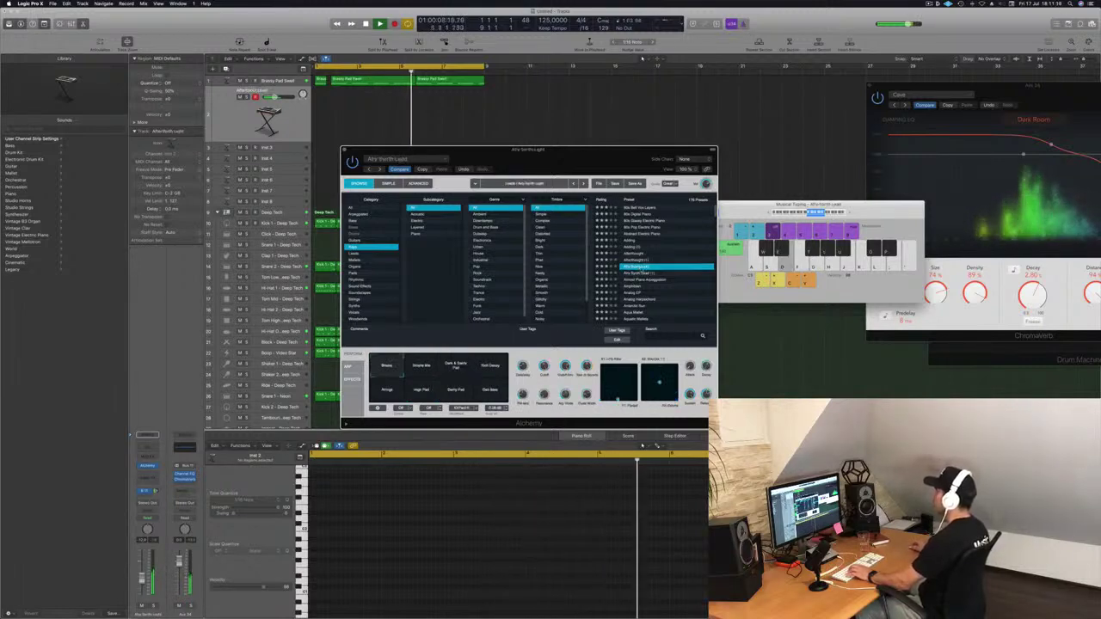
{"action": "left_click", "coordinate": [642, 279]}
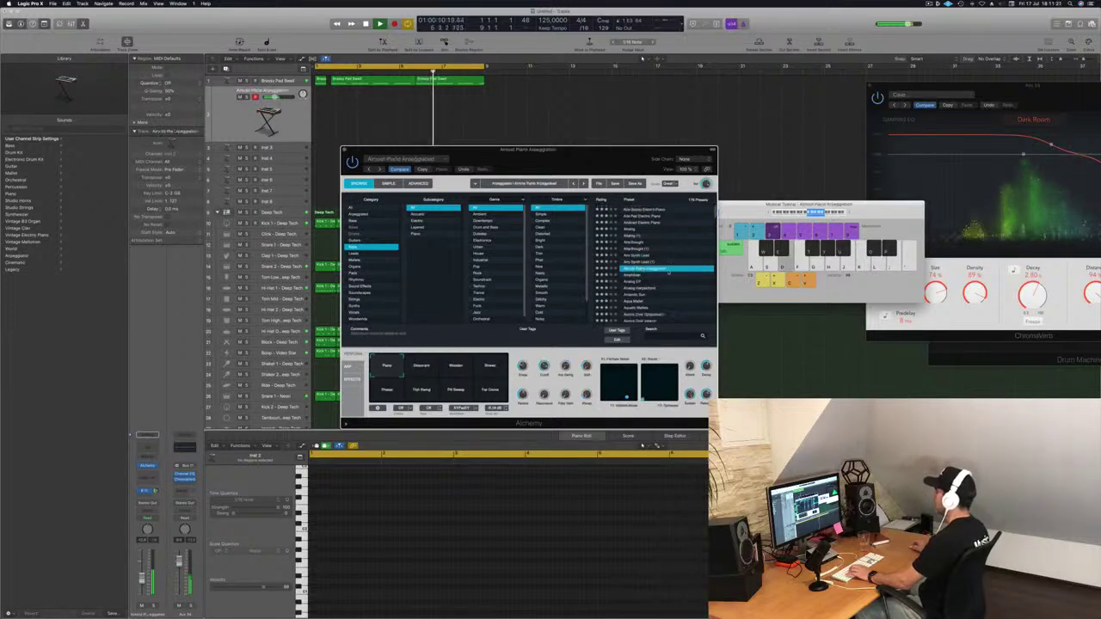
Audition the Keys presets from Bell Like Vox Vibes through Bottle Bells and Chill Keys to Chill Organ.
{"action": "scroll", "coordinate": [641, 251], "scroll_direction": "down", "scroll_amount": 2}
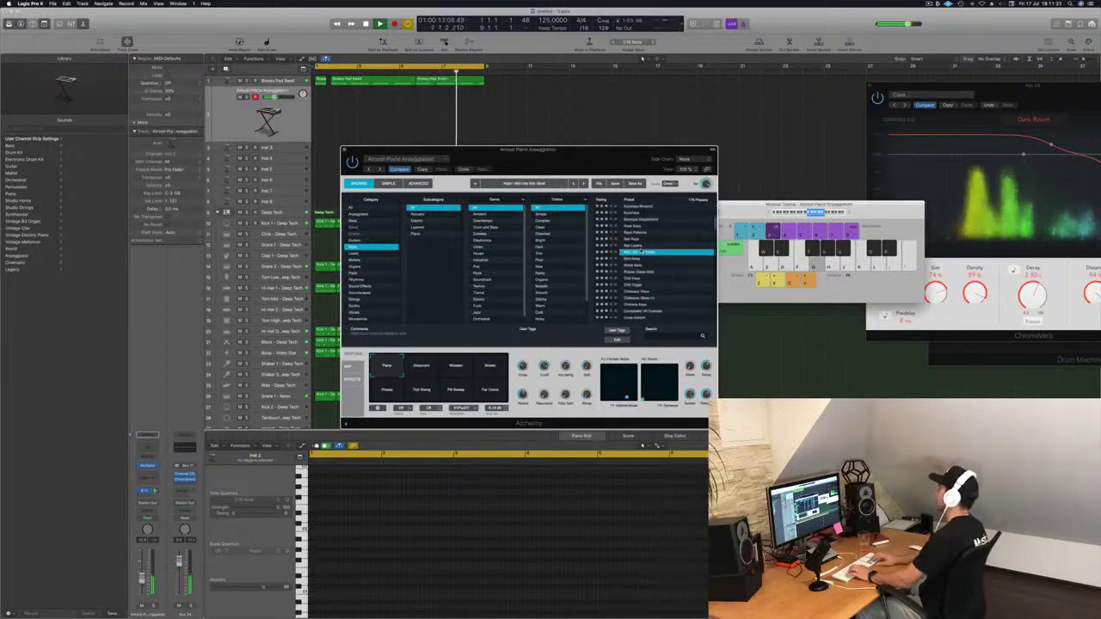
{"action": "left_click", "coordinate": [641, 251]}
{"action": "key", "text": "Down"}
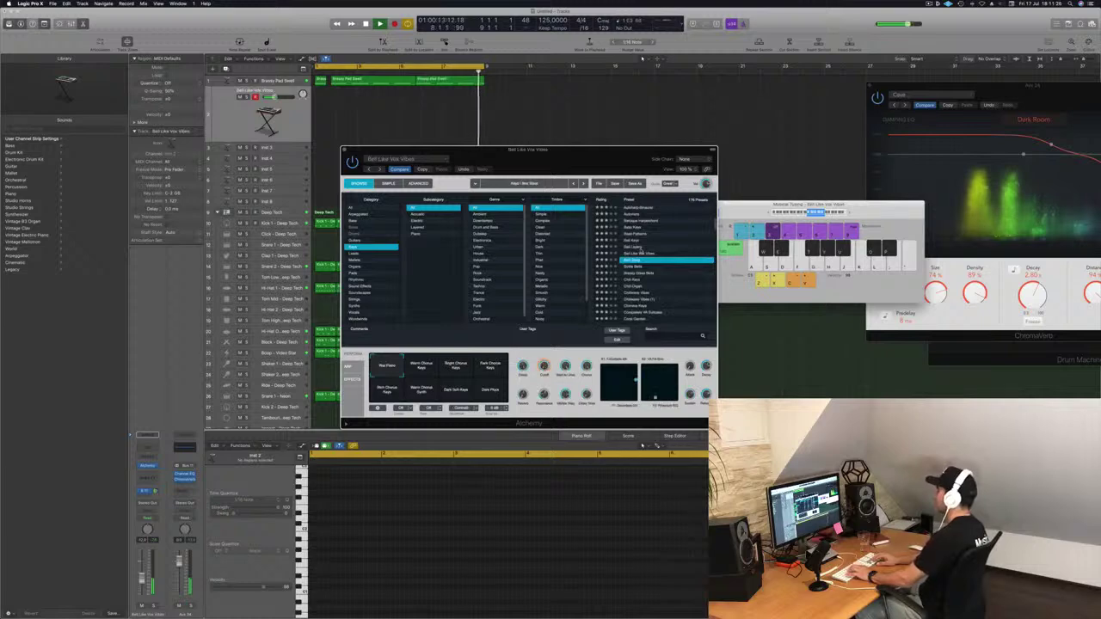
{"action": "key", "text": "Down"}
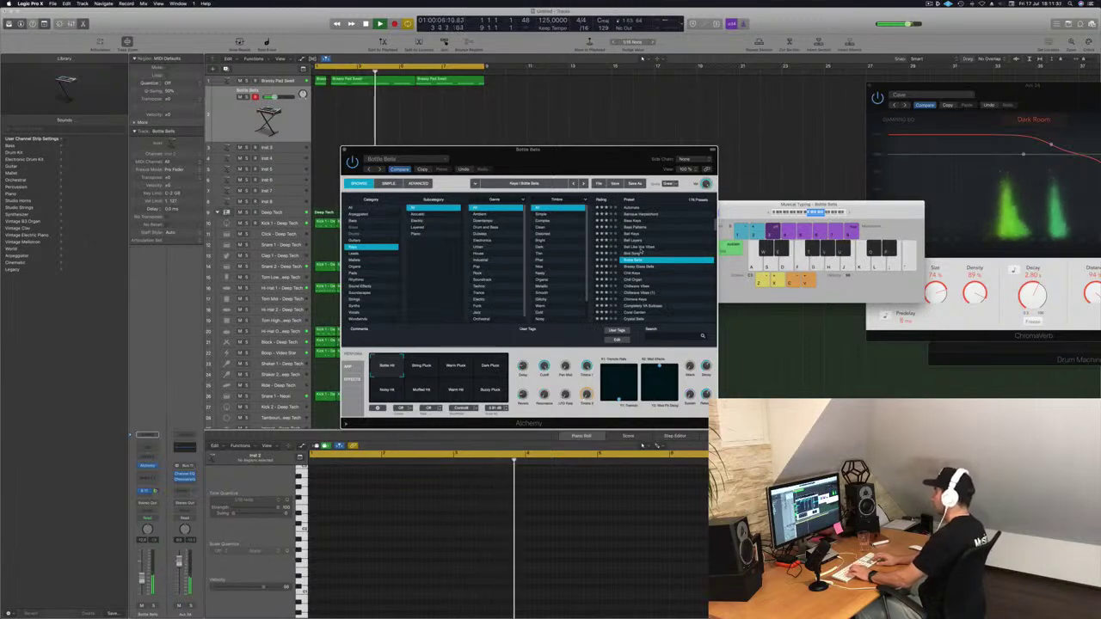
{"action": "key", "text": "Down"}
{"action": "key", "text": "Down"}
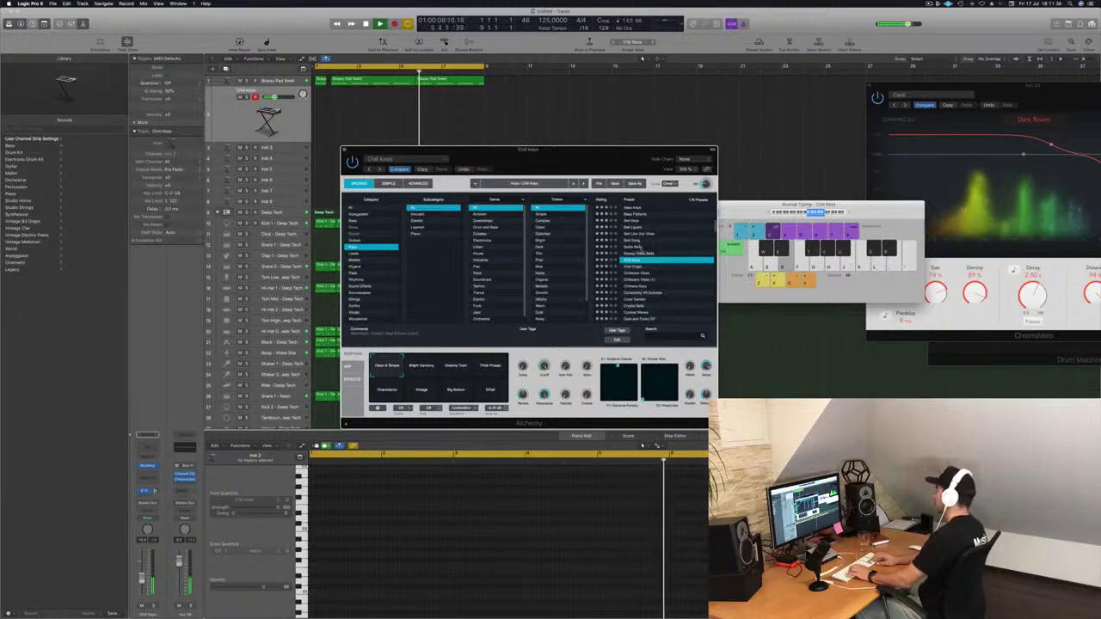
{"action": "key", "text": "Down"}
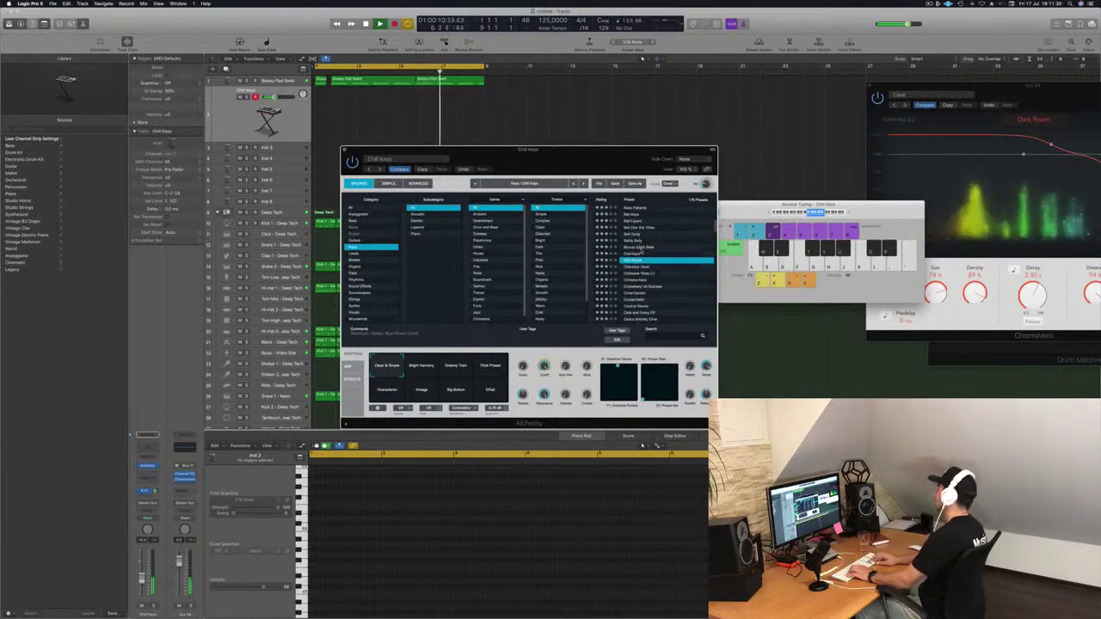
{"action": "key", "text": "d"}
Load the Chillwave Vibes preset, raise its channel volume and try variations including Soft Chime and More Reverb.
{"action": "key", "text": "Down"}
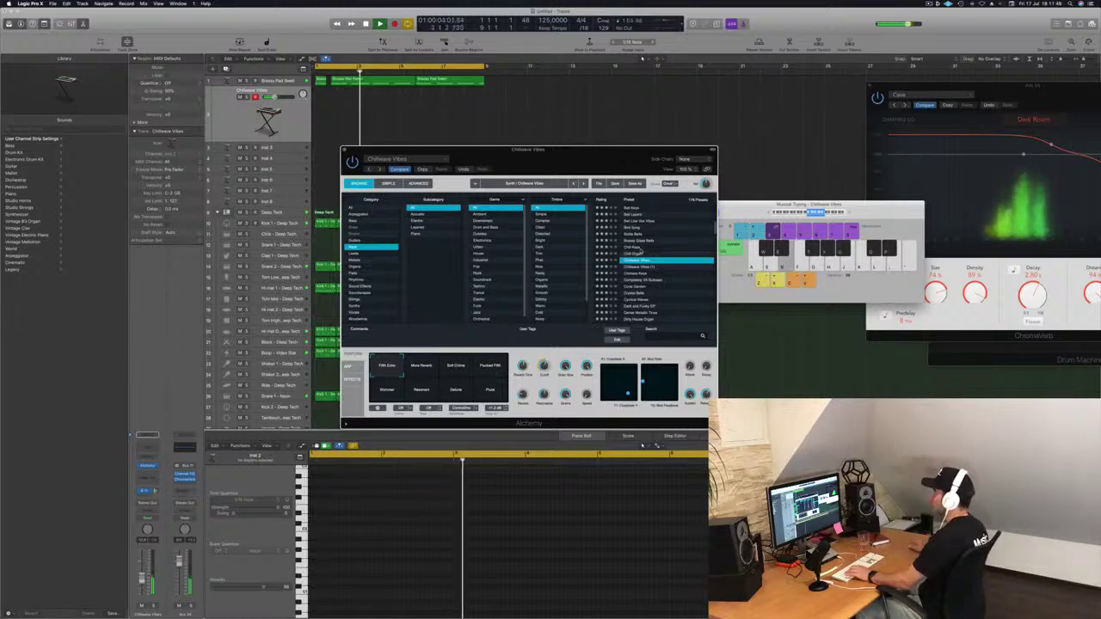
{"action": "left_click", "coordinate": [451, 368]}
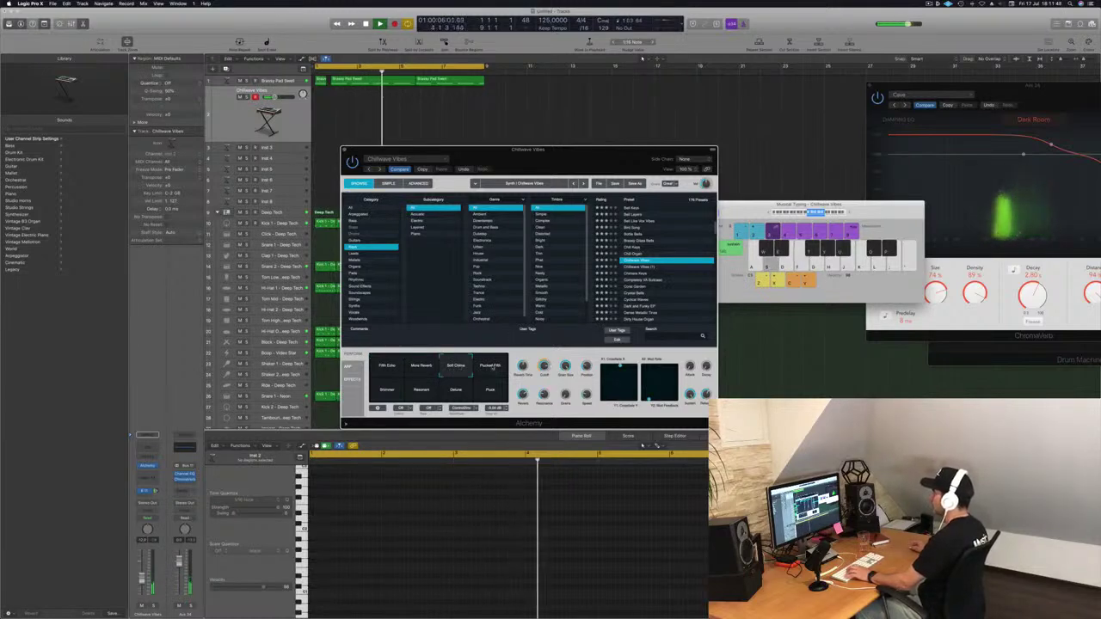
{"action": "left_click", "coordinate": [490, 367]}
{"action": "left_click_drag", "start_coordinate": [142, 579], "coordinate": [142, 571]}
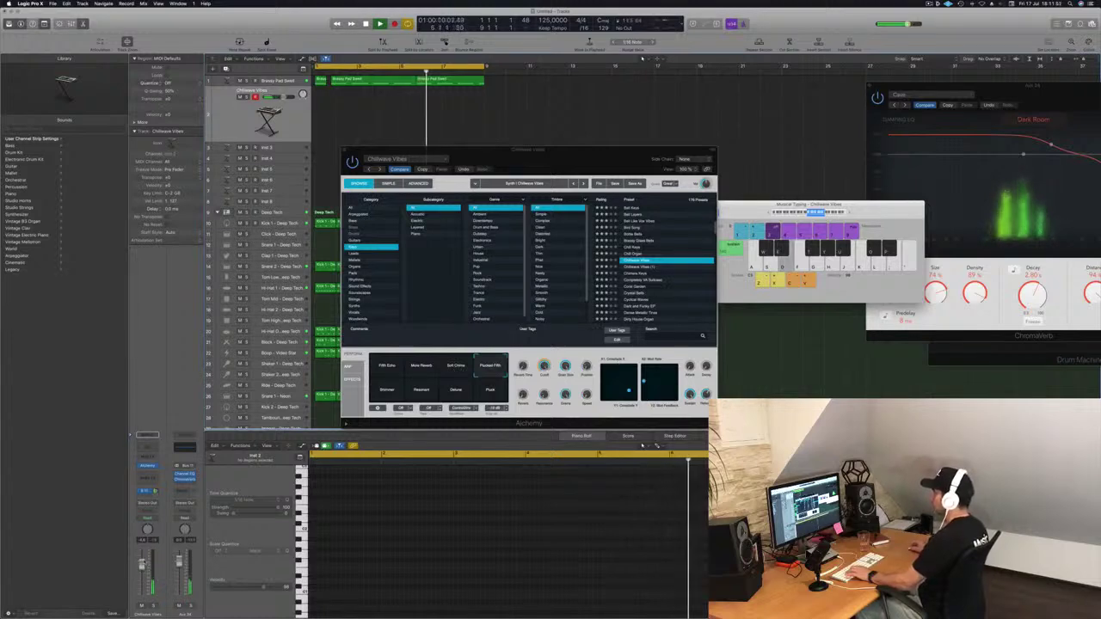
{"action": "left_click", "coordinate": [457, 367]}
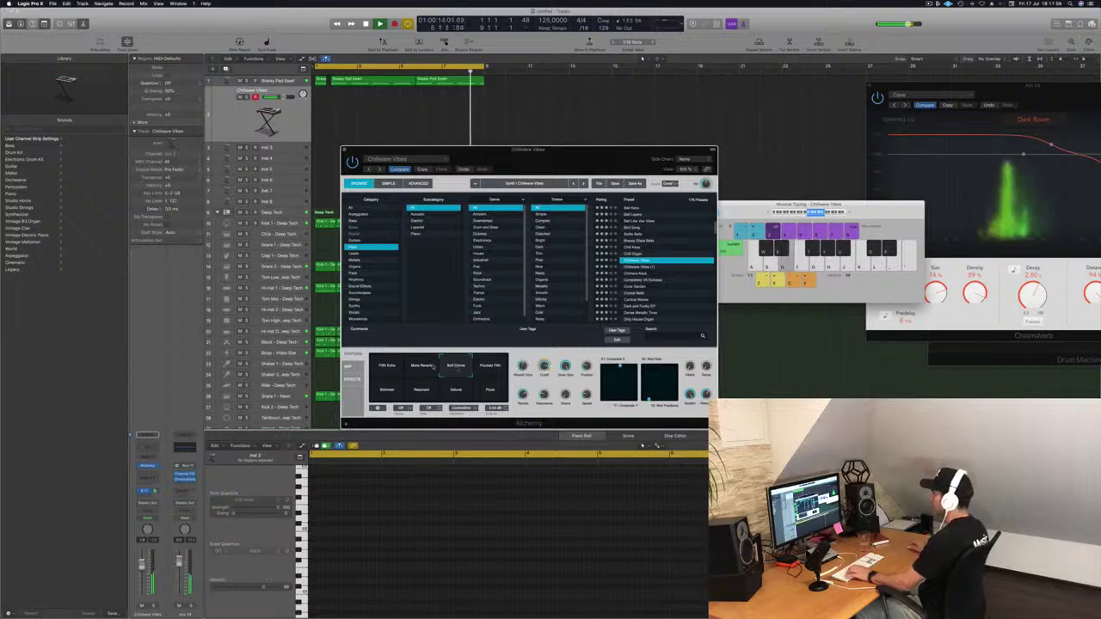
{"action": "left_click", "coordinate": [420, 368]}
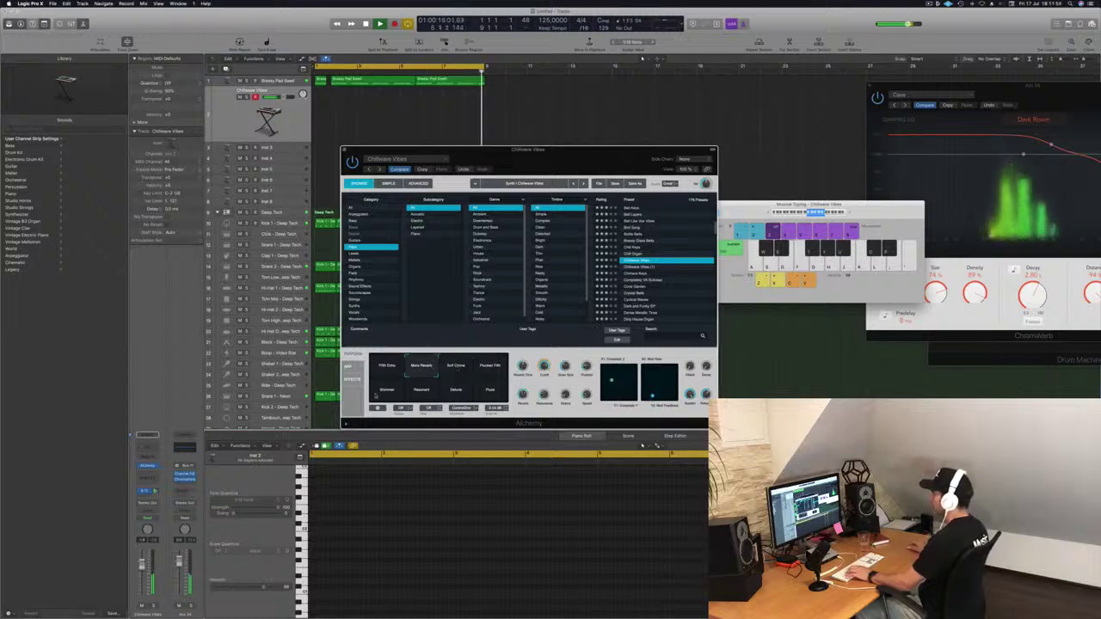
Compare the Resonant, Detune and Pluck variations of Chillwave Vibes and select Resonant.
{"action": "left_click", "coordinate": [420, 389]}
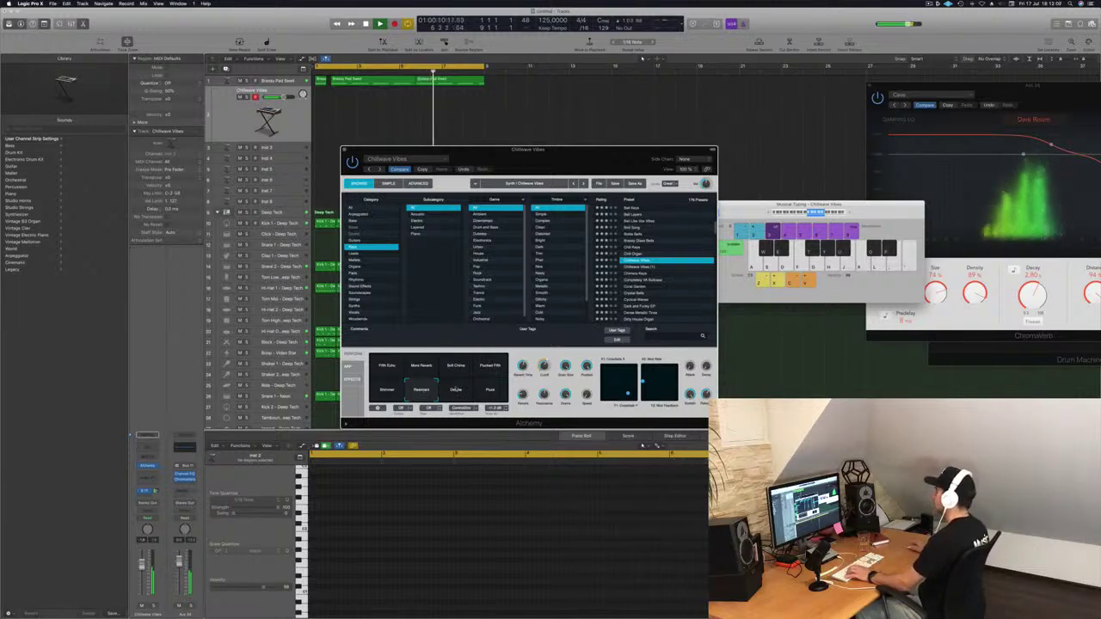
{"action": "left_click", "coordinate": [454, 390]}
{"action": "left_click", "coordinate": [488, 392]}
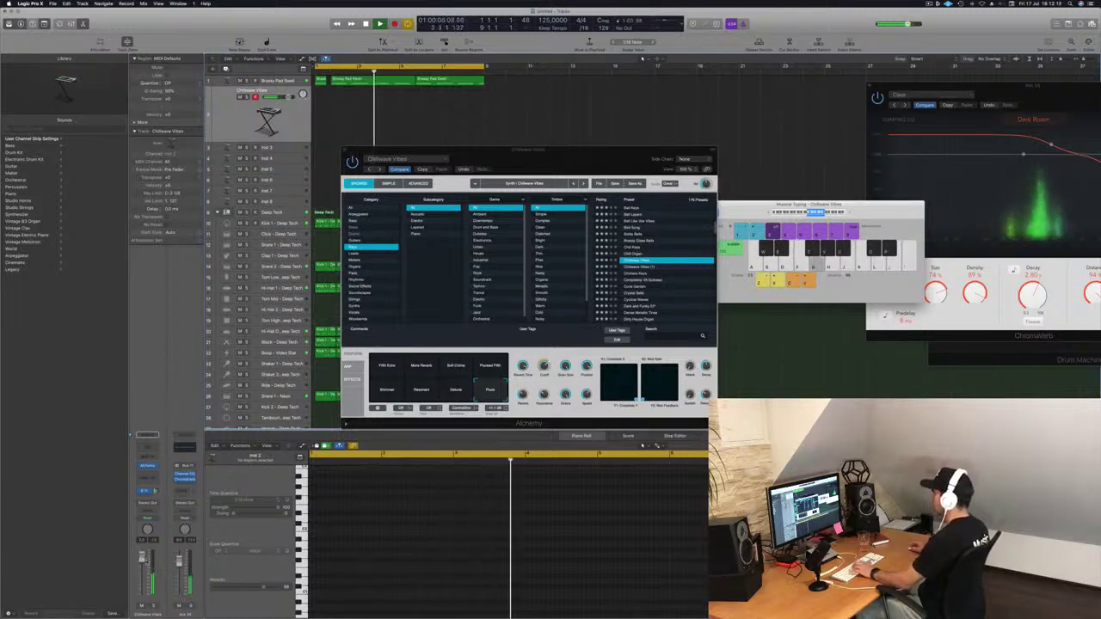
{"action": "left_click", "coordinate": [418, 394]}
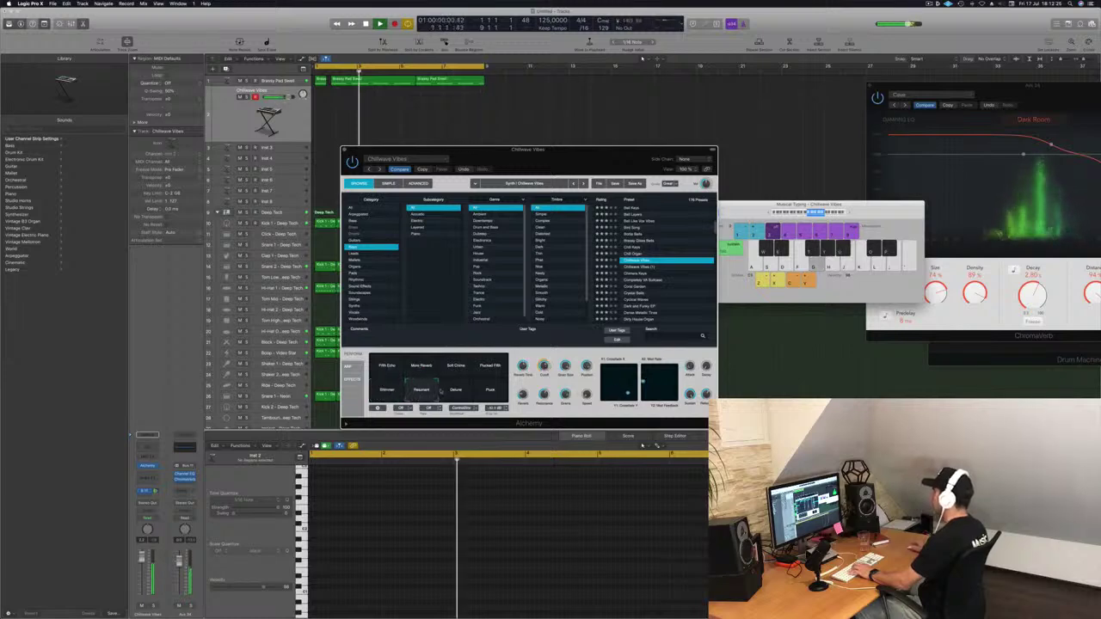
Lower the Musical Typing note range and record a short-note melody on the Chillwave Vibes track across the loop.
{"action": "left_click", "coordinate": [804, 213]}
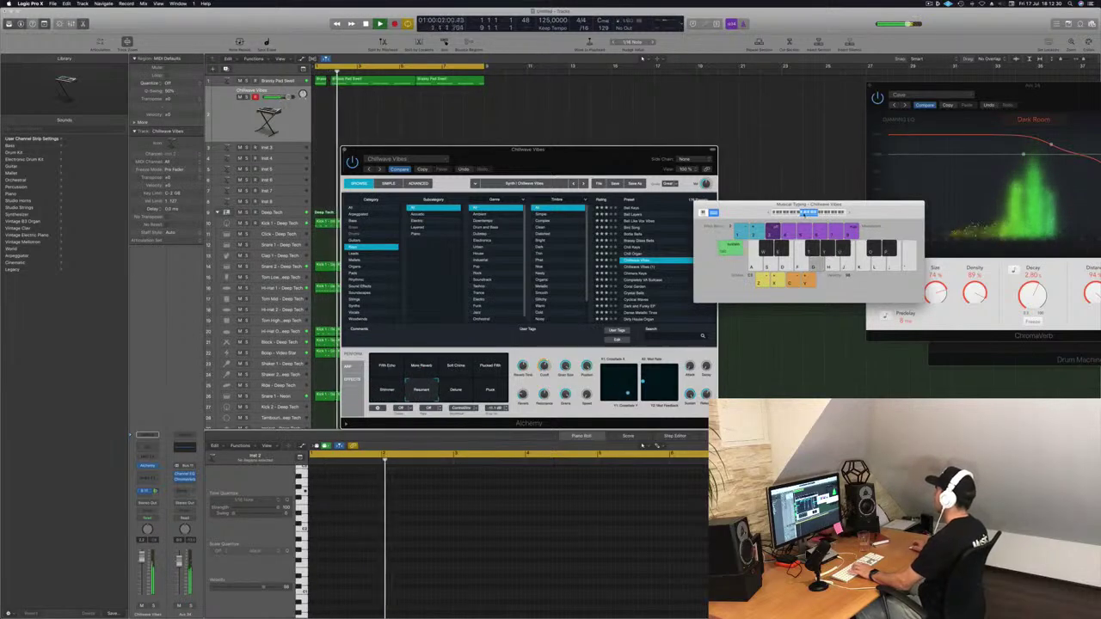
{"action": "left_click_drag", "start_coordinate": [867, 208], "coordinate": [798, 200]}
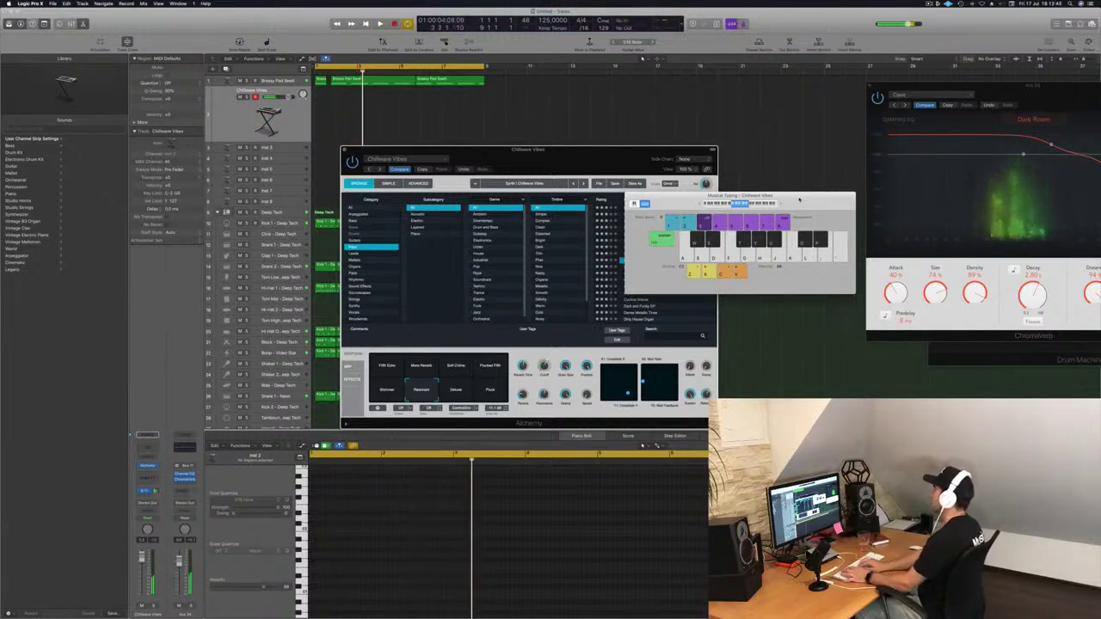
{"action": "key", "text": "space"}
{"action": "key", "text": "r"}
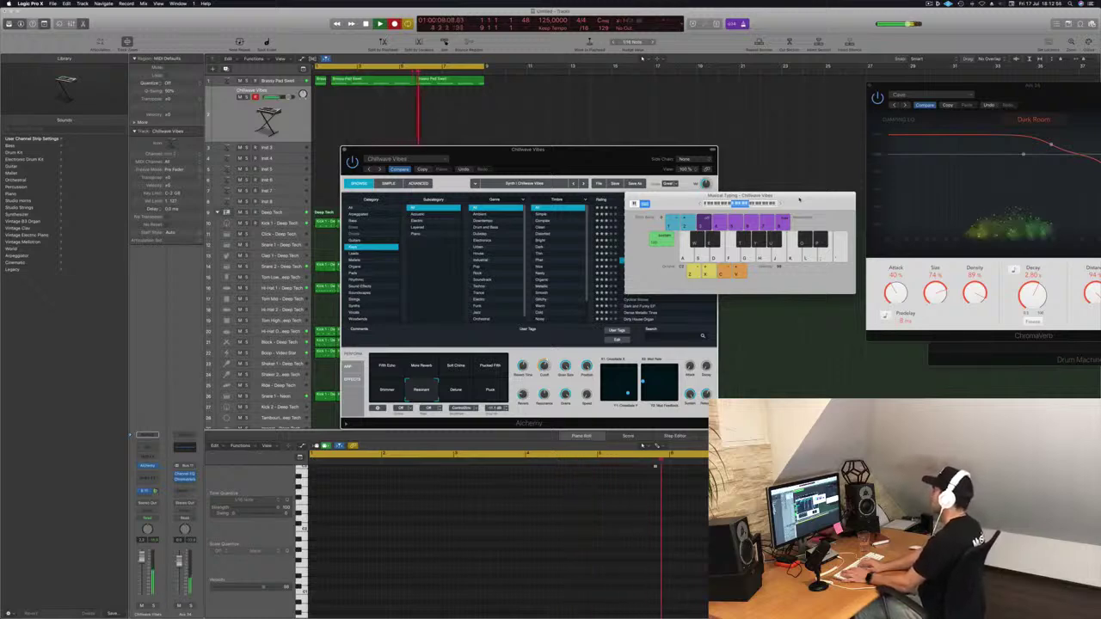
{"action": "key", "text": "k"}
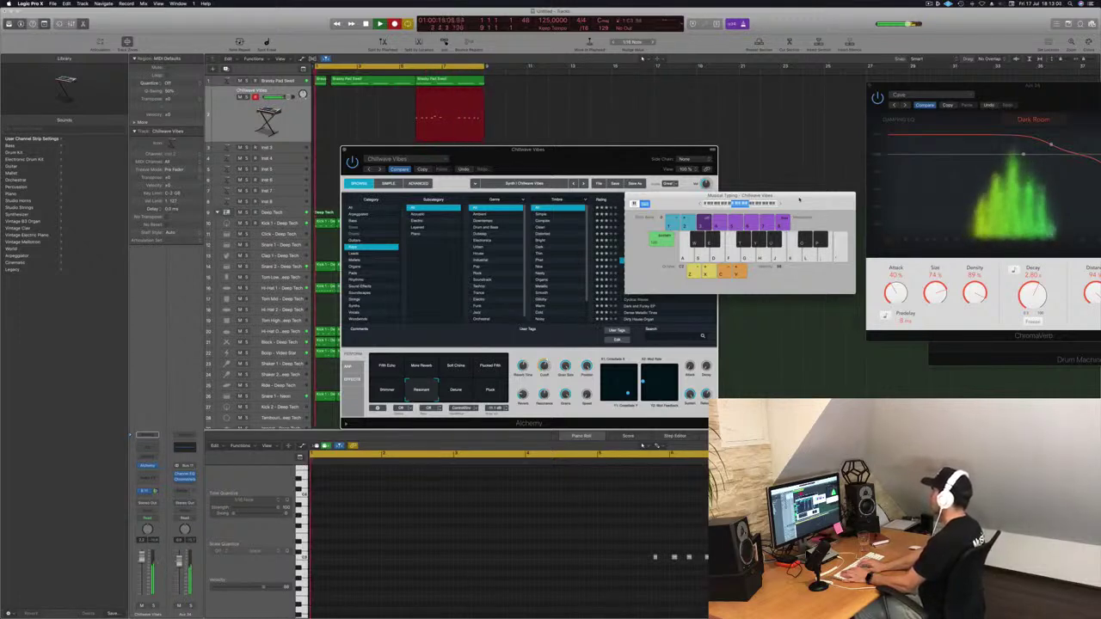
{"action": "key", "text": "k"}
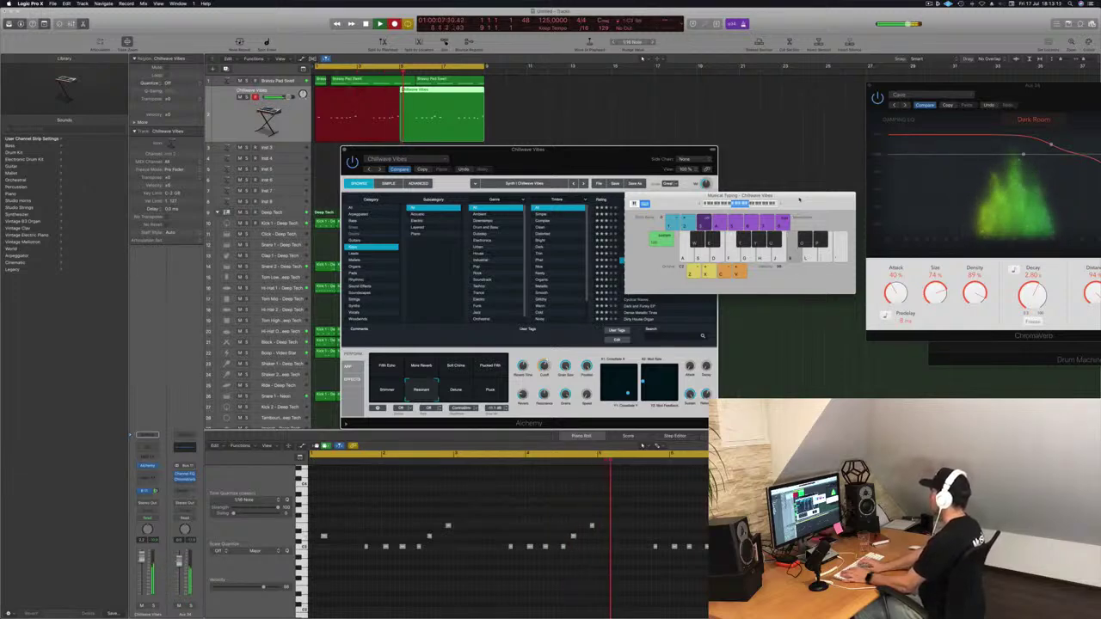
{"action": "key", "text": "space"}
Play back the recorded Chillwave Vibes region, split it just before bar 4 and delete its first part.
{"action": "key", "text": "space"}
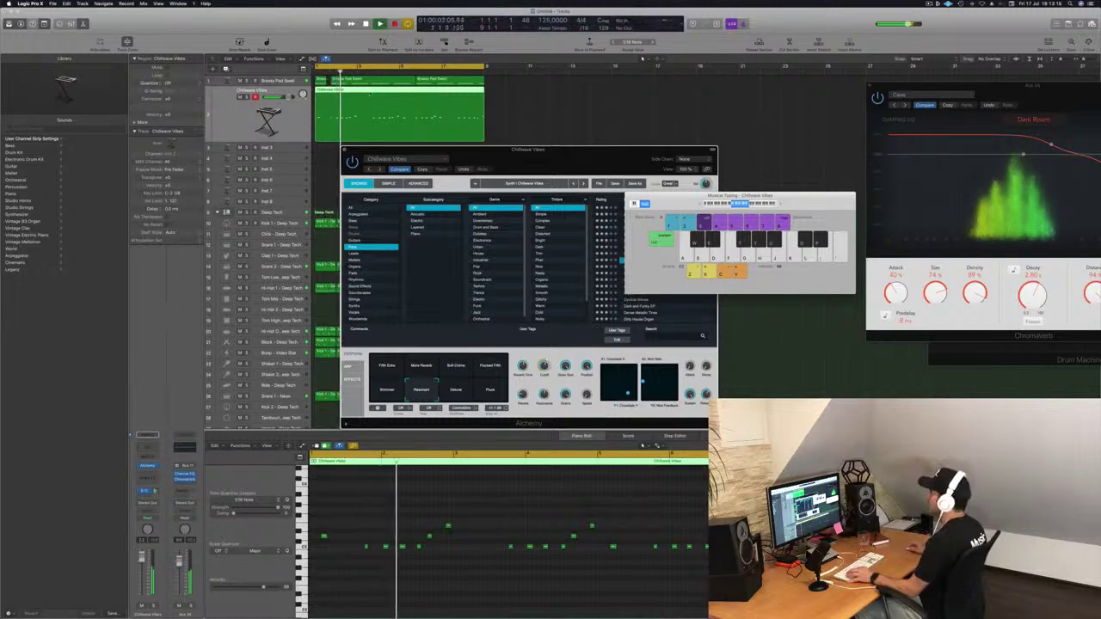
{"action": "key", "text": "space"}
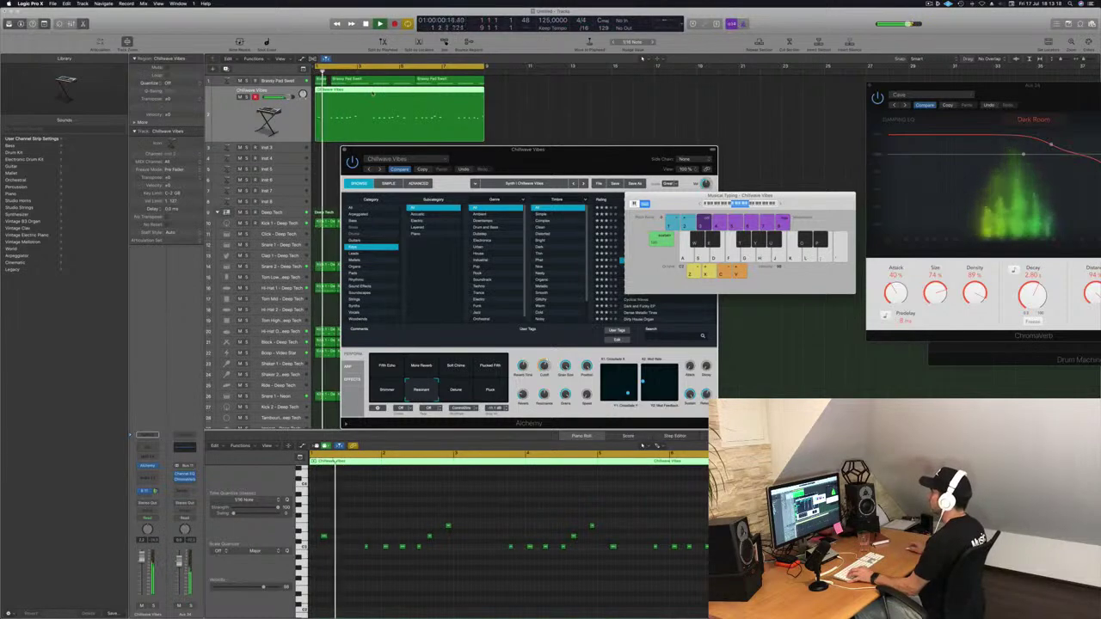
{"action": "left_click", "coordinate": [373, 93], "text": "super"}
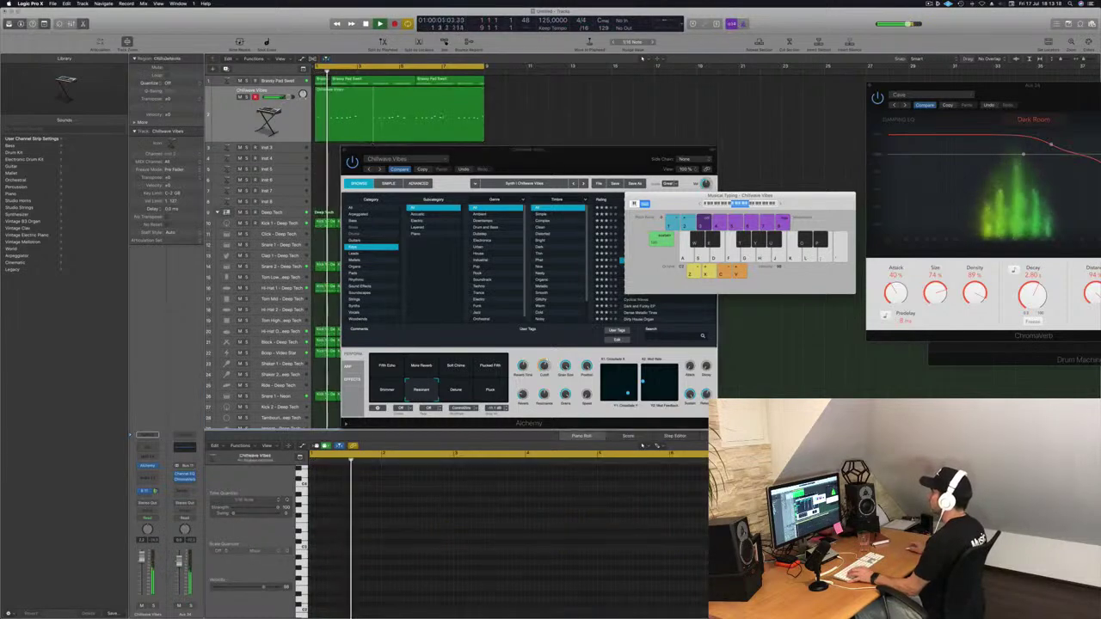
{"action": "double_click", "coordinate": [372, 99], "text": "super"}
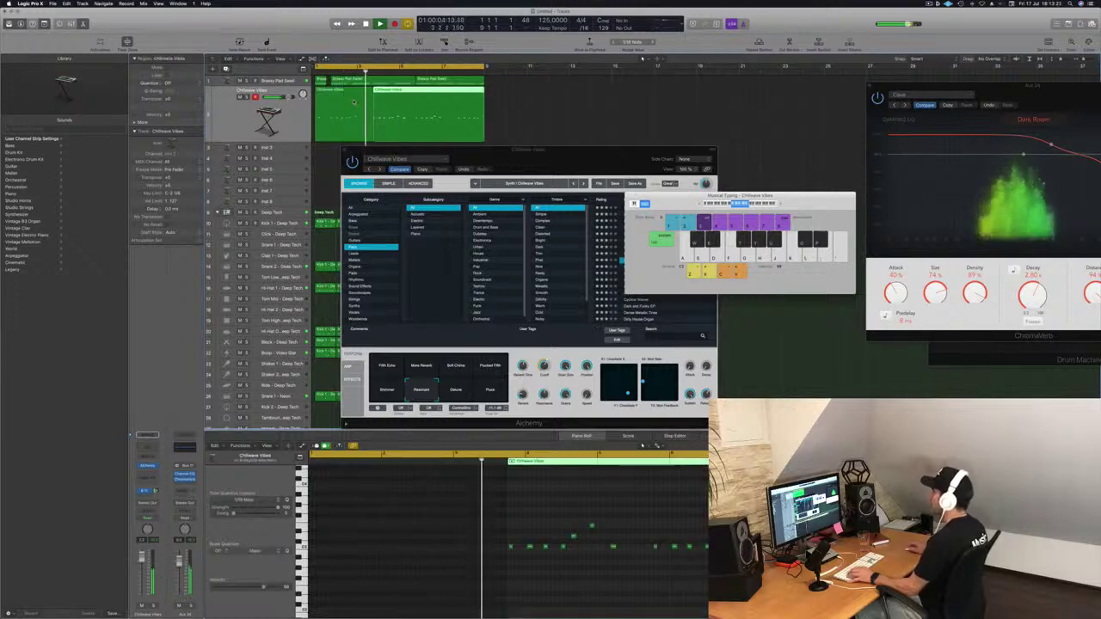
{"action": "left_click", "coordinate": [353, 101]}
{"action": "key", "text": "Delete"}
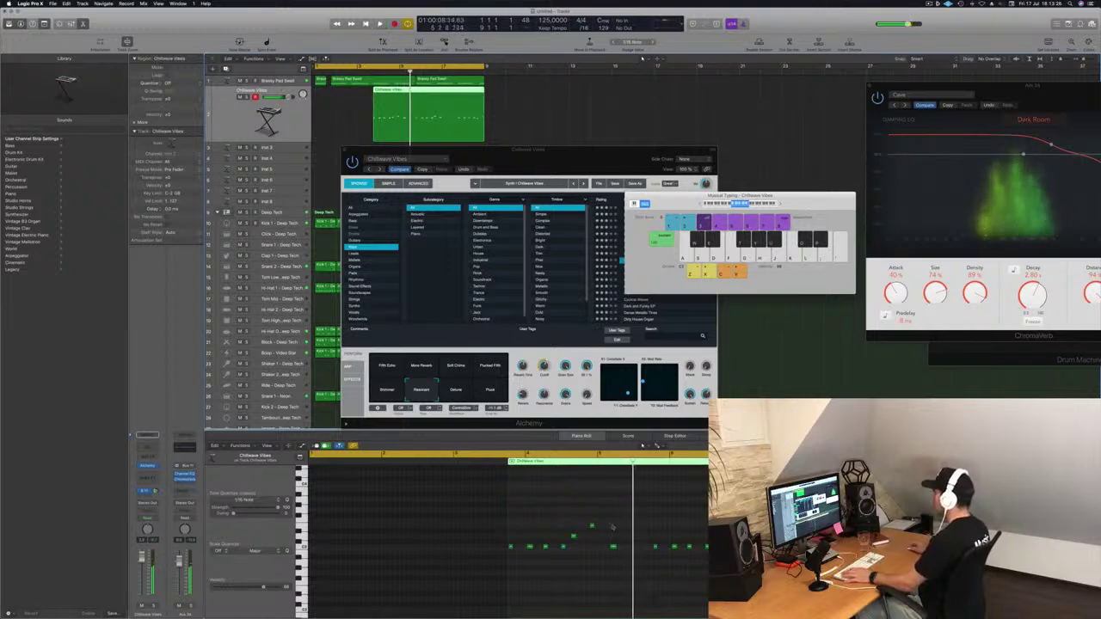
Split the Chillwave Vibes region in half, delete its second part and select the remaining first part.
{"action": "key", "text": "Return"}
{"action": "key", "text": "Return"}
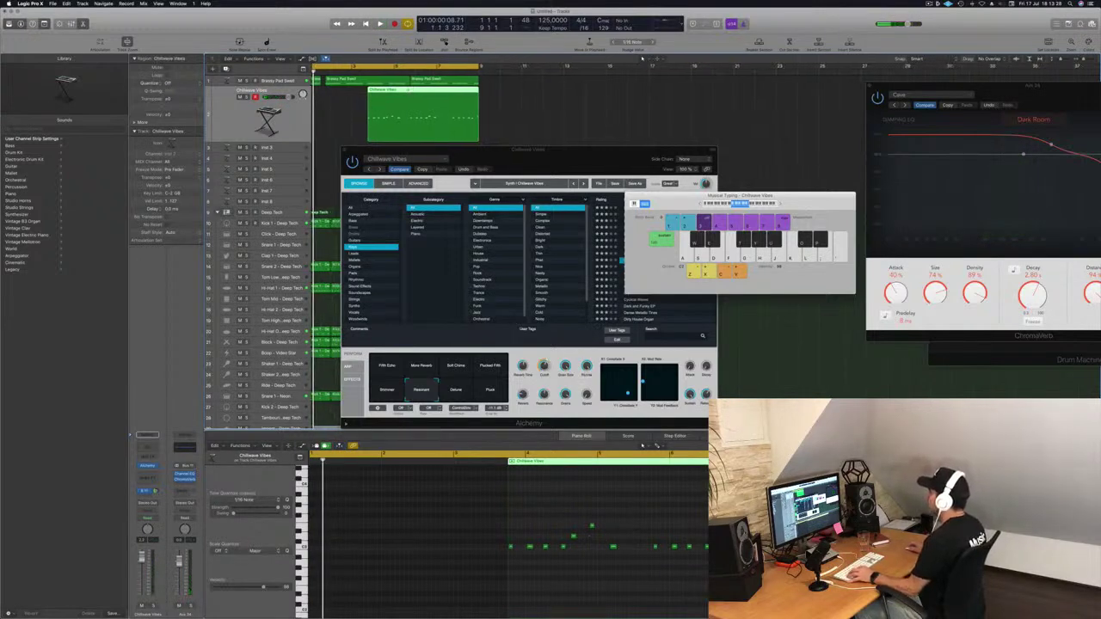
{"action": "double_click", "coordinate": [408, 89], "text": "super"}
{"action": "key", "text": "Delete"}
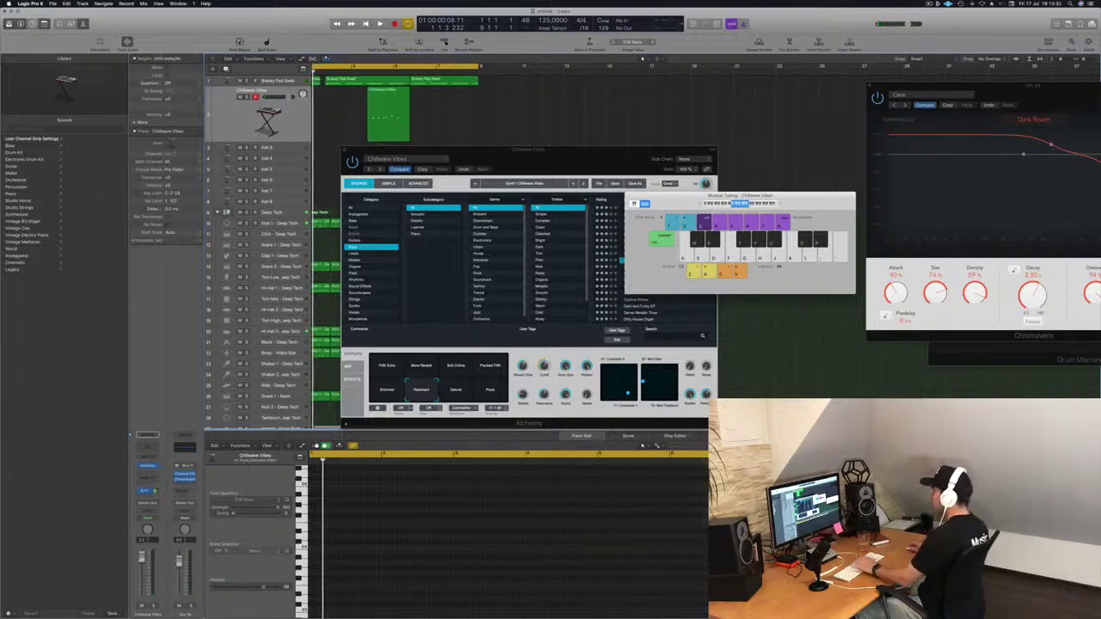
{"action": "left_click", "coordinate": [404, 107]}
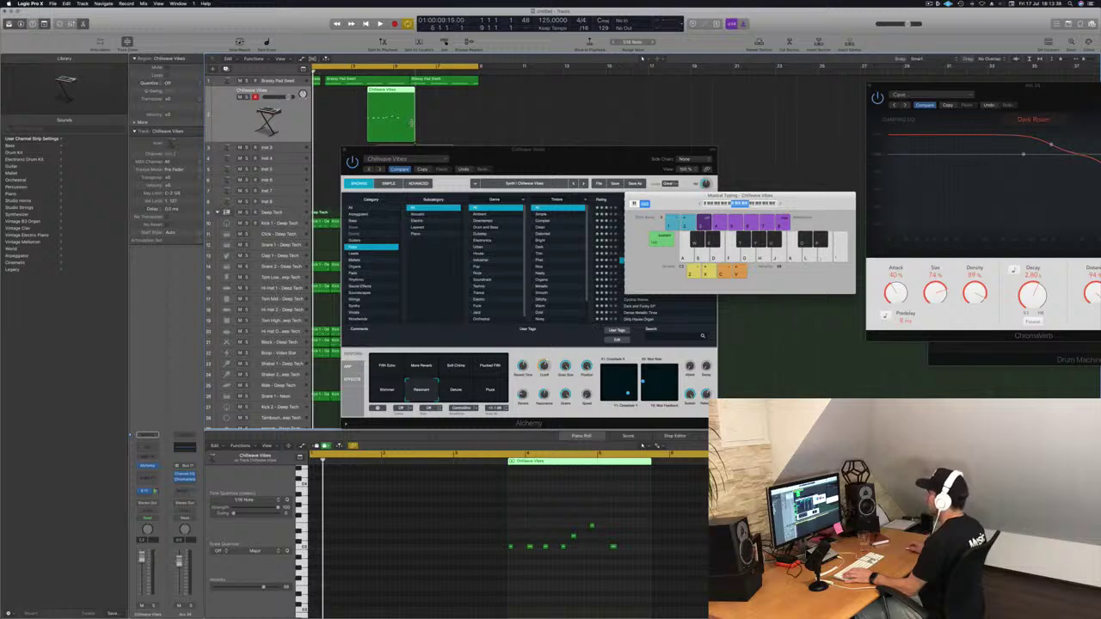
Move the Alchemy window clear of the tracks and trim the Chillwave Vibes region to a length of two bars.
{"action": "left_click_drag", "start_coordinate": [430, 149], "coordinate": [575, 259]}
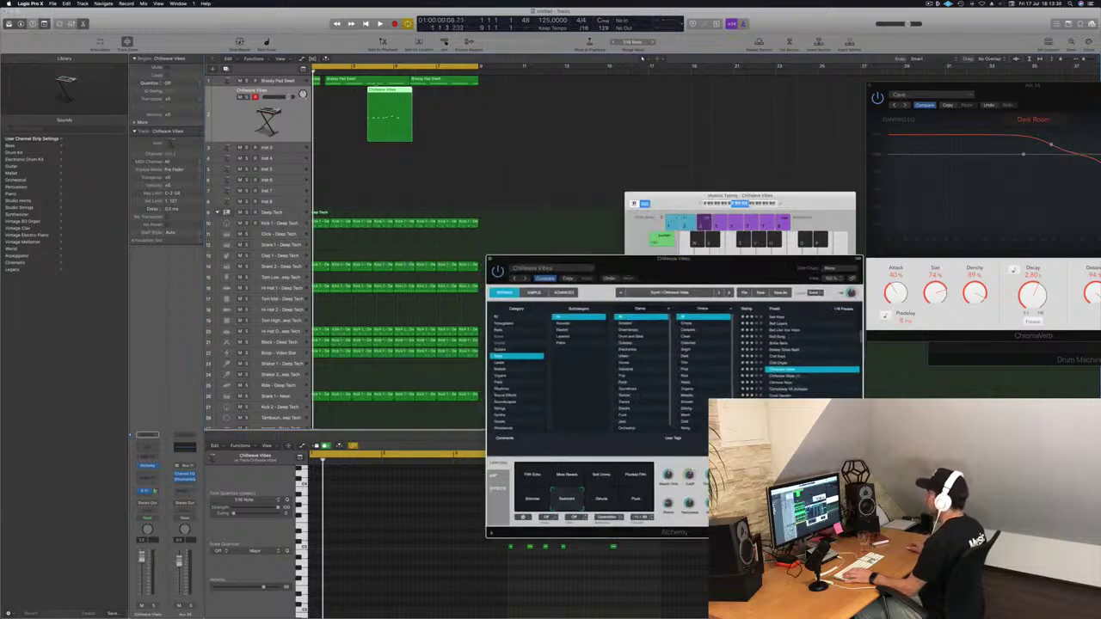
{"action": "left_click", "coordinate": [399, 105]}
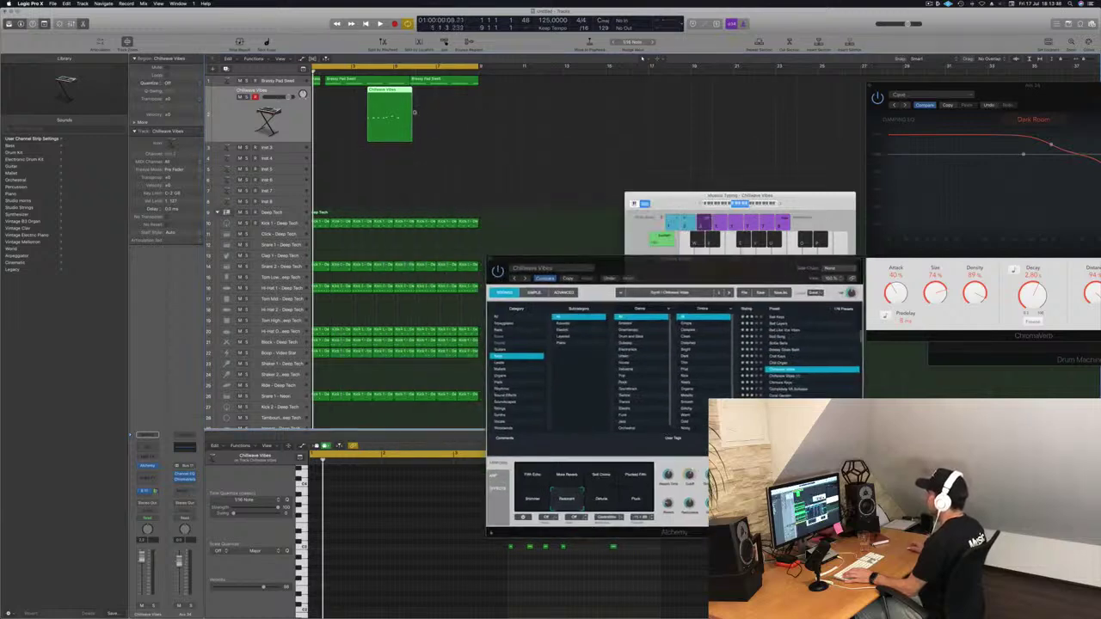
{"action": "left_click_drag", "start_coordinate": [410, 138], "coordinate": [422, 138]}
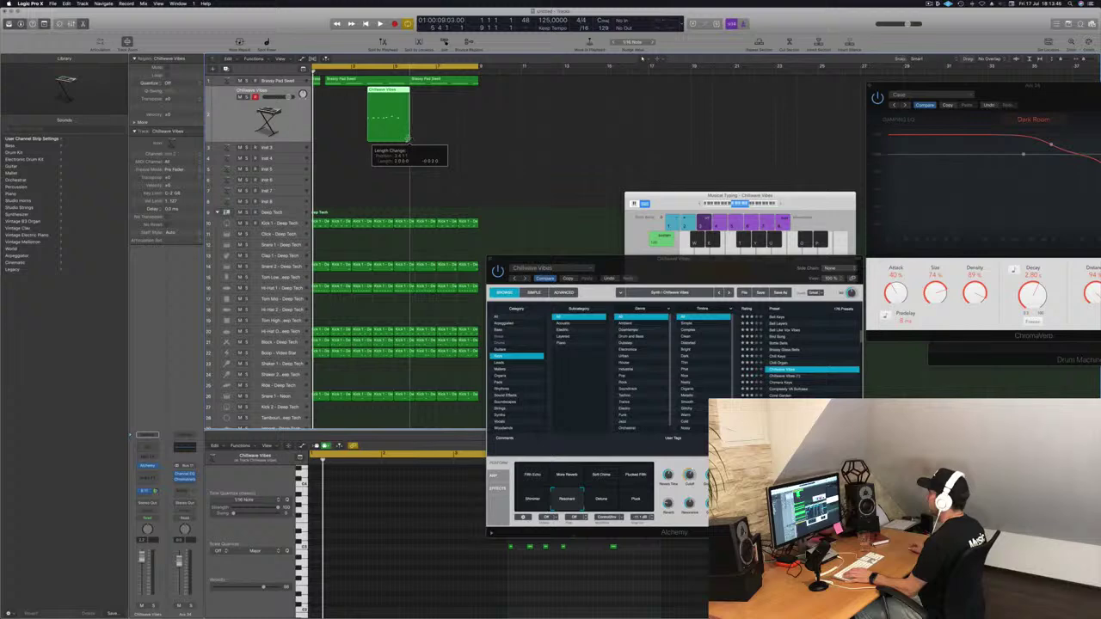
Duplicate the trimmed Chillwave Vibes region into four back-to-back regions, starting where the first long Brassy Pad Swell region begins, and play them.
{"action": "key", "text": "space"}
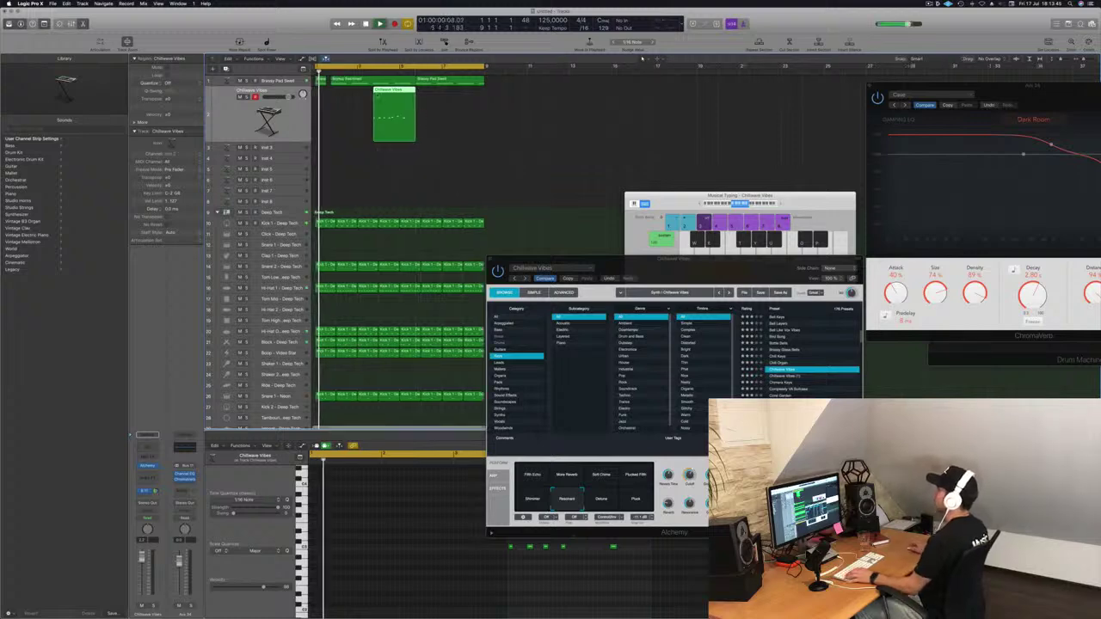
{"action": "left_click_drag", "start_coordinate": [384, 93], "coordinate": [422, 97]}
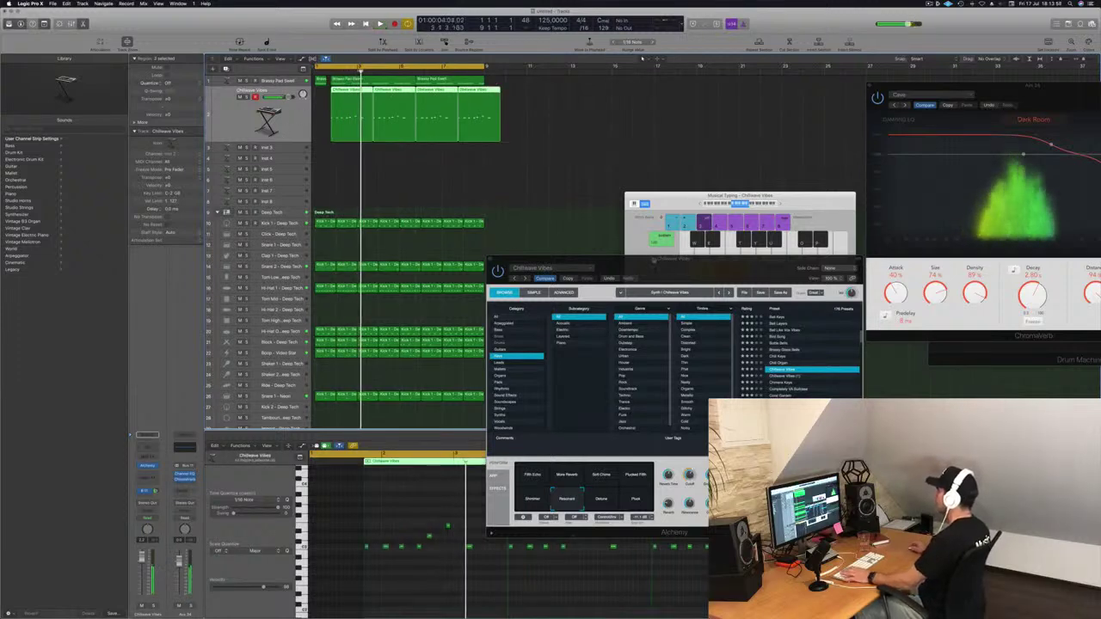
{"action": "left_click_drag", "start_coordinate": [668, 271], "coordinate": [610, 177]}
{"action": "key", "text": "space"}
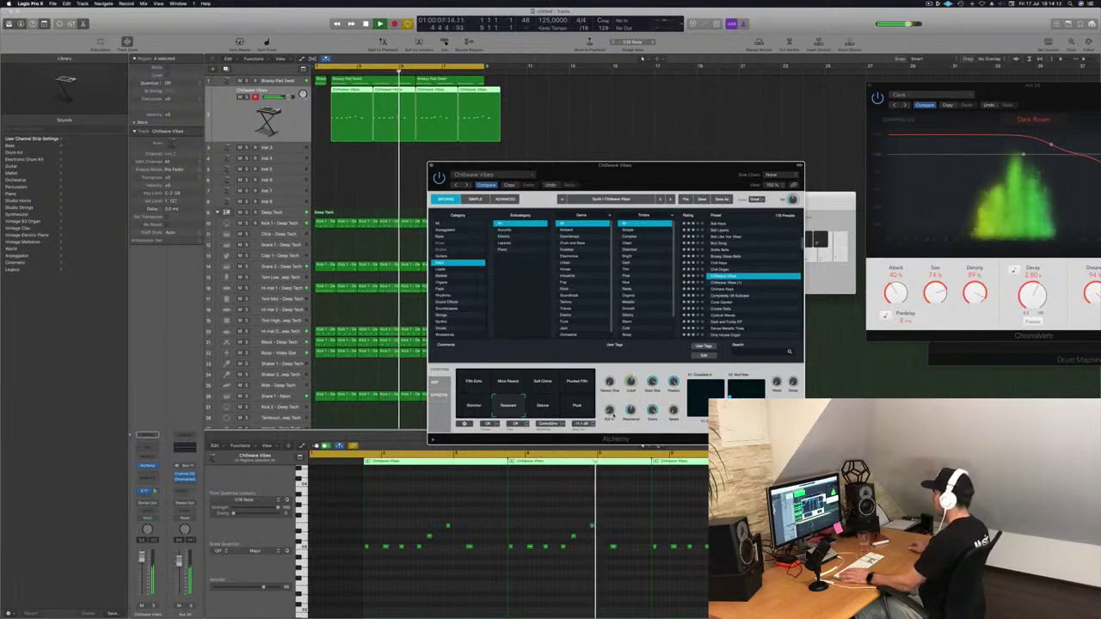
Raise the last note of the second Chillwave Vibes region to the pitch of the note before it.
{"action": "key", "text": "Return"}
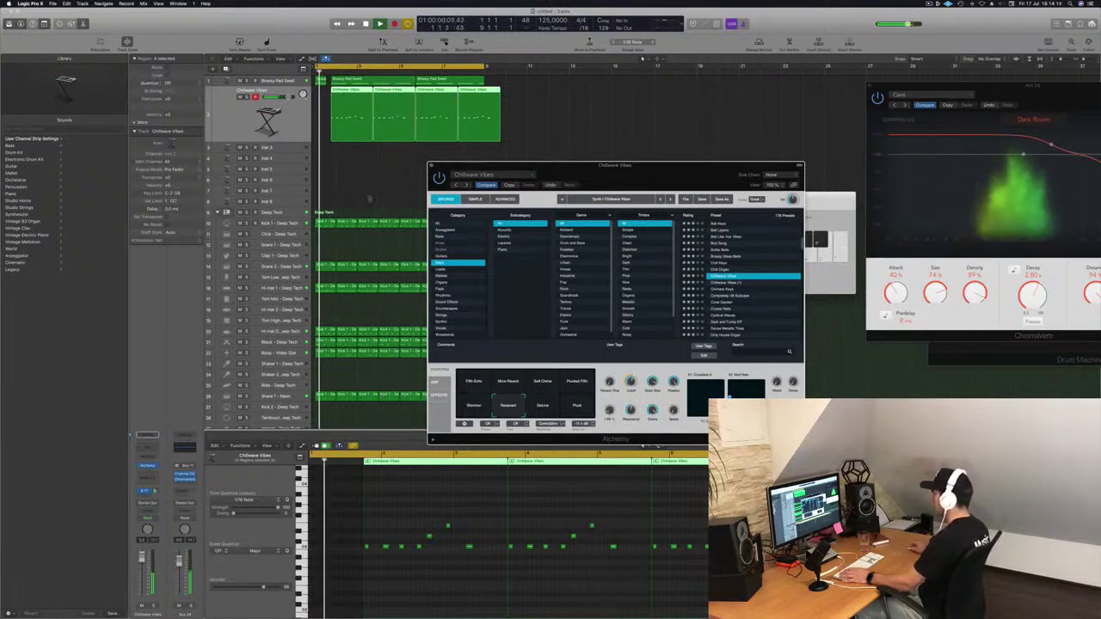
{"action": "key", "text": "super+a"}
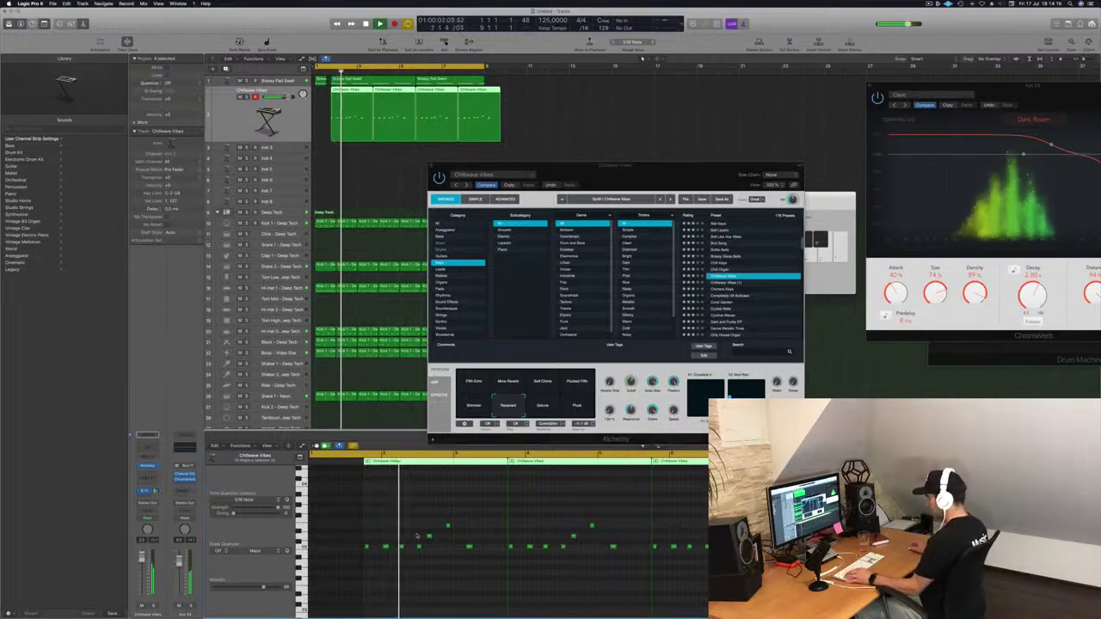
{"action": "scroll", "coordinate": [465, 579], "scroll_direction": "up", "scroll_amount": 3}
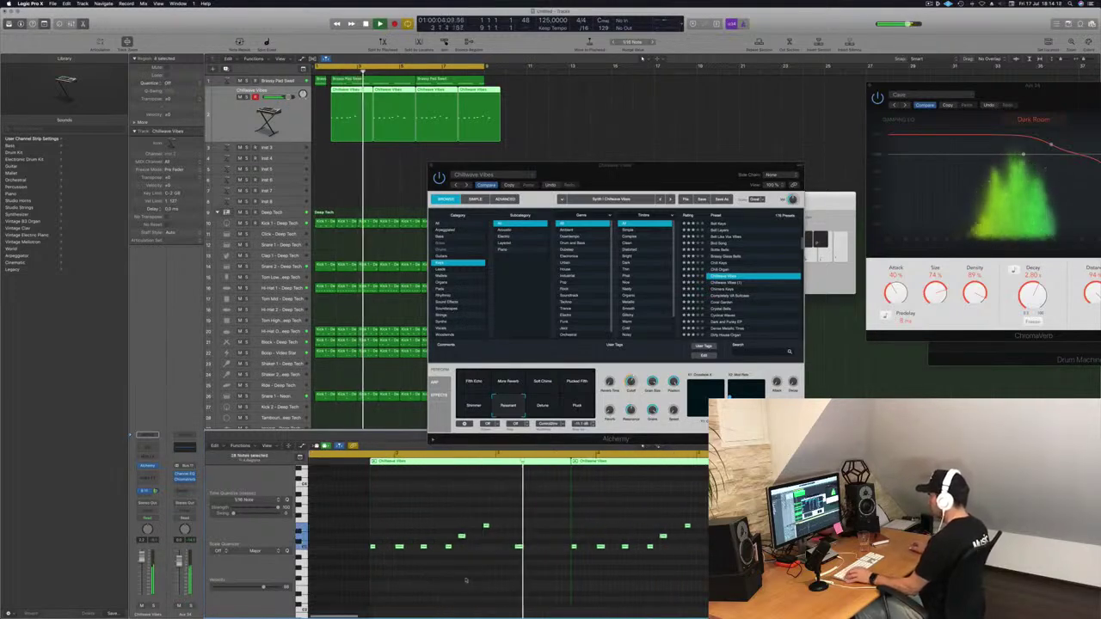
{"action": "scroll", "coordinate": [495, 578], "scroll_direction": "down", "scroll_amount": 3}
{"action": "scroll", "coordinate": [528, 576], "scroll_direction": "down", "scroll_amount": 1}
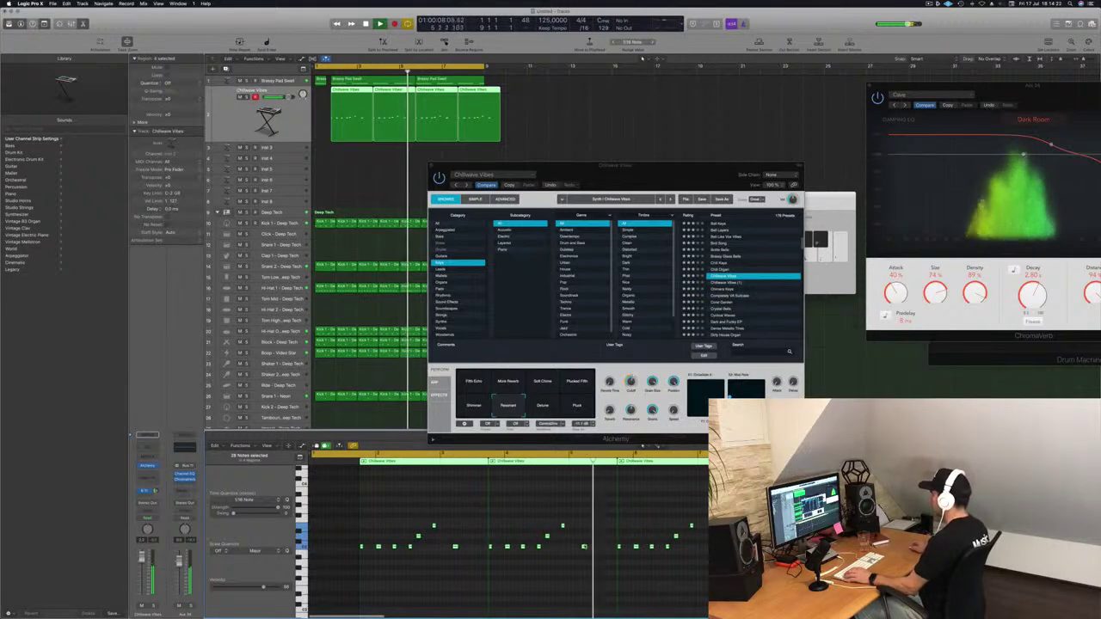
{"action": "left_click", "coordinate": [584, 547]}
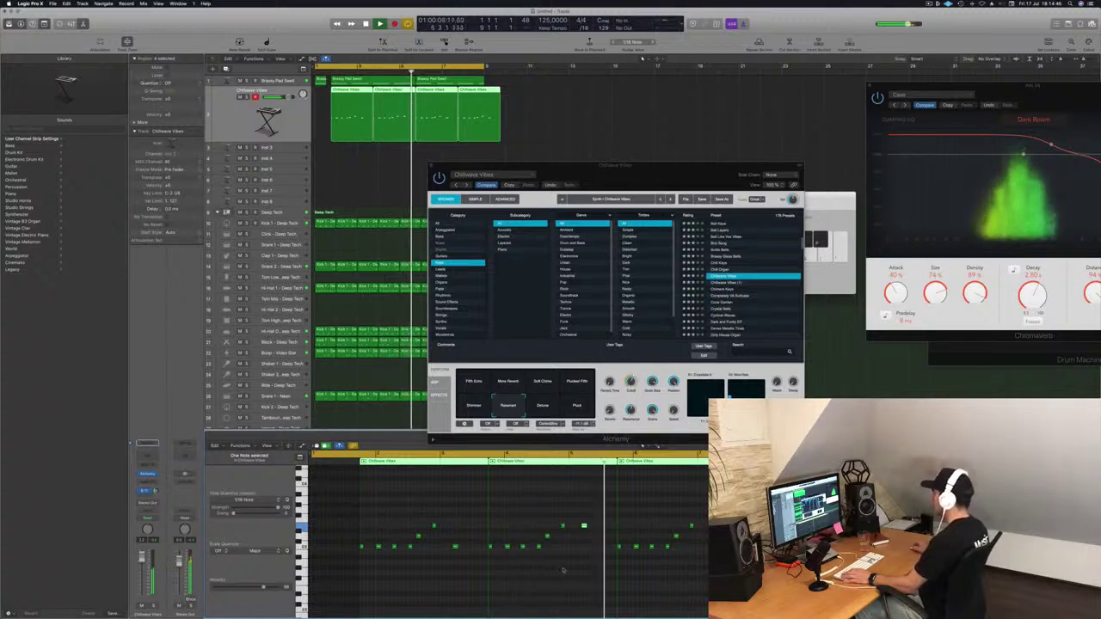
Delete the last two Chillwave Vibes regions and replace them with copies of the first two, including the edited ending.
{"action": "left_click_drag", "start_coordinate": [557, 101], "coordinate": [422, 120]}
{"action": "key", "text": "Delete"}
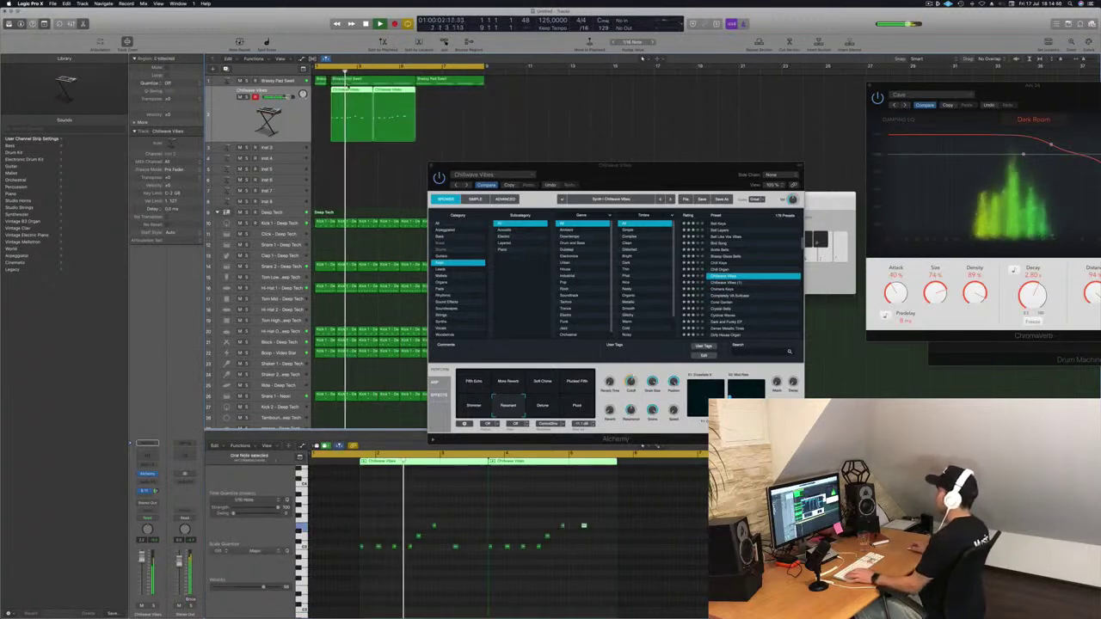
{"action": "left_click_drag", "start_coordinate": [350, 97], "coordinate": [434, 97]}
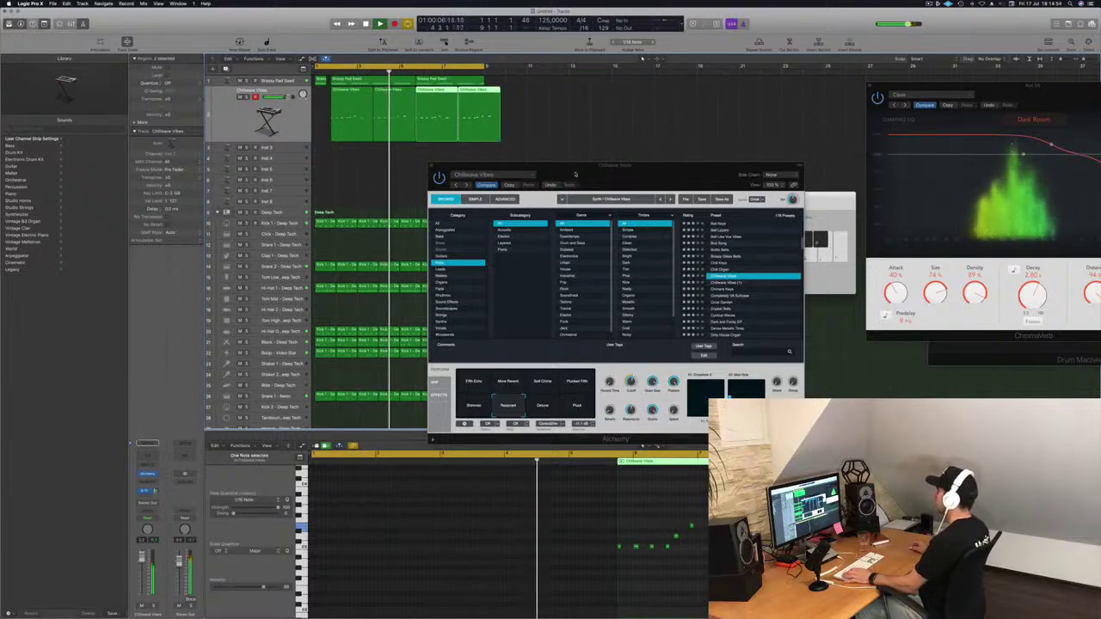
Extend the last Brassy Pad Swell region to the end of the Chillwave Vibes regions and delete the short pad region at the start.
{"action": "left_click_drag", "start_coordinate": [576, 174], "coordinate": [672, 215]}
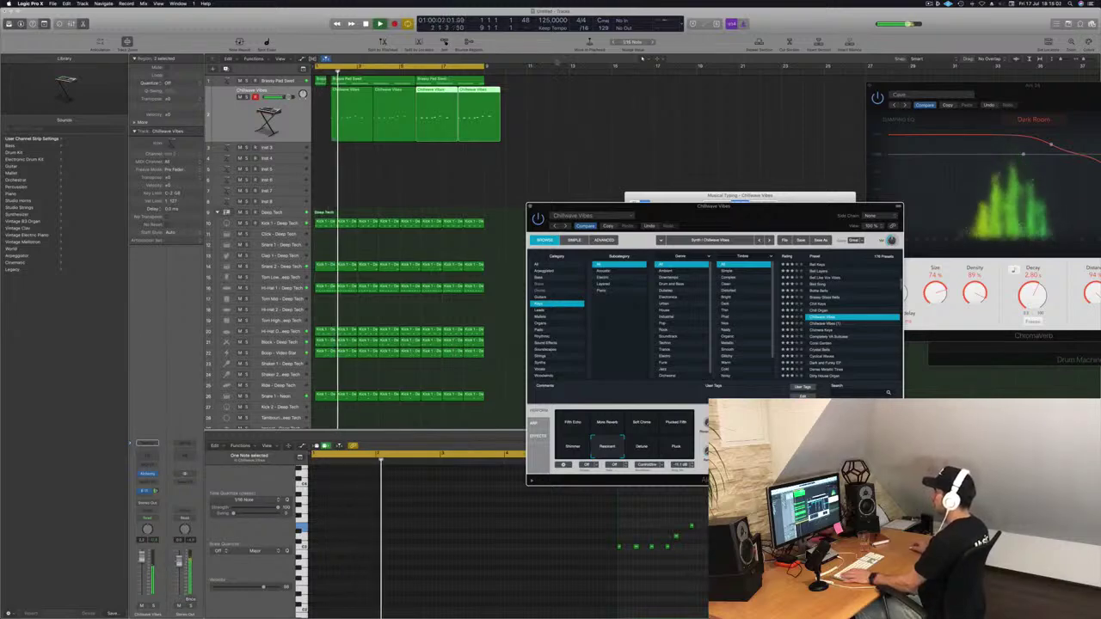
{"action": "left_click", "coordinate": [483, 81]}
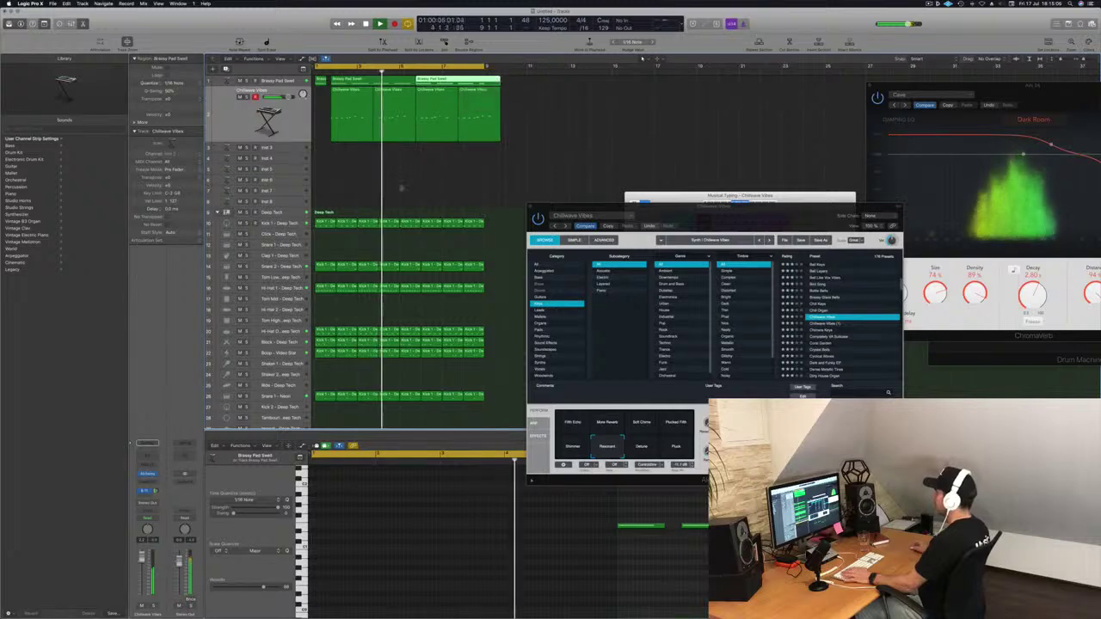
{"action": "key", "text": "Return"}
{"action": "left_click", "coordinate": [320, 82]}
{"action": "key", "text": "BackSpace"}
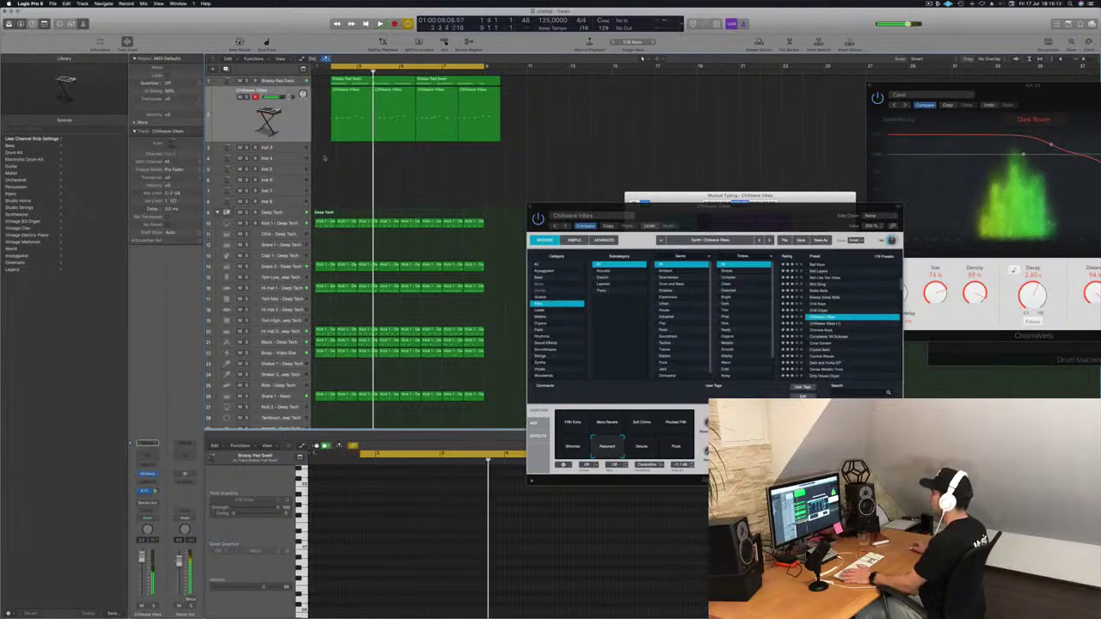
{"action": "key", "text": "Return"}
{"action": "scroll", "coordinate": [384, 198], "scroll_direction": "up", "scroll_amount": 3}
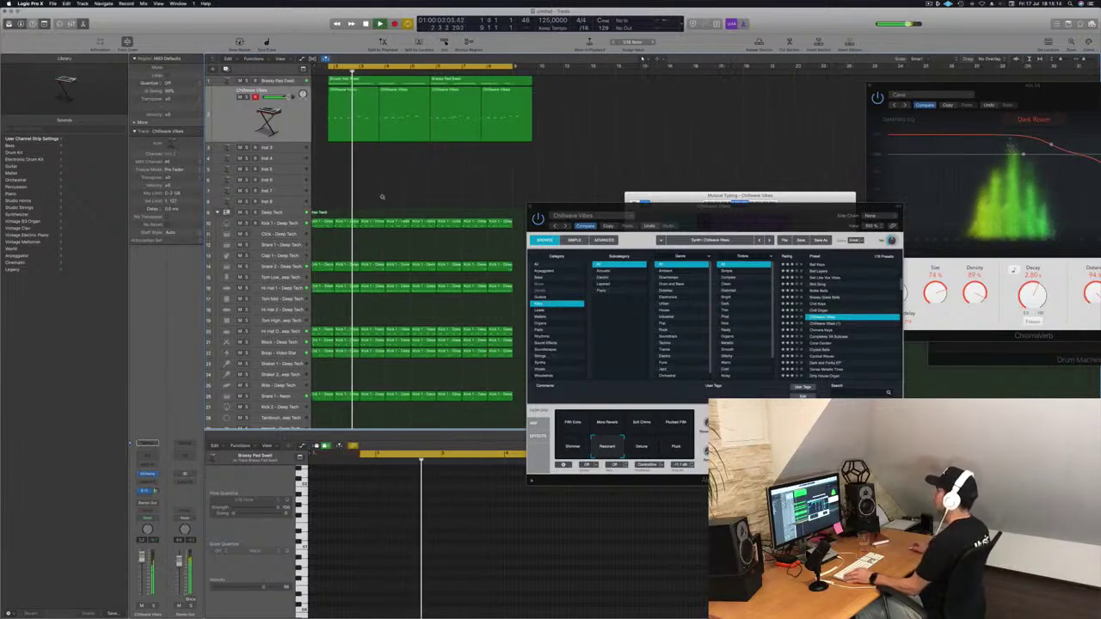
{"action": "scroll", "coordinate": [430, 200], "scroll_direction": "down", "scroll_amount": 4}
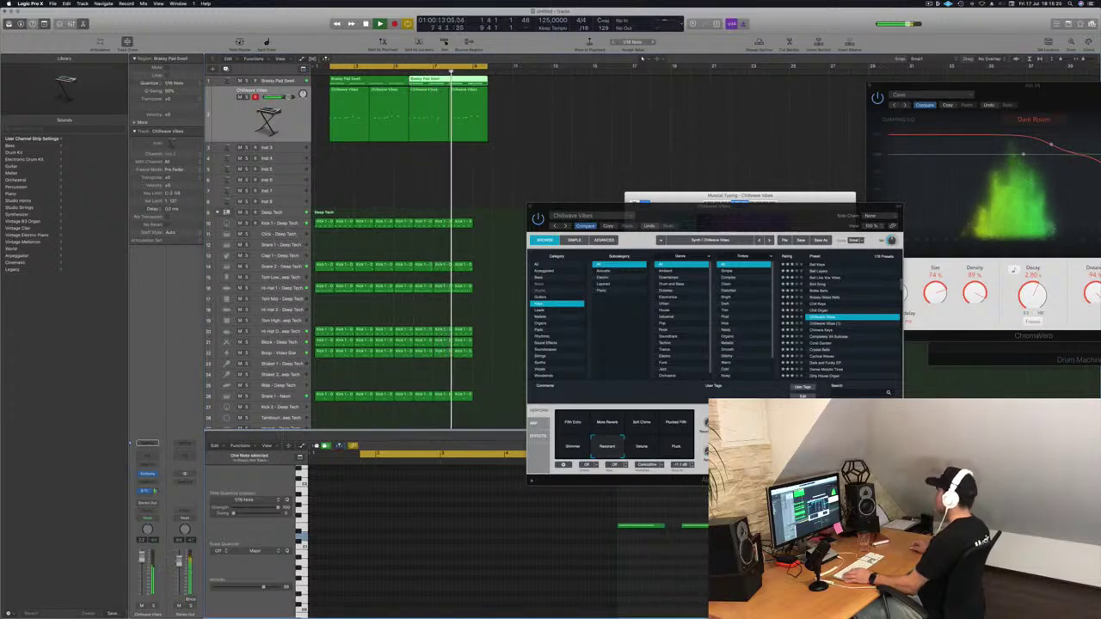
Close the Alchemy window and copy the last Deep Tech drum regions directly after themselves to lengthen the beat.
{"action": "left_click_drag", "start_coordinate": [760, 213], "coordinate": [780, 210]}
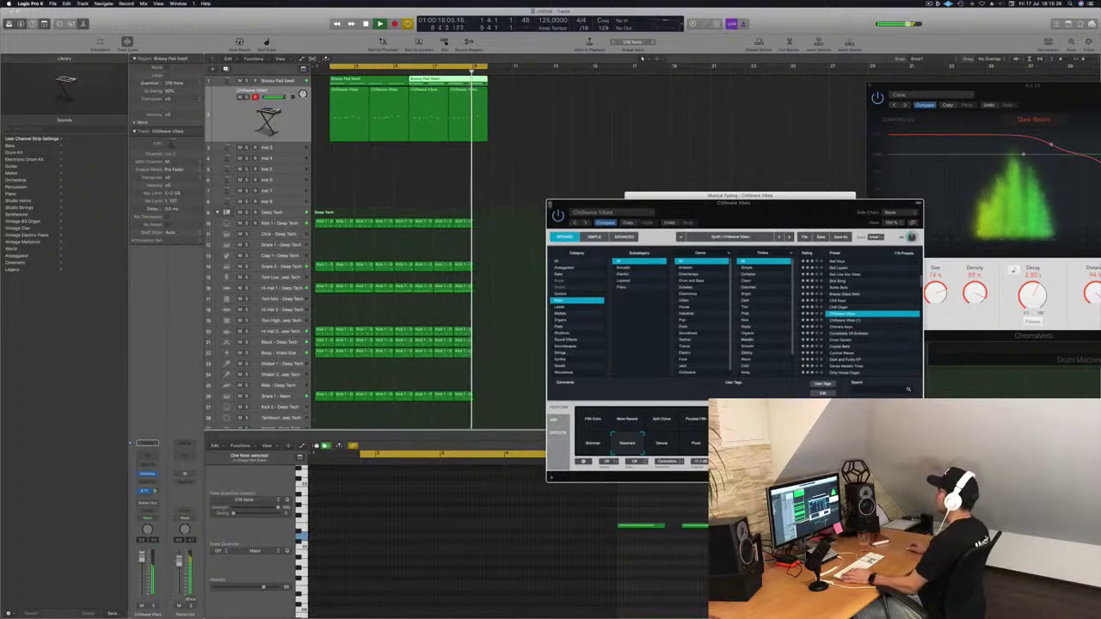
{"action": "left_click", "coordinate": [551, 204]}
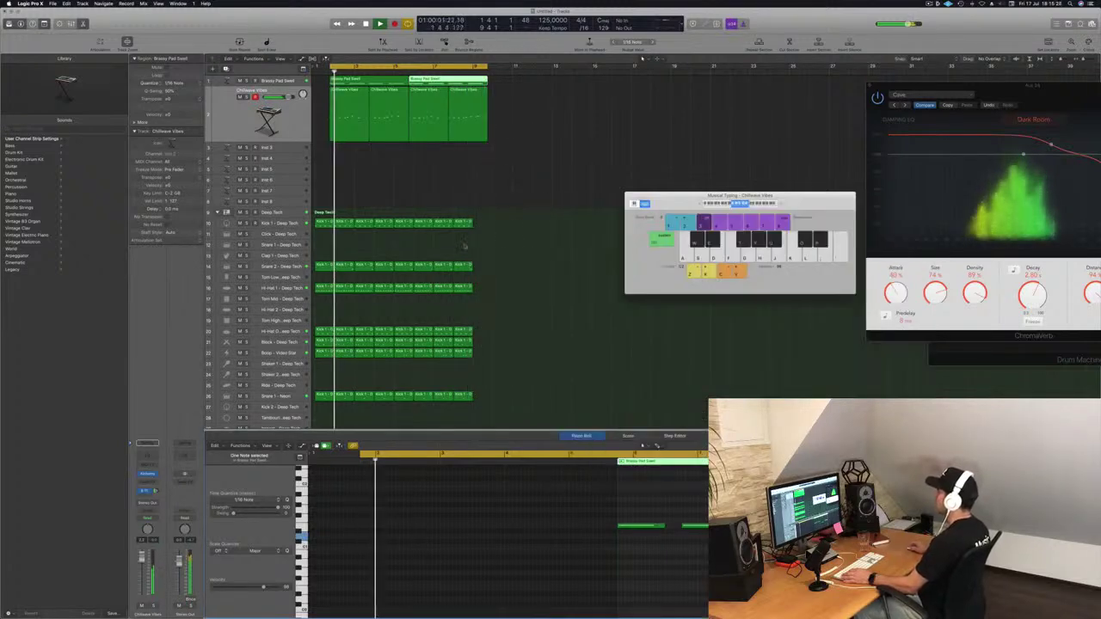
{"action": "left_click_drag", "start_coordinate": [488, 209], "coordinate": [463, 415]}
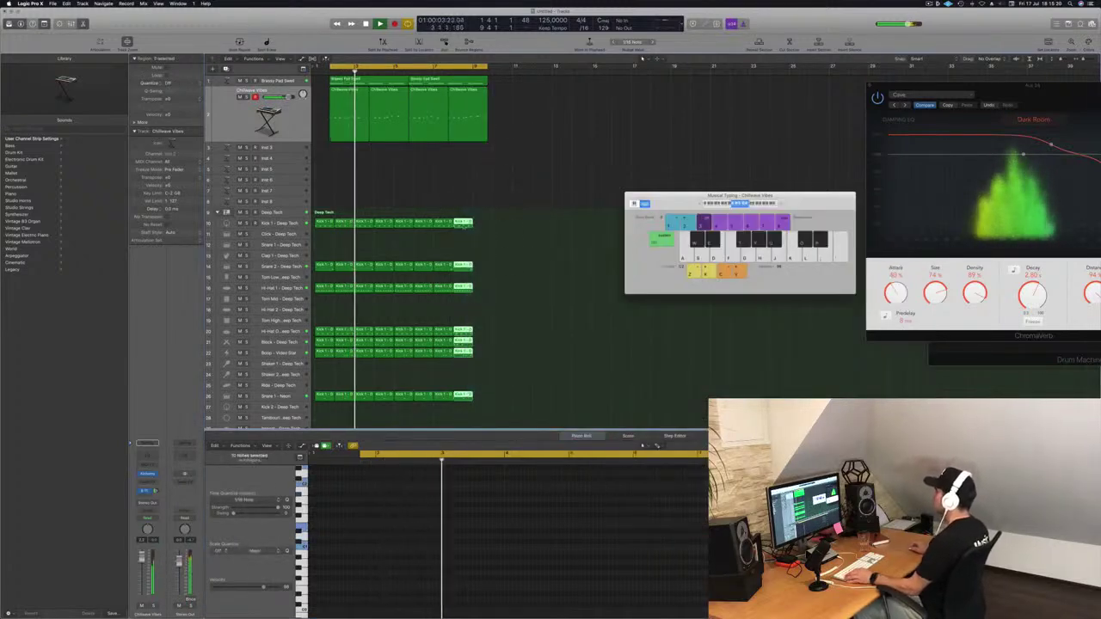
{"action": "left_click_drag", "start_coordinate": [467, 225], "coordinate": [487, 229]}
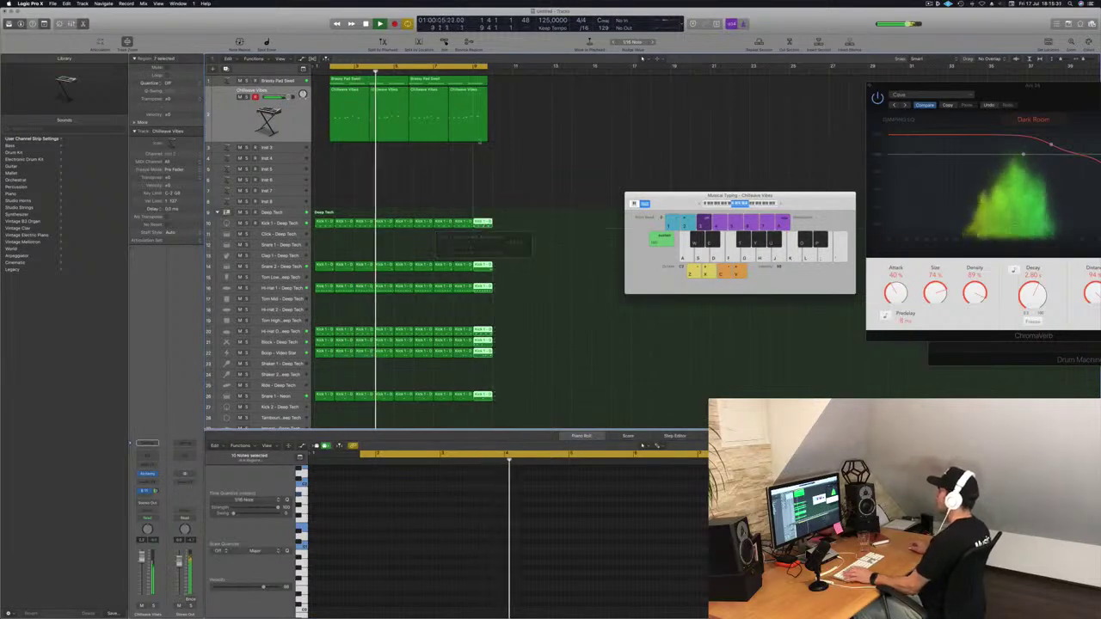
{"action": "key", "text": "Return"}
Reopen the Chillwave Vibes instrument and audition its Fifth Echo, More Reverb, Soft Chime and Plucked Fifth variations during playback.
{"action": "left_click", "coordinate": [269, 118]}
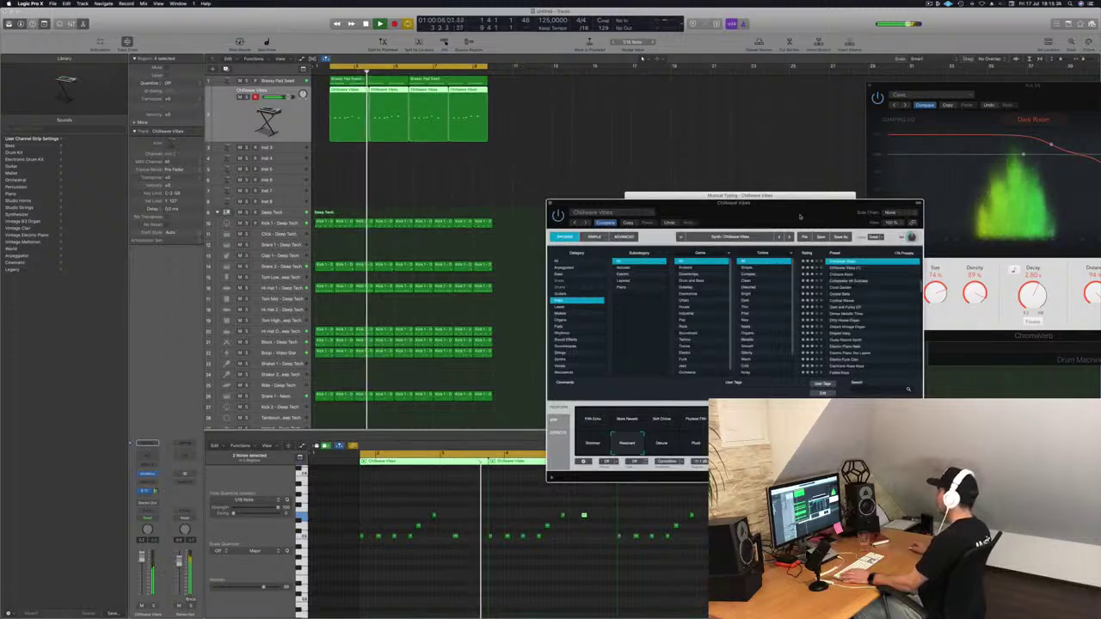
{"action": "left_click_drag", "start_coordinate": [801, 215], "coordinate": [722, 210]}
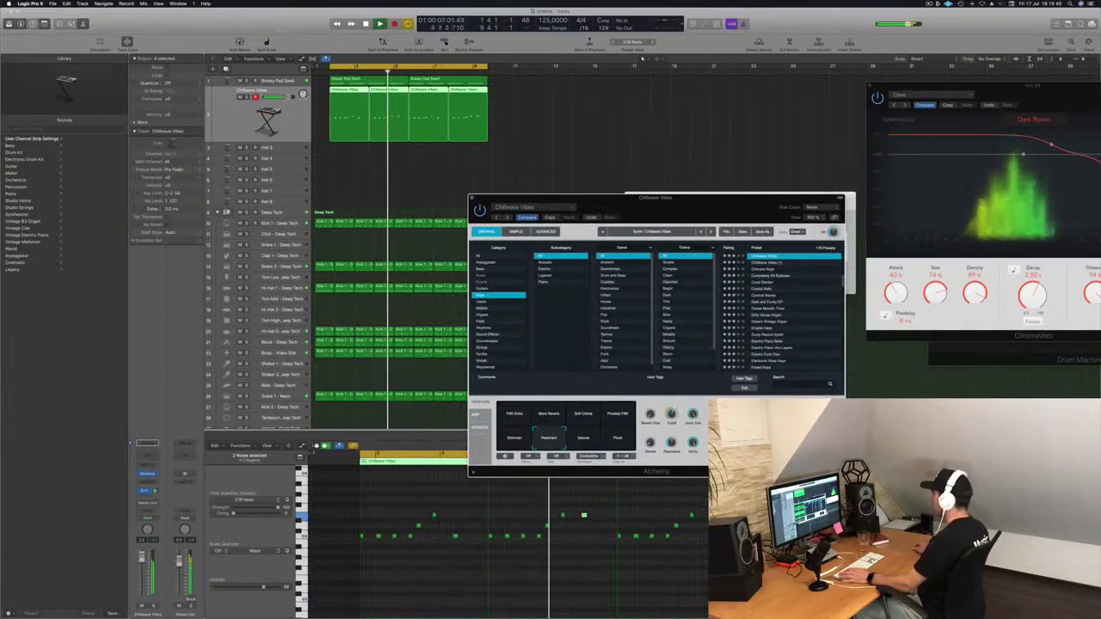
{"action": "left_click", "coordinate": [515, 417]}
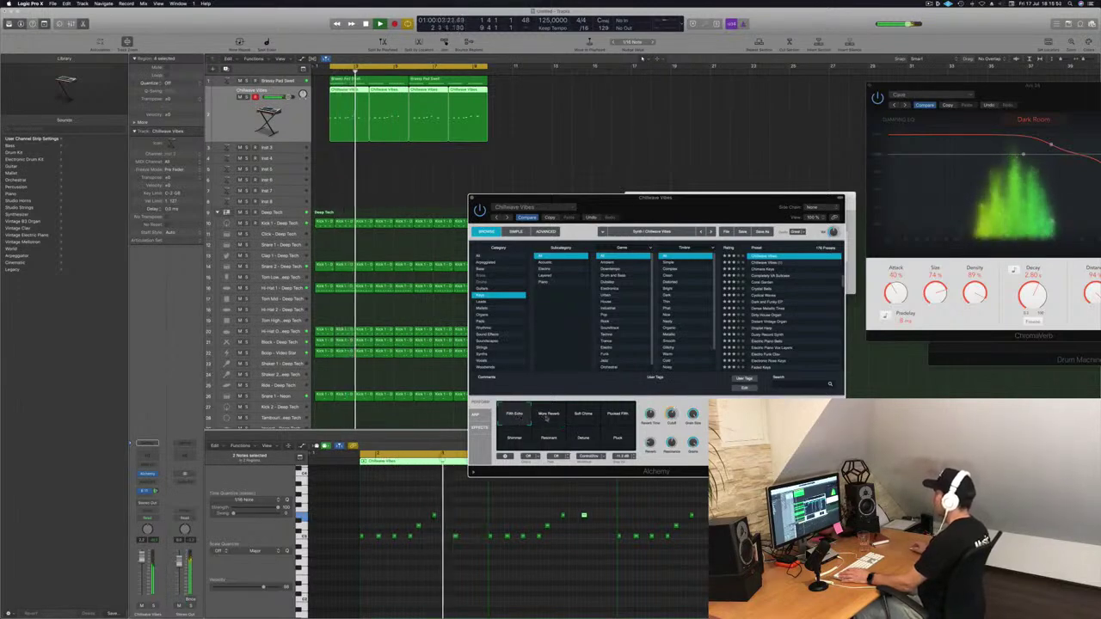
{"action": "left_click", "coordinate": [547, 416]}
{"action": "left_click", "coordinate": [587, 417]}
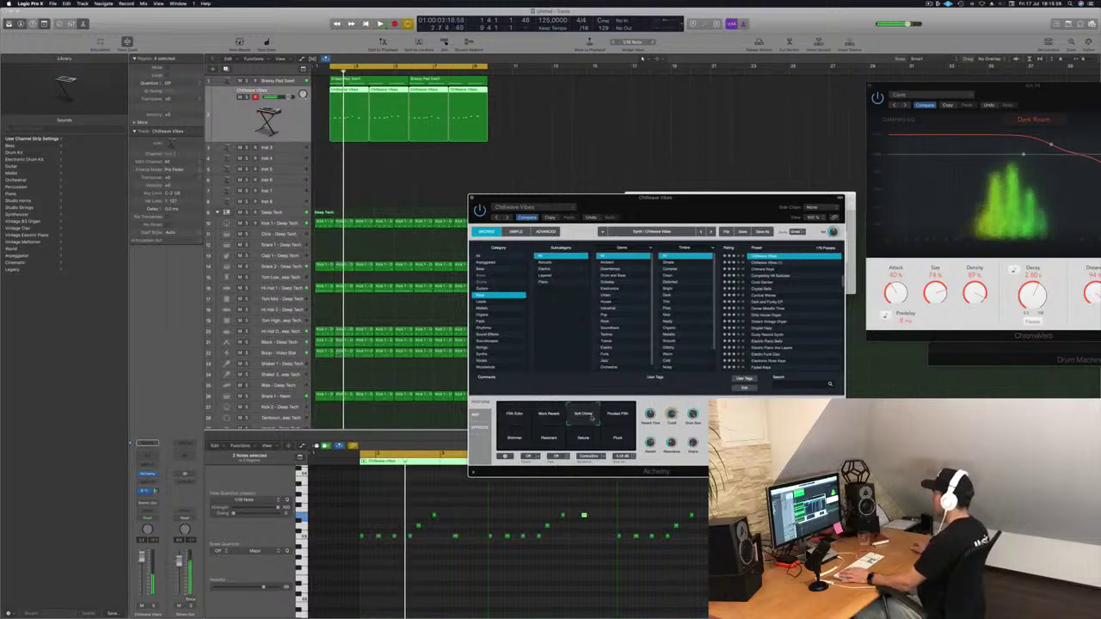
{"action": "left_click", "coordinate": [619, 416]}
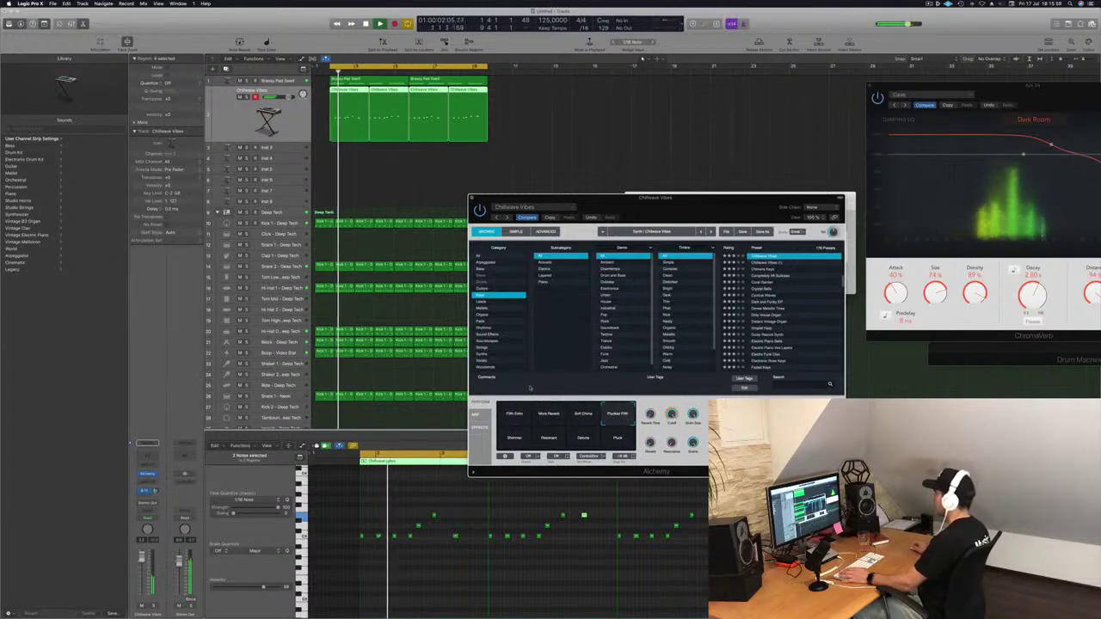
Compare the Fifth Echo and Resonant variations of Chillwave Vibes, select Fifth Echo and close the Alchemy window.
{"action": "left_click", "coordinate": [514, 416]}
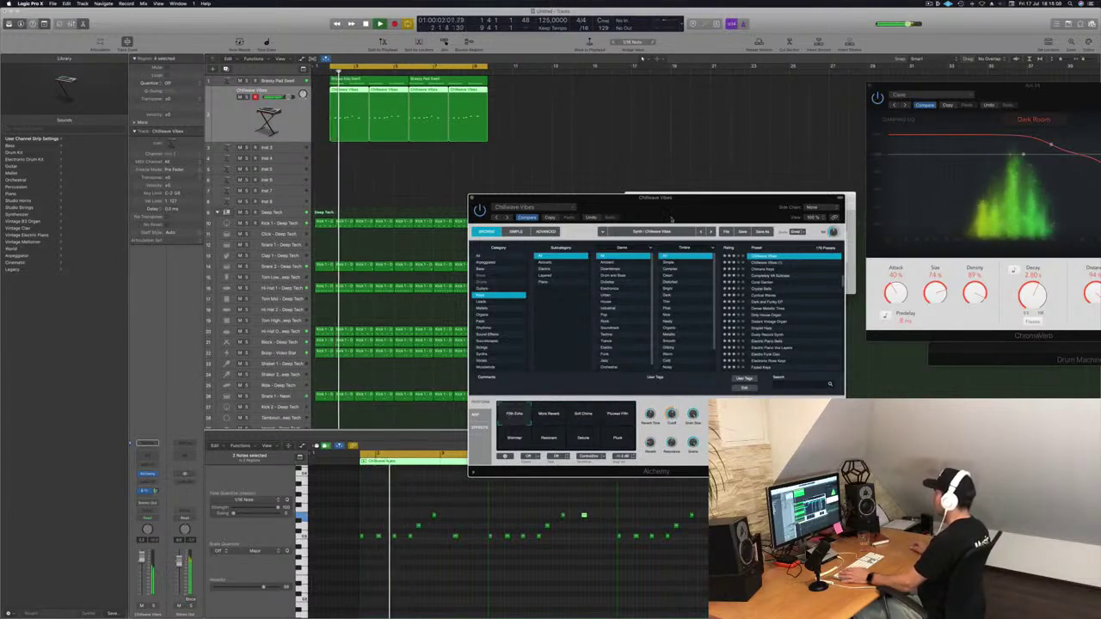
{"action": "left_click_drag", "start_coordinate": [671, 219], "coordinate": [682, 196]}
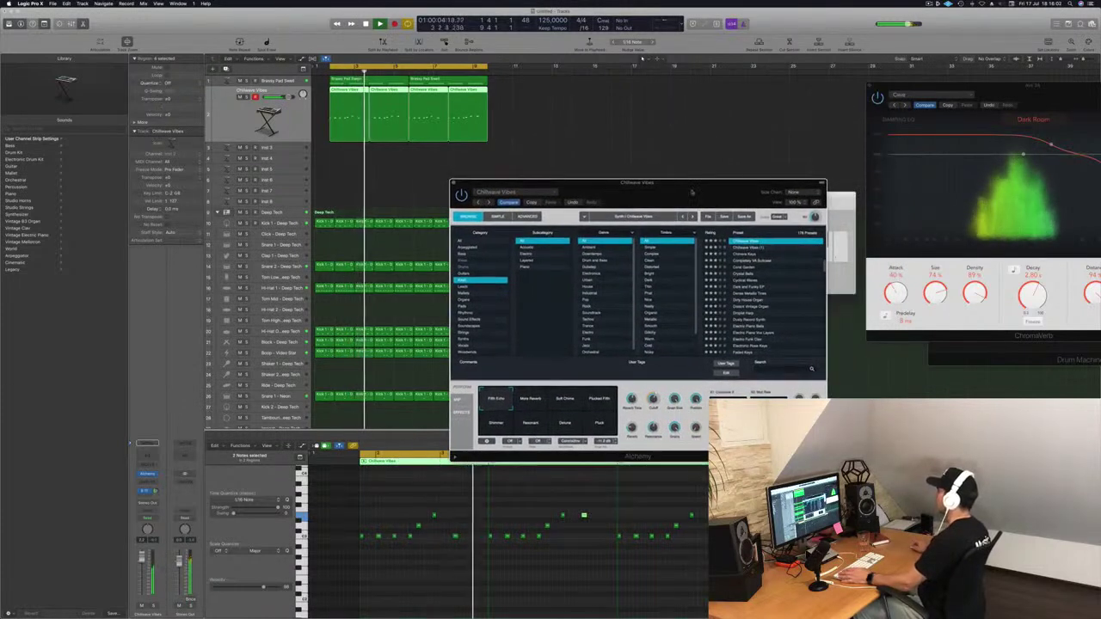
{"action": "left_click", "coordinate": [530, 422]}
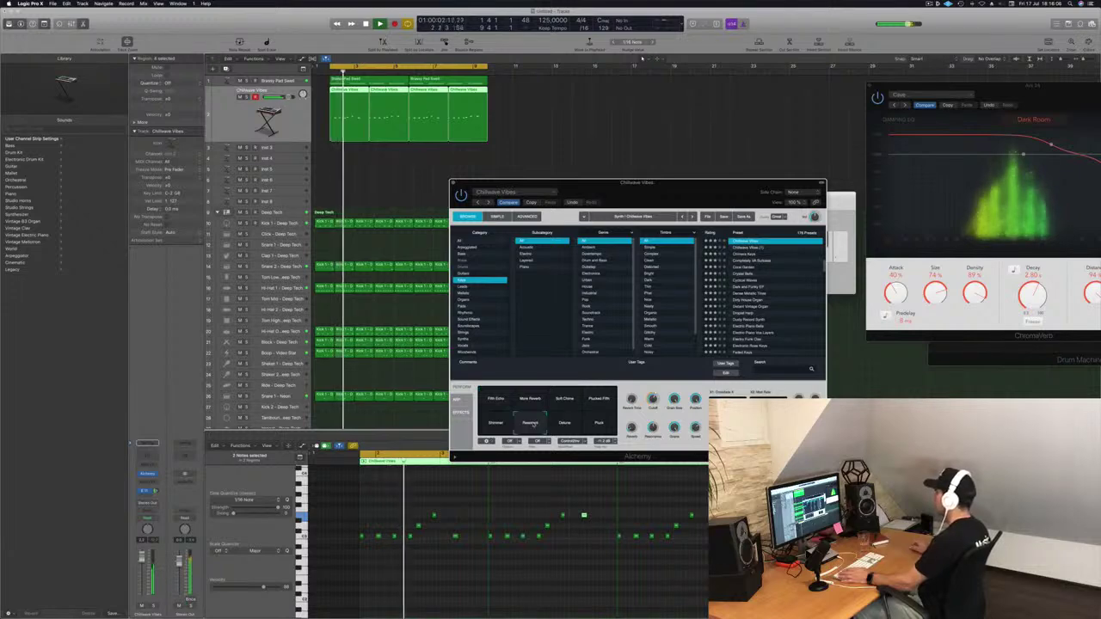
{"action": "left_click", "coordinate": [494, 401]}
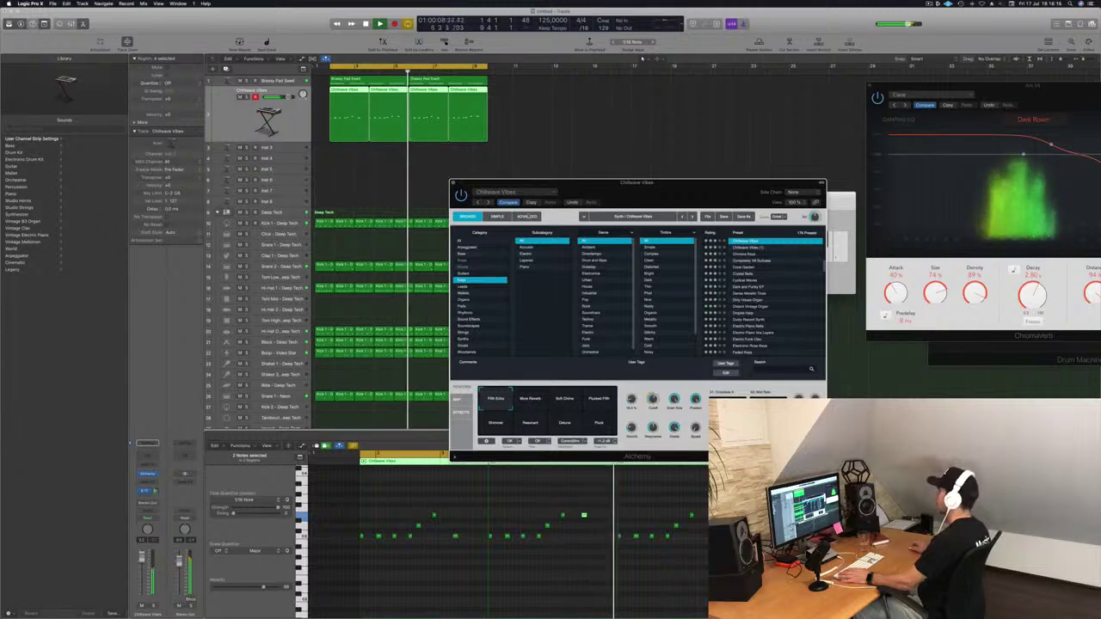
{"action": "left_click", "coordinate": [454, 183]}
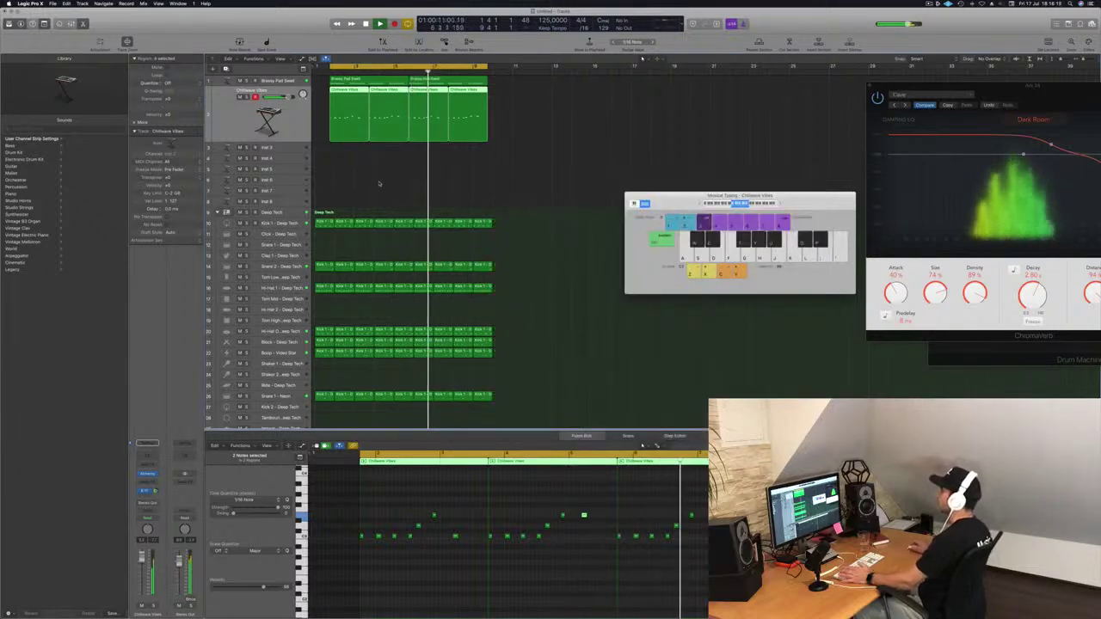
Mute the Block - Deep Tech percussion track and replay the loop from its start.
{"action": "key", "text": "space"}
{"action": "key", "text": "space"}
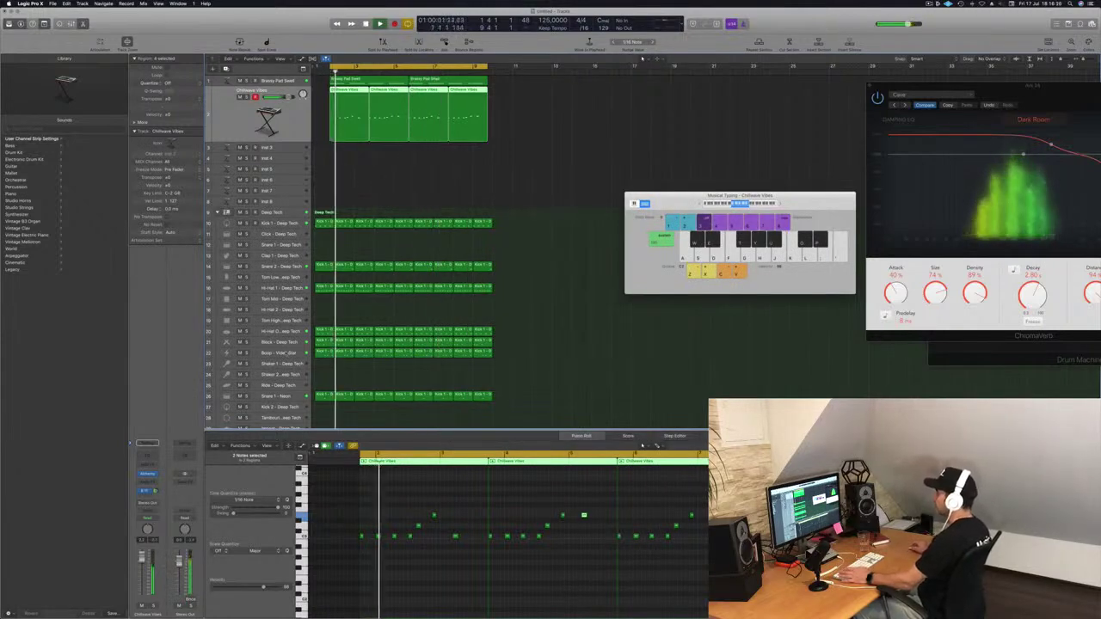
{"action": "left_click", "coordinate": [279, 342]}
{"action": "key", "text": "m"}
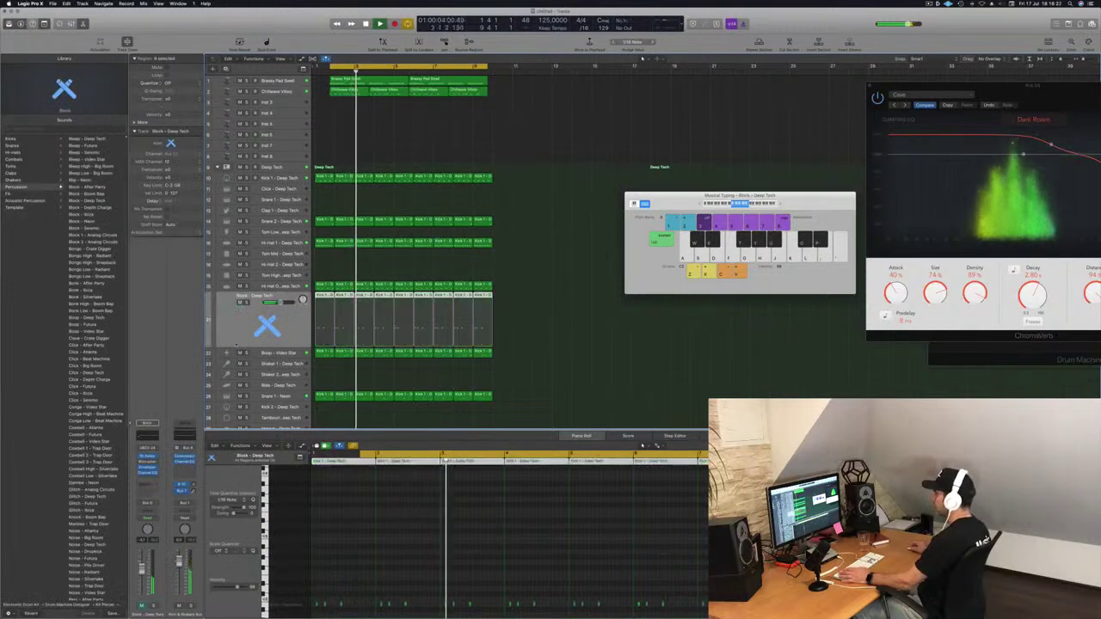
{"action": "key", "text": "Up"}
{"action": "key", "text": "space"}
{"action": "key", "text": "space"}
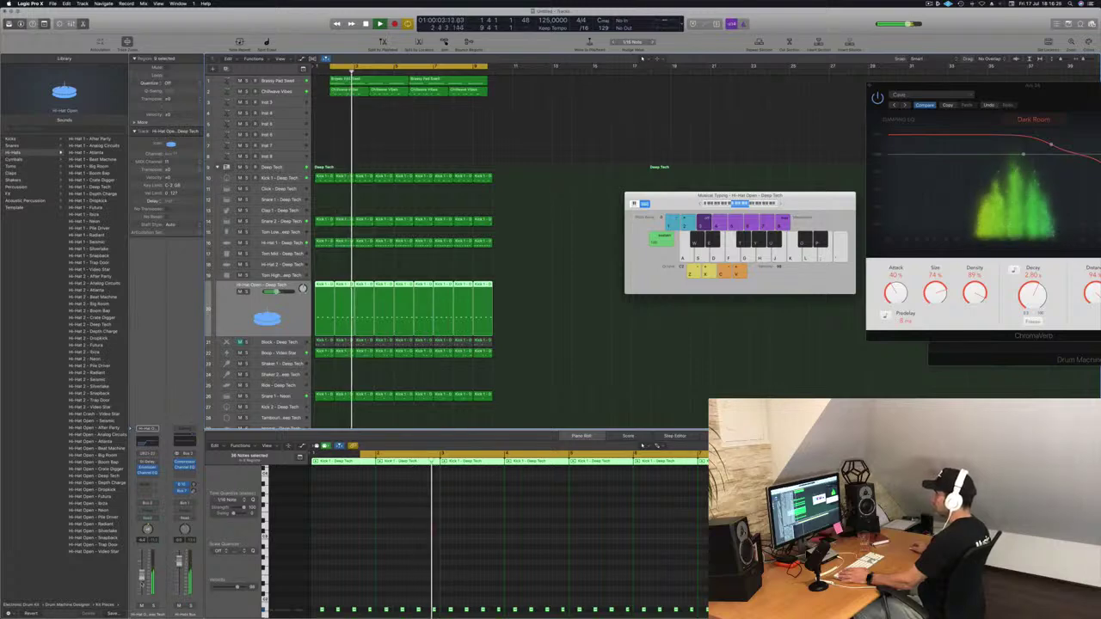
Copy both Brassy Pad Swell regions onto the empty Inst 3 track at the same position.
{"action": "left_click", "coordinate": [451, 129]}
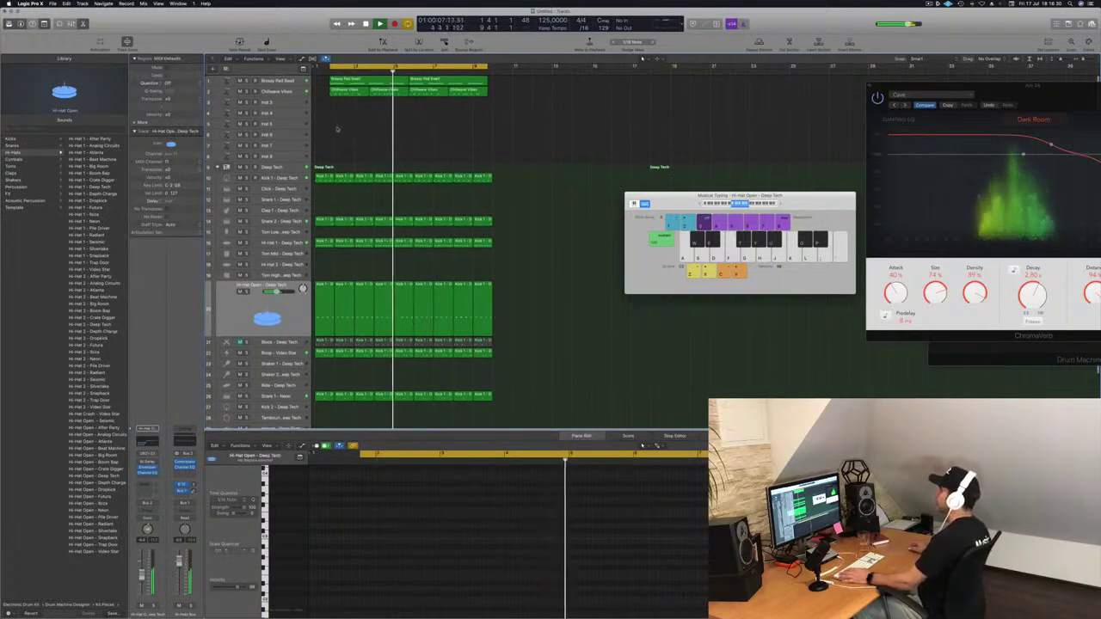
{"action": "left_click", "coordinate": [290, 104]}
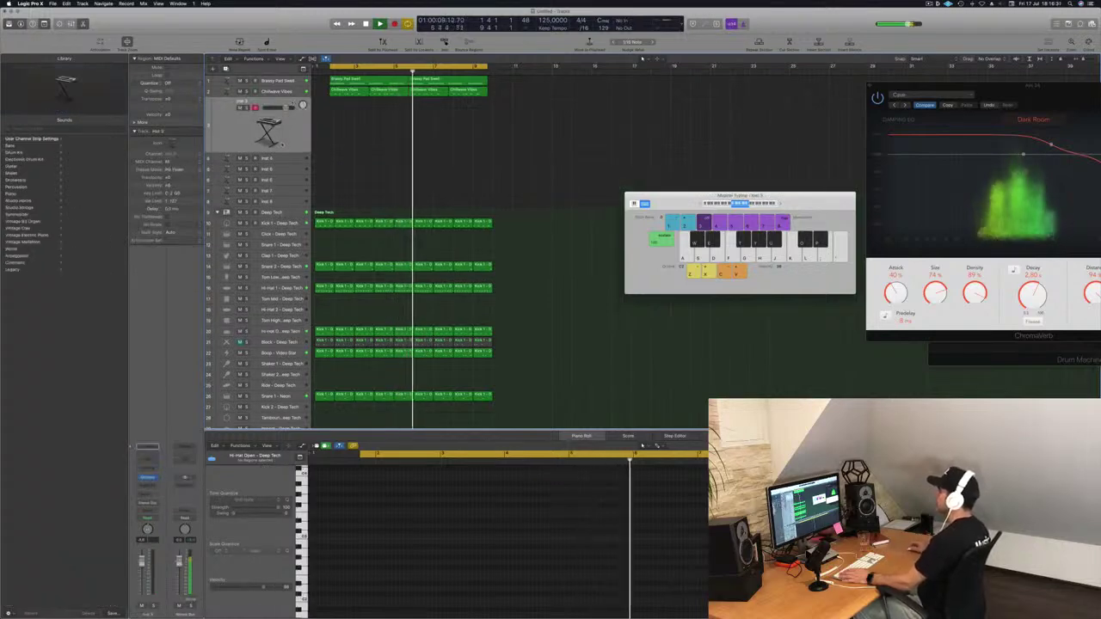
{"action": "left_click", "coordinate": [370, 80]}
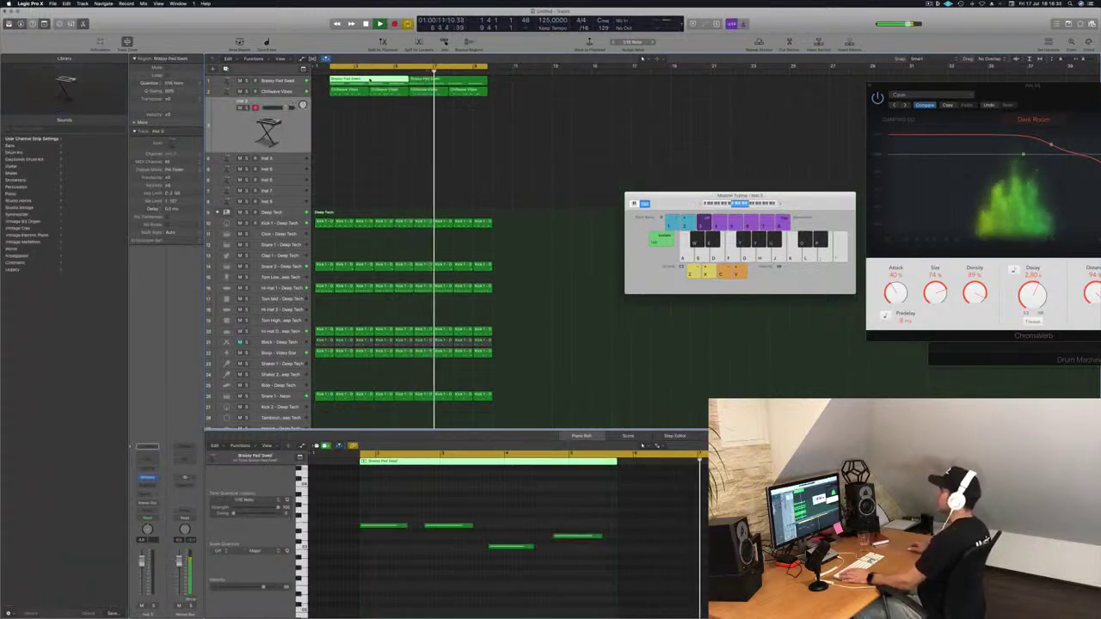
{"action": "left_click", "coordinate": [322, 82]}
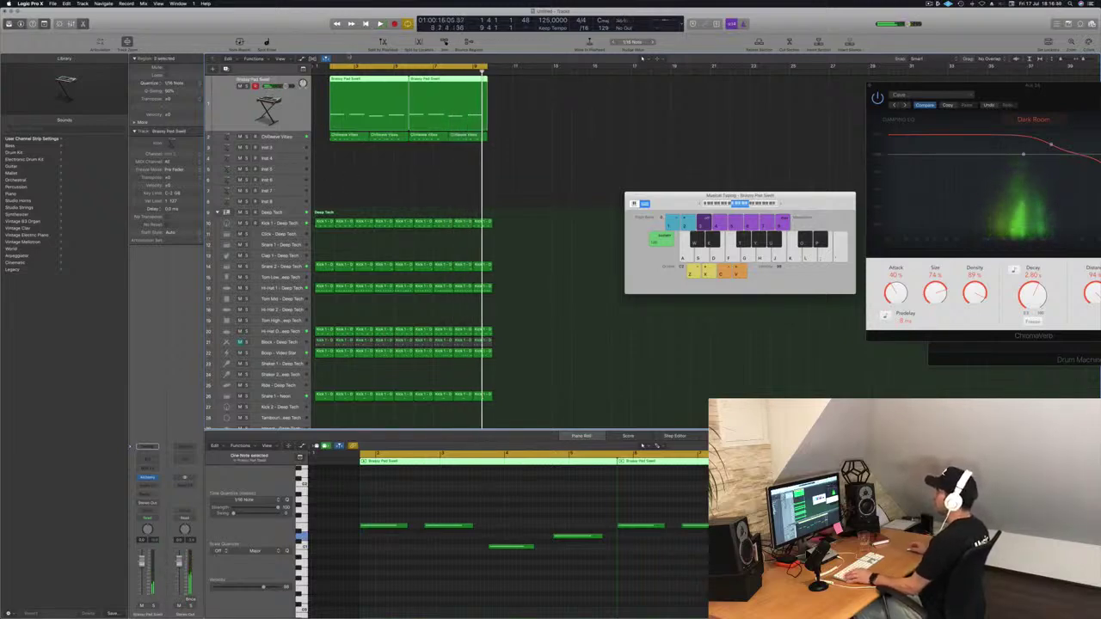
{"action": "left_click_drag", "start_coordinate": [347, 88], "coordinate": [347, 155]}
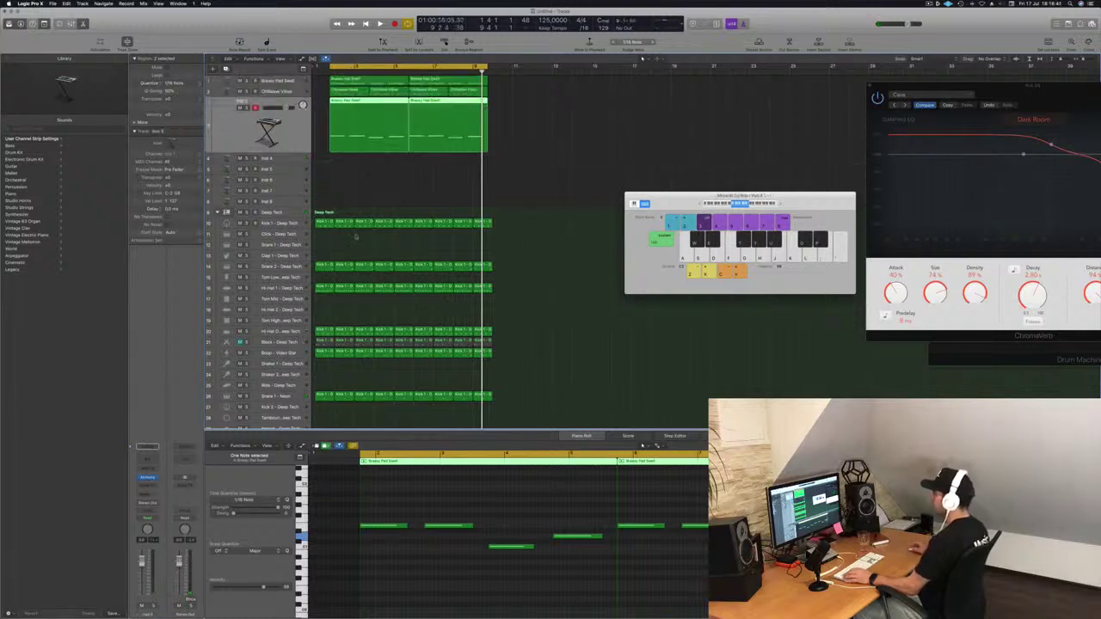
Shorten all notes in the copied Inst 3 regions and duplicate them into a repeating pattern of short notes.
{"action": "key", "text": "super+a"}
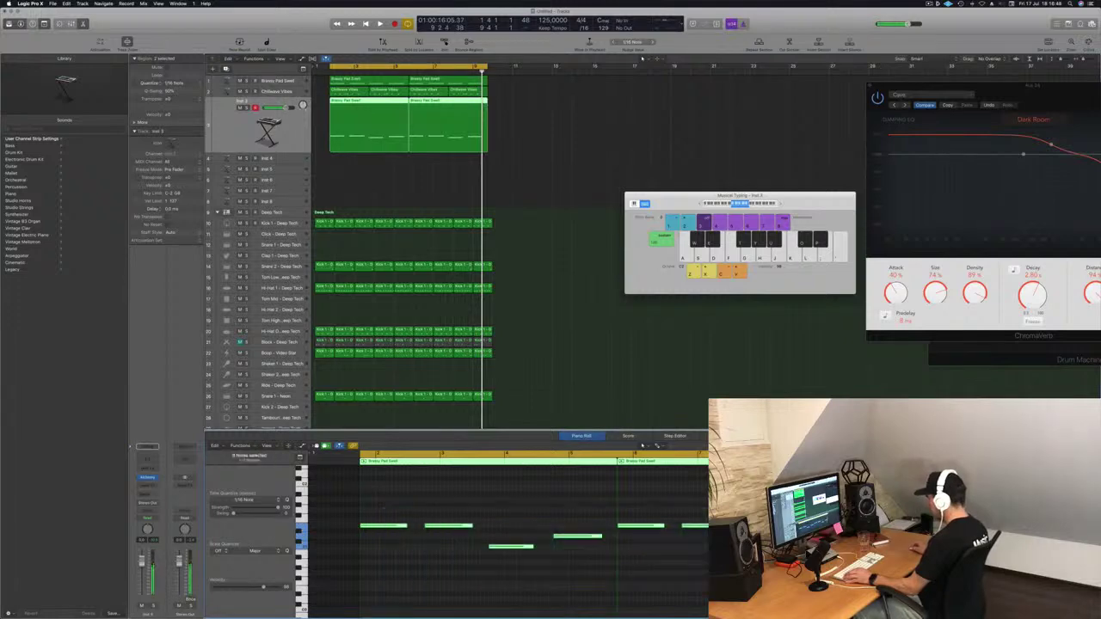
{"action": "left_click_drag", "start_coordinate": [533, 546], "coordinate": [490, 546]}
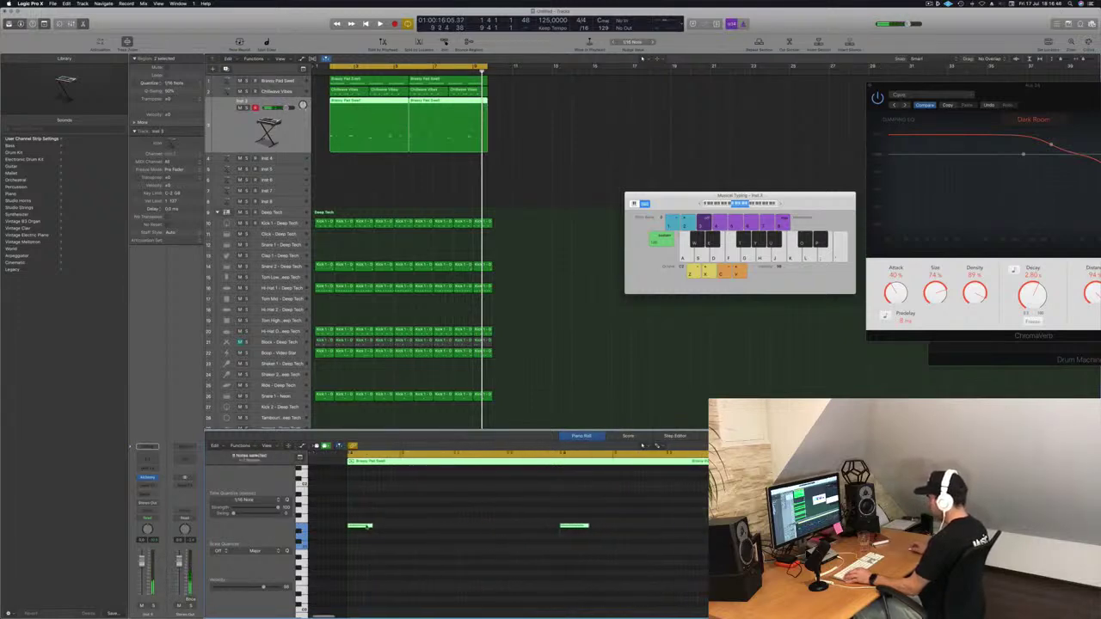
{"action": "left_click_drag", "start_coordinate": [378, 528], "coordinate": [494, 529]}
{"action": "key", "text": "super+Left"}
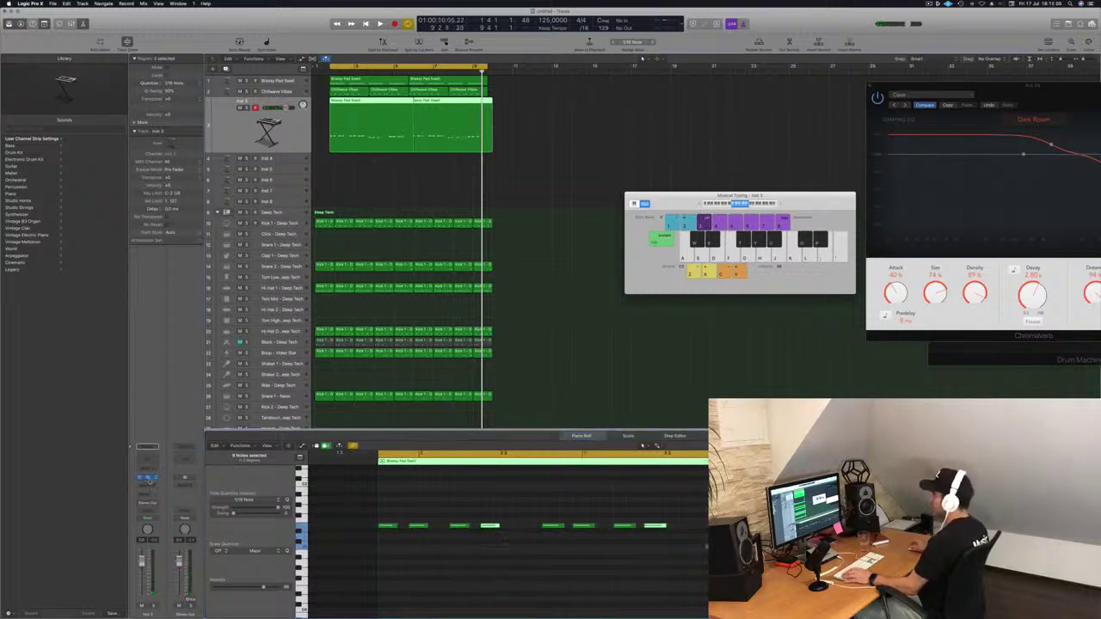
Load the bass preset Dusty Old Synth Bass in Inst 3's Alchemy, lower the track's volume and play the loop.
{"action": "left_click", "coordinate": [148, 478]}
{"action": "left_click_drag", "start_coordinate": [236, 18], "coordinate": [710, 123]}
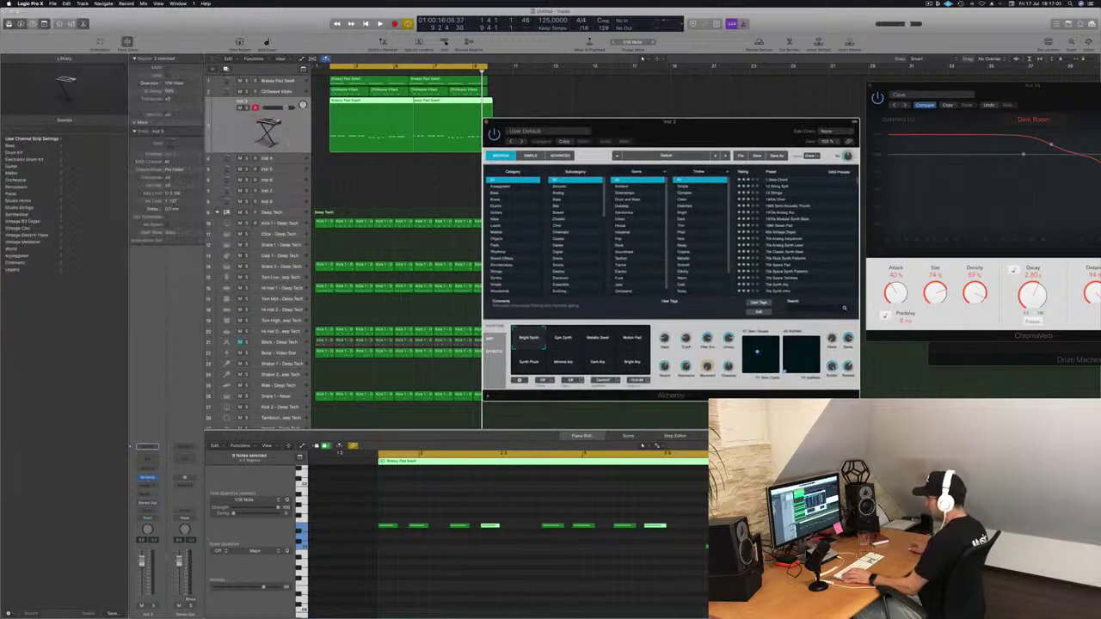
{"action": "left_click_drag", "start_coordinate": [142, 561], "coordinate": [142, 575]}
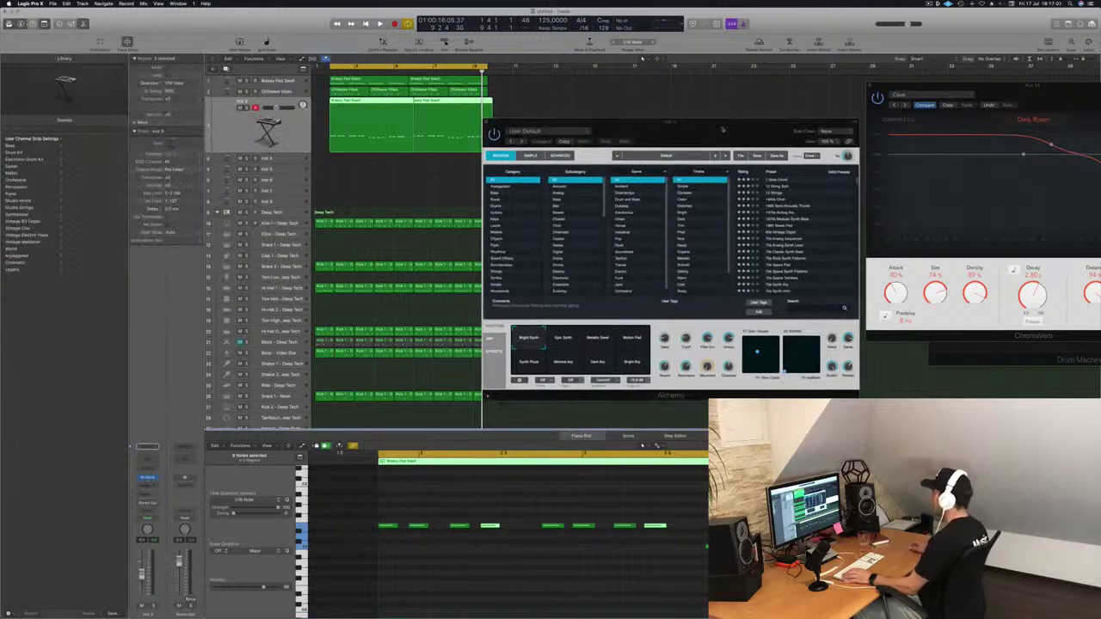
{"action": "left_click", "coordinate": [722, 129]}
{"action": "left_click", "coordinate": [499, 194]}
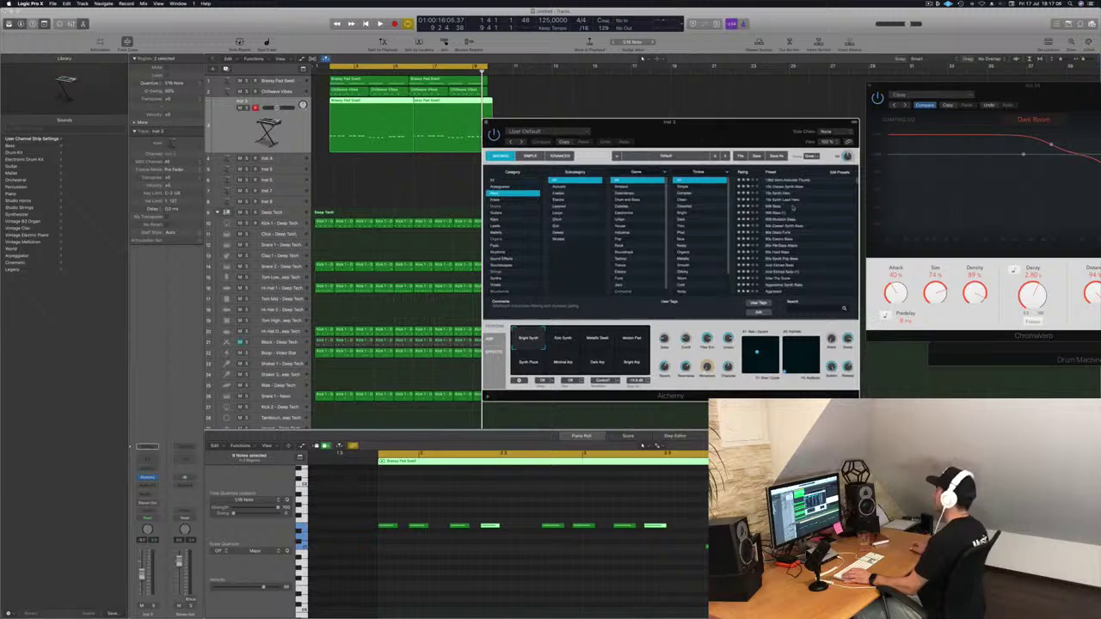
{"action": "scroll", "coordinate": [792, 208], "scroll_direction": "down", "scroll_amount": 10}
{"action": "left_click", "coordinate": [784, 223]}
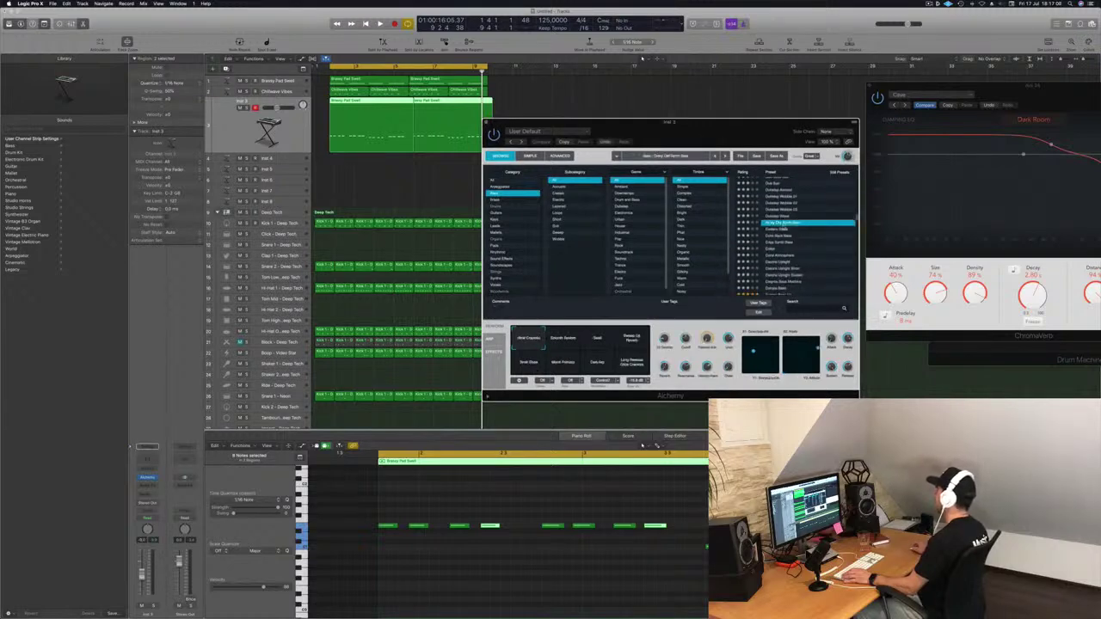
{"action": "left_click_drag", "start_coordinate": [737, 135], "coordinate": [761, 134]}
{"action": "key", "text": "space"}
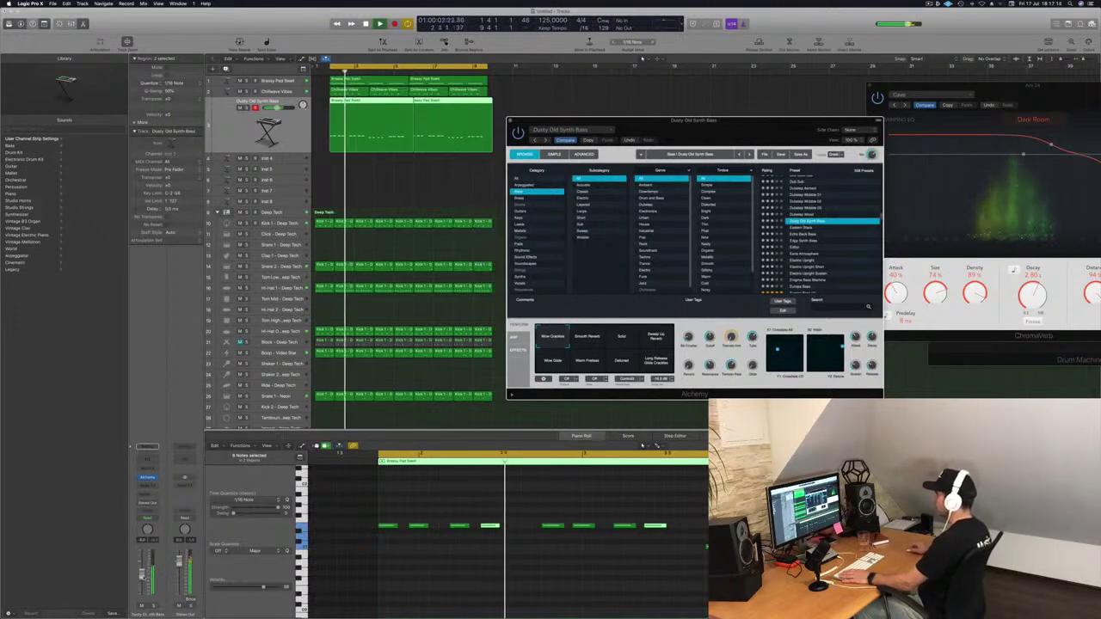
Copy a short bass note into the gap in the middle of the first note group and replay the loop.
{"action": "left_click", "coordinate": [519, 590]}
{"action": "key", "text": "space"}
{"action": "key", "text": "space"}
{"action": "left_click", "coordinate": [599, 588]}
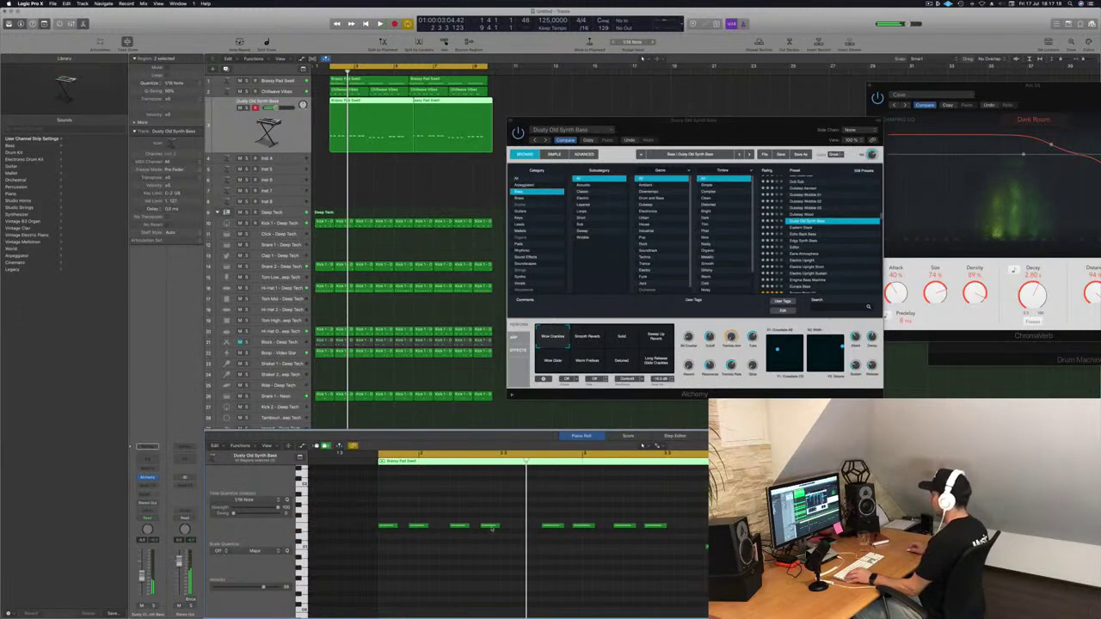
{"action": "left_click_drag", "start_coordinate": [491, 527], "coordinate": [522, 532]}
{"action": "key", "text": "space"}
{"action": "key", "text": "super+Left"}
{"action": "key", "text": "super+Left"}
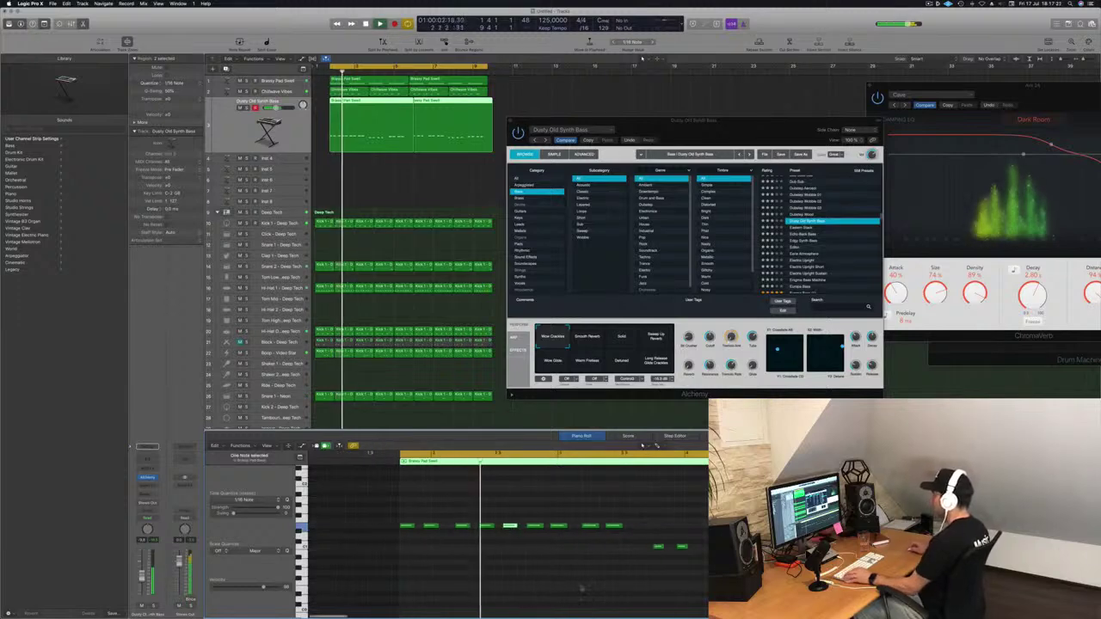
{"action": "key", "text": "super+Left"}
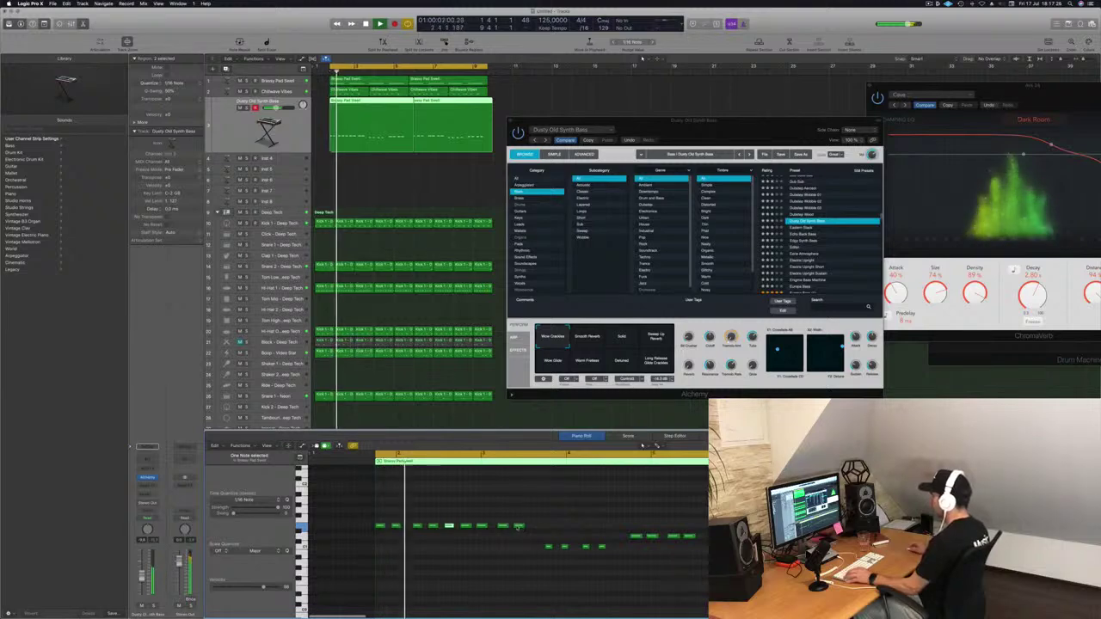
Place an extra copied note just before the first note in each of the second and third bass note groups.
{"action": "key", "text": "super+Right"}
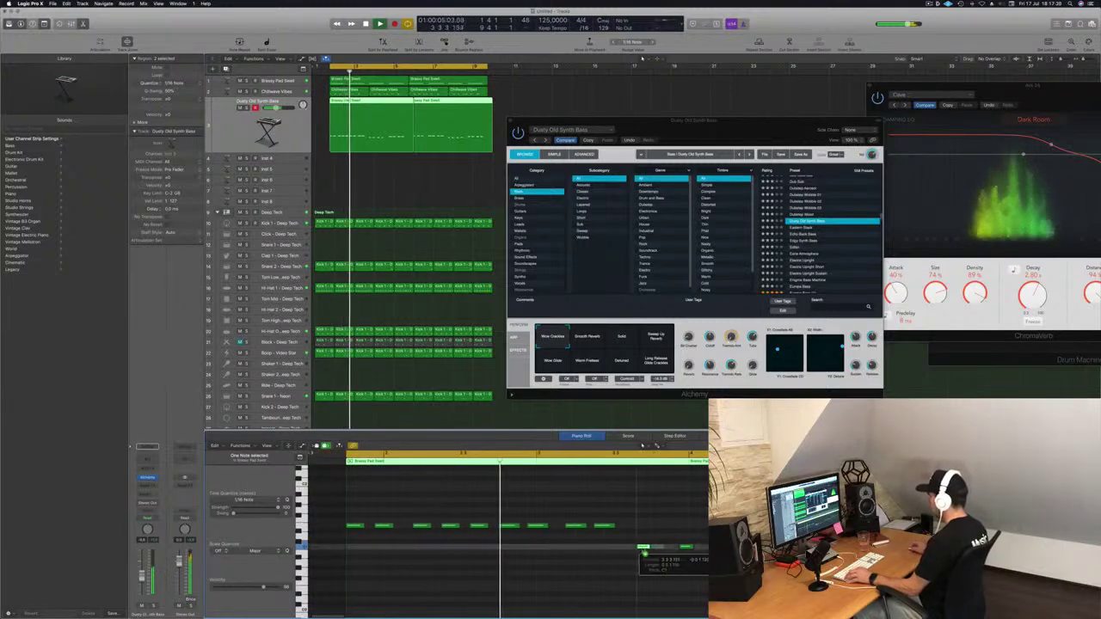
{"action": "left_click_drag", "start_coordinate": [657, 547], "coordinate": [639, 548]}
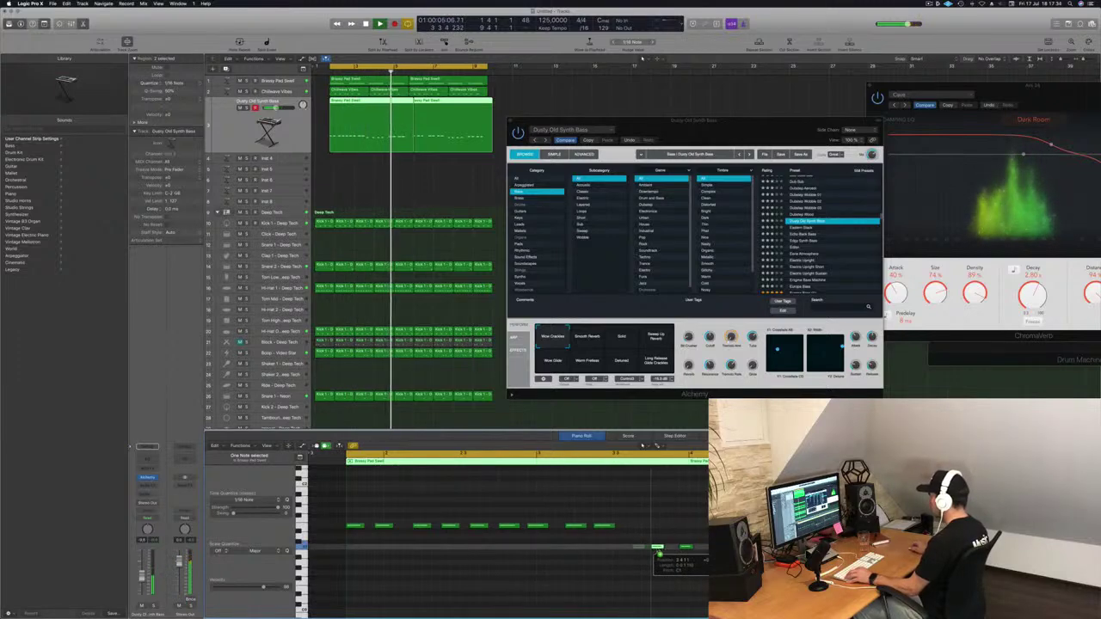
{"action": "key", "text": "super+Left"}
{"action": "key", "text": "super+Left"}
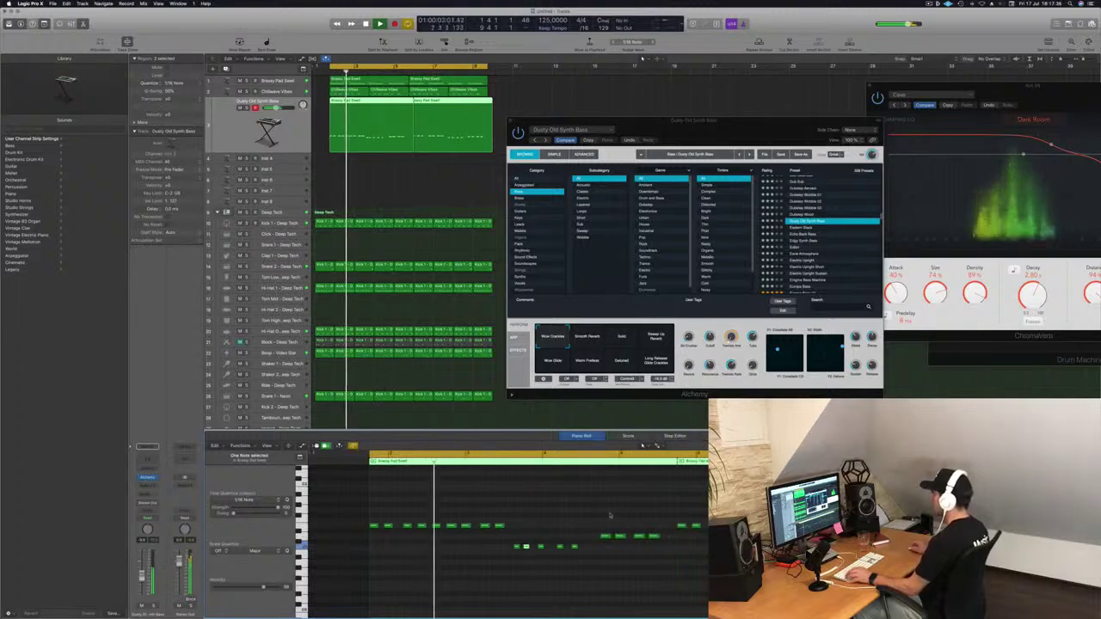
{"action": "left_click_drag", "start_coordinate": [603, 536], "coordinate": [602, 536]}
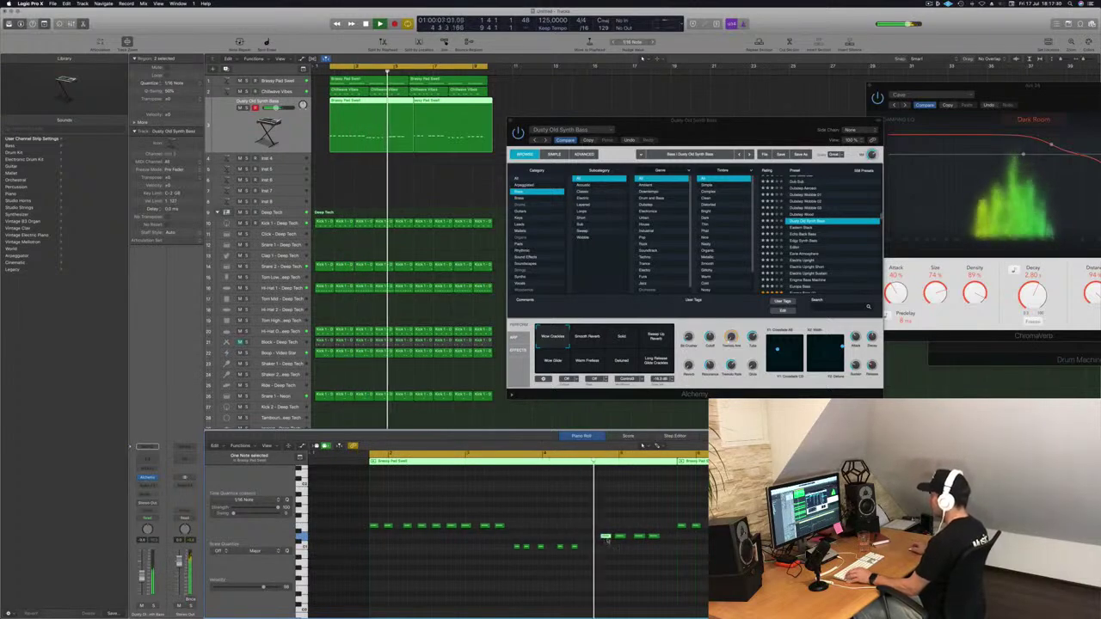
{"action": "left_click_drag", "start_coordinate": [606, 537], "coordinate": [595, 537]}
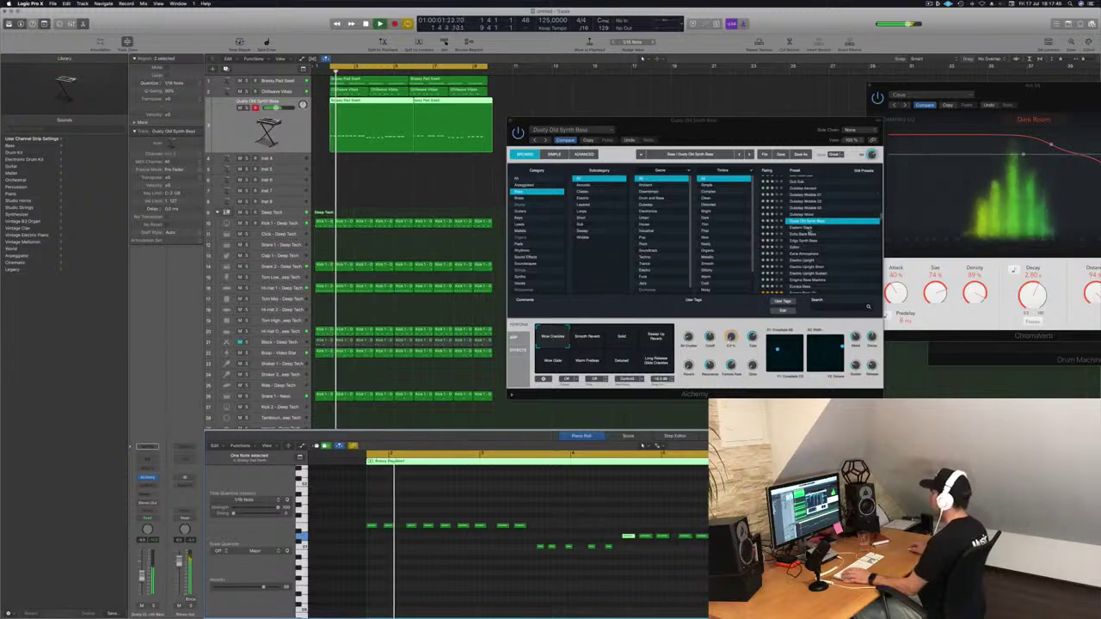
Try the Eastern Stack and Echo Back Bass presets, load Editor and transpose all the bass notes up one octave.
{"action": "left_click", "coordinate": [808, 228]}
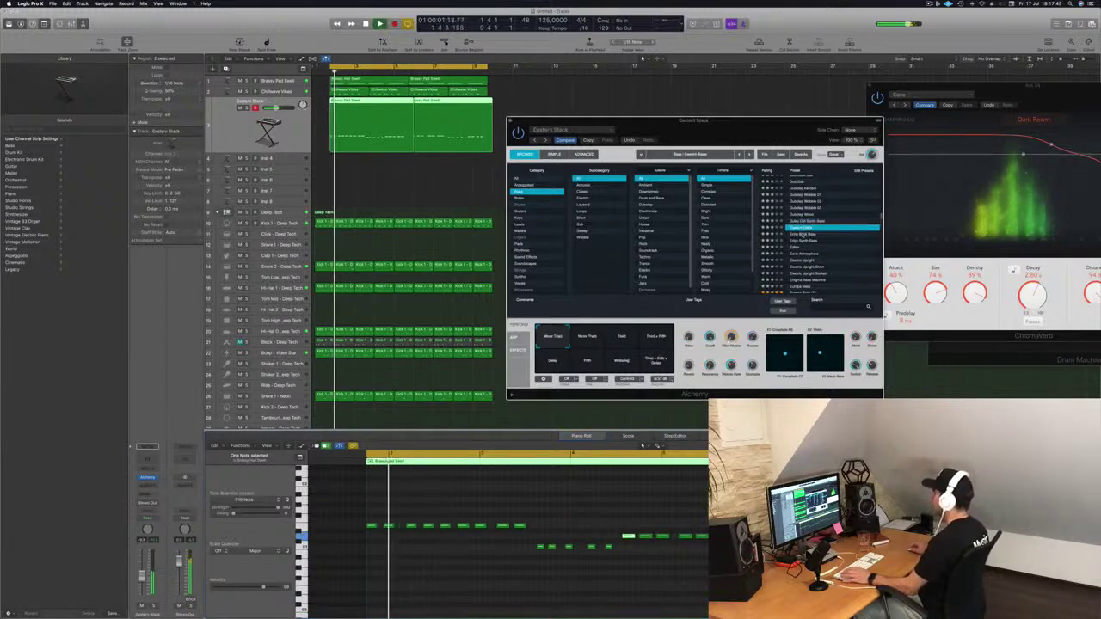
{"action": "left_click", "coordinate": [803, 235]}
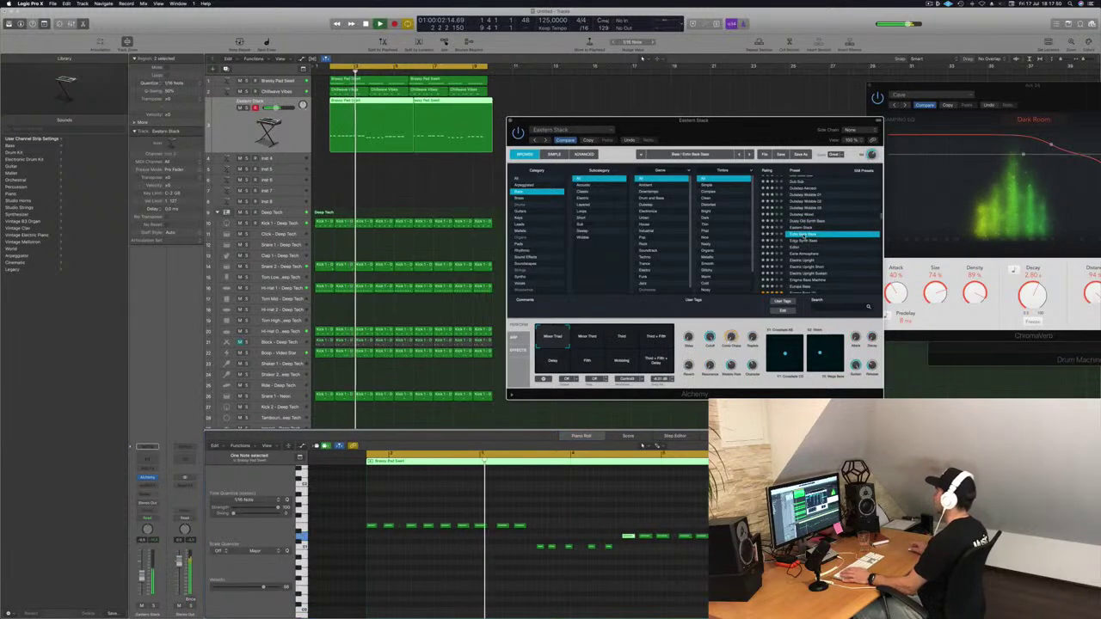
{"action": "left_click", "coordinate": [795, 247]}
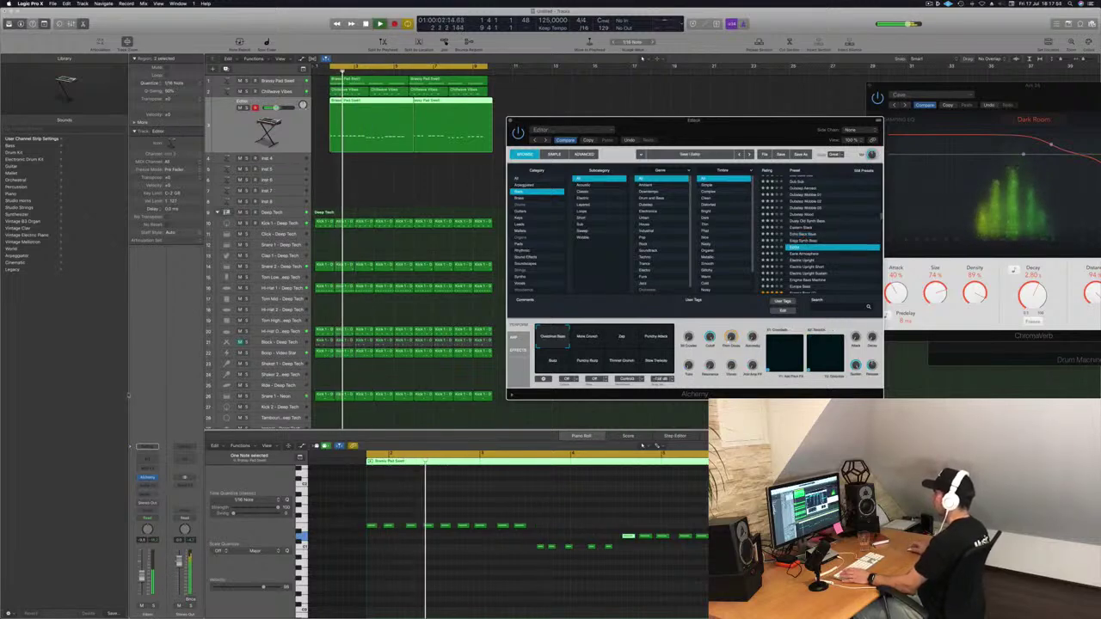
{"action": "left_click", "coordinate": [439, 589]}
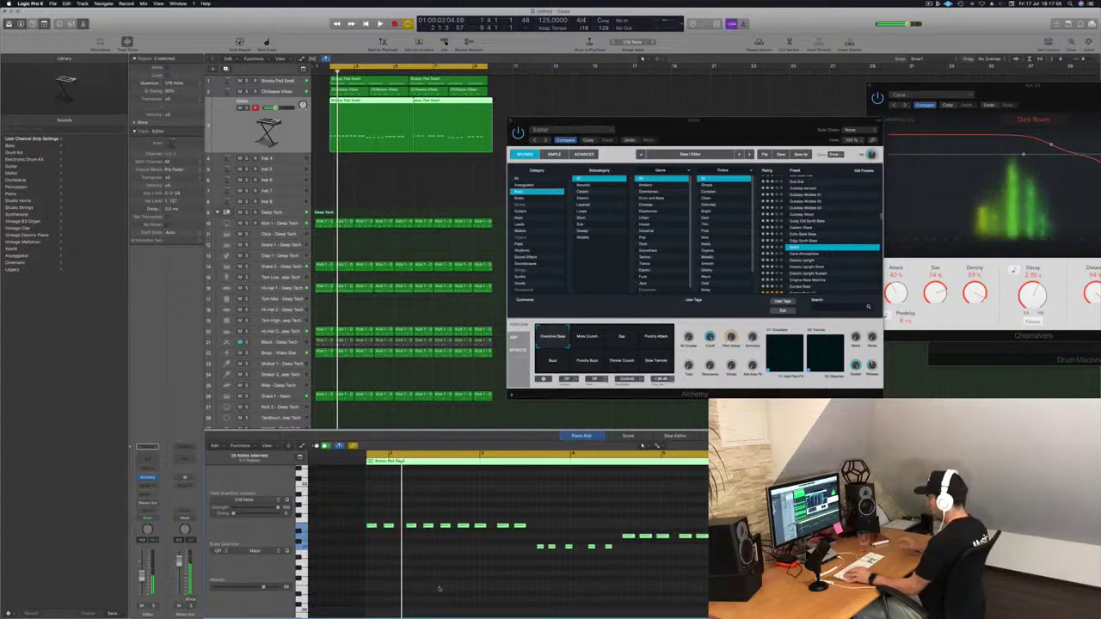
{"action": "key", "text": "shift+alt+Up"}
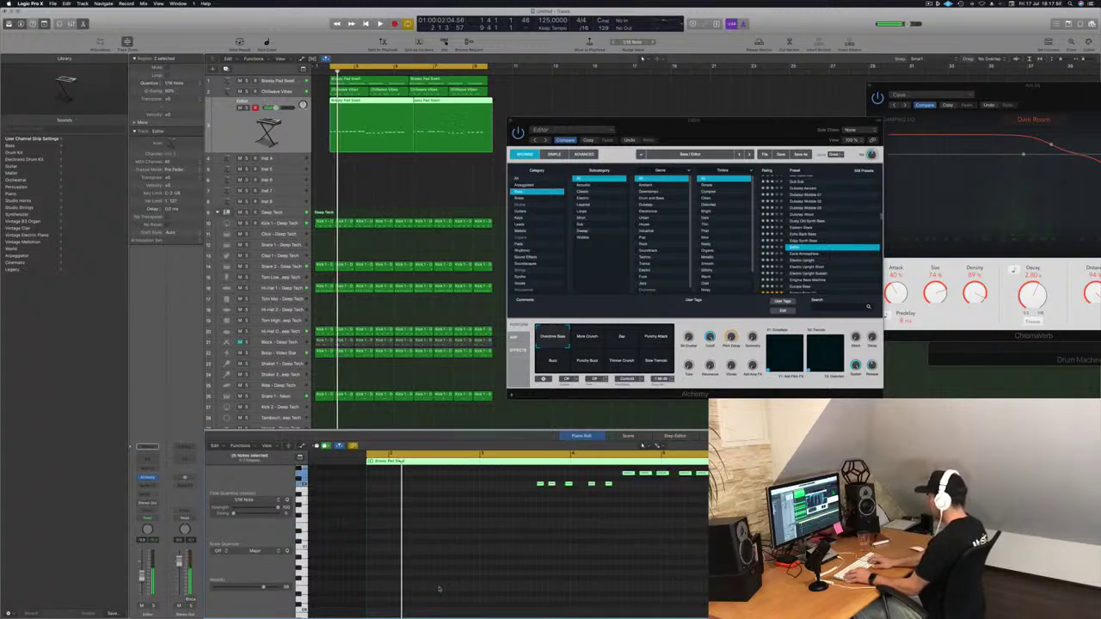
Audition further Alchemy bass presets during playback, including Electric Upright, Europa Bass (1), Face Plant and Fast Saw Synth Lead, and load Fat Blue.
{"action": "left_click_drag", "start_coordinate": [812, 139], "coordinate": [764, 107]}
{"action": "left_click", "coordinate": [754, 222]}
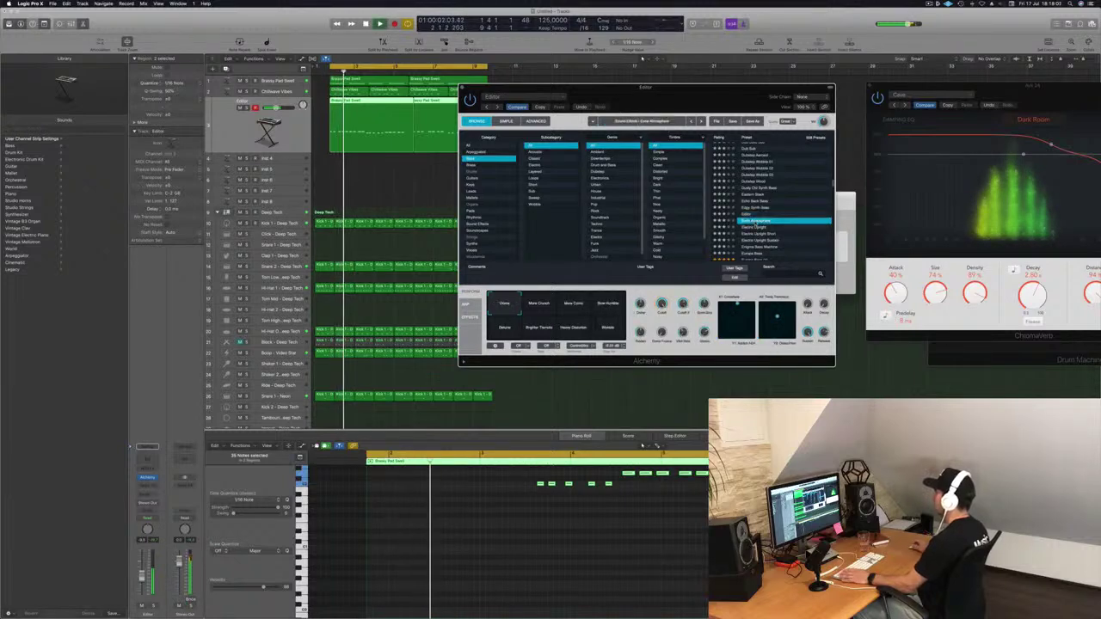
{"action": "key", "text": "Down"}
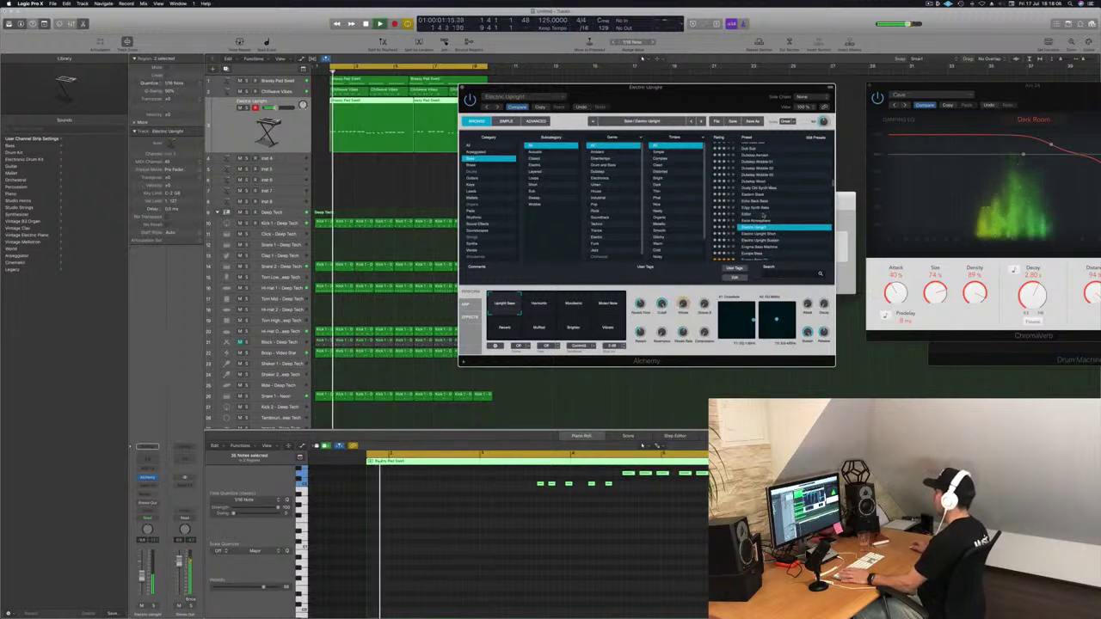
{"action": "scroll", "coordinate": [764, 215], "scroll_direction": "down", "scroll_amount": 2}
{"action": "left_click", "coordinate": [753, 215]}
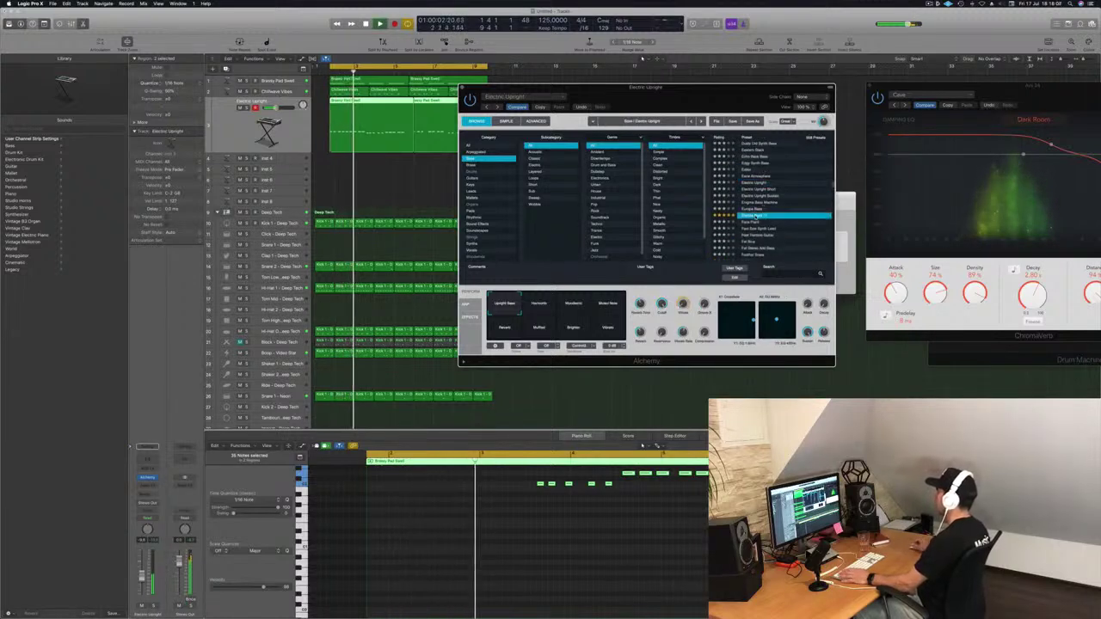
{"action": "left_click", "coordinate": [754, 222]}
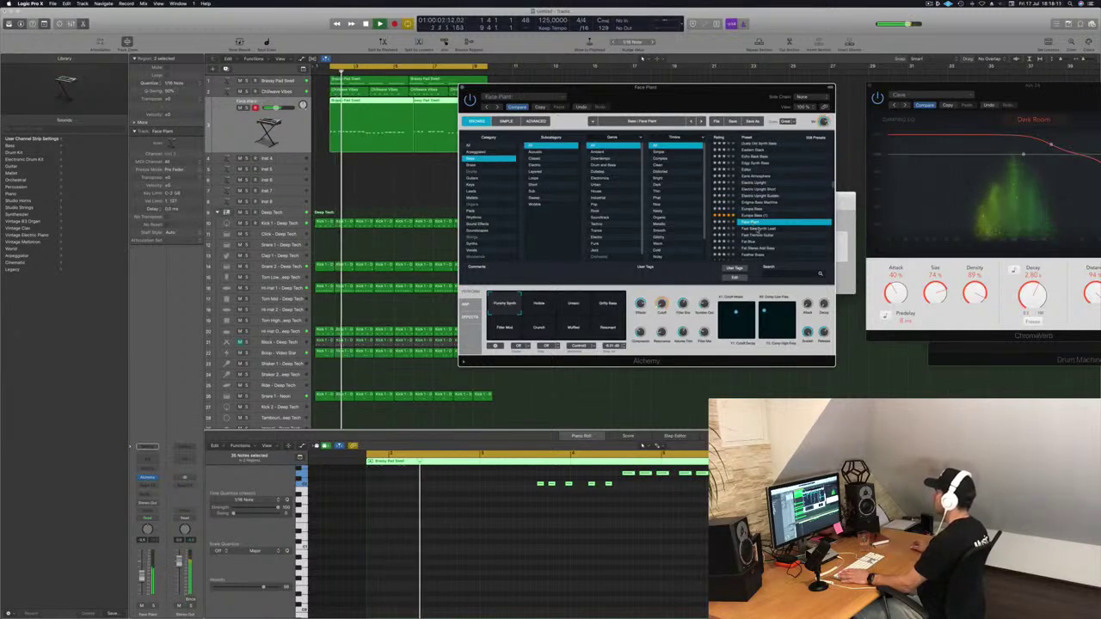
{"action": "left_click", "coordinate": [753, 229]}
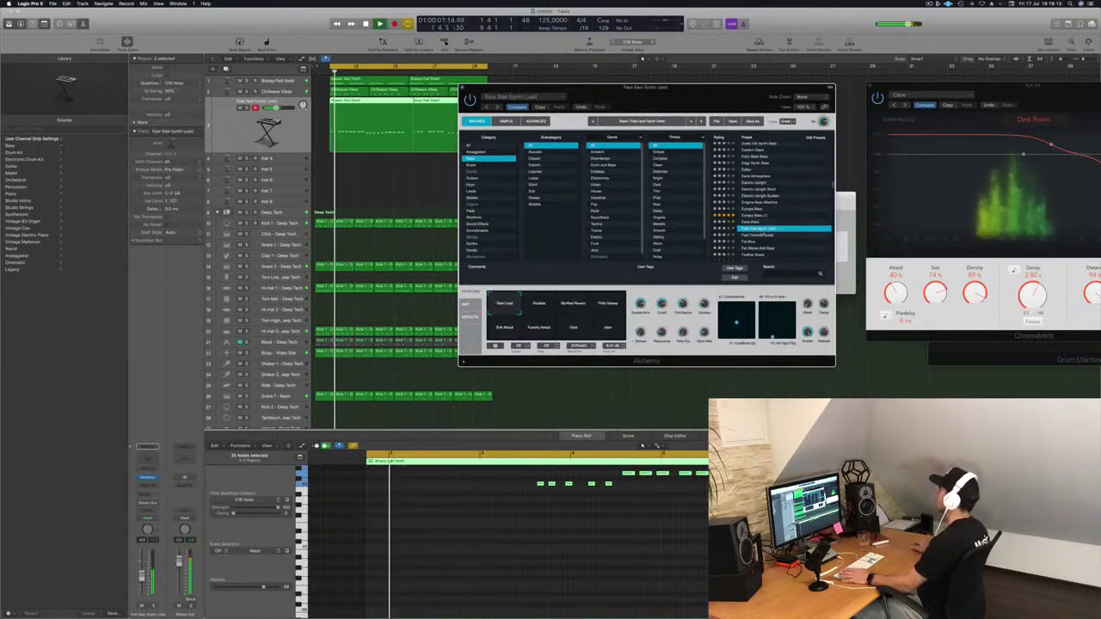
{"action": "scroll", "coordinate": [756, 215], "scroll_direction": "down", "scroll_amount": 3}
{"action": "left_click", "coordinate": [753, 196]}
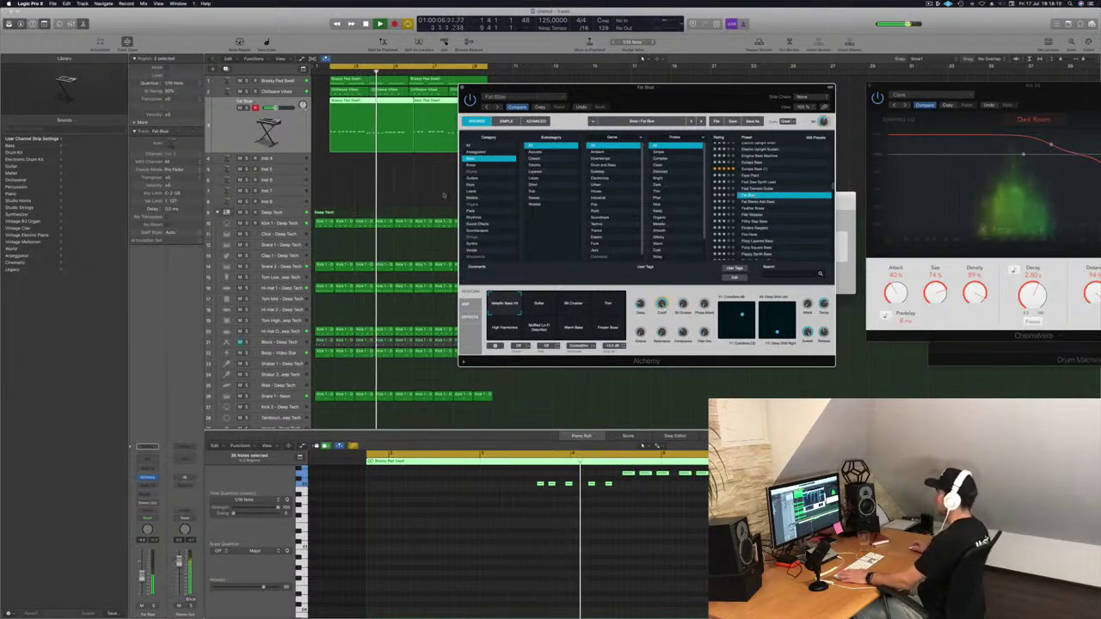
Try transposing all the selected bass notes down one octave during playback.
{"action": "scroll", "coordinate": [511, 508], "scroll_direction": "up", "scroll_amount": 5}
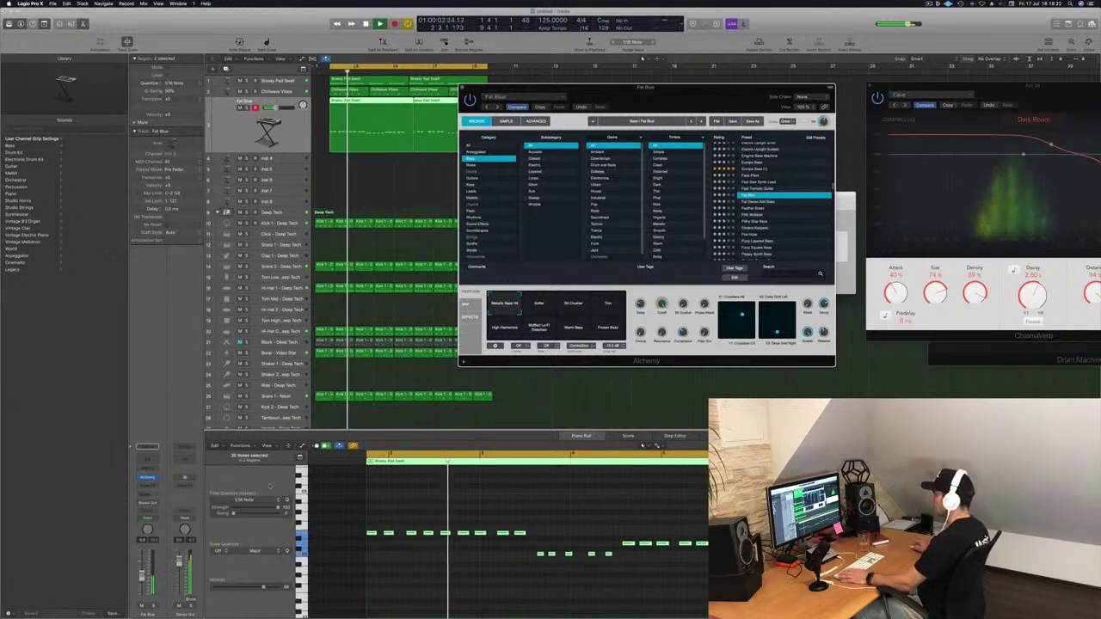
{"action": "left_click", "coordinate": [643, 446]}
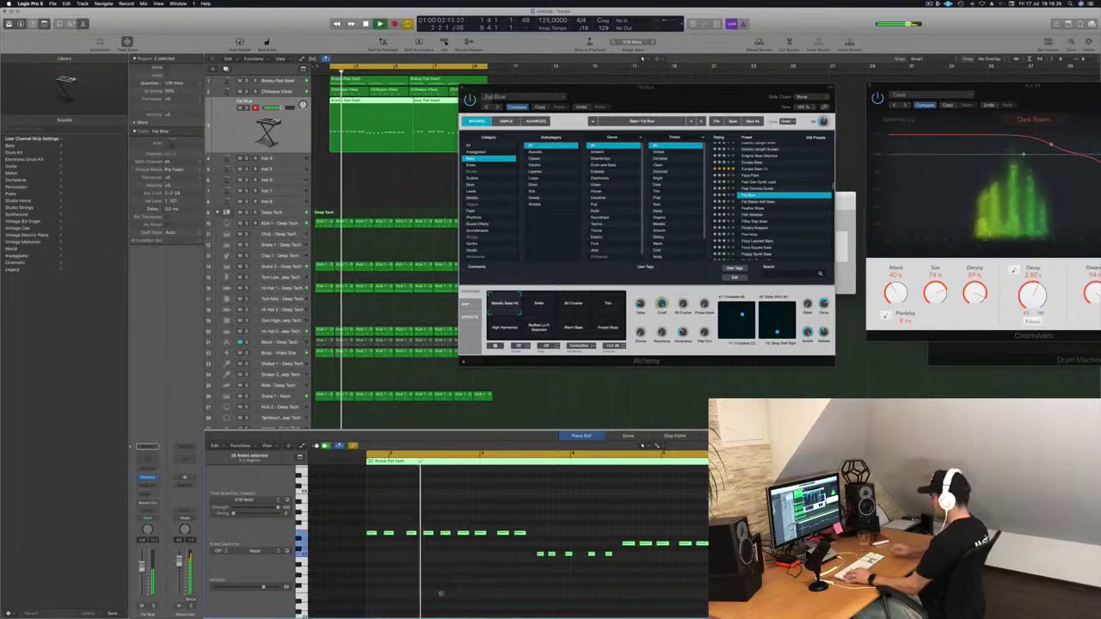
{"action": "scroll", "coordinate": [441, 594], "scroll_direction": "up", "scroll_amount": 4}
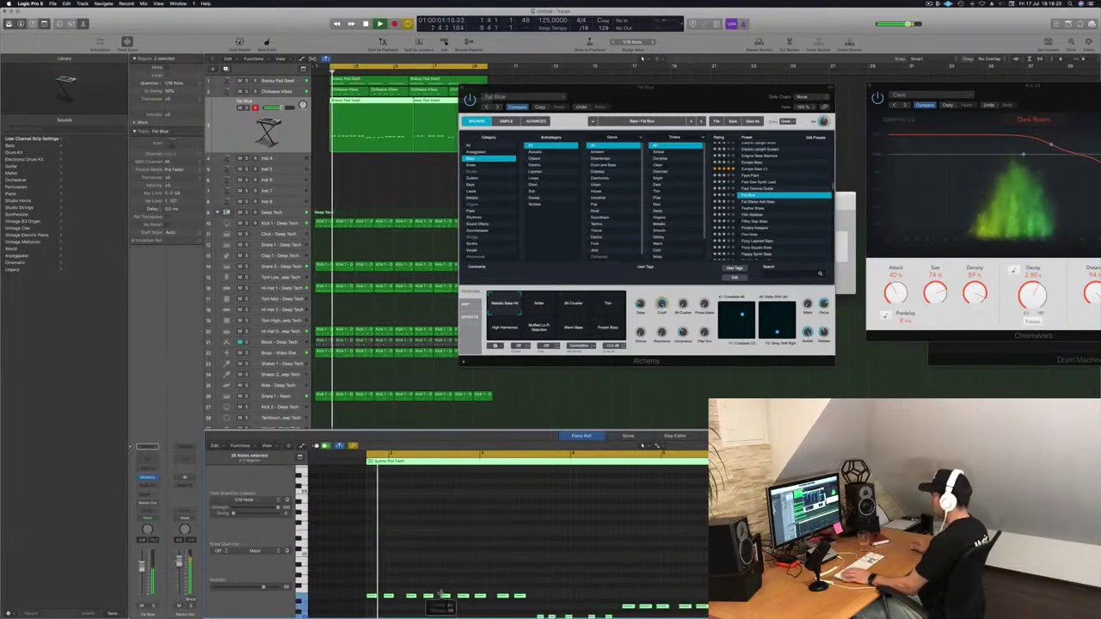
{"action": "scroll", "coordinate": [441, 593], "scroll_direction": "down", "scroll_amount": 4}
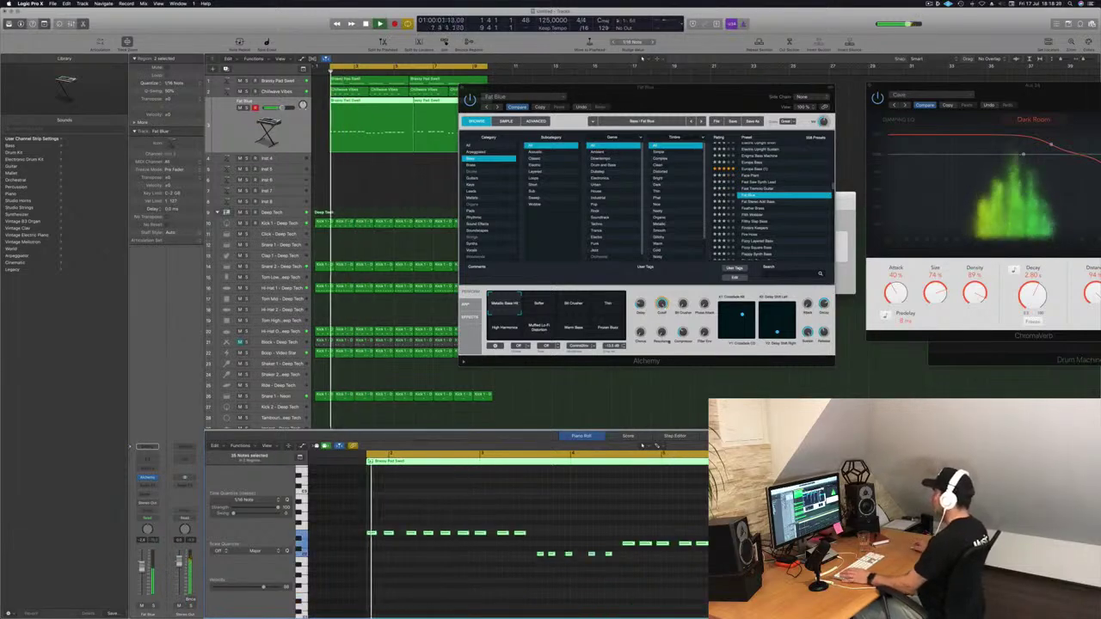
Audition Fat Blue's performance snapshots, including Bit Crusher, Thin, High Harmonics and Warm Bass, and solo the bass track.
{"action": "left_click", "coordinate": [543, 304]}
{"action": "left_click", "coordinate": [569, 303]}
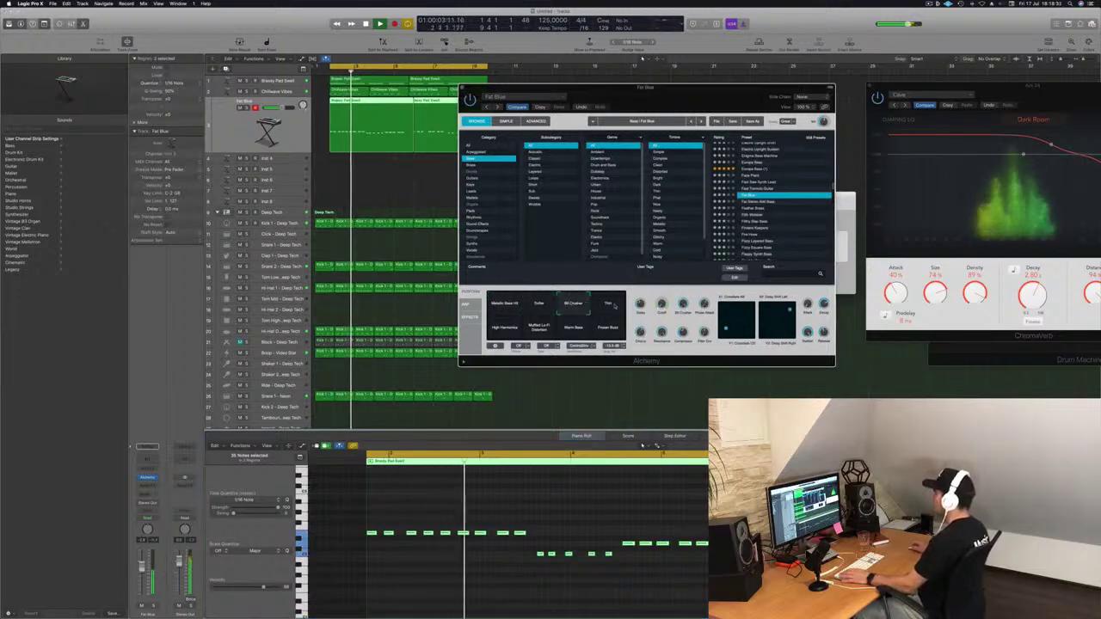
{"action": "left_click", "coordinate": [614, 306]}
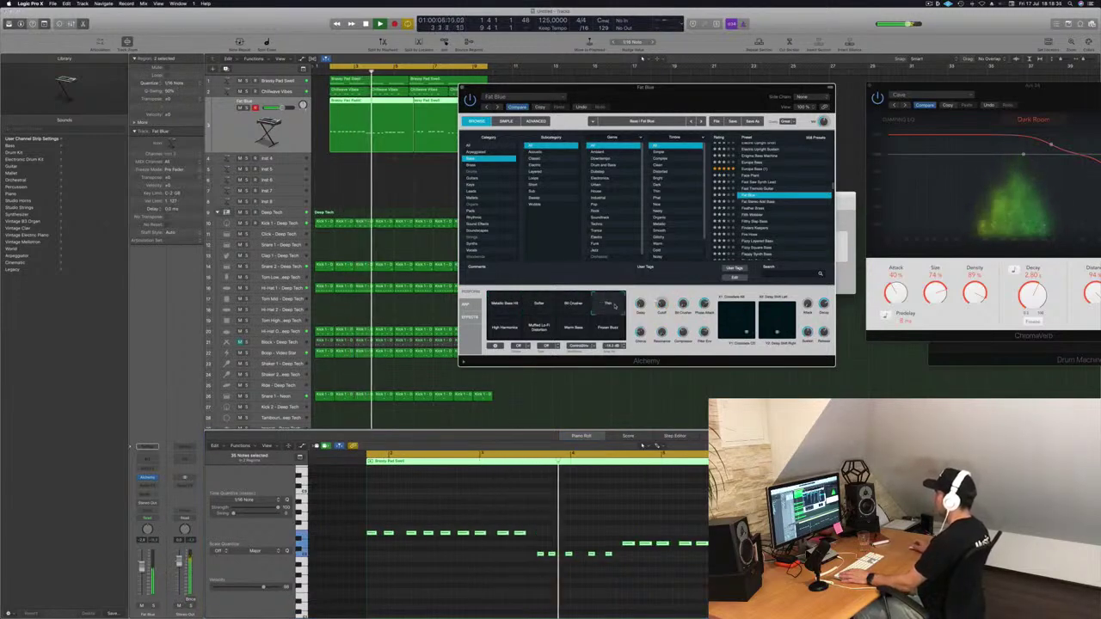
{"action": "left_click", "coordinate": [643, 445]}
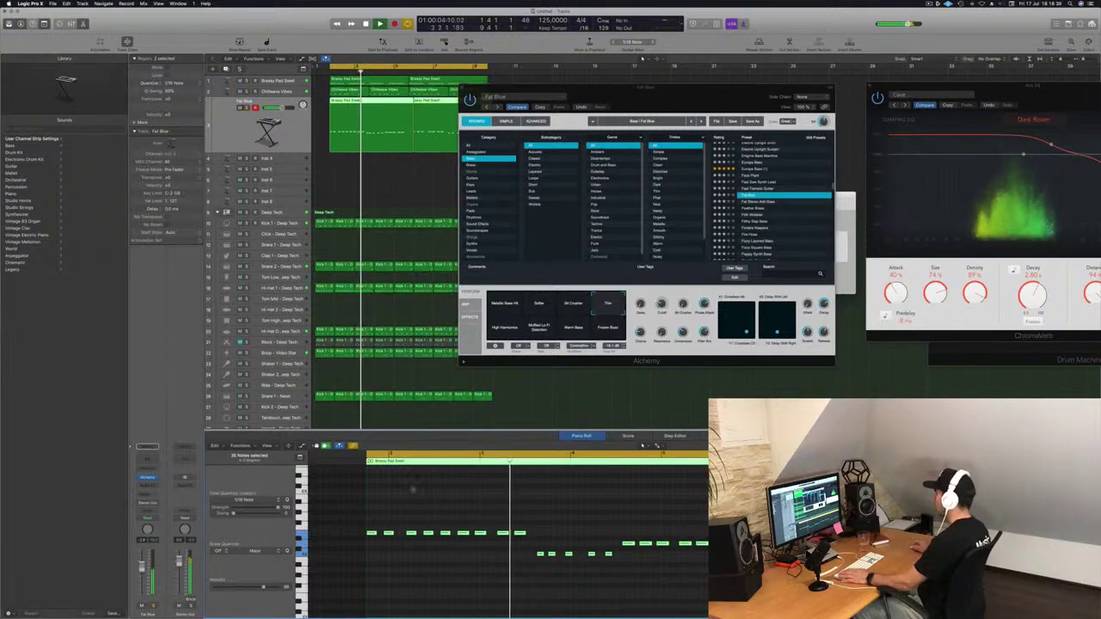
{"action": "left_click", "coordinate": [501, 333]}
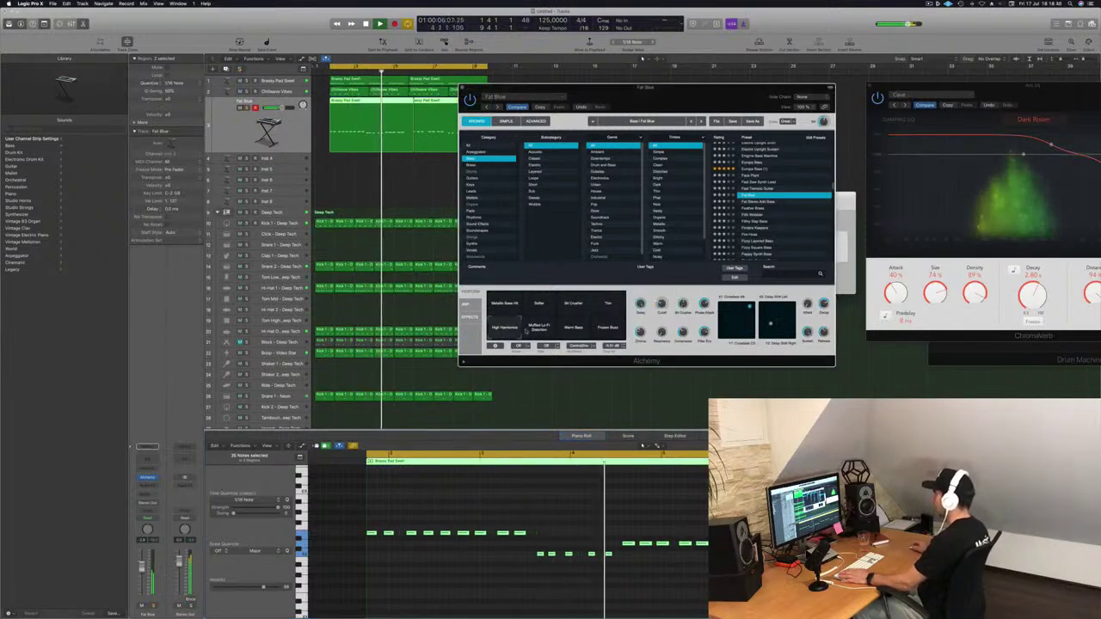
{"action": "left_click", "coordinate": [573, 326]}
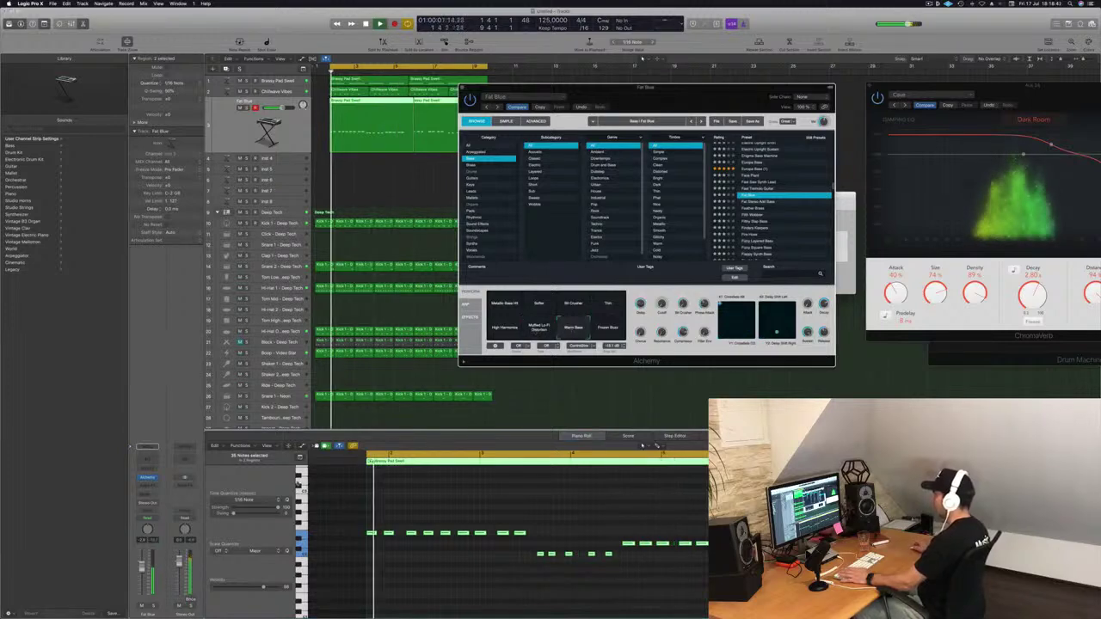
{"action": "left_click", "coordinate": [154, 607]}
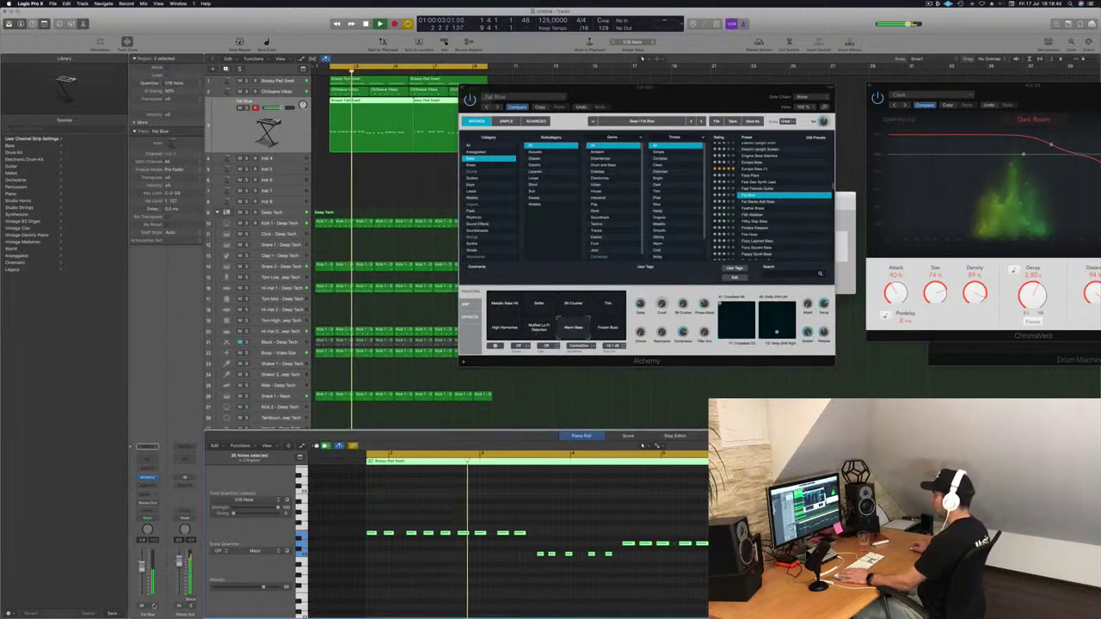
Try the Fat Stereo Add Bass preset, load Feather Brass and move the Alchemy window clear of the regions.
{"action": "left_click", "coordinate": [762, 207]}
{"action": "left_click", "coordinate": [762, 203]}
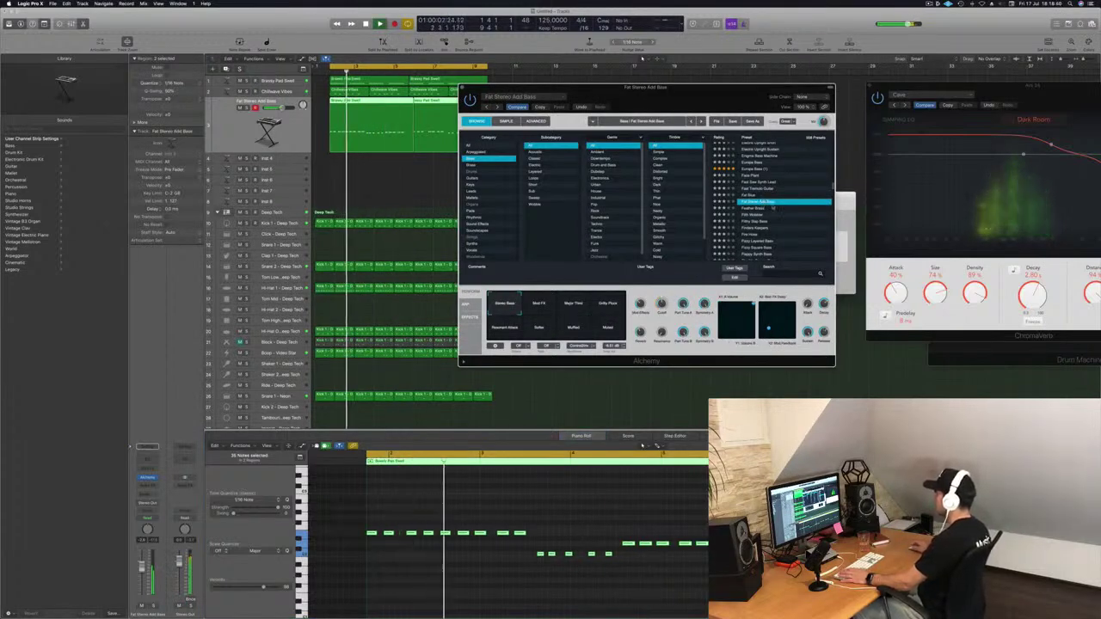
{"action": "left_click", "coordinate": [755, 208]}
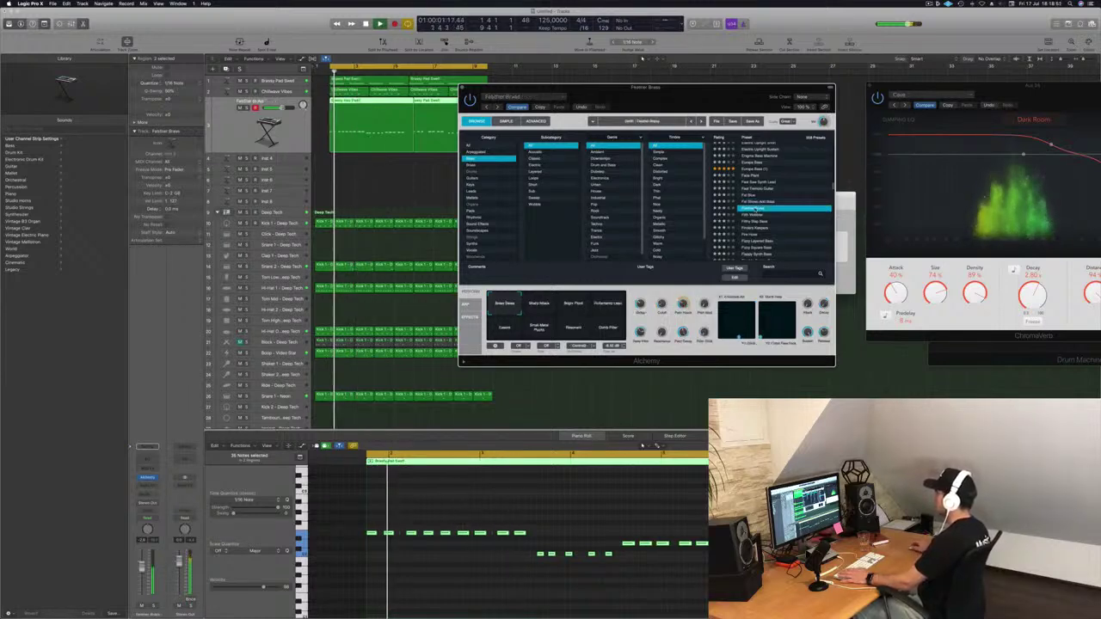
{"action": "left_click_drag", "start_coordinate": [744, 101], "coordinate": [805, 144]}
{"action": "mouse_move", "coordinate": [804, 143]}
{"action": "left_mouse_down"}
{"action": "mouse_move", "coordinate": [823, 128]}
{"action": "mouse_move", "coordinate": [791, 142]}
{"action": "mouse_move", "coordinate": [829, 152]}
{"action": "mouse_move", "coordinate": [820, 153]}
{"action": "left_mouse_up"}
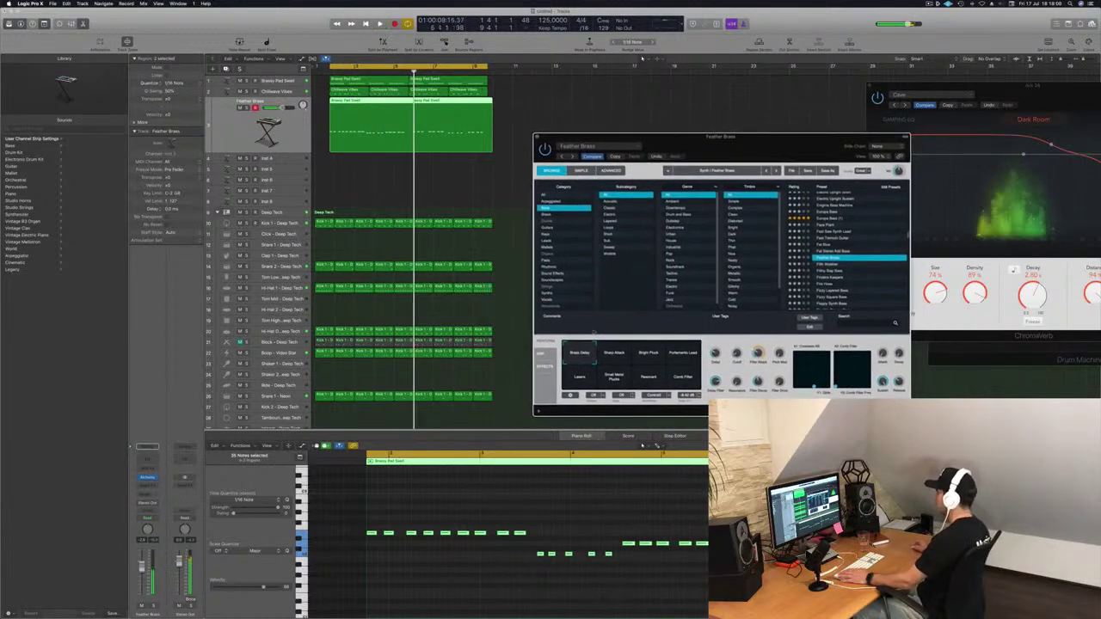
Try cutting off the first bass region's overhanging end where the second Brassy Pad Swell region begins.
{"action": "left_click", "coordinate": [640, 522]}
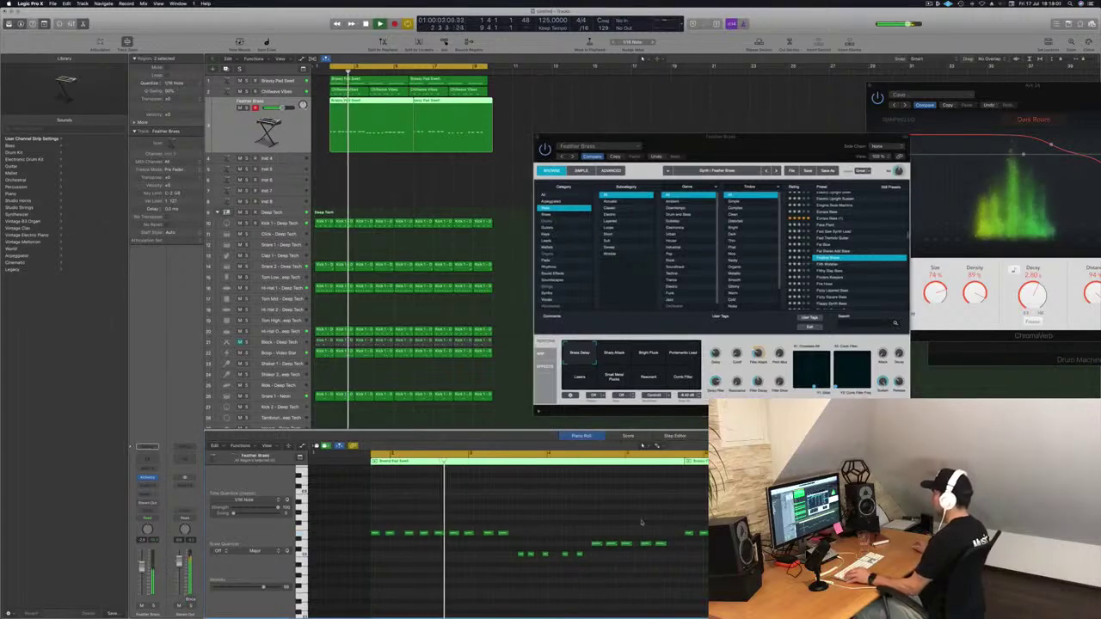
{"action": "key", "text": "super+Right"}
{"action": "key", "text": "super+Right"}
{"action": "key", "text": "super+Right"}
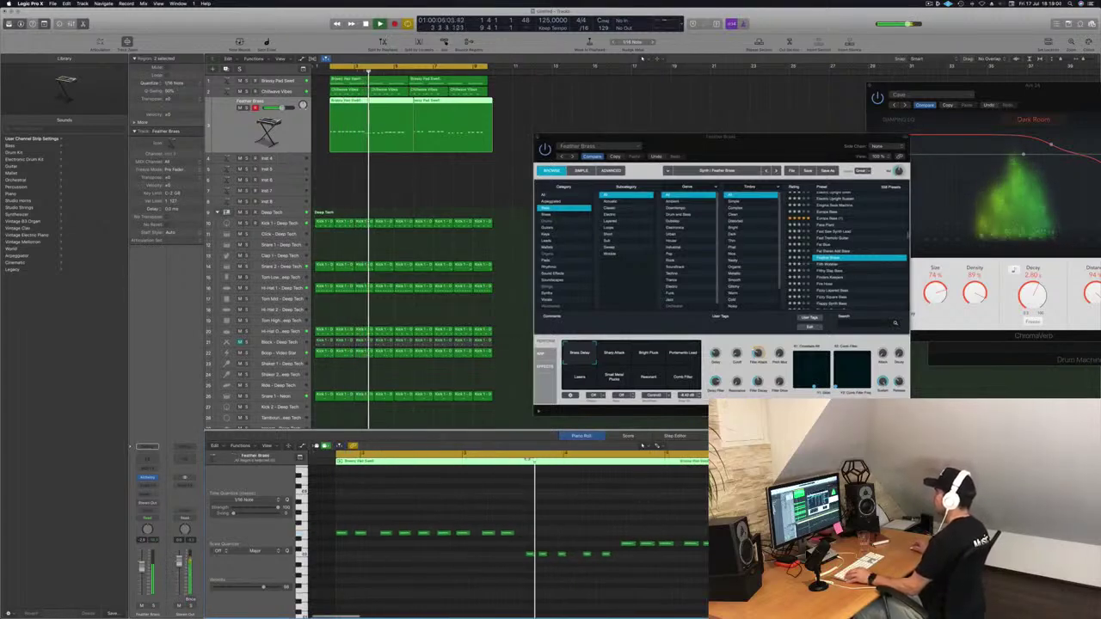
{"action": "left_click", "coordinate": [407, 100], "text": "super"}
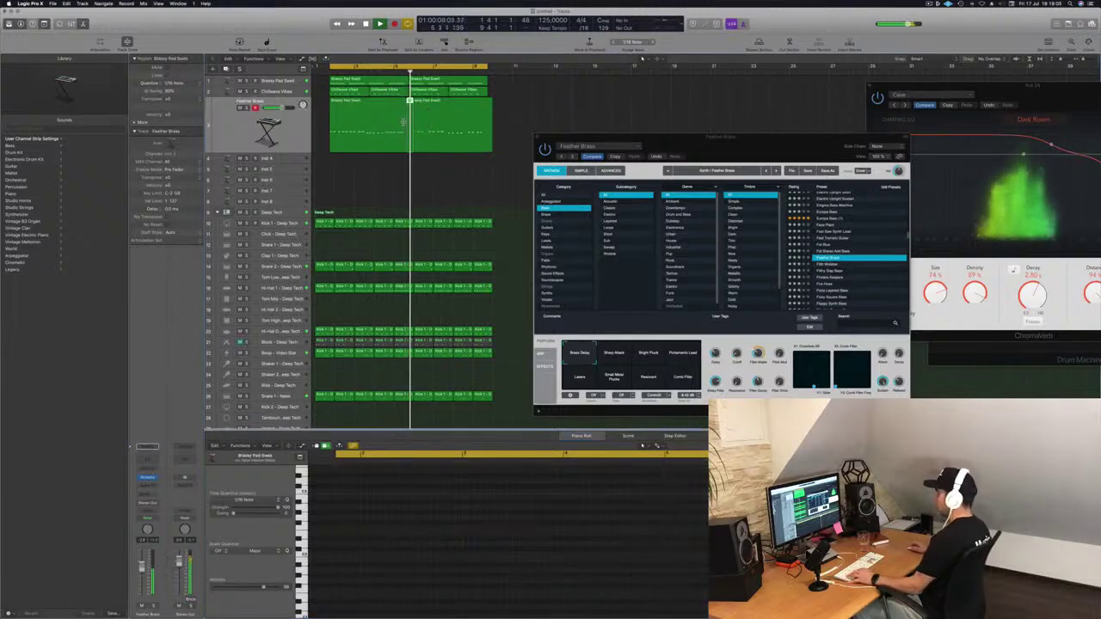
{"action": "left_click", "coordinate": [409, 105]}
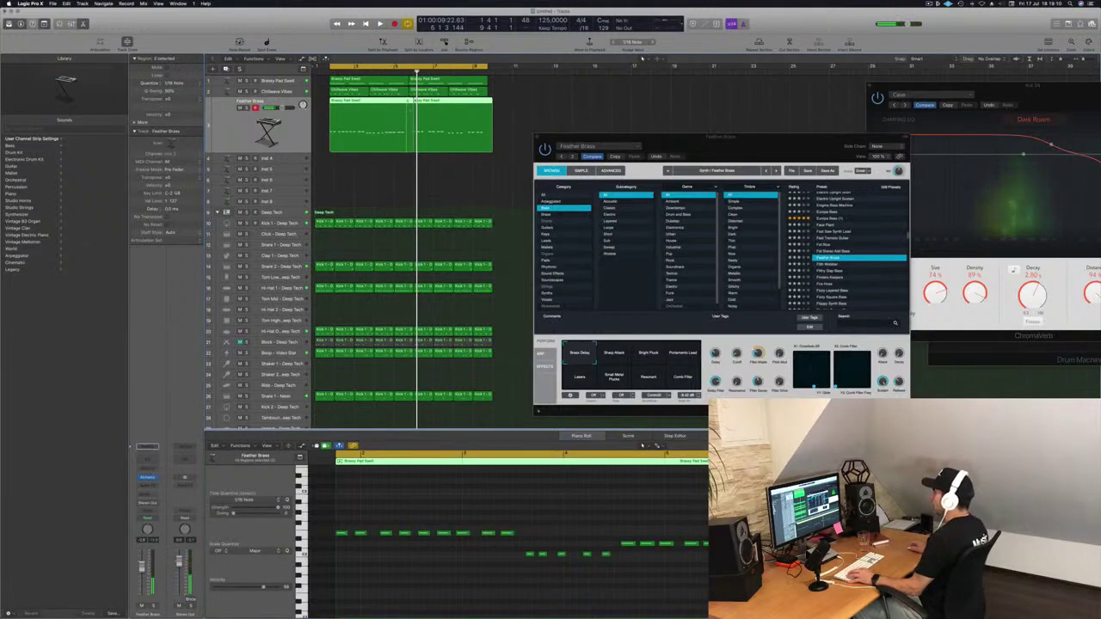
{"action": "left_click", "coordinate": [409, 101], "text": "super"}
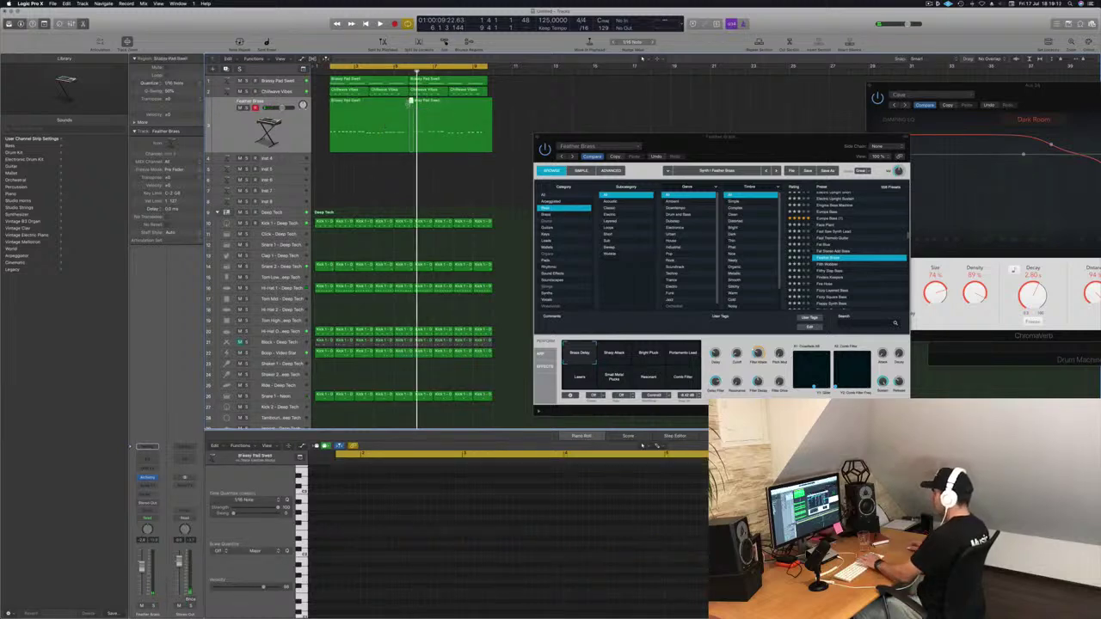
{"action": "left_click", "coordinate": [387, 112]}
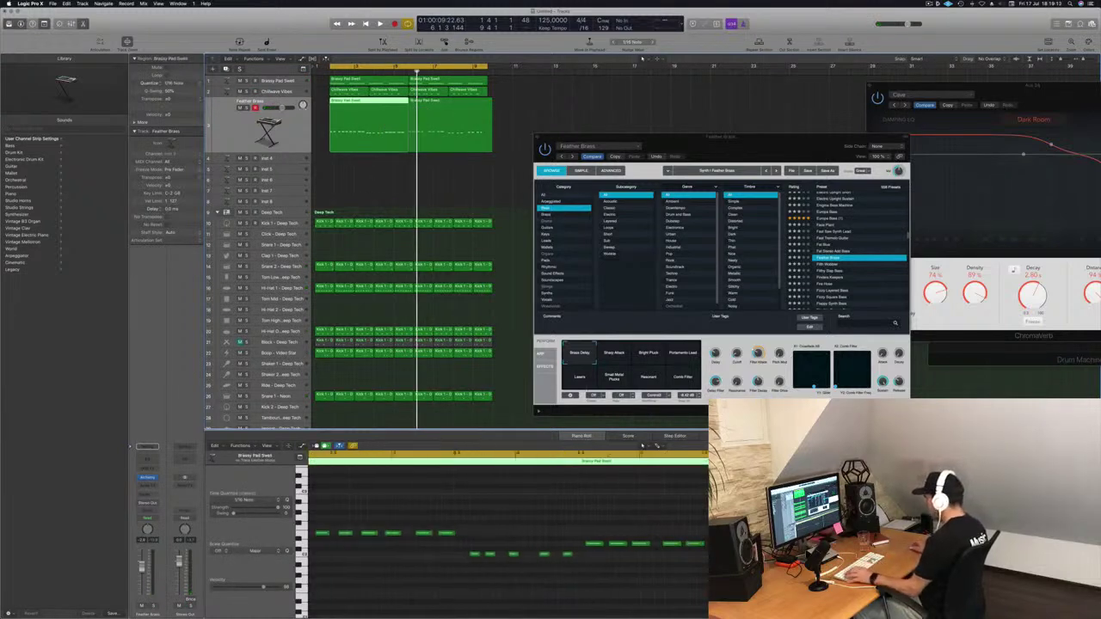
Copy the last note of the first bass note group into the space right after it and shorten the copy.
{"action": "key", "text": "space"}
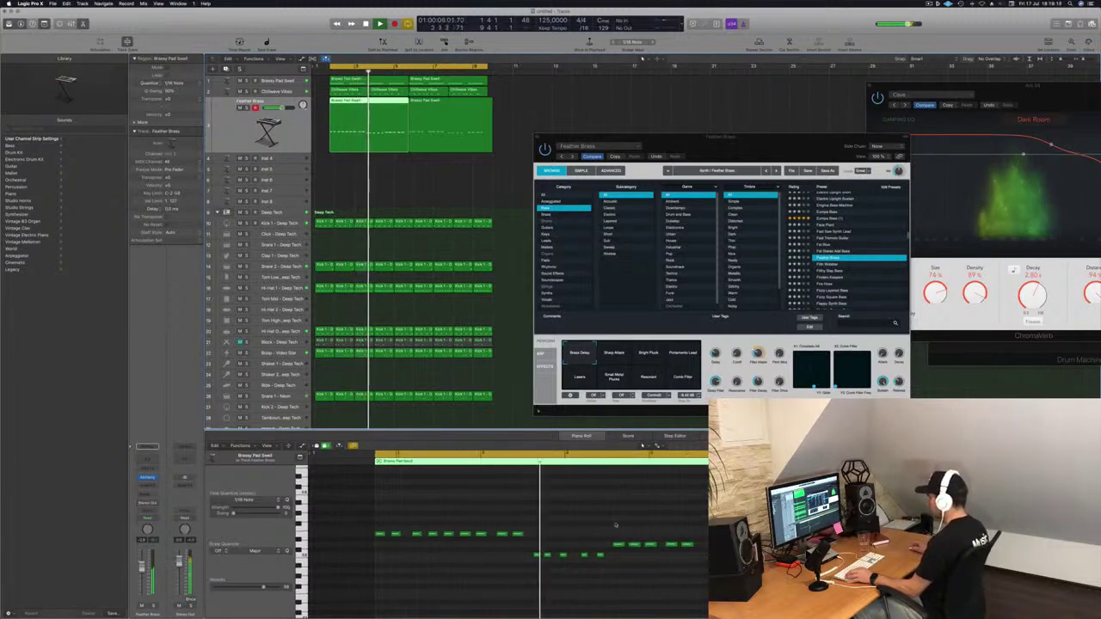
{"action": "scroll", "coordinate": [540, 537], "scroll_direction": "up", "scroll_amount": 1}
{"action": "key", "text": "Return"}
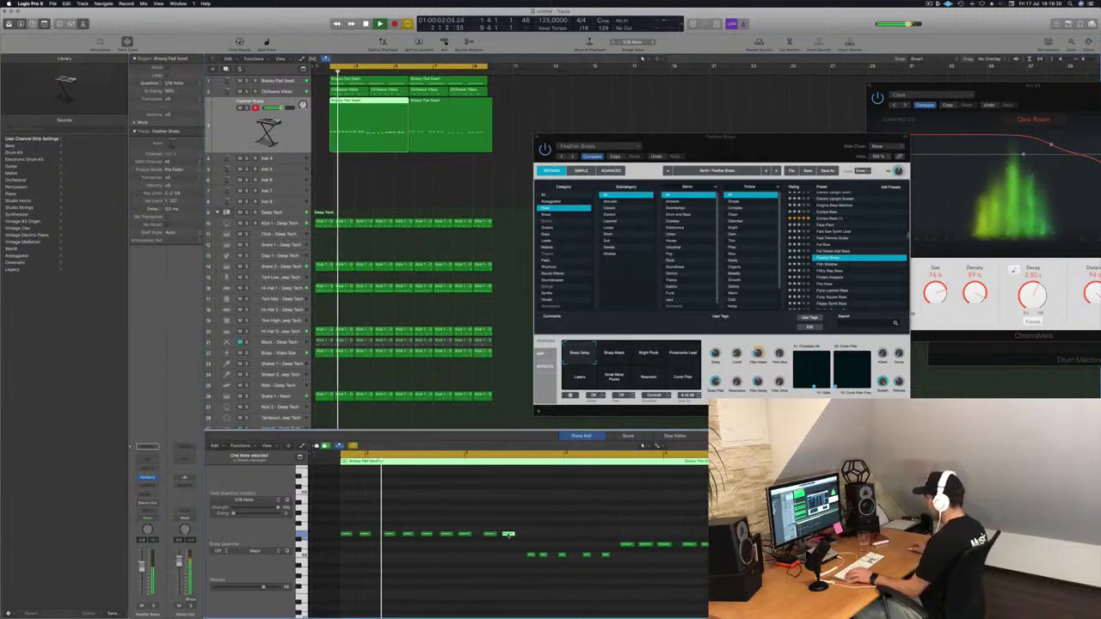
{"action": "left_click_drag", "start_coordinate": [509, 535], "coordinate": [527, 537]}
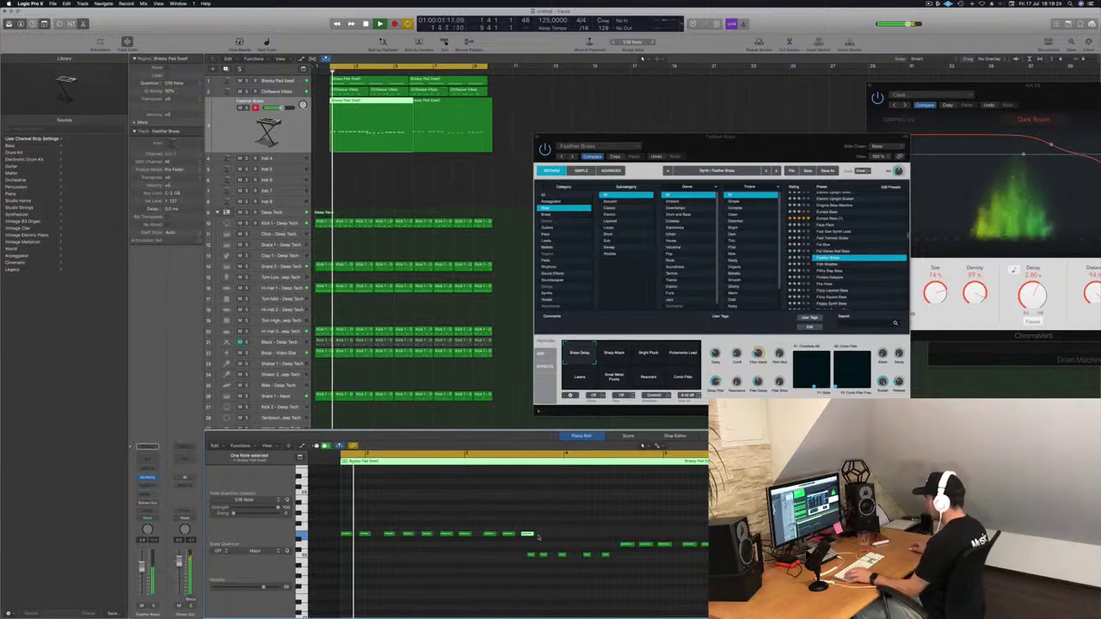
{"action": "left_click_drag", "start_coordinate": [526, 535], "coordinate": [526, 537]}
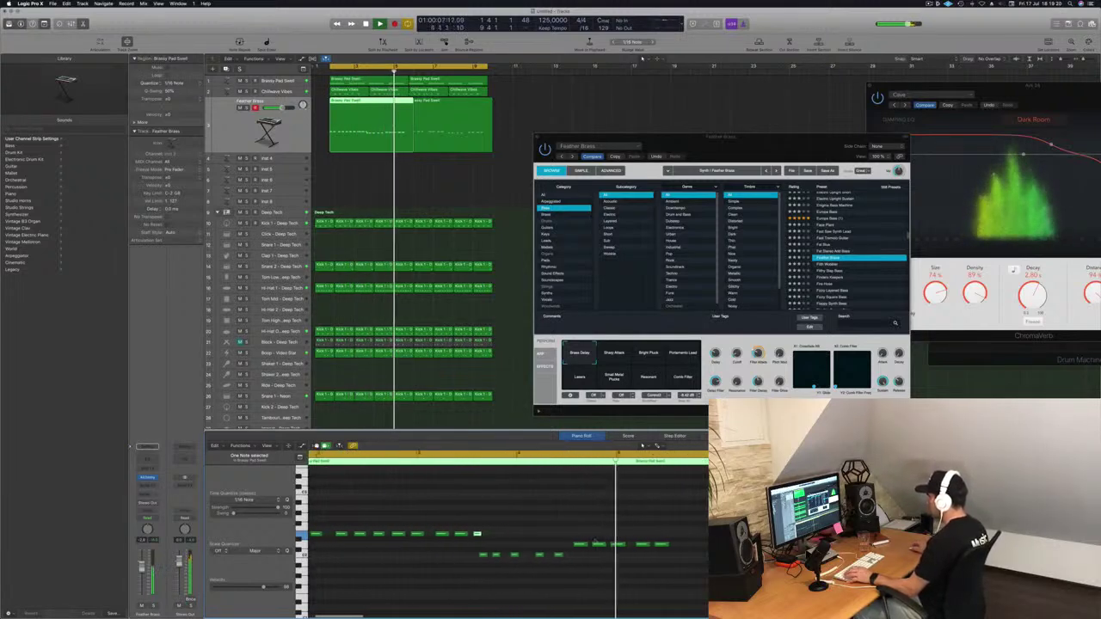
Add a copied note at the end of the second note group and two at the end of the third, and replay the loop.
{"action": "left_click_drag", "start_coordinate": [568, 556], "coordinate": [583, 556]}
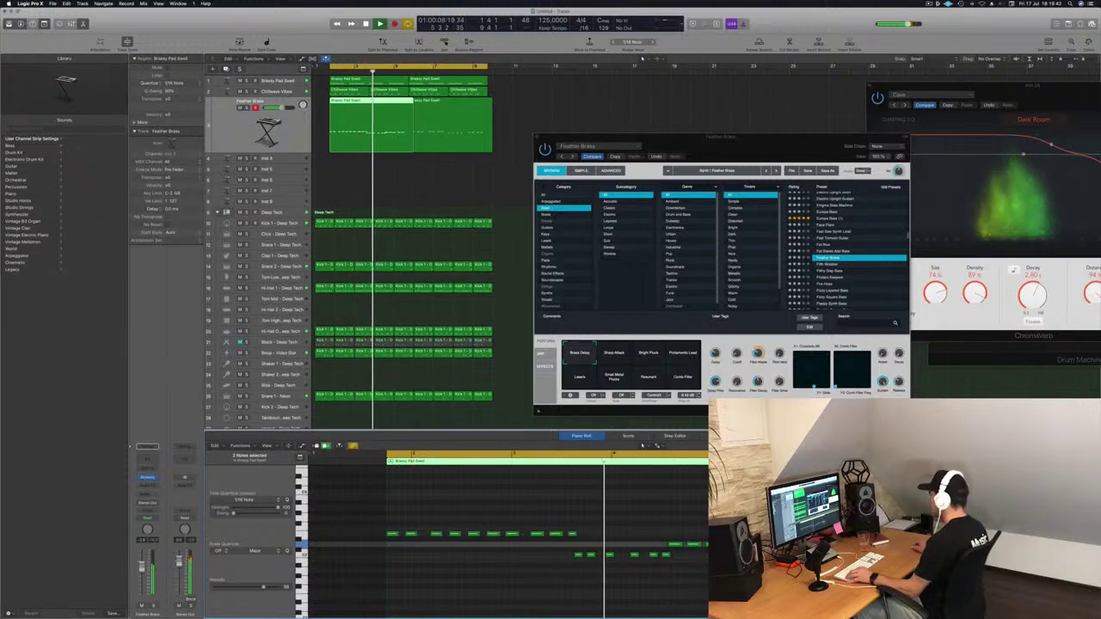
{"action": "key", "text": "super+Left"}
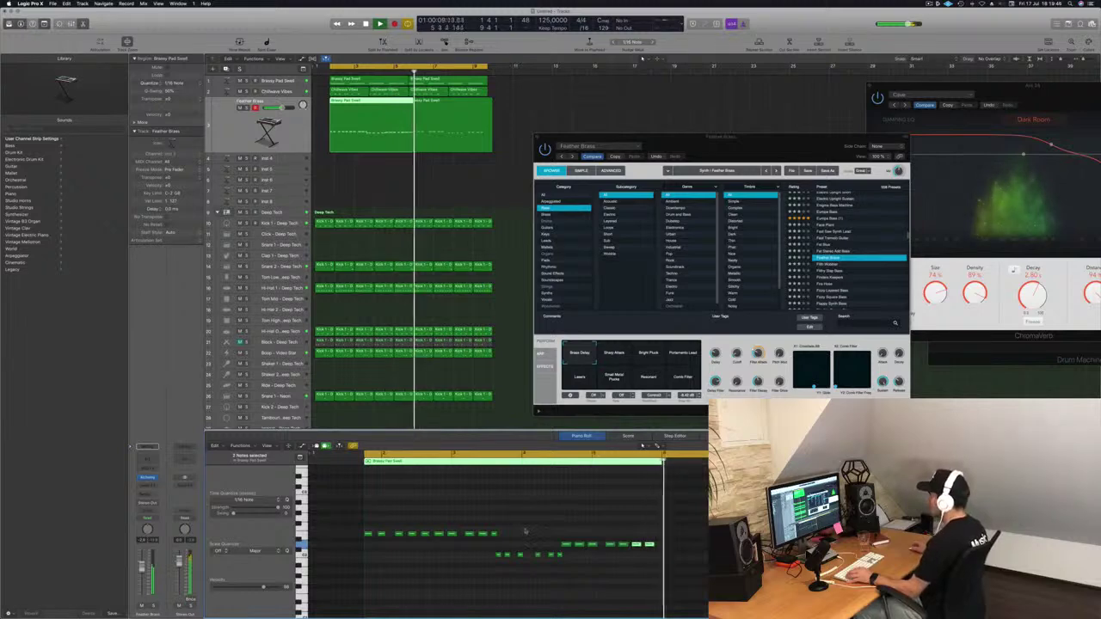
{"action": "key", "text": "Return"}
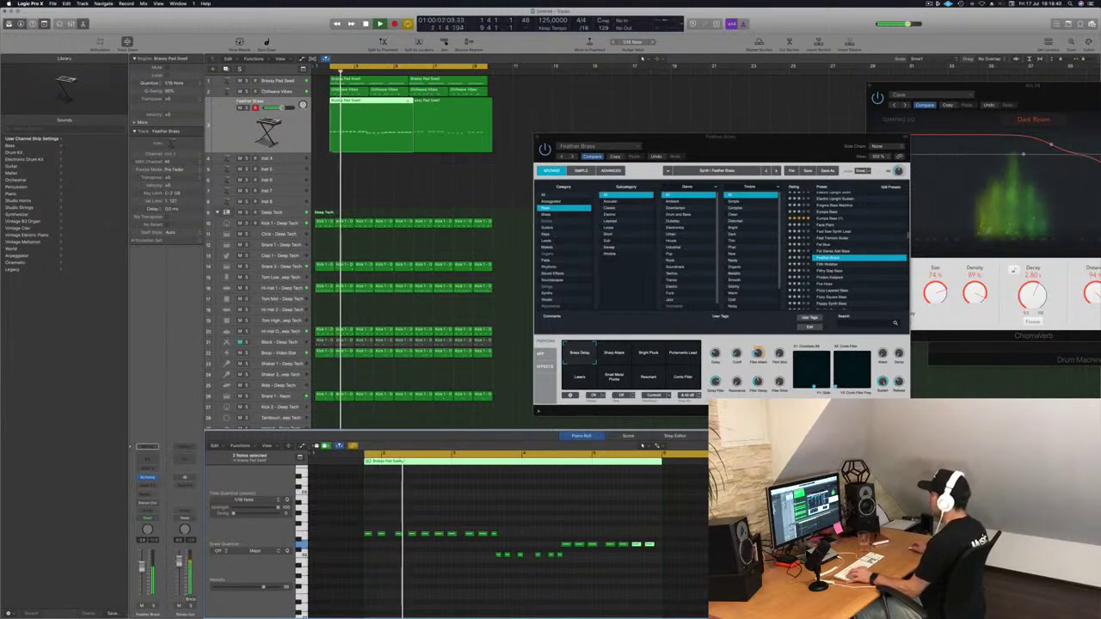
Cut off the first bass region's overhanging end and replace the second bass region with a copy of the first.
{"action": "double_click", "coordinate": [408, 109], "text": "super"}
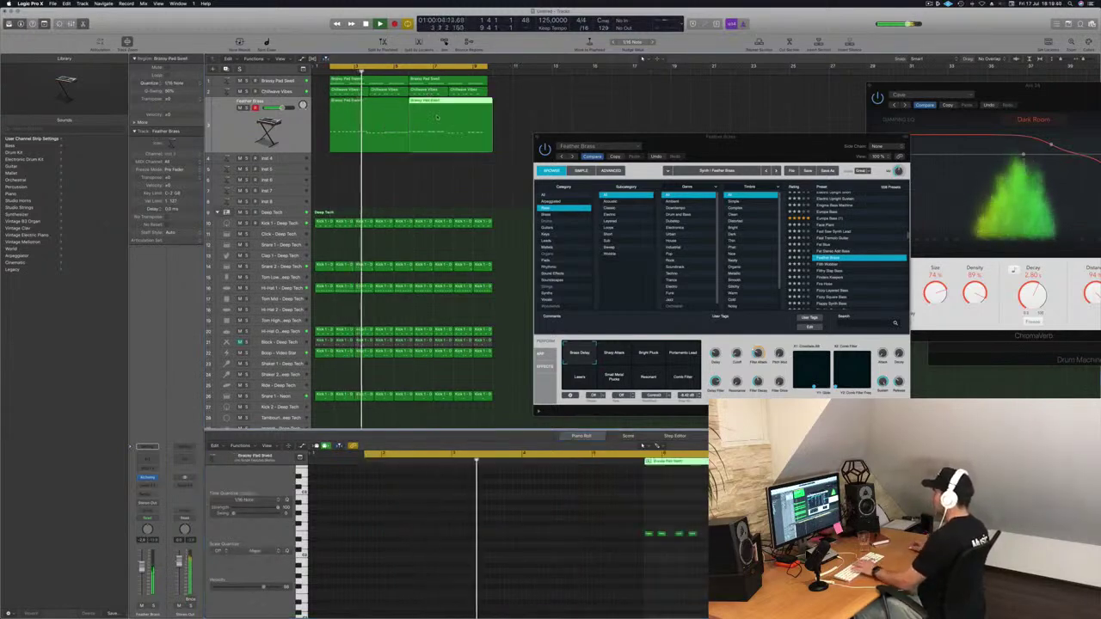
{"action": "key", "text": "Delete"}
{"action": "left_click_drag", "start_coordinate": [396, 114], "coordinate": [439, 108]}
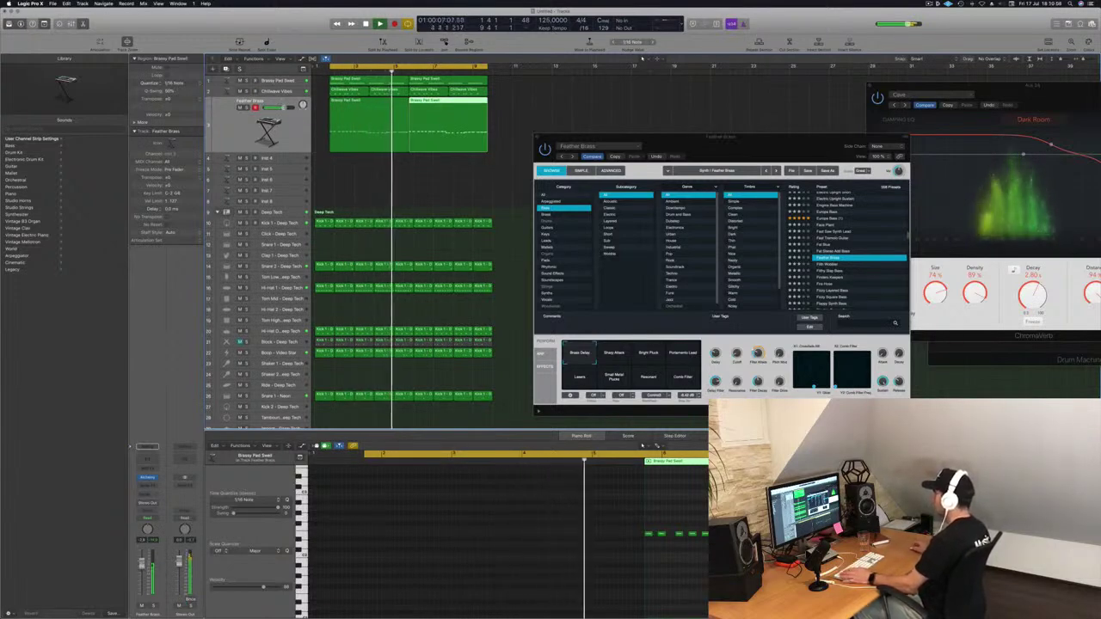
Replay the loop with the Chillwave Vibes track muted and move the Alchemy window slightly higher.
{"action": "left_click", "coordinate": [368, 126]}
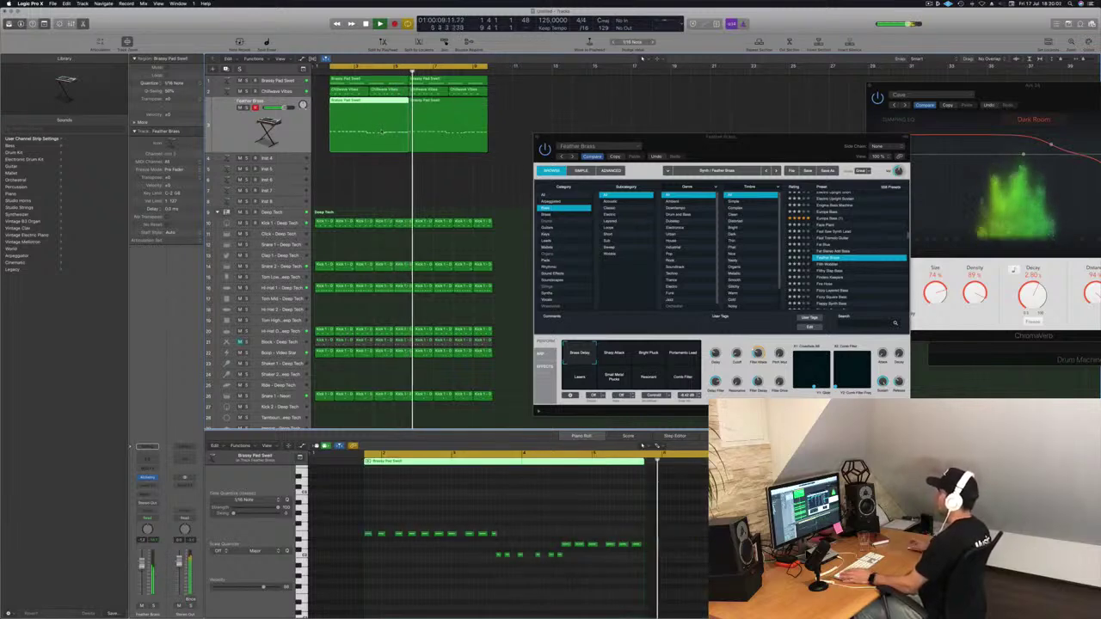
{"action": "key", "text": "Return"}
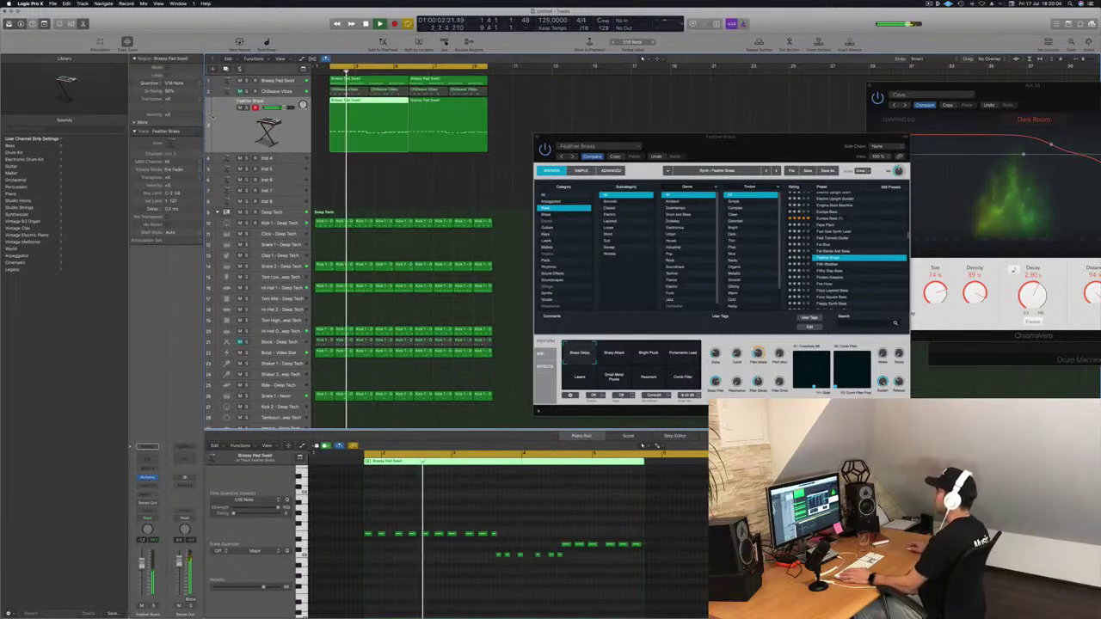
{"action": "left_click_drag", "start_coordinate": [672, 156], "coordinate": [716, 134]}
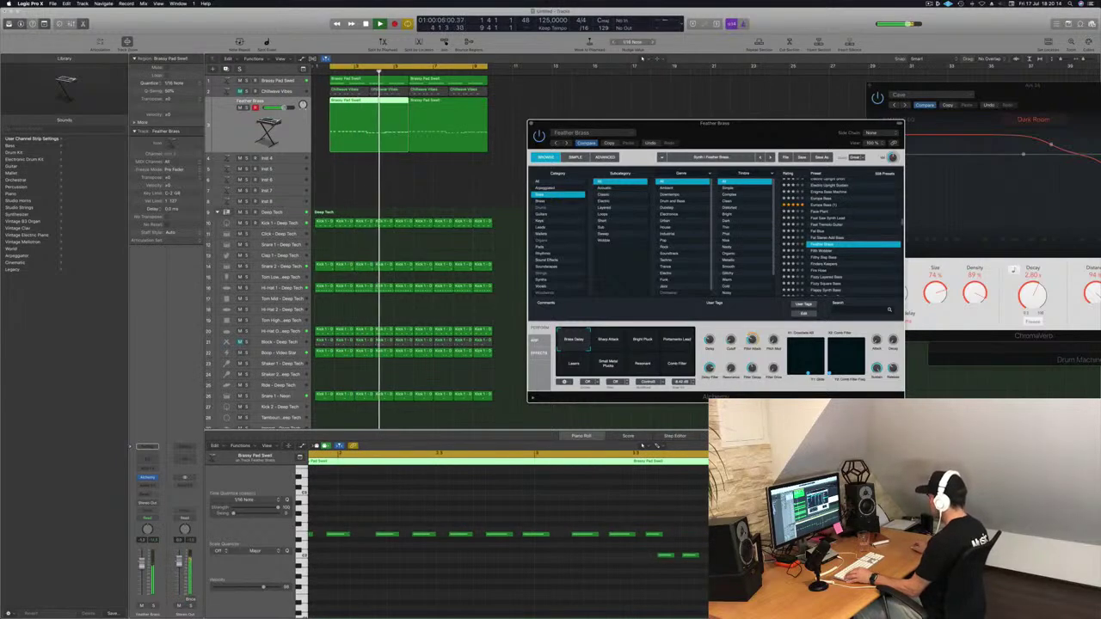
{"action": "key", "text": "space"}
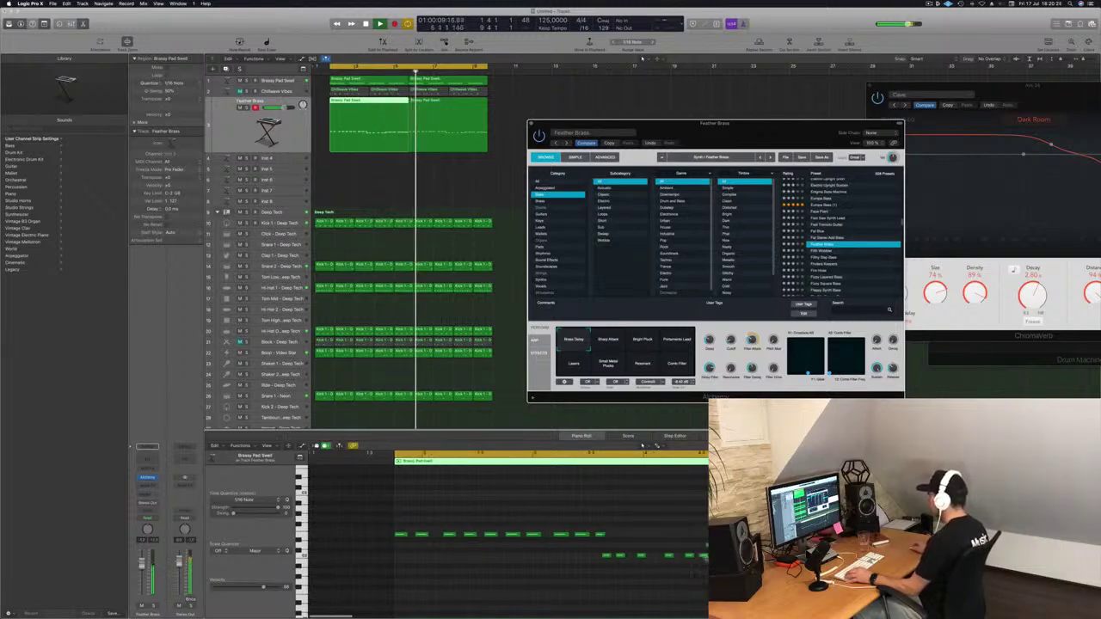
Shorten the last notes of the second and first note groups in the first bass region.
{"action": "left_click", "coordinate": [702, 556]}
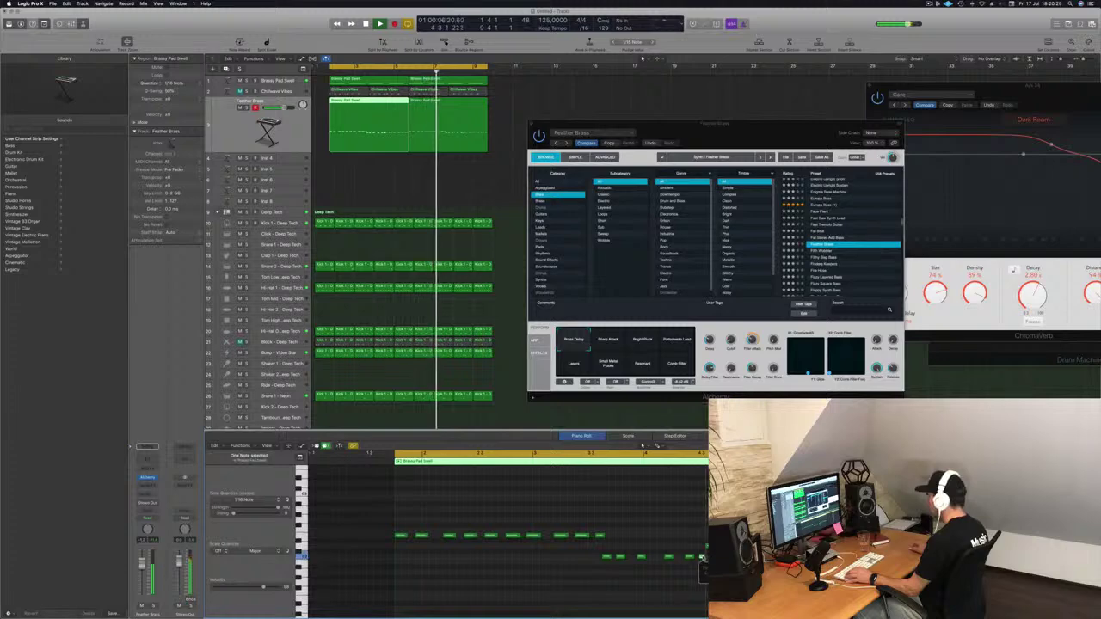
{"action": "key", "text": "super+Right"}
{"action": "key", "text": "super+Right"}
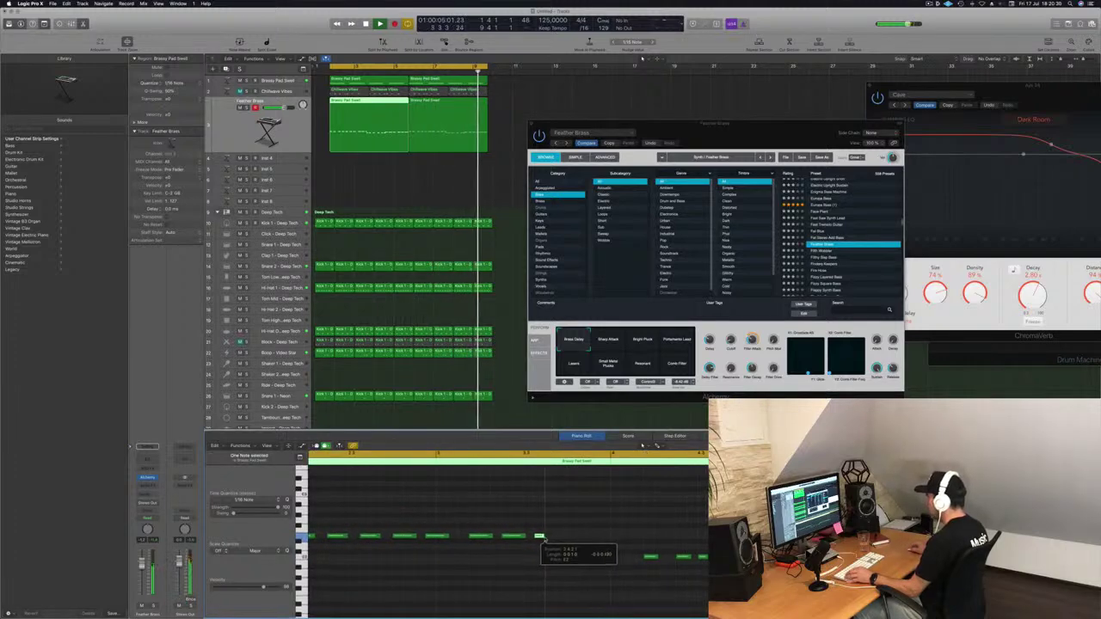
Delete the second Feather Brass region and loop the first region to the end of the cycle range.
{"action": "left_click", "coordinate": [430, 106]}
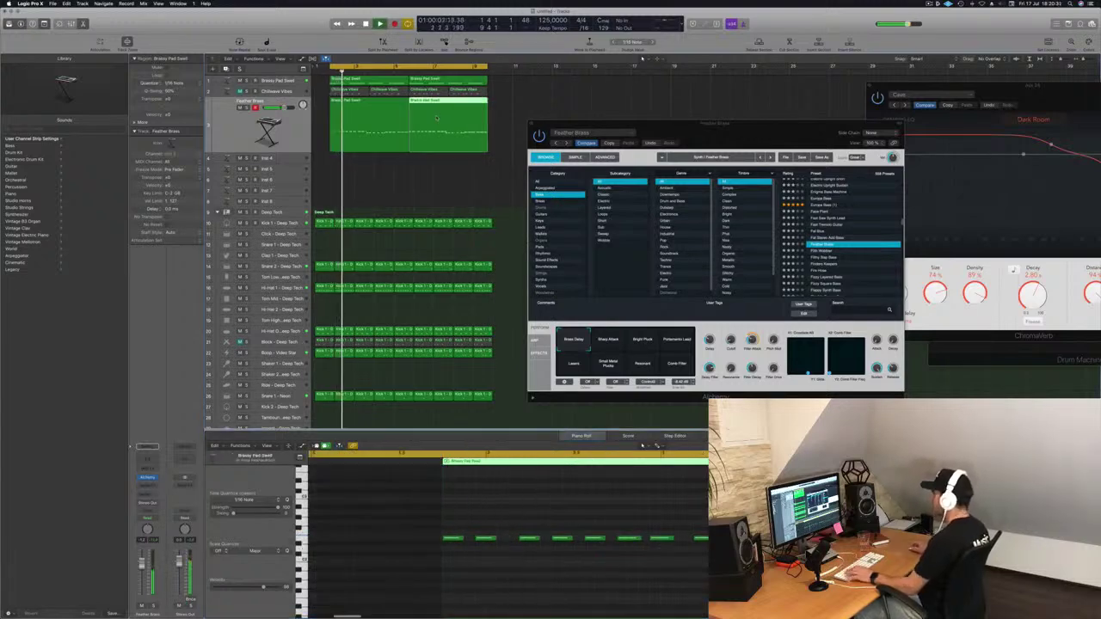
{"action": "key", "text": "Delete"}
{"action": "left_click", "coordinate": [372, 105]}
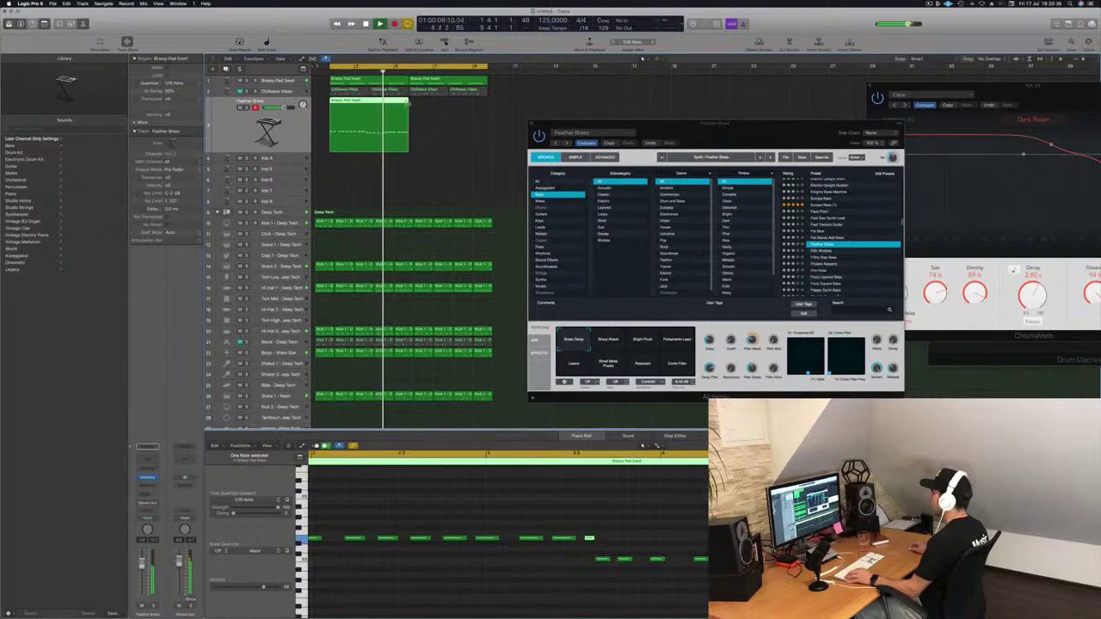
{"action": "left_click_drag", "start_coordinate": [409, 104], "coordinate": [488, 115]}
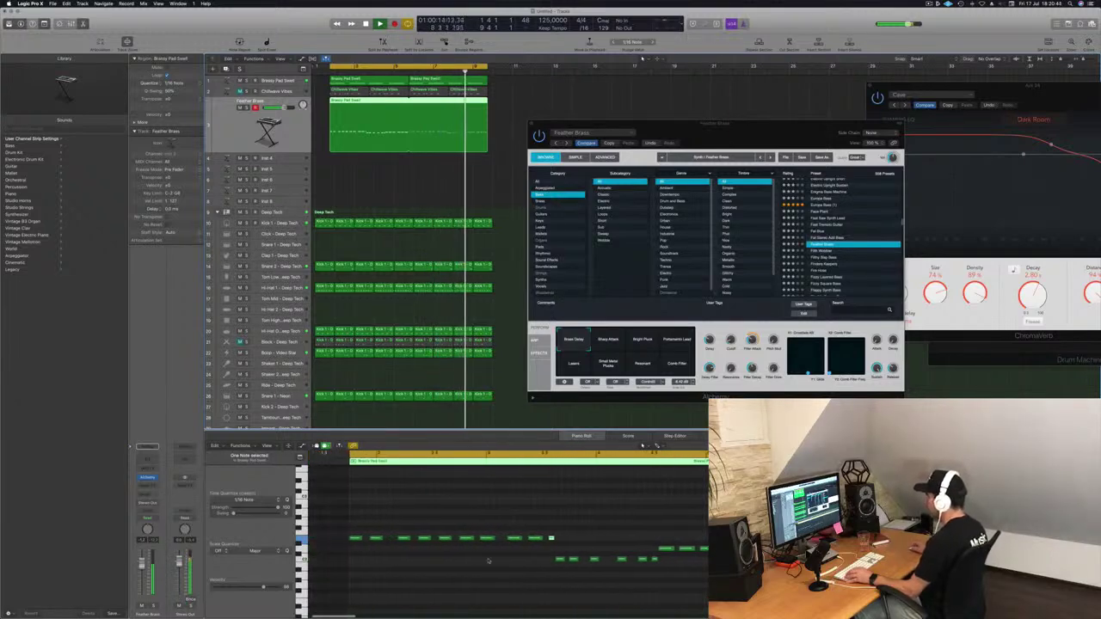
Listen through the looped bass line and restart playback from the beginning of the cycle.
{"action": "left_click", "coordinate": [455, 570]}
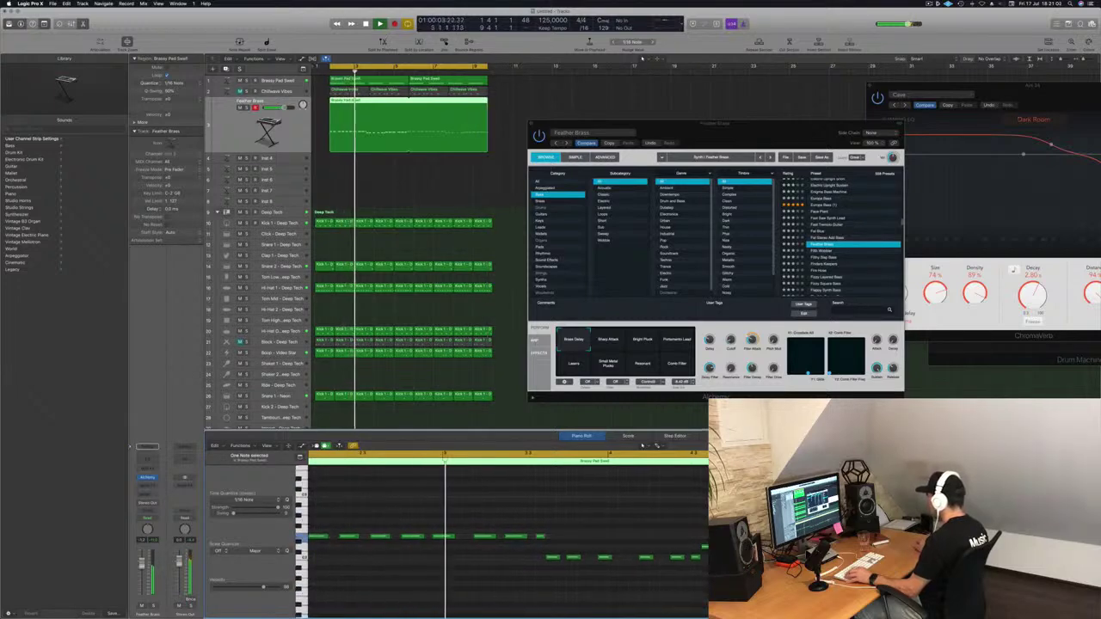
{"action": "key", "text": "super+Left"}
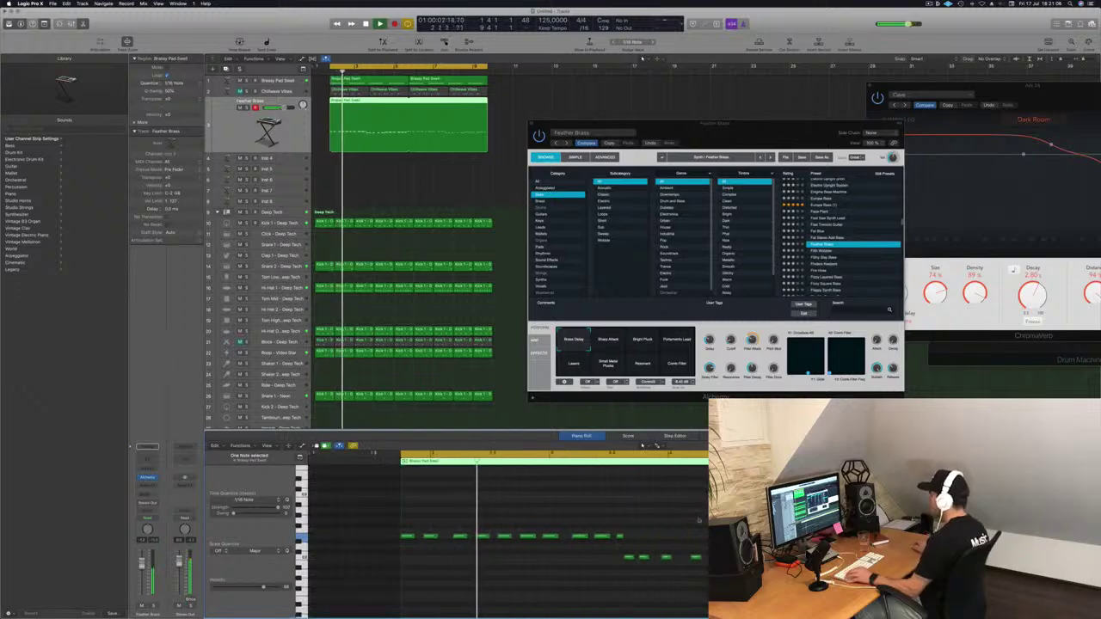
{"action": "left_click", "coordinate": [672, 519]}
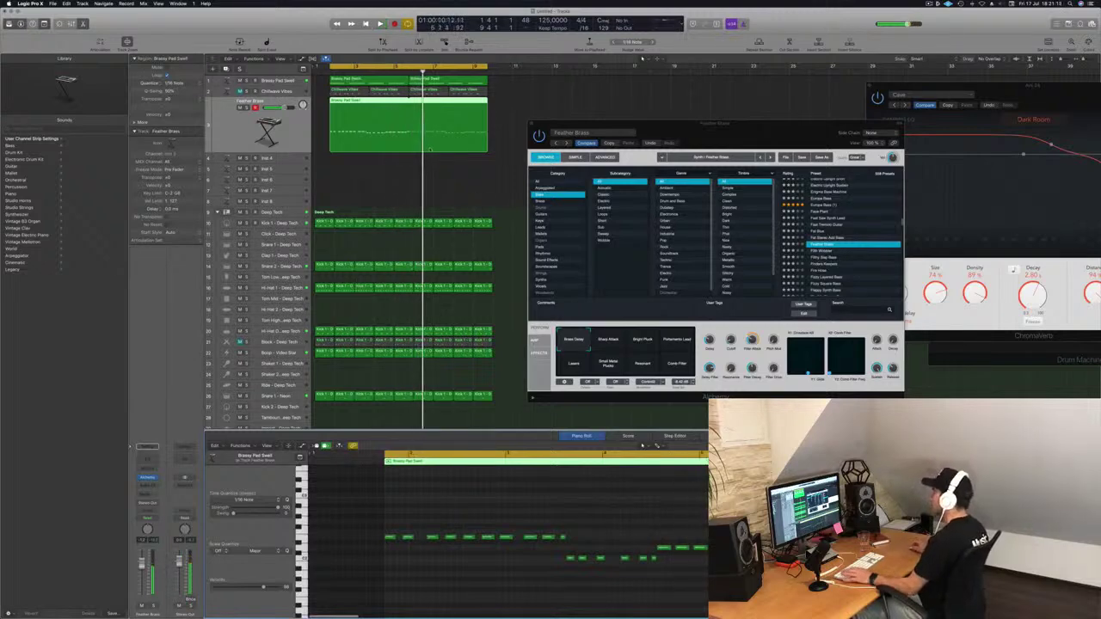
{"action": "key", "text": "Return"}
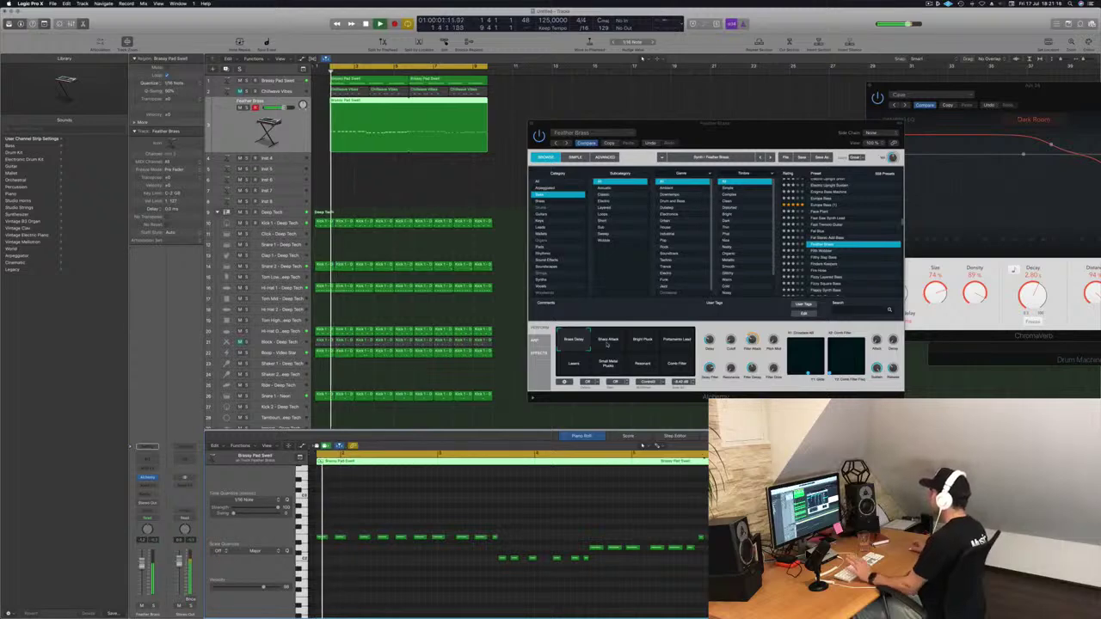
Audition Feather Brass variations such as Sharp Attack, Portamento Lead, Small Metal Plucks and Resonant, return to Brass Delay and close Alchemy.
{"action": "left_click", "coordinate": [607, 340]}
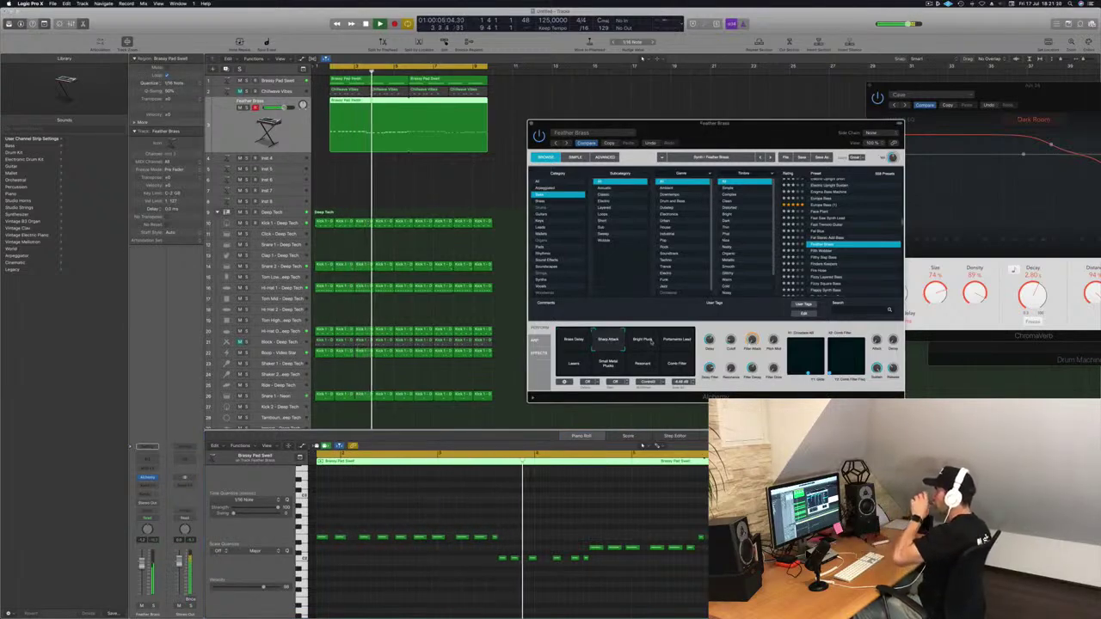
{"action": "left_click", "coordinate": [666, 337]}
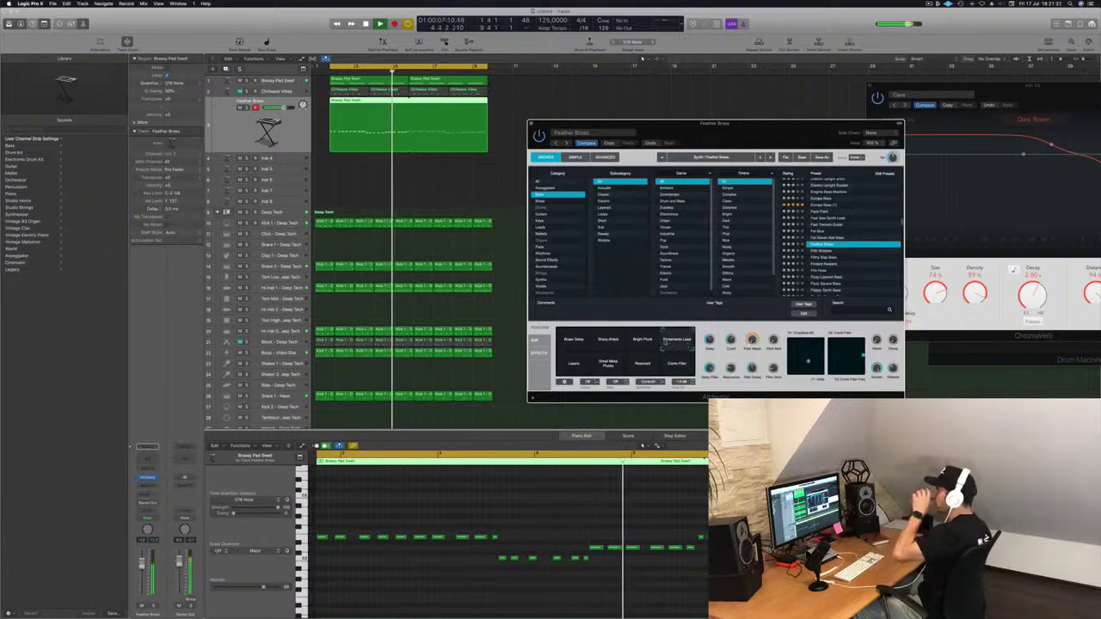
{"action": "left_click", "coordinate": [613, 366]}
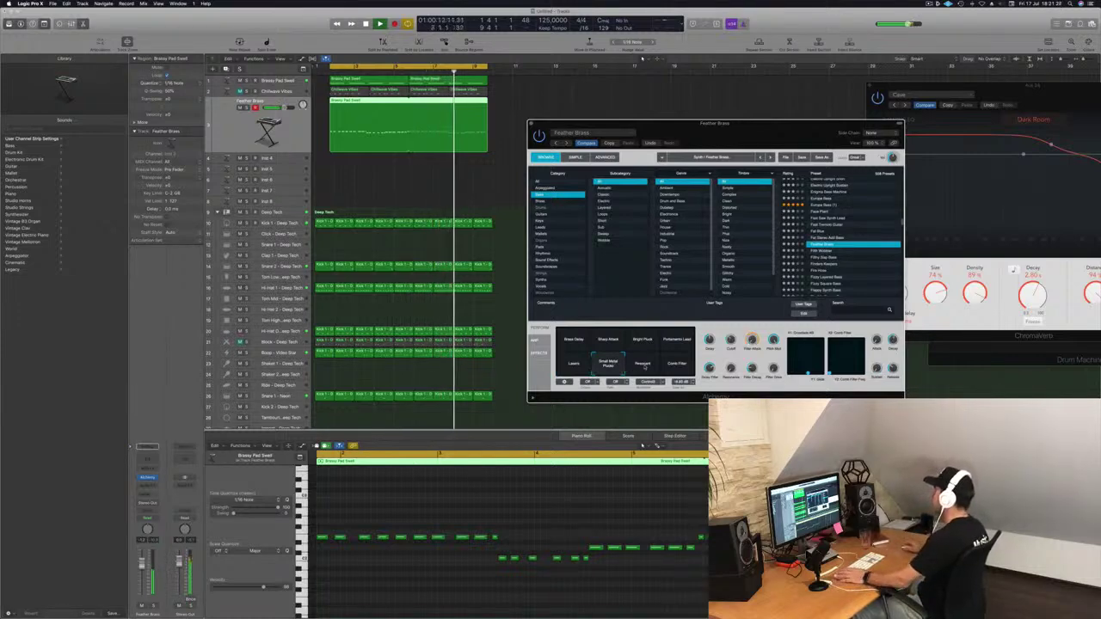
{"action": "left_click", "coordinate": [644, 366]}
{"action": "left_click", "coordinate": [672, 363]}
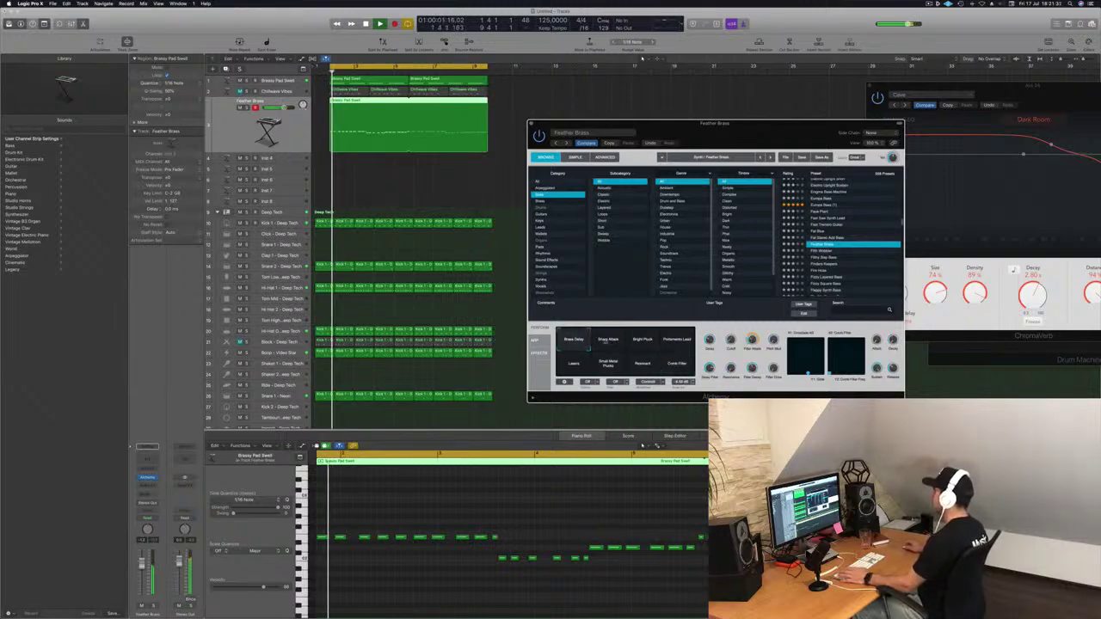
{"action": "left_click", "coordinate": [607, 341]}
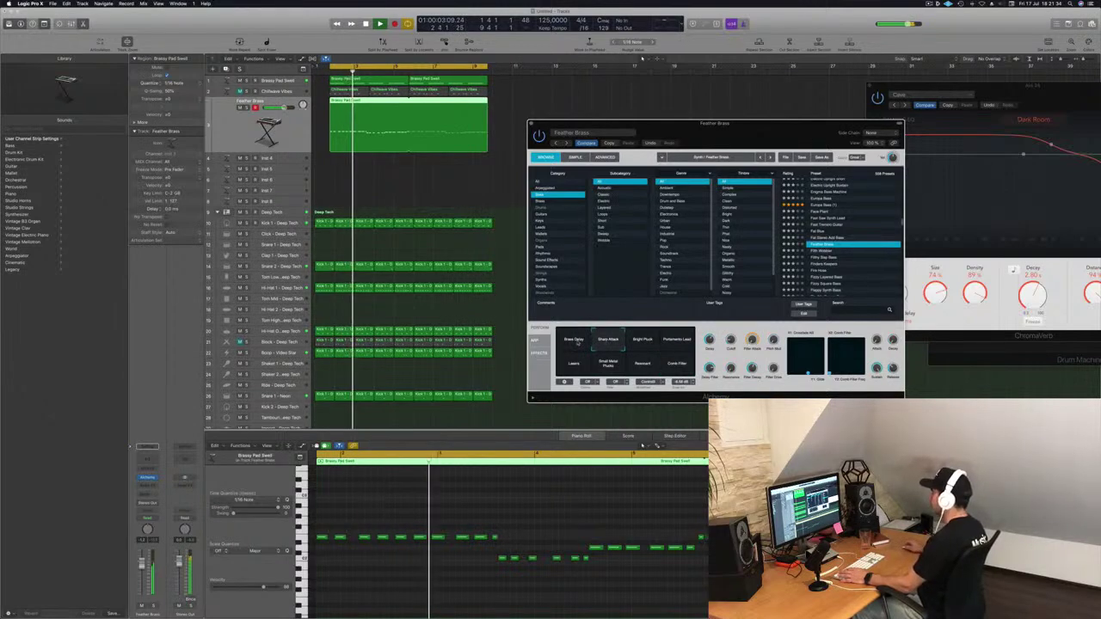
{"action": "left_click", "coordinate": [574, 341]}
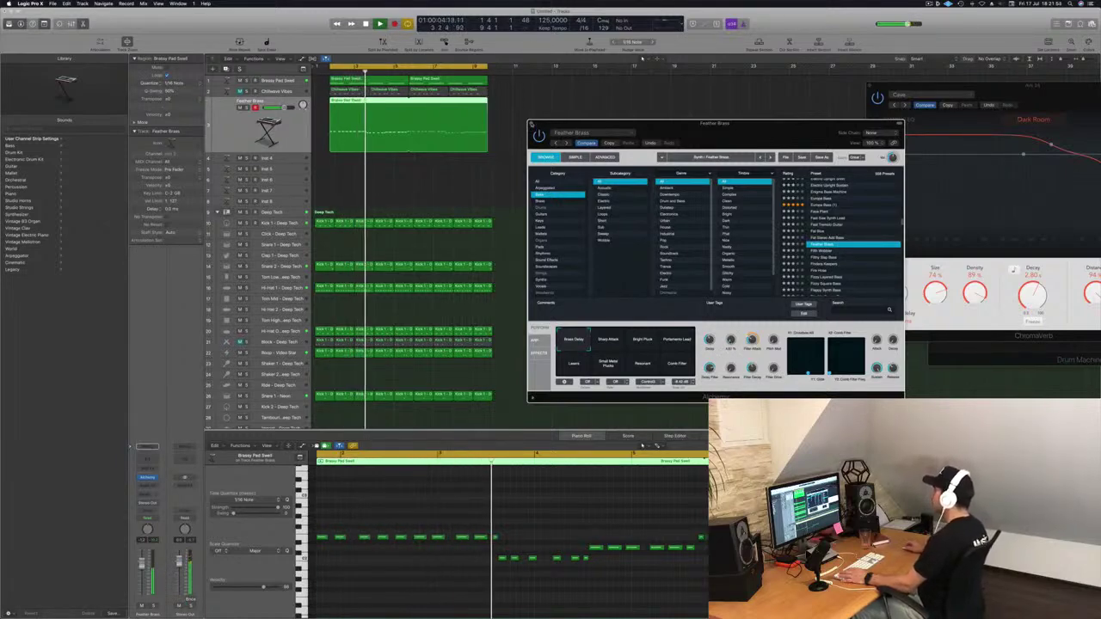
{"action": "left_click", "coordinate": [531, 124]}
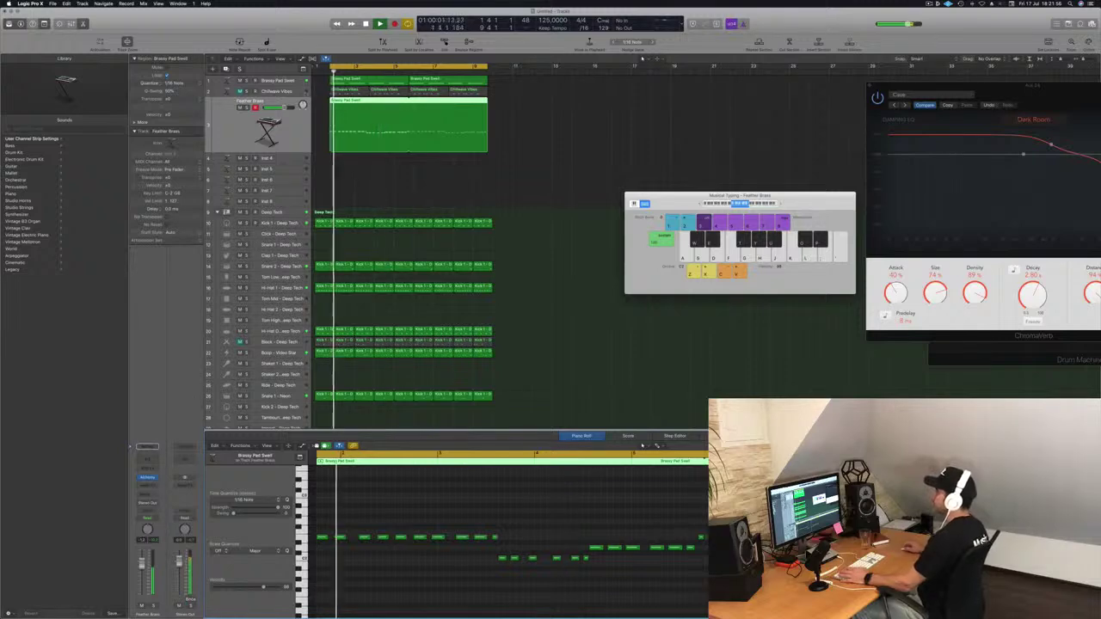
Unmute the Chillwave Vibes track and add a Channel EQ with a 24 dB/Oct low cut at 320 Hz.
{"action": "key", "text": "Up"}
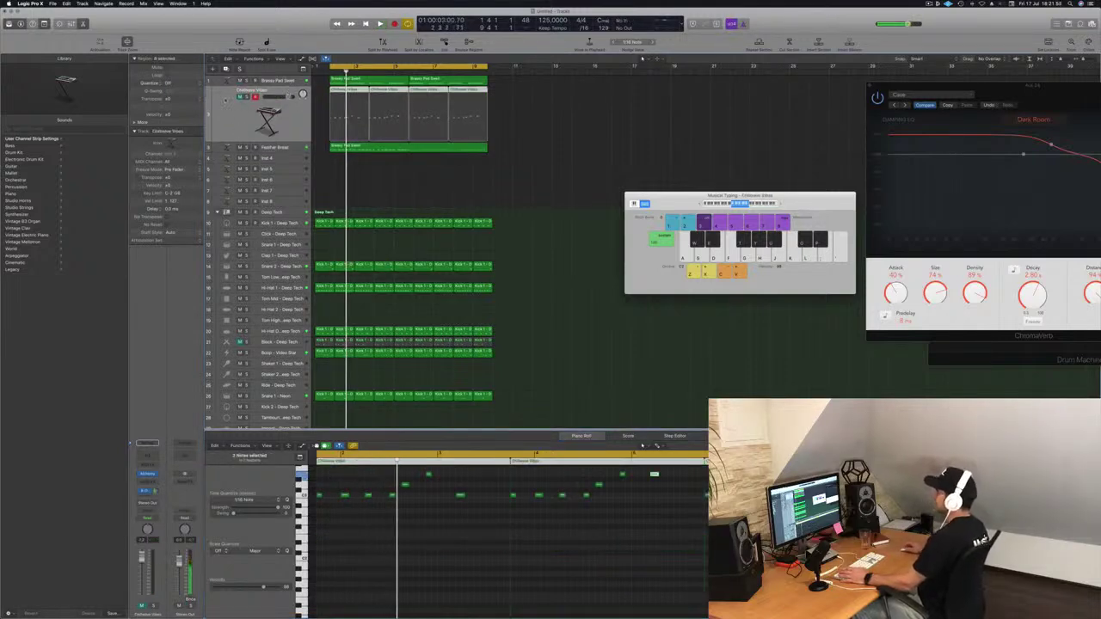
{"action": "left_click", "coordinate": [240, 98]}
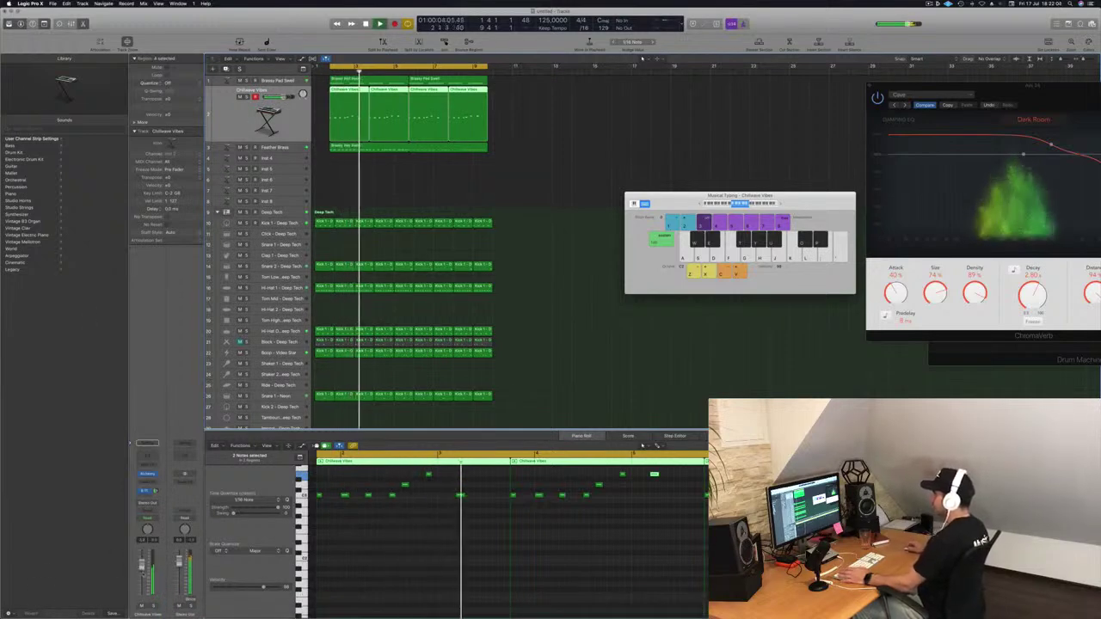
{"action": "left_click", "coordinate": [151, 458]}
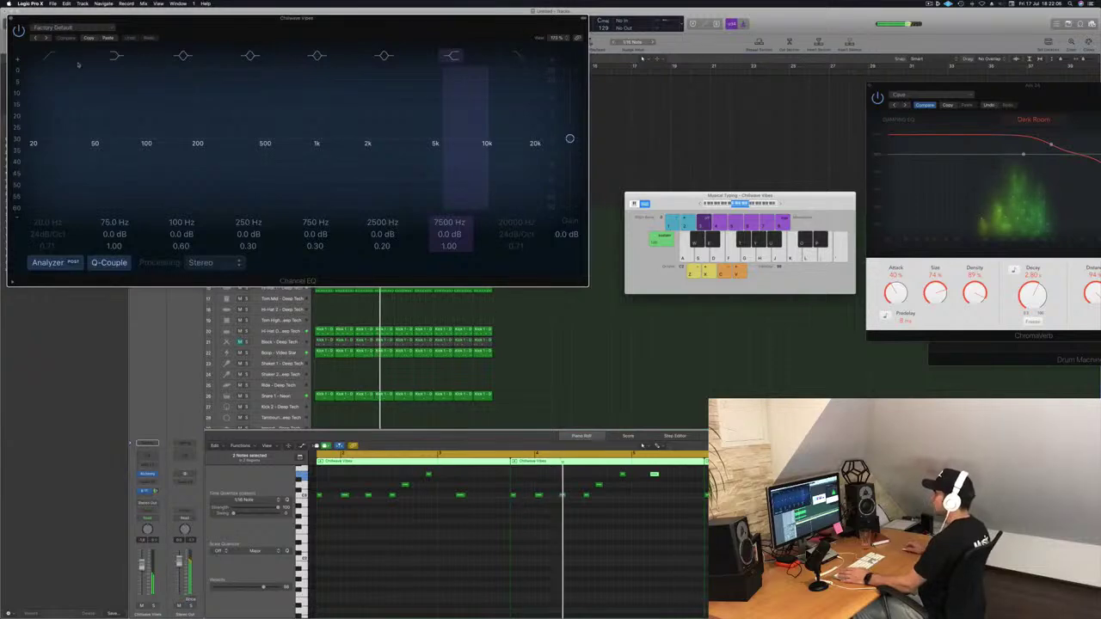
{"action": "left_click", "coordinate": [51, 58]}
{"action": "left_click_drag", "start_coordinate": [66, 135], "coordinate": [271, 134]}
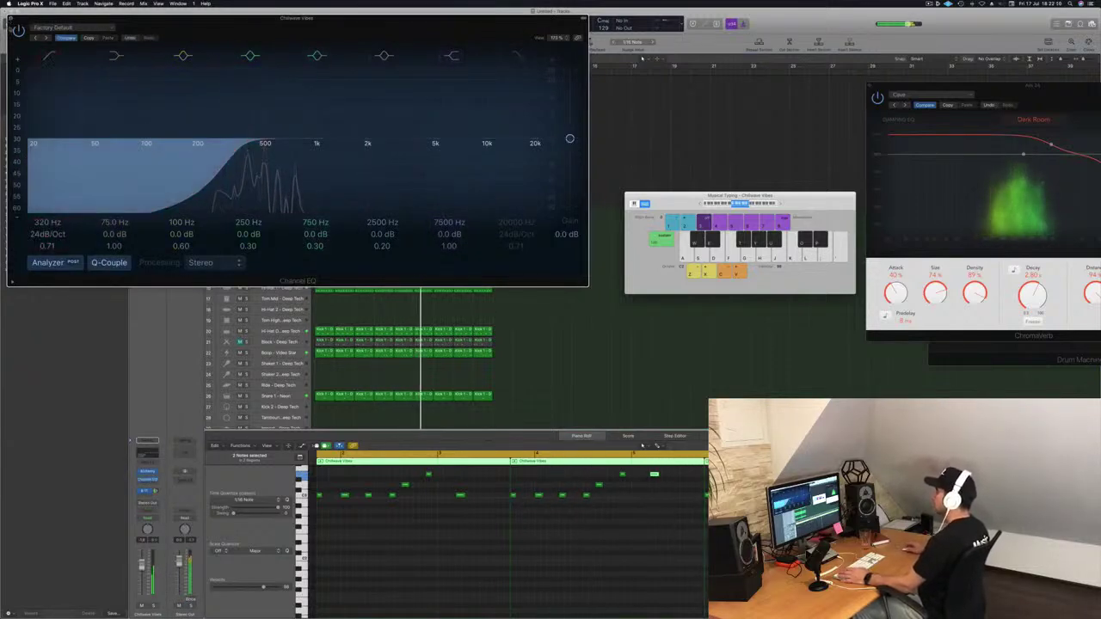
{"action": "key", "text": "super+w"}
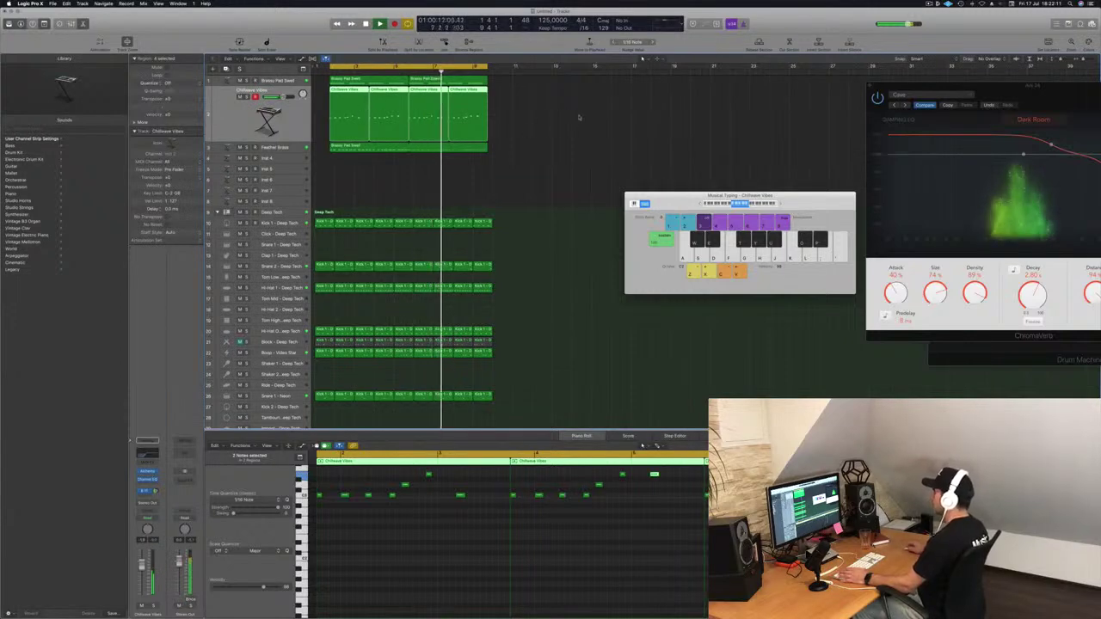
Replace the last three Chillwave Vibes regions with a single copy of the first region placed directly after it.
{"action": "left_click_drag", "start_coordinate": [579, 117], "coordinate": [394, 116]}
{"action": "key", "text": "Delete"}
{"action": "left_click", "coordinate": [344, 92]}
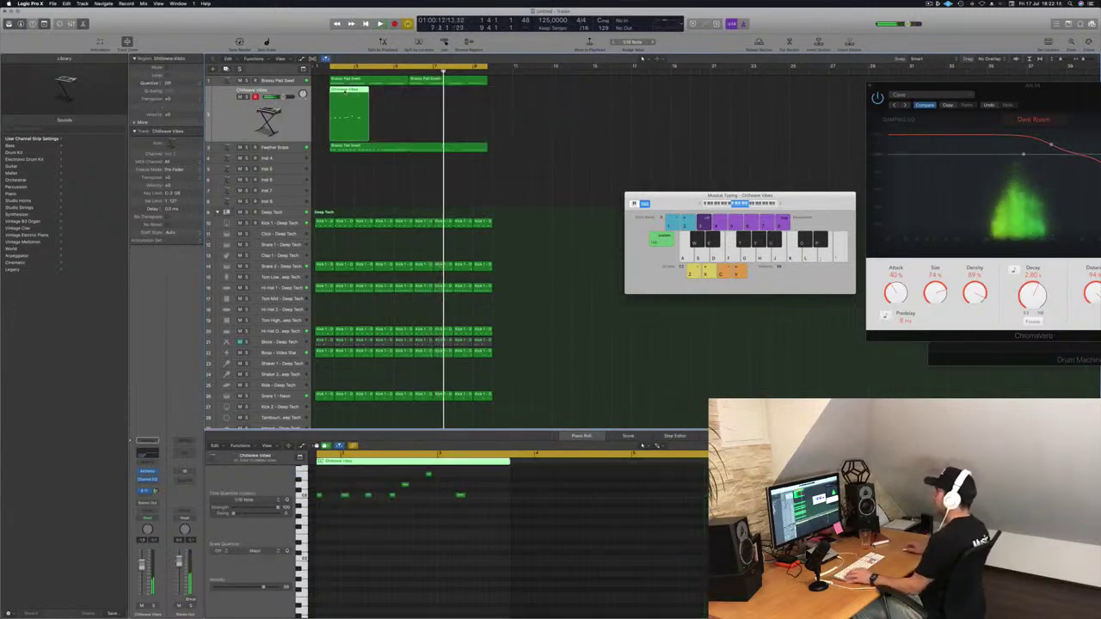
{"action": "left_click_drag", "start_coordinate": [345, 91], "coordinate": [370, 94]}
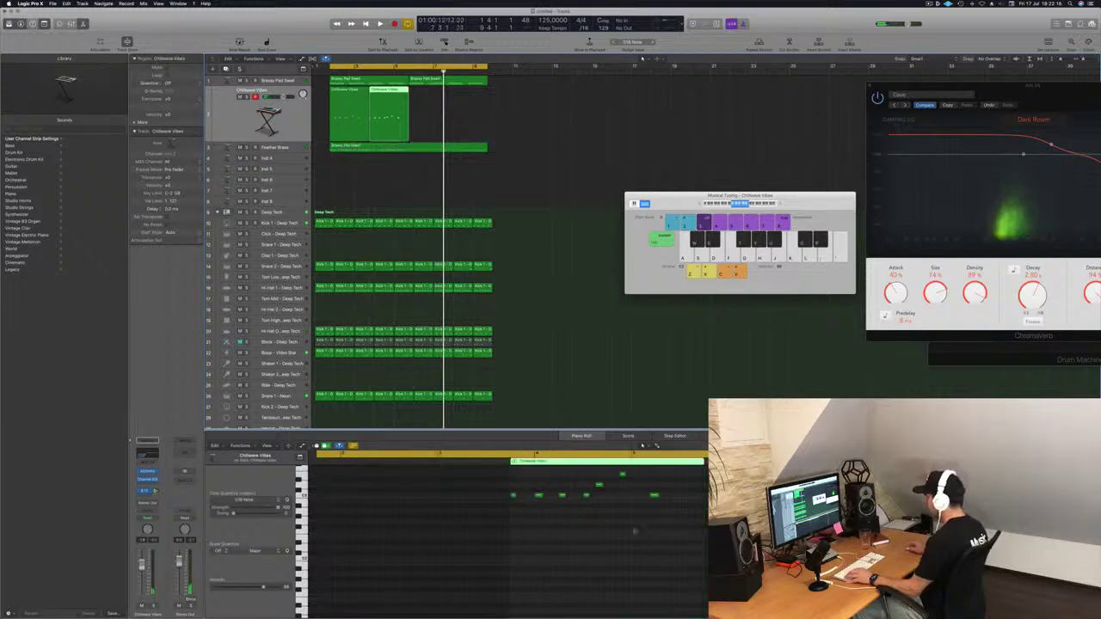
Swap the pitches of the second Chillwave Vibes region's fifth and sixth notes and copy both regions into the rest of the loop.
{"action": "left_click", "coordinate": [626, 512]}
{"action": "scroll", "coordinate": [605, 527], "scroll_direction": "up", "scroll_amount": 1}
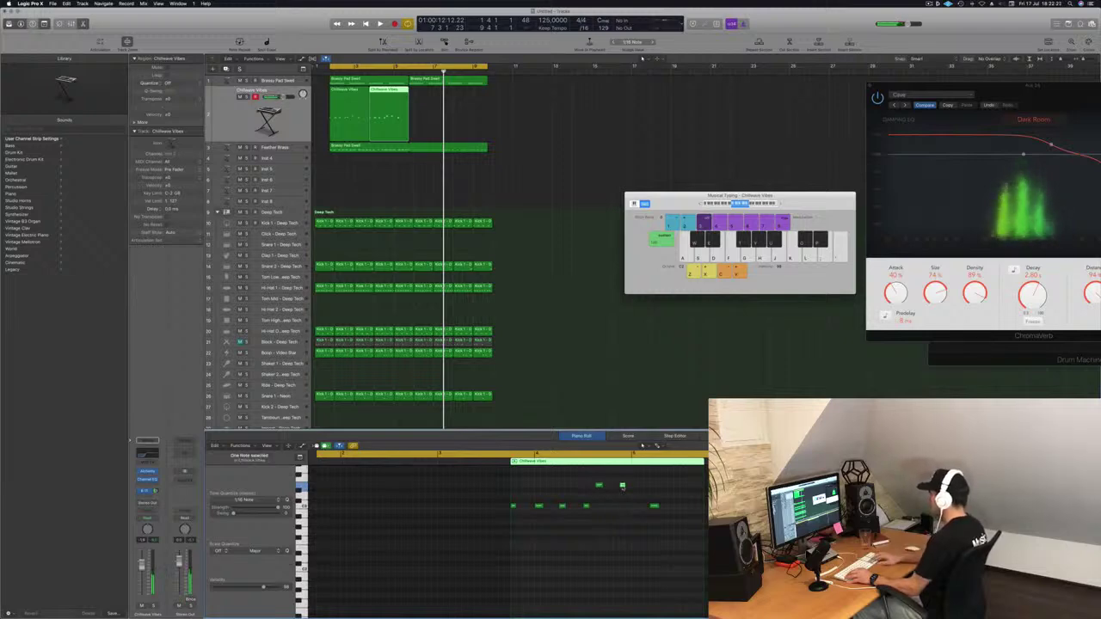
{"action": "key", "text": "space"}
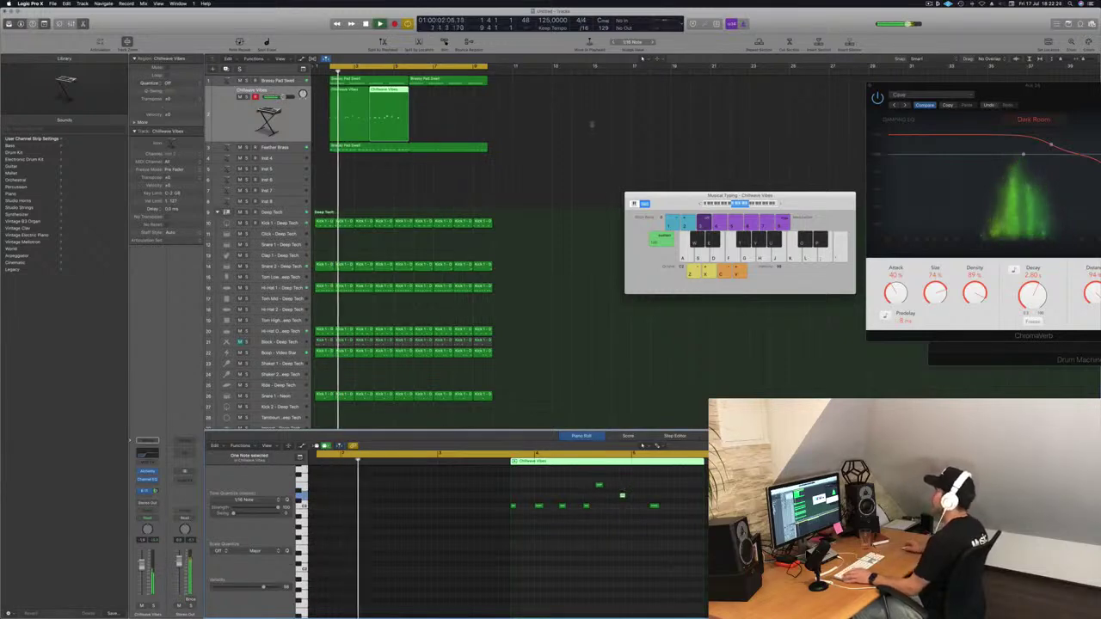
{"action": "left_click_drag", "start_coordinate": [343, 101], "coordinate": [438, 99]}
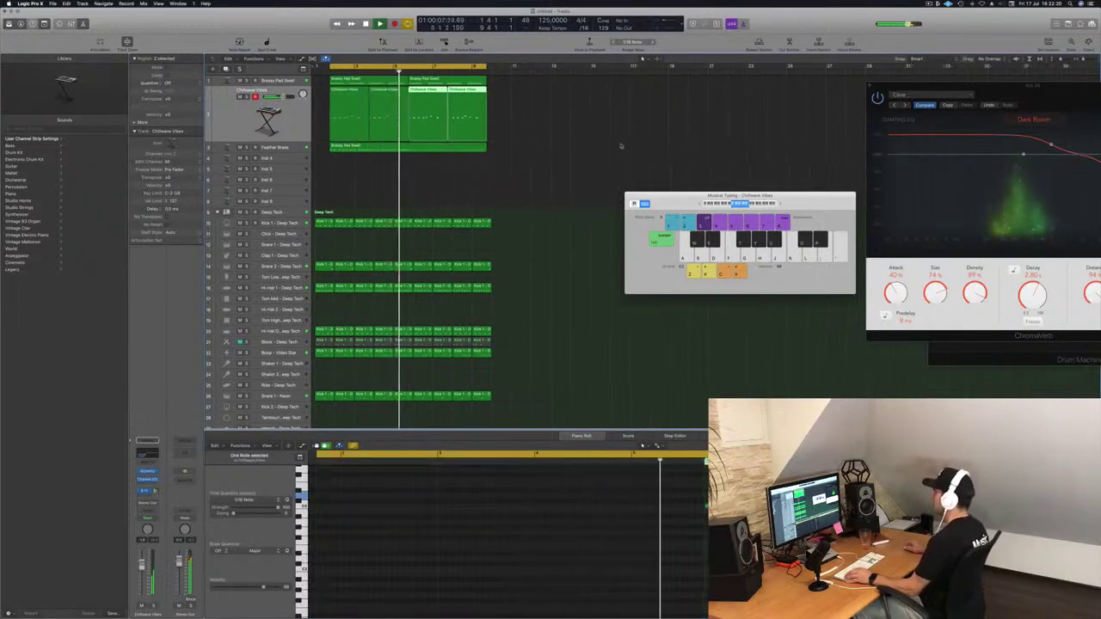
{"action": "key", "text": "super+Left"}
Delete the second Chillwave Vibes region's last note and replace the third and fourth regions with fresh copies of the first two.
{"action": "left_click", "coordinate": [379, 90]}
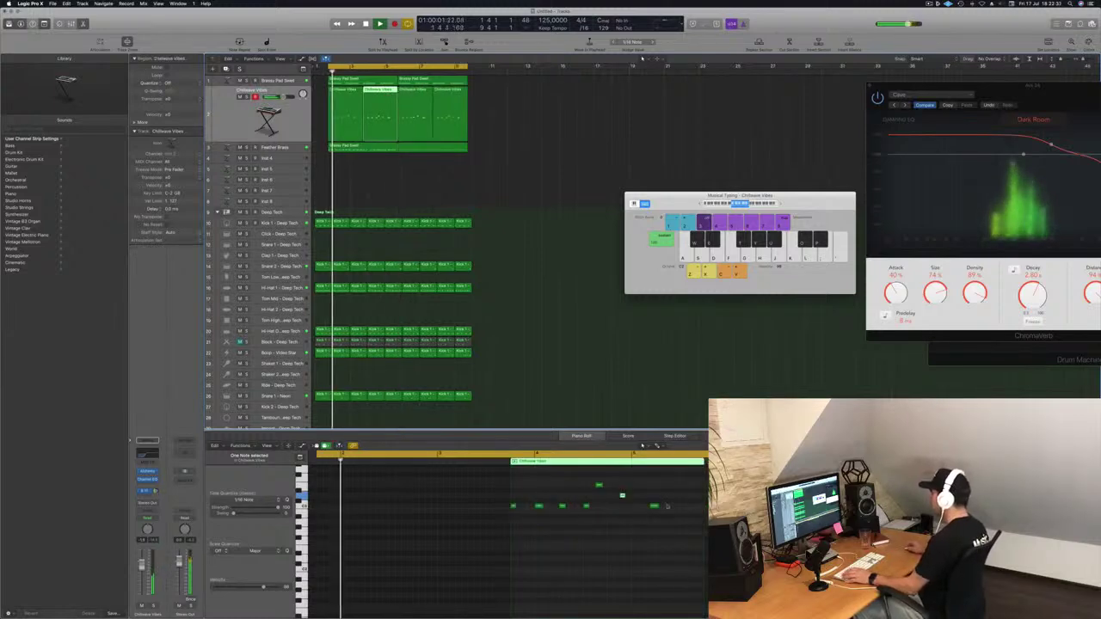
{"action": "key", "text": "Delete"}
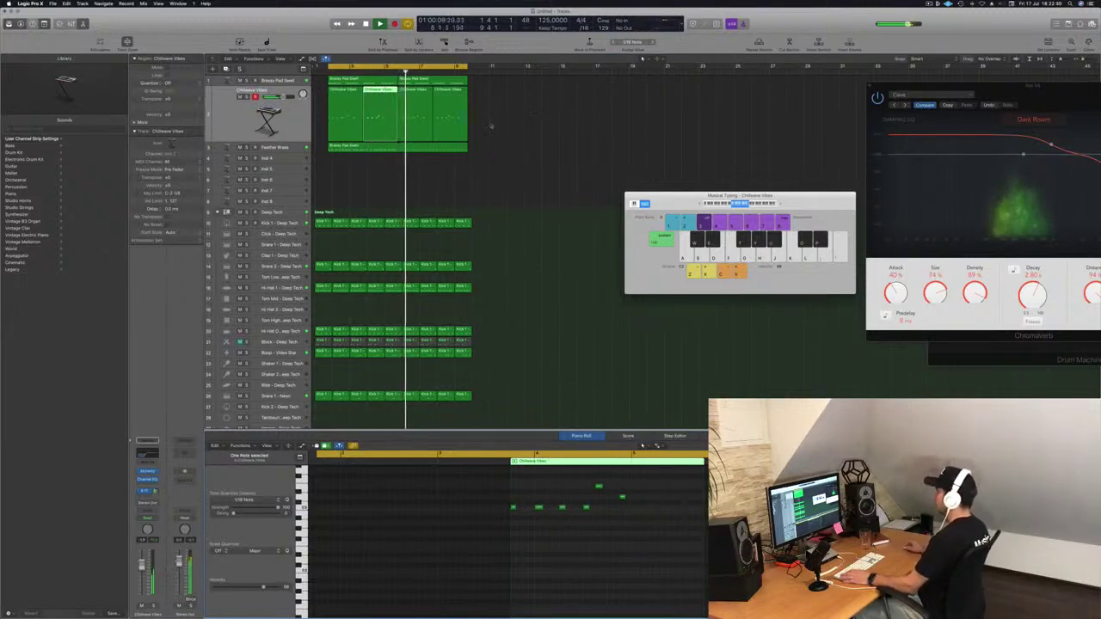
{"action": "left_click_drag", "start_coordinate": [533, 108], "coordinate": [411, 96]}
{"action": "key", "text": "BackSpace"}
{"action": "key", "text": "Return"}
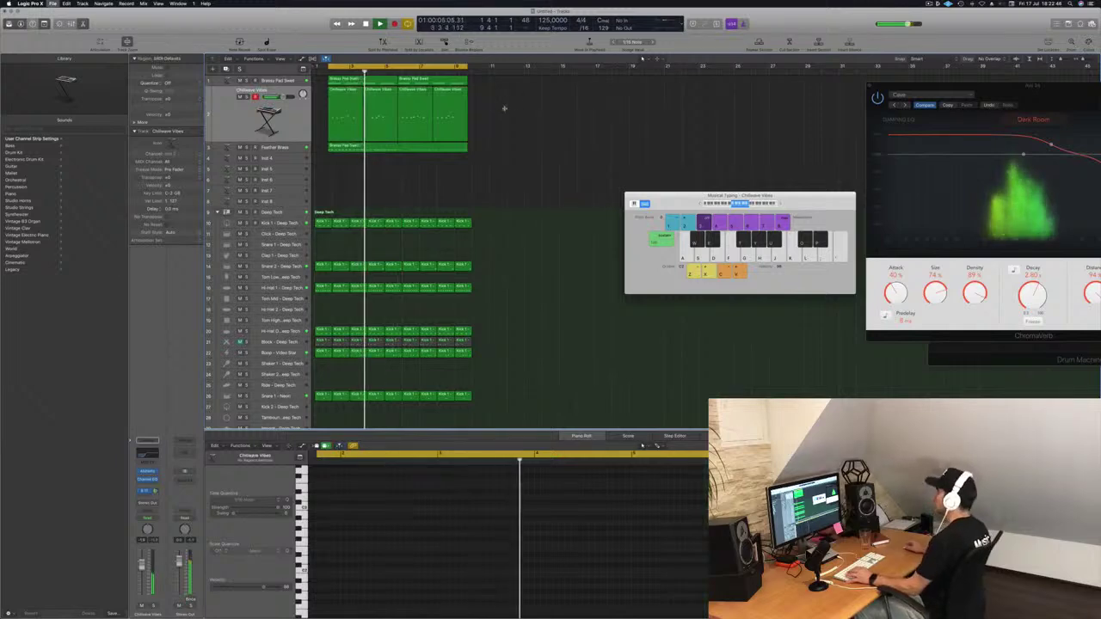
Save the project as EPISODE 117 GUYS in the Logic folder, organised as a package.
{"action": "key", "text": "super+s"}
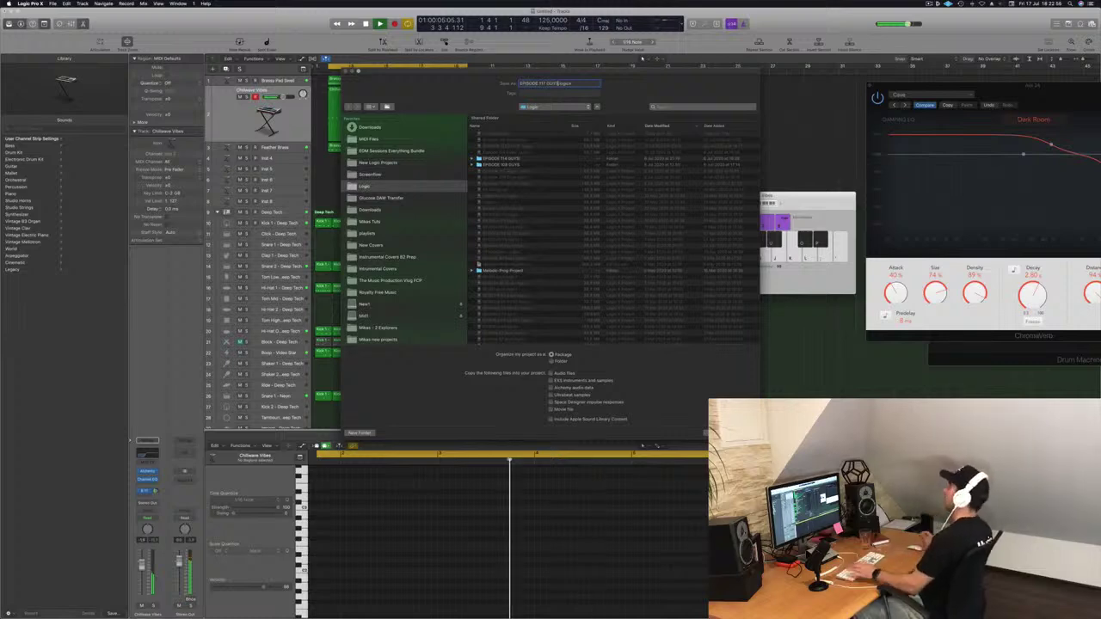
{"action": "key", "text": "Return"}
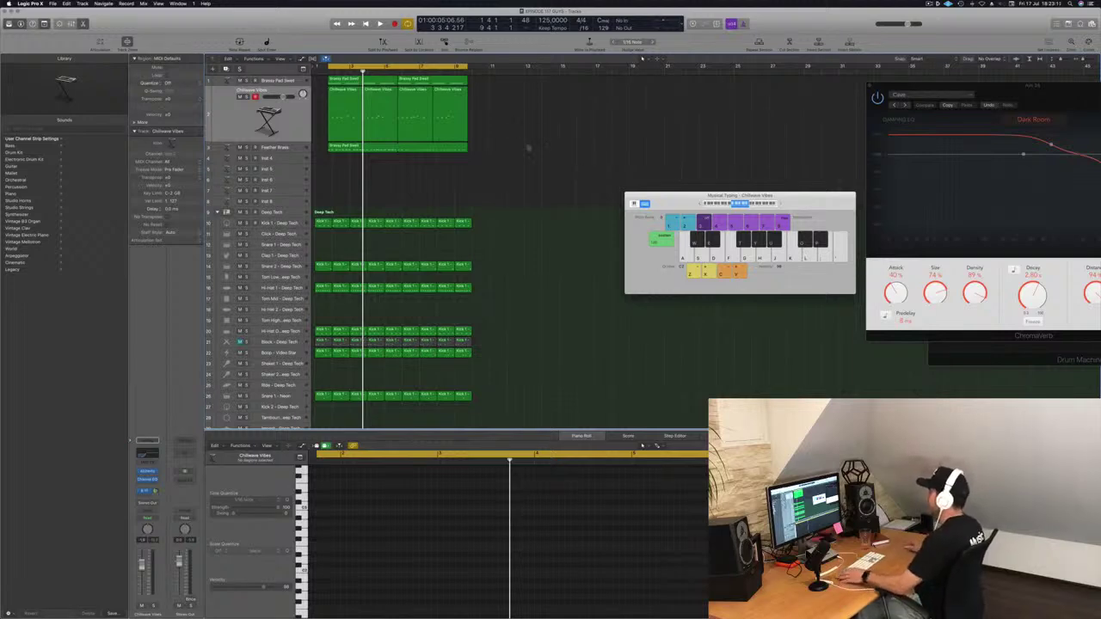
Replay the loop with all parts and select the Feather Brass track while listening to the bass line.
{"action": "key", "text": "space"}
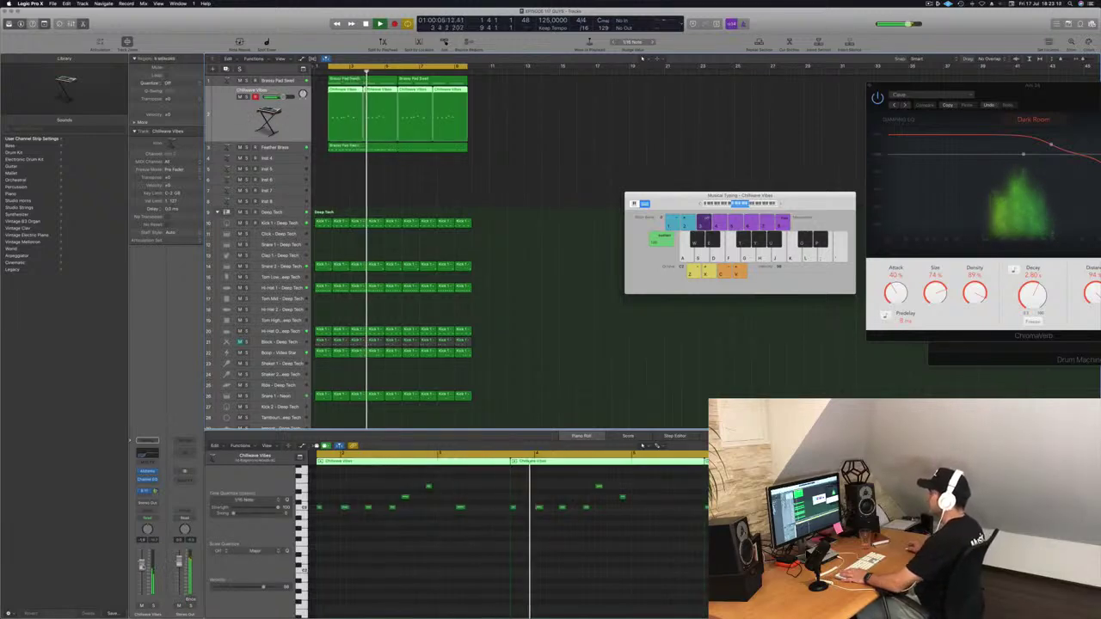
{"action": "key", "text": "space"}
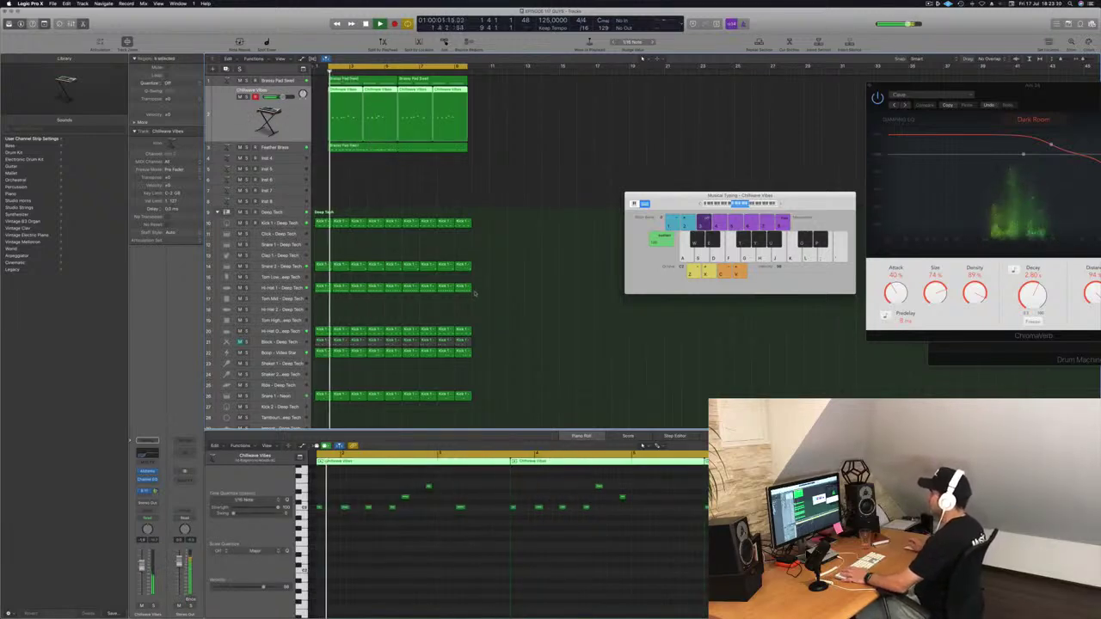
{"action": "left_click", "coordinate": [543, 184]}
{"action": "left_click", "coordinate": [290, 147]}
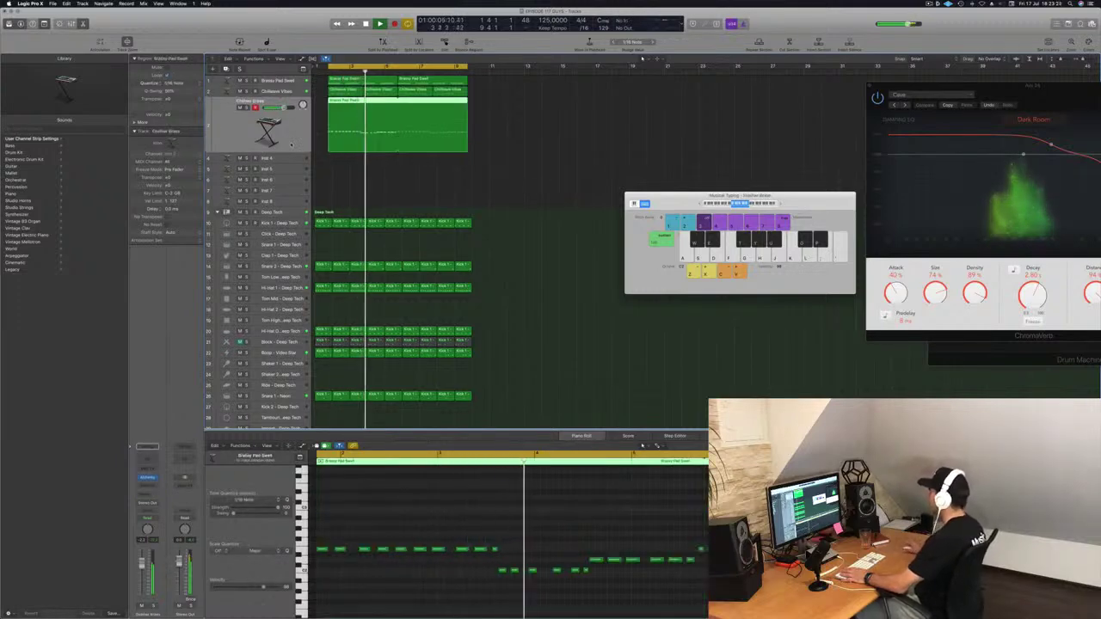
{"action": "left_click", "coordinate": [529, 172]}
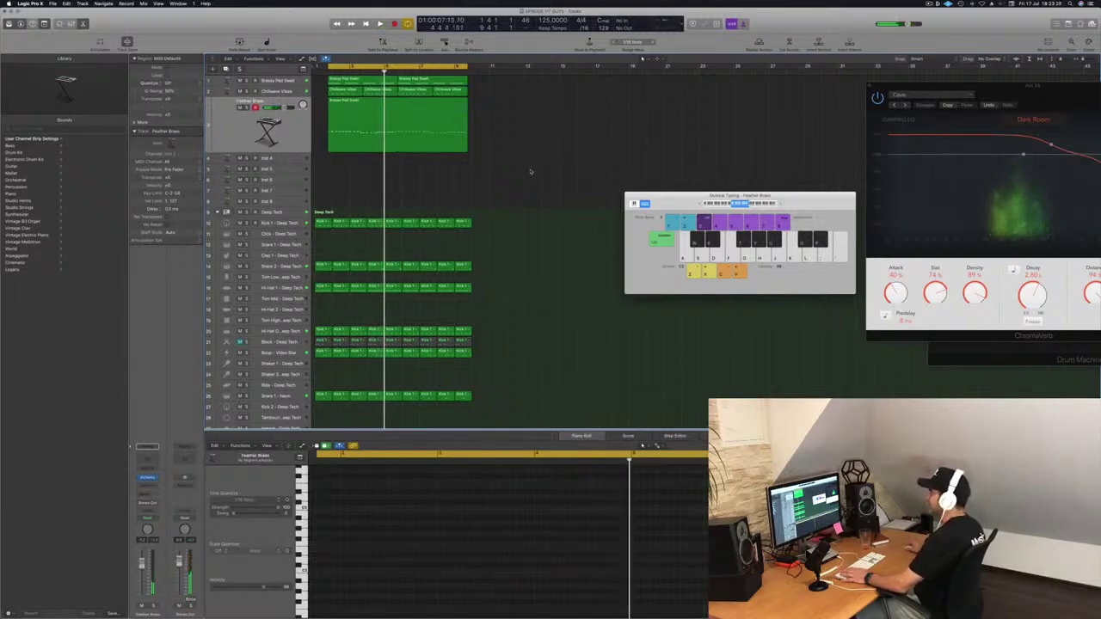
{"action": "left_click", "coordinate": [259, 138]}
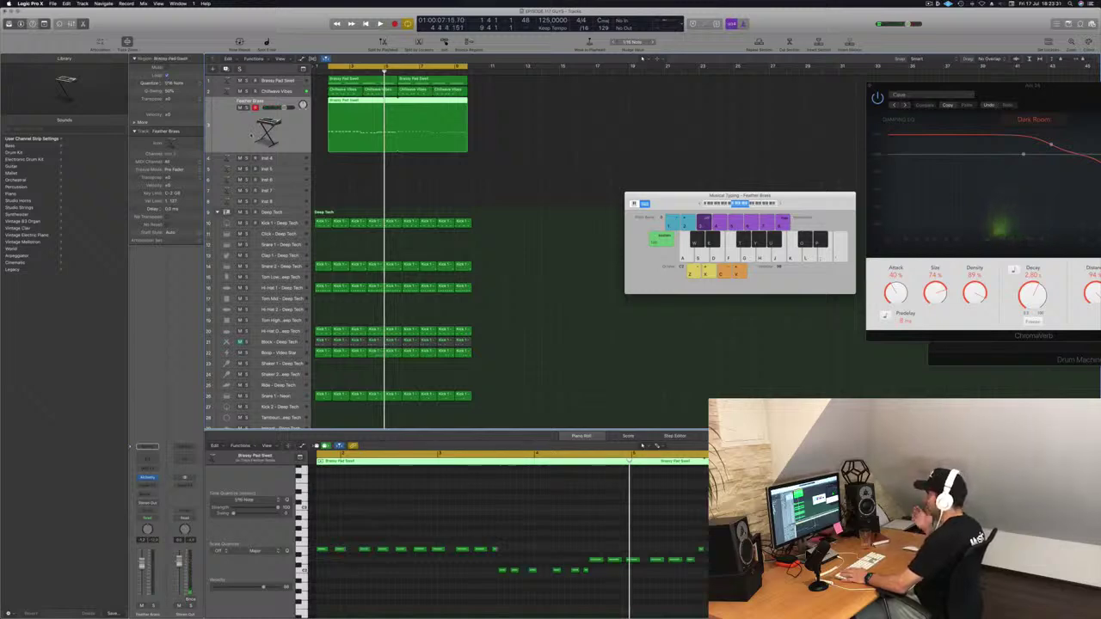
{"action": "key", "text": "space"}
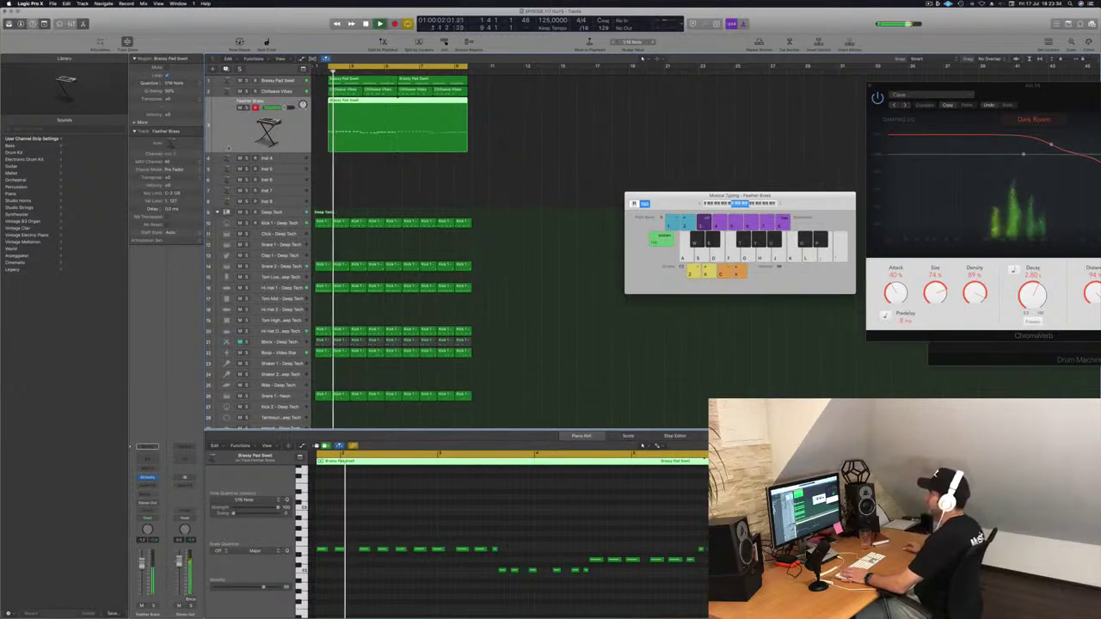
Open Alchemy on the Inst 4 track and copy the first Brassy Pad Swell region onto that track.
{"action": "left_click", "coordinate": [279, 159]}
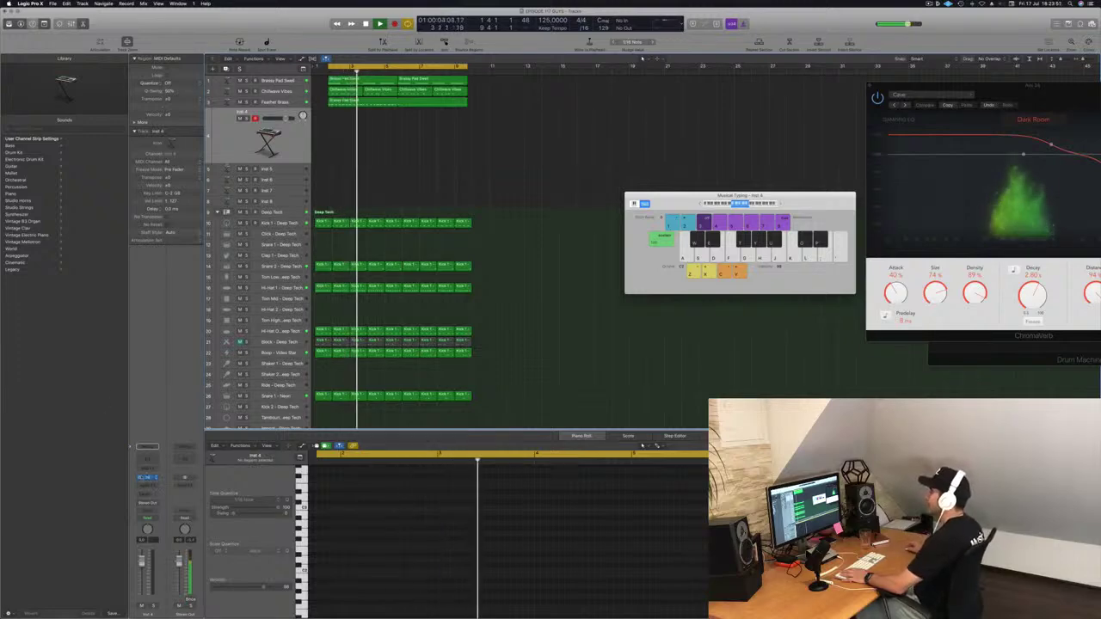
{"action": "left_click", "coordinate": [147, 478]}
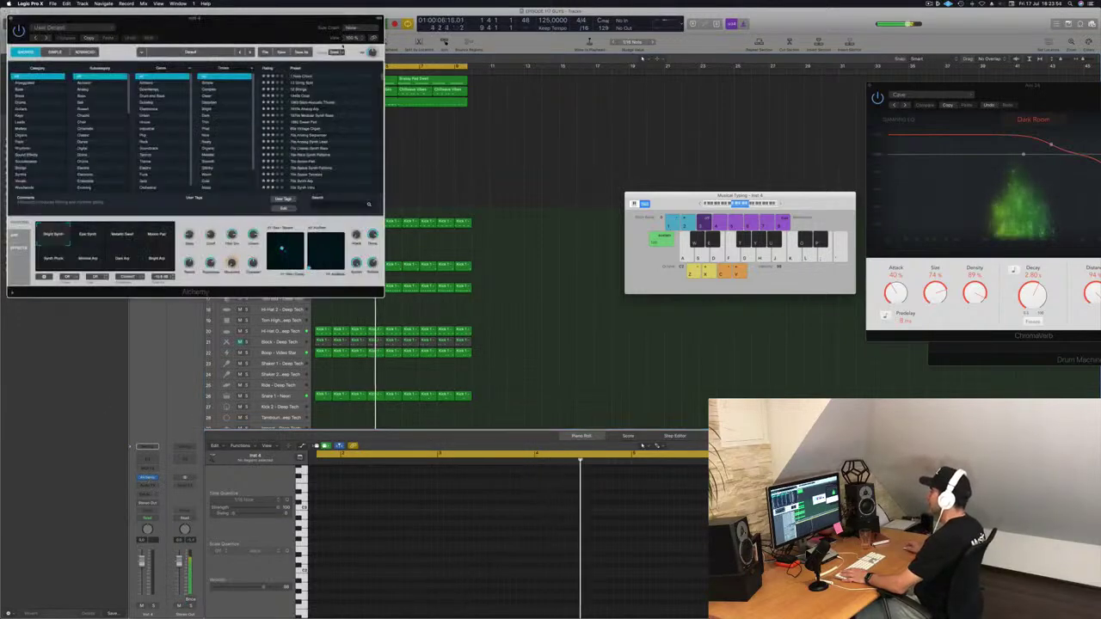
{"action": "left_click_drag", "start_coordinate": [273, 35], "coordinate": [840, 138]}
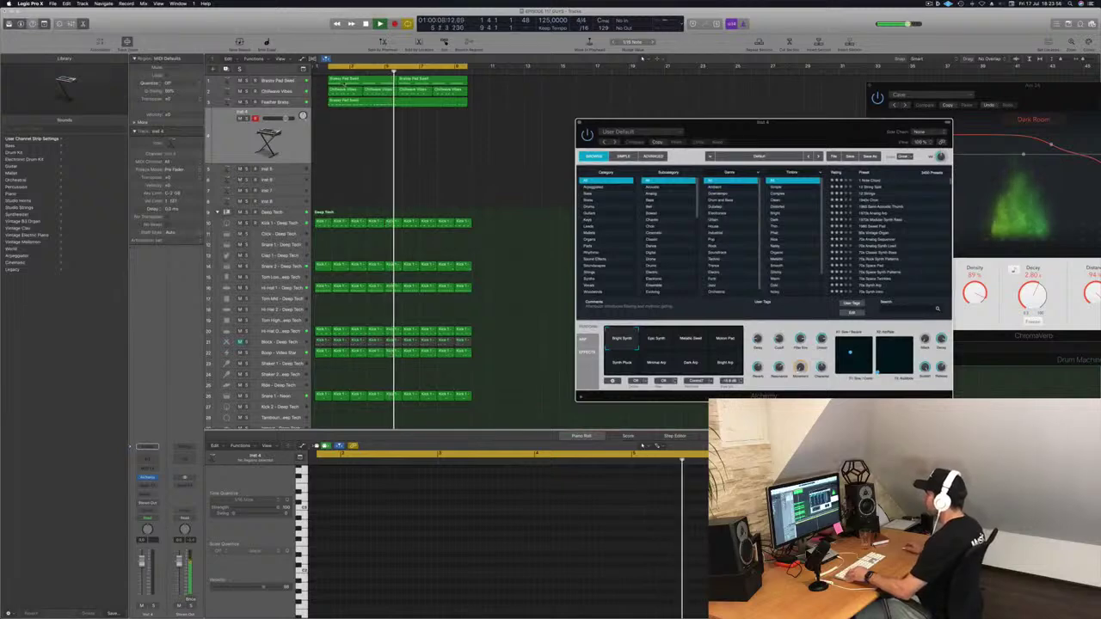
{"action": "left_click", "coordinate": [361, 81]}
{"action": "left_click_drag", "start_coordinate": [346, 81], "coordinate": [342, 122]}
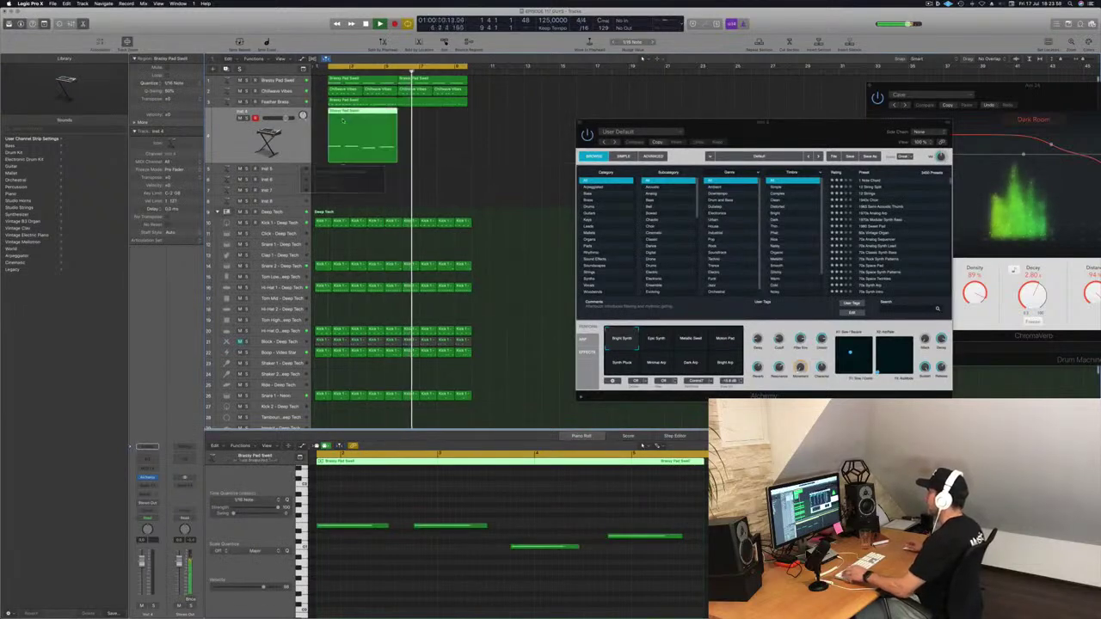
Extend the Inst 4 region's four notes until they meet, double them an octave higher and repeat the region in the loop's second half.
{"action": "left_click_drag", "start_coordinate": [356, 491], "coordinate": [680, 583]}
{"action": "scroll", "coordinate": [388, 524], "scroll_direction": "left", "scroll_amount": 2}
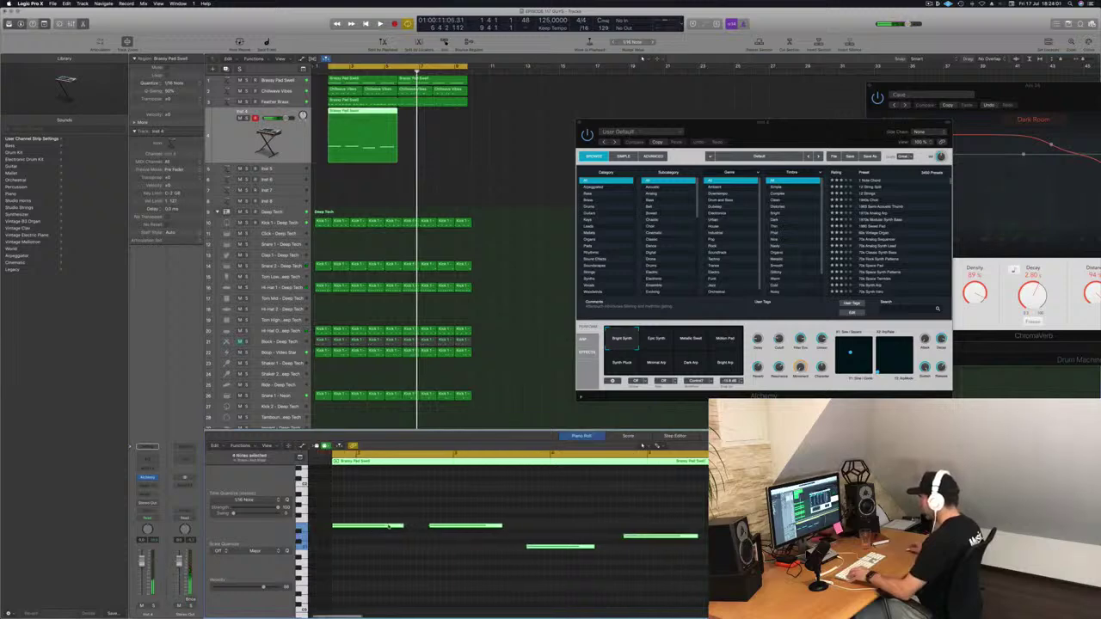
{"action": "left_click_drag", "start_coordinate": [402, 525], "coordinate": [392, 473]}
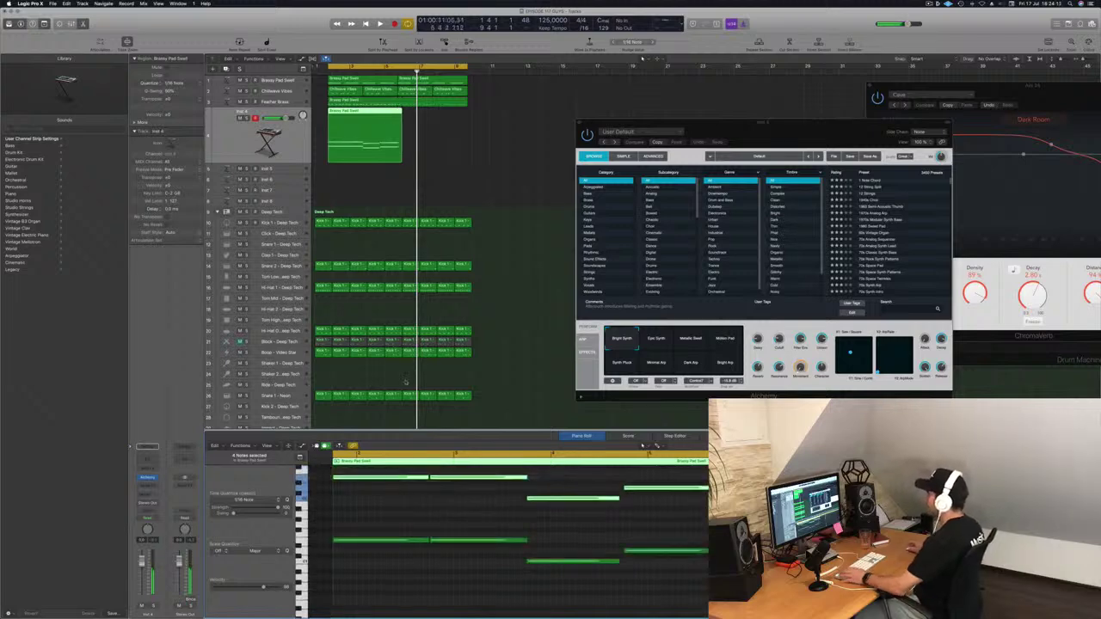
{"action": "left_click_drag", "start_coordinate": [359, 112], "coordinate": [426, 114]}
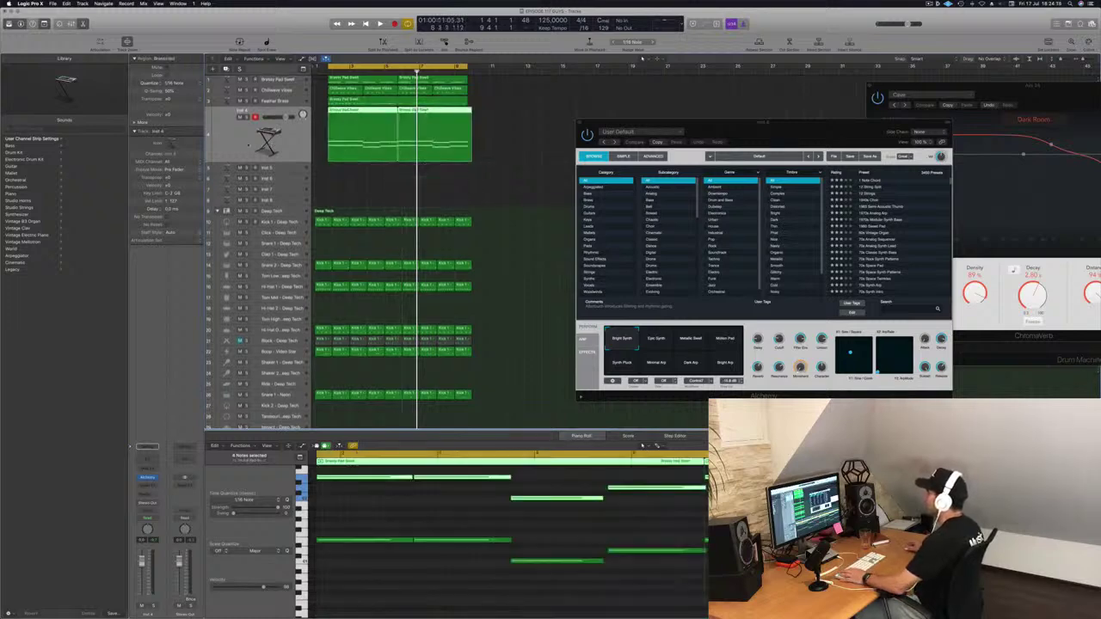
Replace Alchemy on the Inst 4 track with Retro Synth and place its window beside the regions.
{"action": "left_click", "coordinate": [152, 478]}
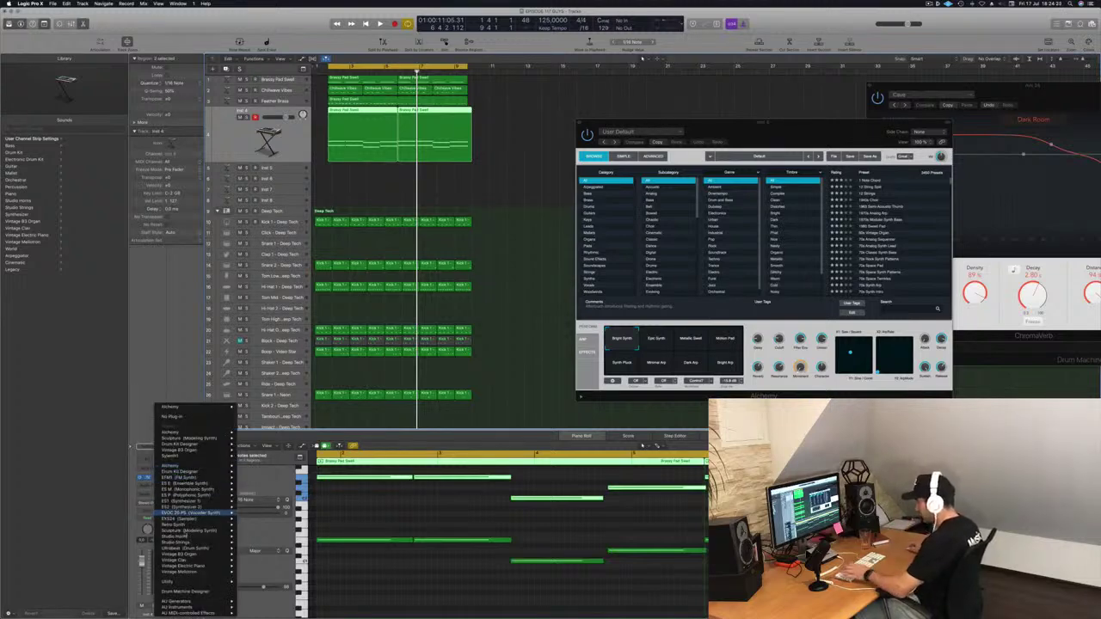
{"action": "left_click", "coordinate": [250, 524]}
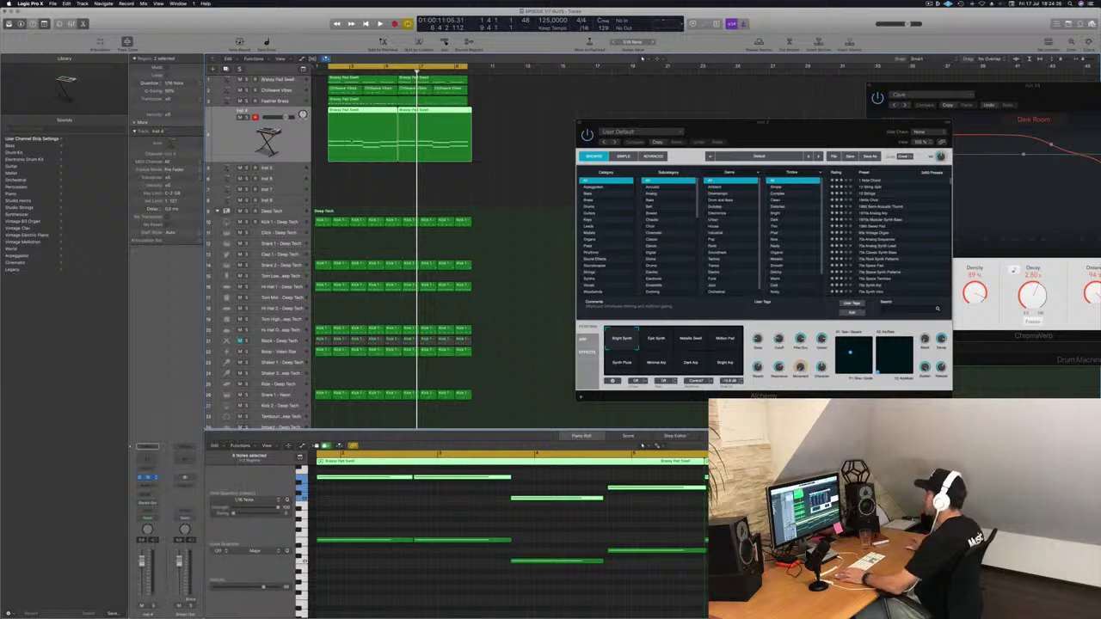
{"action": "left_click_drag", "start_coordinate": [805, 129], "coordinate": [737, 145]}
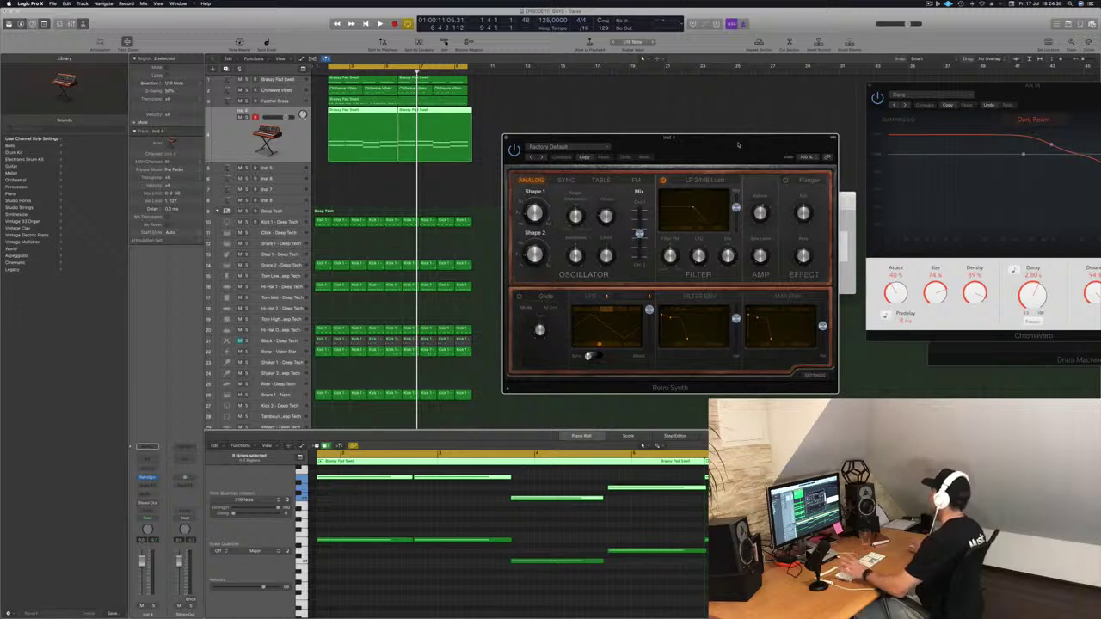
{"action": "left_click_drag", "start_coordinate": [722, 149], "coordinate": [707, 144]}
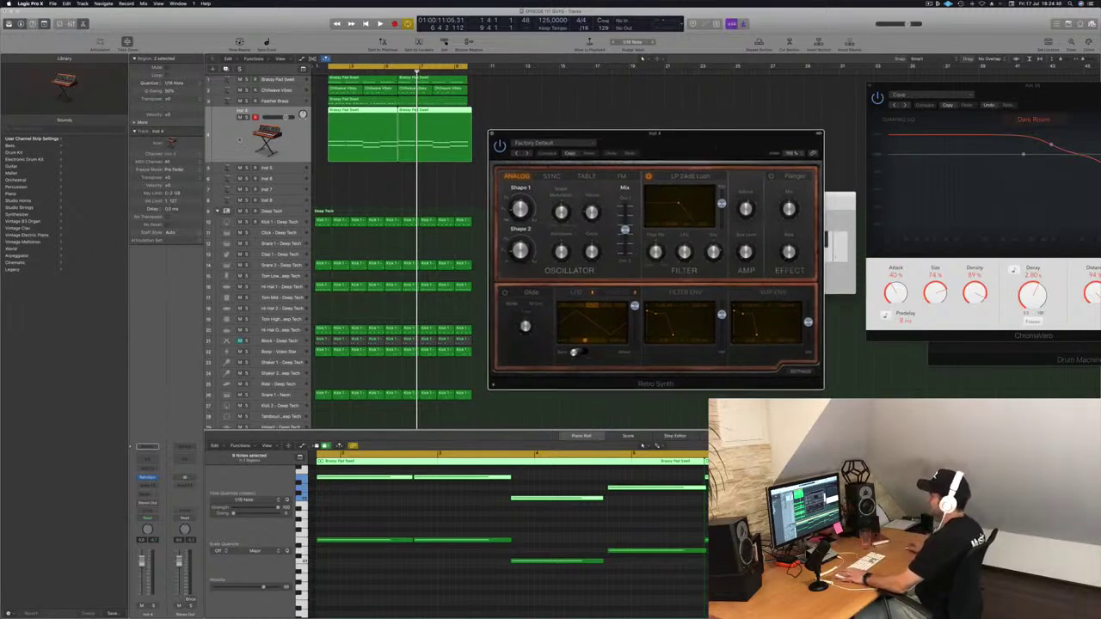
Add an Arpeggiator MIDI effect to the Inst 4 track and move its window clear of the tracks.
{"action": "left_click", "coordinate": [148, 475]}
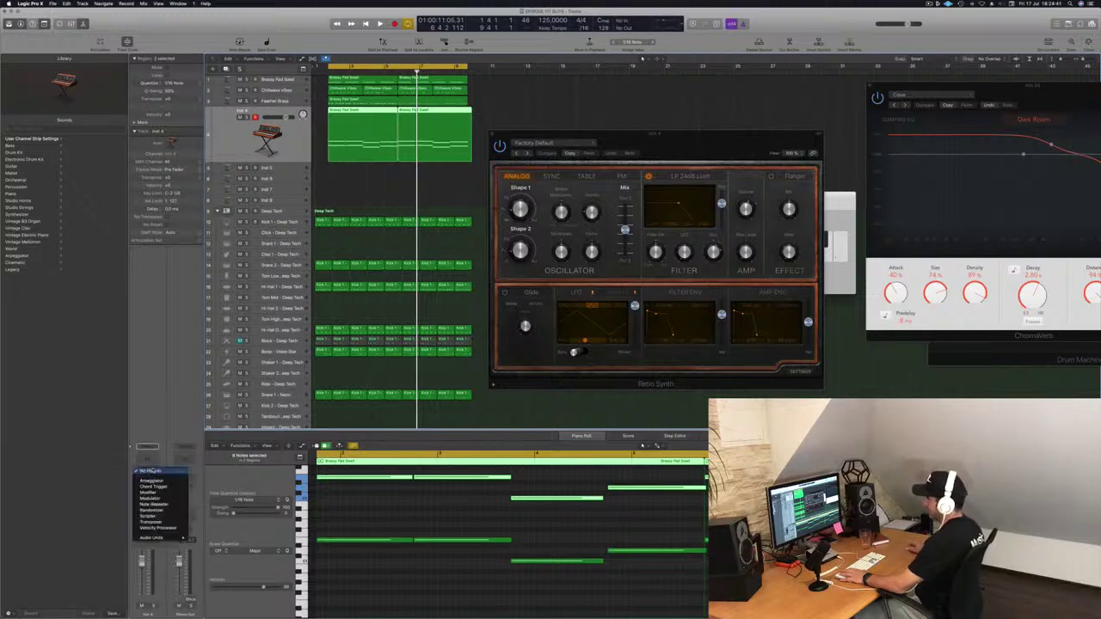
{"action": "left_click", "coordinate": [153, 480]}
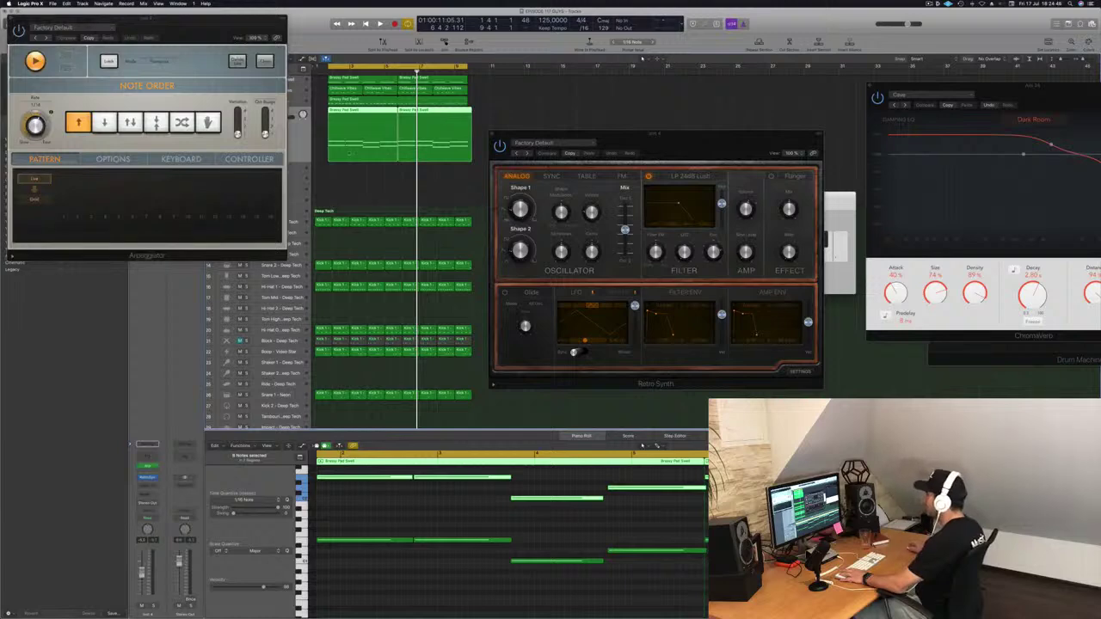
{"action": "left_click_drag", "start_coordinate": [217, 24], "coordinate": [943, 92]}
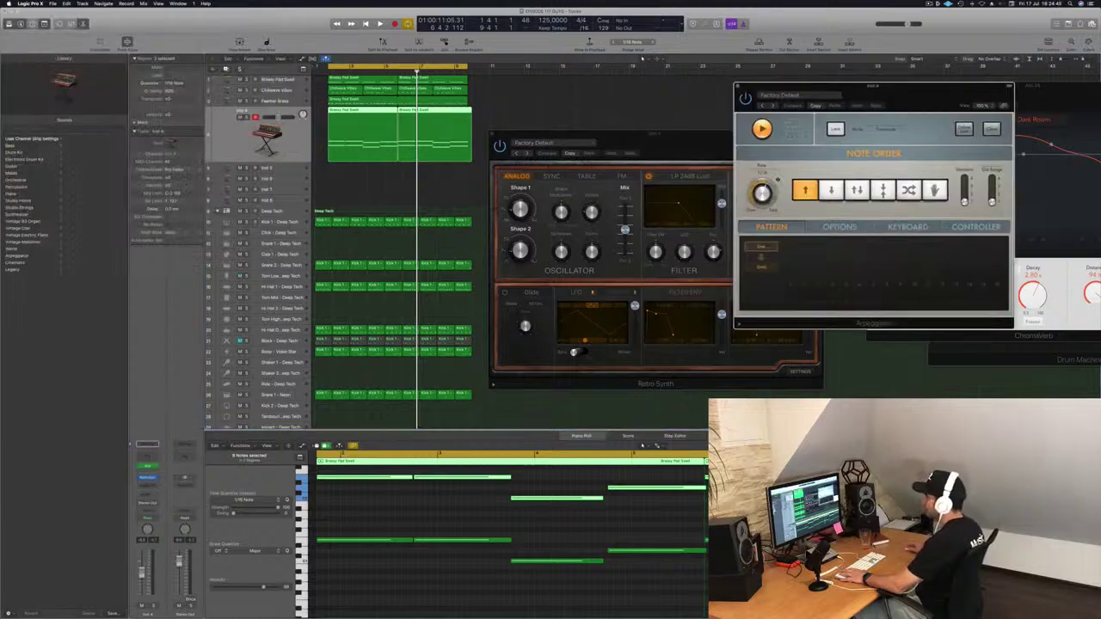
Add a Channel EQ to Inst 4 and set its high cut to 660 Hz at 48 dB/Oct during playback.
{"action": "left_click", "coordinate": [152, 457]}
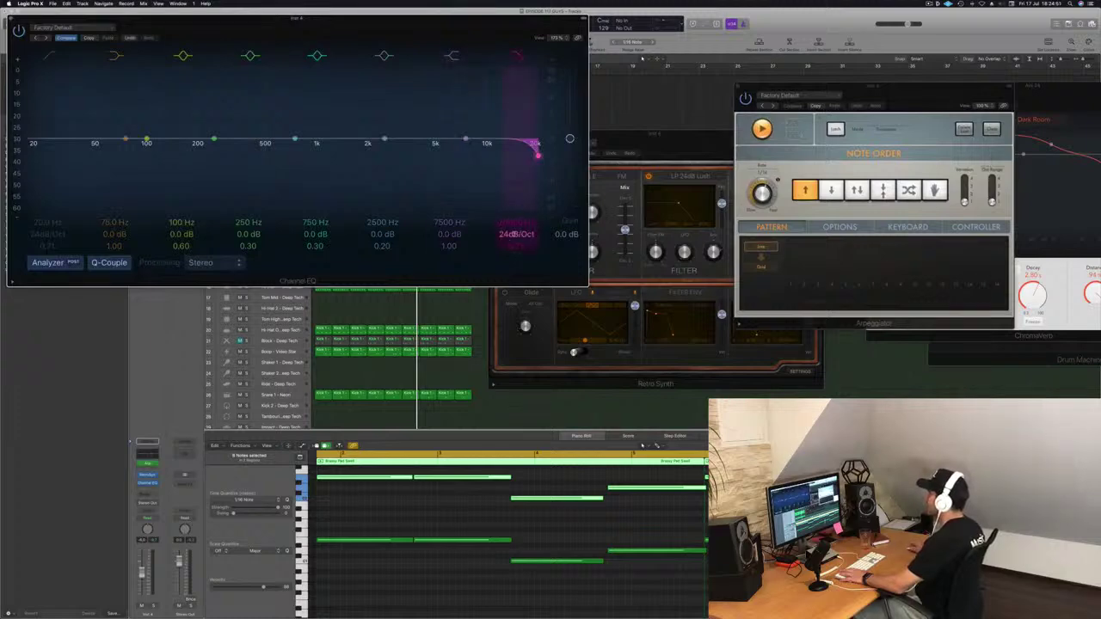
{"action": "left_click_drag", "start_coordinate": [534, 148], "coordinate": [297, 155]}
{"action": "left_click_drag", "start_coordinate": [339, 20], "coordinate": [783, 62]}
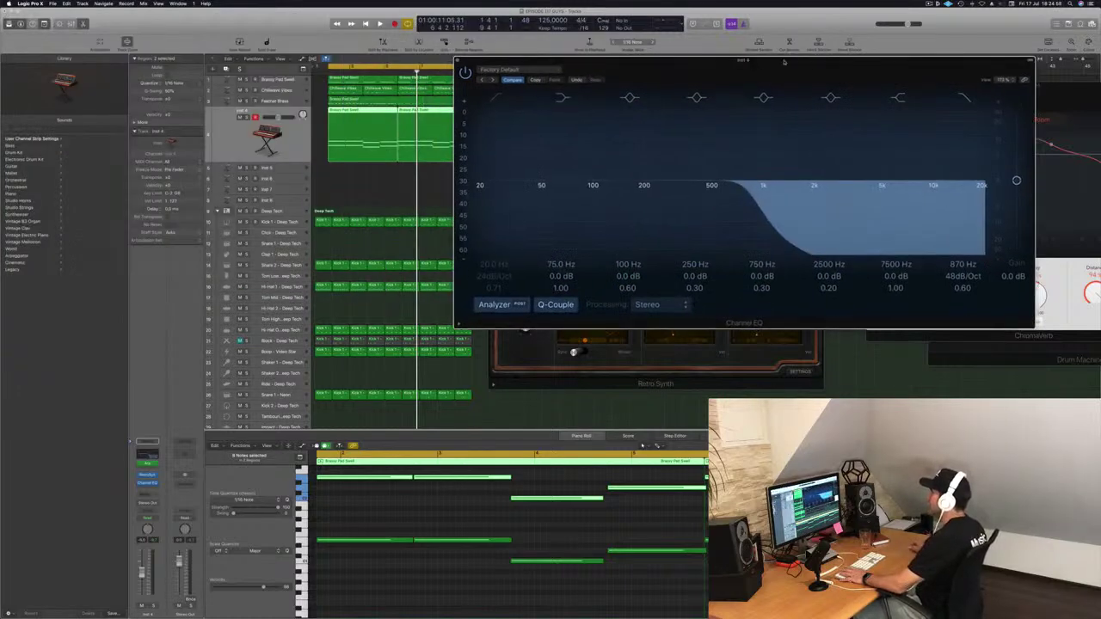
{"action": "key", "text": "space"}
{"action": "left_click_drag", "start_coordinate": [683, 68], "coordinate": [572, 79]}
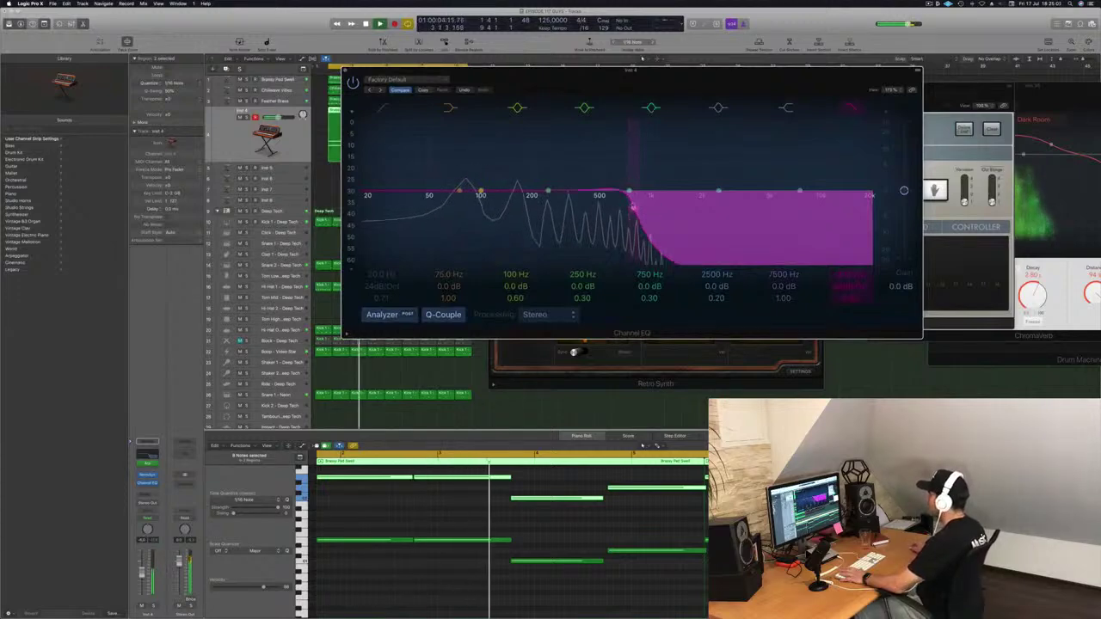
{"action": "left_click_drag", "start_coordinate": [633, 206], "coordinate": [619, 207]}
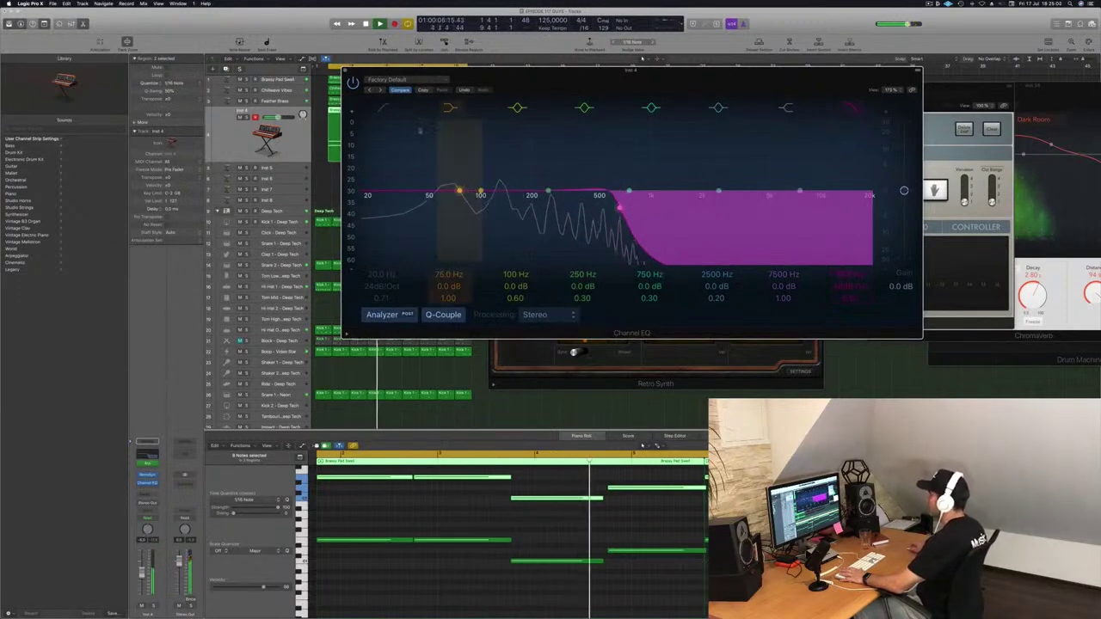
Enable the low cut in the Inst 4 Channel EQ at 91 Hz and move the EQ window off the regions.
{"action": "left_click", "coordinate": [382, 109]}
{"action": "left_click_drag", "start_coordinate": [384, 202], "coordinate": [495, 201]}
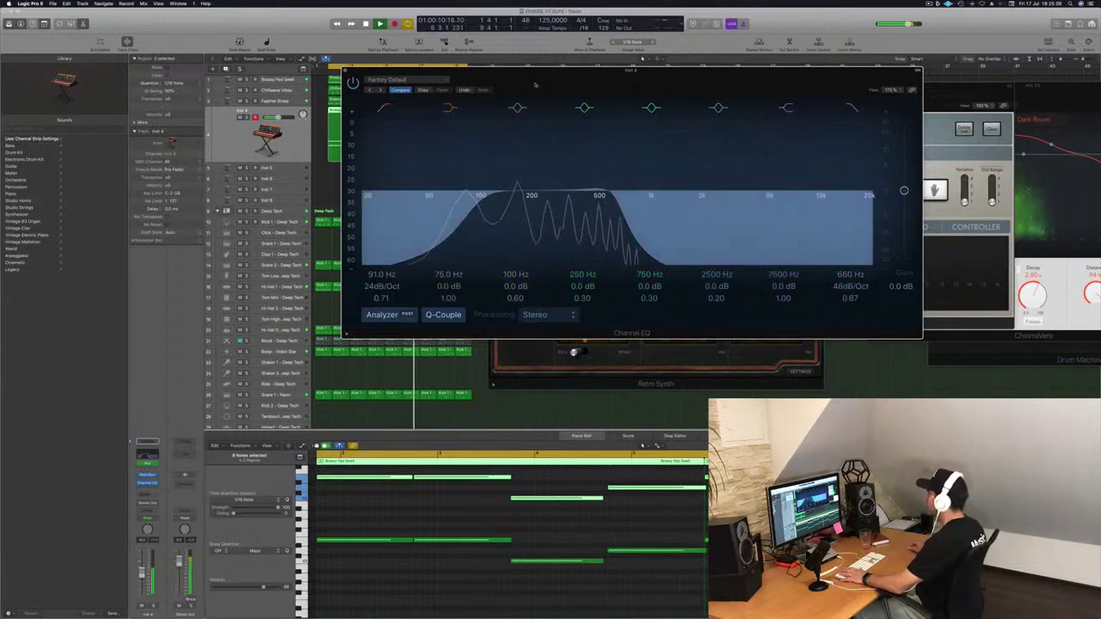
{"action": "left_click_drag", "start_coordinate": [602, 71], "coordinate": [868, 117]}
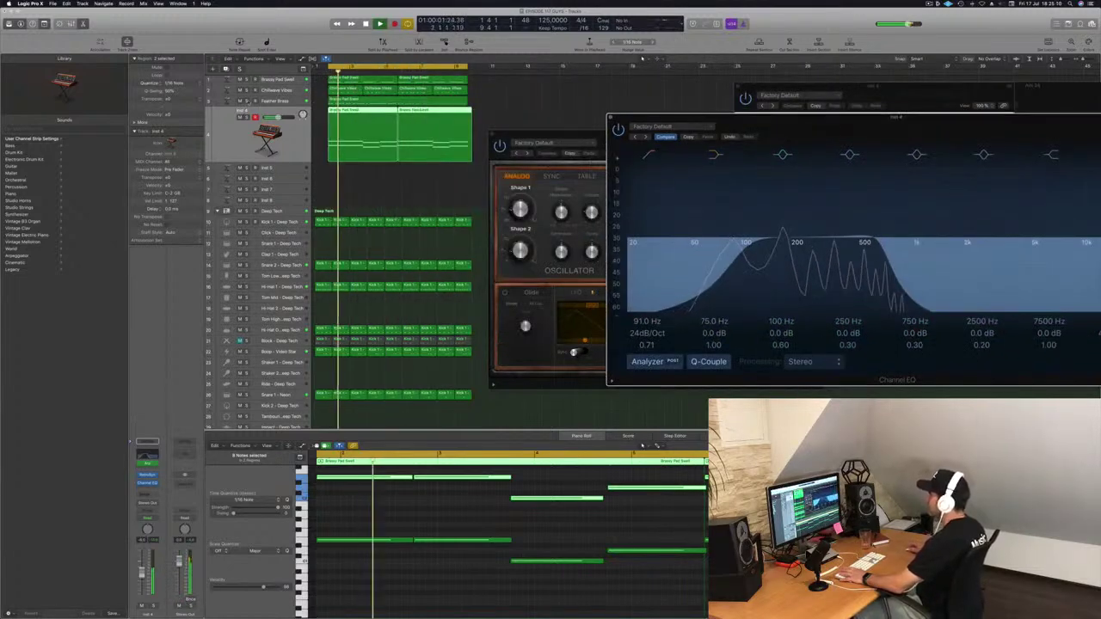
Solo the Feather Brass track during playback.
{"action": "left_click", "coordinate": [246, 101]}
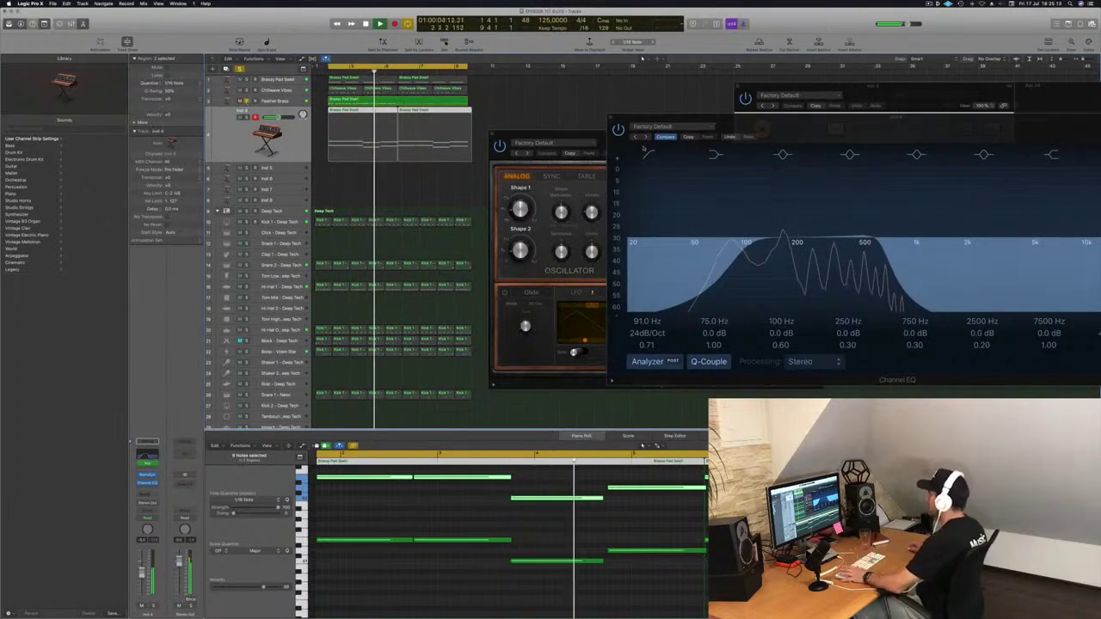
Turn off solo on the Feather Brass track and rearrange the Channel EQ and Retro Synth windows so both are accessible.
{"action": "left_click", "coordinate": [247, 101]}
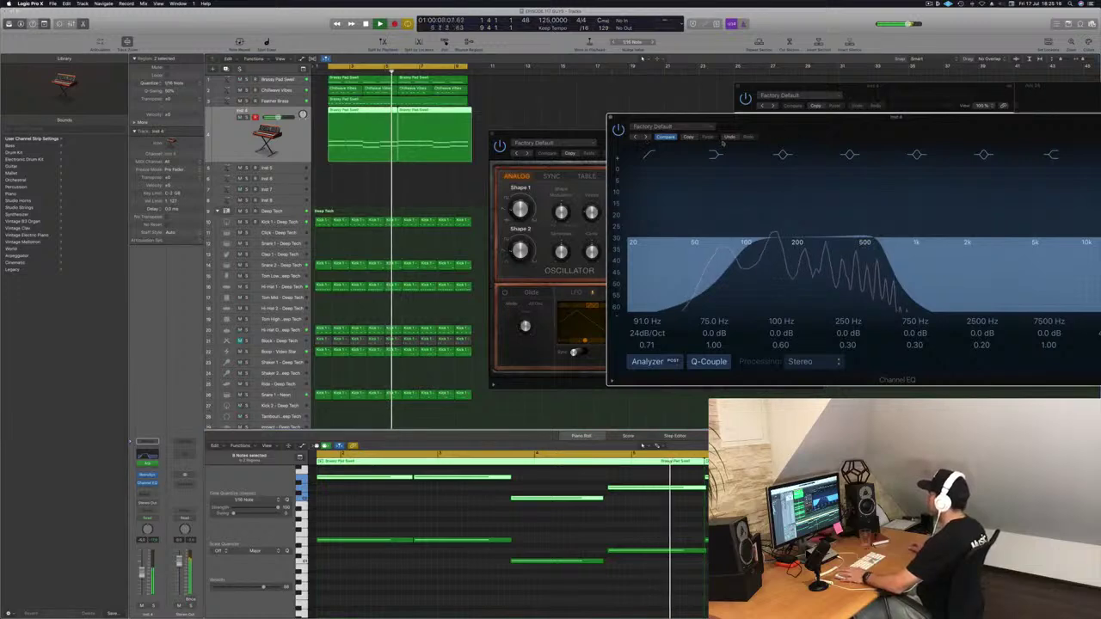
{"action": "left_click_drag", "start_coordinate": [843, 123], "coordinate": [523, 265]}
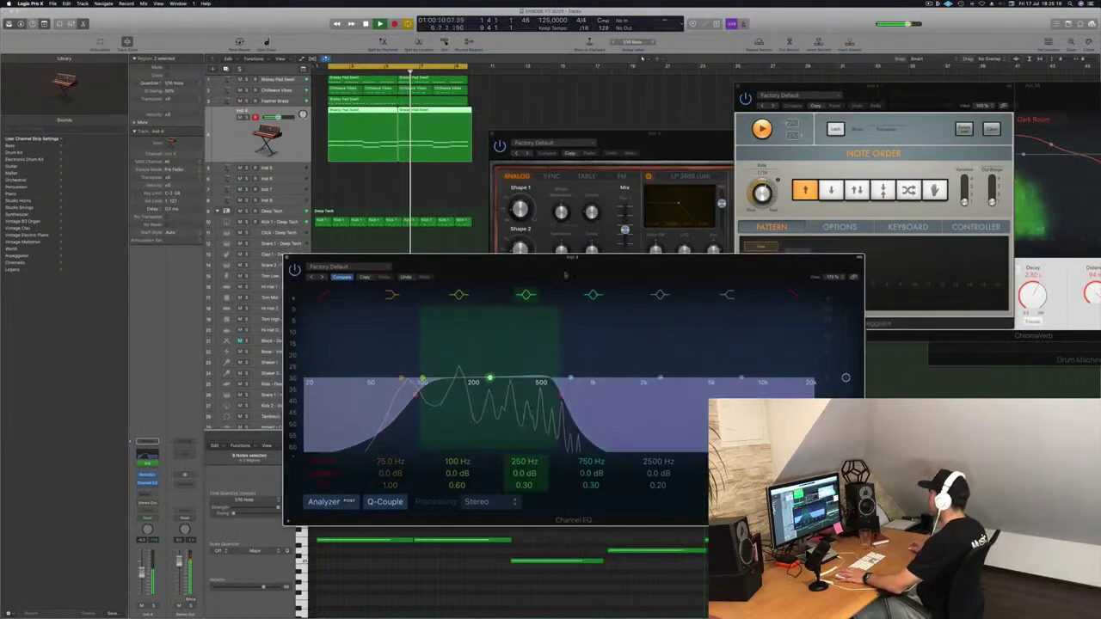
{"action": "left_click", "coordinate": [667, 146]}
{"action": "left_click_drag", "start_coordinate": [667, 146], "coordinate": [689, 128]}
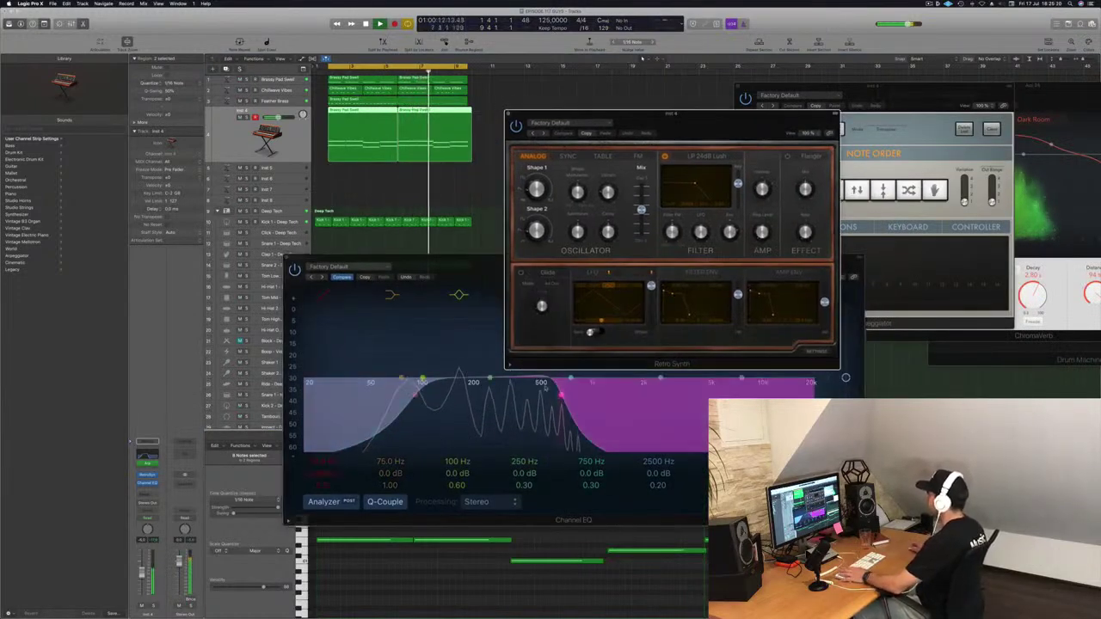
Sweep the Channel EQ's high cut up to about 10 kHz and return it to just above 500 Hz.
{"action": "left_click_drag", "start_coordinate": [561, 395], "coordinate": [763, 393]}
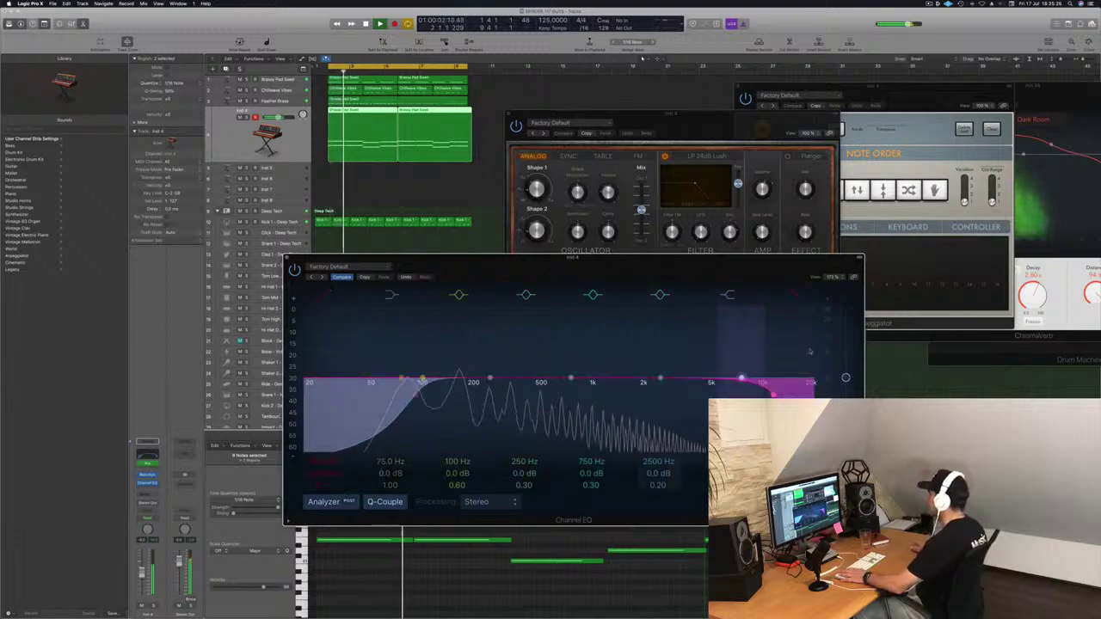
{"action": "left_click_drag", "start_coordinate": [723, 390], "coordinate": [541, 394]}
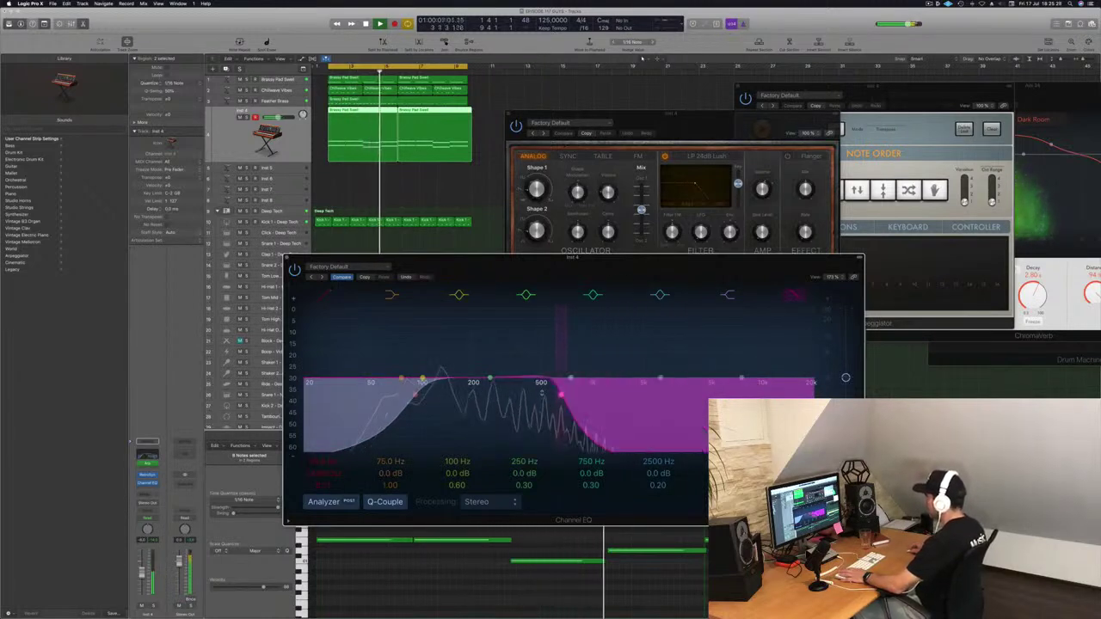
{"action": "left_click_drag", "start_coordinate": [551, 260], "coordinate": [881, 259]}
Recall the default setting in Retro Synth on the fourth track and close the synth window.
{"action": "left_click_drag", "start_coordinate": [715, 113], "coordinate": [715, 144]}
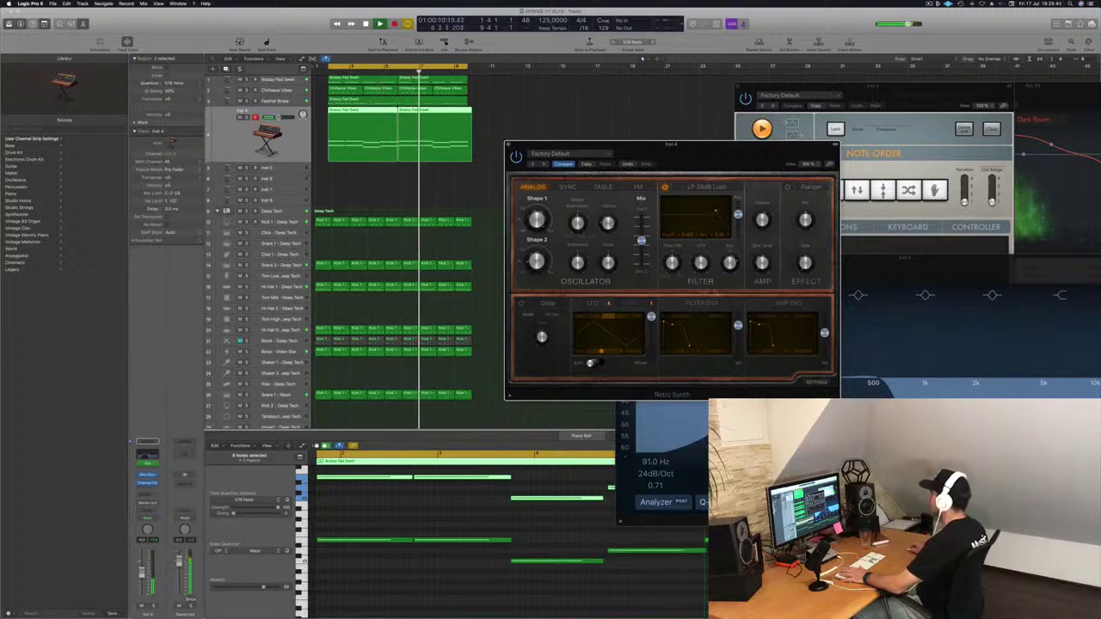
{"action": "left_click", "coordinate": [560, 155]}
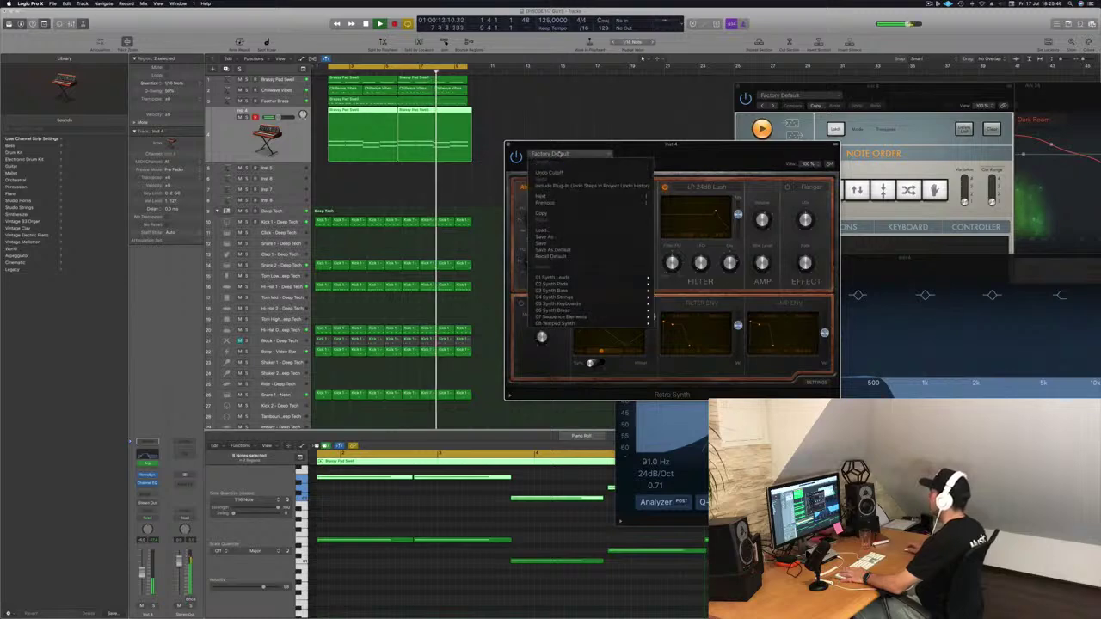
{"action": "left_click", "coordinate": [551, 256]}
{"action": "left_click_drag", "start_coordinate": [694, 154], "coordinate": [655, 138]}
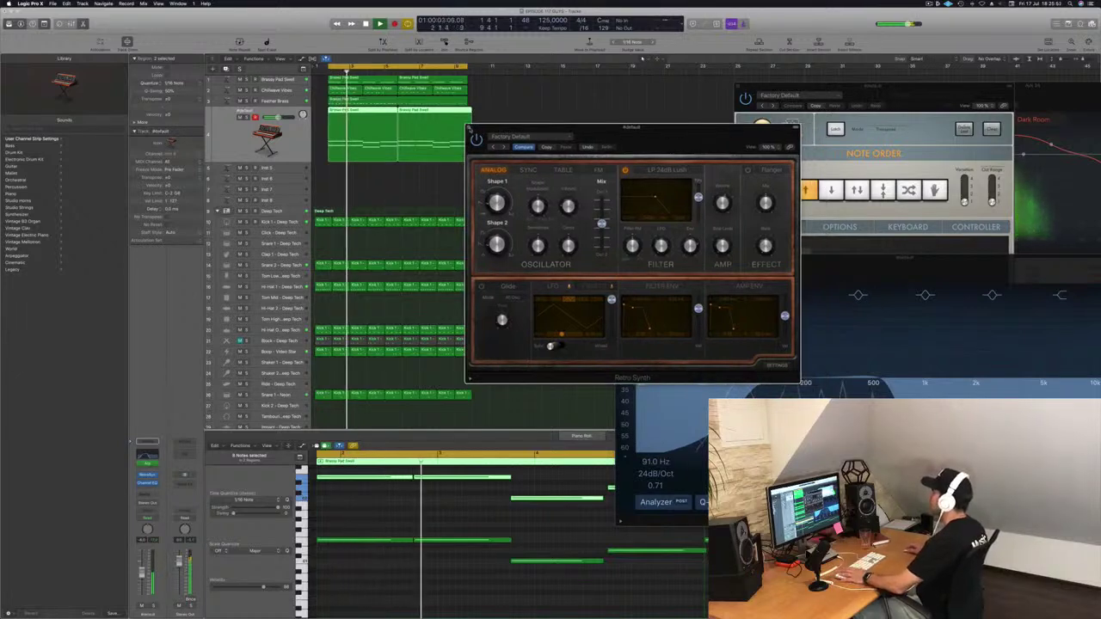
{"action": "left_click", "coordinate": [470, 128]}
Close the Arpeggiator window and move the Channel EQ clear of the track list.
{"action": "left_click_drag", "start_coordinate": [891, 259], "coordinate": [597, 229]}
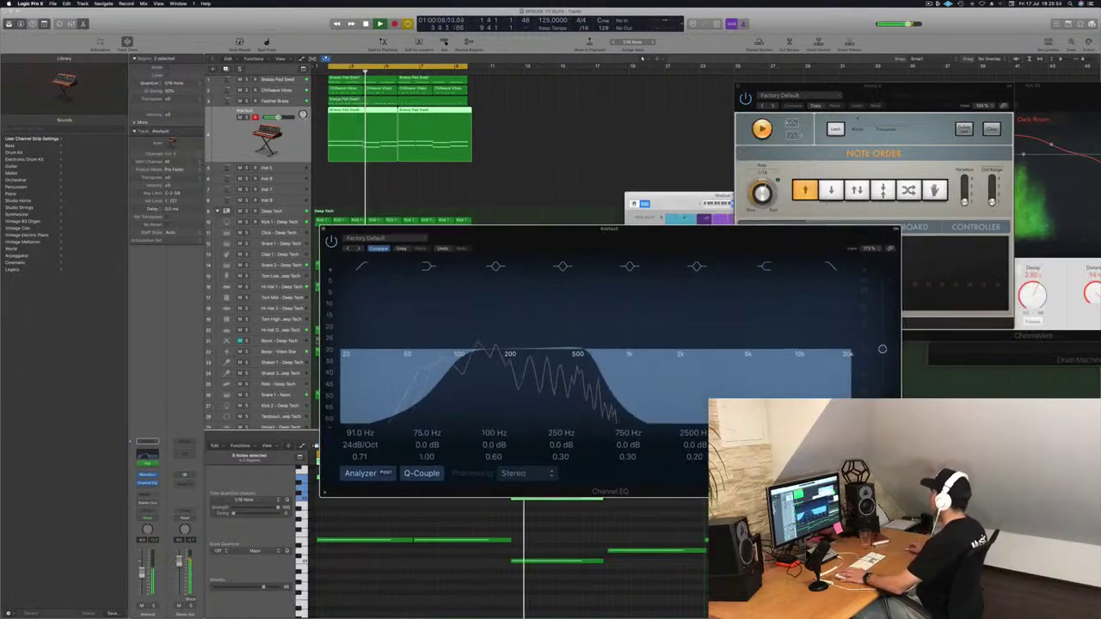
{"action": "left_click_drag", "start_coordinate": [748, 88], "coordinate": [791, 170]}
{"action": "left_click", "coordinate": [781, 170]}
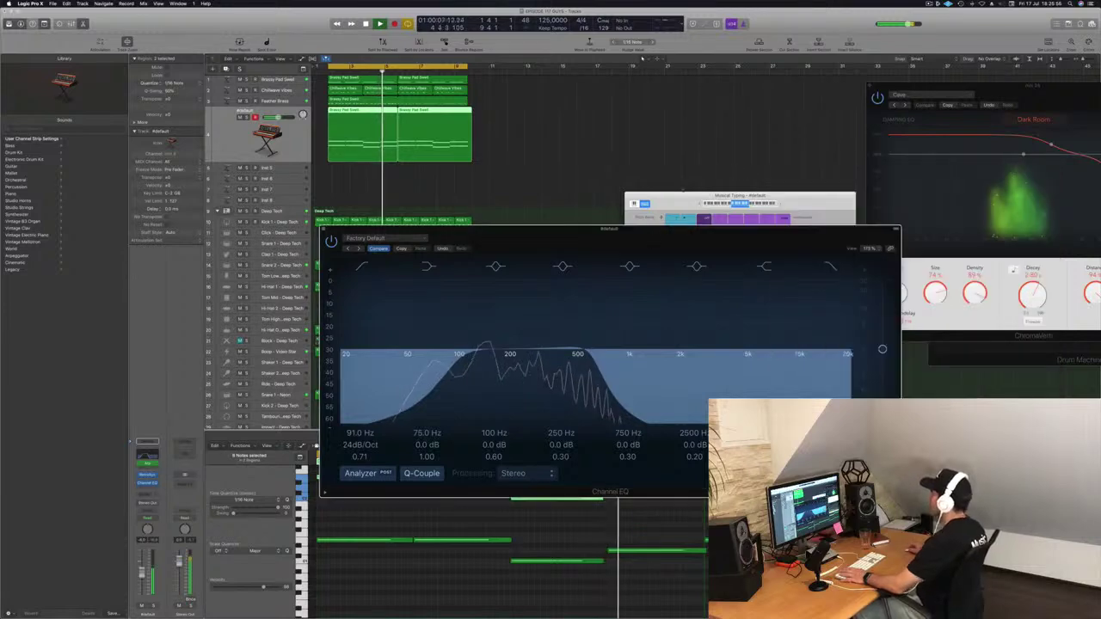
{"action": "left_click_drag", "start_coordinate": [650, 230], "coordinate": [822, 221]}
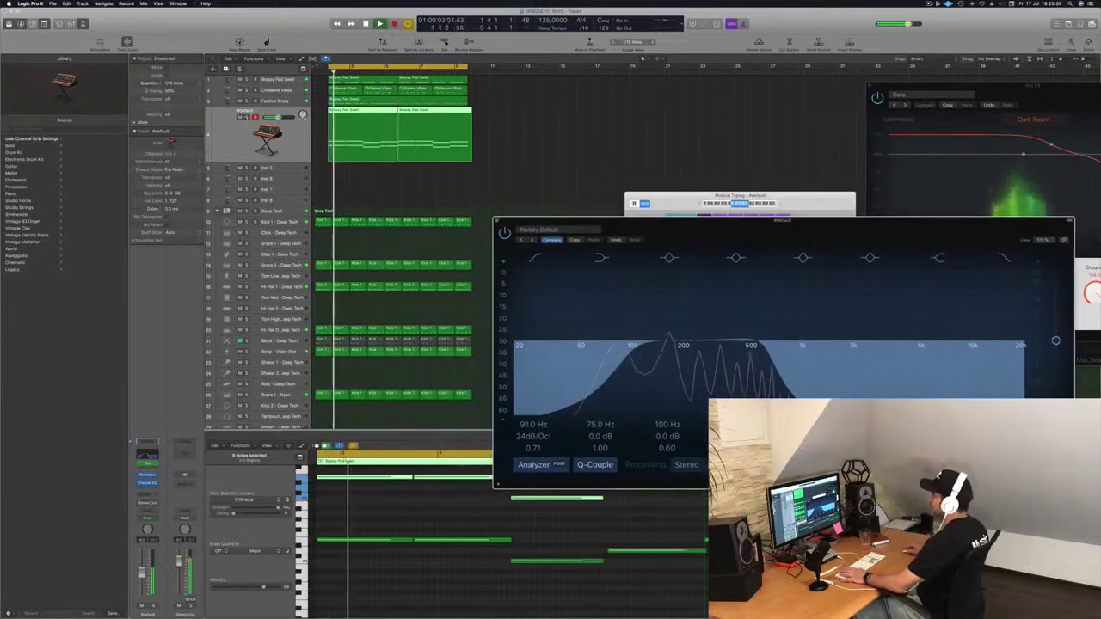
Audition the fourth track in solo while watching its EQ analyzer, and return to the full mix.
{"action": "left_click", "coordinate": [246, 117]}
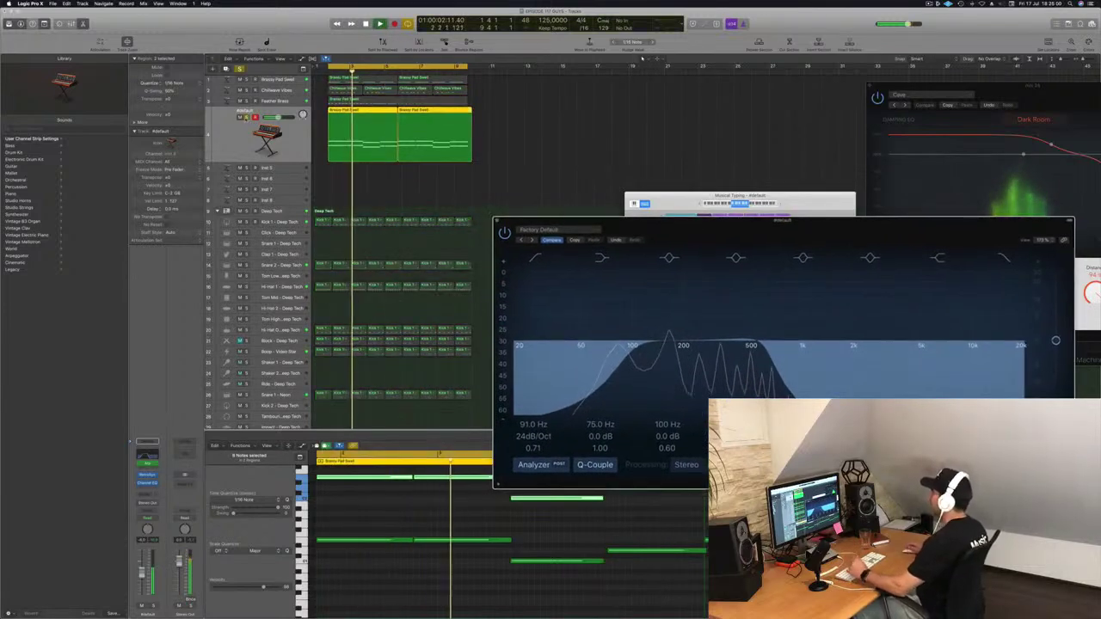
{"action": "left_click_drag", "start_coordinate": [740, 221], "coordinate": [674, 243]}
{"action": "key", "text": "s"}
On the Chillwave Vibes track, adjust the bus send and lower the Channel EQ's low cut to 270 Hz with a Q of 0.67.
{"action": "left_click", "coordinate": [293, 101]}
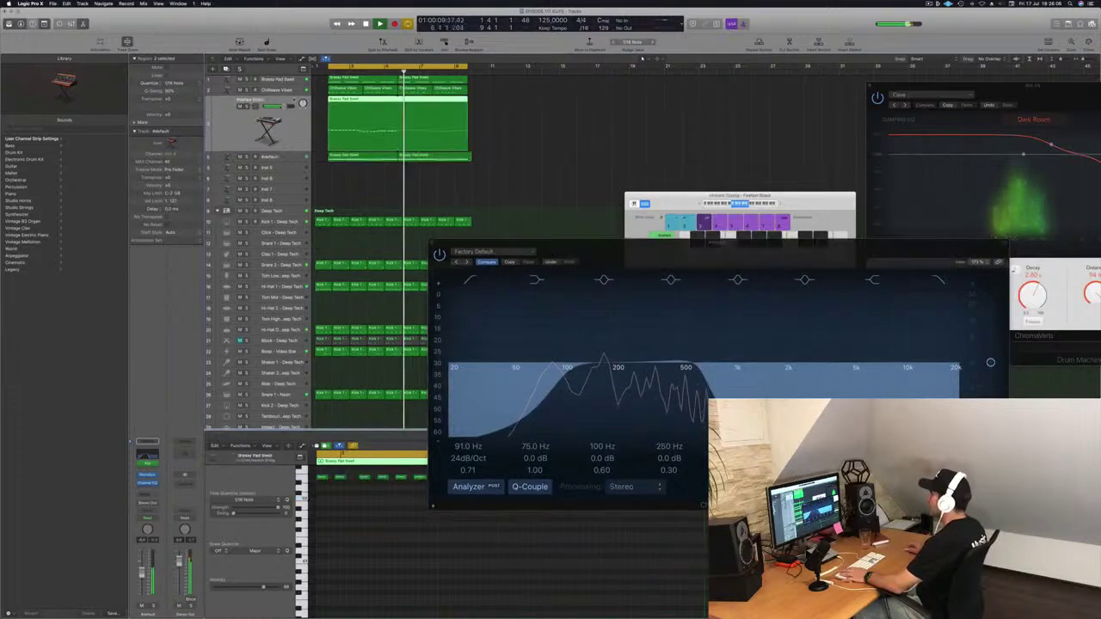
{"action": "left_click", "coordinate": [292, 91]}
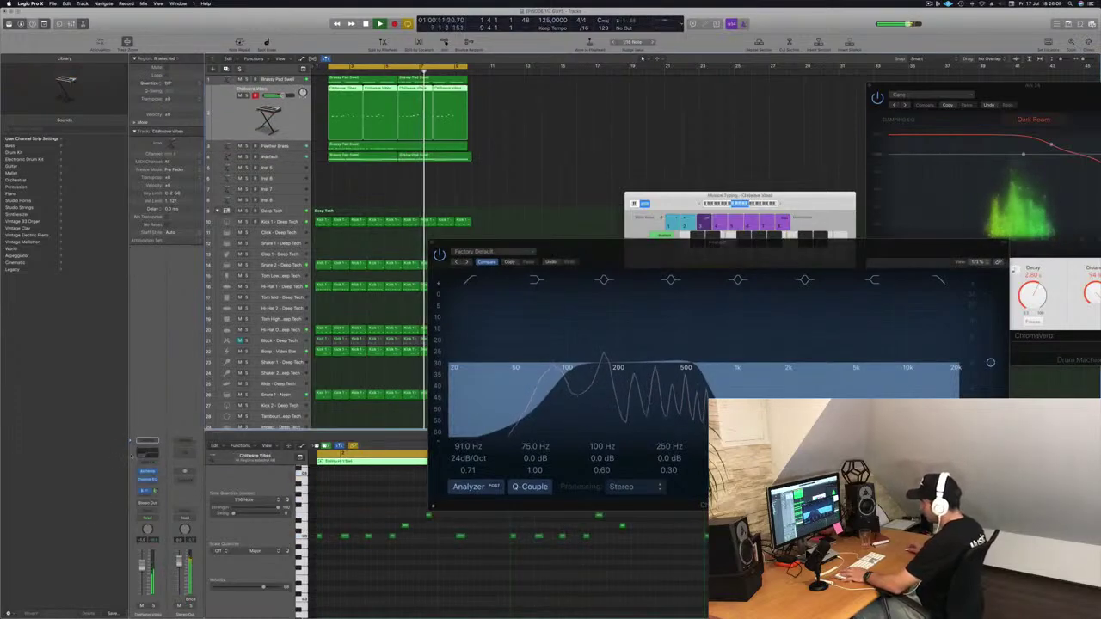
{"action": "left_click", "coordinate": [147, 455]}
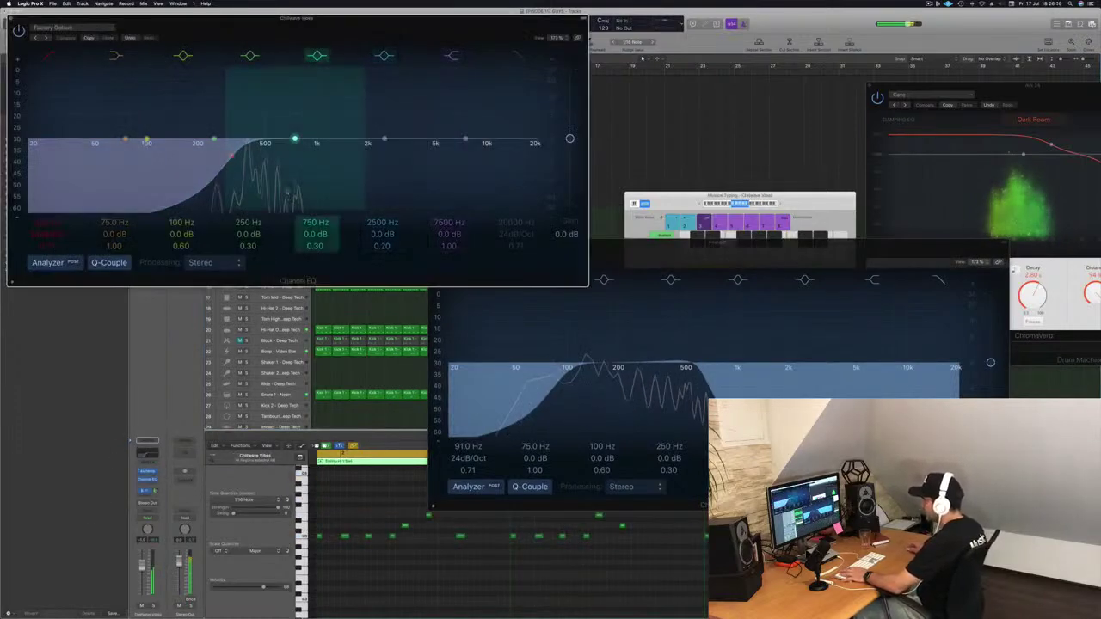
{"action": "left_click", "coordinate": [213, 211]}
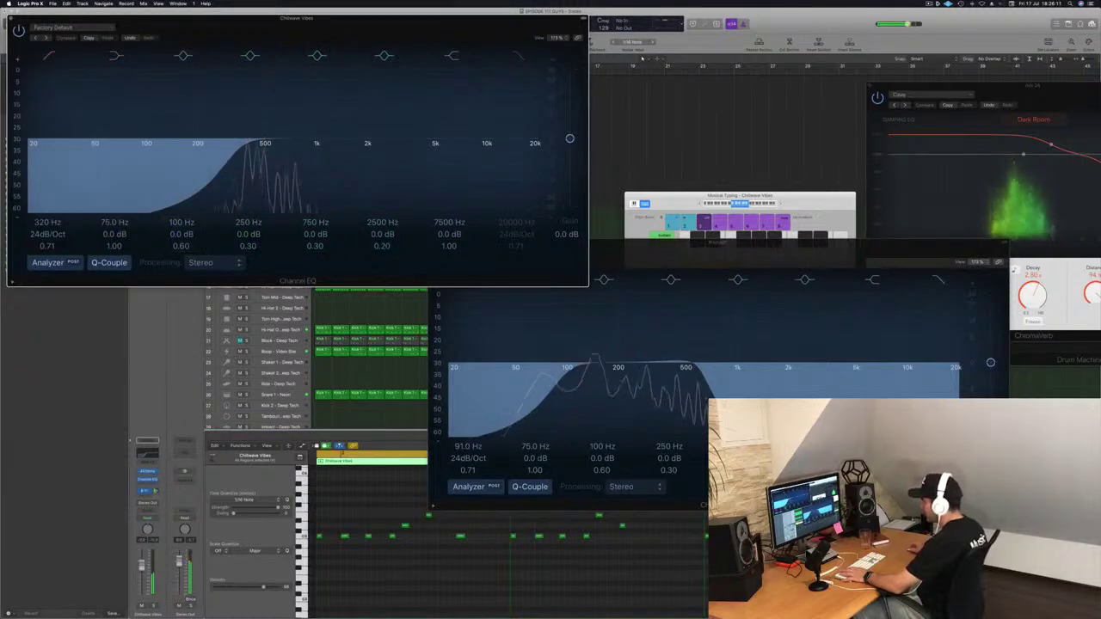
{"action": "left_click_drag", "start_coordinate": [157, 491], "coordinate": [158, 487]}
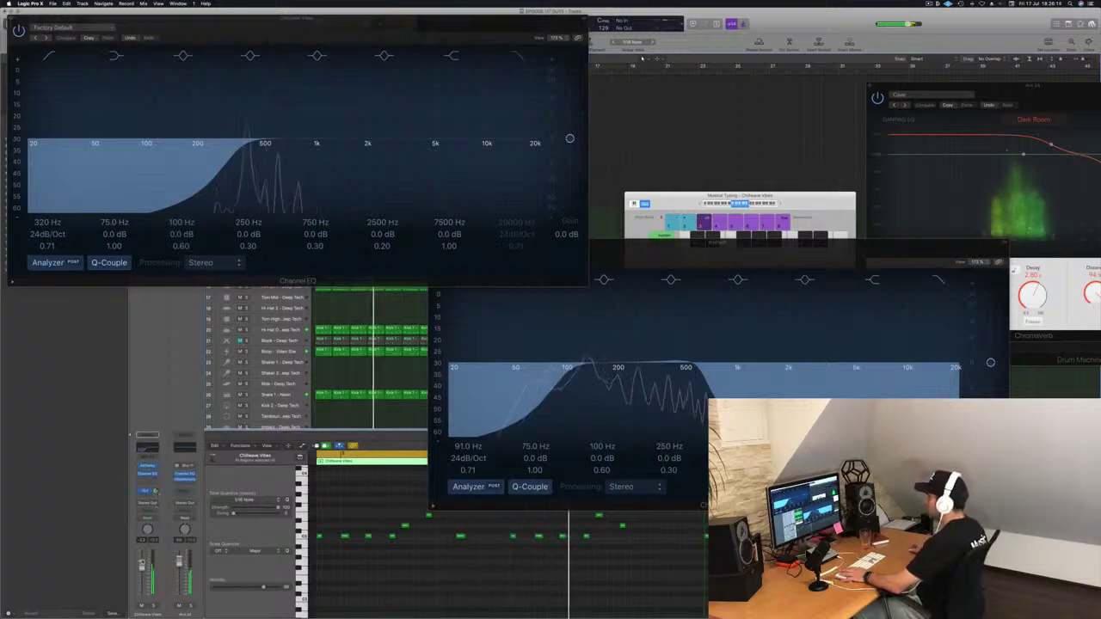
{"action": "left_click_drag", "start_coordinate": [231, 155], "coordinate": [219, 155]}
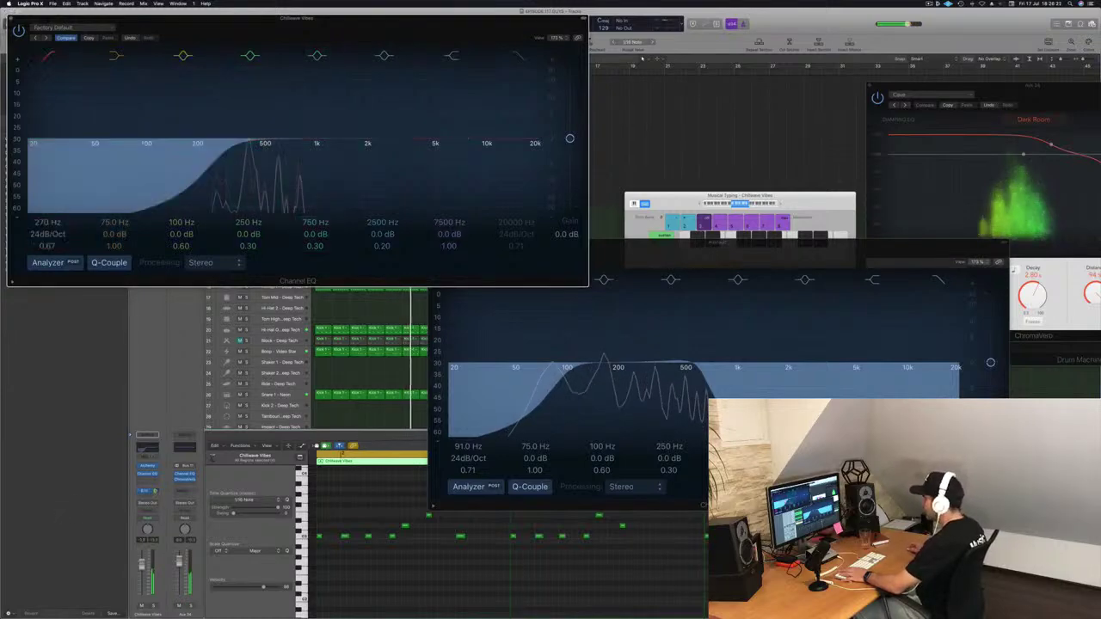
Inspect the Alchemy instrument of the Chillwave Vibes track, clear away the plug-in windows and deselect the regions.
{"action": "left_click", "coordinate": [149, 466]}
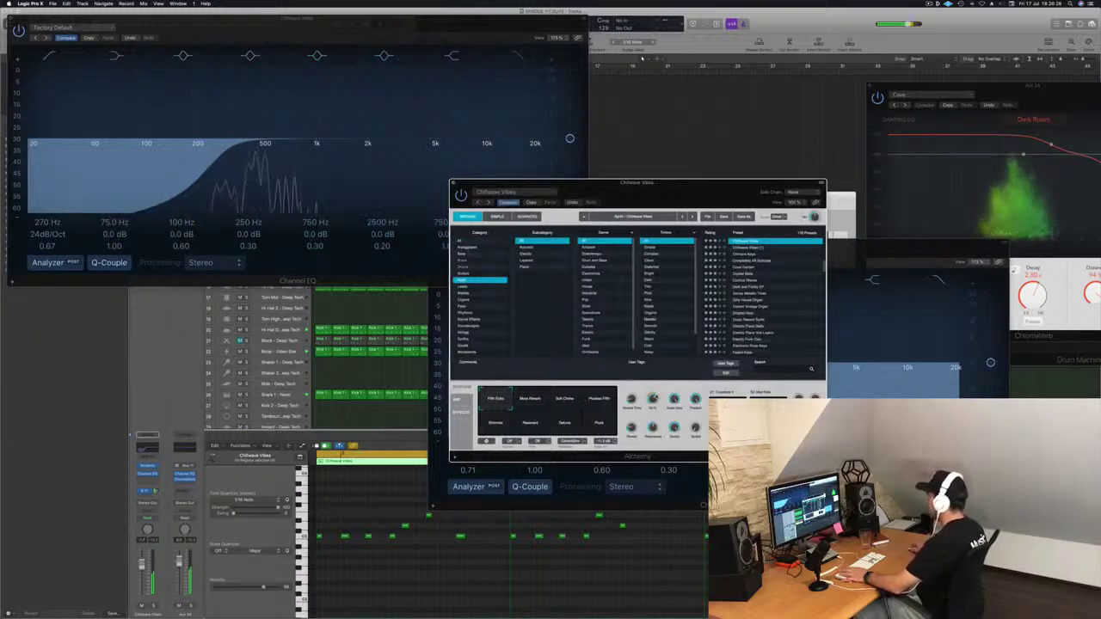
{"action": "key", "text": "space"}
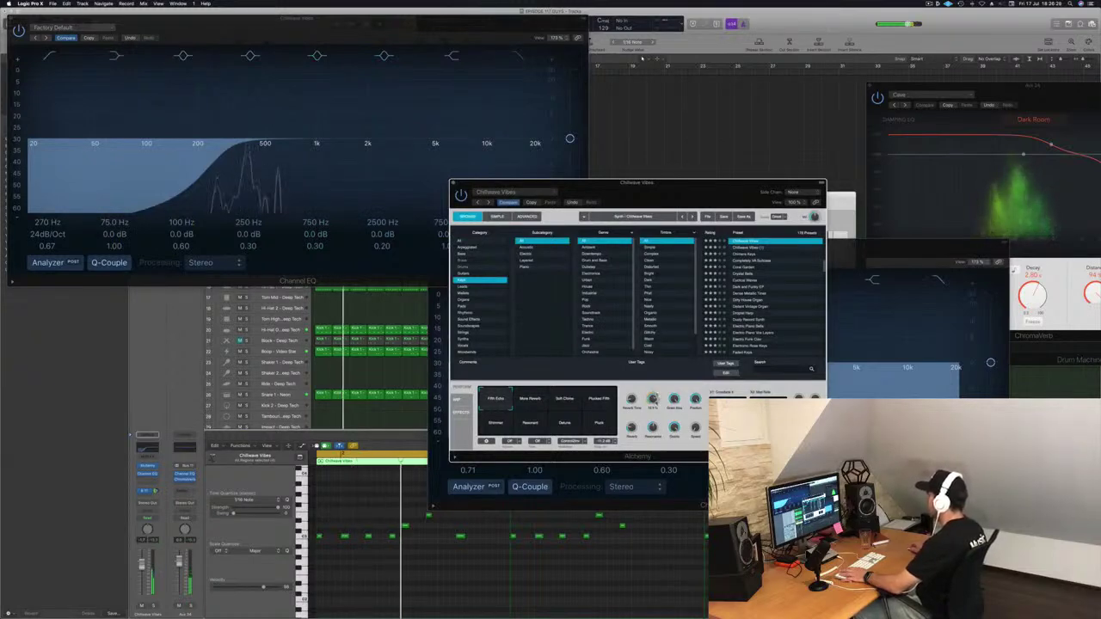
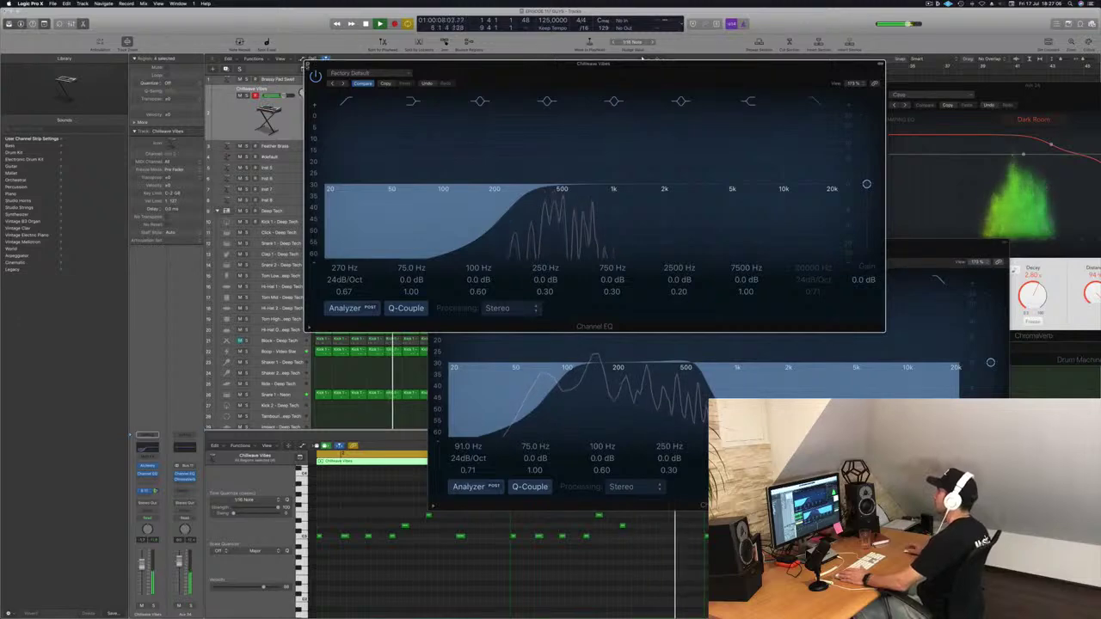
{"action": "left_click_drag", "start_coordinate": [779, 231], "coordinate": [848, 164]}
{"action": "left_click", "coordinate": [442, 188]}
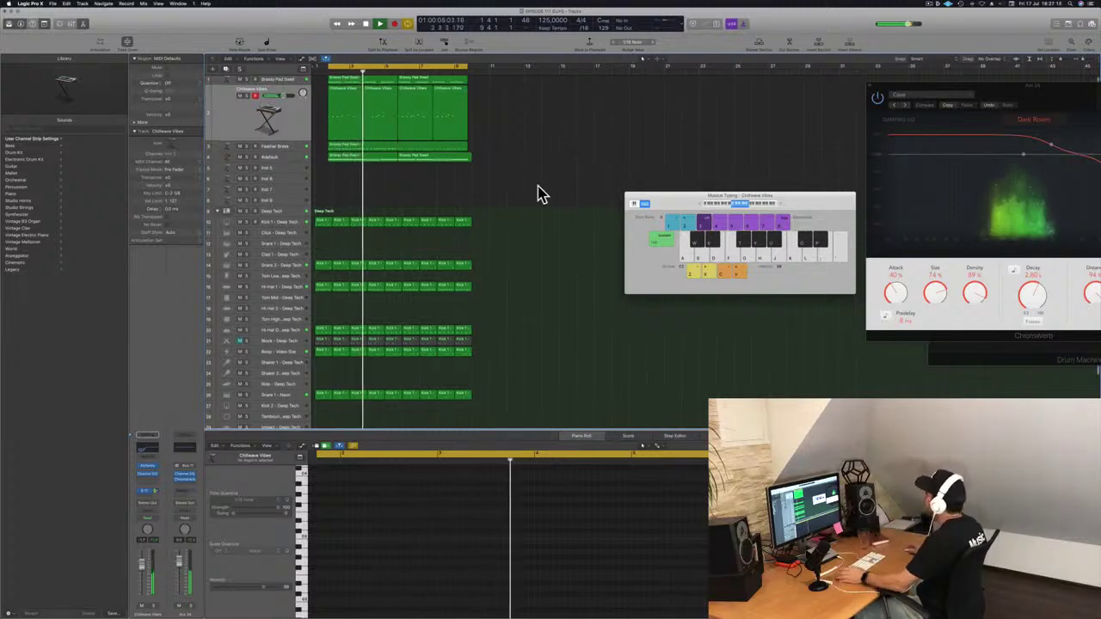
Select the Inst 5 track and open its Alchemy preset browser, placing the window beside the track list.
{"action": "left_click", "coordinate": [291, 171]}
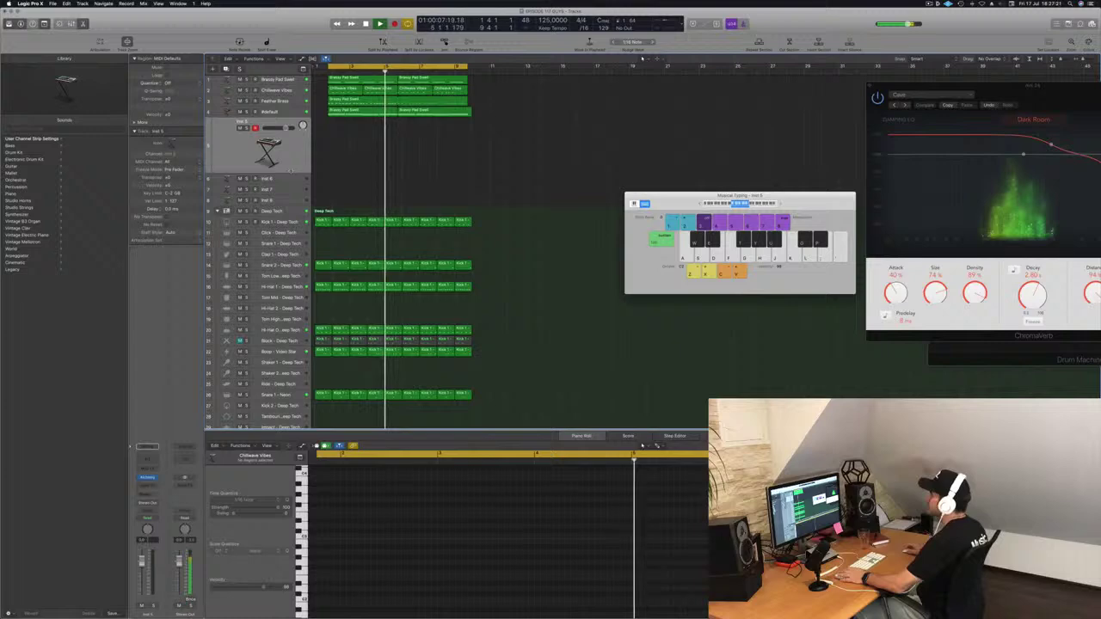
{"action": "left_click", "coordinate": [148, 478]}
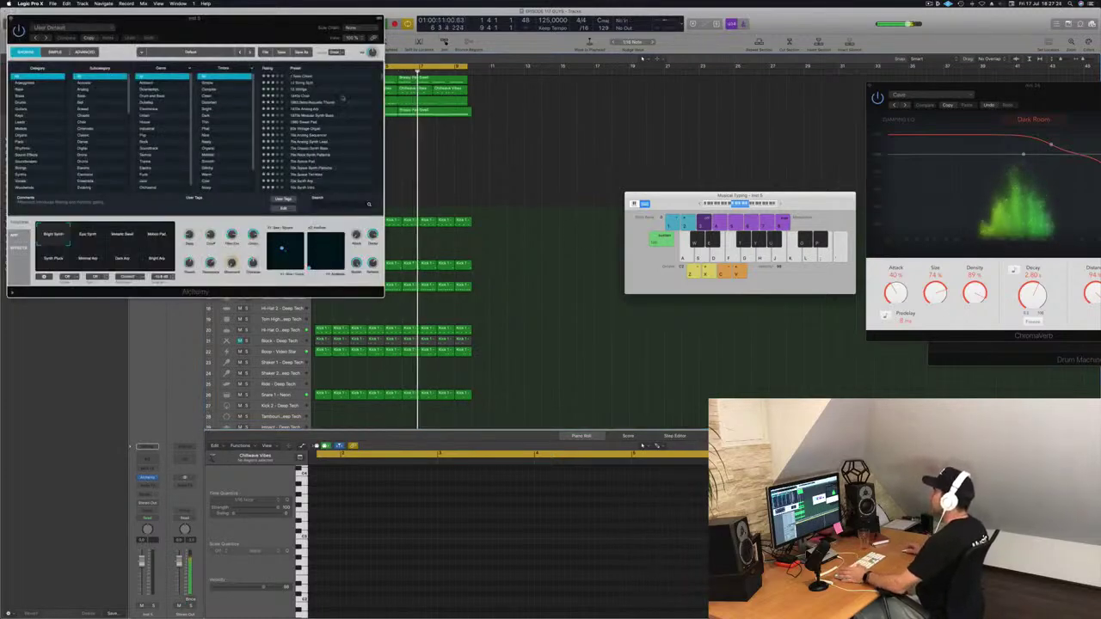
{"action": "left_click_drag", "start_coordinate": [282, 32], "coordinate": [677, 158]}
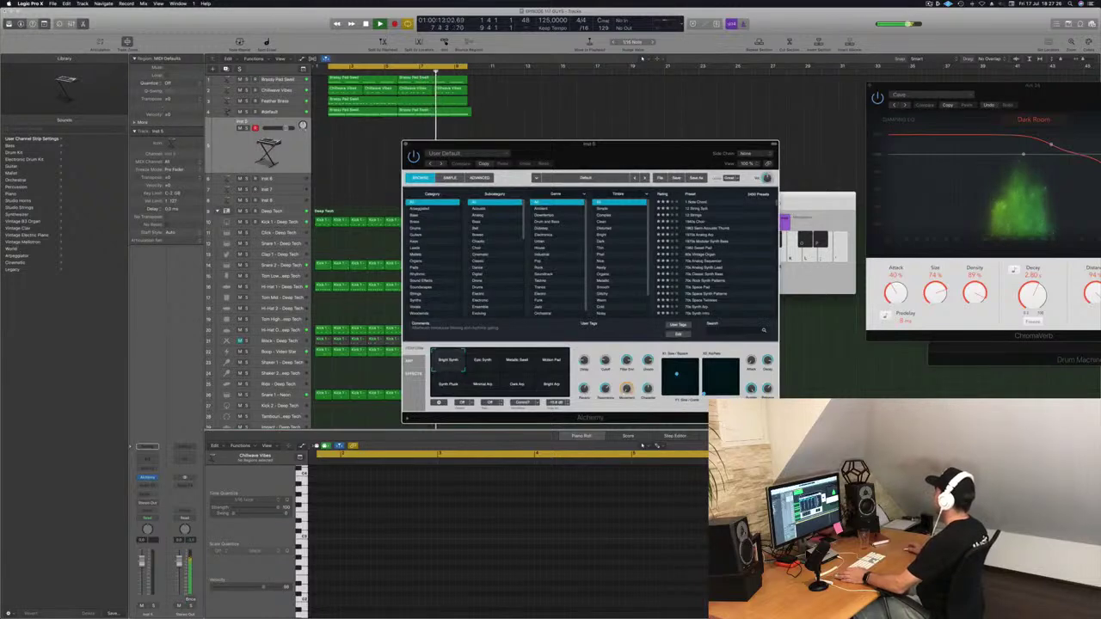
{"action": "left_click", "coordinate": [929, 3]}
{"action": "left_click", "coordinate": [856, 21]}
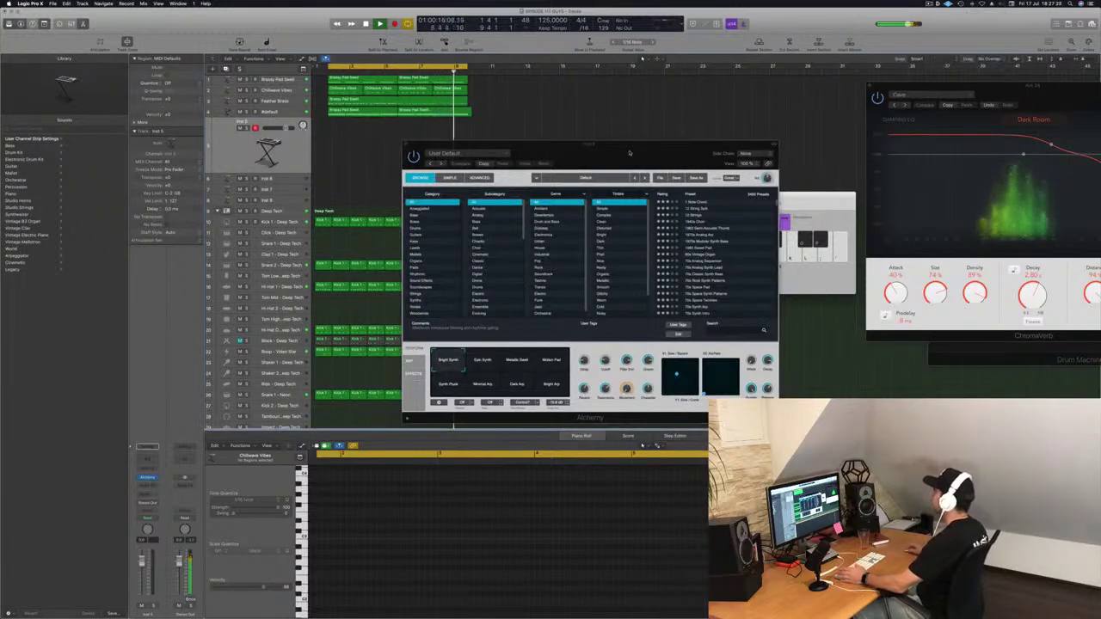
{"action": "left_click_drag", "start_coordinate": [628, 153], "coordinate": [696, 137]}
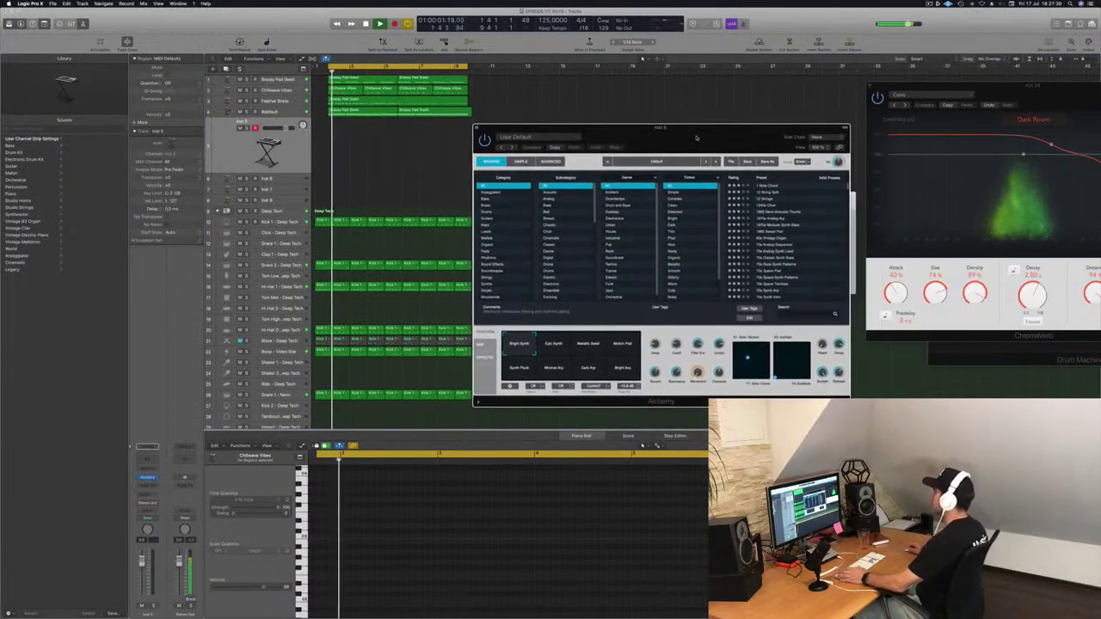
Set the fourth track's Channel EQ low cut to 60 Hz with Q 0.75 and its high cut to 485 Hz at 48 dB/Oct.
{"action": "left_click", "coordinate": [273, 112]}
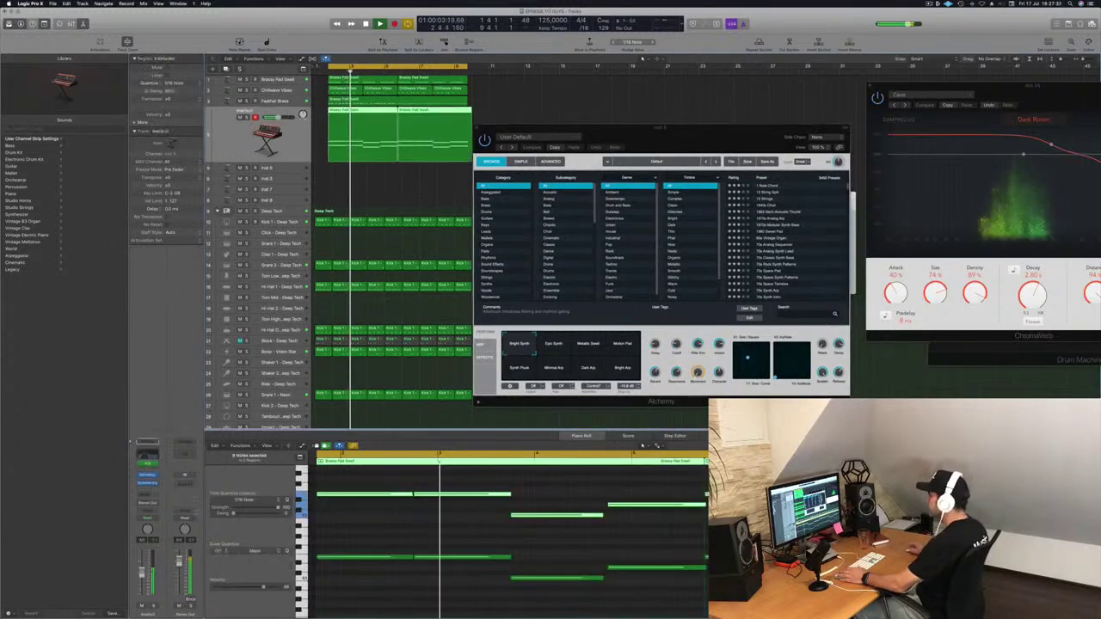
{"action": "left_click", "coordinate": [147, 454]}
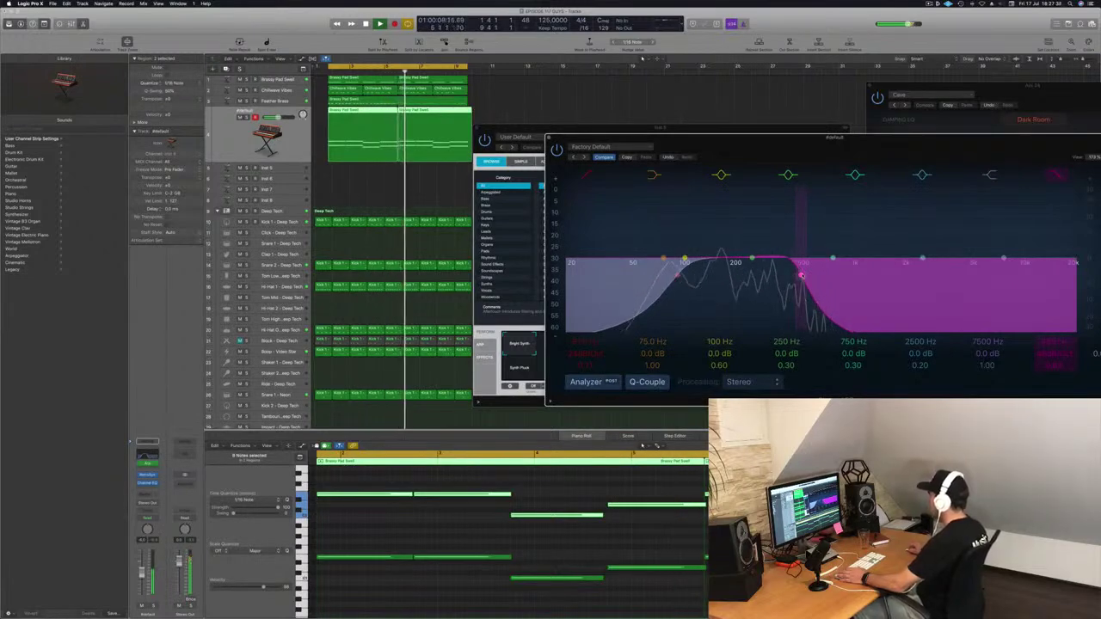
{"action": "left_click_drag", "start_coordinate": [847, 137], "coordinate": [745, 143]}
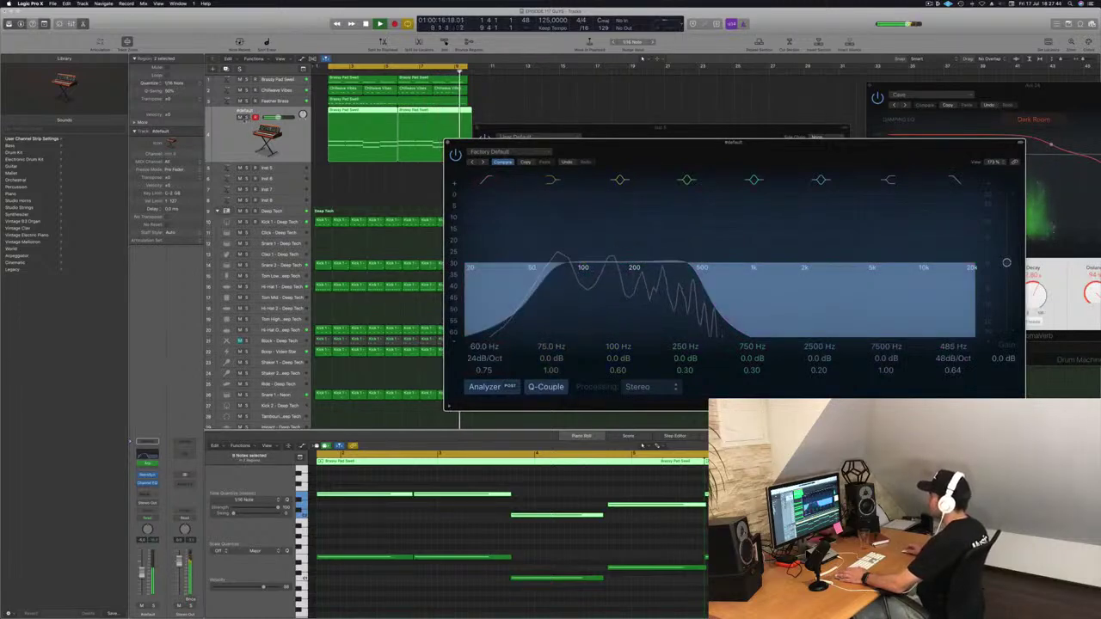
Check the fourth track's filtered sound in solo, restore the full mix and close the Channel EQ.
{"action": "key", "text": "s"}
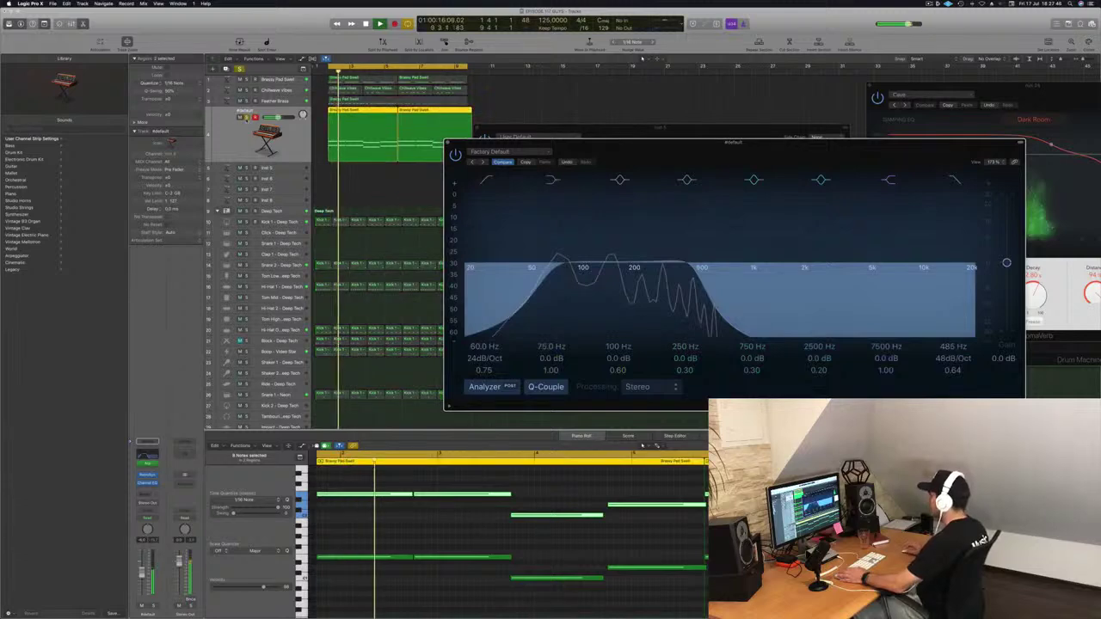
{"action": "left_click_drag", "start_coordinate": [689, 146], "coordinate": [664, 173]}
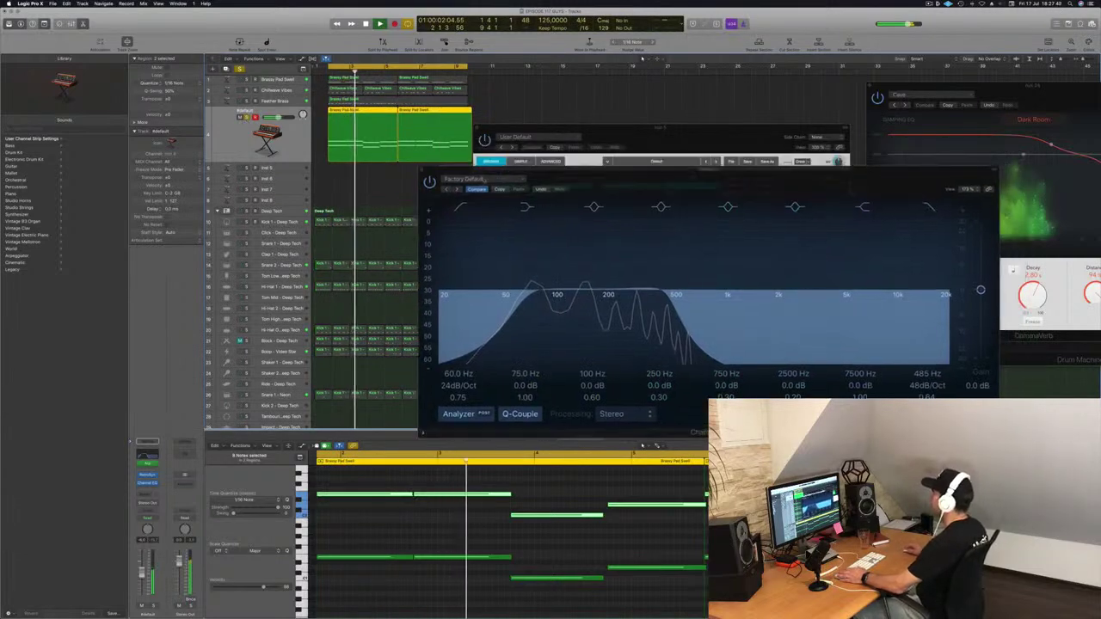
{"action": "key", "text": "s"}
{"action": "key", "text": "super+w"}
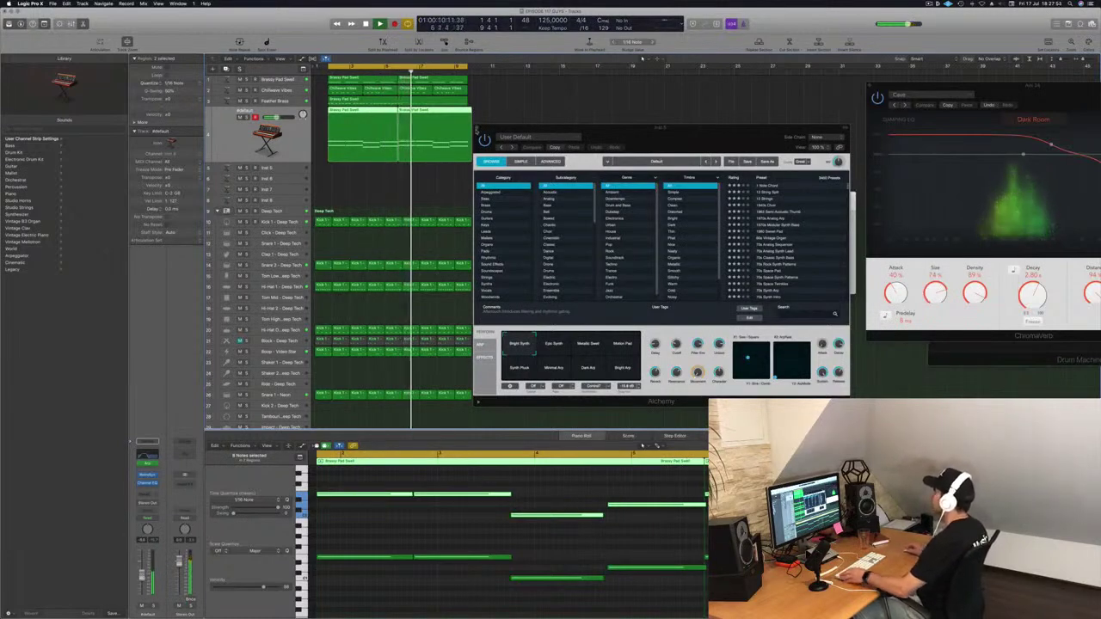
Close the open Alchemy window, select the Inst 5 track and add a send to Bus 11 (Aux 34).
{"action": "key", "text": "super+w"}
{"action": "left_click", "coordinate": [277, 169]}
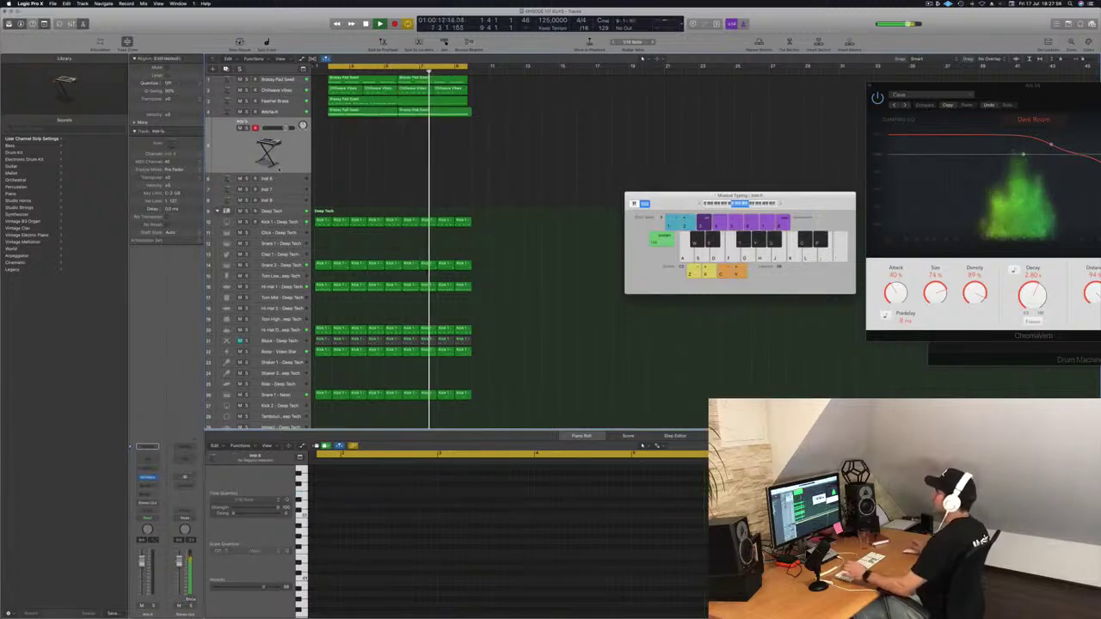
{"action": "left_click", "coordinate": [145, 496]}
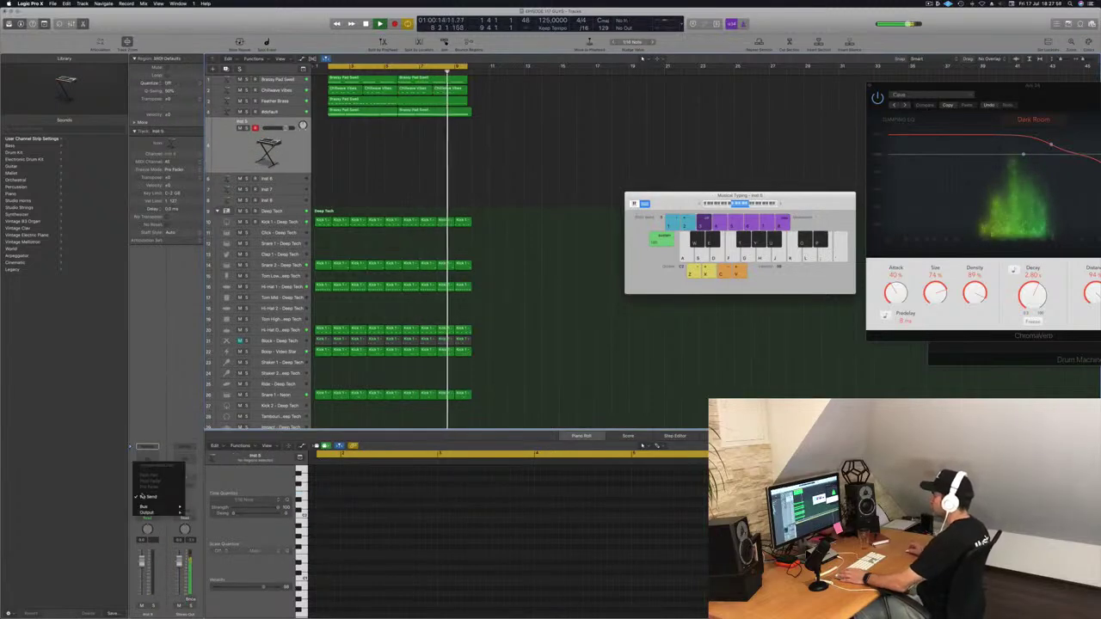
{"action": "mouse_move", "coordinate": [149, 506]}
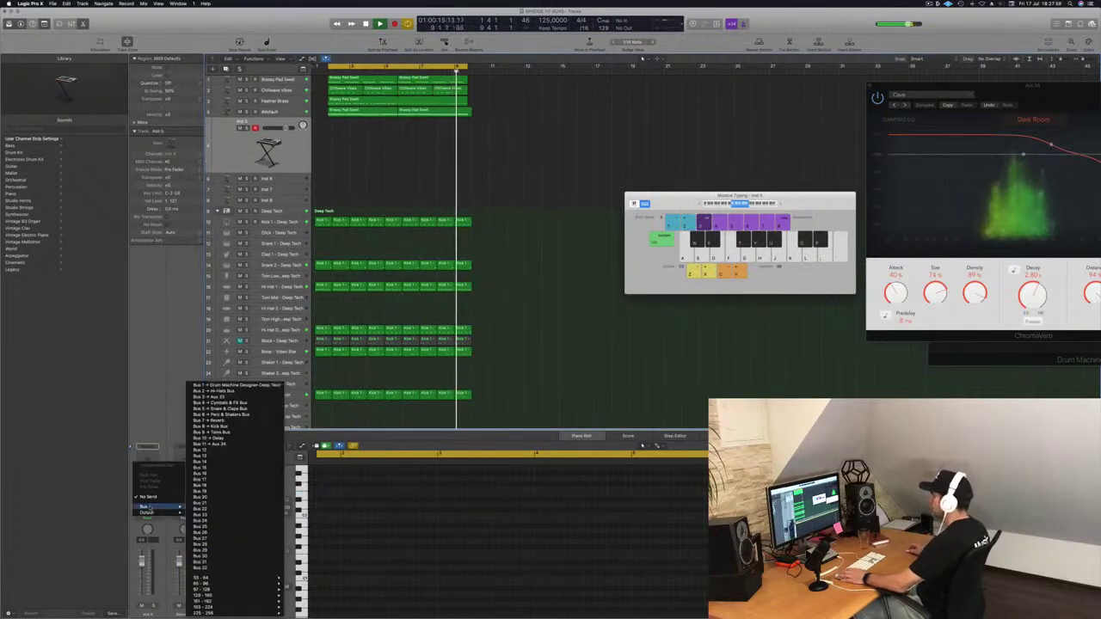
{"action": "left_click", "coordinate": [224, 445]}
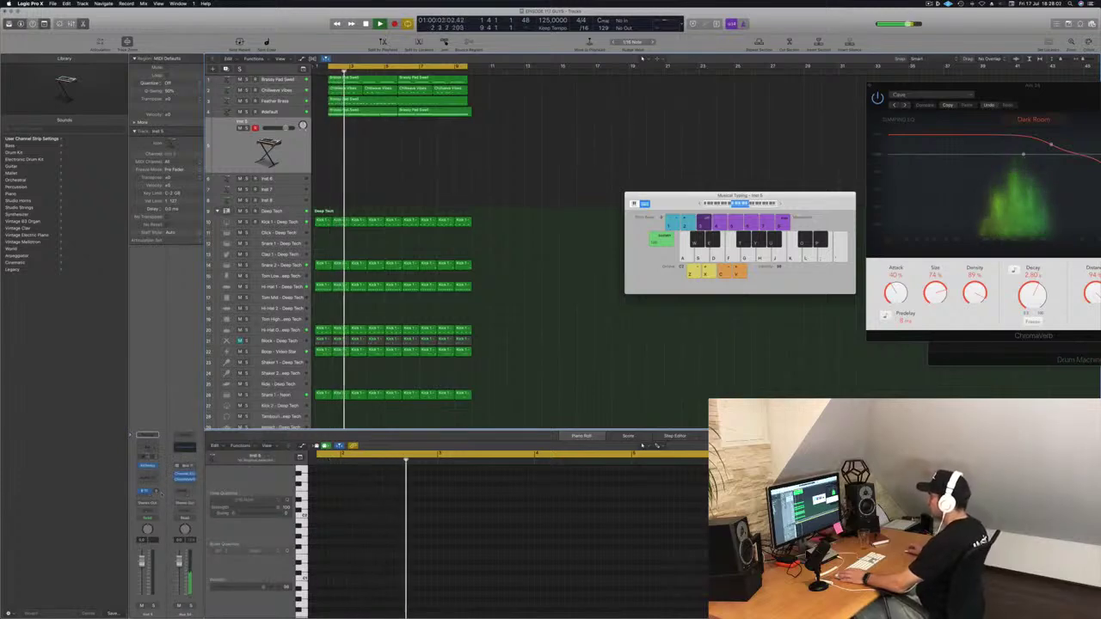
Open Inst 5's Alchemy instrument, reposition its window and filter the preset browser to the Leads category.
{"action": "left_click", "coordinate": [148, 466]}
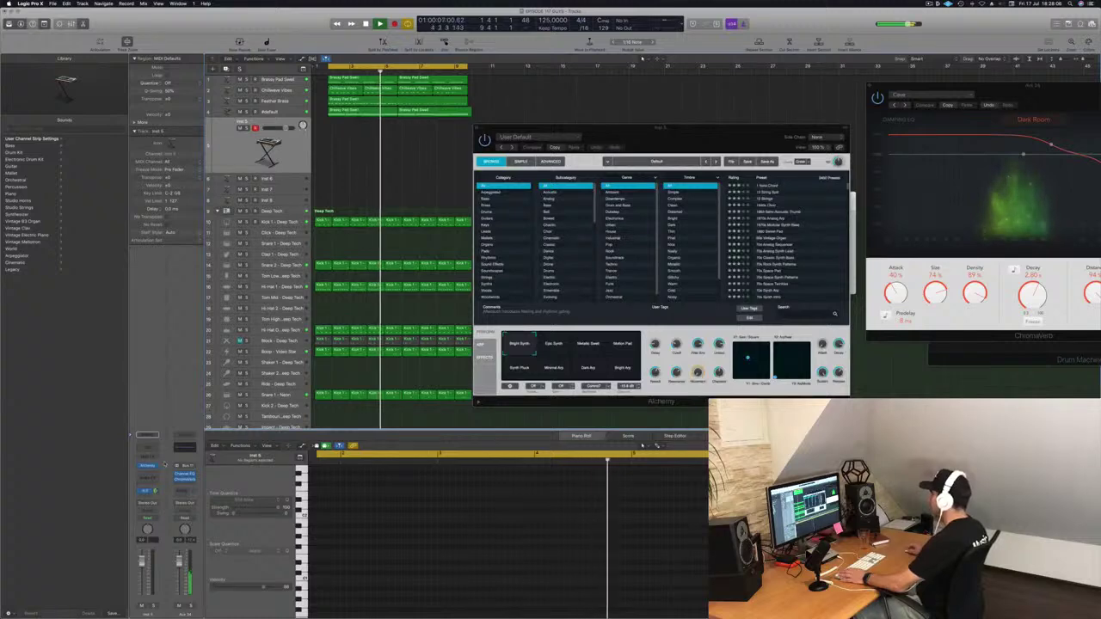
{"action": "left_click_drag", "start_coordinate": [664, 140], "coordinate": [678, 188]}
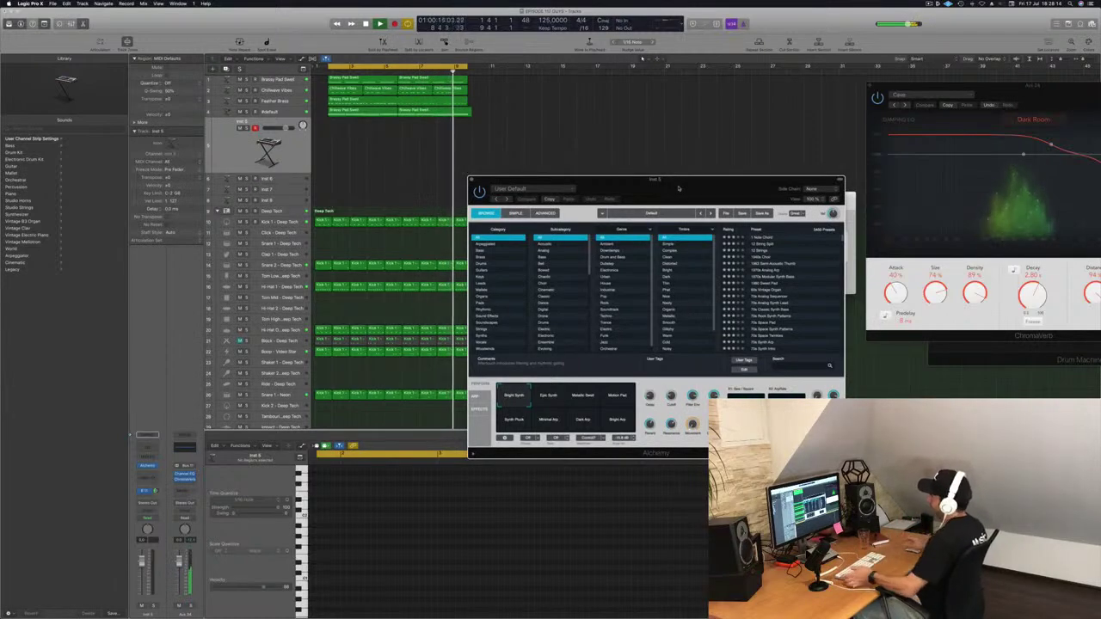
{"action": "left_click_drag", "start_coordinate": [681, 184], "coordinate": [702, 164]}
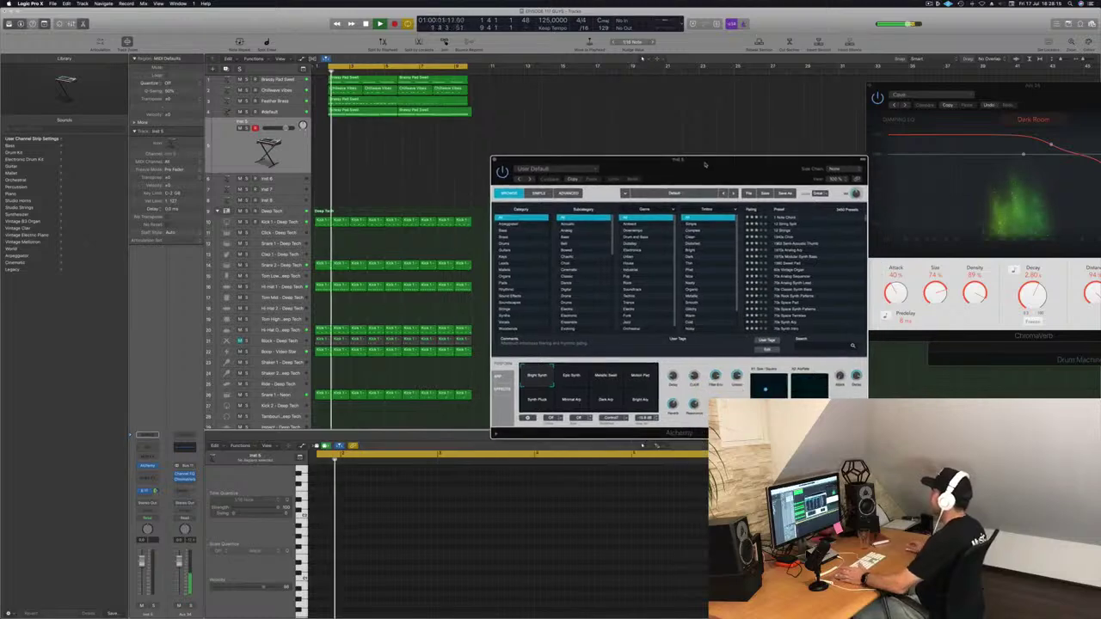
{"action": "left_click", "coordinate": [513, 256]}
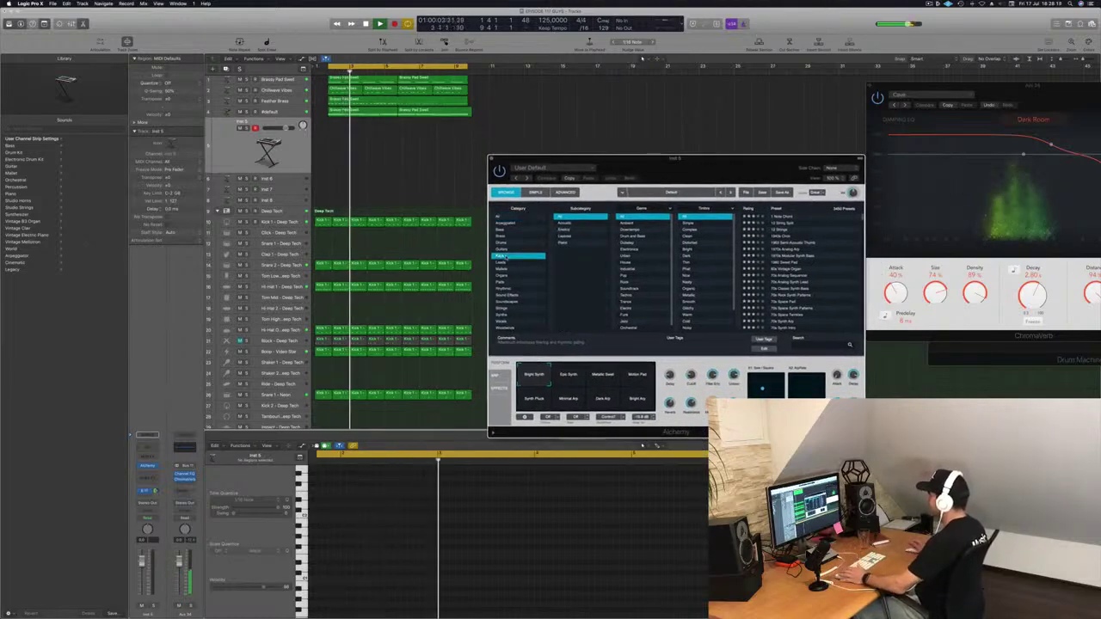
{"action": "left_click", "coordinate": [508, 262]}
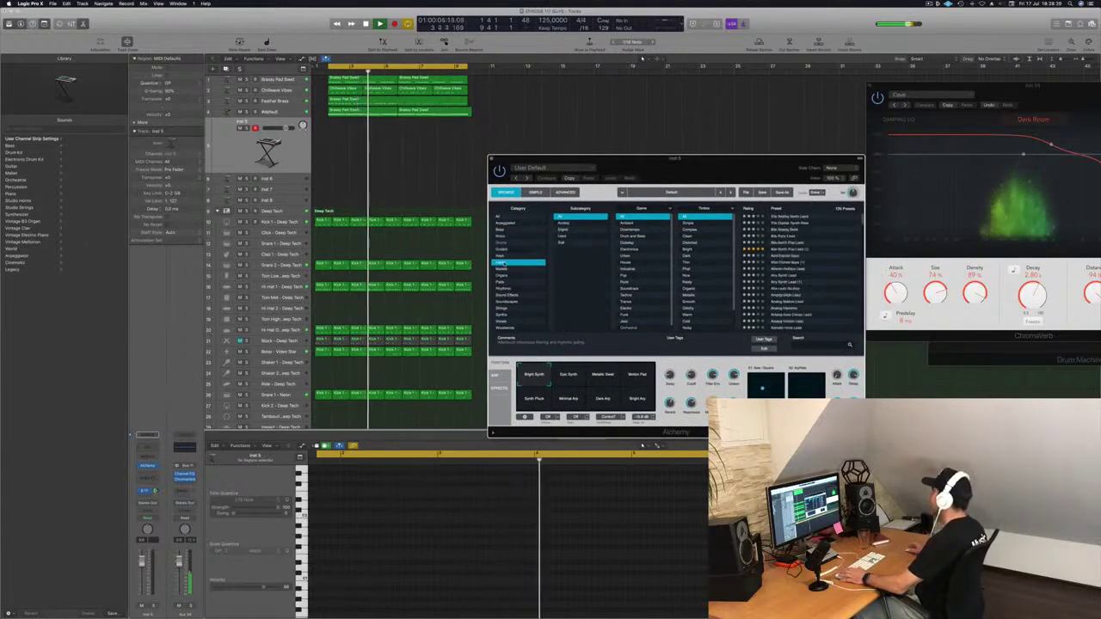
Audition the Acid Etched Bass and Journey To Pluto presets from the Leads list.
{"action": "left_click", "coordinate": [757, 262]}
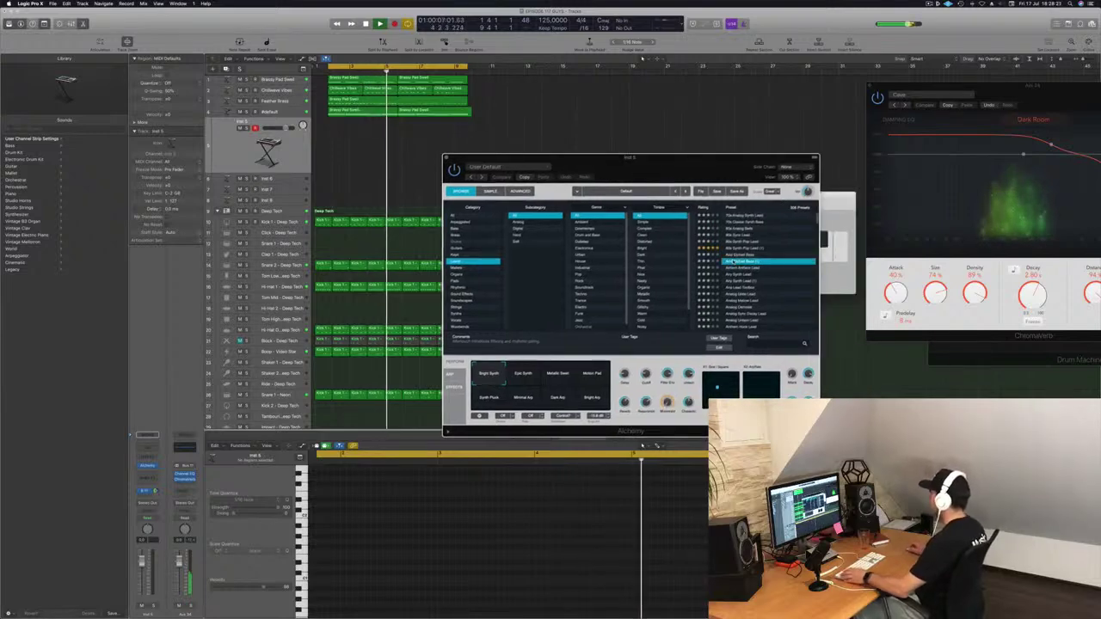
{"action": "scroll", "coordinate": [771, 297], "scroll_direction": "down", "scroll_amount": 2}
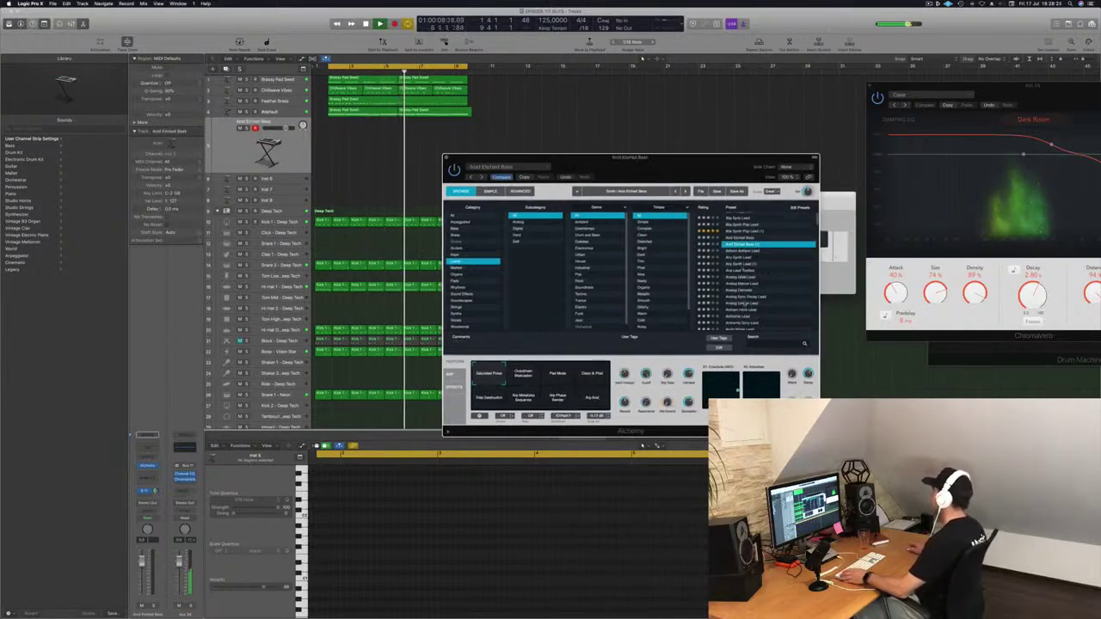
{"action": "scroll", "coordinate": [744, 303], "scroll_direction": "down", "scroll_amount": 8}
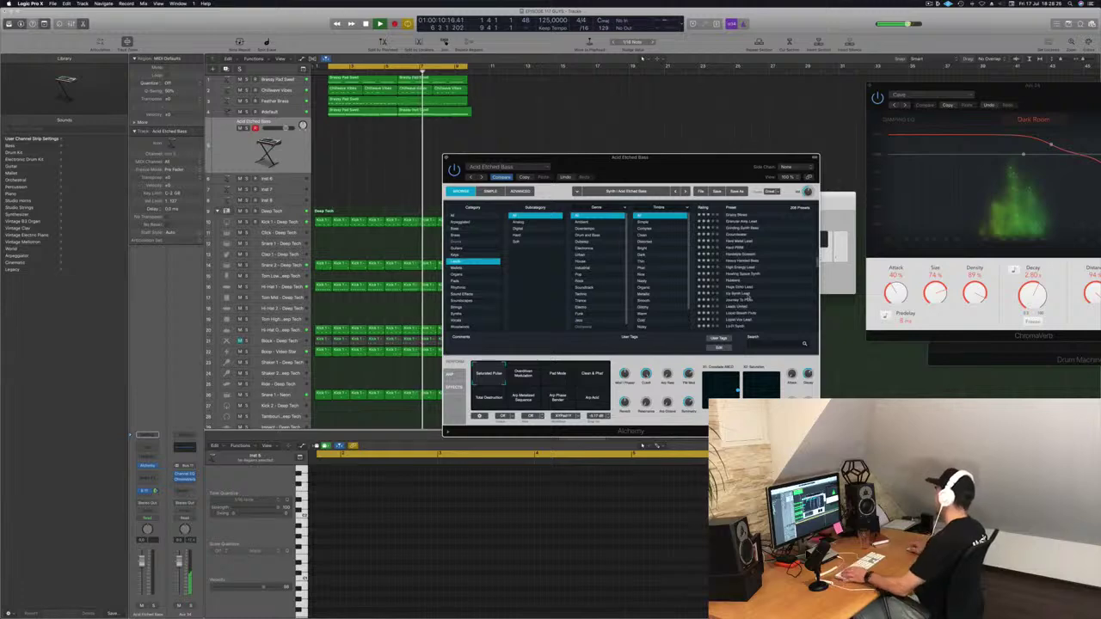
{"action": "left_click", "coordinate": [738, 294]}
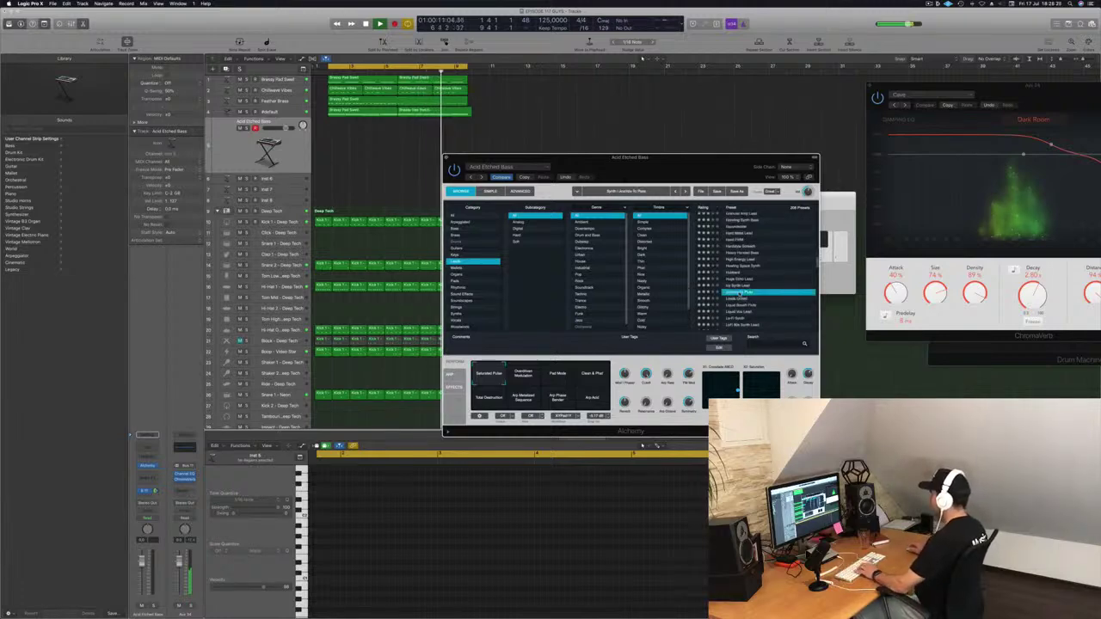
Place the Musical Typing keyboard clear of the Alchemy window and load the Icy Synth Lead preset.
{"action": "left_click_drag", "start_coordinate": [830, 207], "coordinate": [875, 213]}
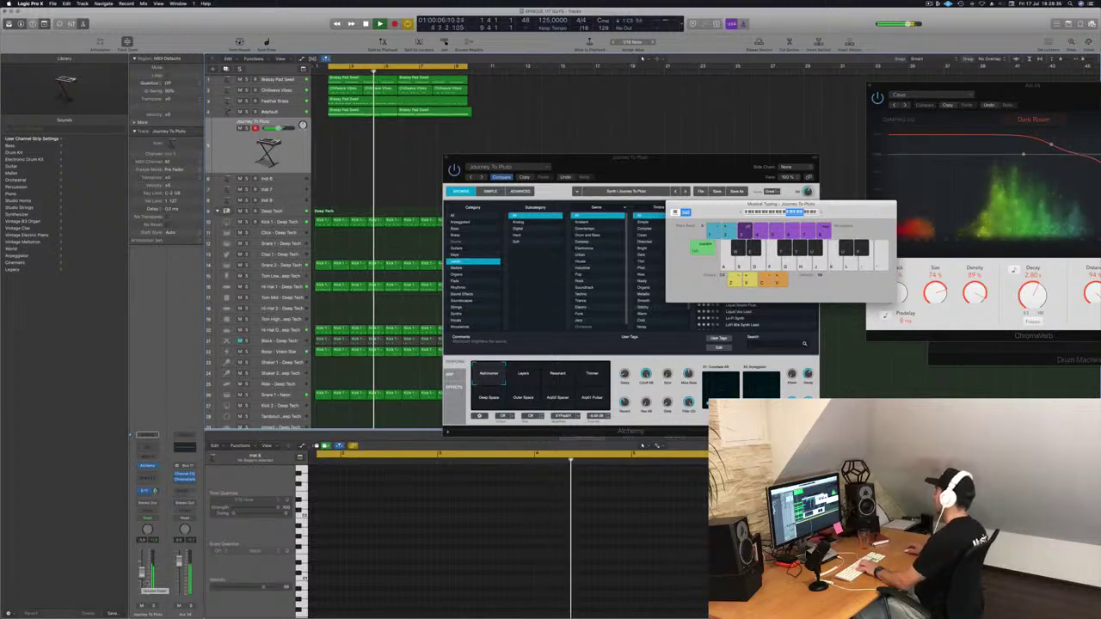
{"action": "left_click_drag", "start_coordinate": [778, 204], "coordinate": [938, 101]}
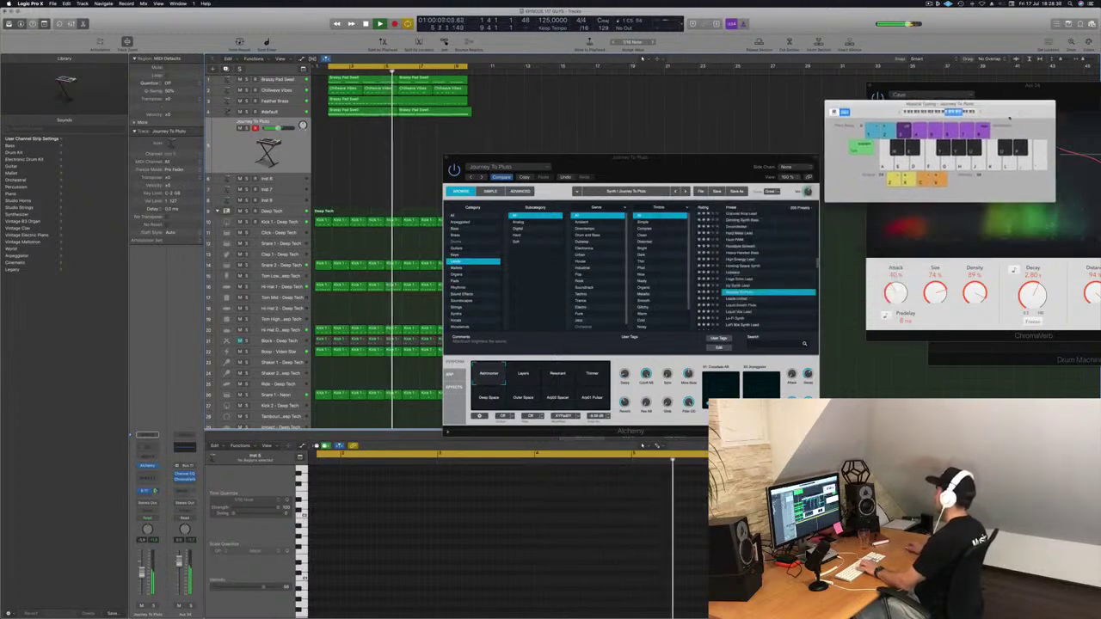
{"action": "left_click_drag", "start_coordinate": [663, 169], "coordinate": [612, 165]}
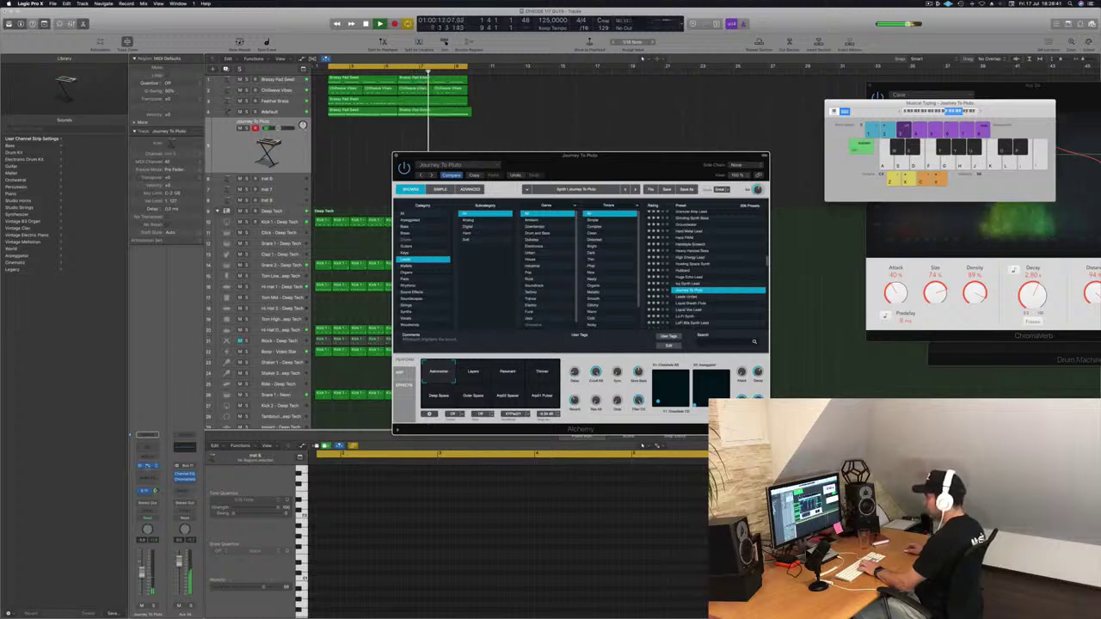
{"action": "left_click", "coordinate": [147, 466]}
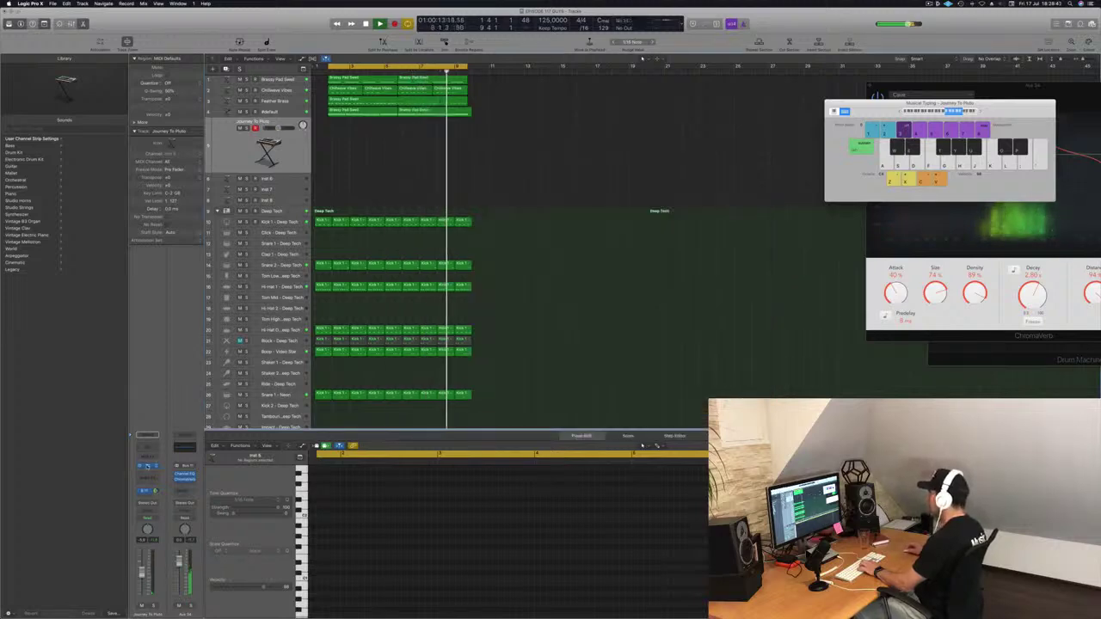
{"action": "left_click", "coordinate": [147, 466]}
{"action": "scroll", "coordinate": [713, 250], "scroll_direction": "up", "scroll_amount": 4}
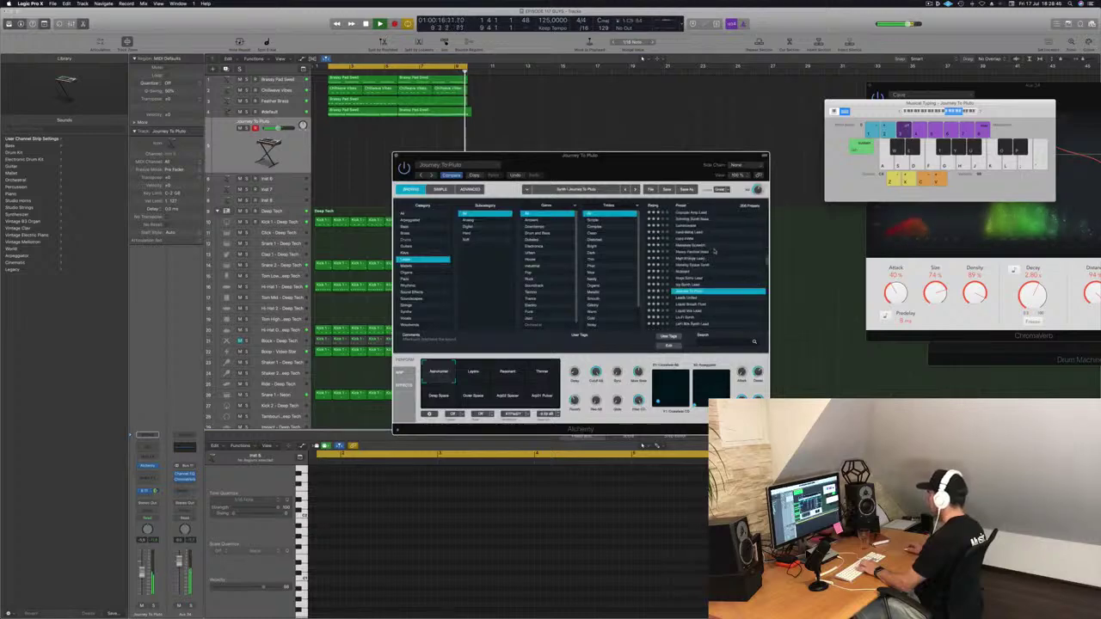
{"action": "left_click", "coordinate": [690, 286]}
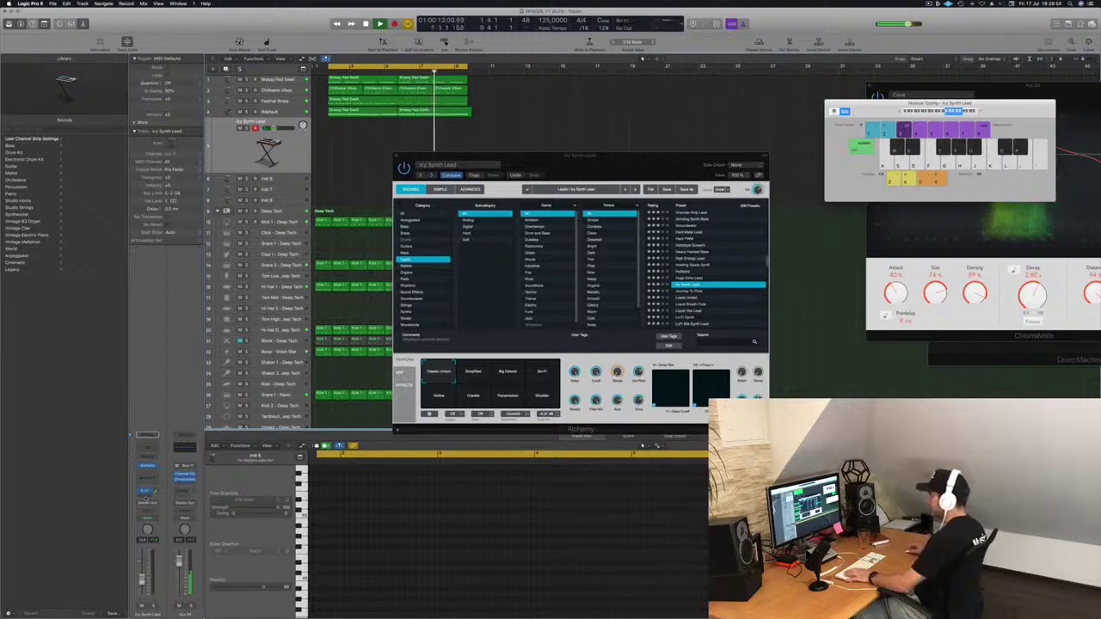
Add a second send to Bus 12 on the Icy Synth Lead track and insert a stereo SilverVerb on its aux channel.
{"action": "left_click", "coordinate": [146, 495]}
{"action": "mouse_move", "coordinate": [149, 508]}
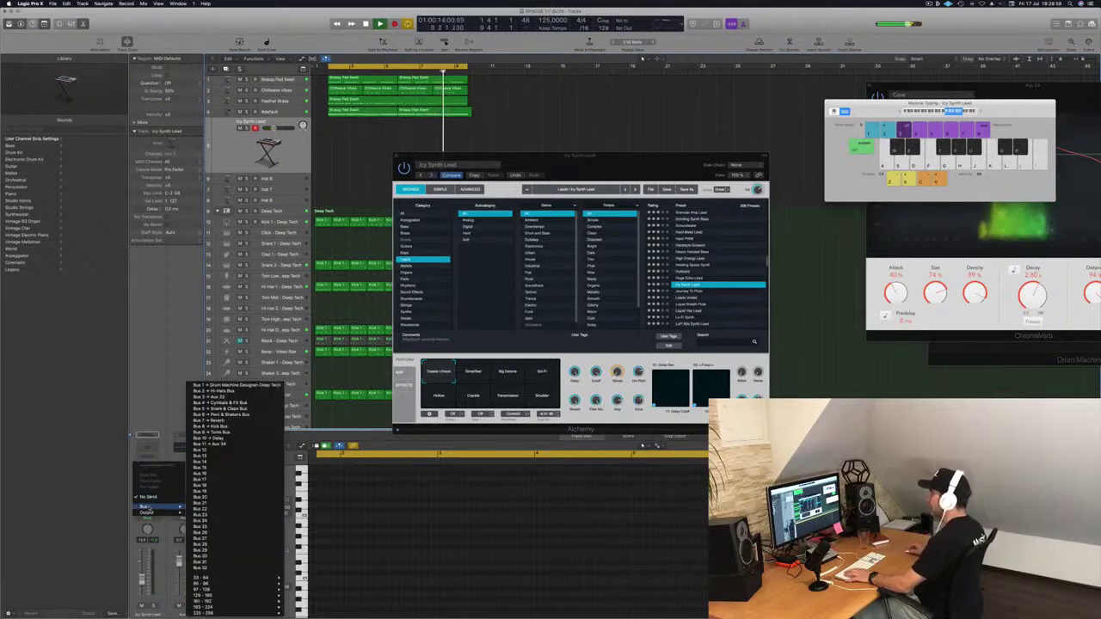
{"action": "left_click", "coordinate": [215, 454]}
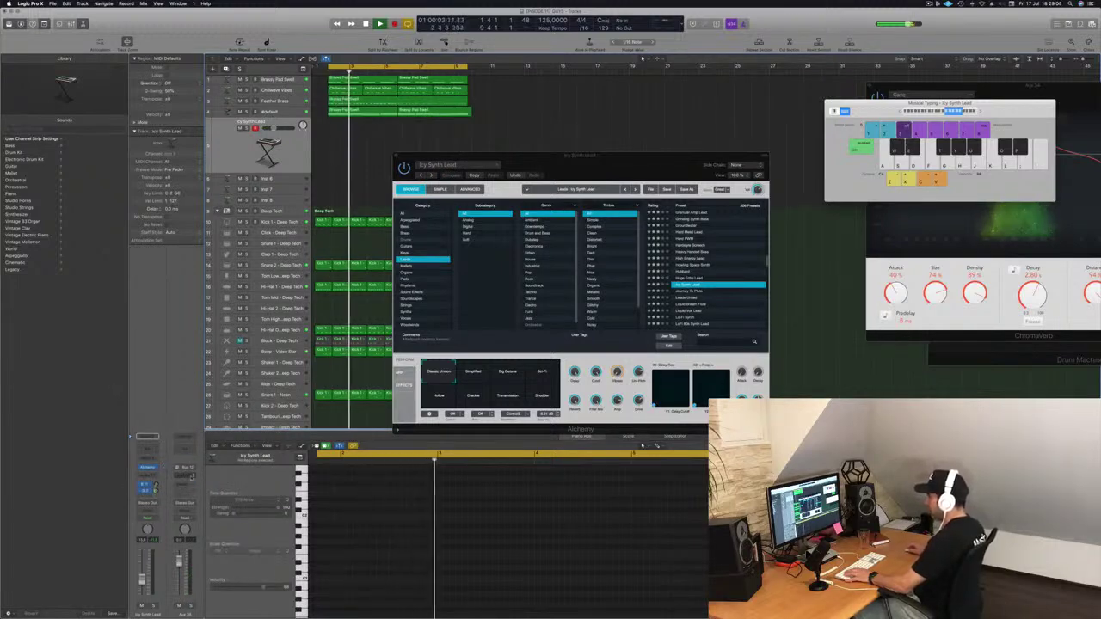
{"action": "left_click", "coordinate": [183, 478]}
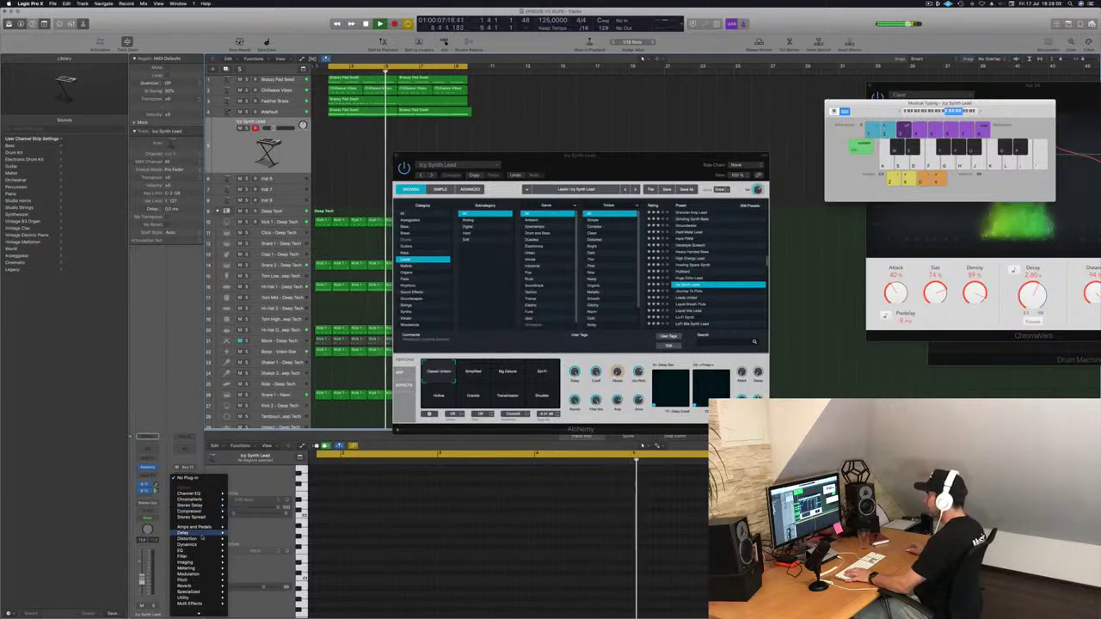
{"action": "mouse_move", "coordinate": [206, 585]}
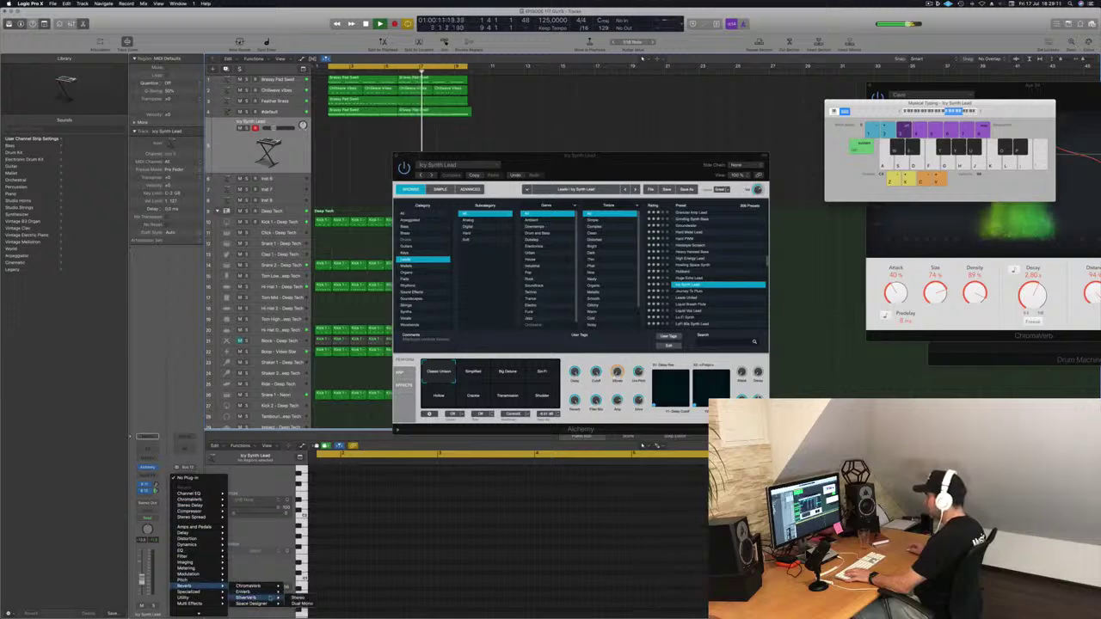
{"action": "left_click", "coordinate": [298, 598]}
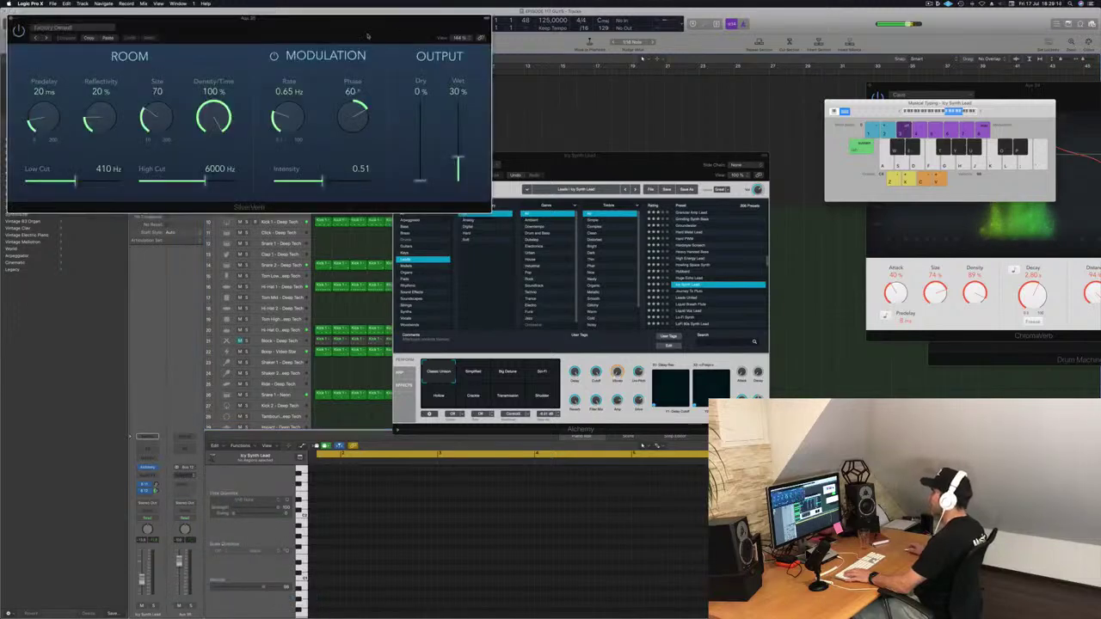
Load the saved SilverVerb preset with 92% reflectivity, size 162 and 94% wet output, and close the reverb window.
{"action": "left_click_drag", "start_coordinate": [368, 36], "coordinate": [537, 57]}
{"action": "left_click", "coordinate": [249, 49]}
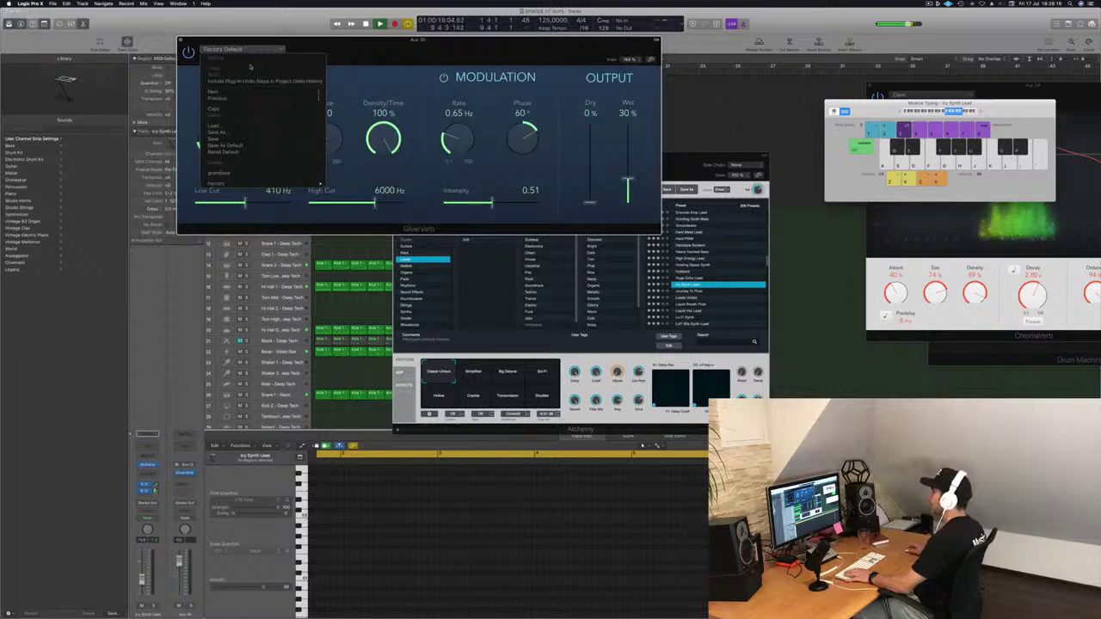
{"action": "left_click", "coordinate": [260, 175]}
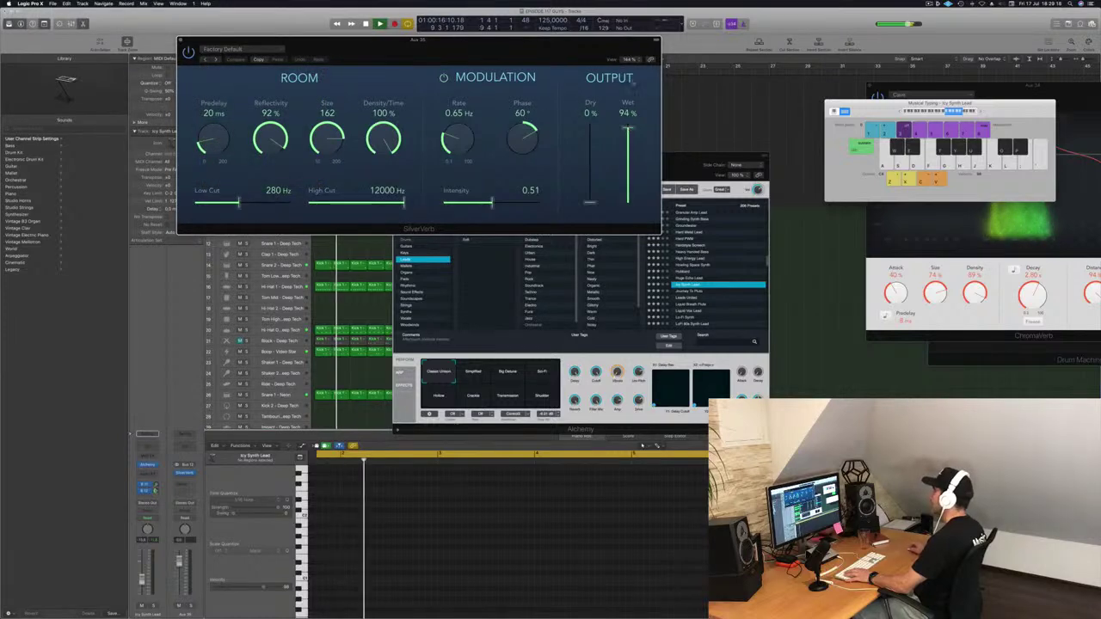
{"action": "left_click", "coordinate": [181, 39]}
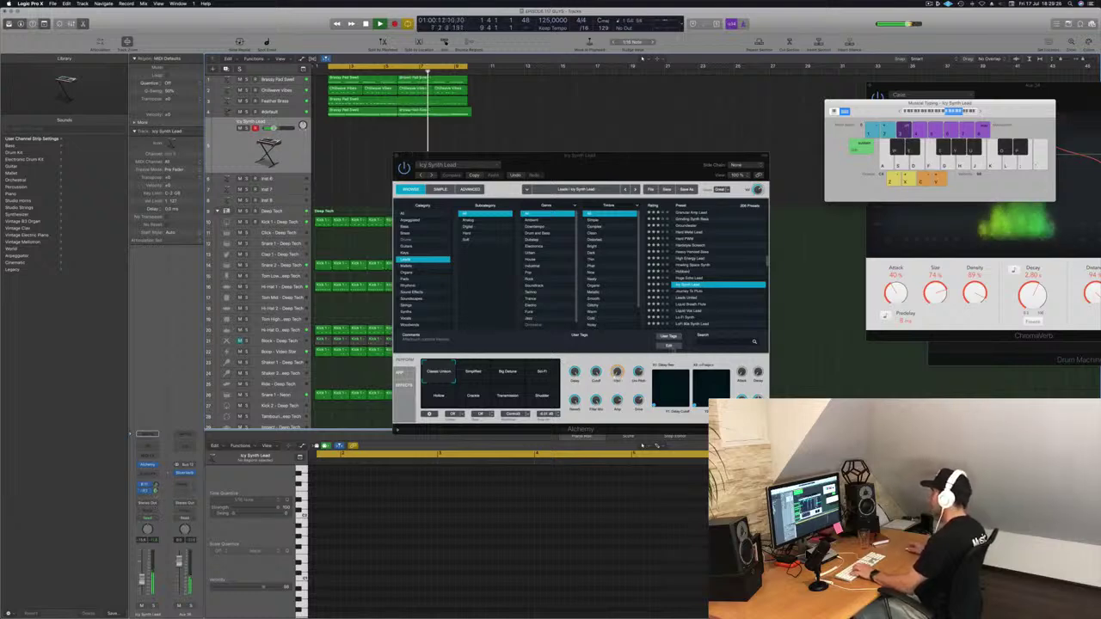
Load the Liquid Breath Flute preset with its Pure Flute snapshot and raise the track's volume slightly.
{"action": "left_click", "coordinate": [681, 305]}
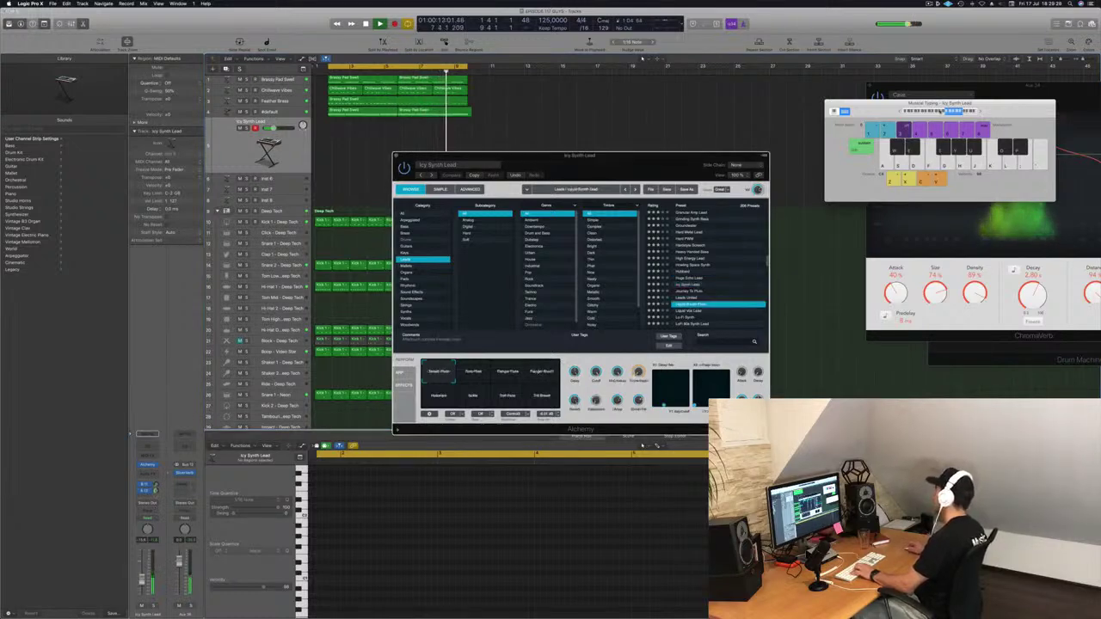
{"action": "left_click_drag", "start_coordinate": [622, 165], "coordinate": [626, 114]}
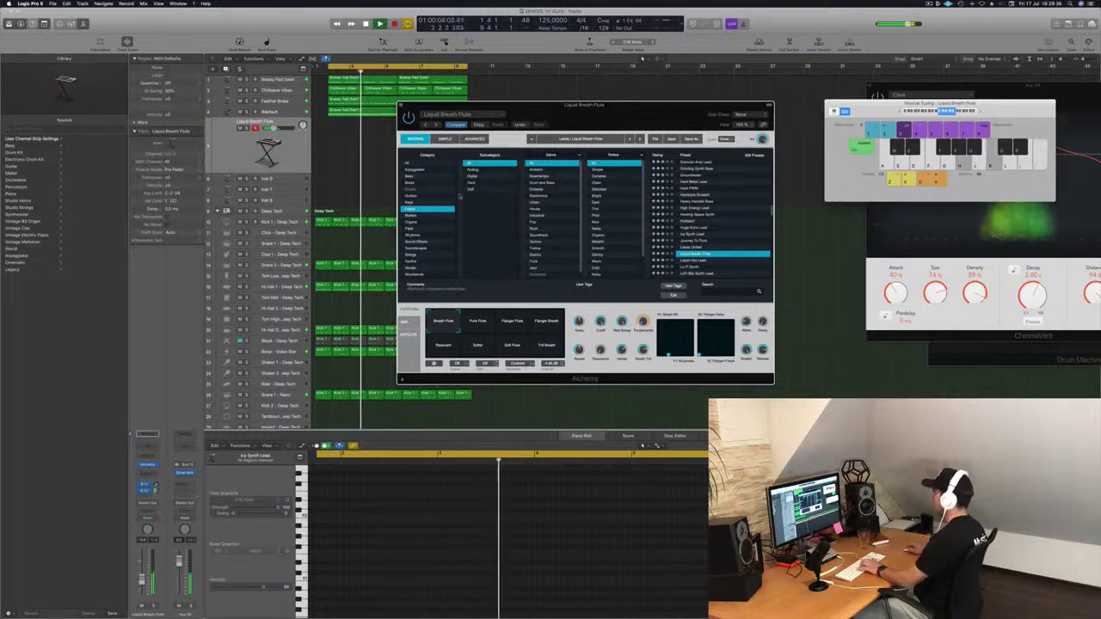
{"action": "left_click", "coordinate": [479, 321]}
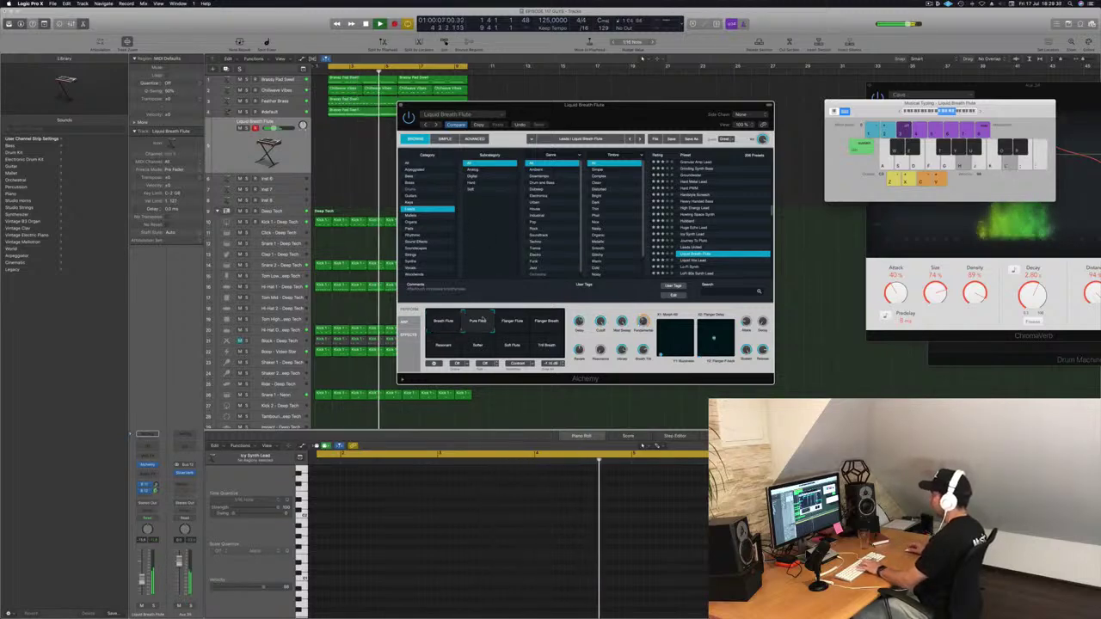
{"action": "left_click_drag", "start_coordinate": [142, 580], "coordinate": [142, 574]}
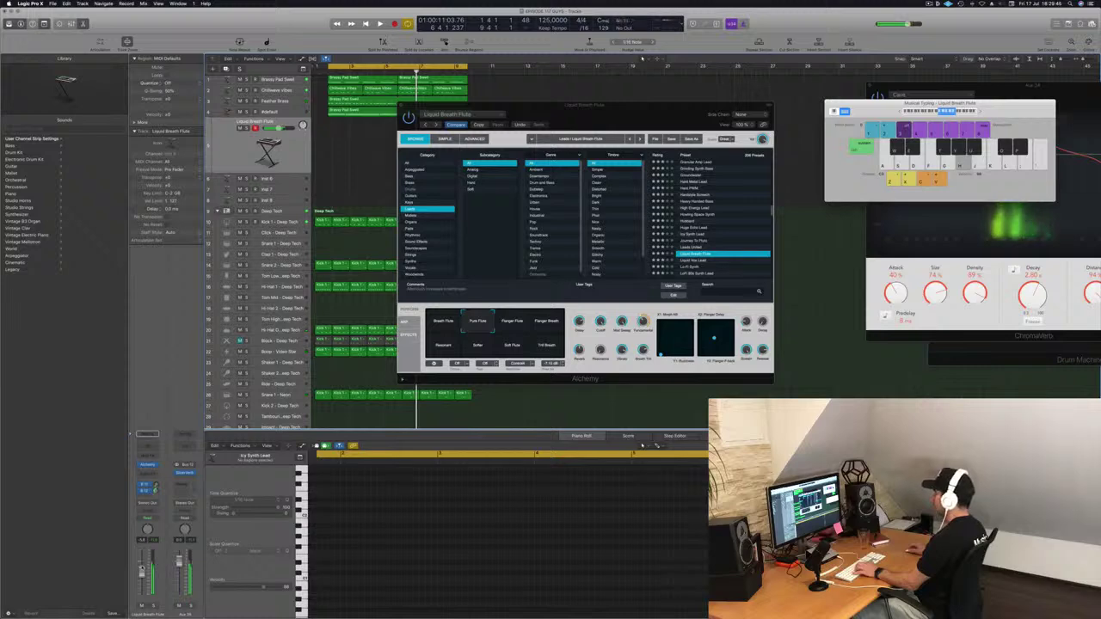
Audition Liquid Breath Flute's Flanger Flute, Flanger Breath and Resonant snapshots and switch to the preset directly below it.
{"action": "key", "text": "Return"}
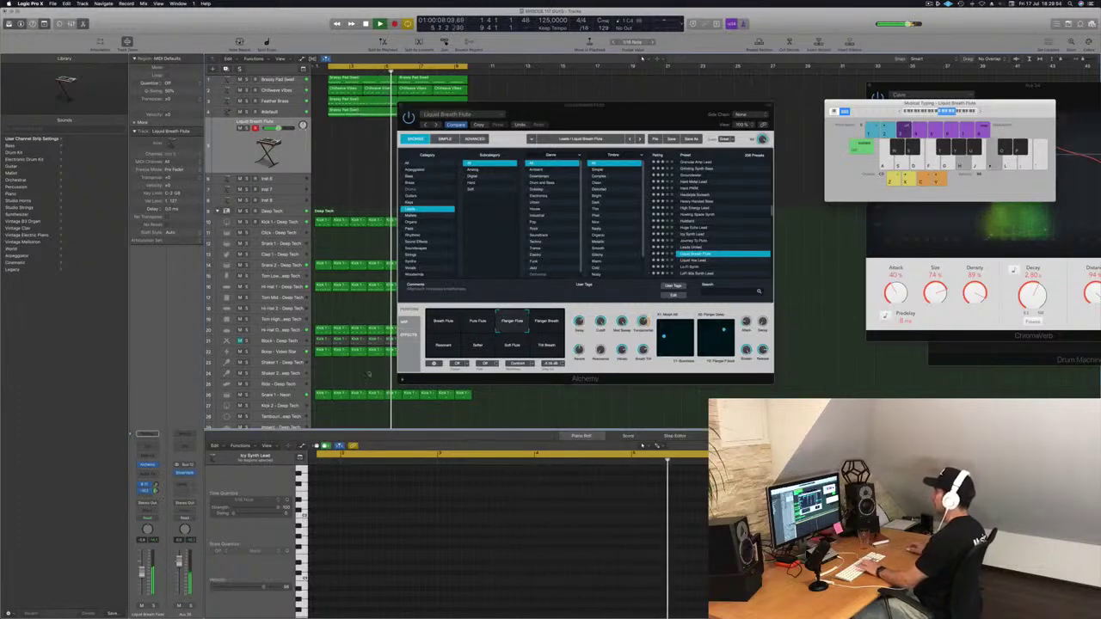
{"action": "left_click", "coordinate": [541, 326]}
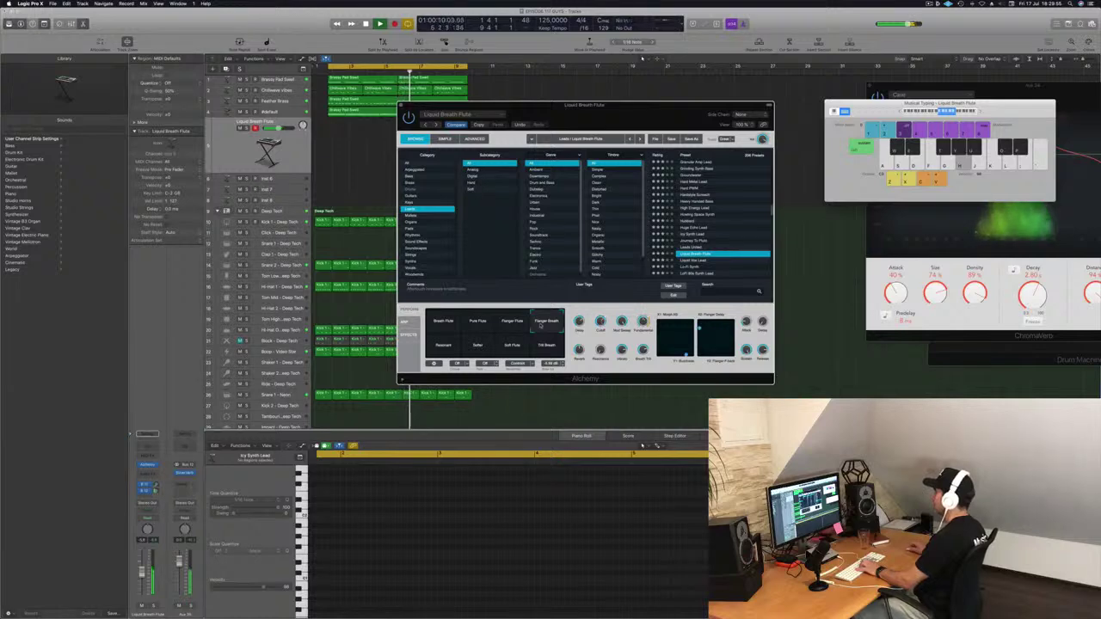
{"action": "left_click", "coordinate": [442, 344]}
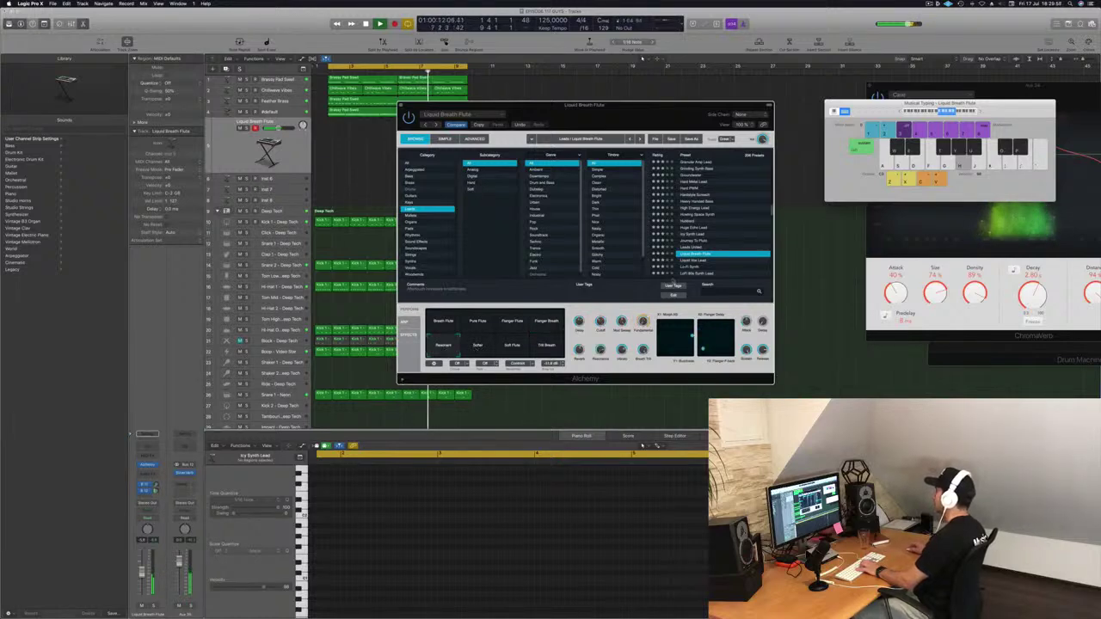
{"action": "scroll", "coordinate": [714, 248], "scroll_direction": "down", "scroll_amount": 1}
{"action": "left_click", "coordinate": [698, 246]}
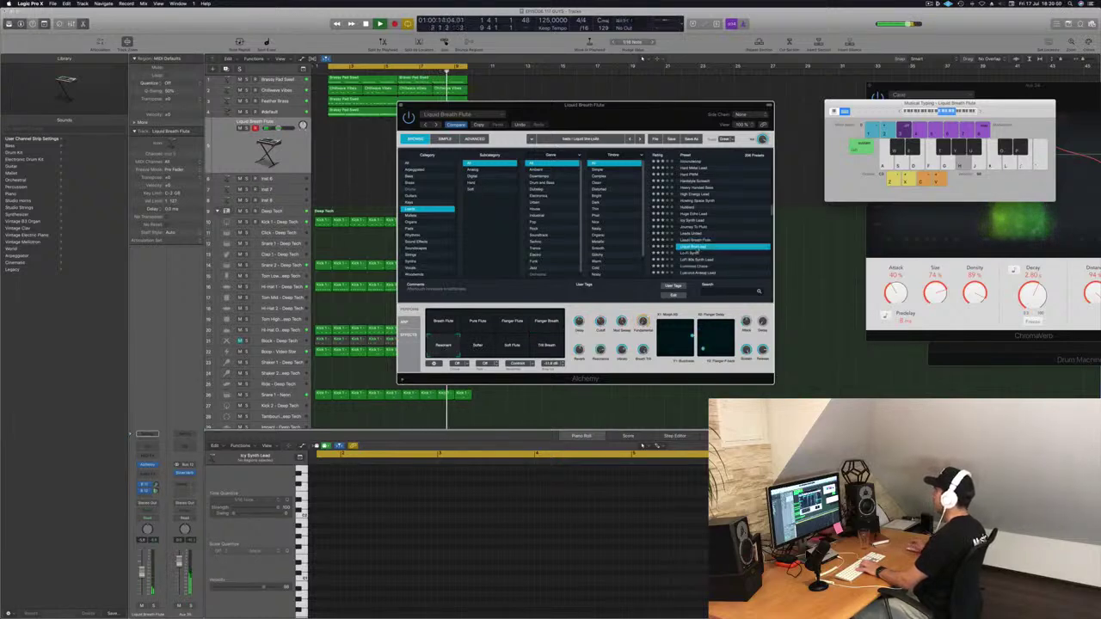
Try the Lo-Fi Synth preset, switch to LoFi 80s Synth Lead and audition its top-row snapshots through to Bright.
{"action": "left_click", "coordinate": [692, 253]}
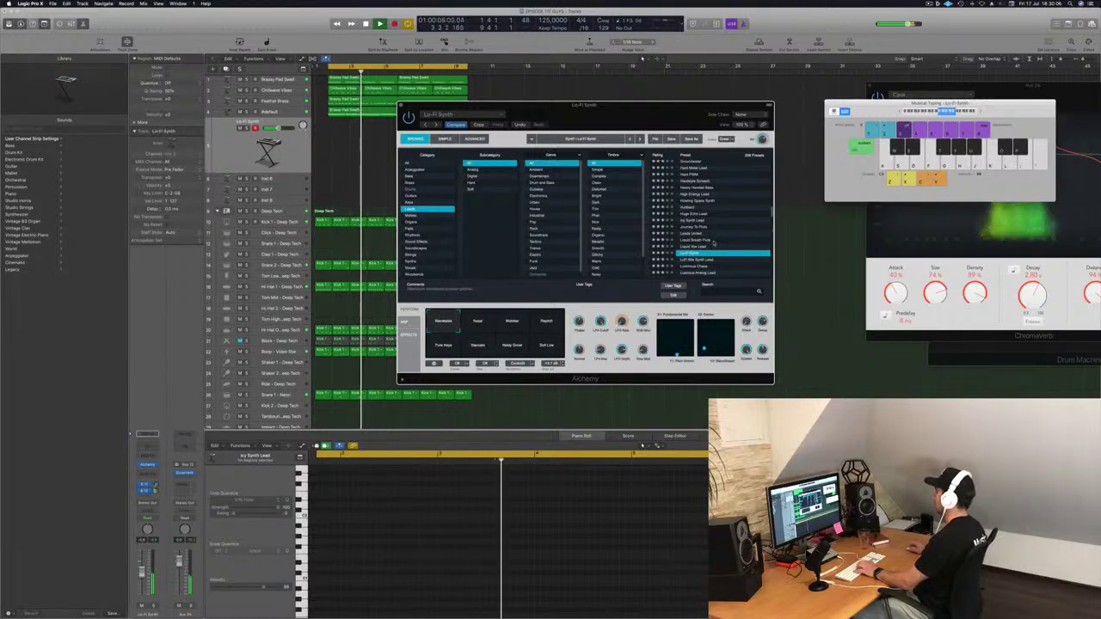
{"action": "scroll", "coordinate": [714, 243], "scroll_direction": "down", "scroll_amount": 3}
{"action": "left_click", "coordinate": [694, 216]}
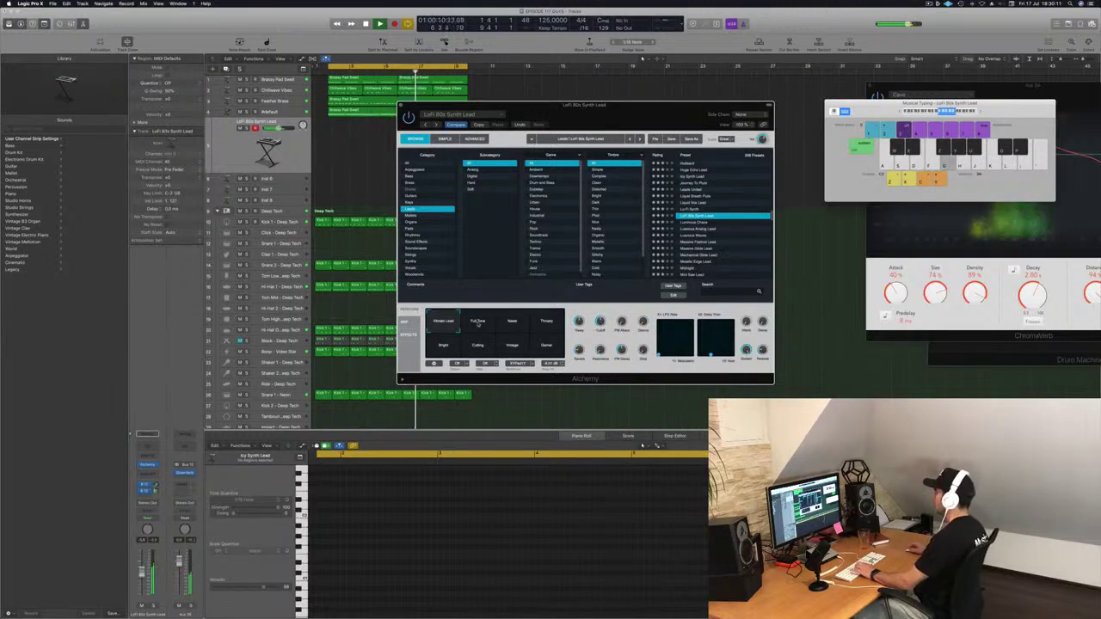
{"action": "left_click", "coordinate": [479, 324]}
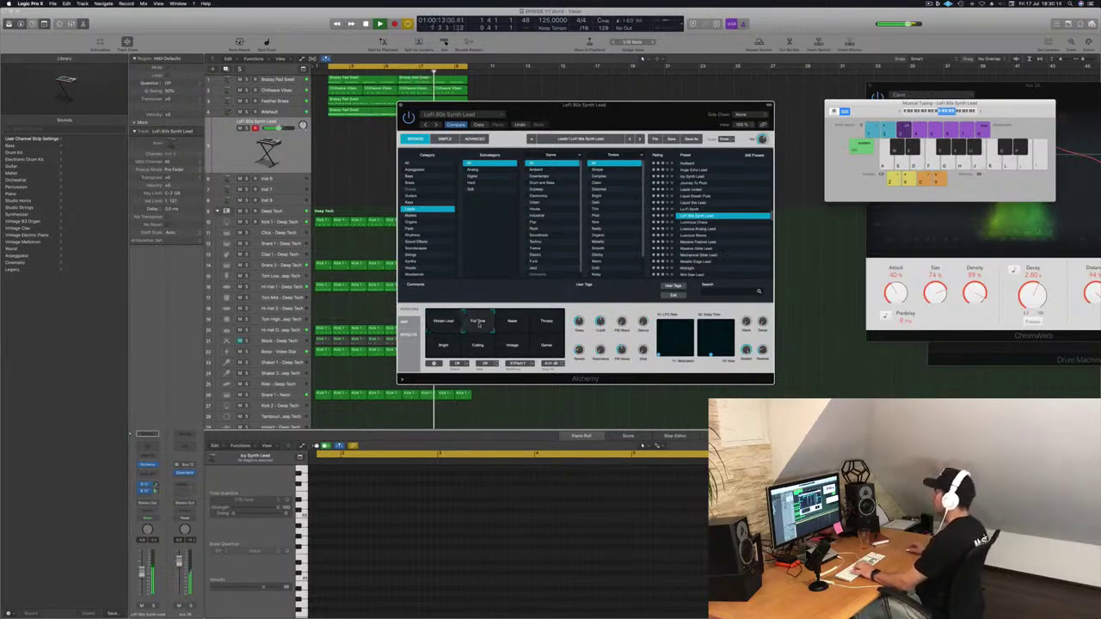
{"action": "left_click", "coordinate": [515, 326]}
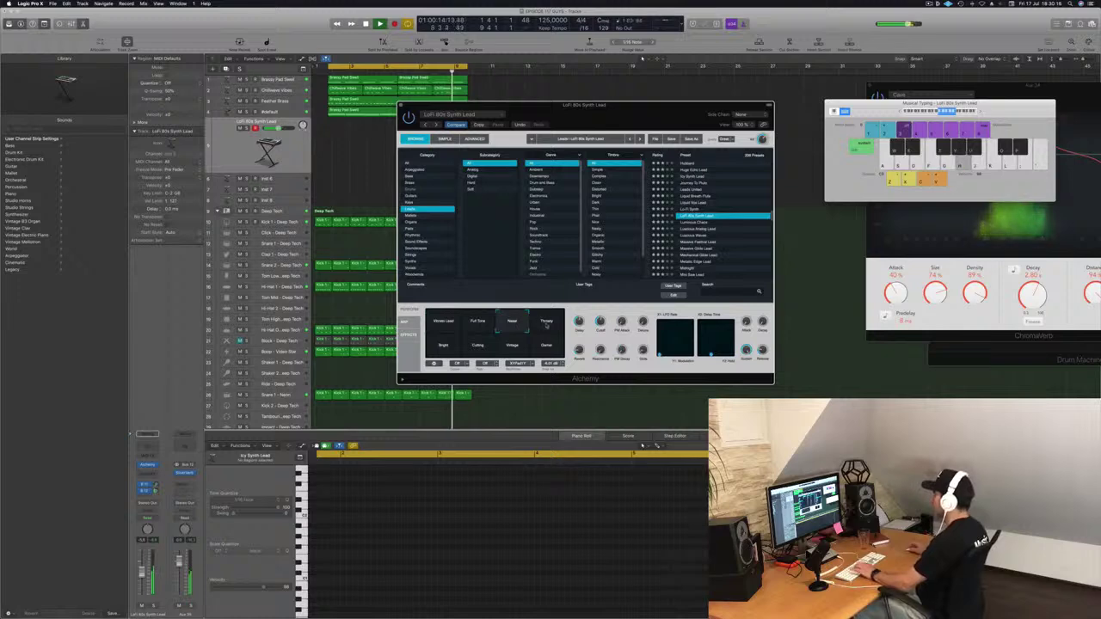
{"action": "left_click", "coordinate": [547, 325]}
{"action": "left_click", "coordinate": [443, 345]}
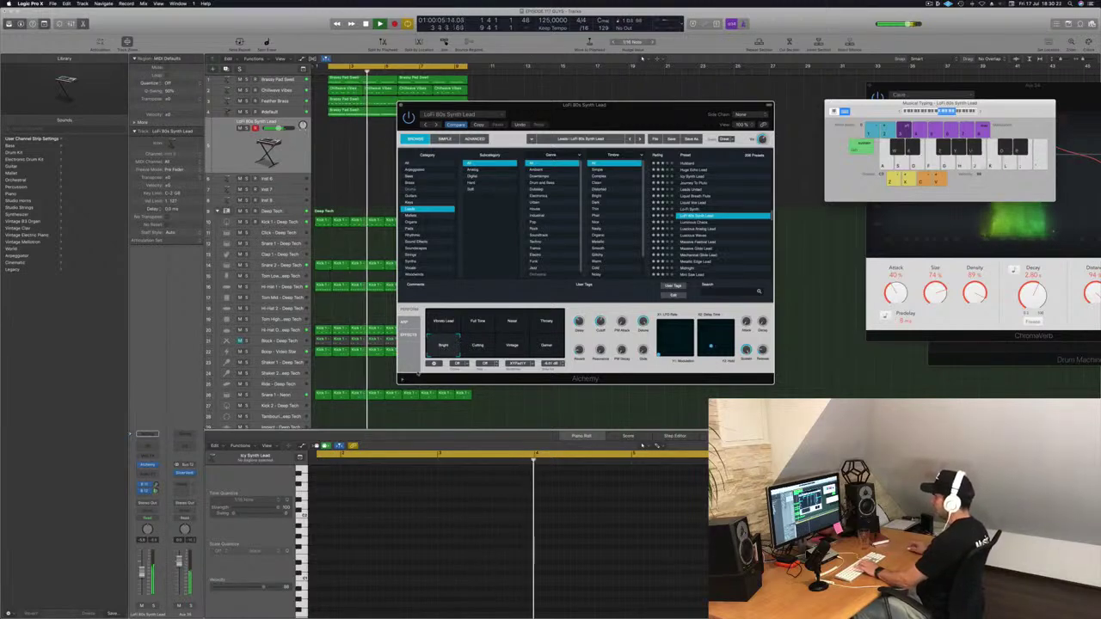
Lower the LoFi 80s Synth Lead track's volume slightly and audition its first and Full Tone snapshots.
{"action": "left_click_drag", "start_coordinate": [142, 572], "coordinate": [142, 578]}
{"action": "key", "text": "j"}
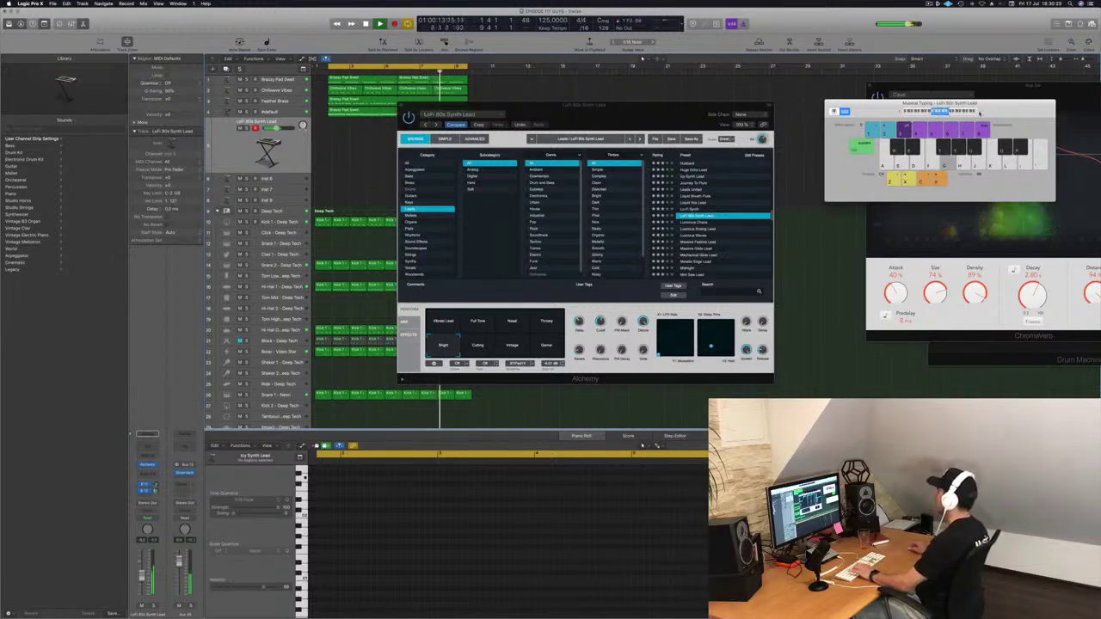
{"action": "left_click", "coordinate": [445, 327]}
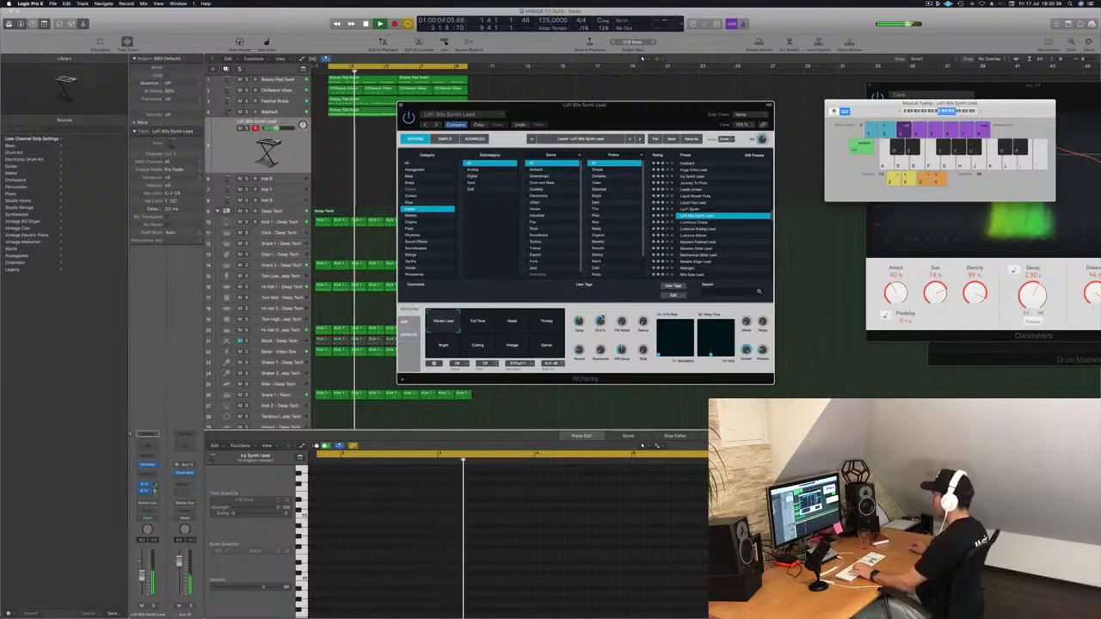
{"action": "left_click", "coordinate": [488, 325]}
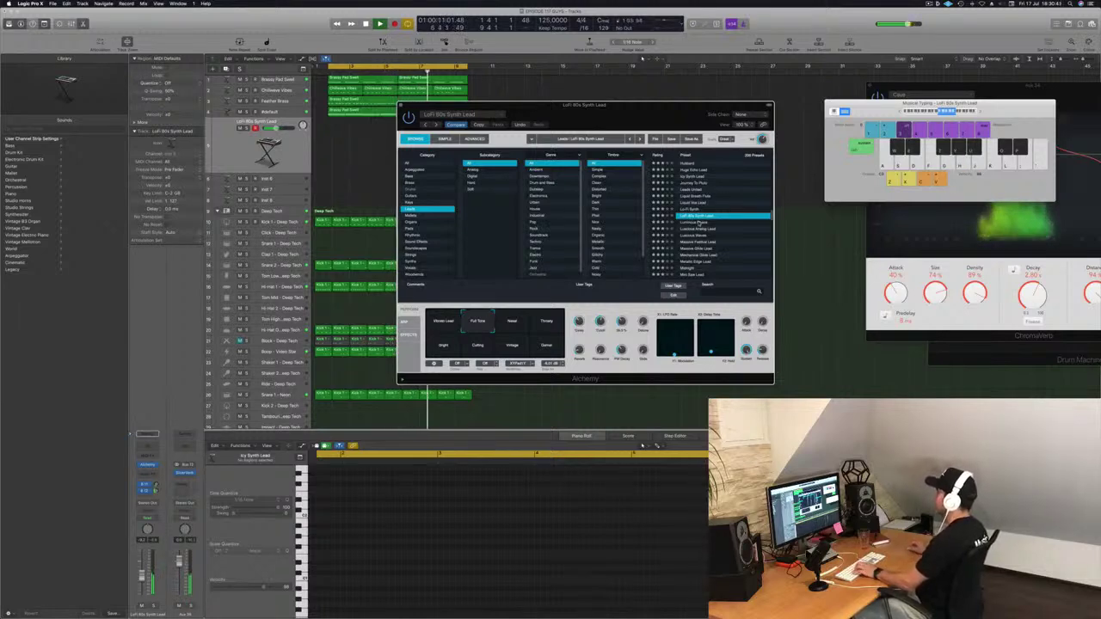
Audition the Luminous Chaos and Luminous Analog Lead presets, and switch to Massive Glide Lead.
{"action": "left_click", "coordinate": [698, 223]}
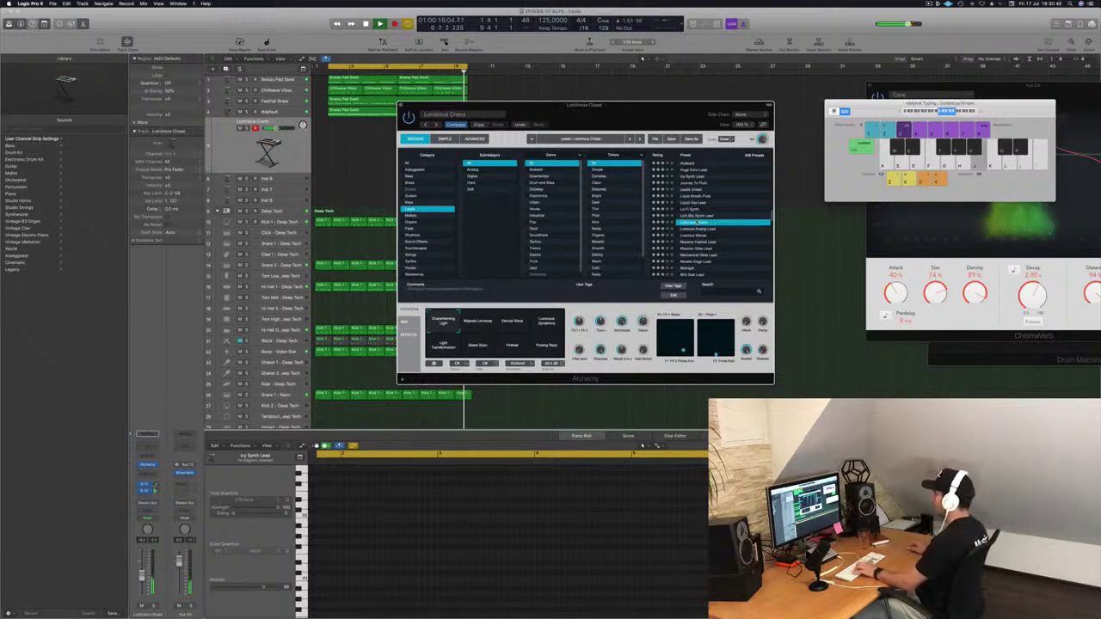
{"action": "left_click", "coordinate": [703, 229]}
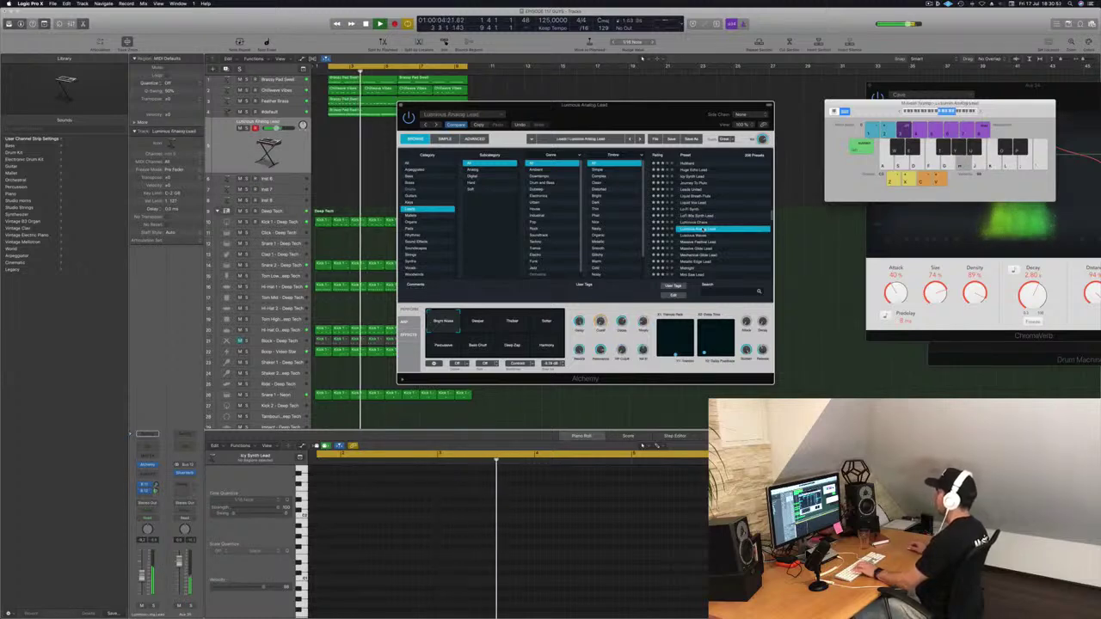
{"action": "left_click", "coordinate": [701, 249]}
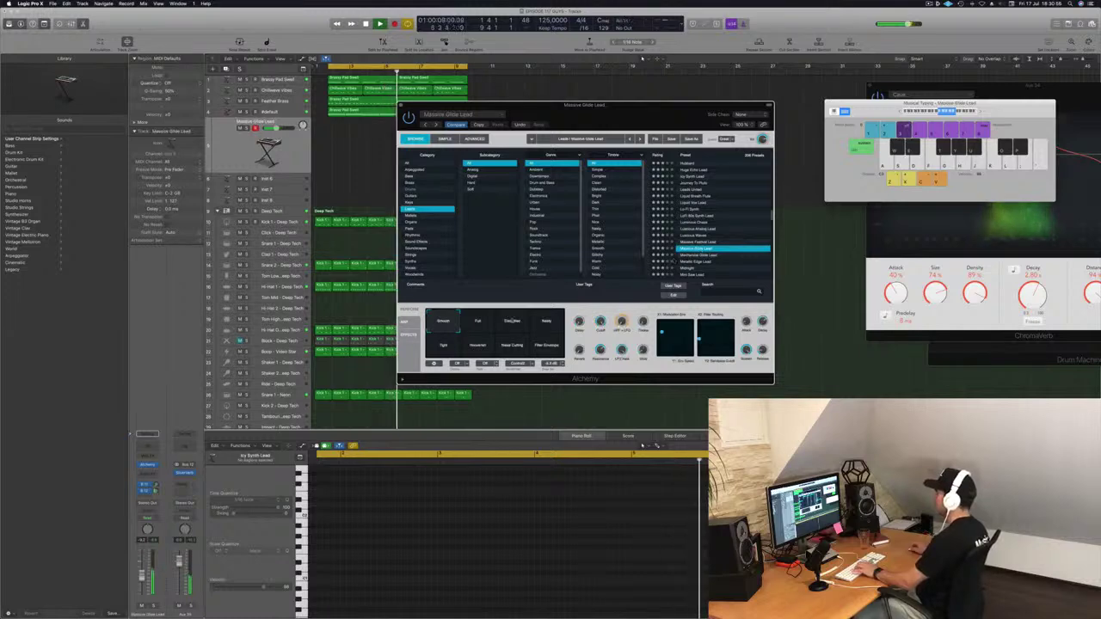
Audition Massive Glide Lead's Full, Electrified, Tight and Nasal Cutting snapshots and raise the track's second send level.
{"action": "left_click", "coordinate": [477, 323]}
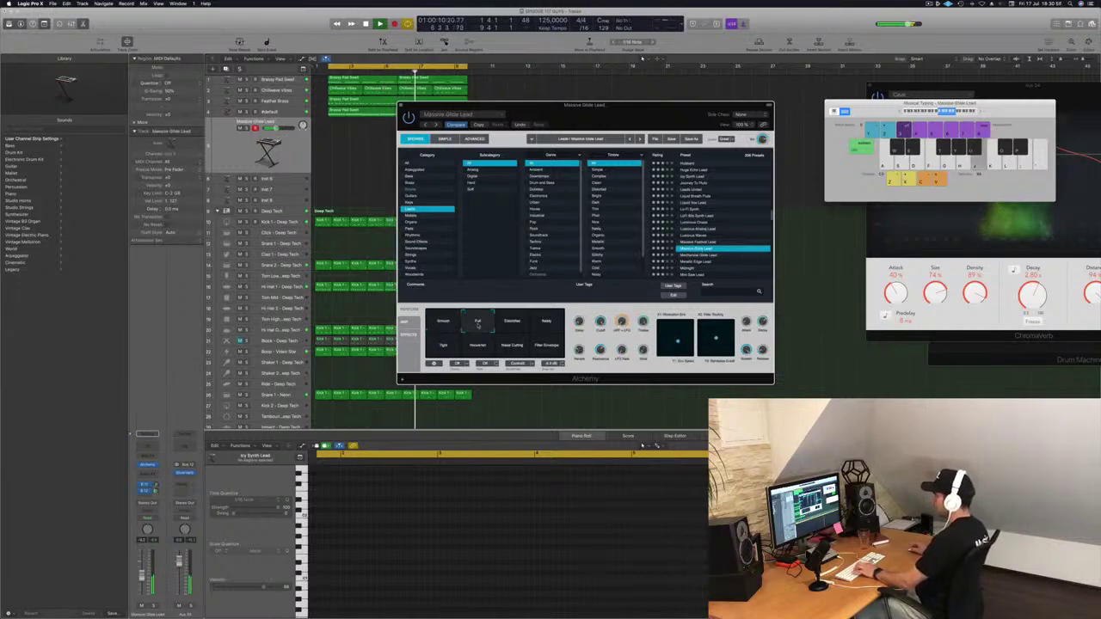
{"action": "left_click", "coordinate": [513, 327]}
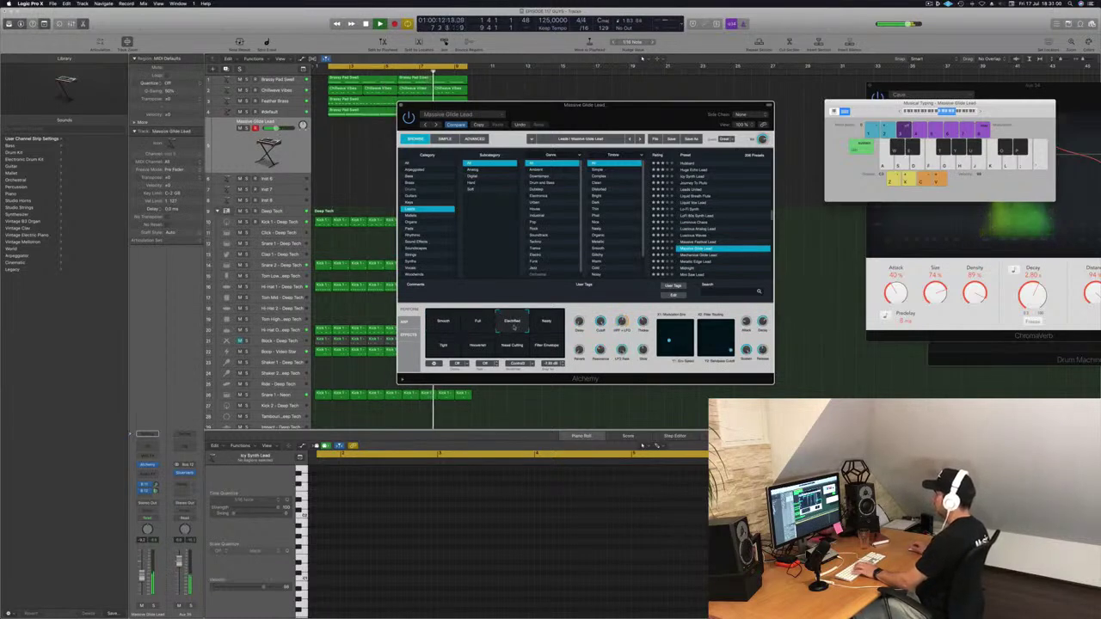
{"action": "left_click", "coordinate": [550, 323]}
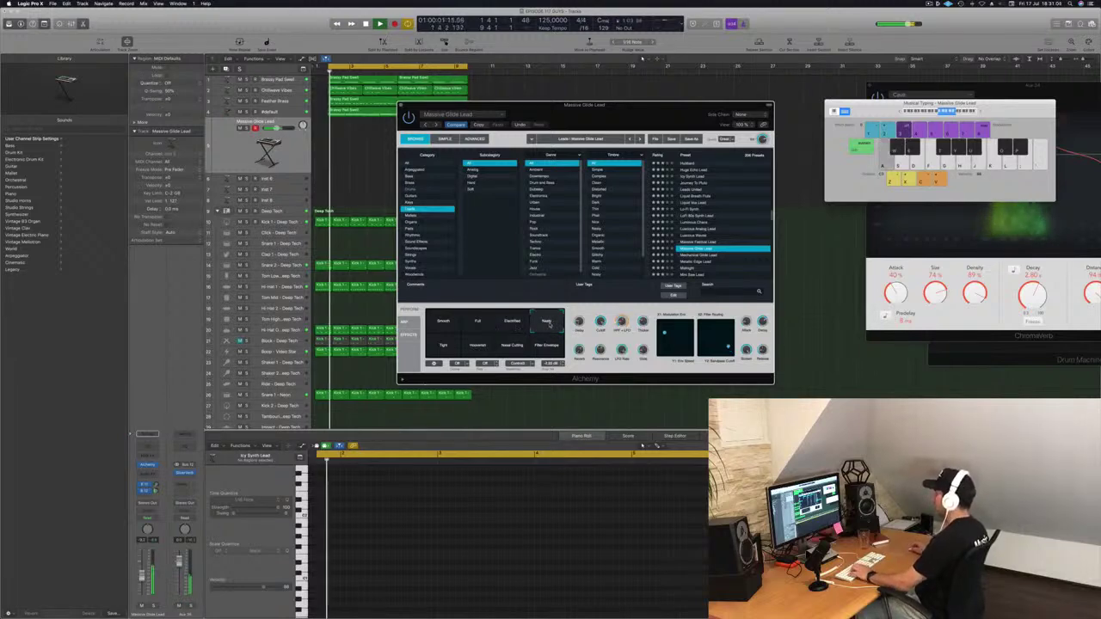
{"action": "left_click", "coordinate": [443, 344]}
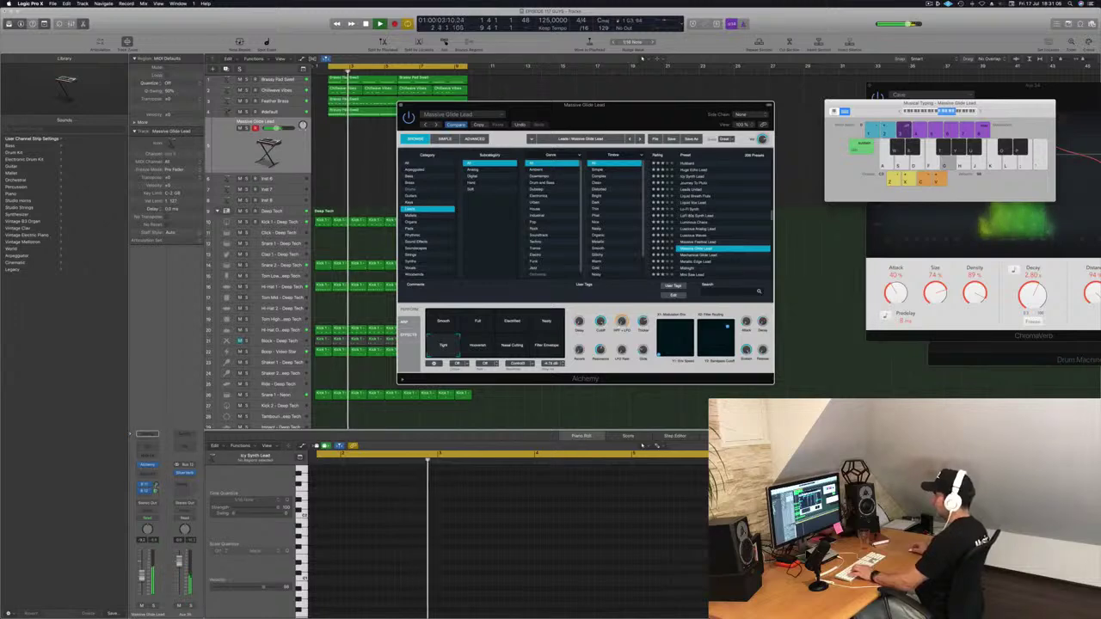
{"action": "left_click_drag", "start_coordinate": [156, 491], "coordinate": [161, 482]}
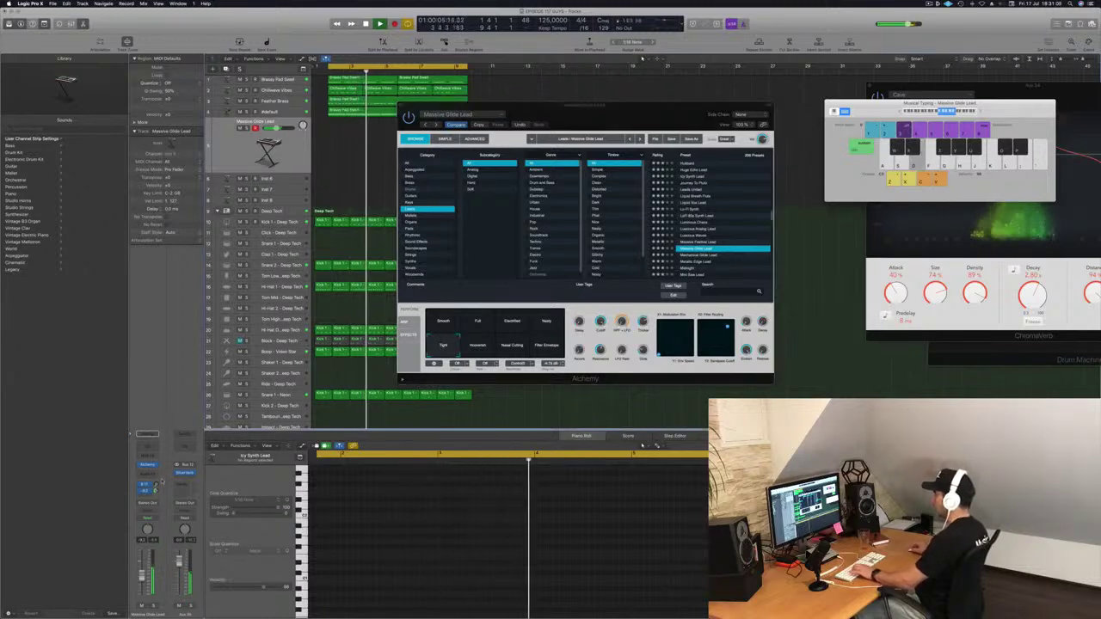
{"action": "left_click", "coordinate": [512, 344]}
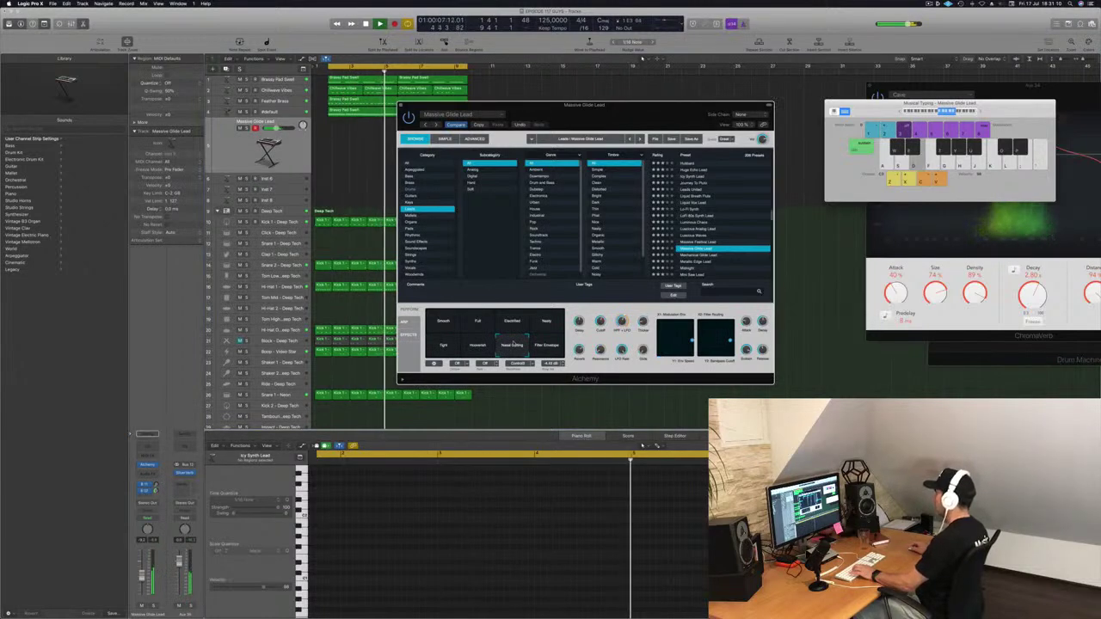
Record a short lead melody over the loop with Massive Glide Lead's Smooth snapshot and play back the take.
{"action": "left_click", "coordinate": [442, 322]}
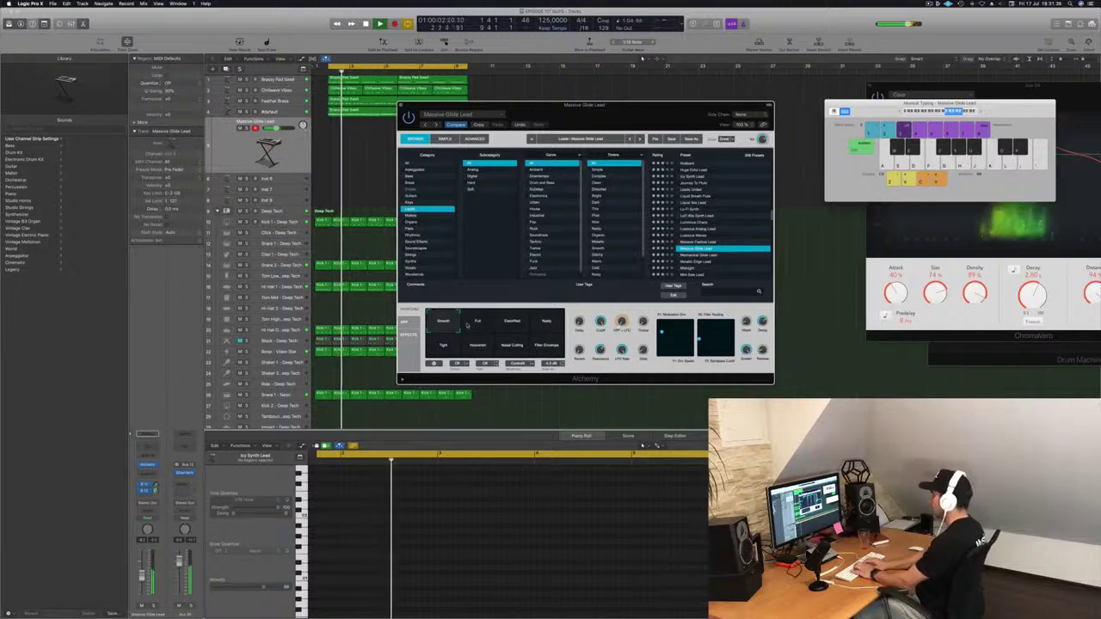
{"action": "key", "text": "l"}
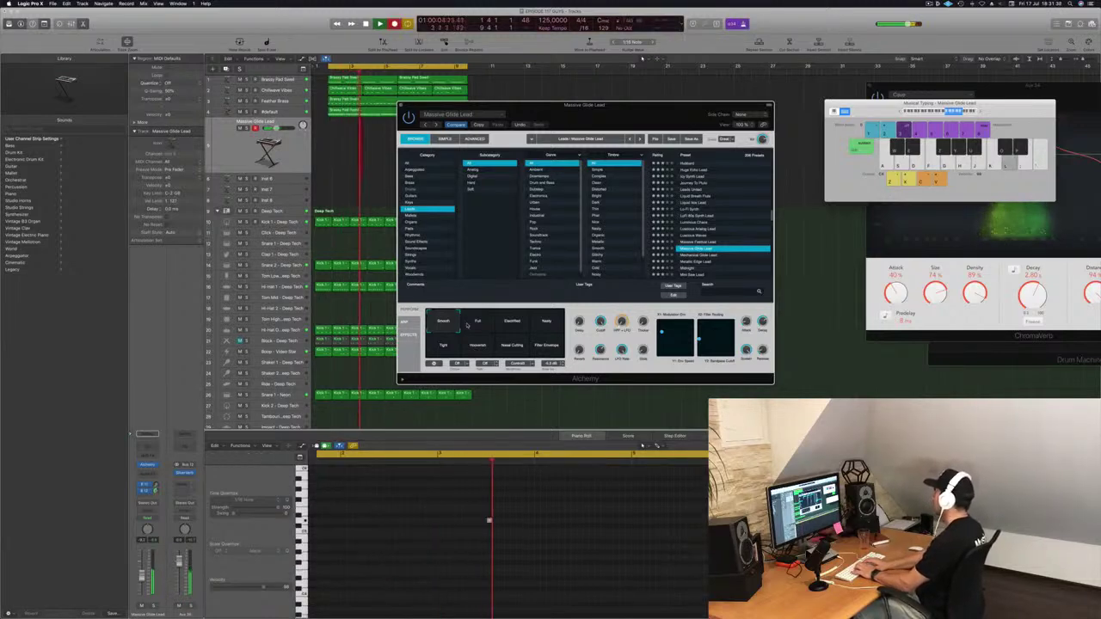
{"action": "key", "text": "k"}
{"action": "key", "text": "g"}
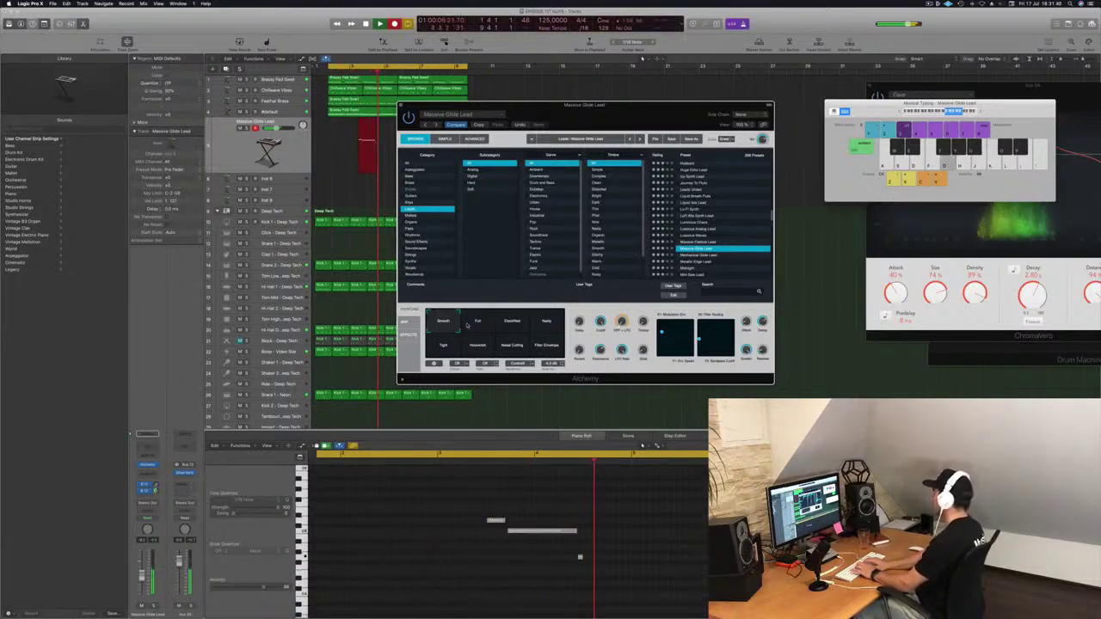
{"action": "key", "text": "h"}
{"action": "key", "text": "l"}
{"action": "key", "text": "k"}
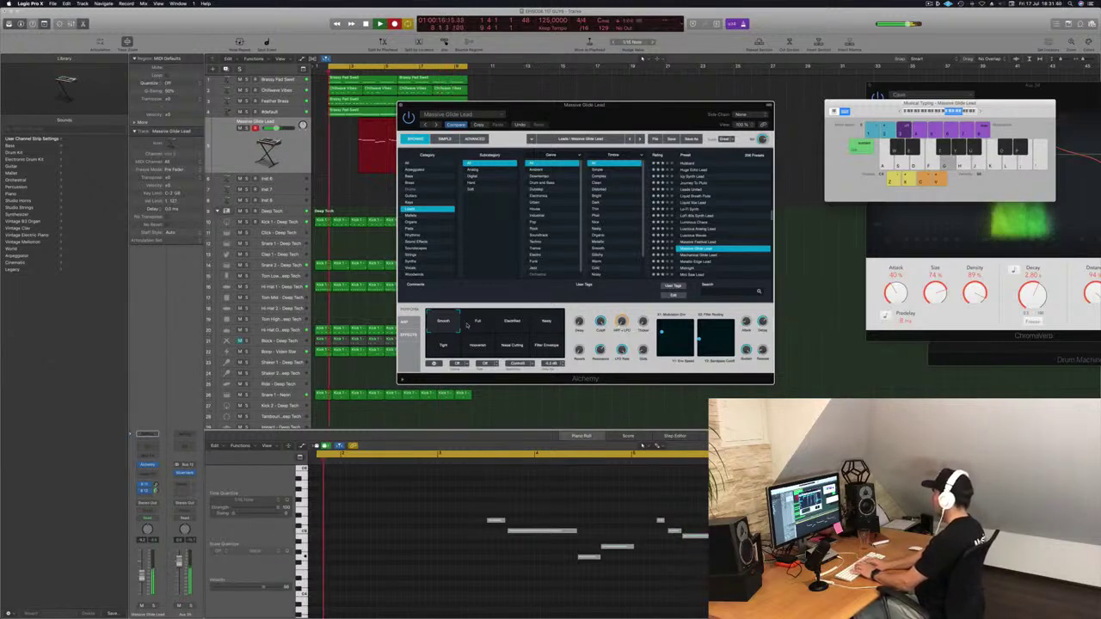
{"action": "key", "text": "l"}
{"action": "key", "text": "g"}
{"action": "key", "text": "k"}
{"action": "key", "text": "j"}
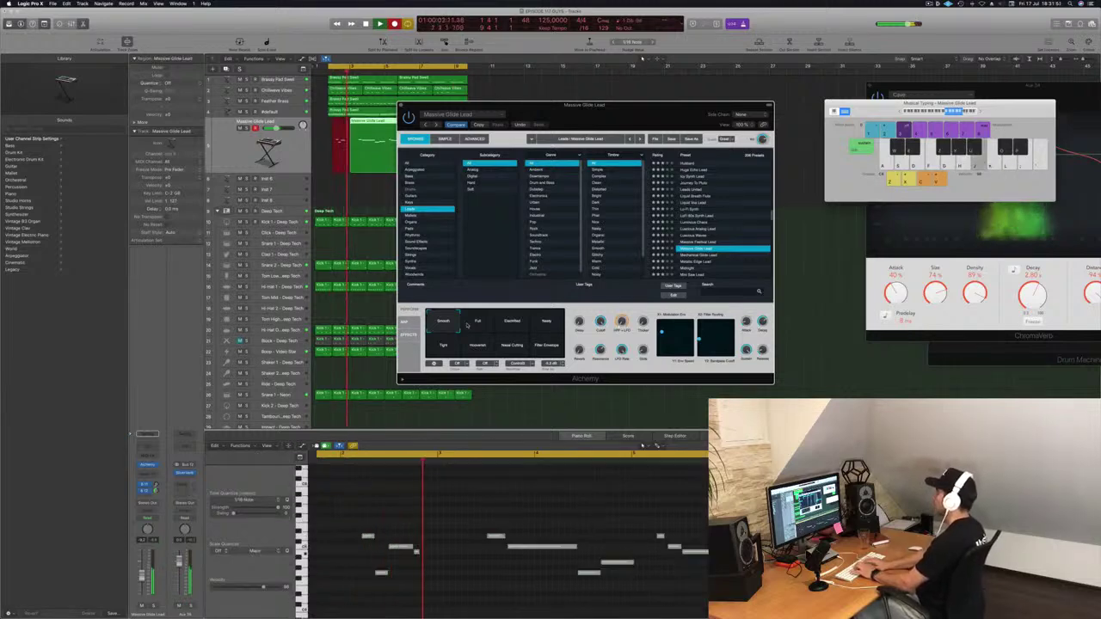
{"action": "key", "text": "l"}
{"action": "key", "text": "k"}
{"action": "key", "text": "j"}
{"action": "key", "text": "g"}
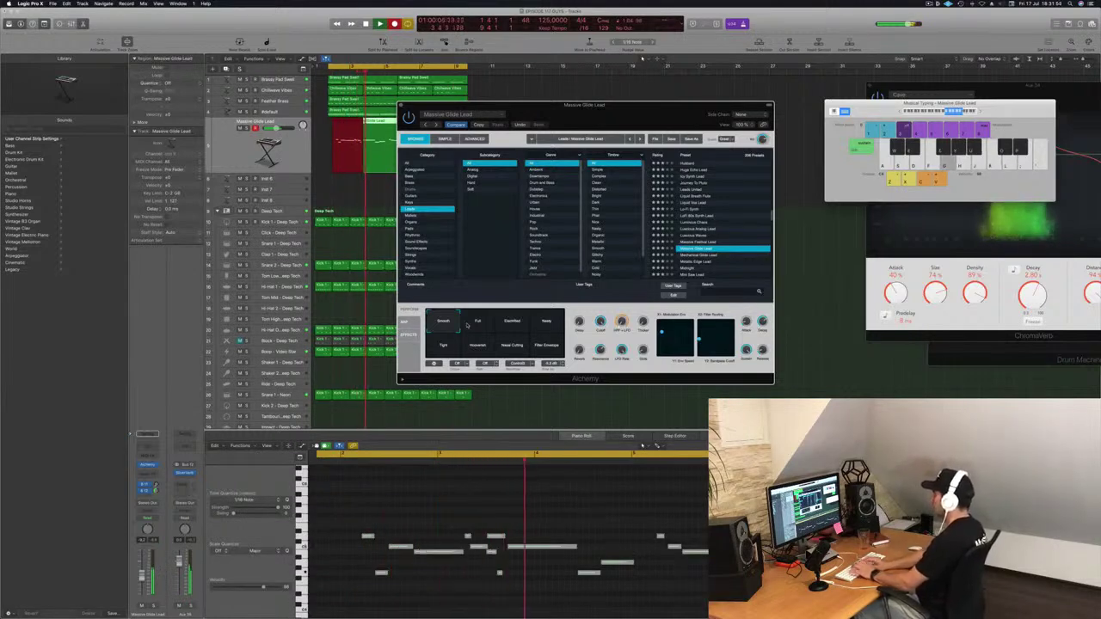
{"action": "key", "text": "space"}
{"action": "key", "text": "space"}
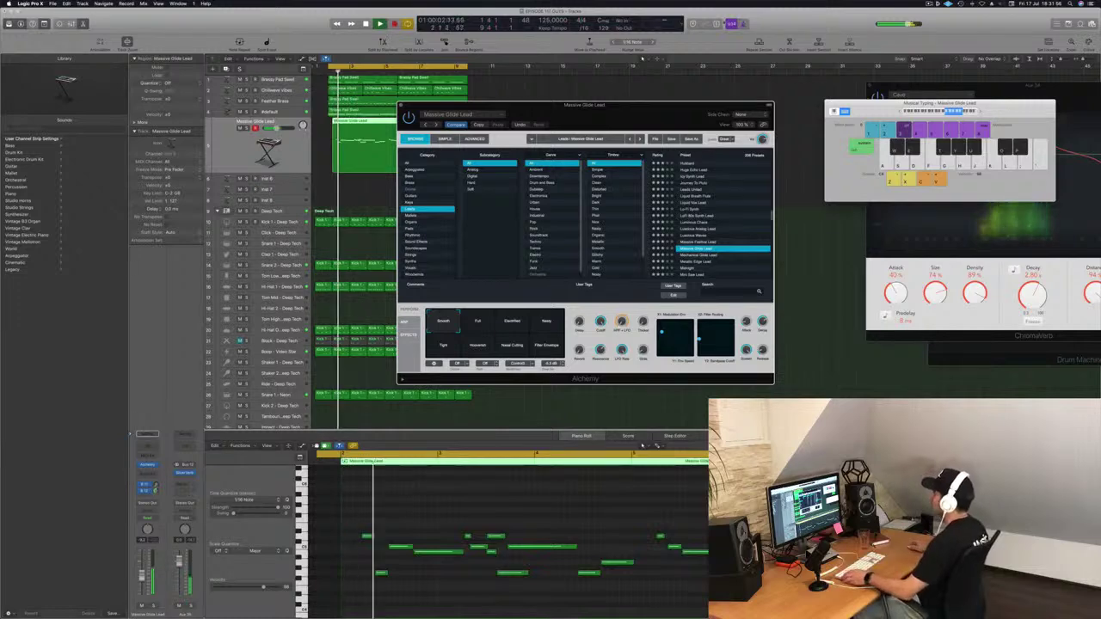
Move the Alchemy window clear of the arrangement and delete the recorded Massive Glide Lead region.
{"action": "left_click_drag", "start_coordinate": [533, 104], "coordinate": [733, 139]}
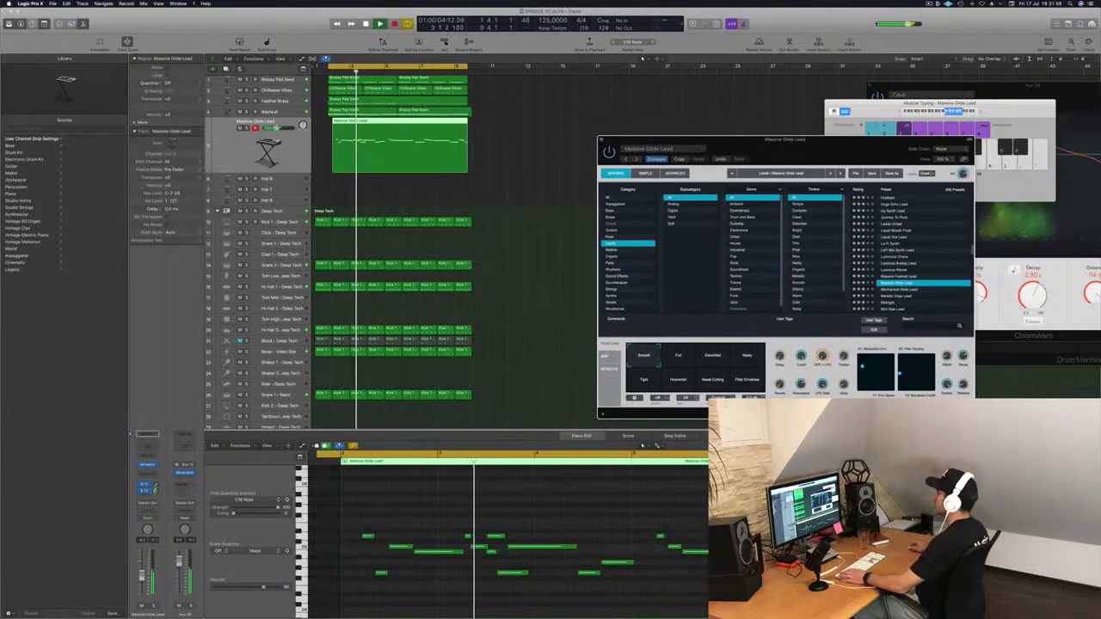
{"action": "left_click", "coordinate": [416, 151]}
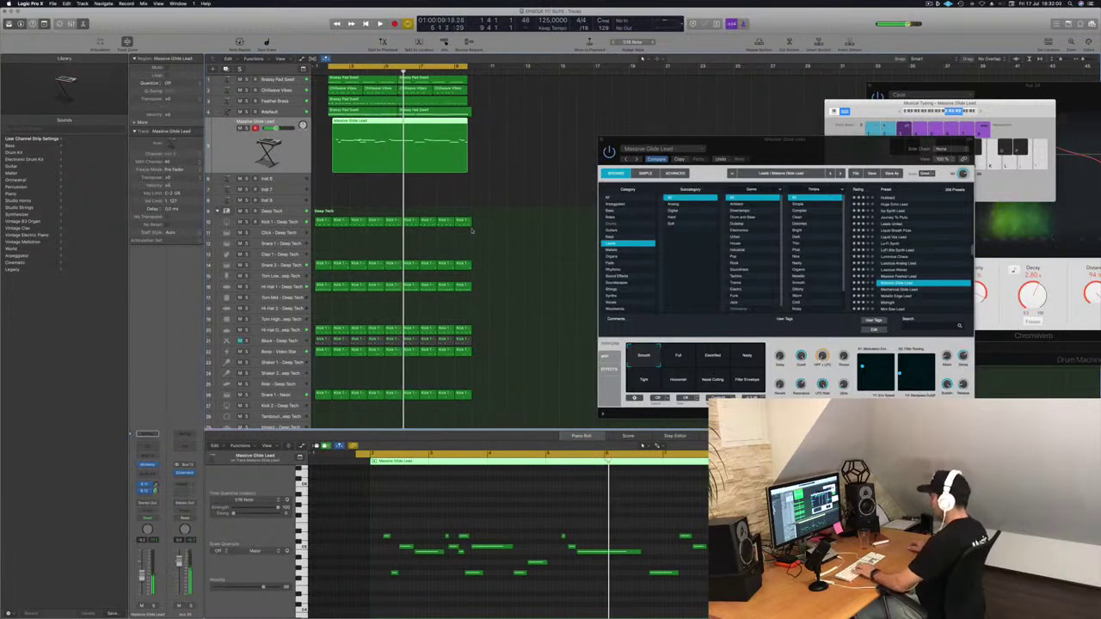
{"action": "key", "text": "Delete"}
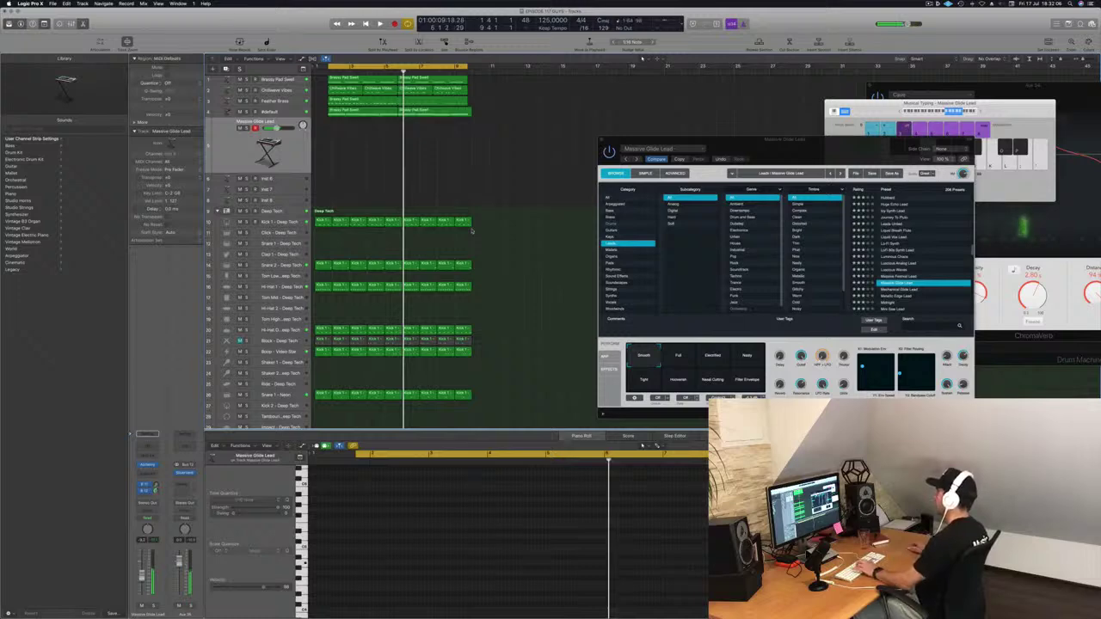
Audition more Massive Glide Lead snapshots including Filter Envelope, return to Smooth and restart loop playback.
{"action": "left_click", "coordinate": [679, 359]}
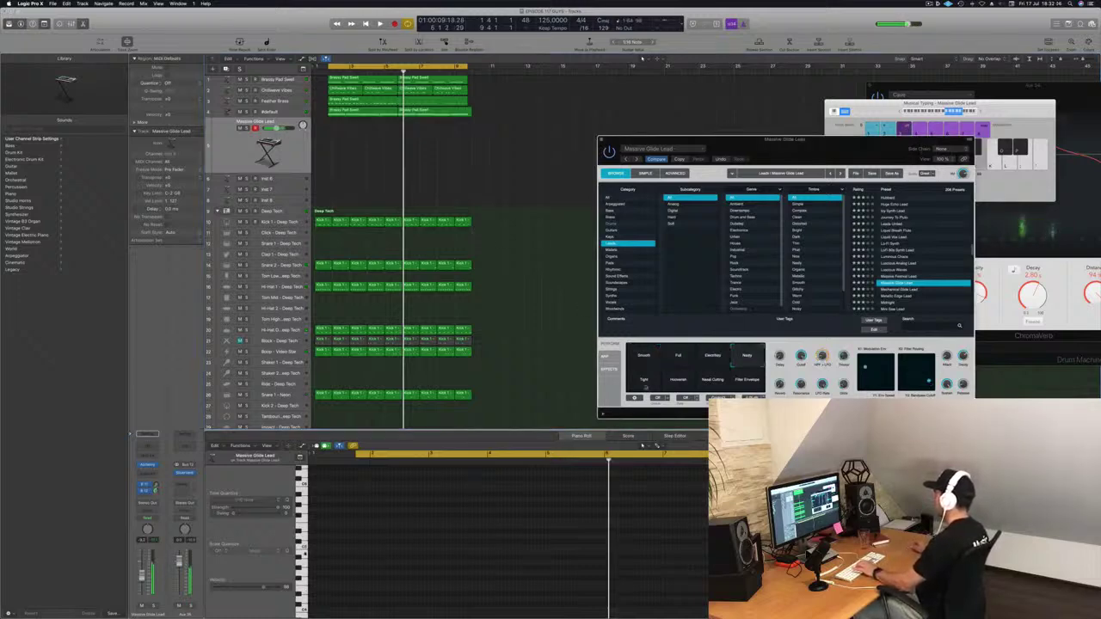
{"action": "left_click", "coordinate": [648, 383]}
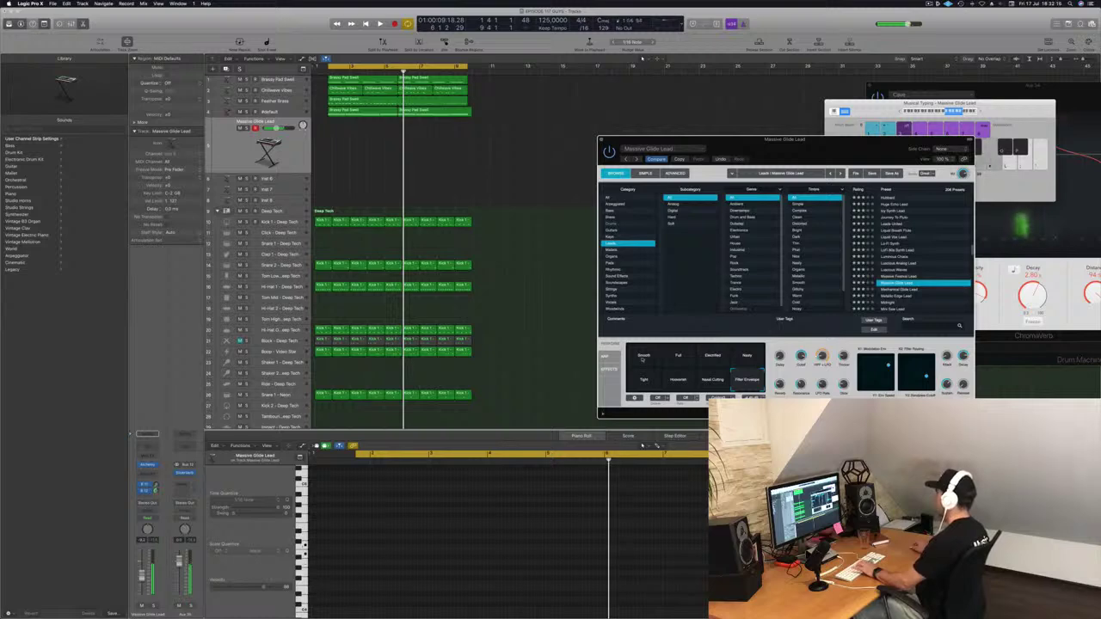
{"action": "key", "text": "space"}
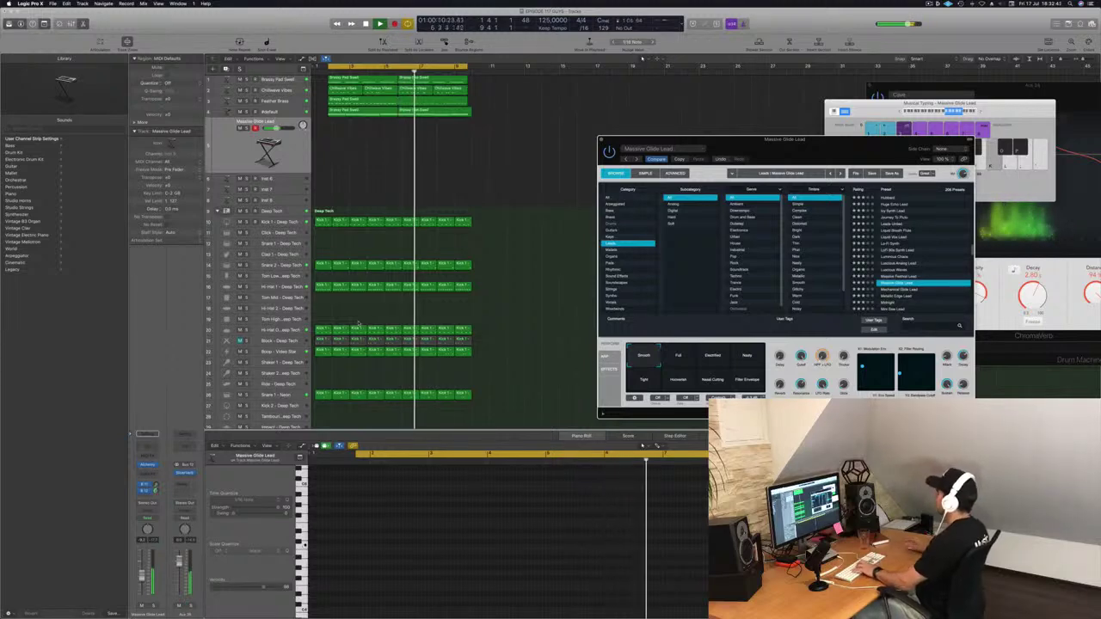
Audition the Mechanical Glide Lead, Metallic Edge Lead and Midnight presets in turn, ending on Mini Saw Lead.
{"action": "key", "text": "Down"}
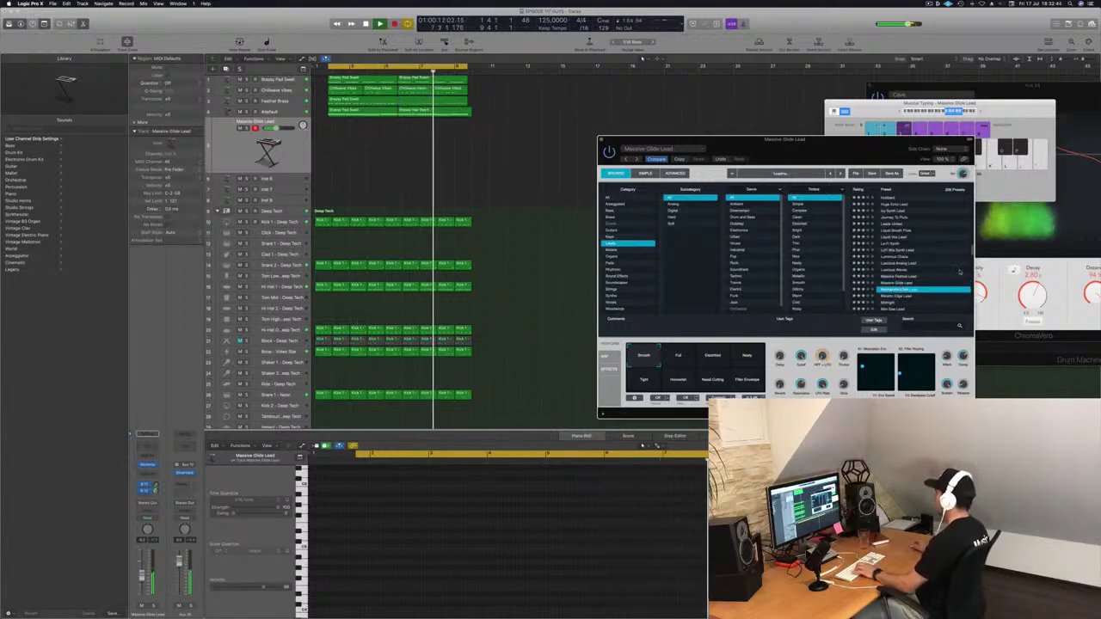
{"action": "scroll", "coordinate": [930, 281], "scroll_direction": "down", "scroll_amount": 3}
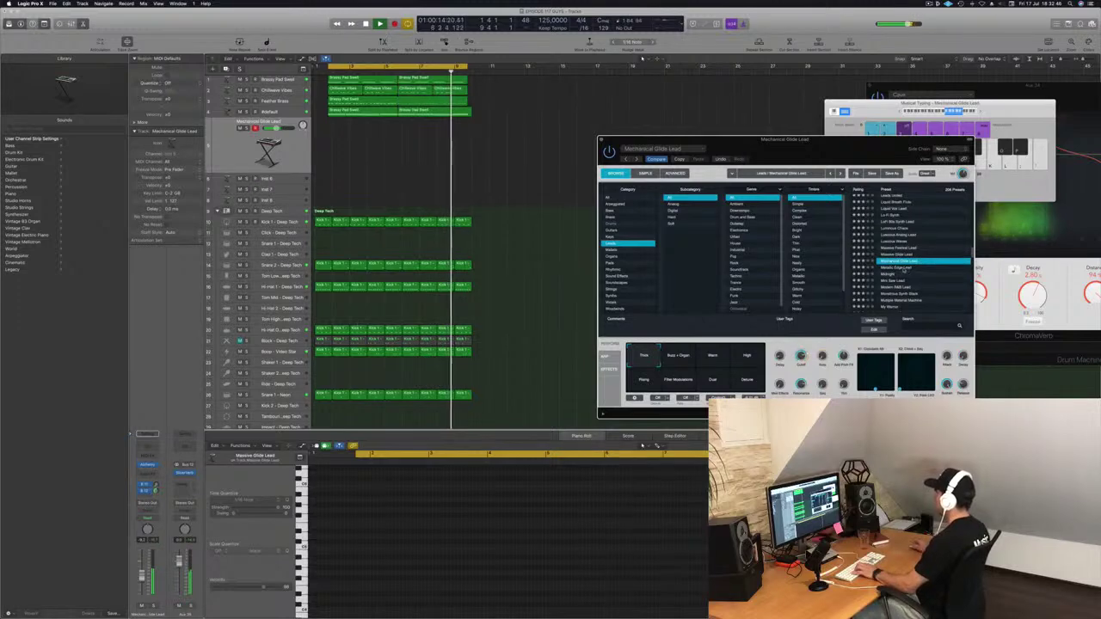
{"action": "key", "text": "Down"}
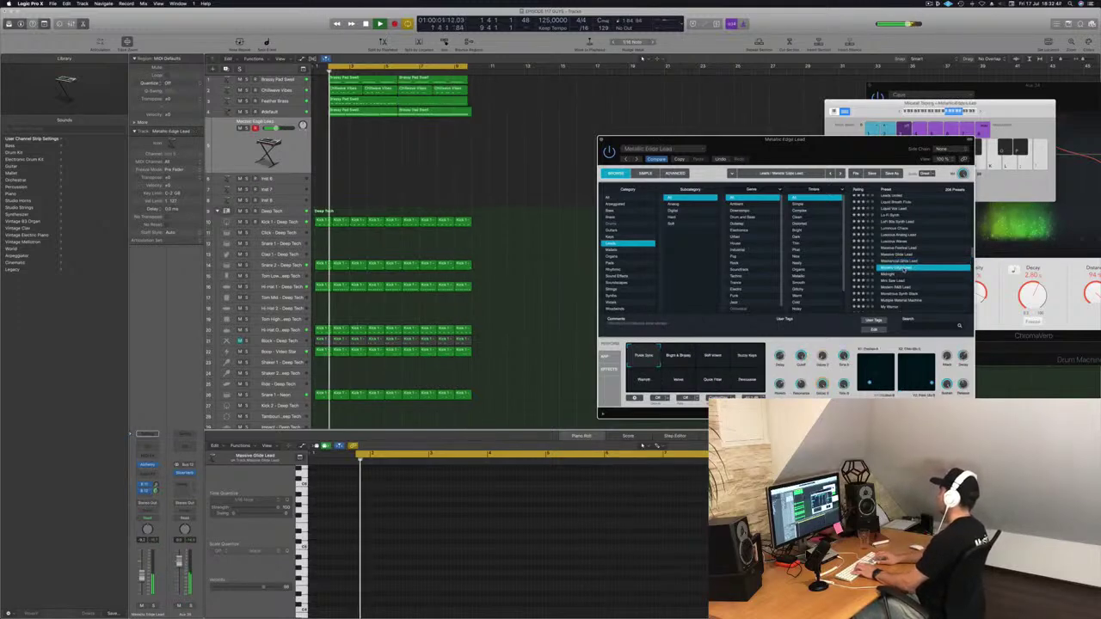
{"action": "scroll", "coordinate": [904, 270], "scroll_direction": "down", "scroll_amount": 3}
{"action": "key", "text": "Down"}
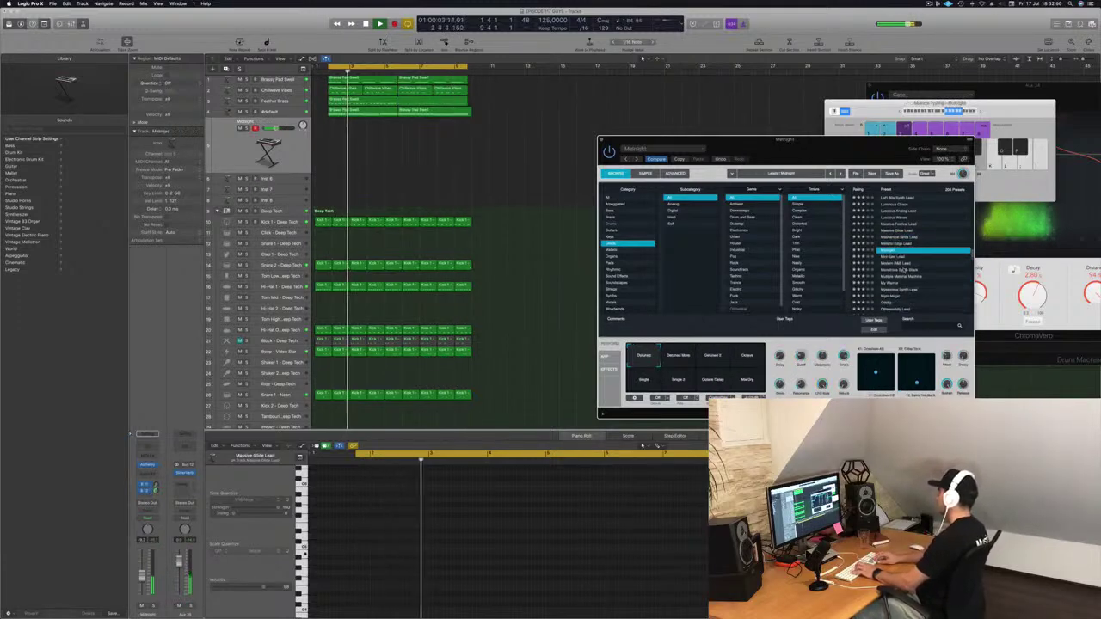
{"action": "key", "text": "Down"}
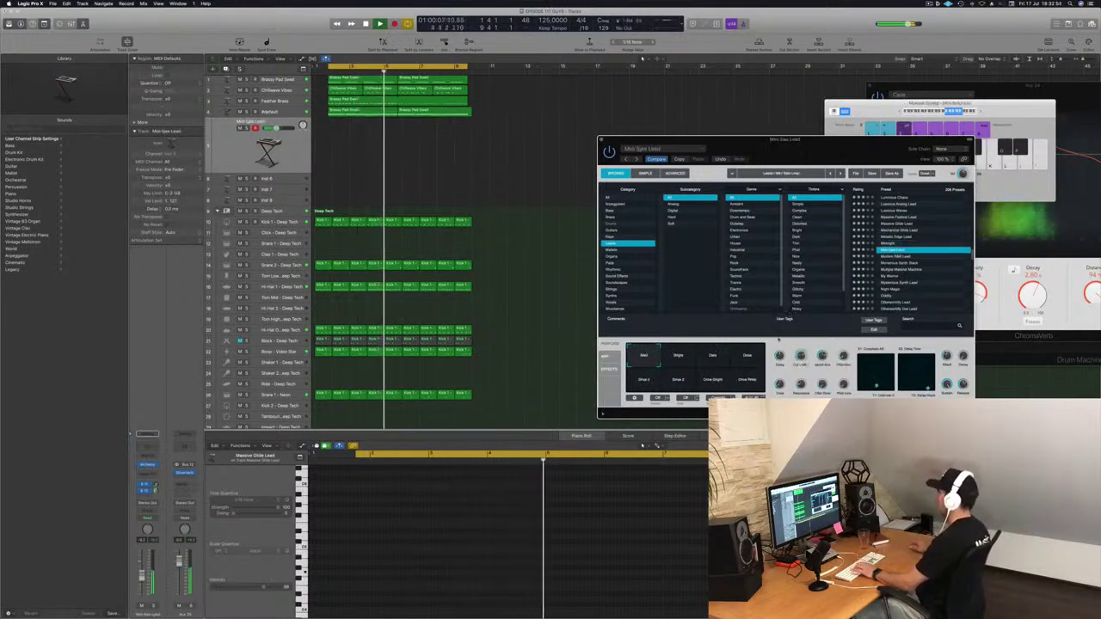
Lower the Mini Saw Lead track's volume slightly and try out lead notes with Musical Typing over the loop.
{"action": "key", "text": "Down"}
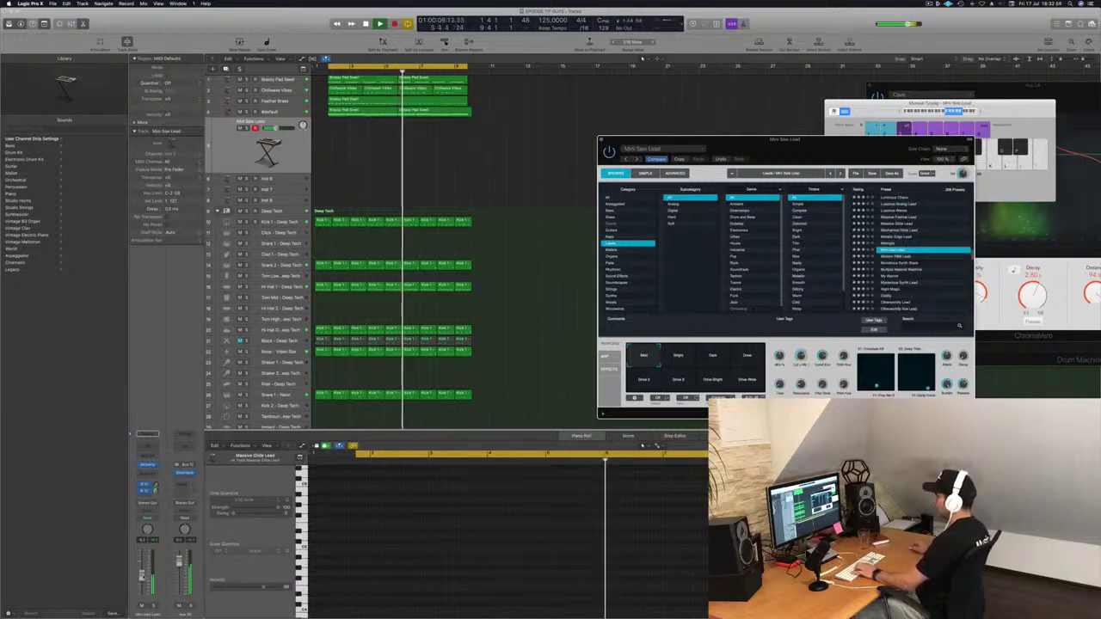
{"action": "left_click_drag", "start_coordinate": [141, 575], "coordinate": [141, 582]}
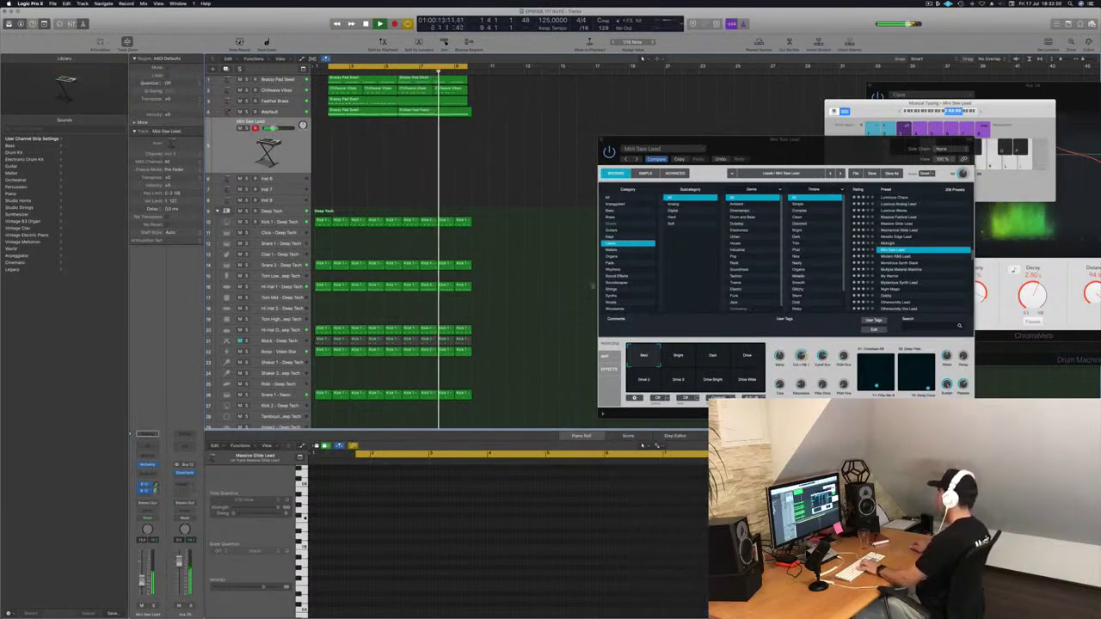
{"action": "left_click", "coordinate": [941, 112]}
{"action": "key", "text": "l"}
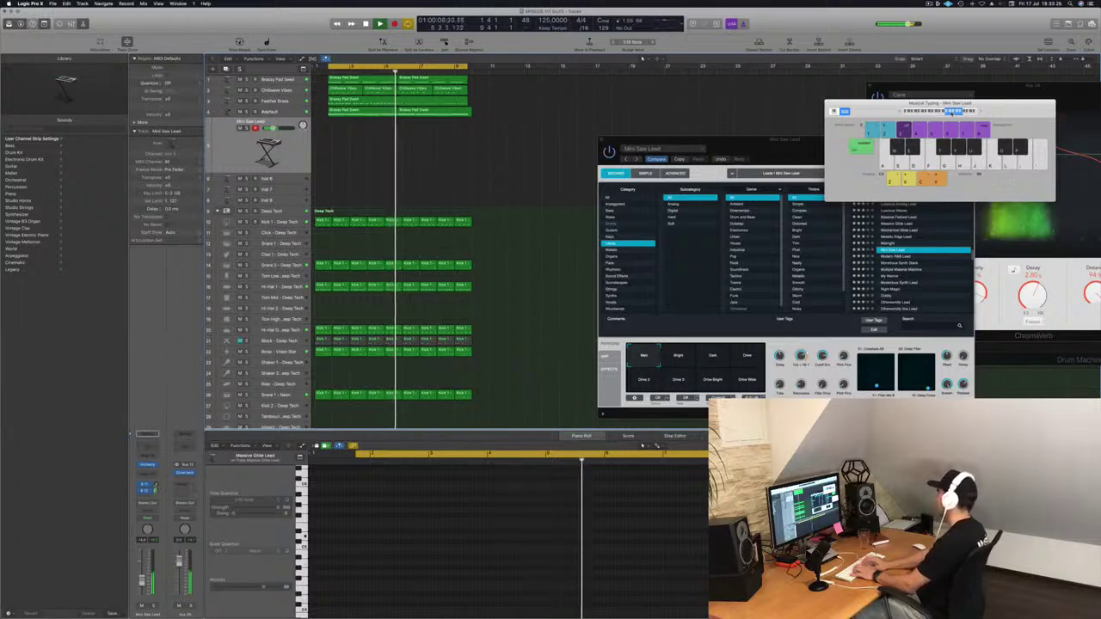
Record a lead melody on the Mini Saw Lead track over the loop and play back the take.
{"action": "key", "text": "r"}
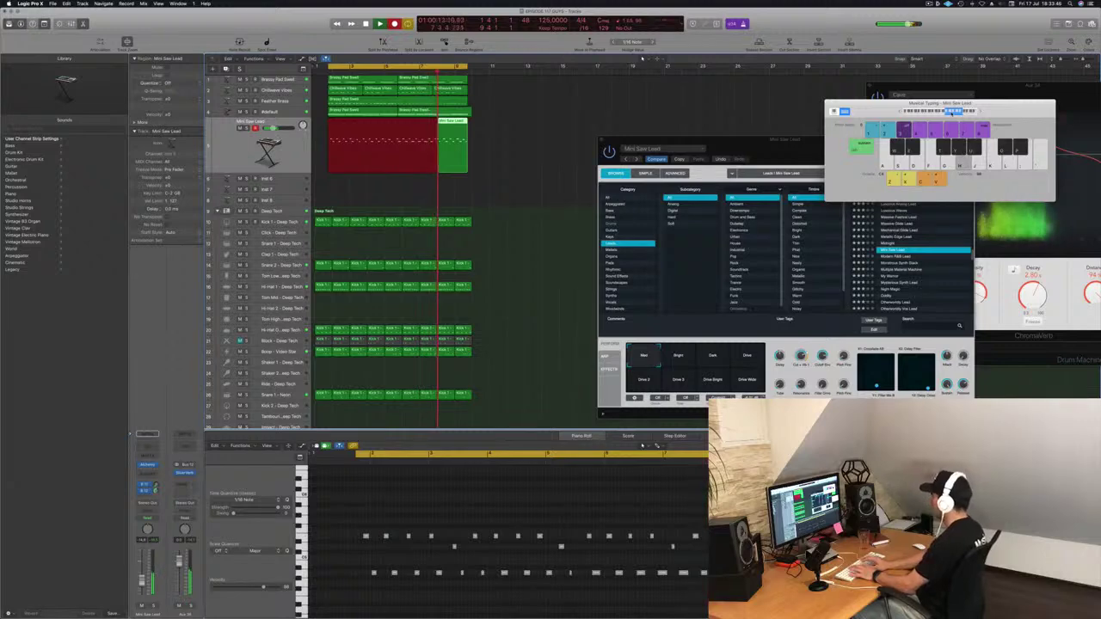
{"action": "key", "text": "space"}
{"action": "key", "text": "space"}
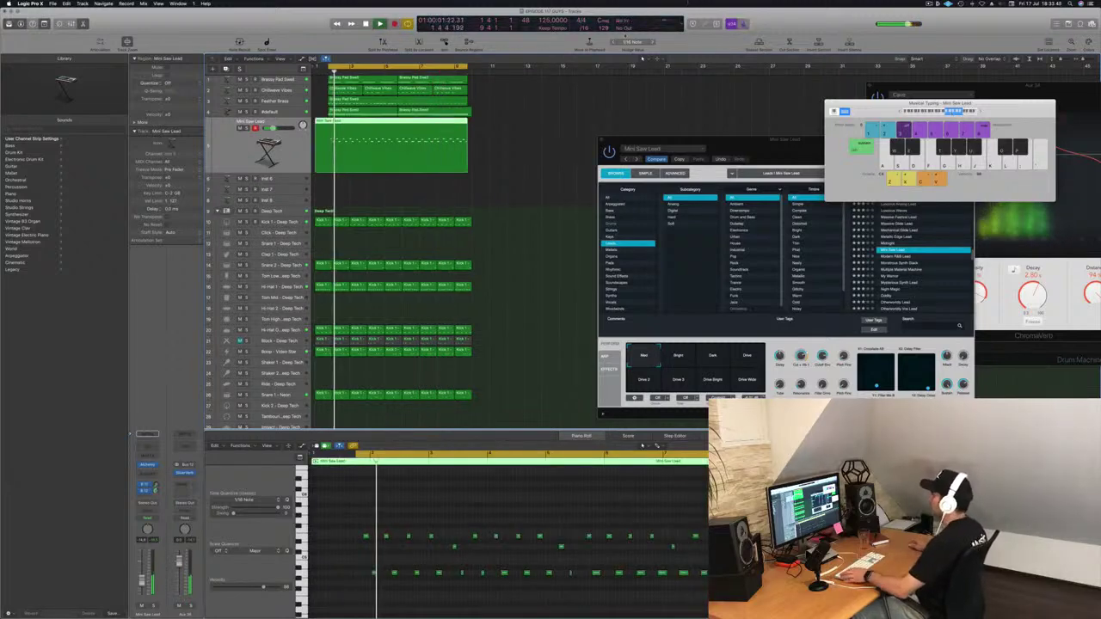
Examine the timing of the recorded Mini Saw Lead notes at closer zoom in the Piano Roll during playback.
{"action": "left_click", "coordinate": [392, 555]}
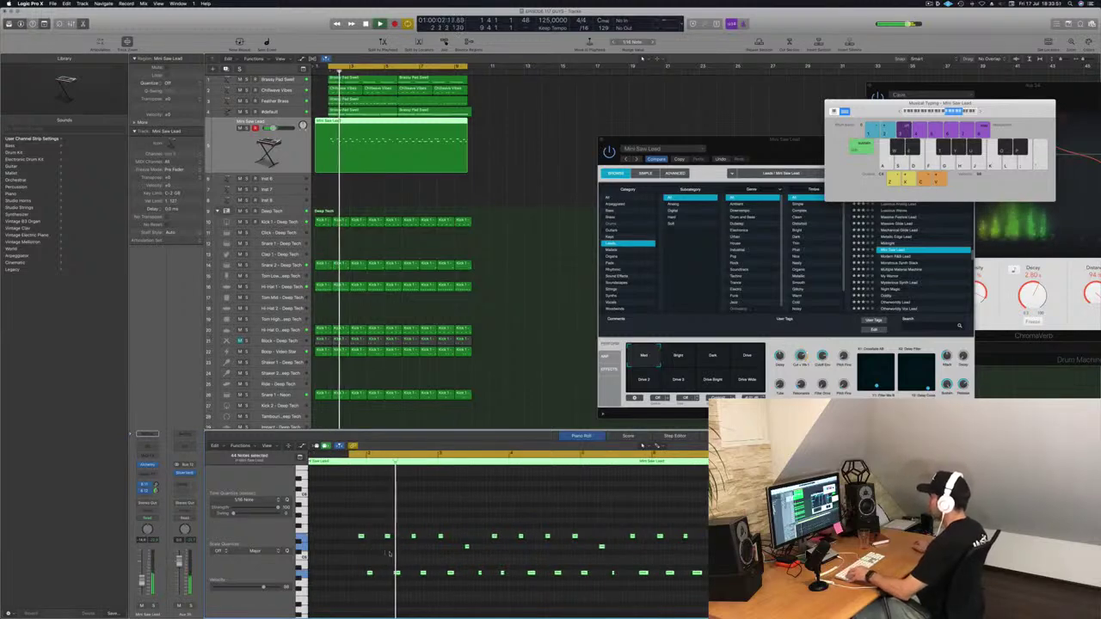
{"action": "key", "text": "super+Left"}
{"action": "key", "text": "super+Right"}
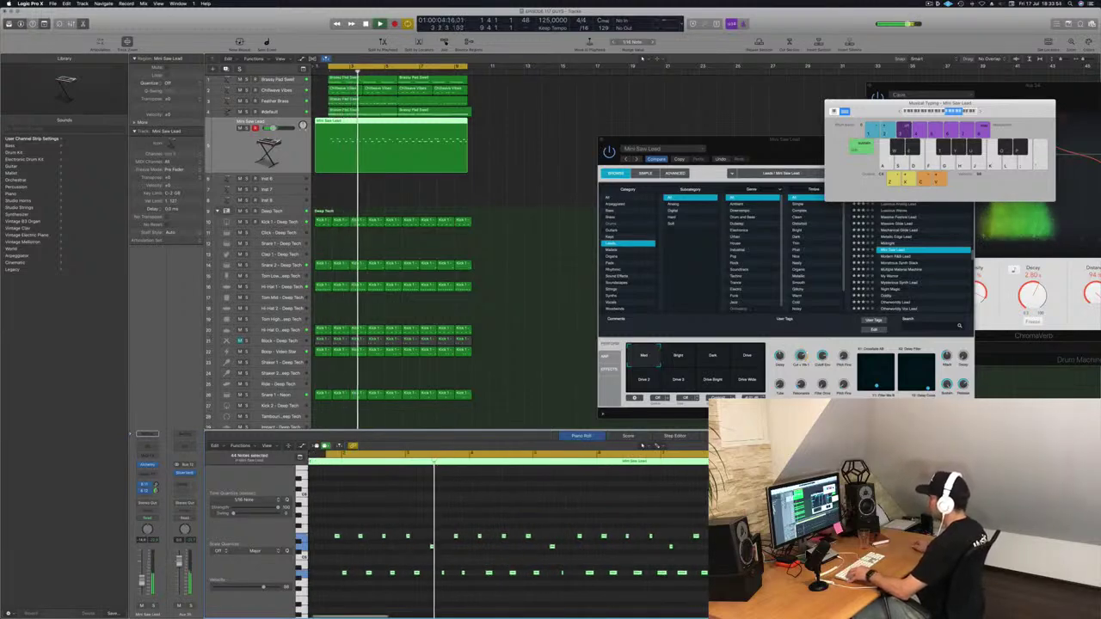
{"action": "key", "text": "super+Right"}
{"action": "key", "text": "space"}
{"action": "key", "text": "space"}
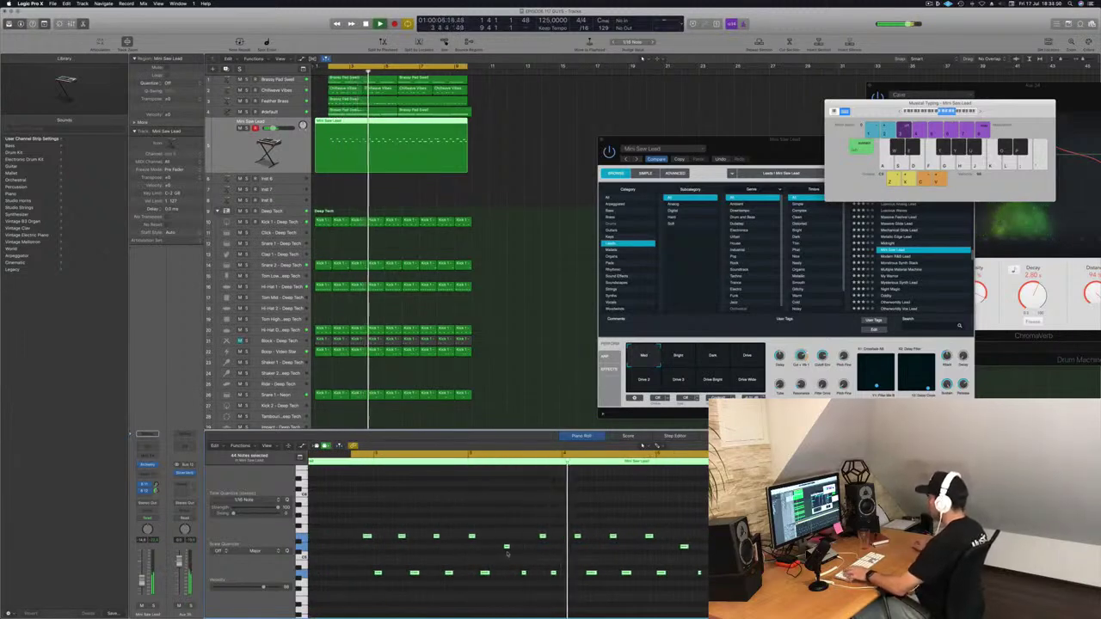
{"action": "key", "text": "space"}
{"action": "key", "text": "space"}
{"action": "key", "text": "super+Right"}
{"action": "key", "text": "super+Right"}
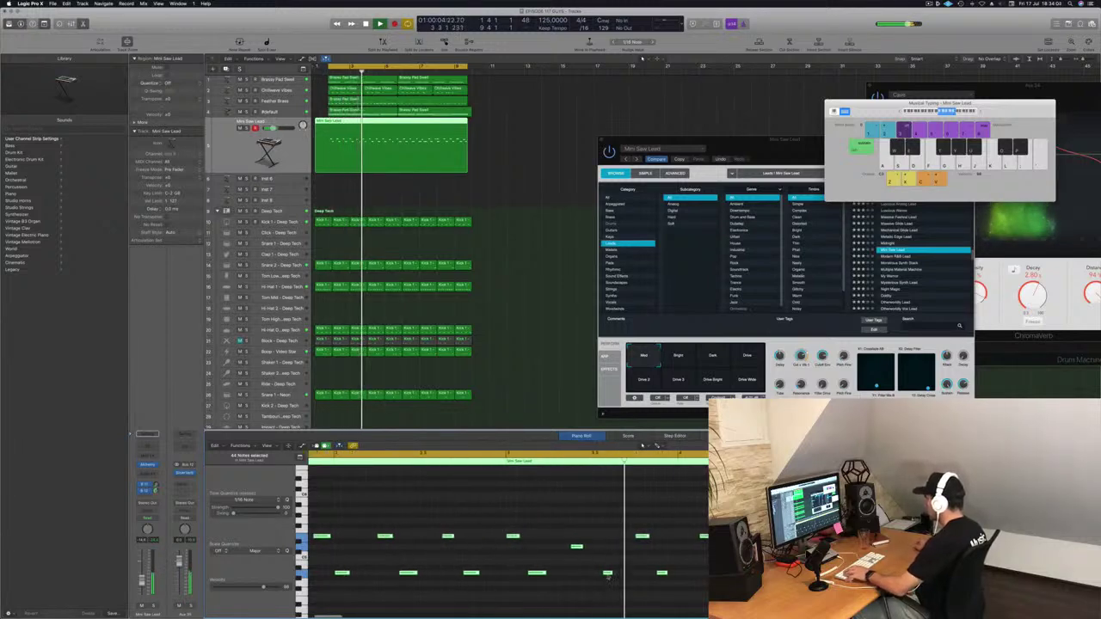
Replay the lead from the start several times while correcting individual low notes of the phrase in the Piano Roll.
{"action": "key", "text": "Return"}
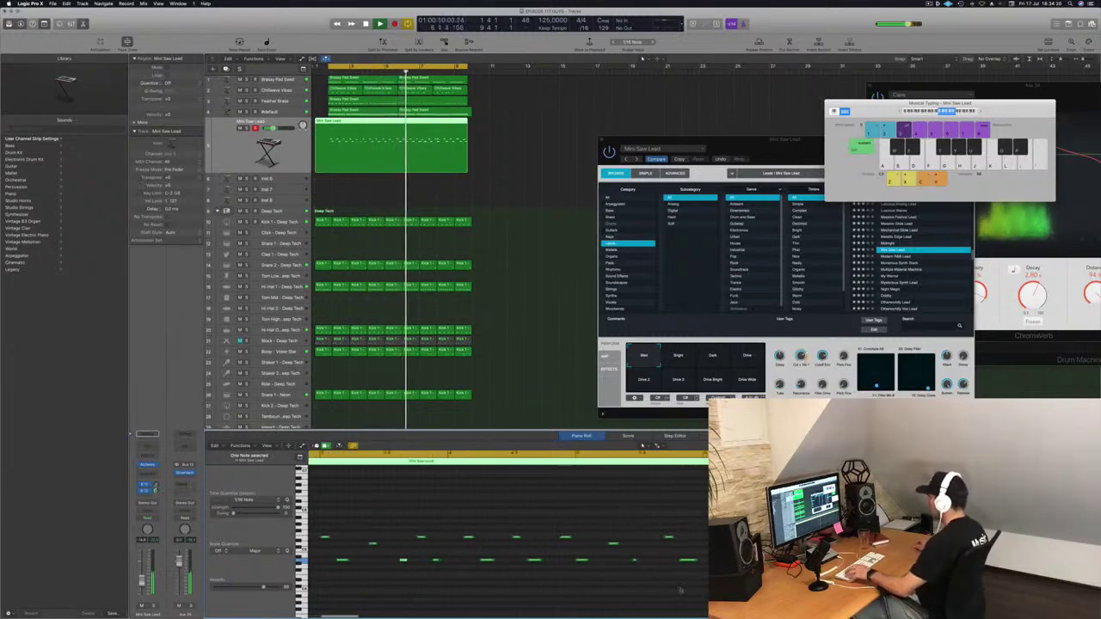
{"action": "key", "text": "Return"}
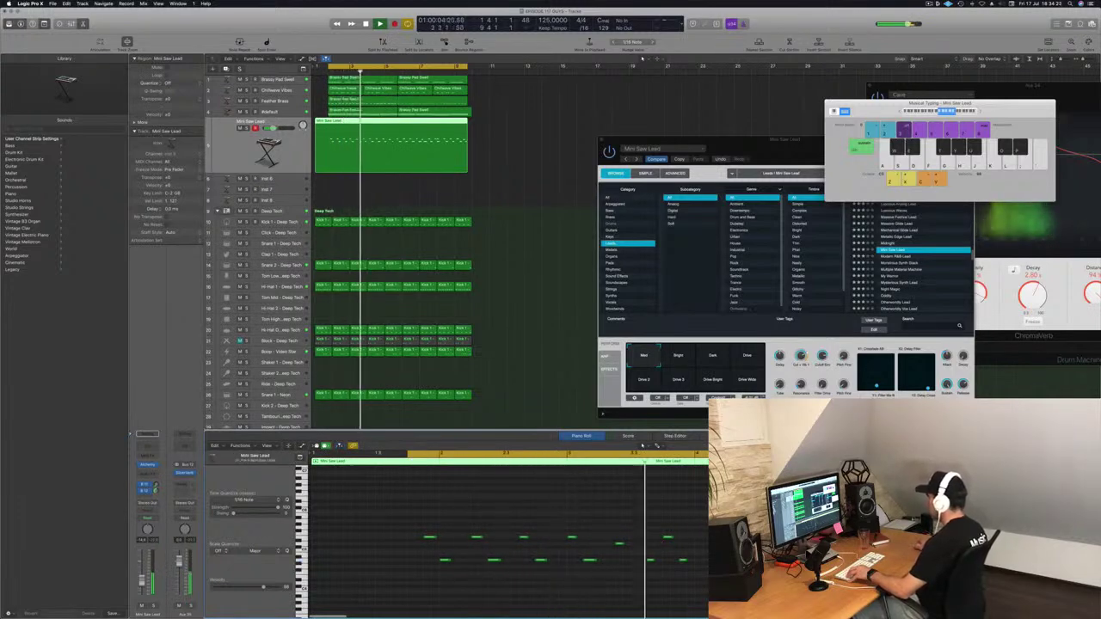
{"action": "key", "text": "Return"}
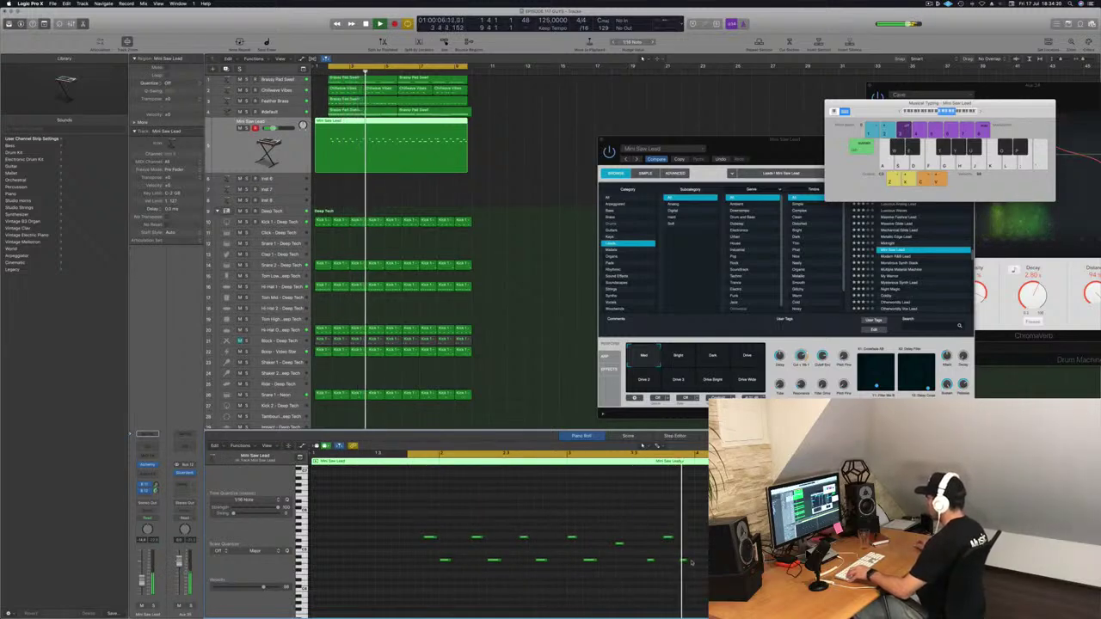
{"action": "key", "text": "Return"}
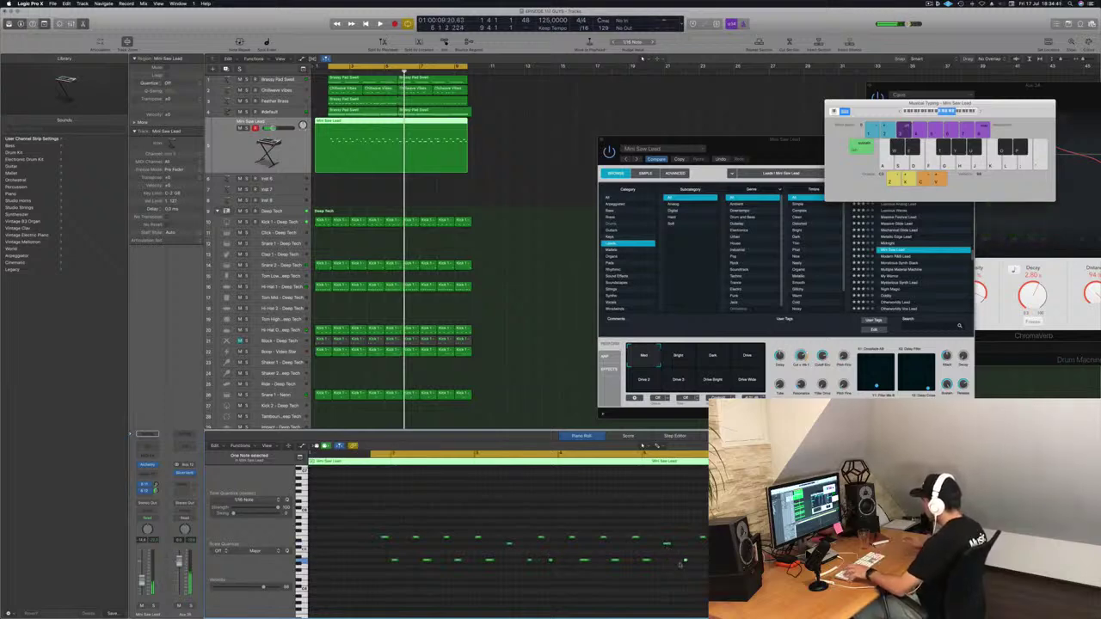
{"action": "key", "text": "space"}
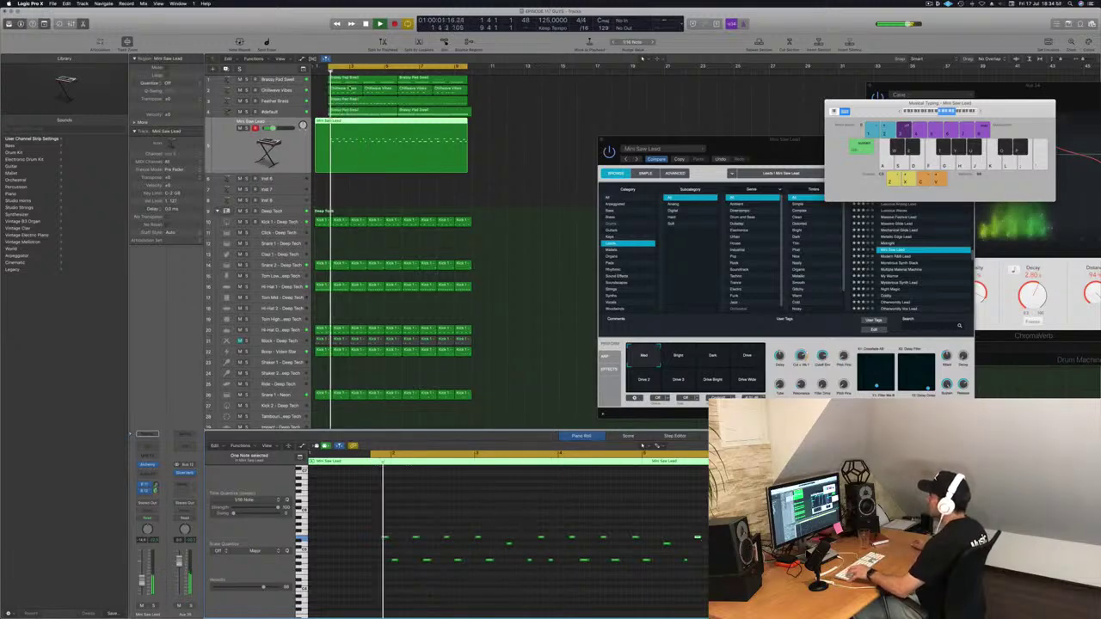
Split the Mini Saw Lead region at the start of the cycle range and delete the empty lead-in piece.
{"action": "double_click", "coordinate": [328, 126], "text": "super"}
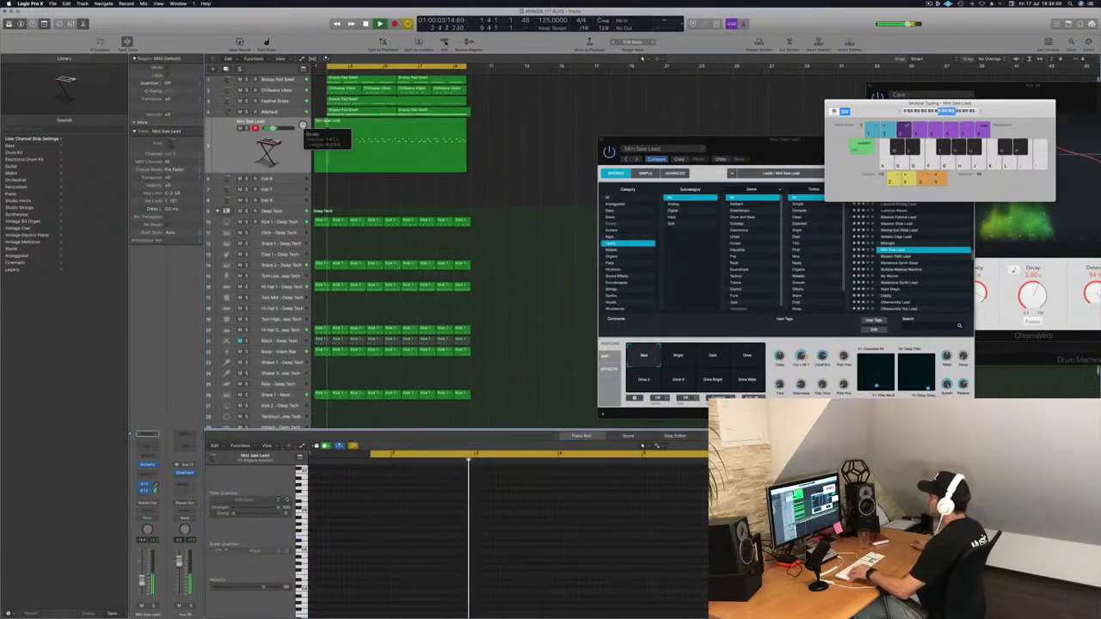
{"action": "left_click", "coordinate": [320, 127]}
{"action": "key", "text": "BackSpace"}
{"action": "left_click", "coordinate": [346, 139]}
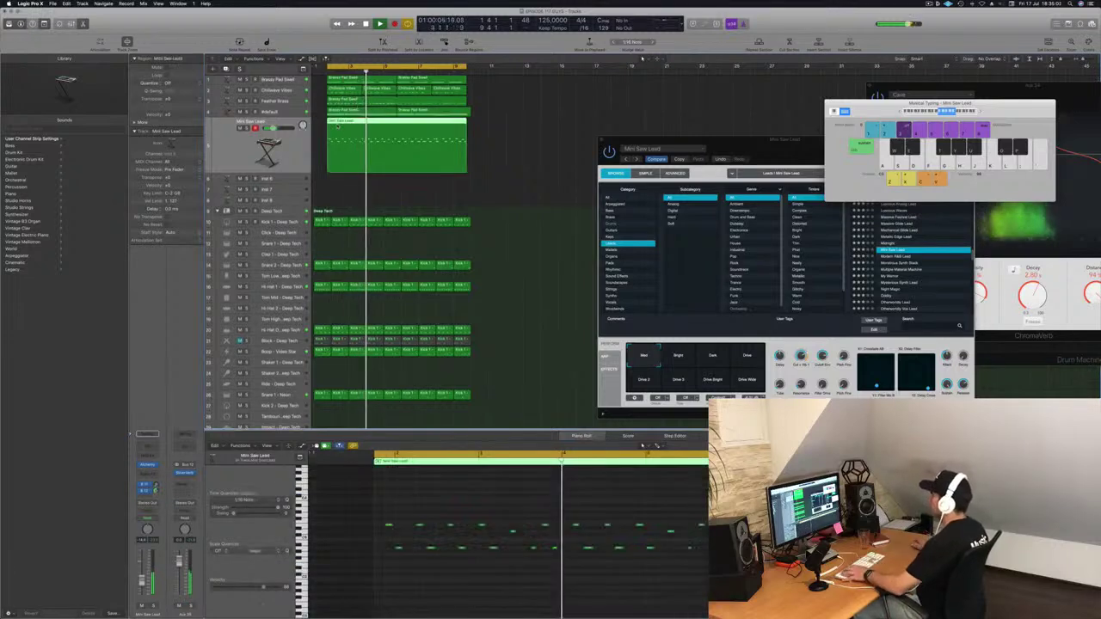
Play the trimmed lead from the start and inspect the notes in its second half in the Piano Roll.
{"action": "key", "text": "Return"}
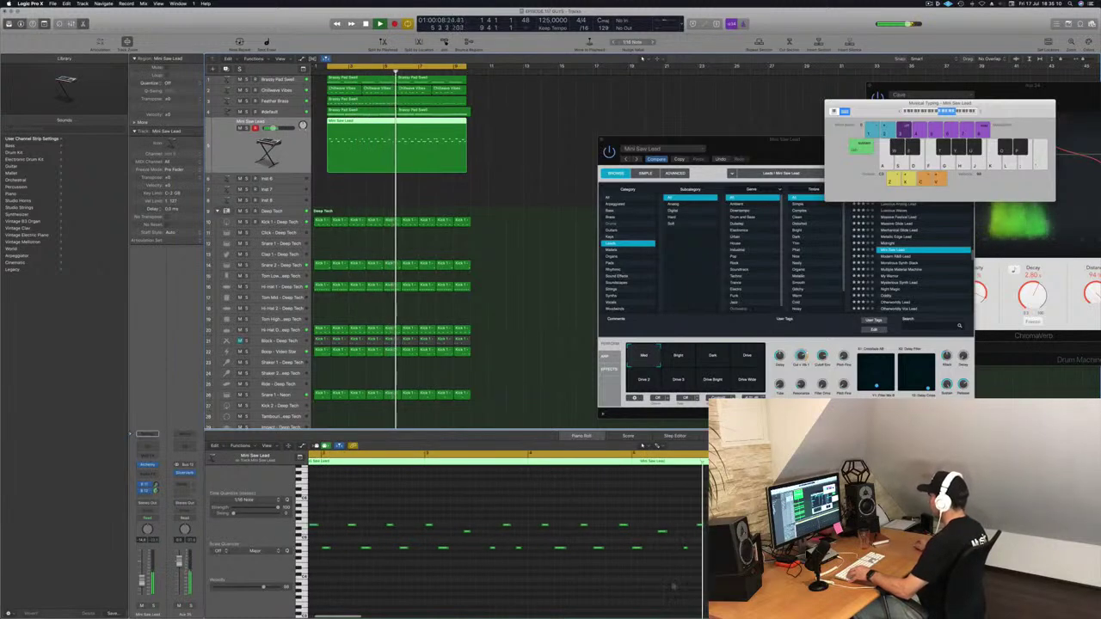
{"action": "left_click", "coordinate": [698, 523]}
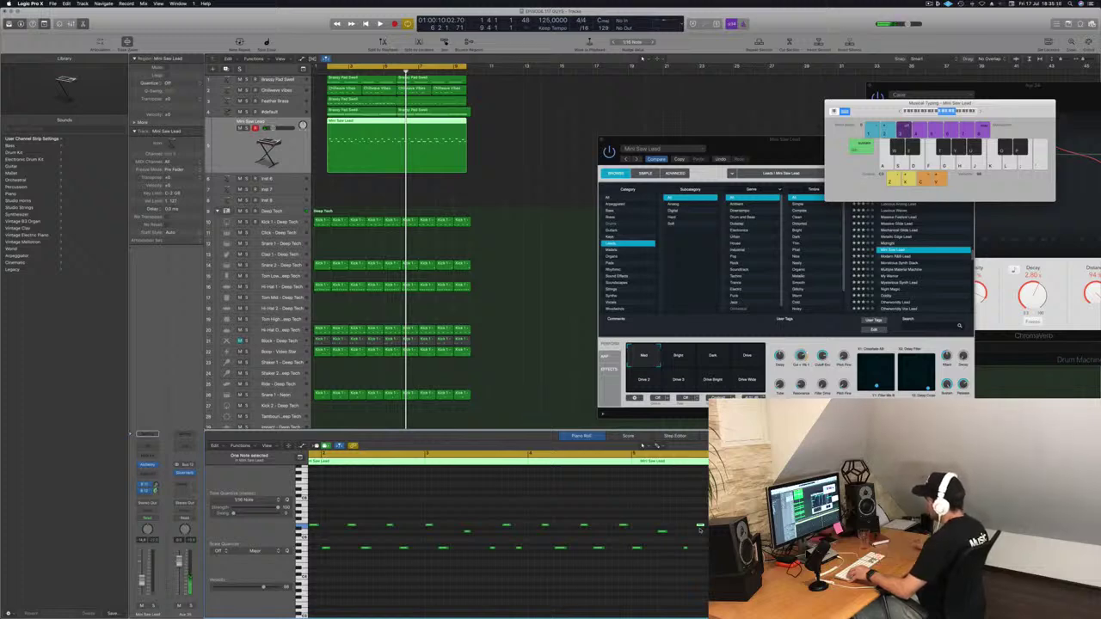
{"action": "key", "text": "space"}
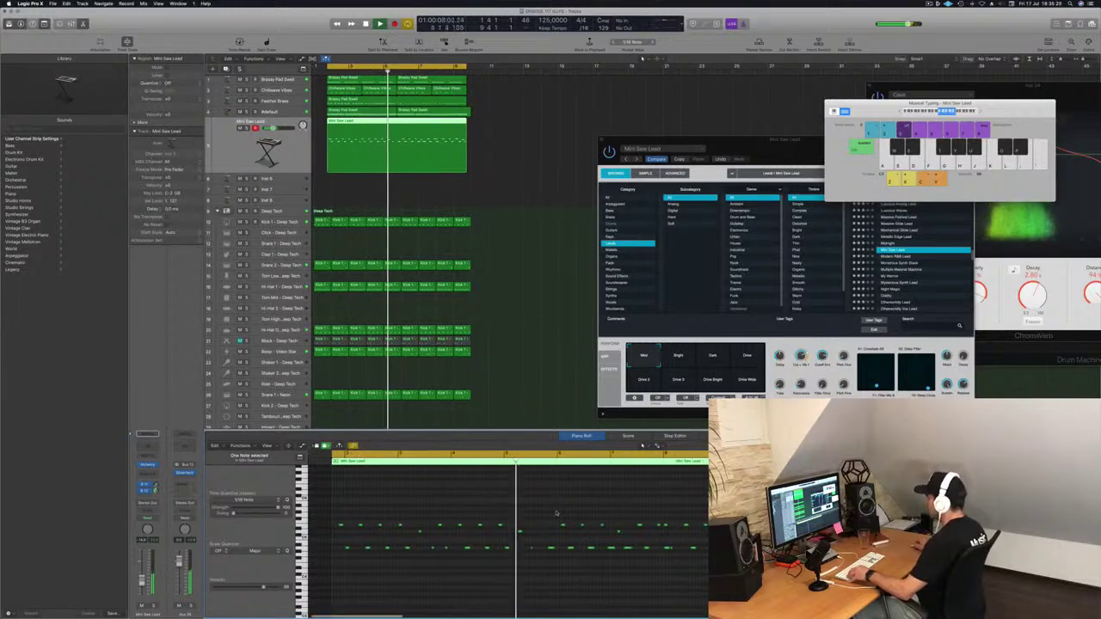
{"action": "scroll", "coordinate": [556, 513], "scroll_direction": "up", "scroll_amount": 1}
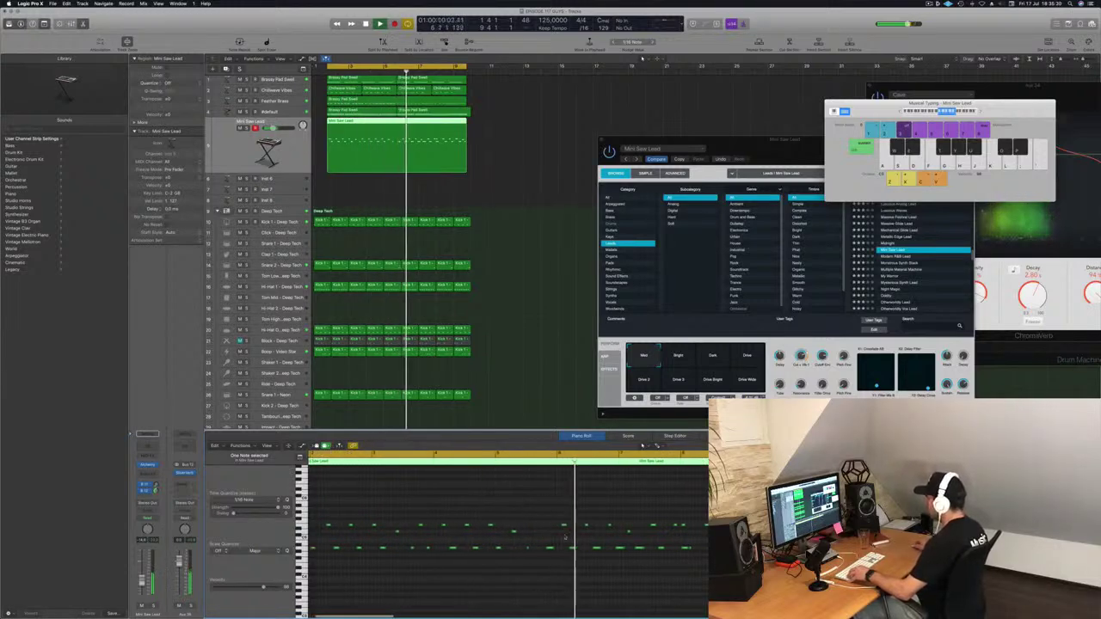
{"action": "left_click_drag", "start_coordinate": [542, 514], "coordinate": [715, 576]}
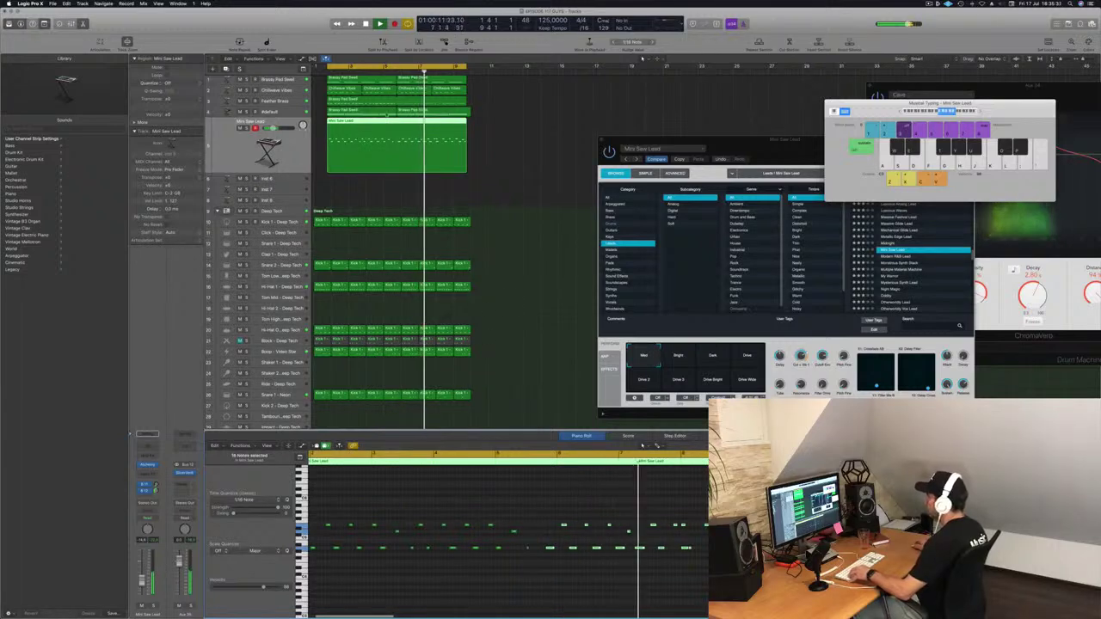
Split the Mini Saw Lead region at its midpoint and delete the second half.
{"action": "double_click", "coordinate": [397, 123], "text": "super"}
{"action": "left_click", "coordinate": [412, 129]}
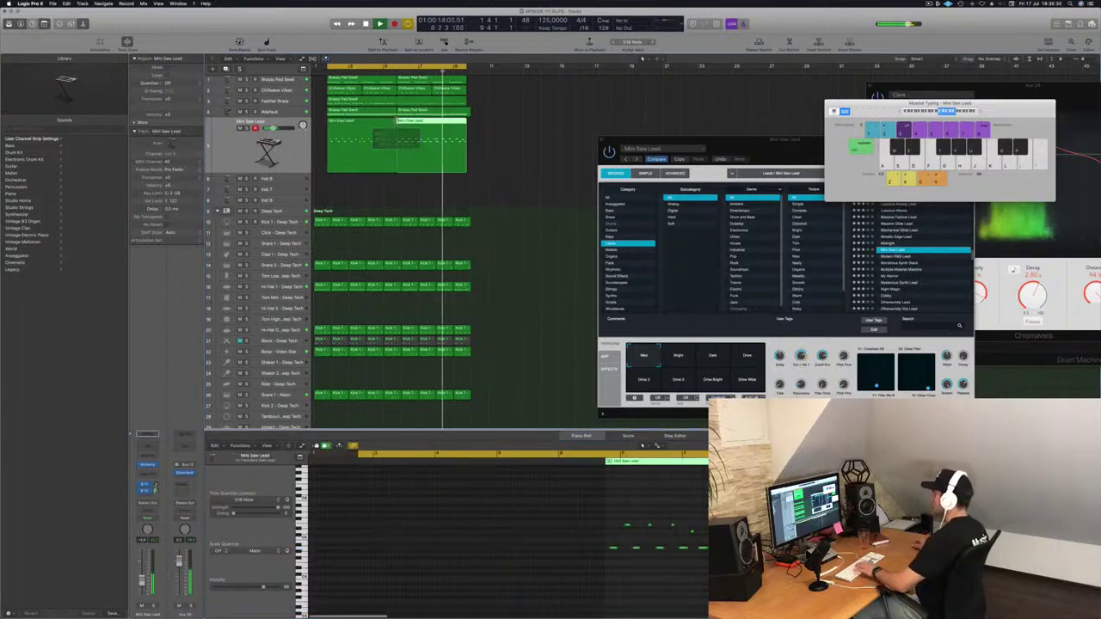
{"action": "key", "text": "Delete"}
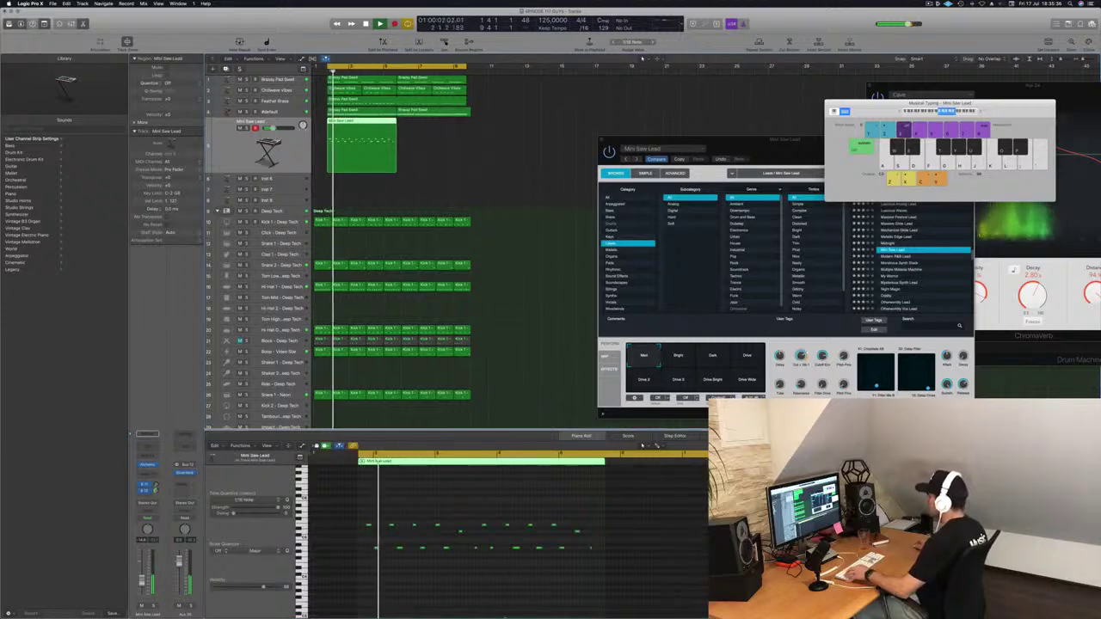
Copy the remaining four-bar Mini Saw Lead region directly after itself to fill the loop, with playback restarted from the beginning.
{"action": "key", "text": "super+Right"}
{"action": "key", "text": "super+Right"}
{"action": "key", "text": "super+Left"}
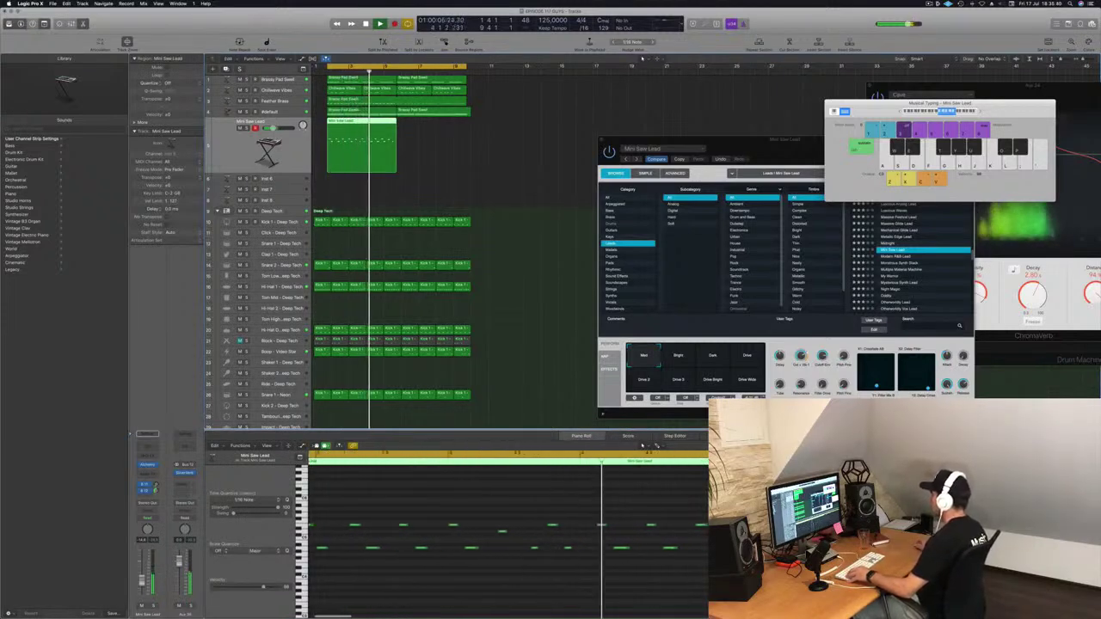
{"action": "key", "text": "super+Left"}
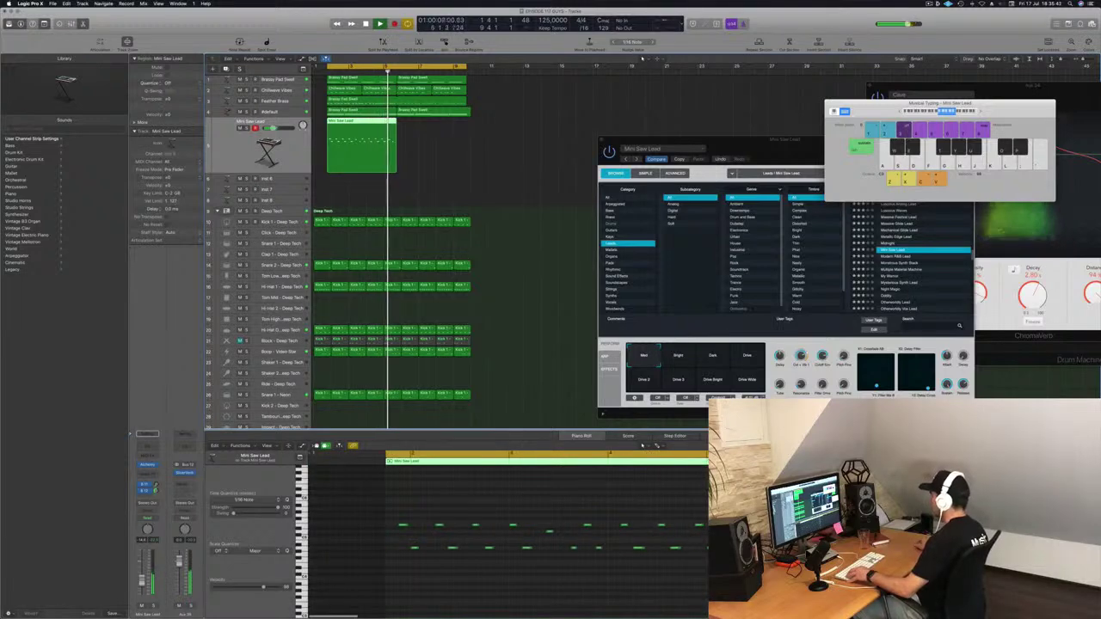
{"action": "key", "text": "Return"}
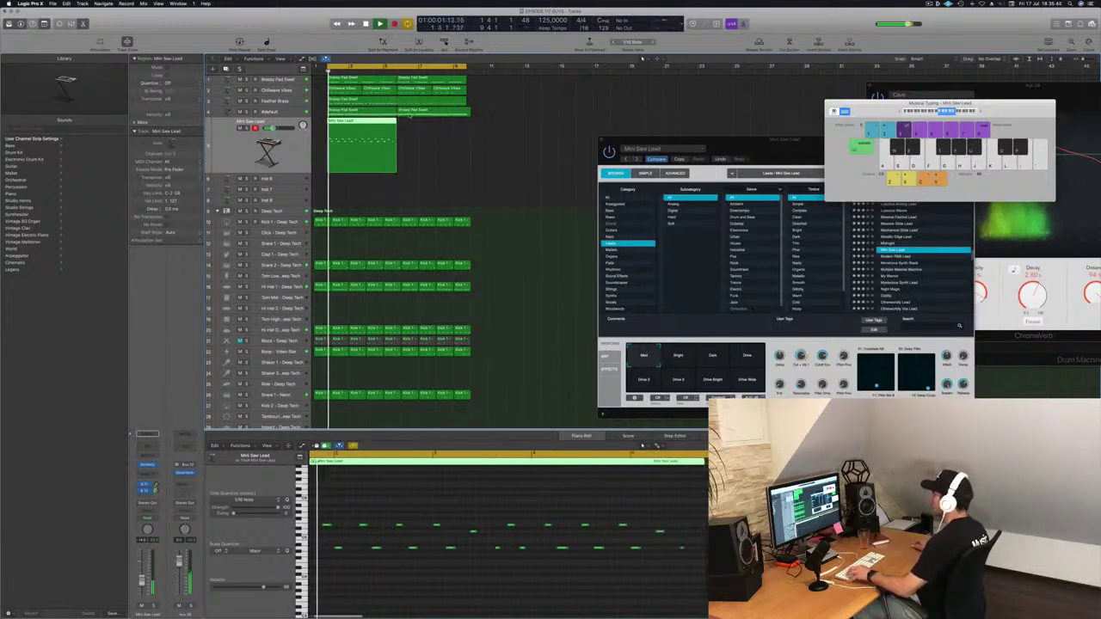
{"action": "key", "text": "super+r"}
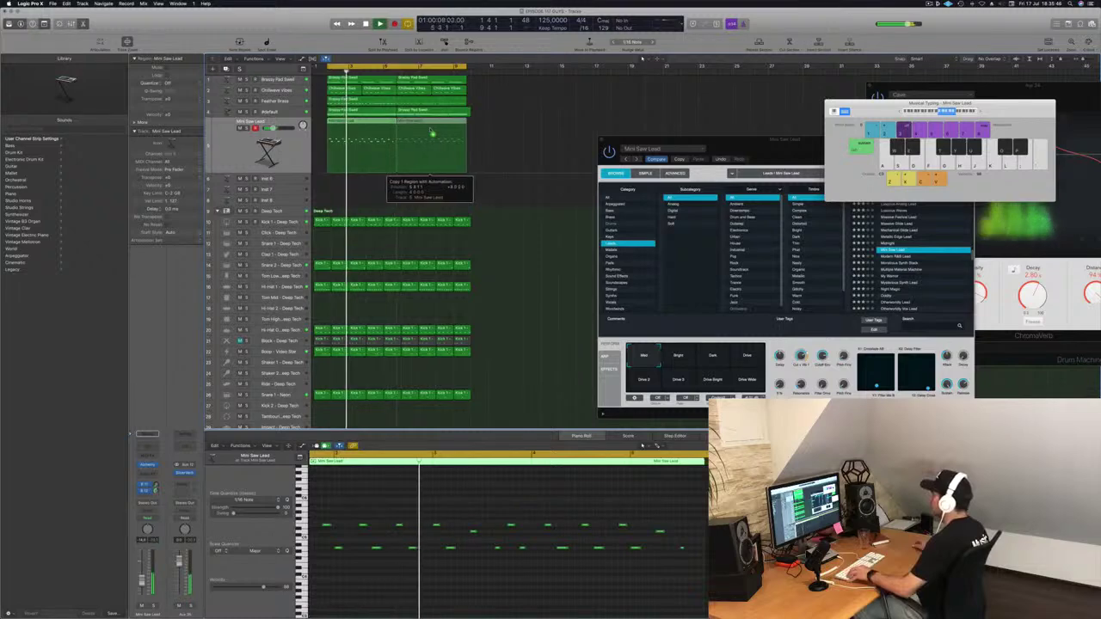
{"action": "key", "text": "super+Left"}
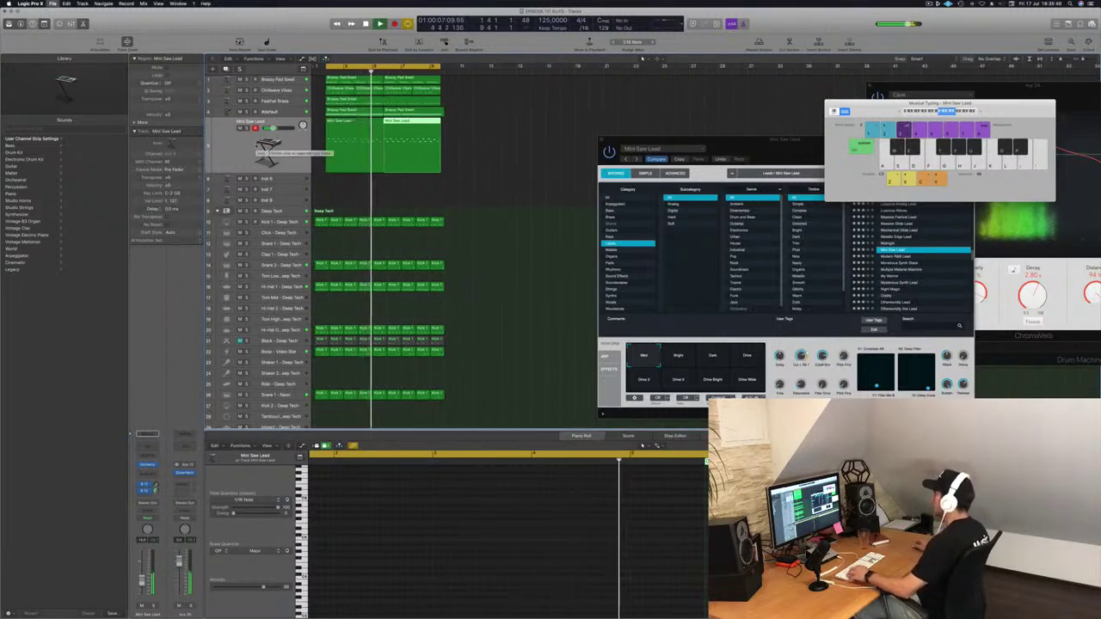
{"action": "scroll", "coordinate": [519, 181], "scroll_direction": "right", "scroll_amount": 2}
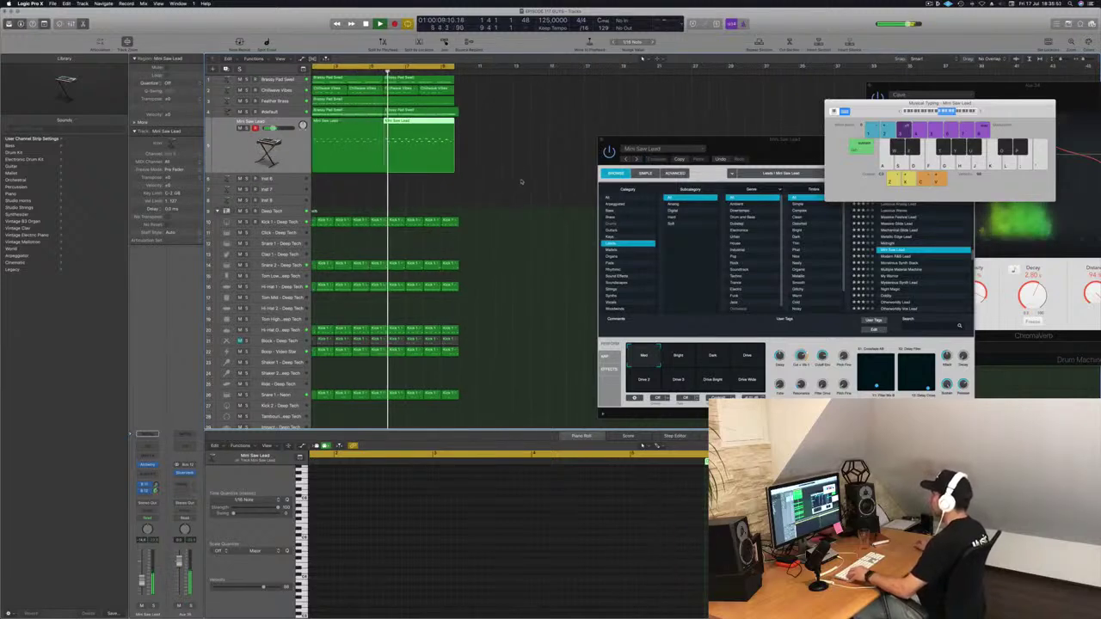
{"action": "scroll", "coordinate": [519, 181], "scroll_direction": "left", "scroll_amount": 1}
Select both Mini Saw Lead regions and join them into one region.
{"action": "left_click", "coordinate": [341, 127]}
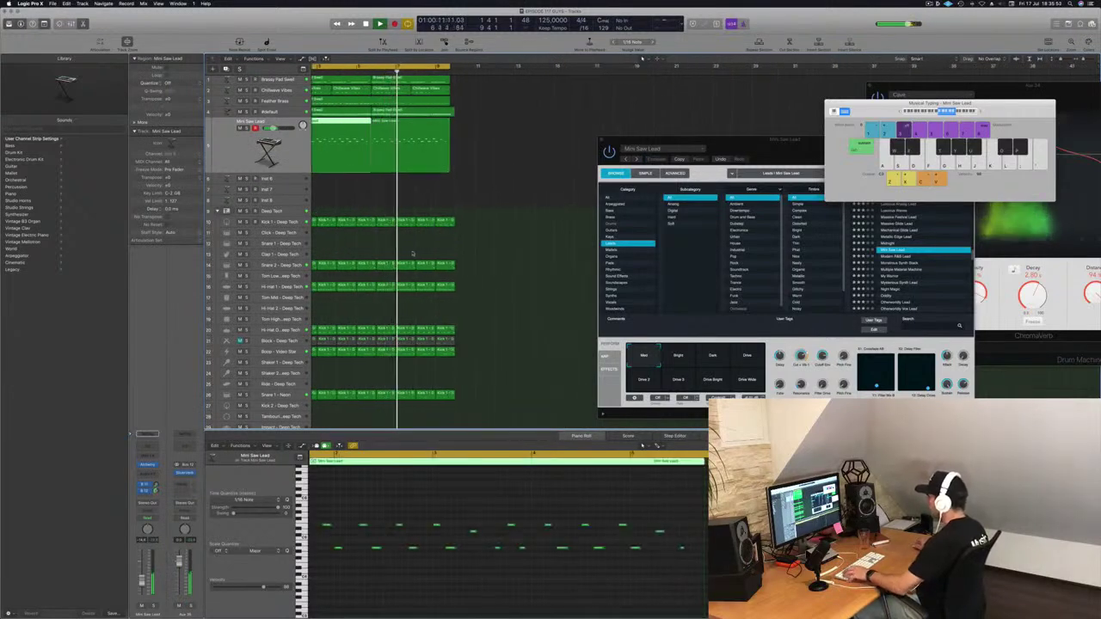
{"action": "key", "text": "Return"}
{"action": "left_click", "coordinate": [424, 152]}
{"action": "left_click", "coordinate": [401, 151], "text": "shift"}
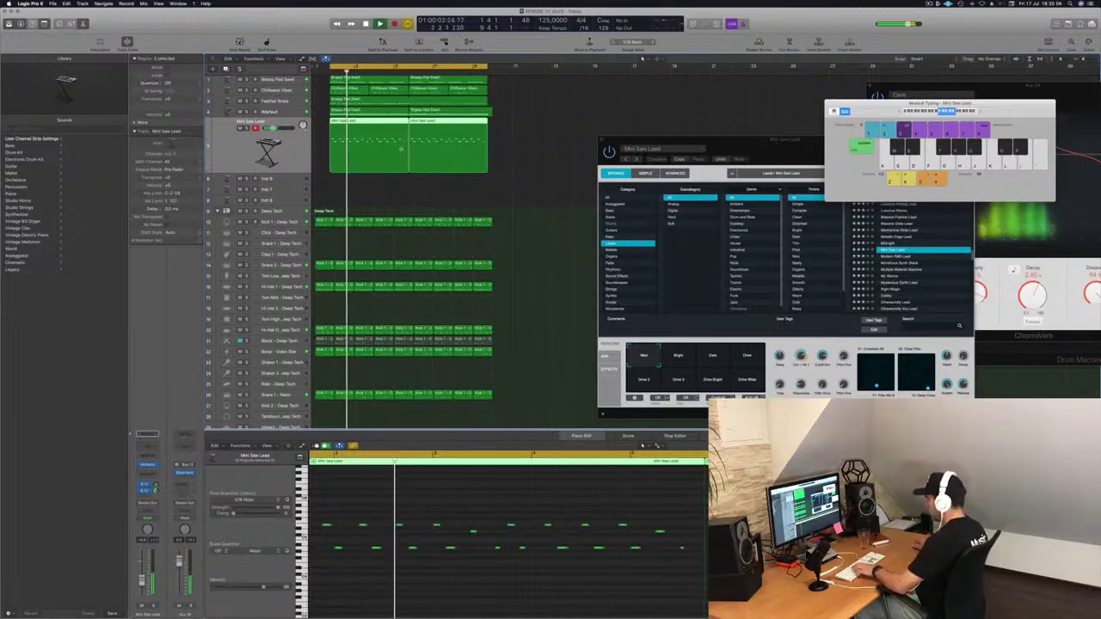
{"action": "key", "text": "super+j"}
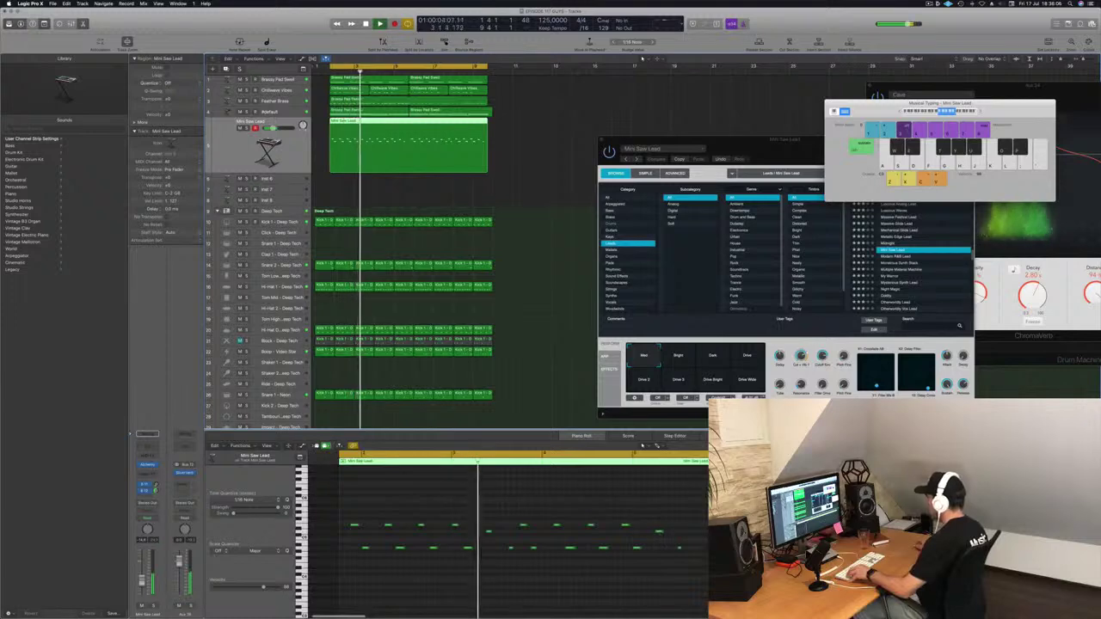
Copy the last mid-pitched note of the first phrase slightly later at the same pitch and reselect the Mini Saw Lead region.
{"action": "left_click", "coordinate": [660, 531]}
{"action": "left_click_drag", "start_coordinate": [660, 532], "coordinate": [693, 536]}
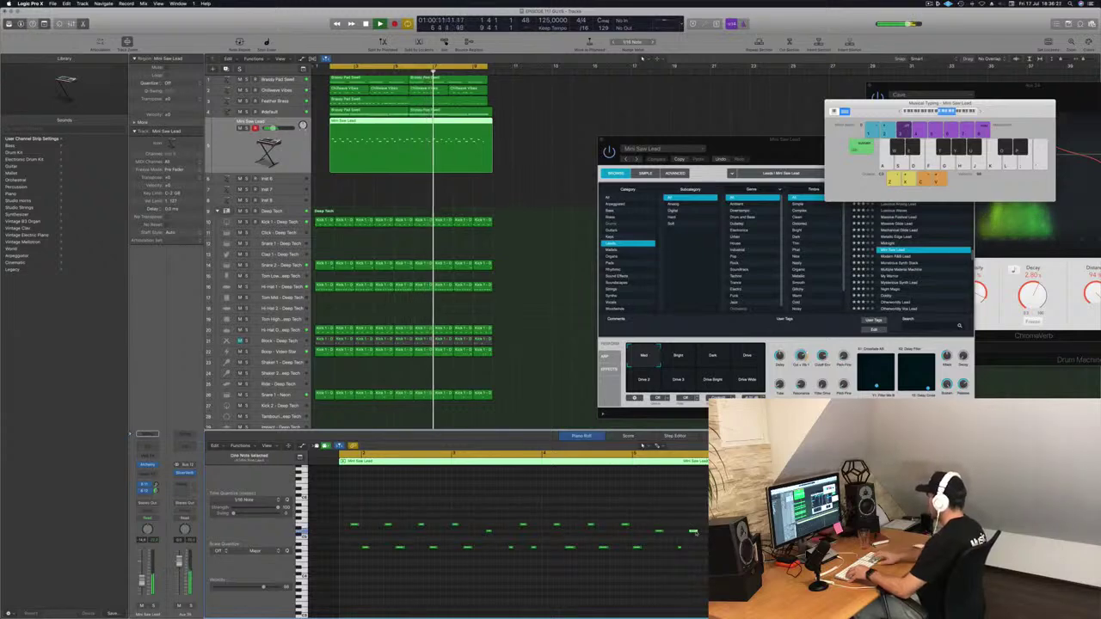
{"action": "key", "text": "Down"}
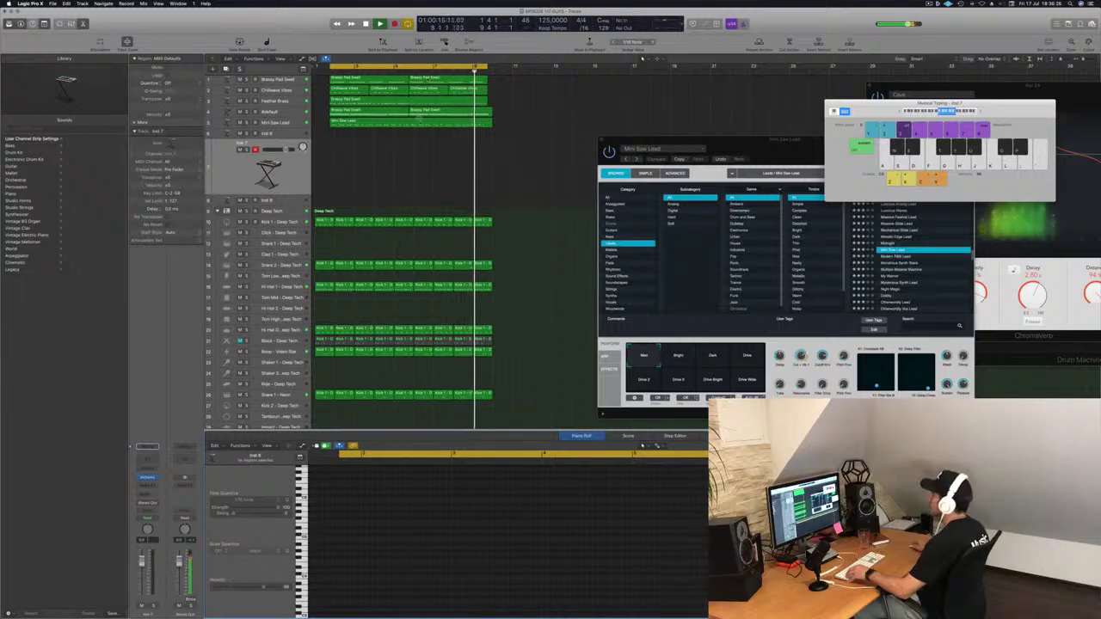
{"action": "left_click", "coordinate": [417, 121]}
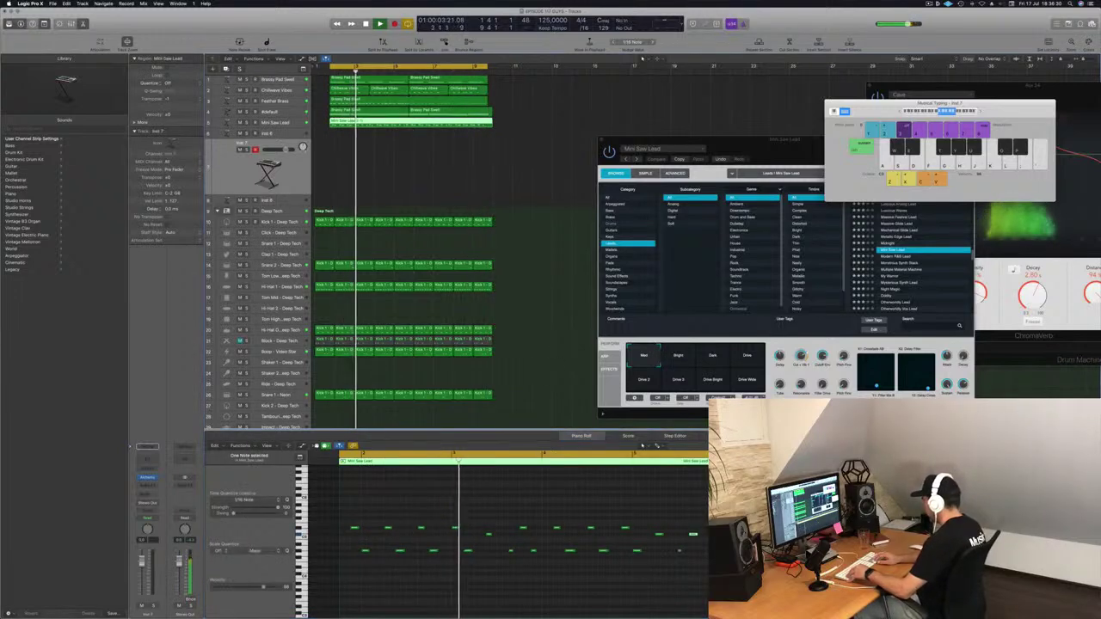
Replay the loop, split the Mini Saw Lead region at its midpoint and delete the second half.
{"action": "left_click", "coordinate": [702, 549]}
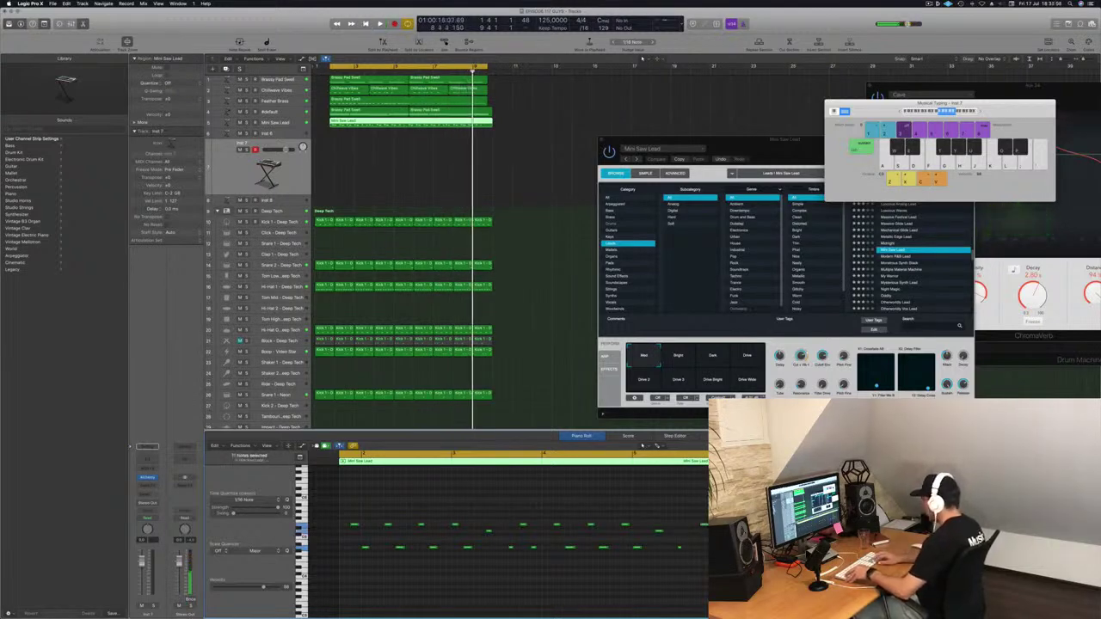
{"action": "key", "text": "space"}
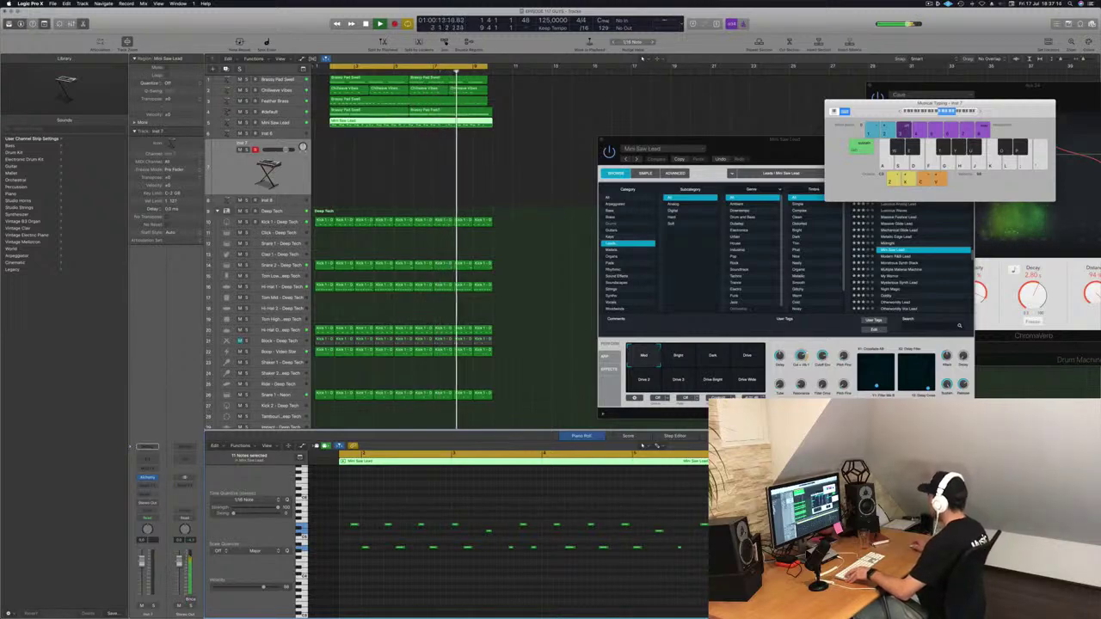
{"action": "key", "text": "Return"}
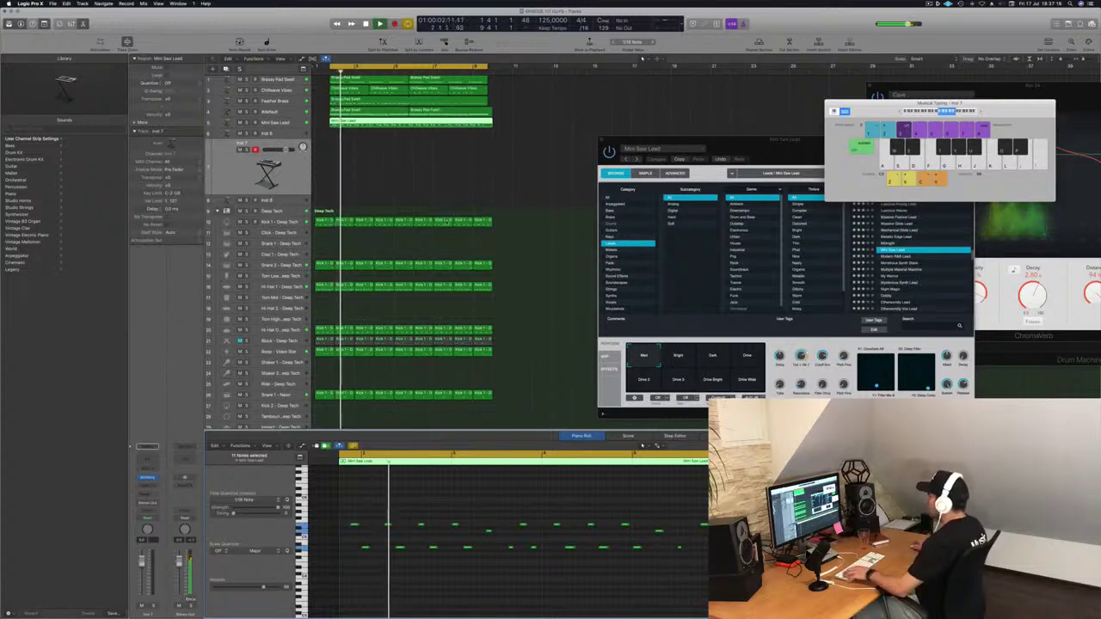
{"action": "left_click", "coordinate": [420, 122]}
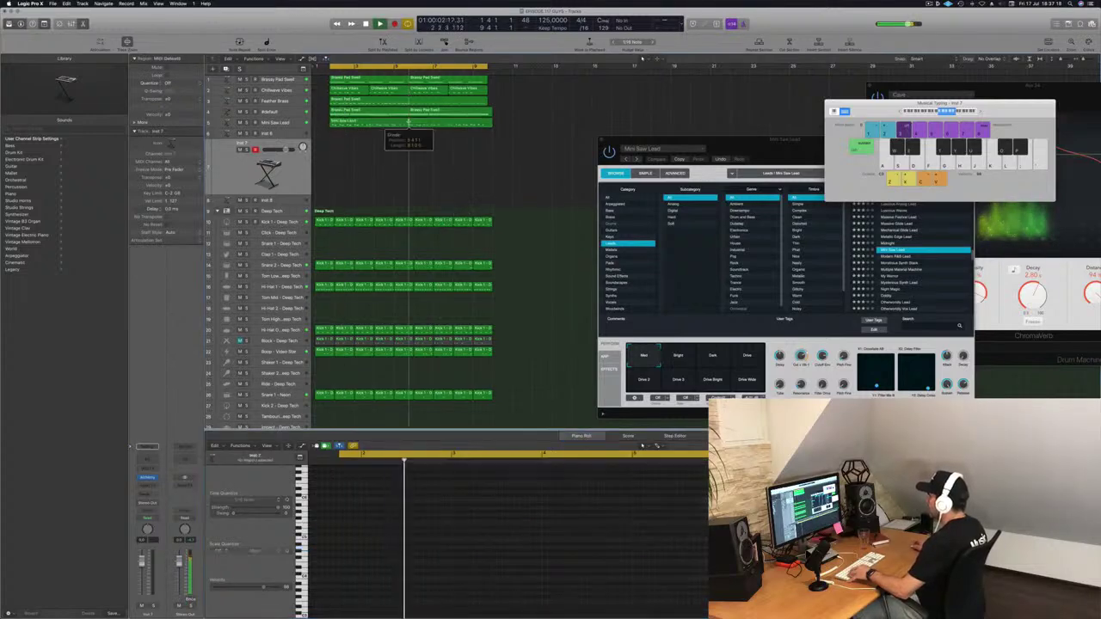
{"action": "key", "text": "Delete"}
Copy the remaining Mini Saw Lead region directly after itself and join both into one region.
{"action": "left_click", "coordinate": [388, 123]}
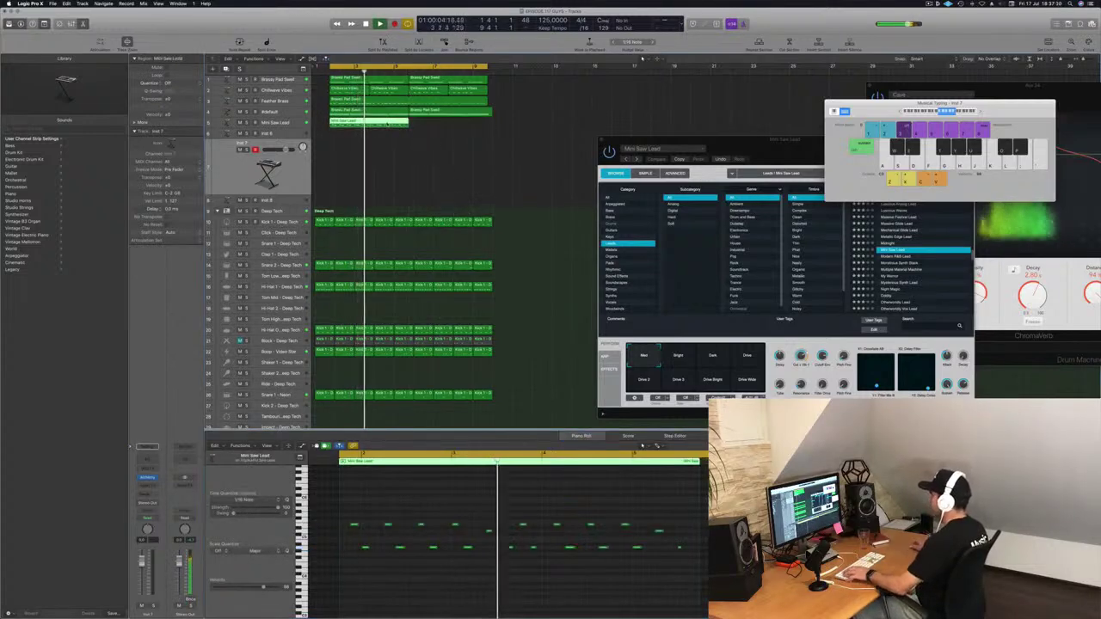
{"action": "key", "text": "Return"}
{"action": "left_click_drag", "start_coordinate": [387, 123], "coordinate": [467, 132]}
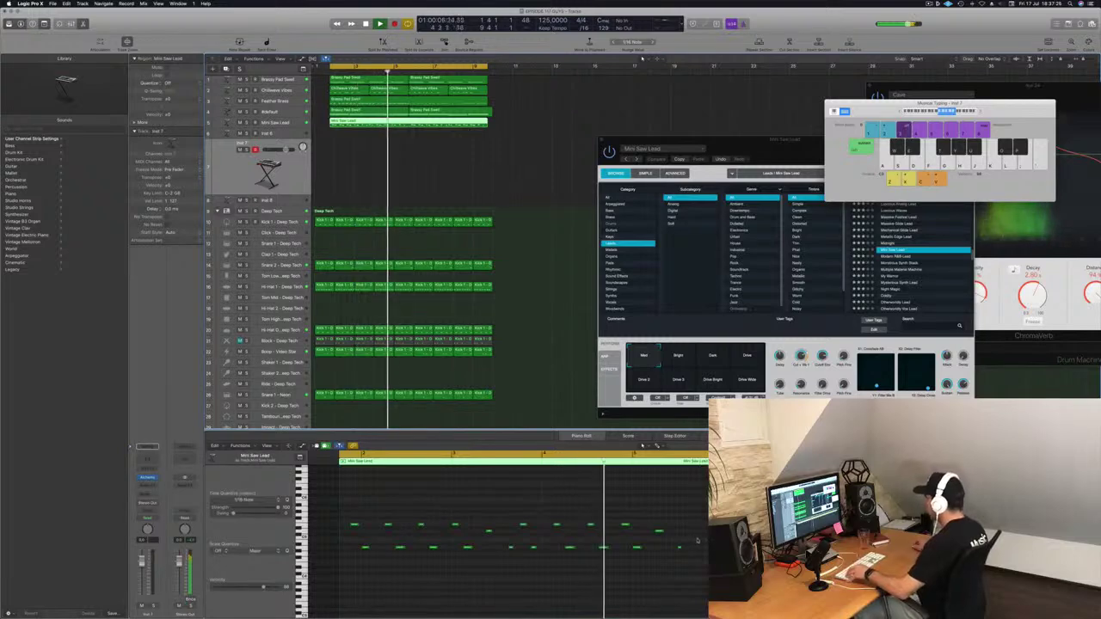
{"action": "key", "text": "super+j"}
{"action": "scroll", "coordinate": [610, 511], "scroll_direction": "left", "scroll_amount": 3}
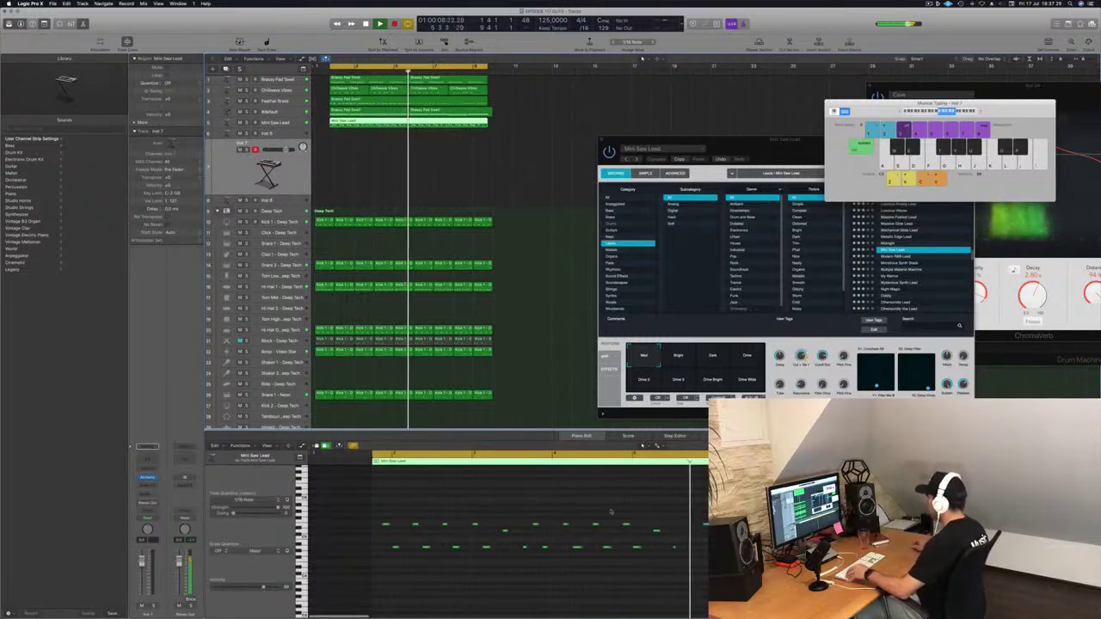
{"action": "scroll", "coordinate": [611, 512], "scroll_direction": "left", "scroll_amount": 1}
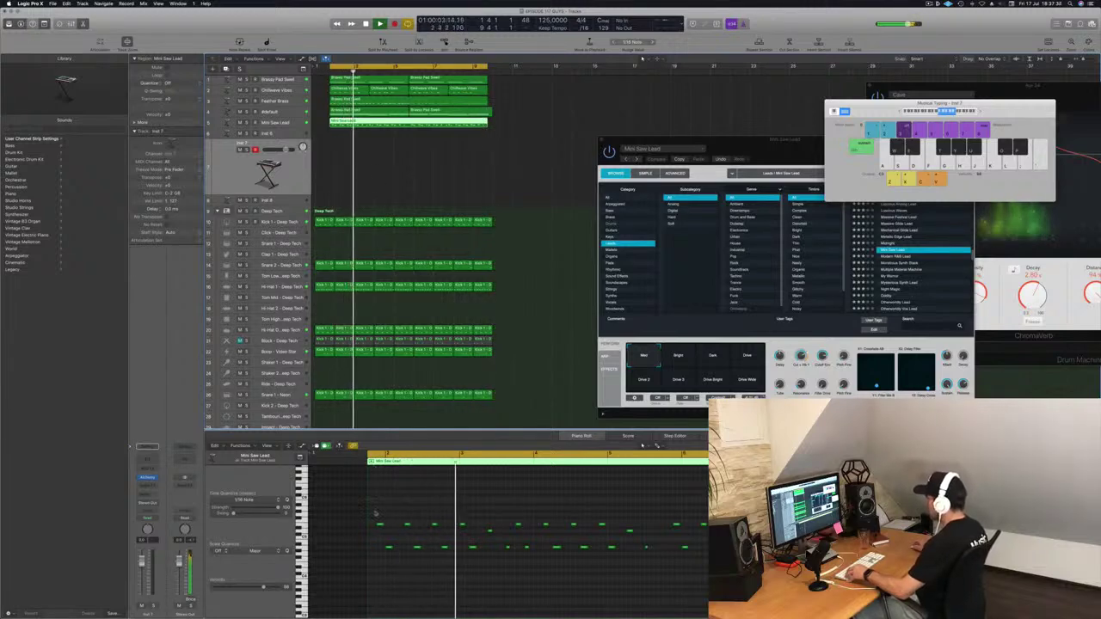
Try nudging all notes of the joined Mini Saw Lead region slightly in time.
{"action": "key", "text": "super+a"}
{"action": "left_click_drag", "start_coordinate": [376, 513], "coordinate": [928, 596]}
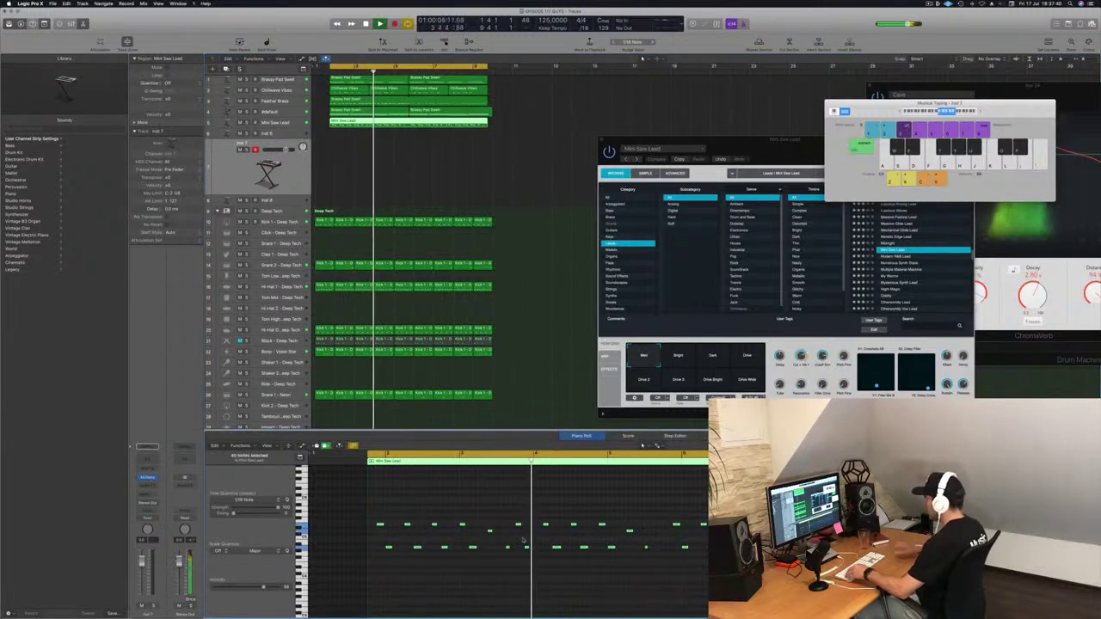
{"action": "key", "text": "alt+Left"}
{"action": "key", "text": "alt+Left"}
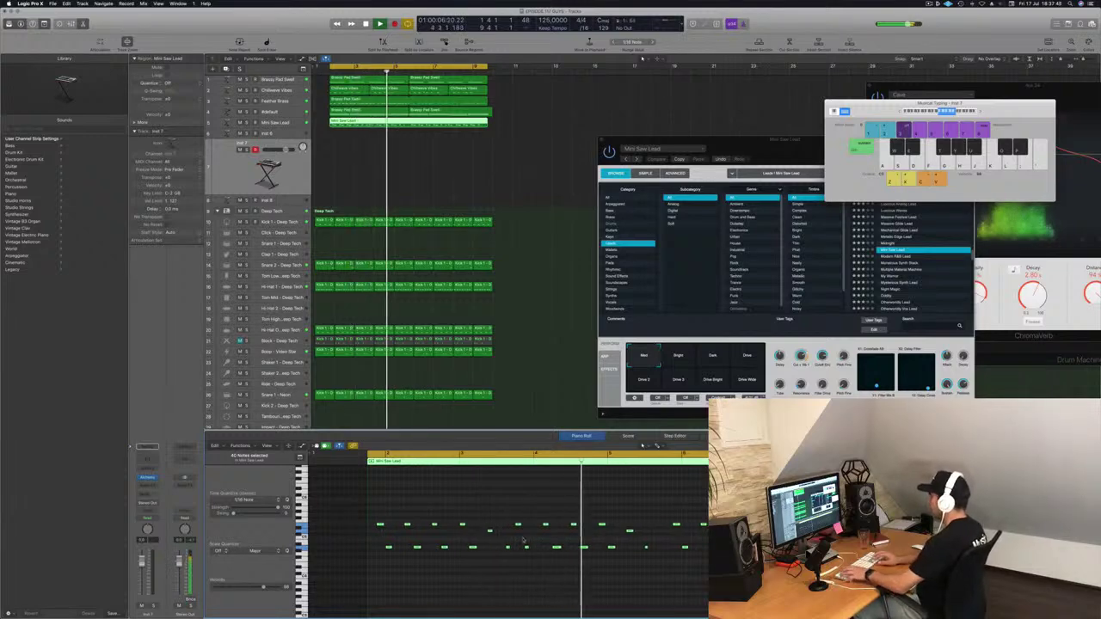
{"action": "key", "text": "alt+Right"}
{"action": "left_click", "coordinate": [545, 284]}
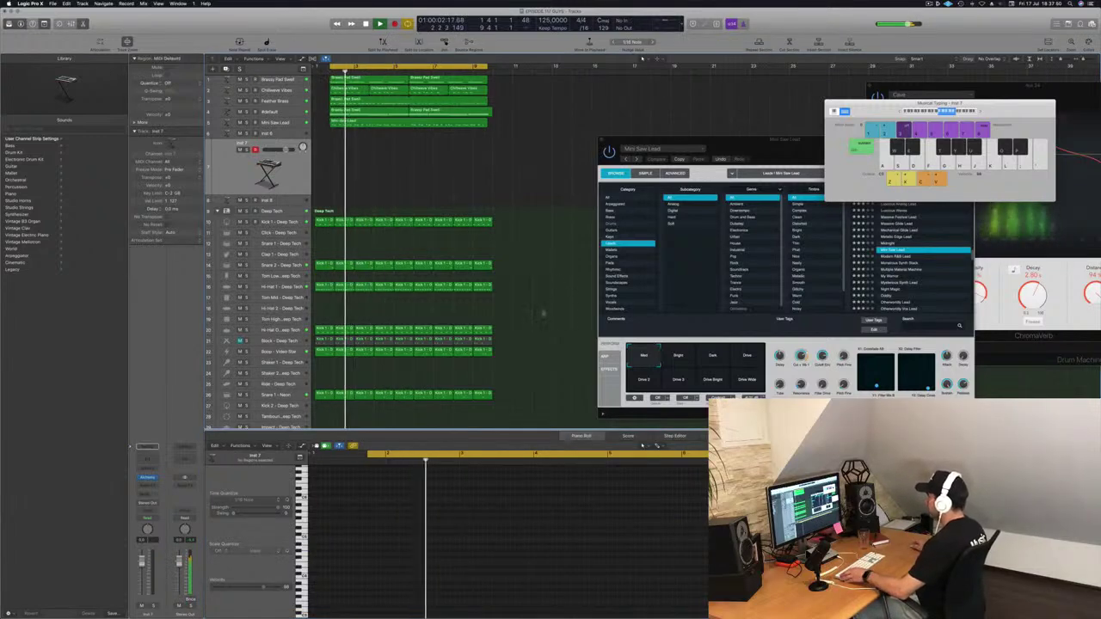
{"action": "left_click", "coordinate": [388, 122]}
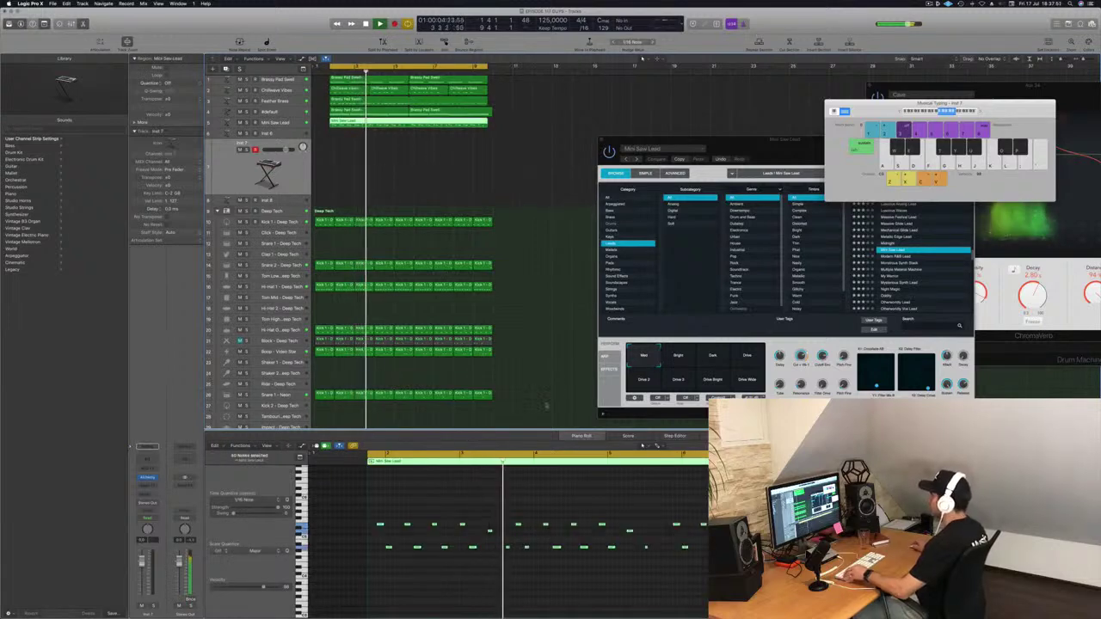
{"action": "left_click", "coordinate": [659, 593]}
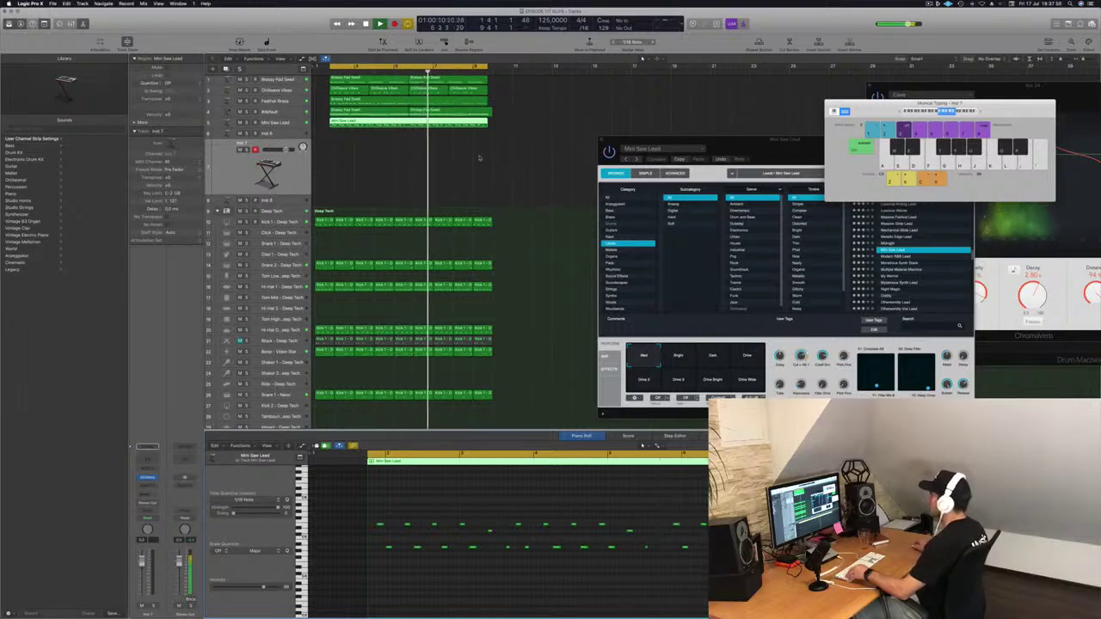
Move all notes in the second half of the Mini Saw Lead region slightly later.
{"action": "scroll", "coordinate": [480, 157], "scroll_direction": "up", "scroll_amount": 2}
{"action": "scroll", "coordinate": [479, 157], "scroll_direction": "up", "scroll_amount": 1}
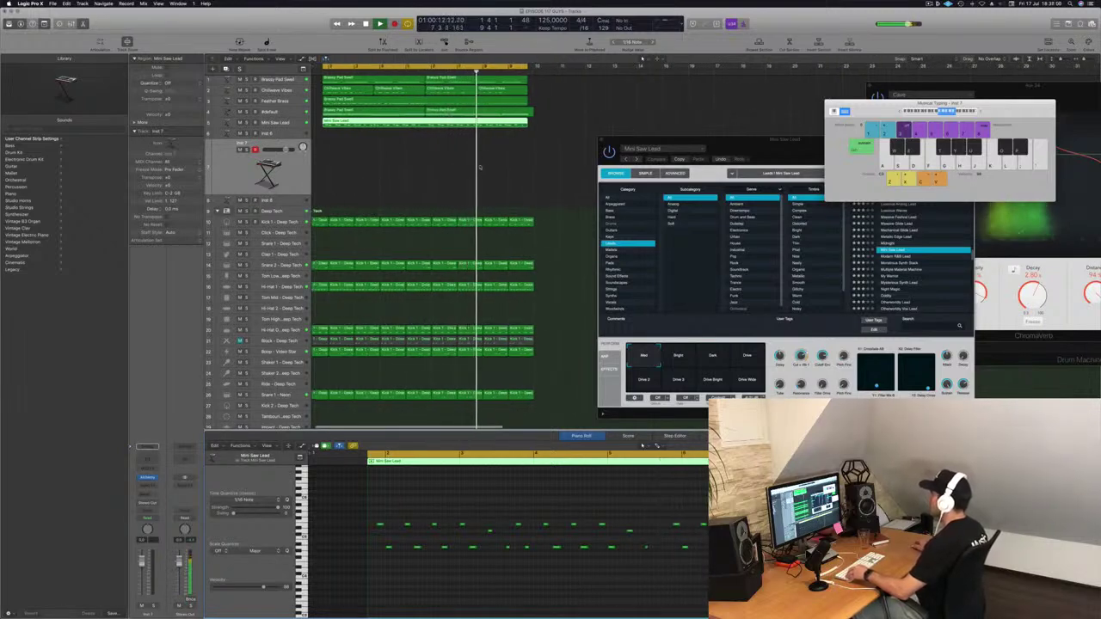
{"action": "scroll", "coordinate": [443, 169], "scroll_direction": "down", "scroll_amount": 1}
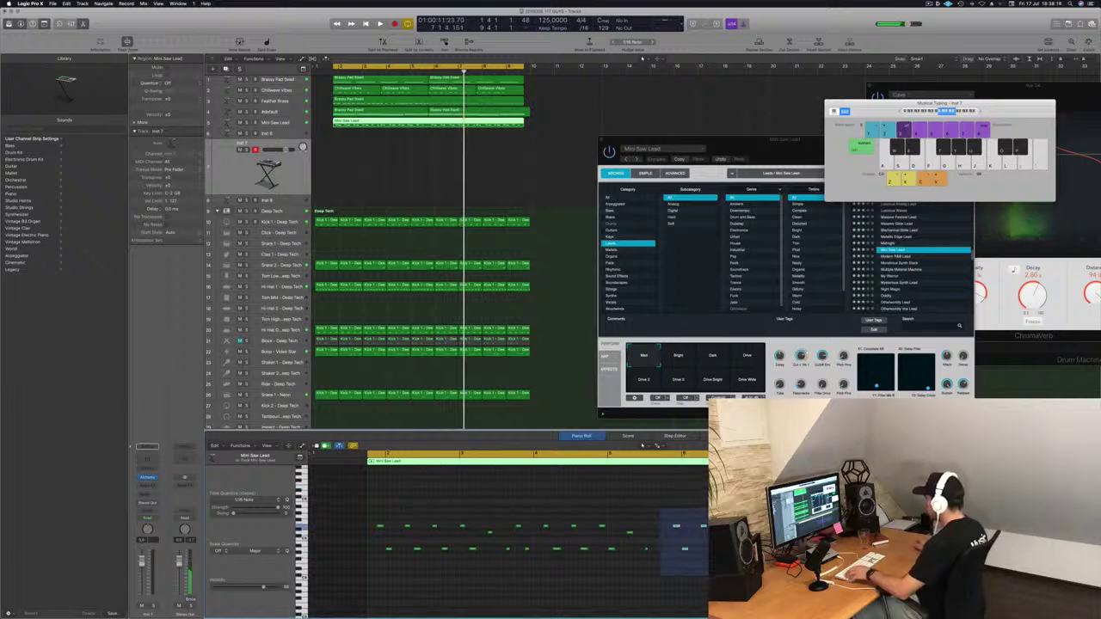
{"action": "left_click_drag", "start_coordinate": [661, 509], "coordinate": [954, 575]}
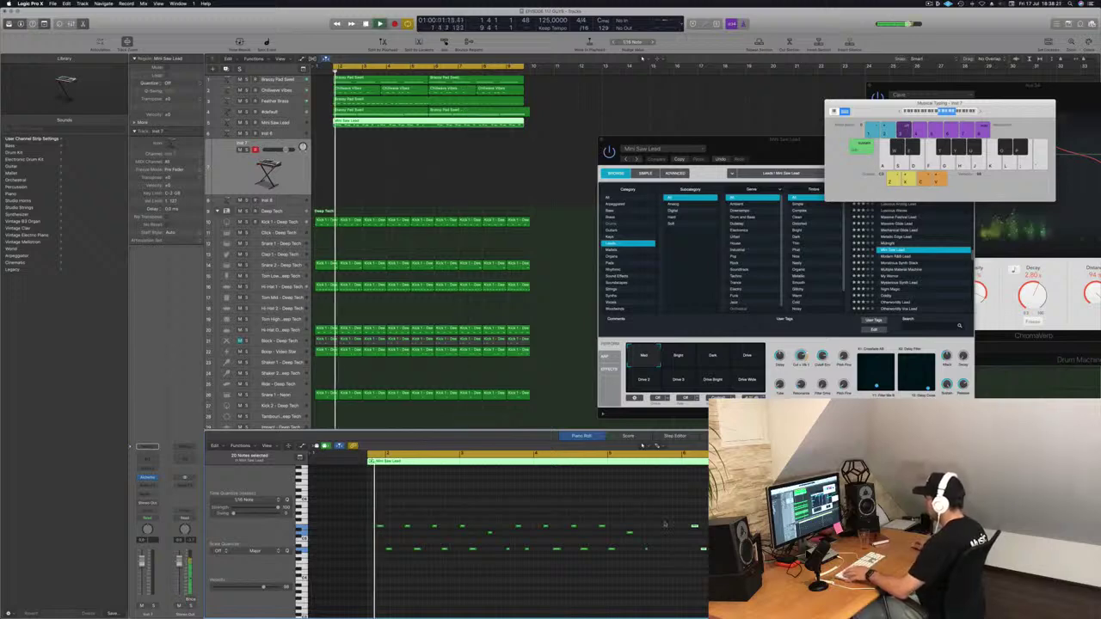
Copy the last high and low note pair of the first half to the start of the second half and audition the loop.
{"action": "left_click", "coordinate": [602, 515]}
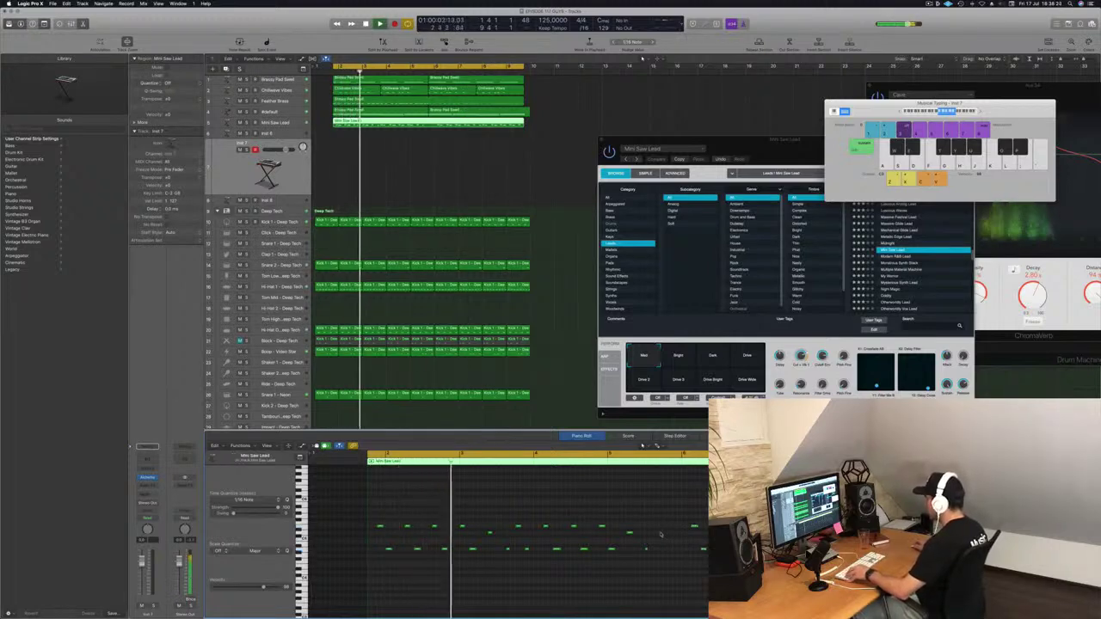
{"action": "left_click_drag", "start_coordinate": [601, 514], "coordinate": [619, 585]}
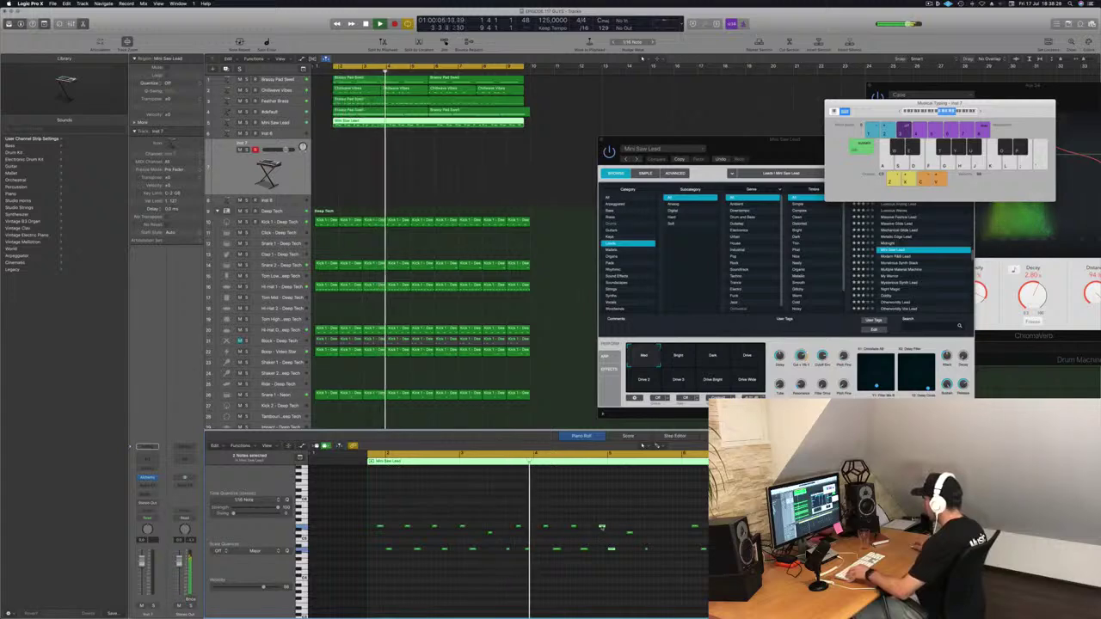
{"action": "left_click_drag", "start_coordinate": [602, 526], "coordinate": [665, 527]}
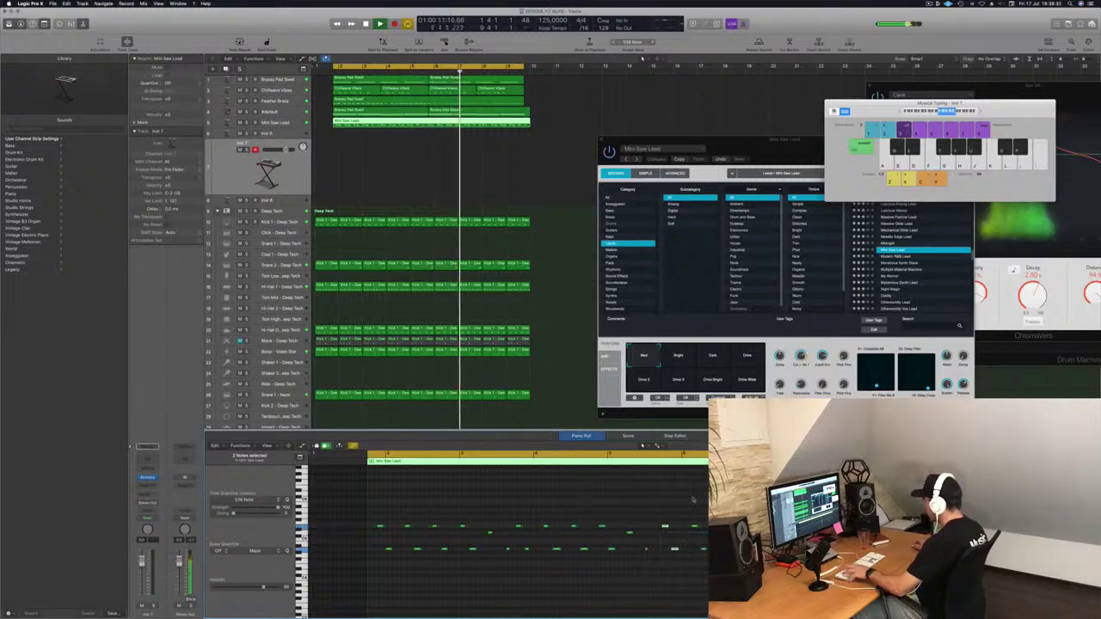
{"action": "left_click", "coordinate": [687, 501]}
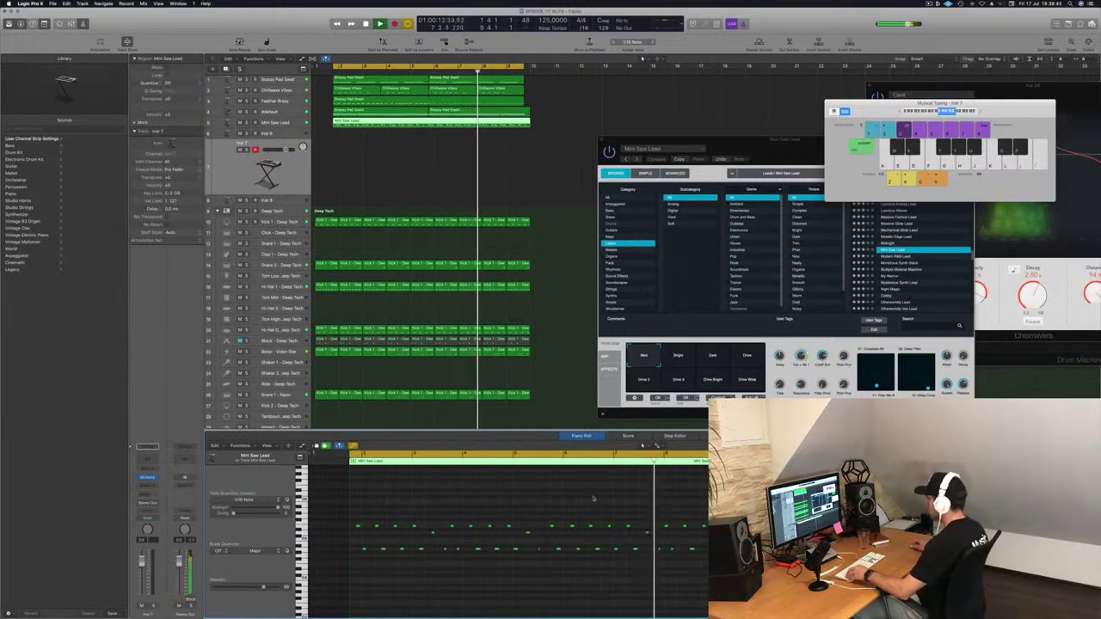
{"action": "key", "text": "space"}
{"action": "key", "text": "space"}
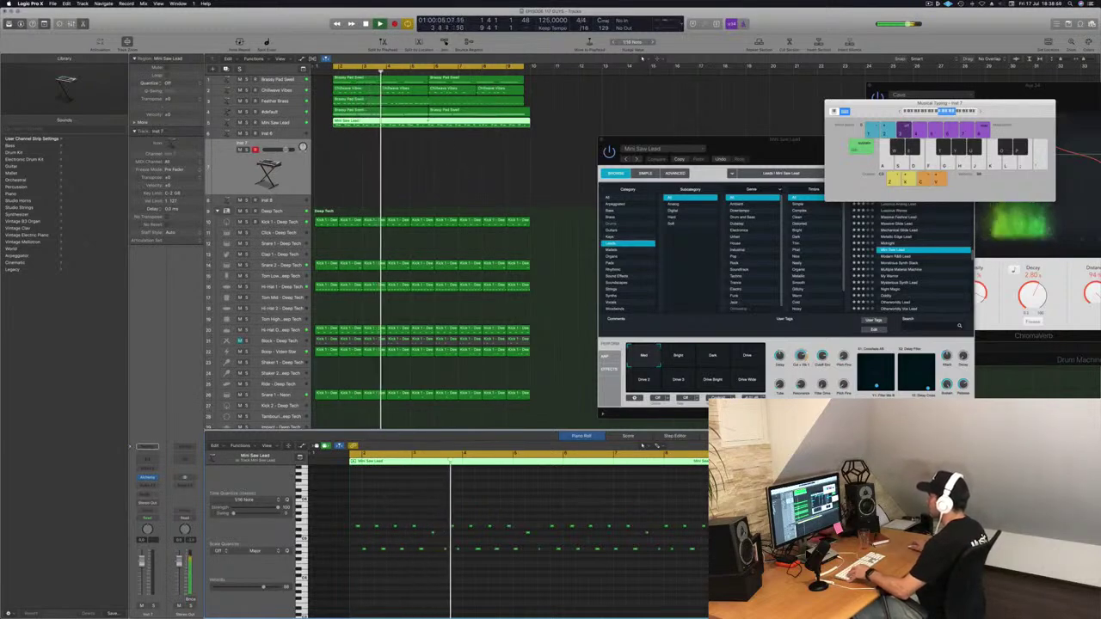
Split the Mini Saw Lead region at its midpoint with the Split option for crossing notes, and delete the second half.
{"action": "double_click", "coordinate": [429, 123], "text": "super"}
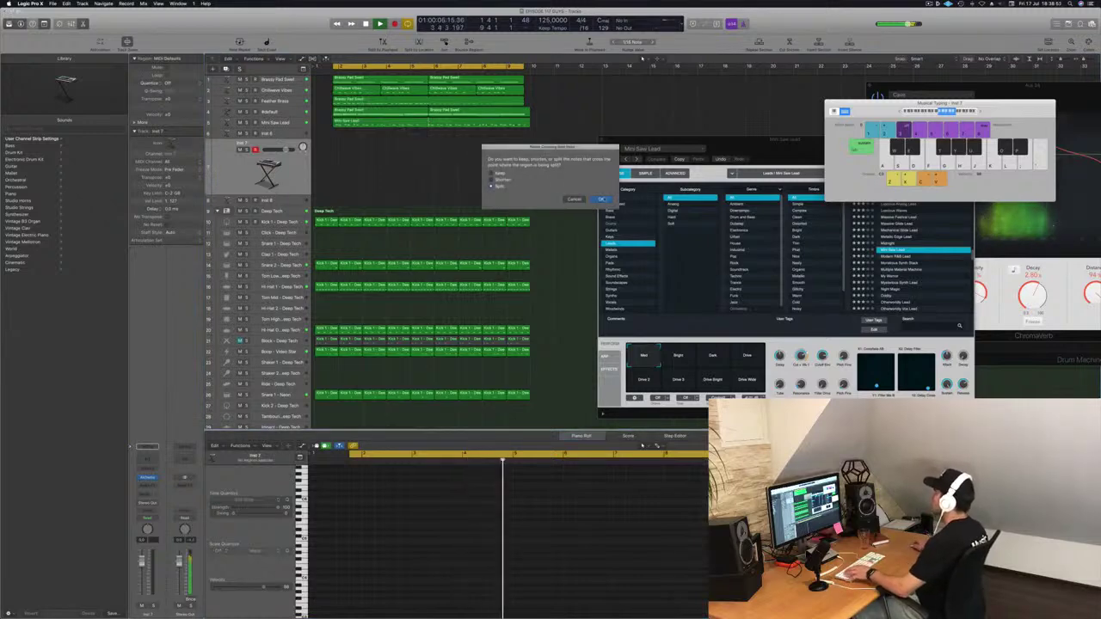
{"action": "key", "text": "Return"}
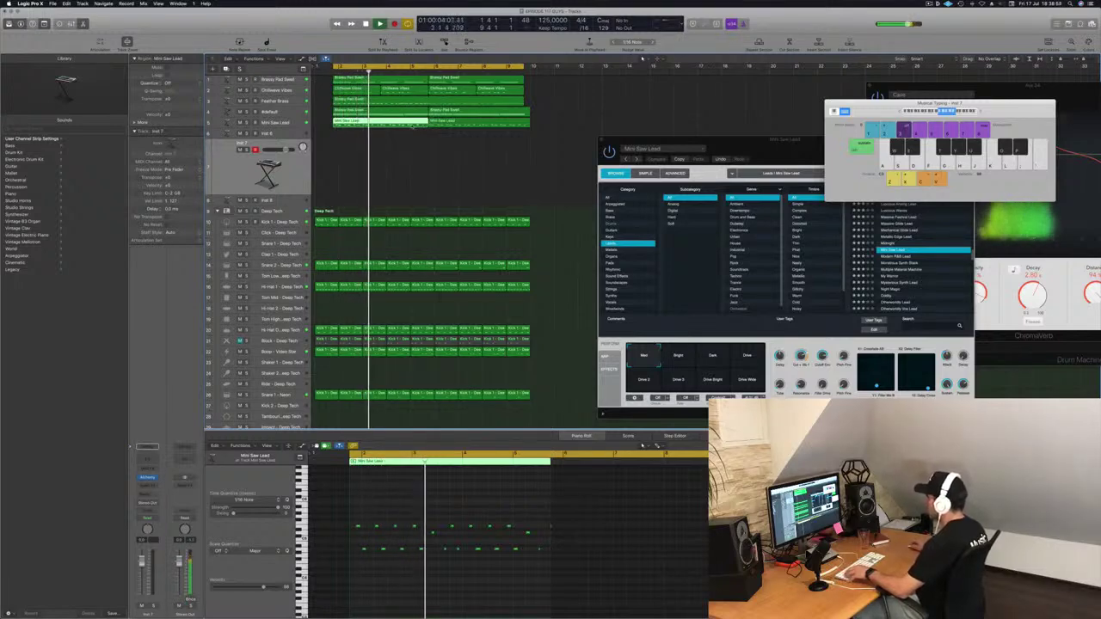
{"action": "left_click", "coordinate": [441, 122]}
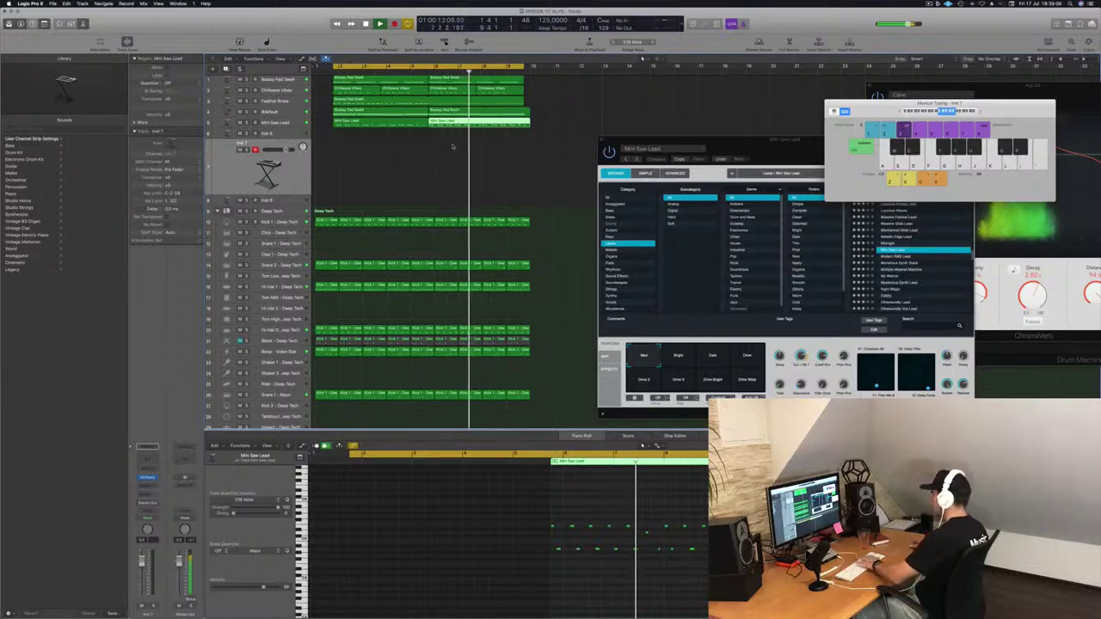
{"action": "key", "text": "Delete"}
Duplicate the first Mini Saw Lead half directly behind itself and join the two regions.
{"action": "key", "text": "Return"}
{"action": "left_click", "coordinate": [382, 122]}
{"action": "left_click_drag", "start_coordinate": [381, 122], "coordinate": [426, 127]}
{"action": "key", "text": "super+j"}
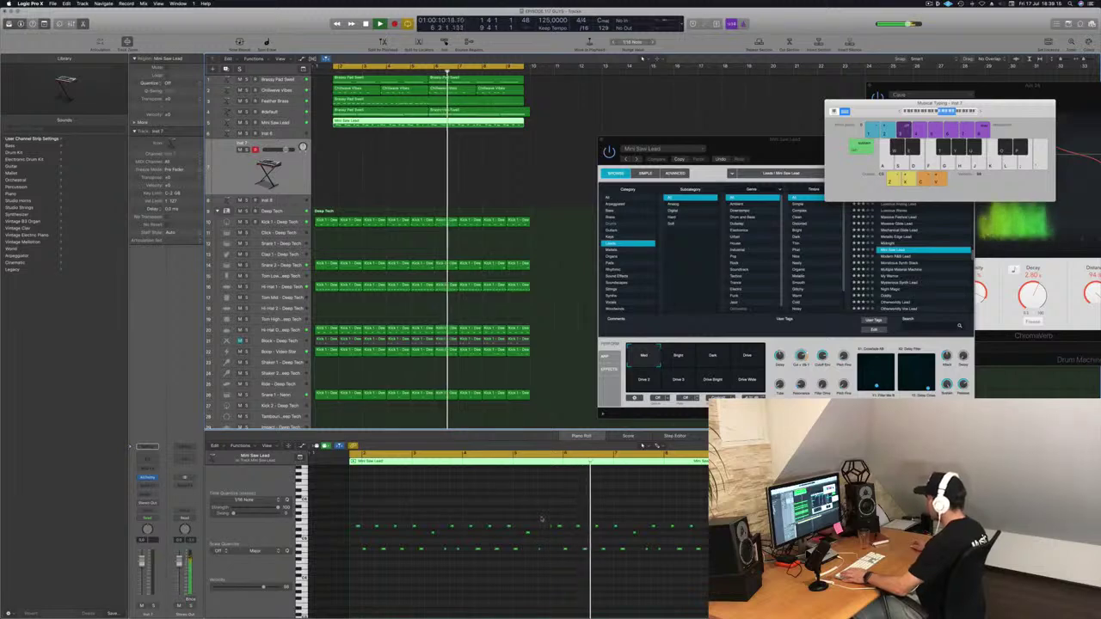
Delete the stray short high note where the two Mini Saw Lead phrases meet and restart playback.
{"action": "left_click_drag", "start_coordinate": [543, 517], "coordinate": [552, 538]}
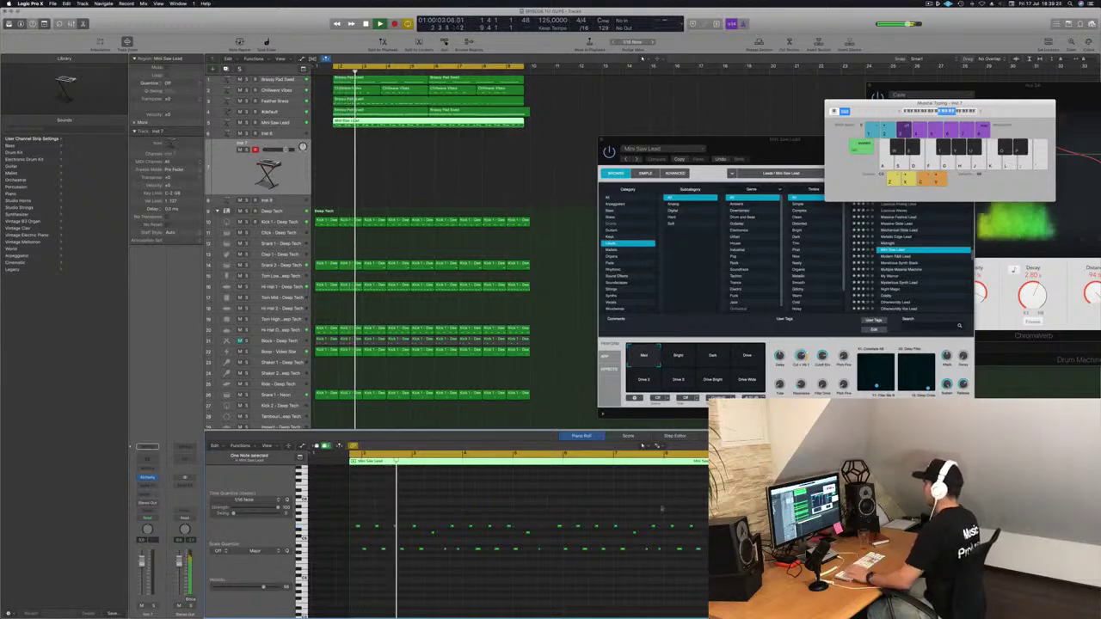
{"action": "key", "text": "Return"}
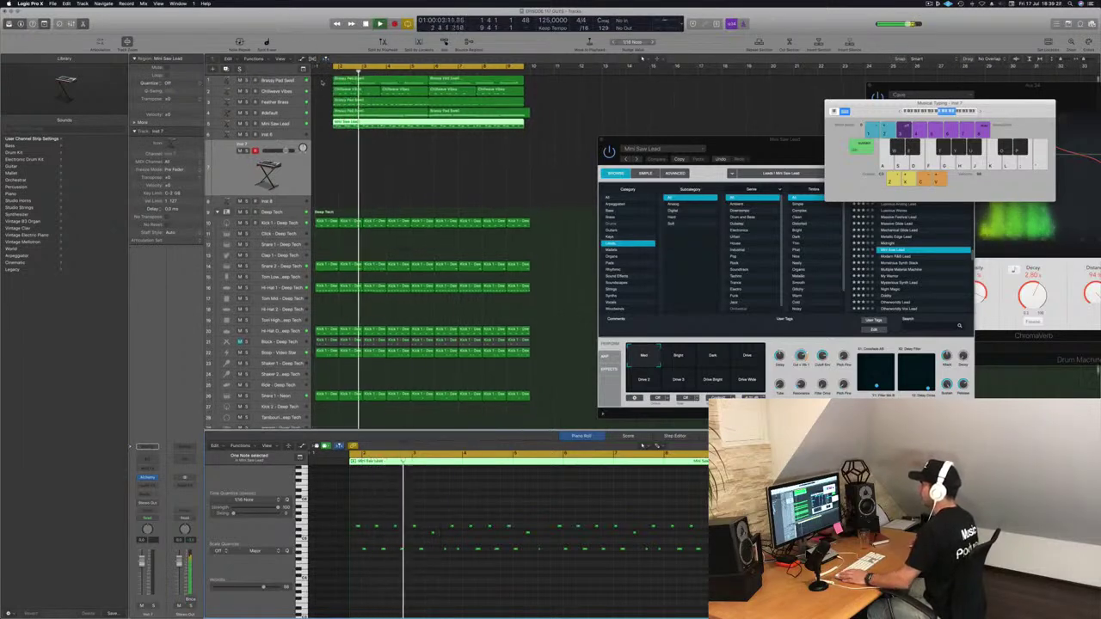
Extend the start of the cycle range back to bar 1 and play from there.
{"action": "key", "text": "Return"}
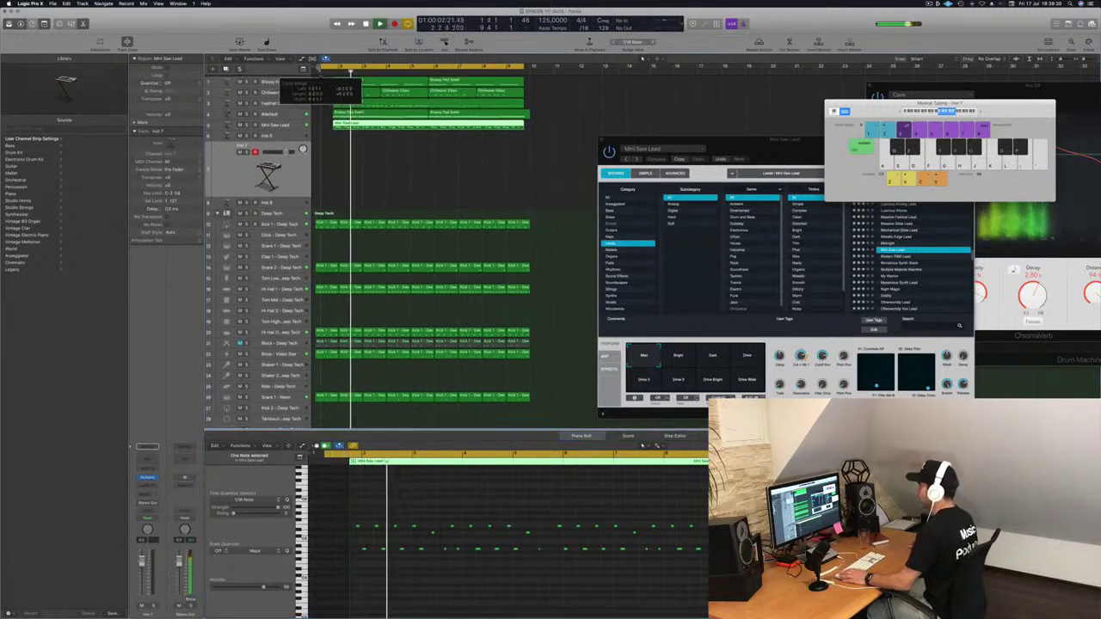
{"action": "key", "text": "Return"}
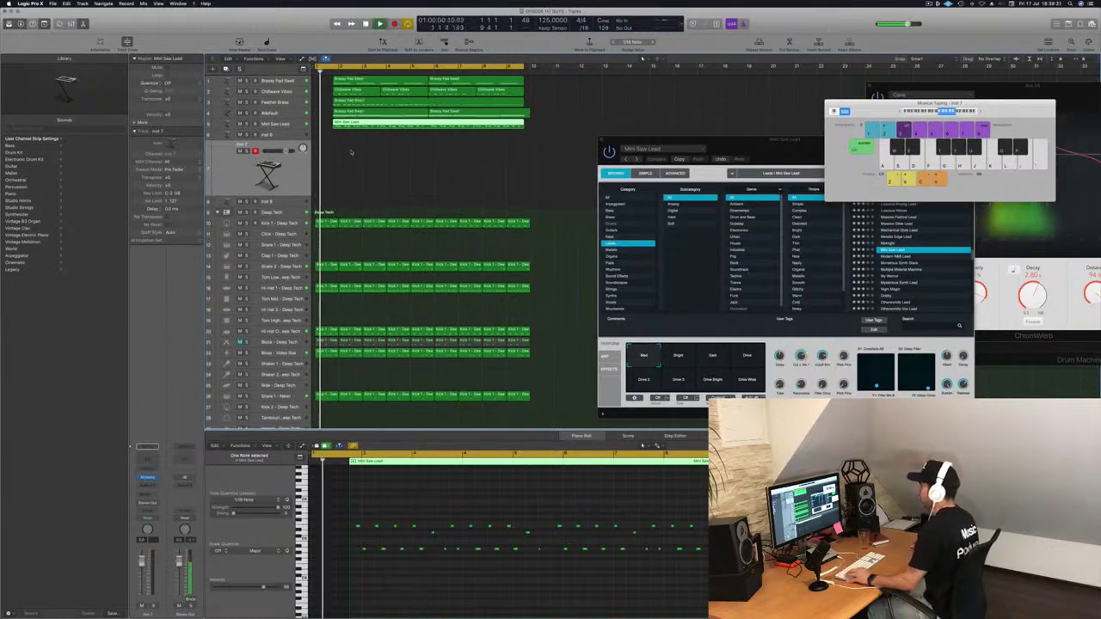
{"action": "key", "text": "super+Right"}
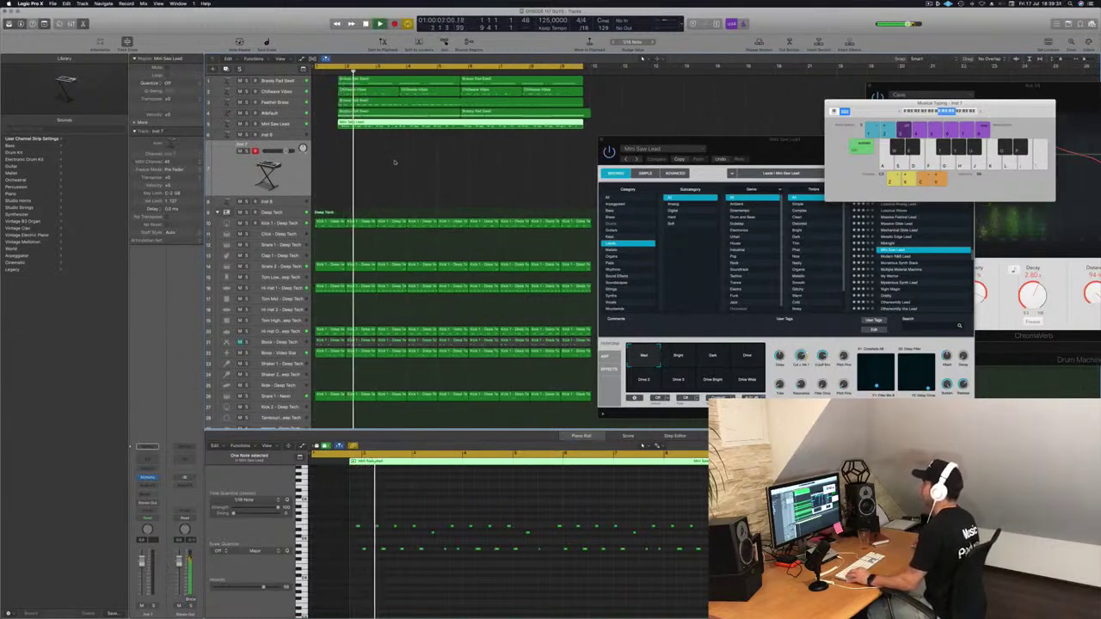
{"action": "key", "text": "super+Left"}
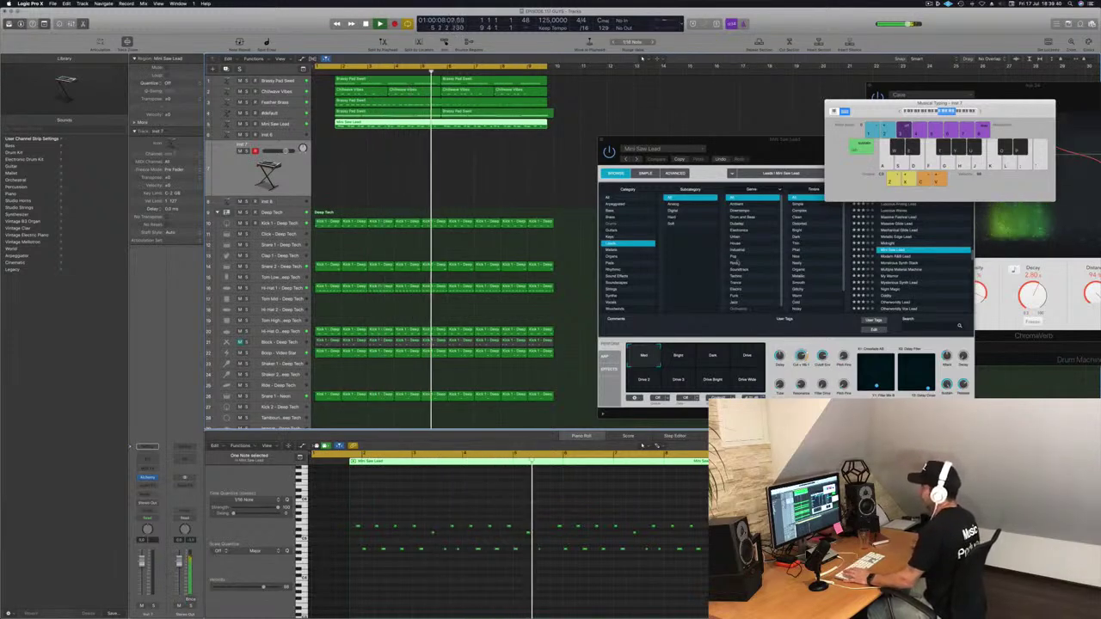
Select the Mini Saw Lead region and track, and set the cycle range's start back to the region's start.
{"action": "left_click", "coordinate": [476, 169]}
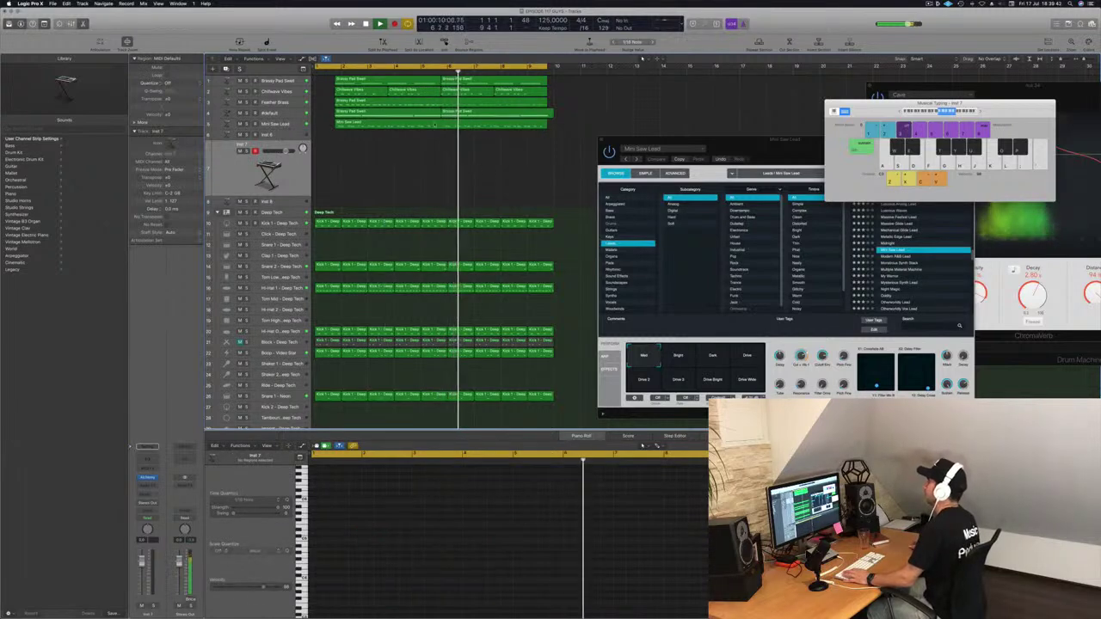
{"action": "left_click", "coordinate": [435, 124]}
{"action": "key", "text": "super+Left"}
{"action": "key", "text": "Return"}
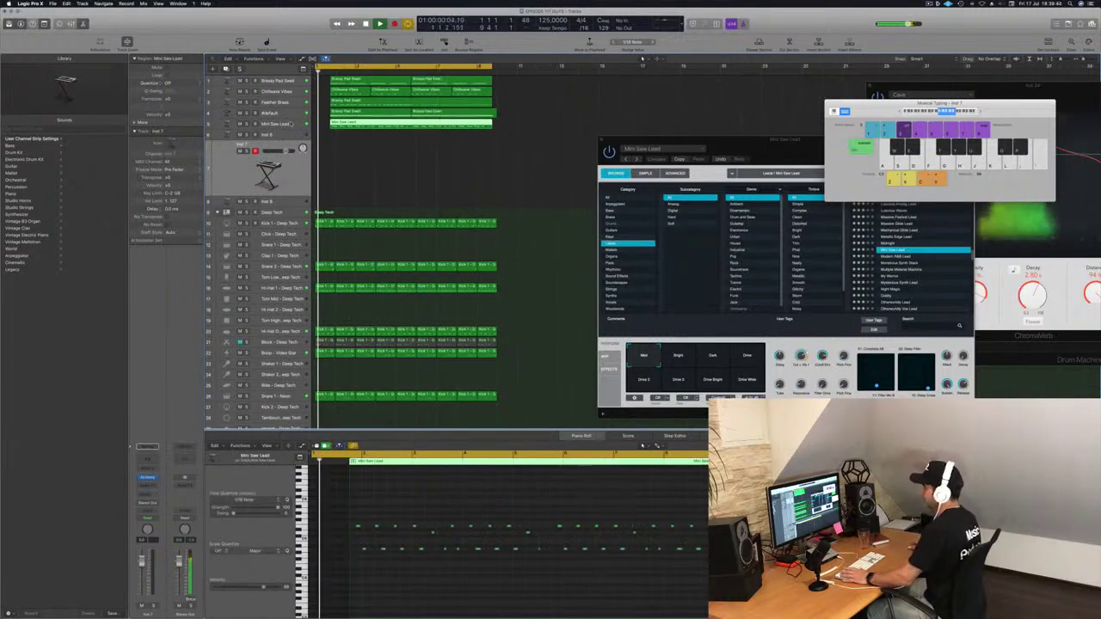
{"action": "left_click", "coordinate": [292, 124]}
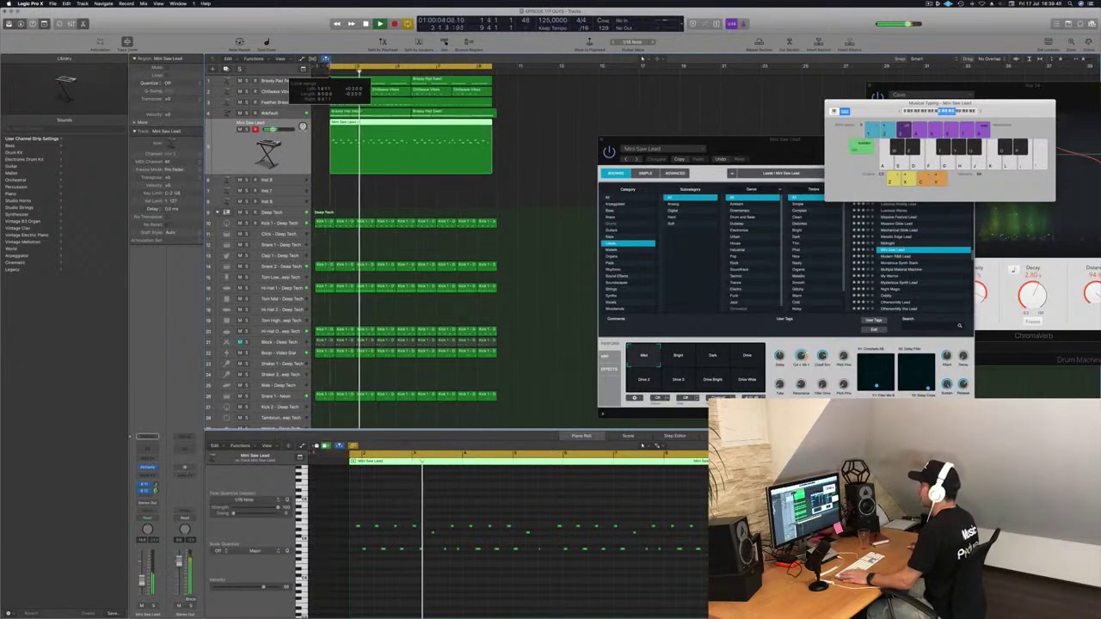
{"action": "key", "text": "Return"}
Trim the overhanging end of the fourth track's second Brassy Pad Swell region to the cycle end, splitting the overlapping notes.
{"action": "left_click", "coordinate": [493, 114]}
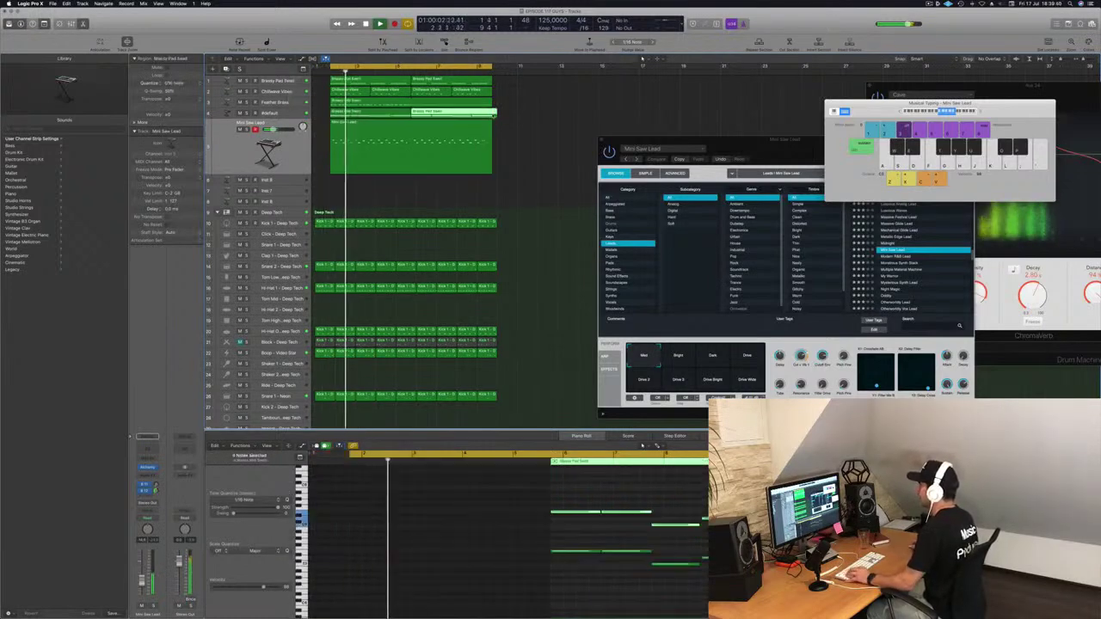
{"action": "left_click_drag", "start_coordinate": [496, 114], "coordinate": [491, 113]}
{"action": "key", "text": "Delete"}
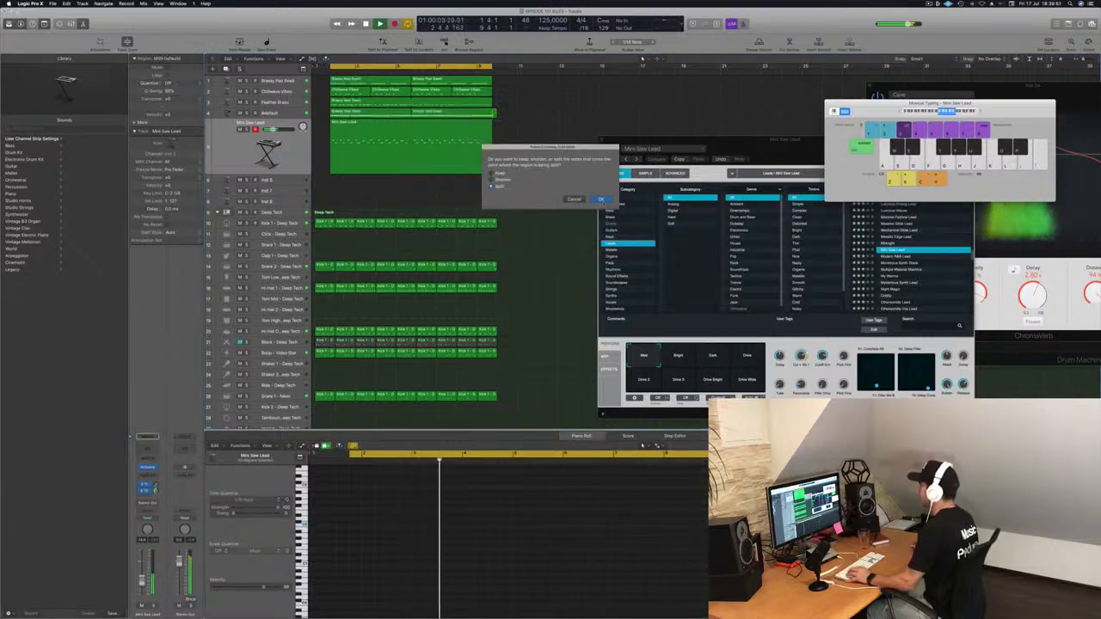
{"action": "key", "text": "Return"}
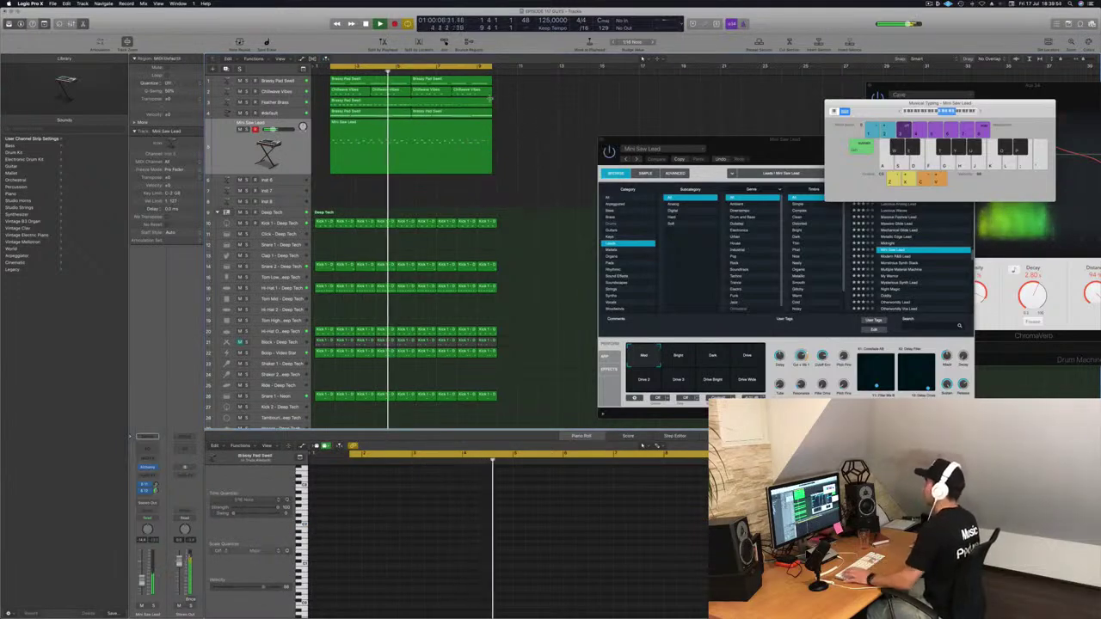
{"action": "key", "text": "Return"}
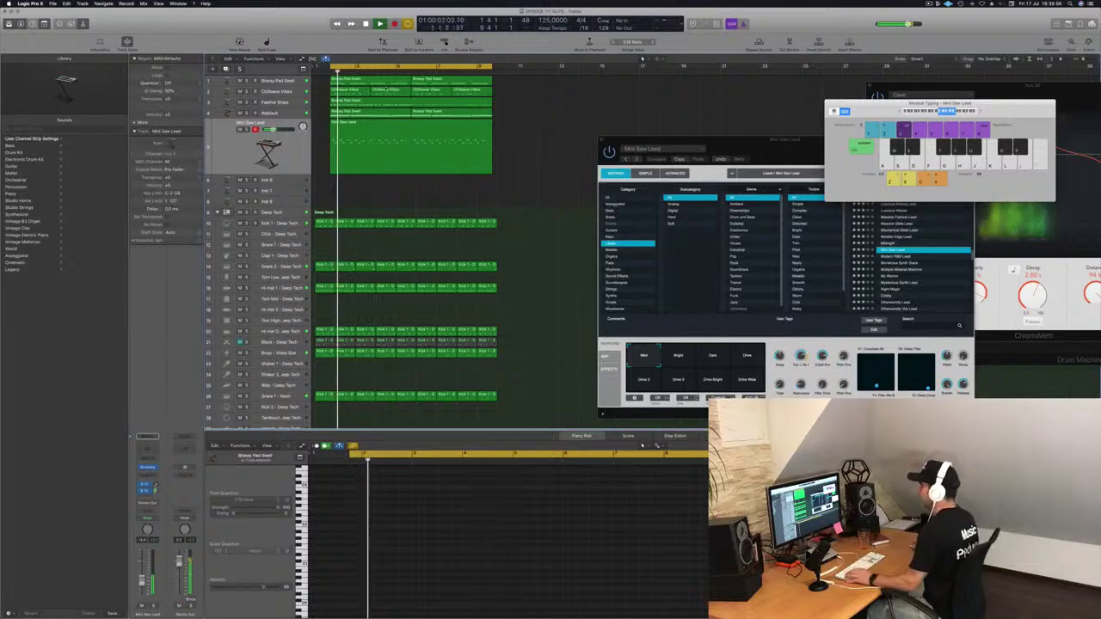
Repeat all regions of the eight-bar section three times so the arrangement reaches bar 33.
{"action": "key", "text": "super+r"}
{"action": "key", "text": "super+r"}
{"action": "key", "text": "super+r"}
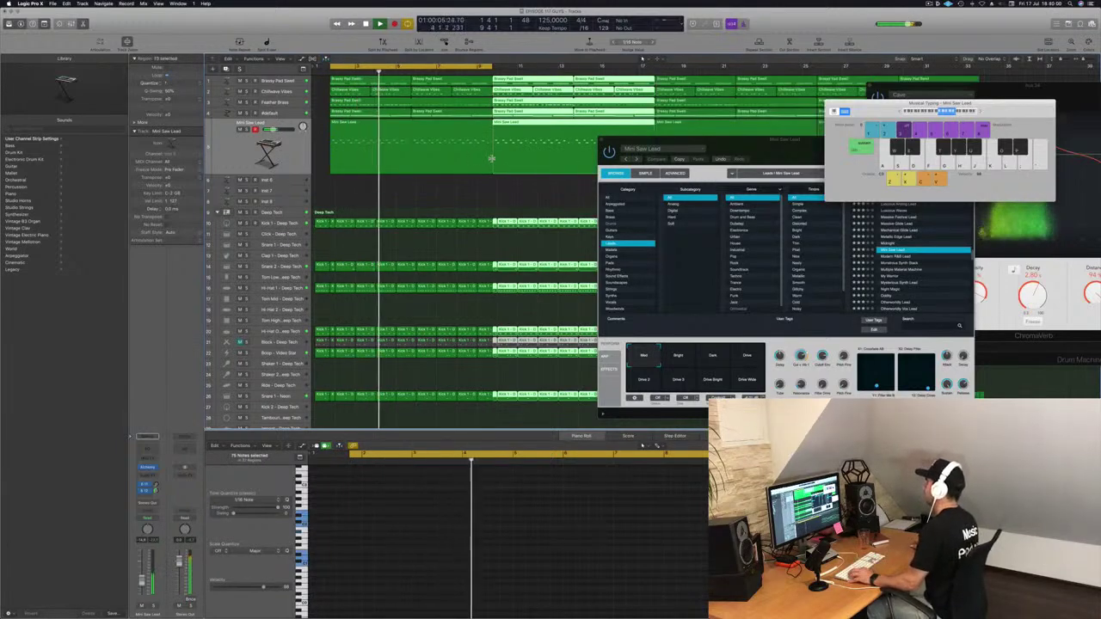
{"action": "key", "text": "super+Left"}
{"action": "key", "text": "super+Left"}
{"action": "key", "text": "super+Left"}
{"action": "key", "text": "super+Left"}
{"action": "key", "text": "super+Left"}
Close the Mini Saw Lead synth window, select the Mini Saw Lead track and restart playback.
{"action": "left_click", "coordinate": [744, 151]}
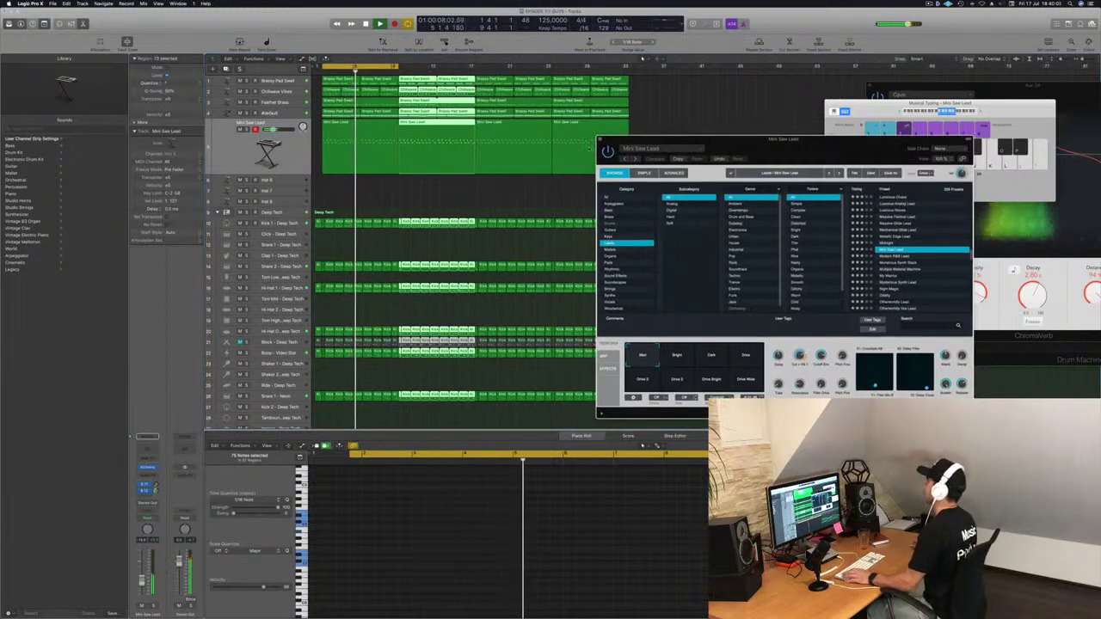
{"action": "left_click", "coordinate": [600, 139]}
{"action": "key", "text": "space"}
{"action": "left_click", "coordinate": [289, 147]}
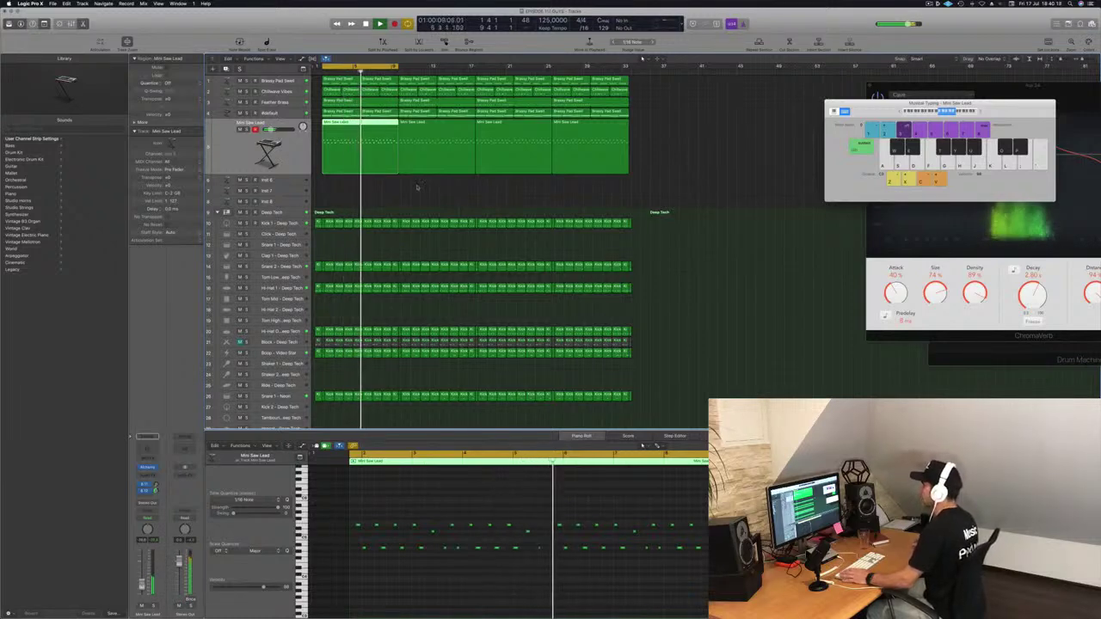
{"action": "key", "text": "Return"}
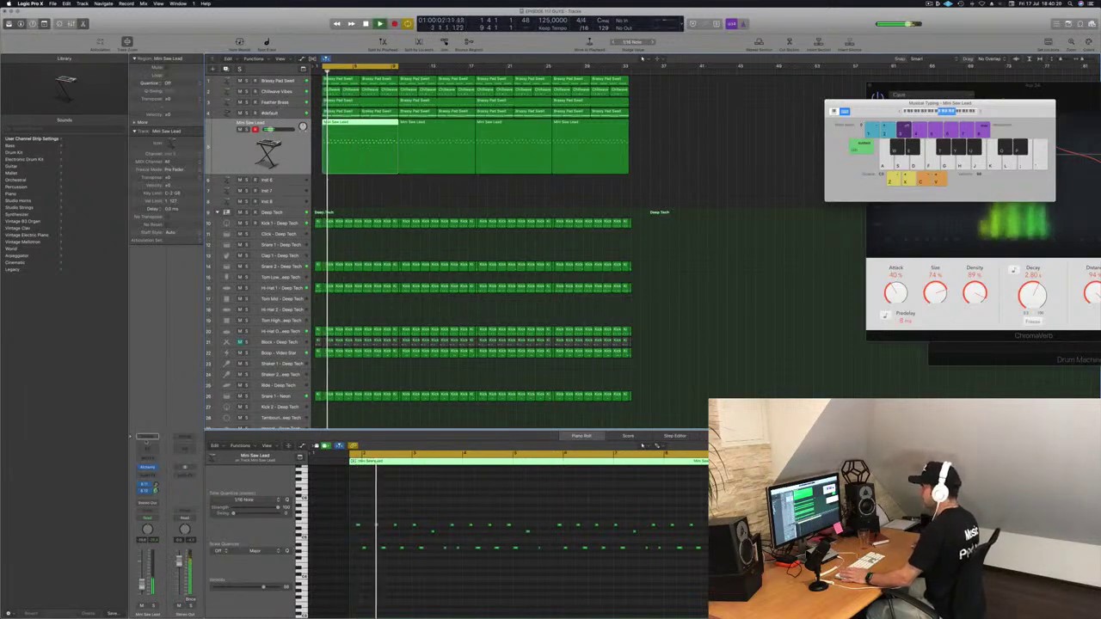
Add a Channel EQ to the Mini Saw Lead track and set its low cut to 860 Hz at 24 dB/Oct.
{"action": "left_click", "coordinate": [147, 441]}
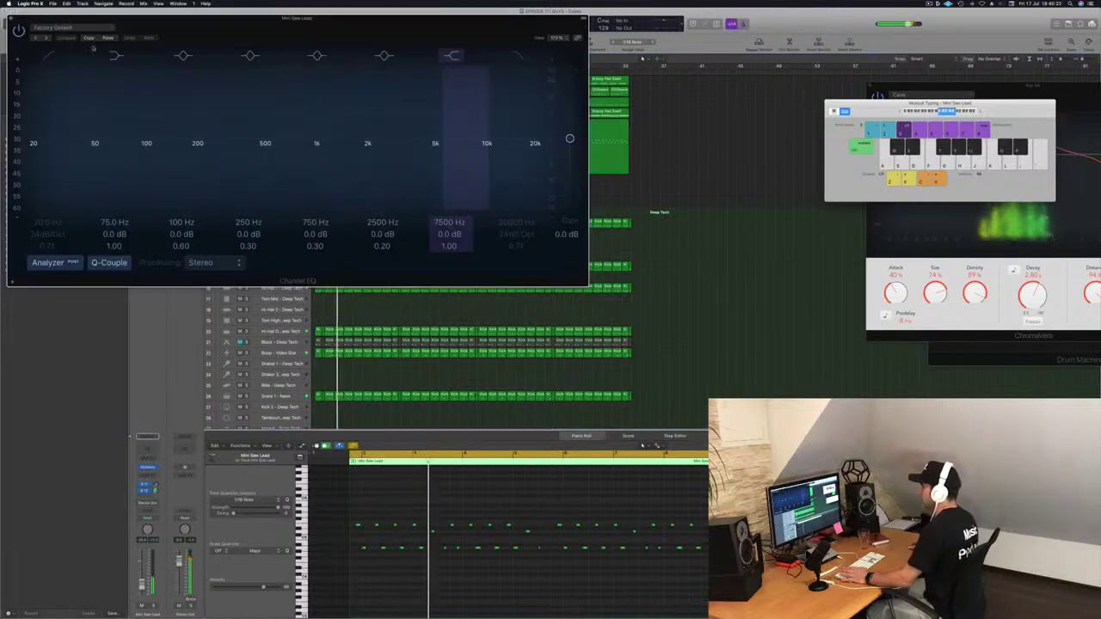
{"action": "key", "text": "Return"}
{"action": "left_click", "coordinate": [49, 56]}
{"action": "left_click_drag", "start_coordinate": [64, 151], "coordinate": [336, 156]}
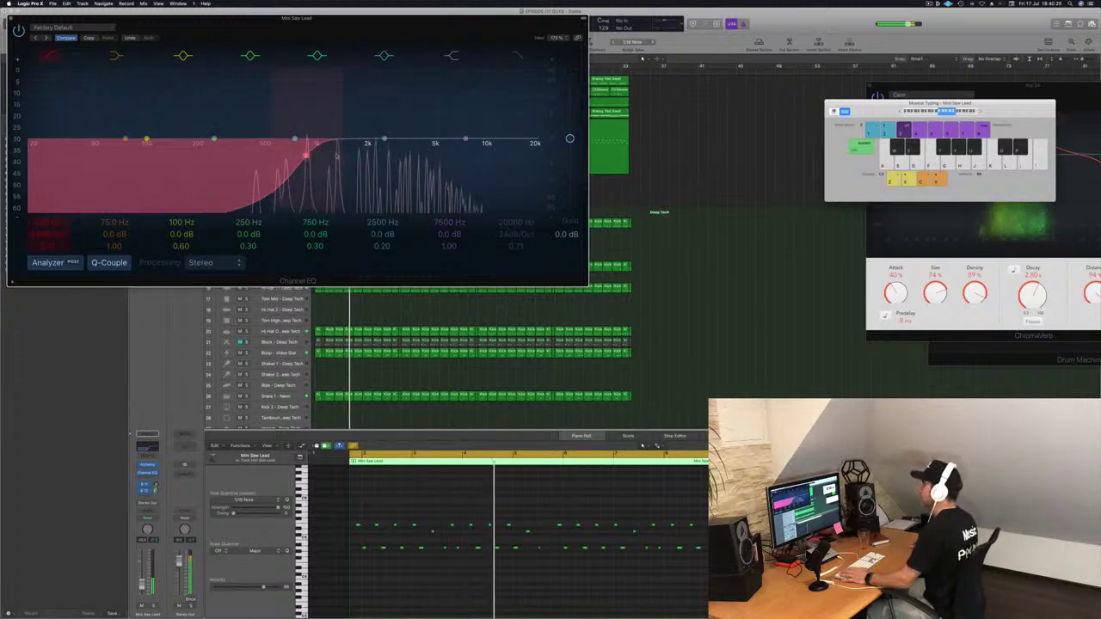
{"action": "key", "text": "space"}
{"action": "key", "text": "space"}
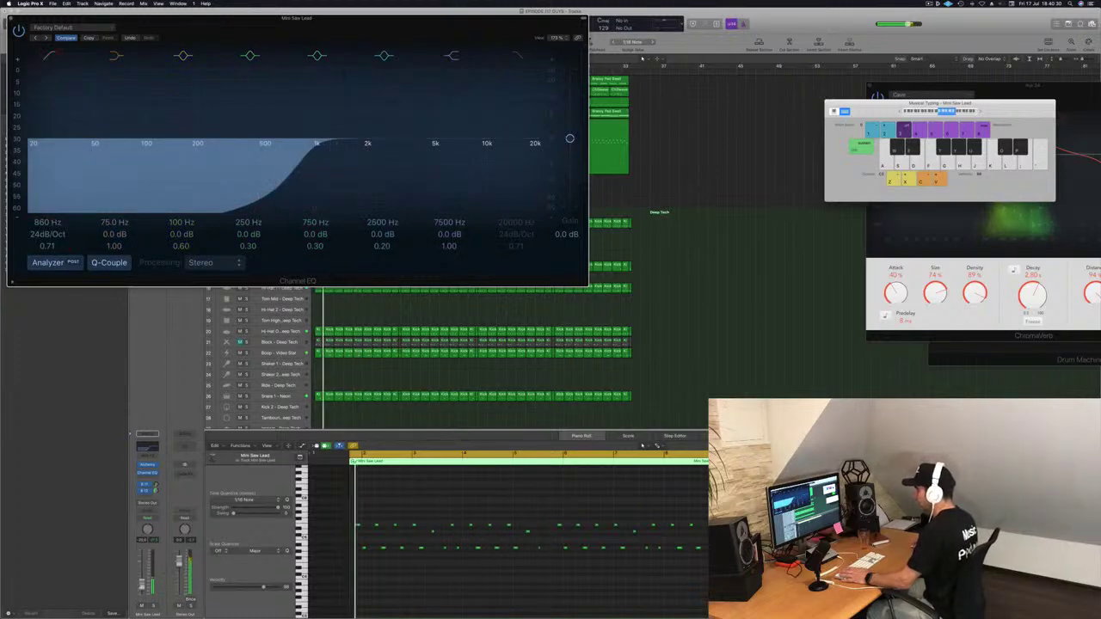
Fine-tune the Mini Saw Lead track's volume, close its Channel EQ and deselect the regions.
{"action": "left_click_drag", "start_coordinate": [142, 588], "coordinate": [143, 584]}
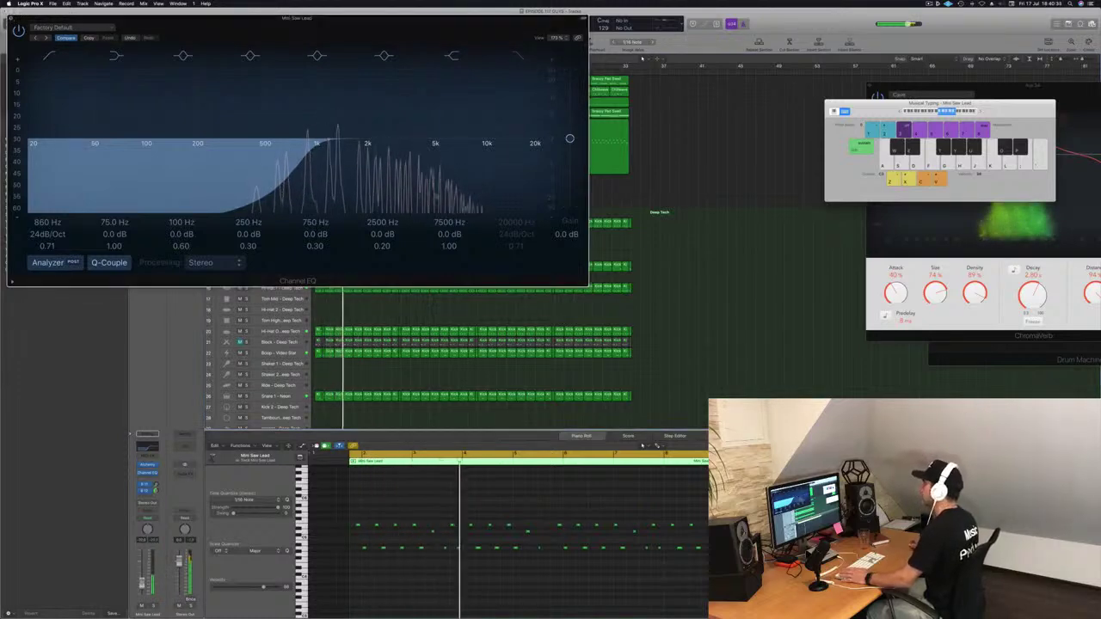
{"action": "left_click", "coordinate": [11, 18]}
{"action": "left_click", "coordinate": [607, 207]}
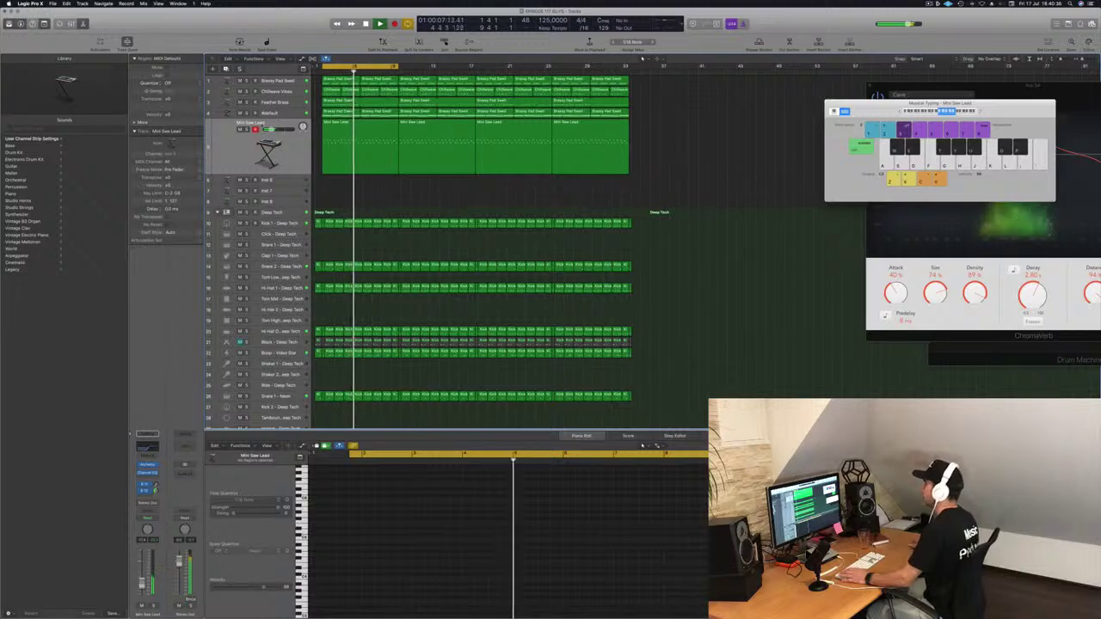
{"action": "left_click", "coordinate": [246, 101]}
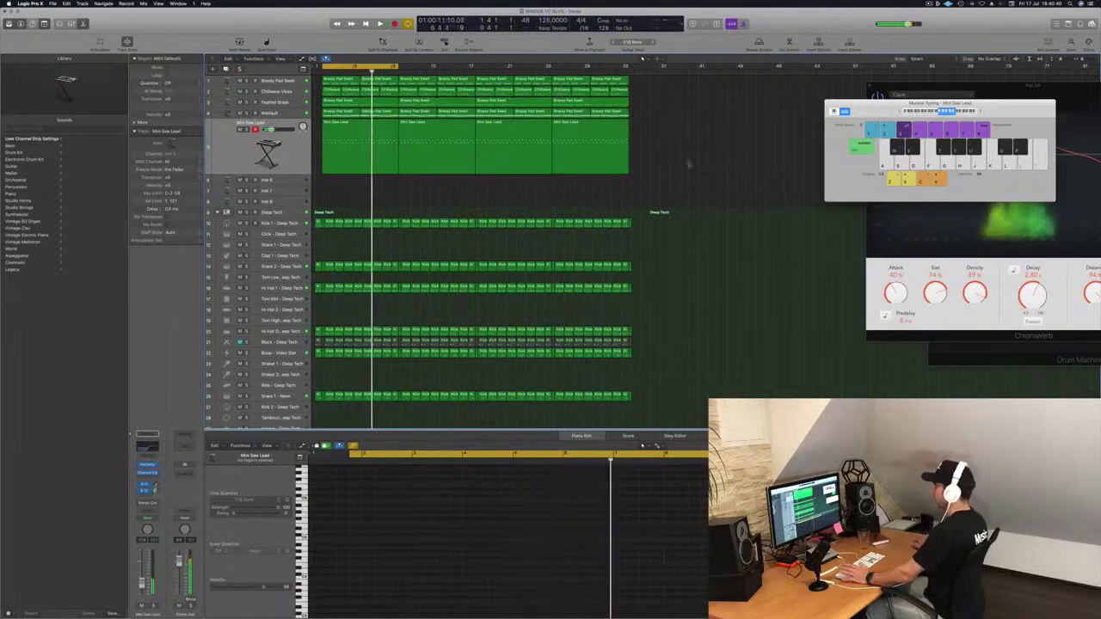
Unmute and select the Block track, and extend the end of the cycle range to bar 33.
{"action": "key", "text": "Return"}
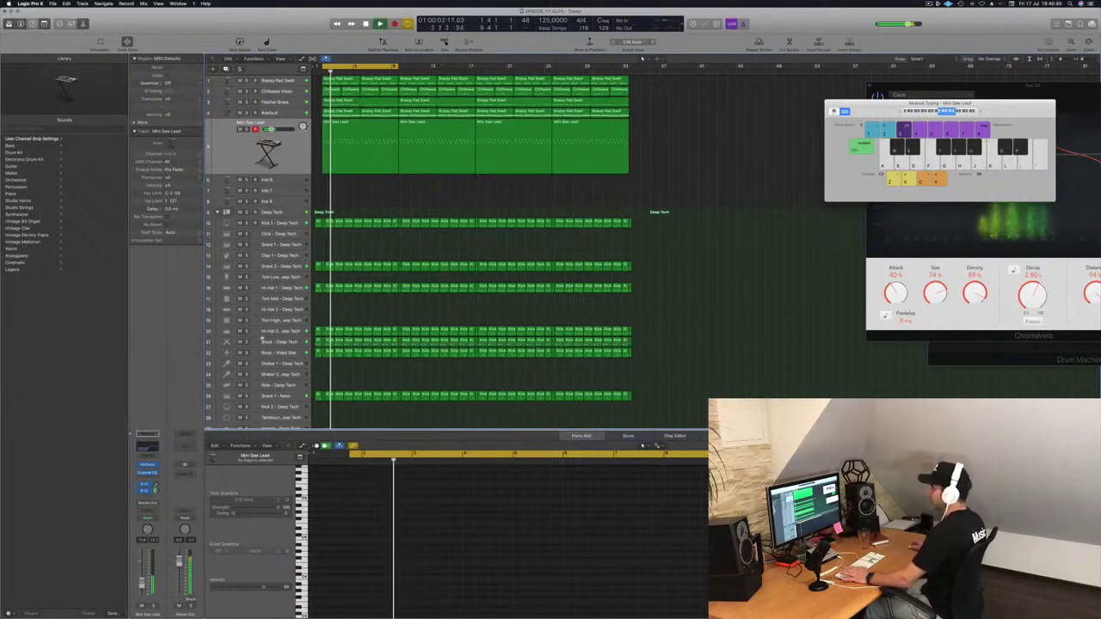
{"action": "left_click", "coordinate": [267, 341]}
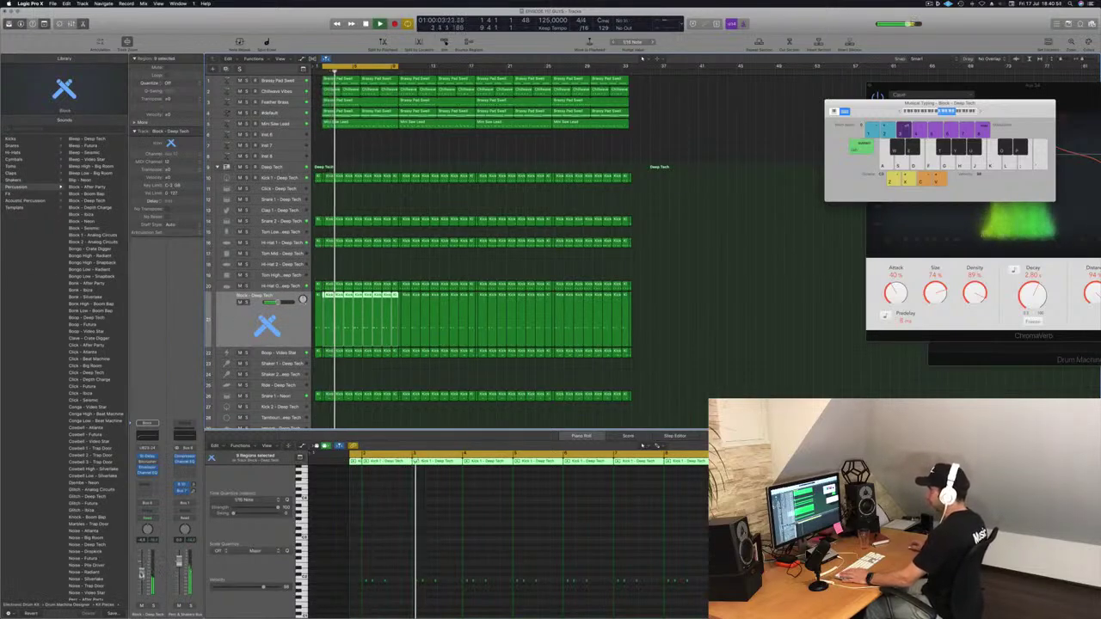
{"action": "left_click", "coordinate": [804, 352]}
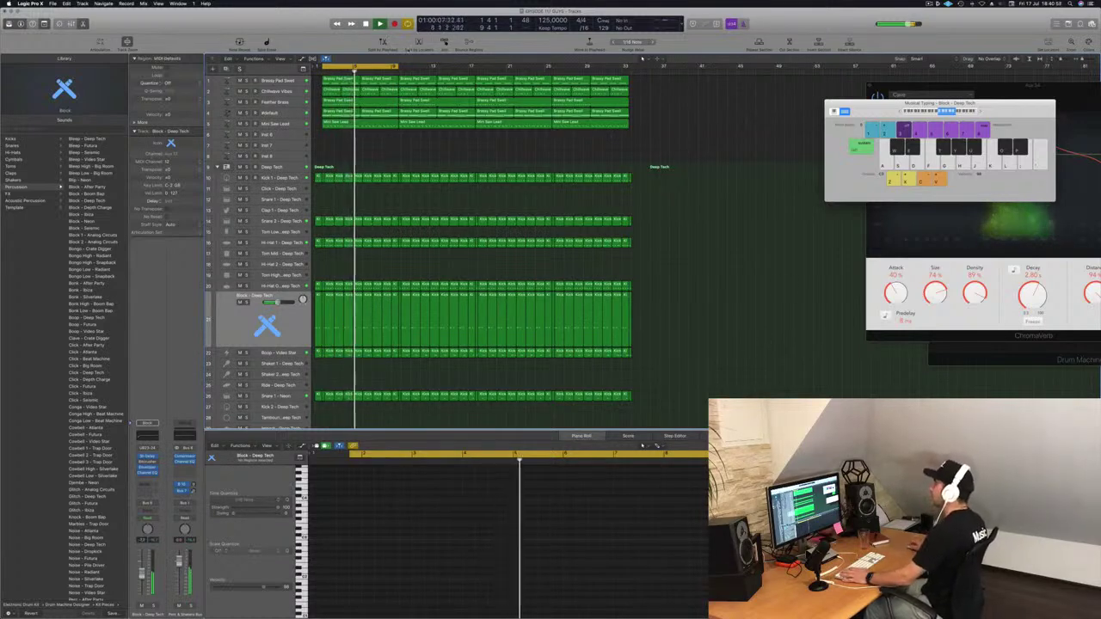
{"action": "left_click_drag", "start_coordinate": [398, 66], "coordinate": [632, 74]}
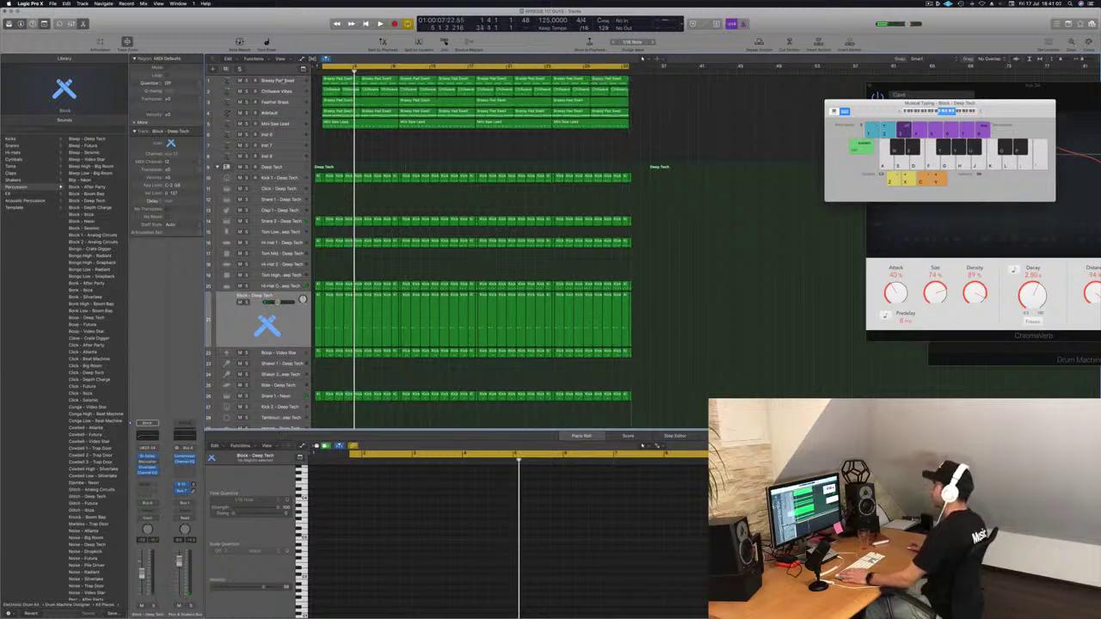
Solo the Kick 1 and Snare 2 tracks while the arrangement plays.
{"action": "left_click", "coordinate": [293, 178]}
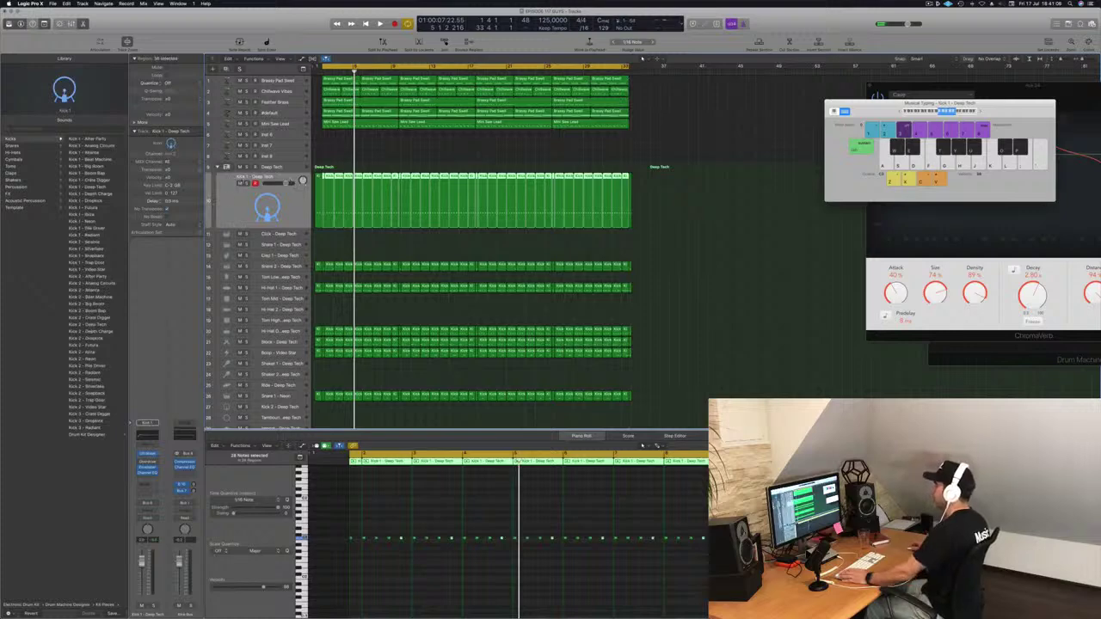
{"action": "left_click", "coordinate": [245, 200]}
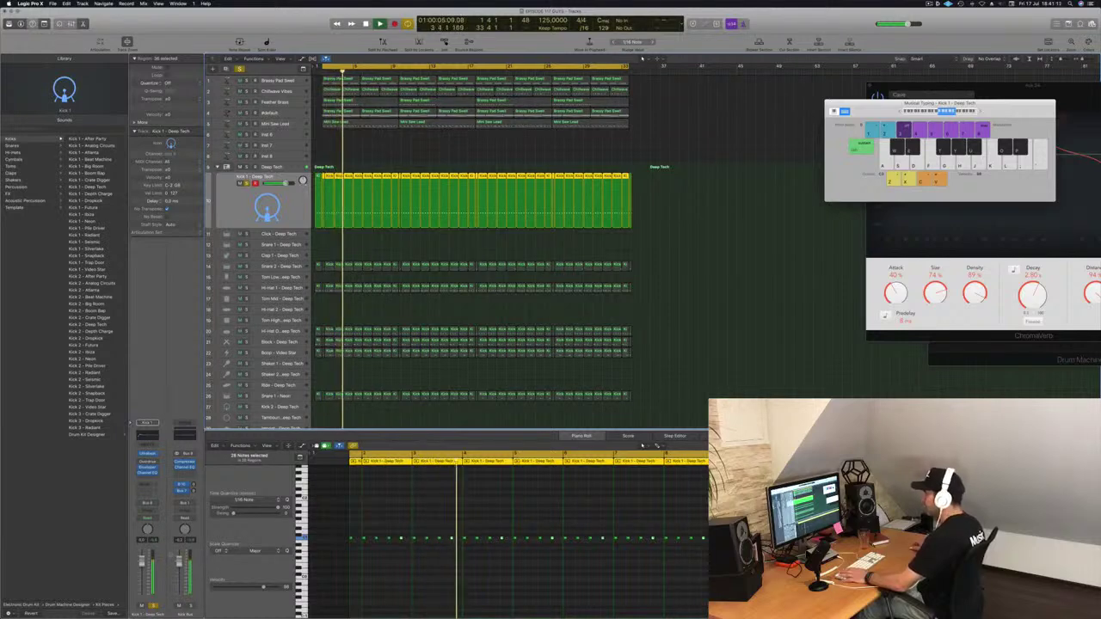
{"action": "left_click", "coordinate": [285, 267]}
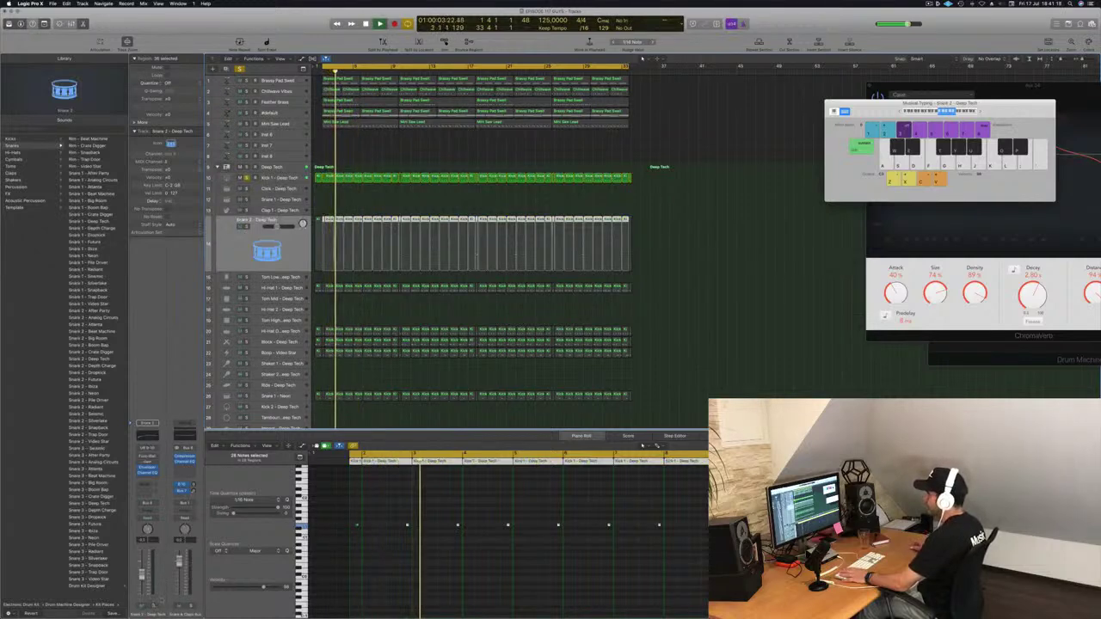
{"action": "left_click", "coordinate": [154, 605]}
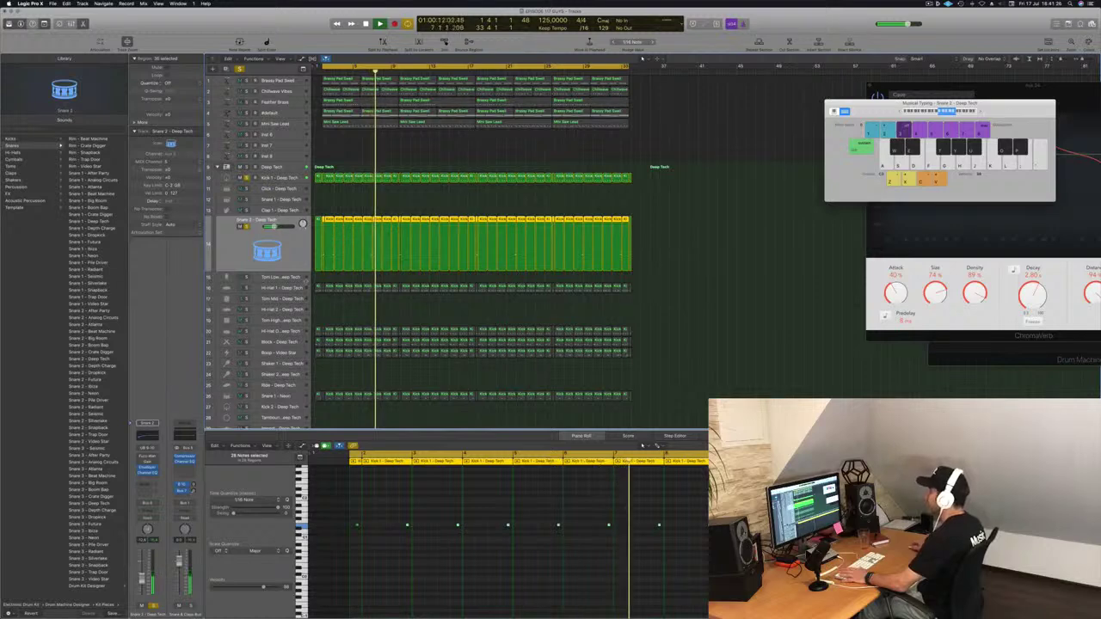
Solo the Hi-Hat 1 track and set its Stereo Delay to 5 ms left and 10 ms right, with both outputs at 100%.
{"action": "key", "text": "Down"}
{"action": "key", "text": "Down"}
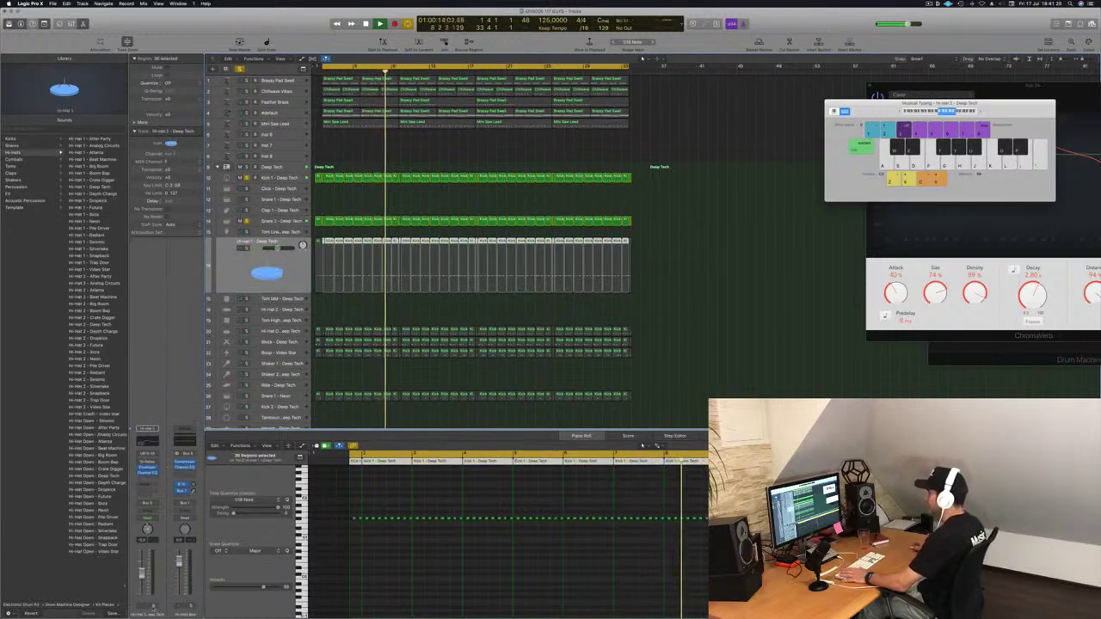
{"action": "left_click", "coordinate": [153, 605]}
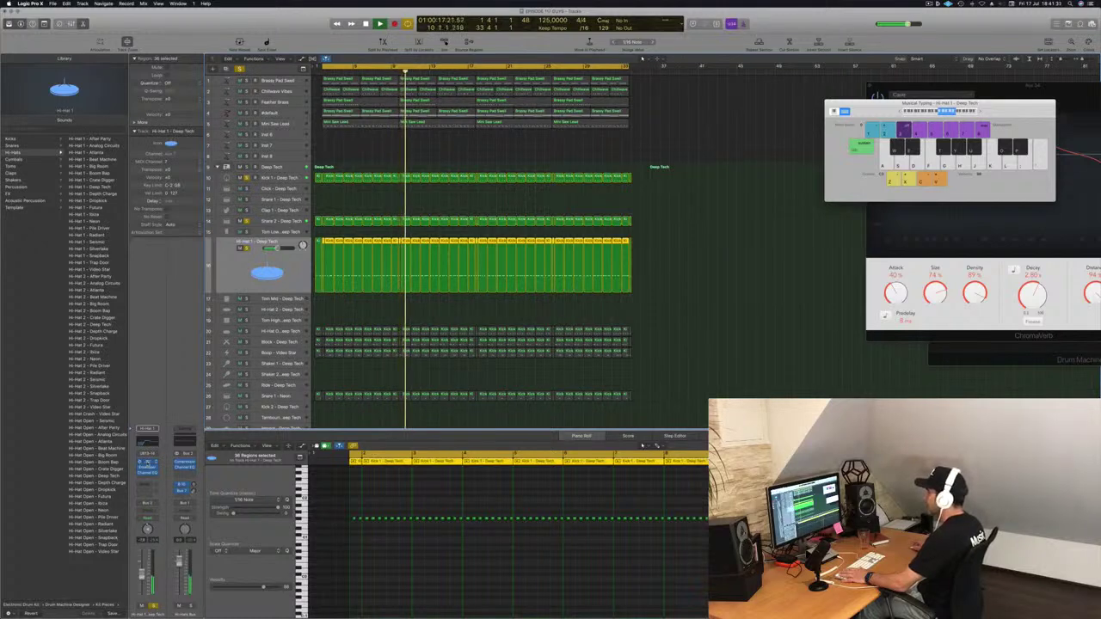
{"action": "left_click", "coordinate": [148, 462]}
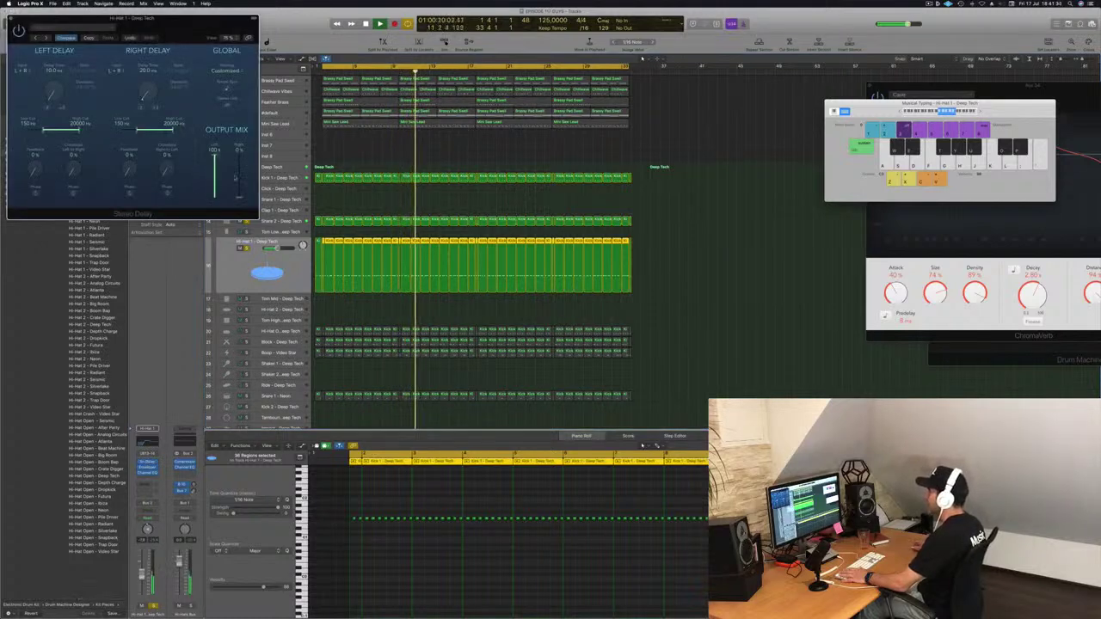
{"action": "left_click_drag", "start_coordinate": [174, 28], "coordinate": [533, 100]}
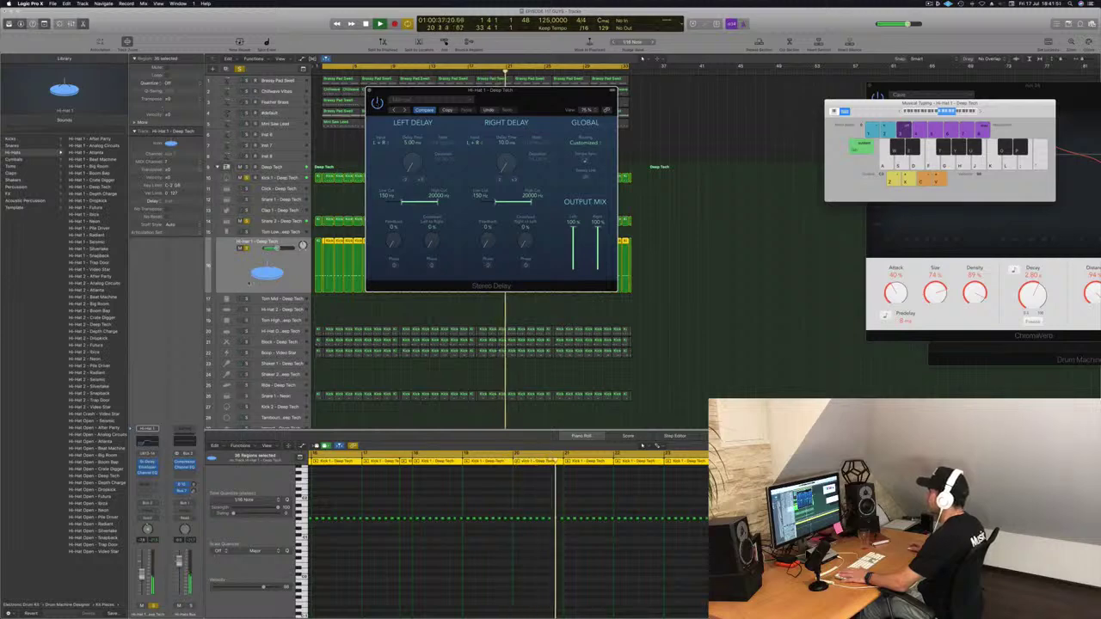
{"action": "left_click", "coordinate": [321, 72]}
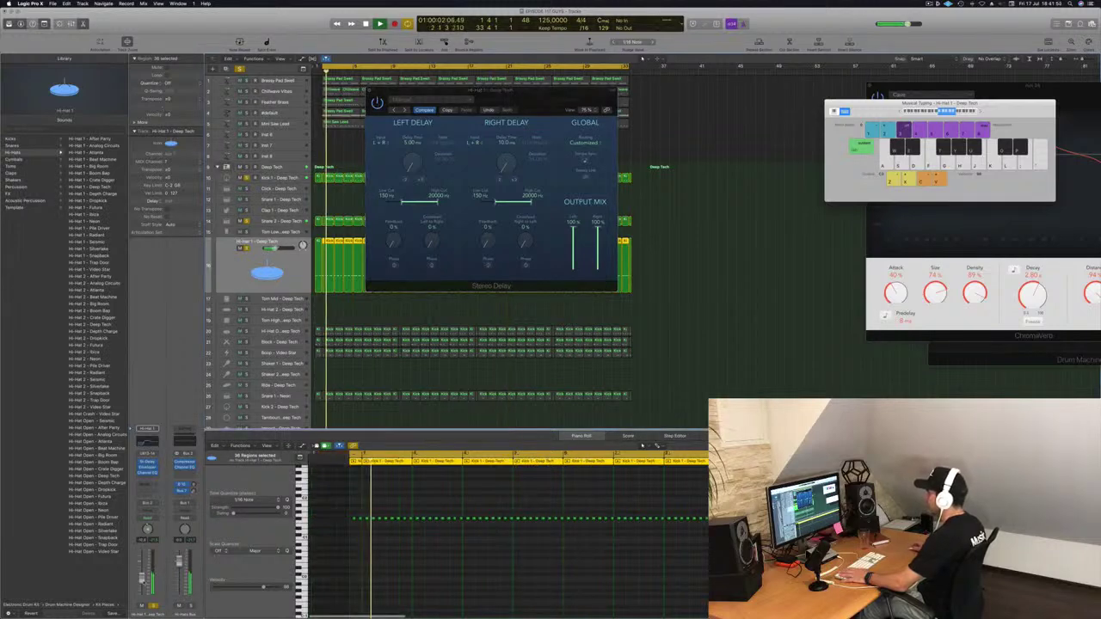
Solo the open hi-hat track alongside the other drums and restart playback.
{"action": "key", "text": "space"}
{"action": "key", "text": "space"}
{"action": "left_click", "coordinate": [285, 333]}
{"action": "key", "text": "space"}
{"action": "key", "text": "space"}
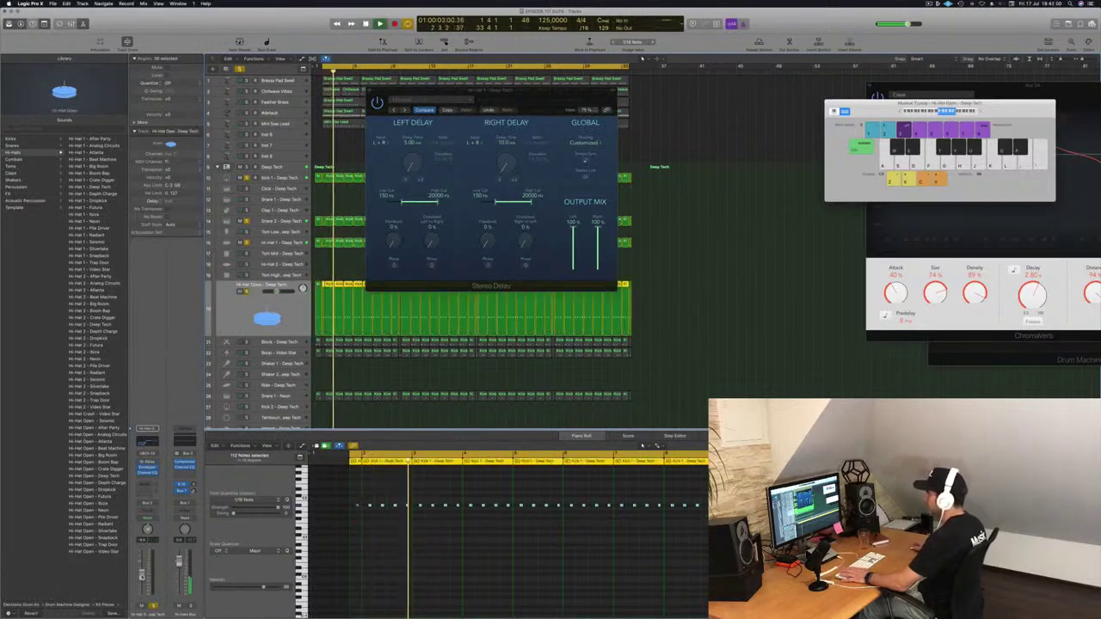
{"action": "key", "text": "m"}
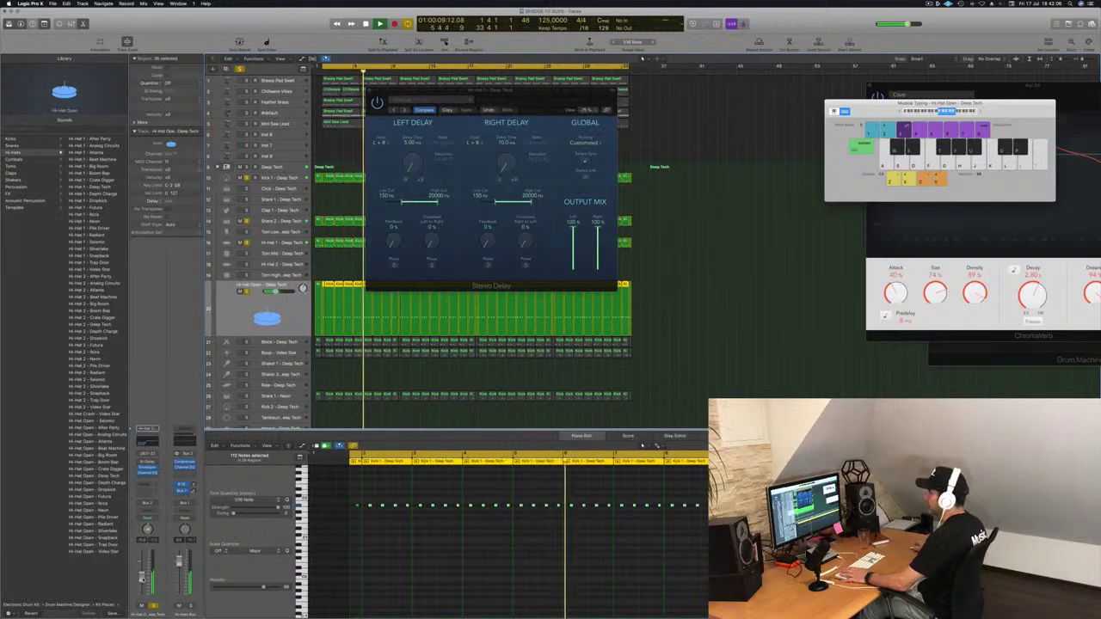
Lower the Hi-Hat 1 track's volume slightly and close its Stereo Delay window.
{"action": "left_click", "coordinate": [281, 244]}
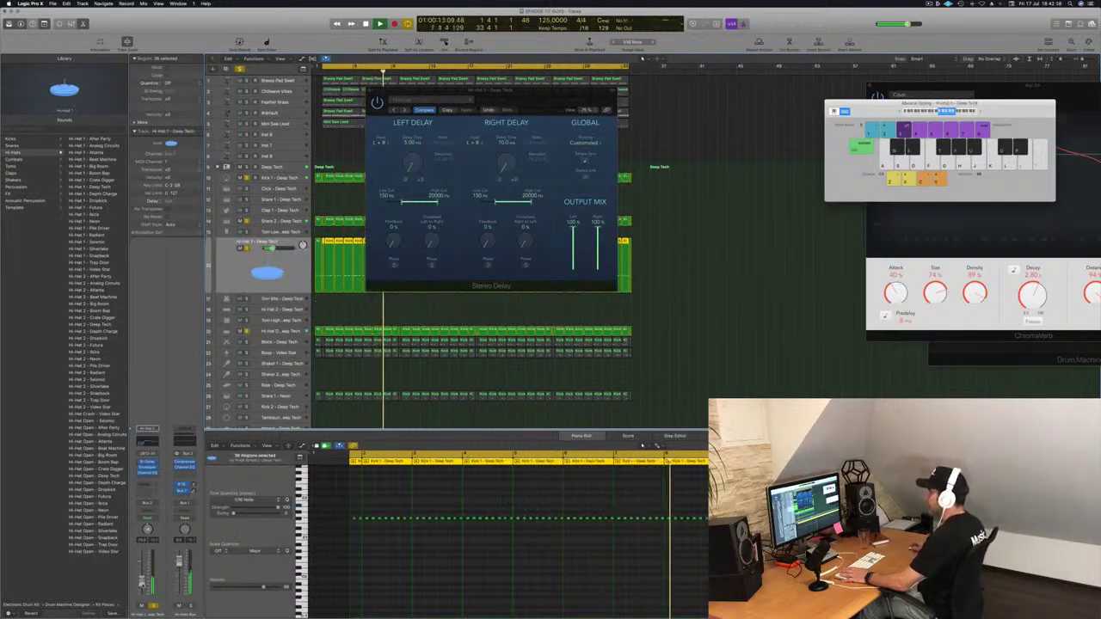
{"action": "left_click", "coordinate": [370, 91]}
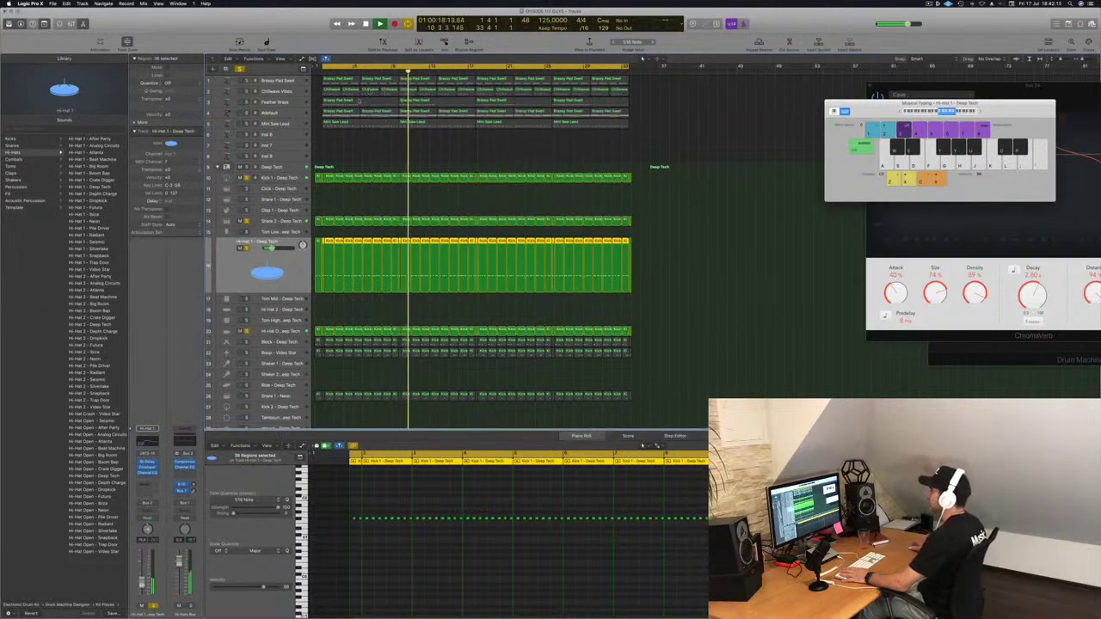
Solo the Block track, then select the main Deep Tech drum track and restart playback from the cycle start.
{"action": "left_click", "coordinate": [291, 341]}
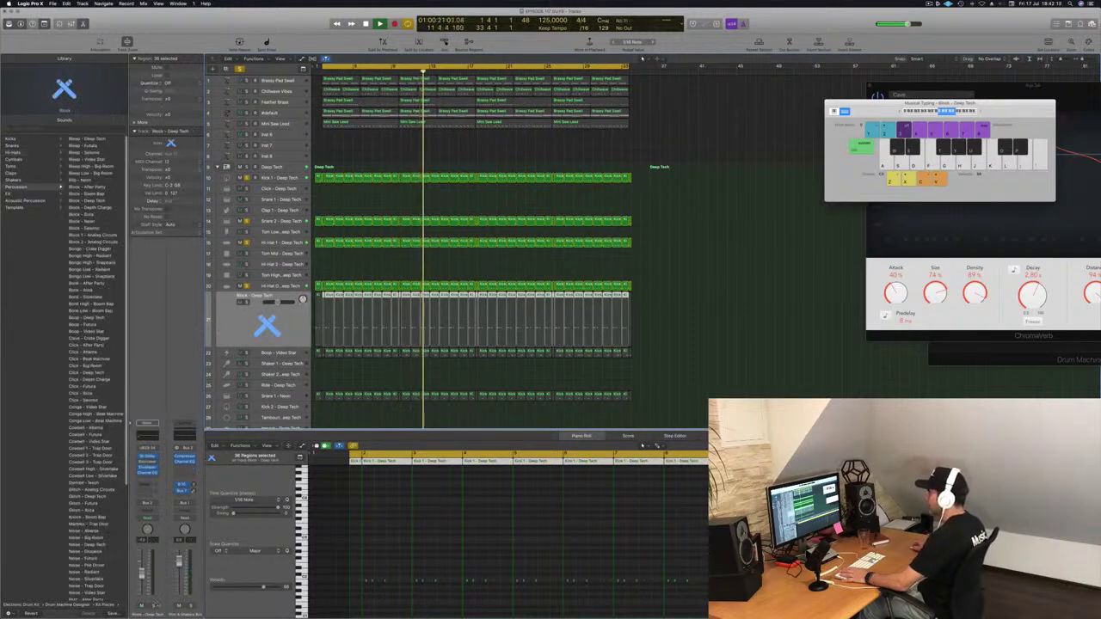
{"action": "left_click", "coordinate": [154, 606]}
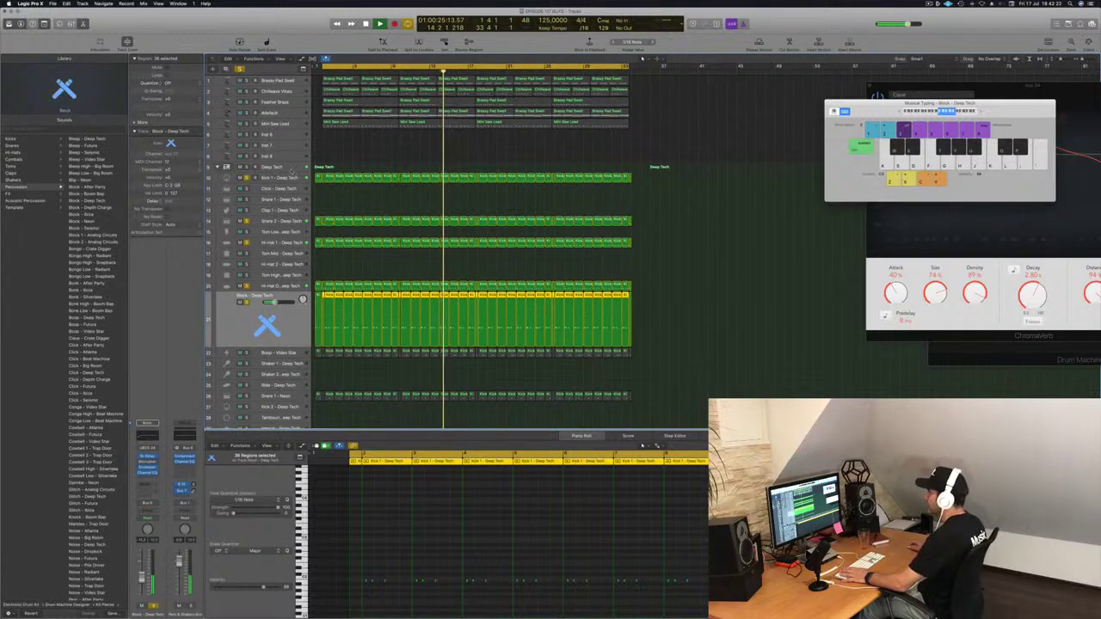
{"action": "left_click", "coordinate": [293, 170]}
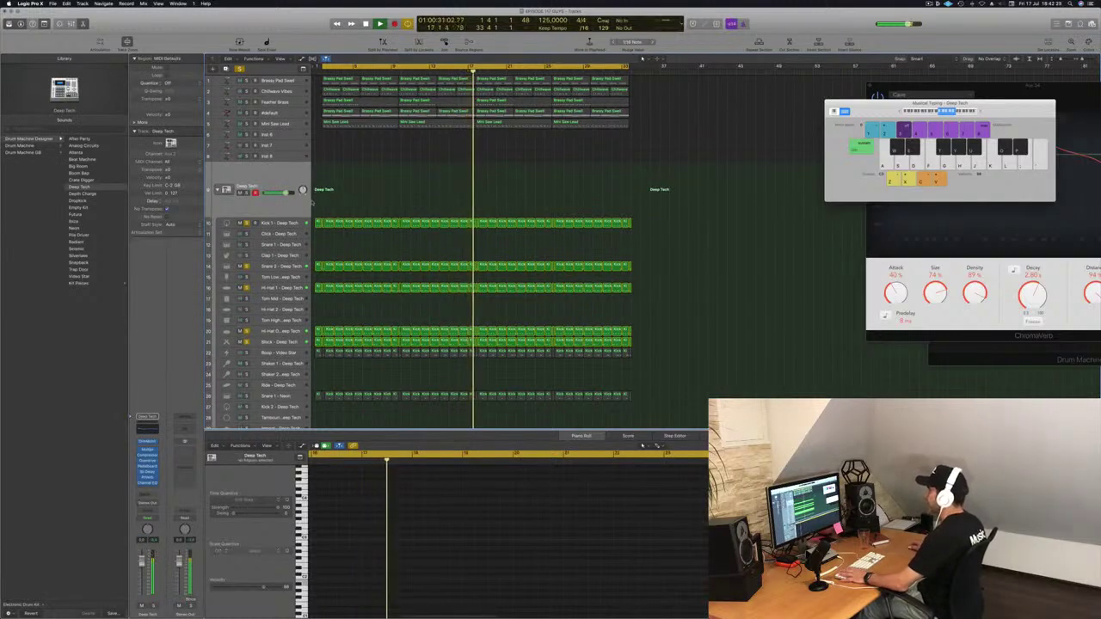
{"action": "key", "text": "Return"}
{"action": "key", "text": "space"}
{"action": "key", "text": "space"}
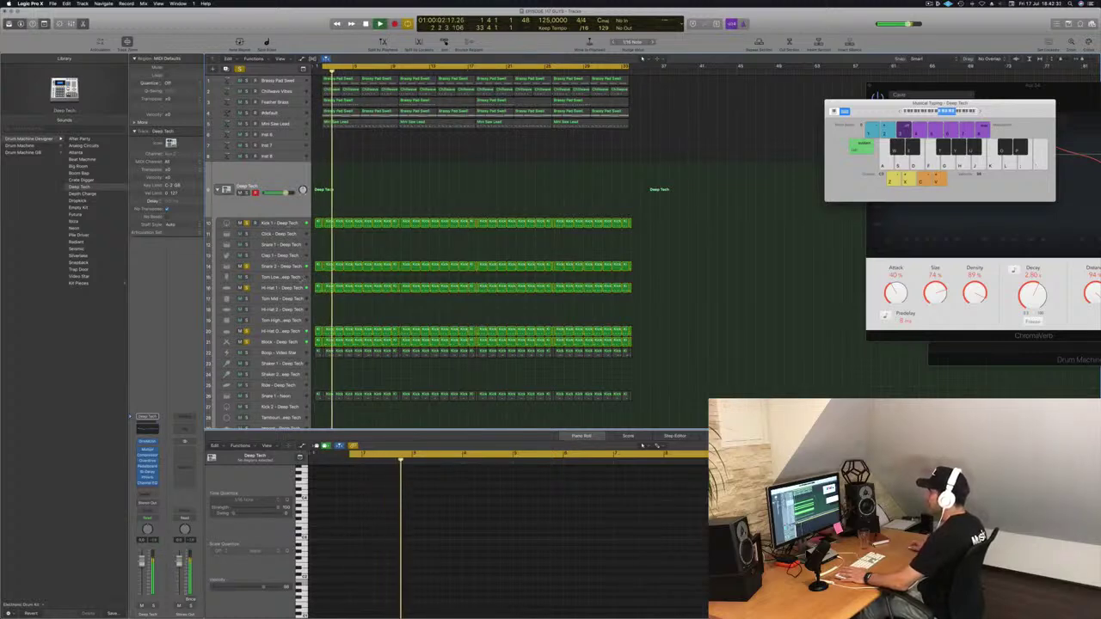
Check the Kick 1 and open hi-hat tracks, then solo the Boop – Video Star track alongside the other drums.
{"action": "left_click", "coordinate": [291, 225]}
{"action": "left_click", "coordinate": [292, 332]}
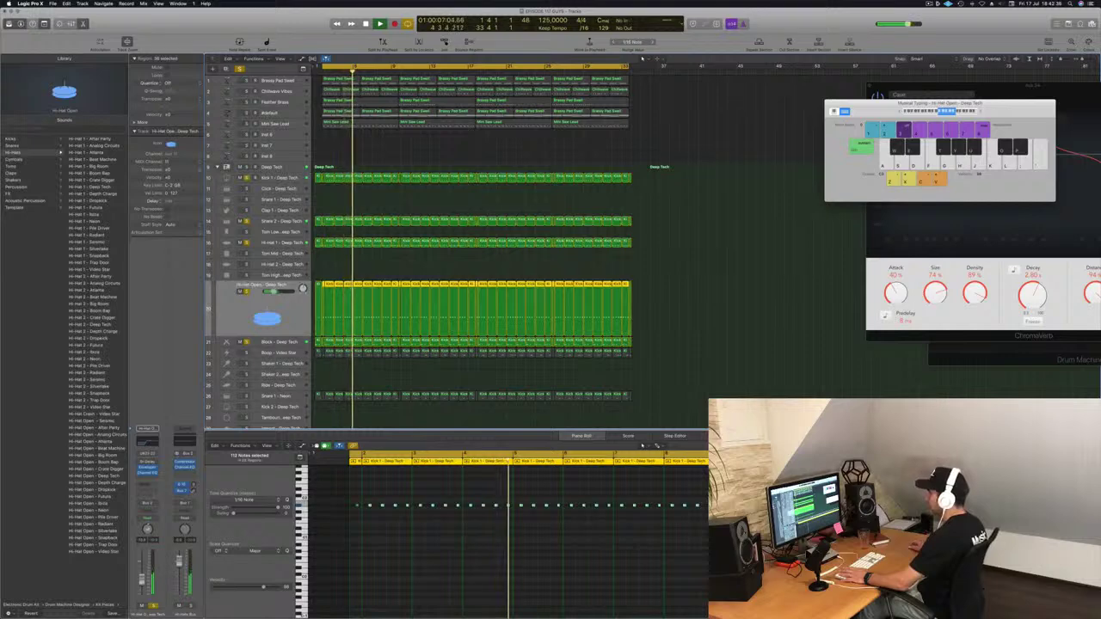
{"action": "left_click", "coordinate": [280, 178]}
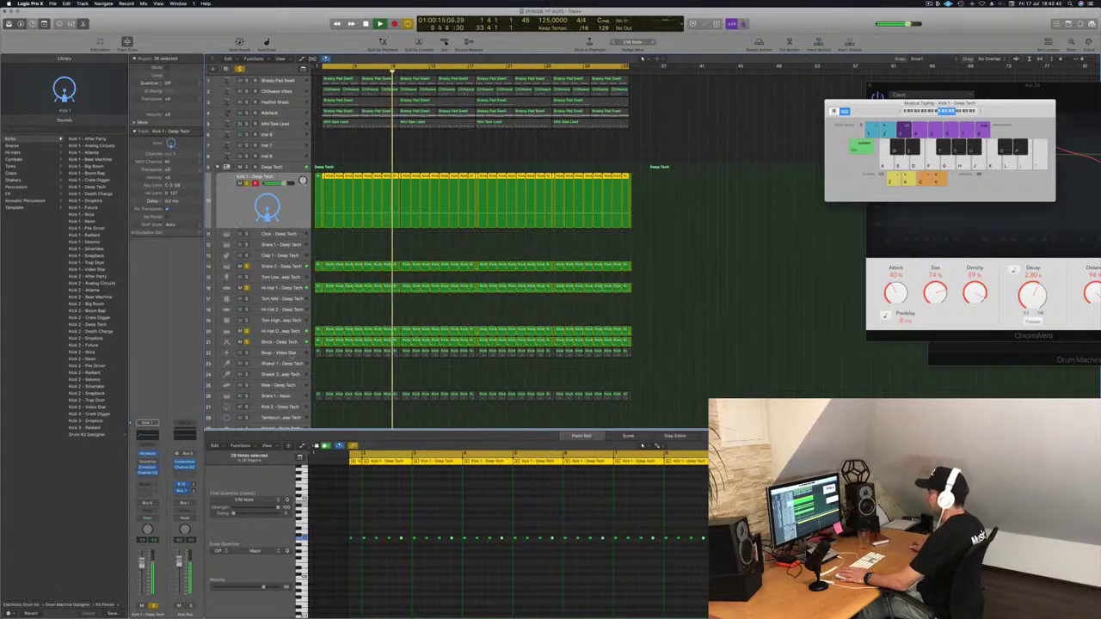
{"action": "left_click", "coordinate": [292, 355]}
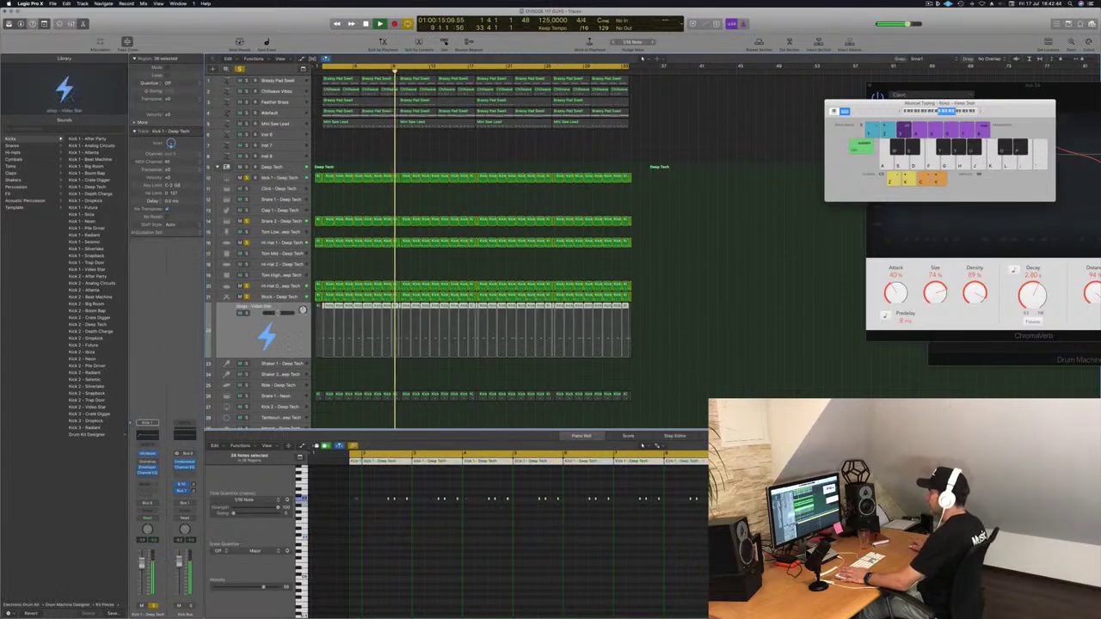
{"action": "left_click", "coordinate": [153, 605]}
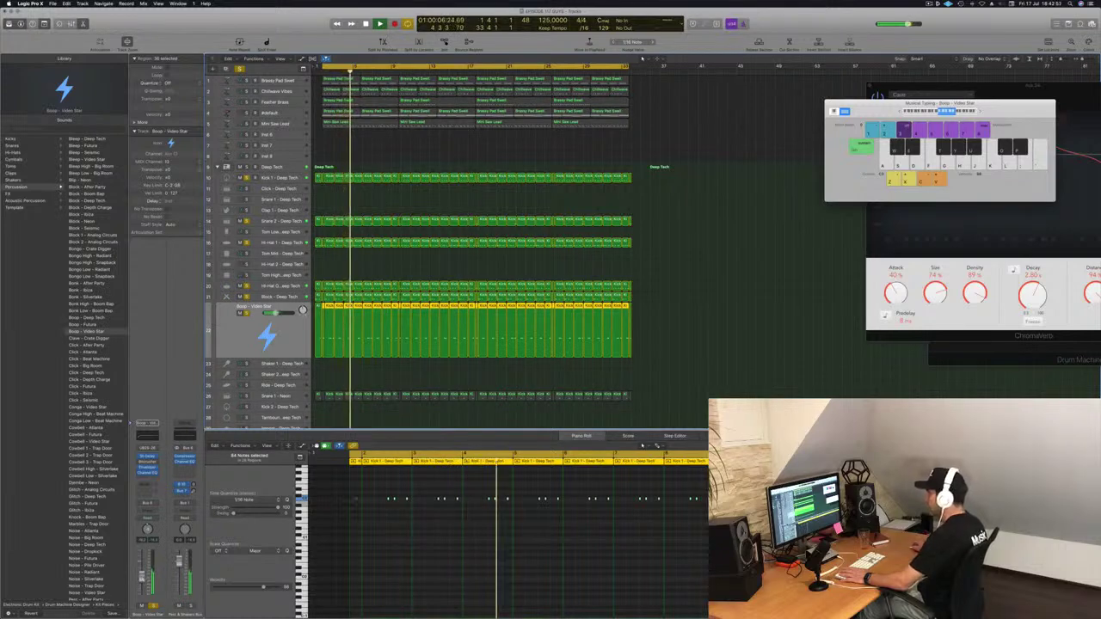
Restart playback from the cycle start and add the Snare 1 – Neon track to the soloed drums.
{"action": "left_click", "coordinate": [293, 398]}
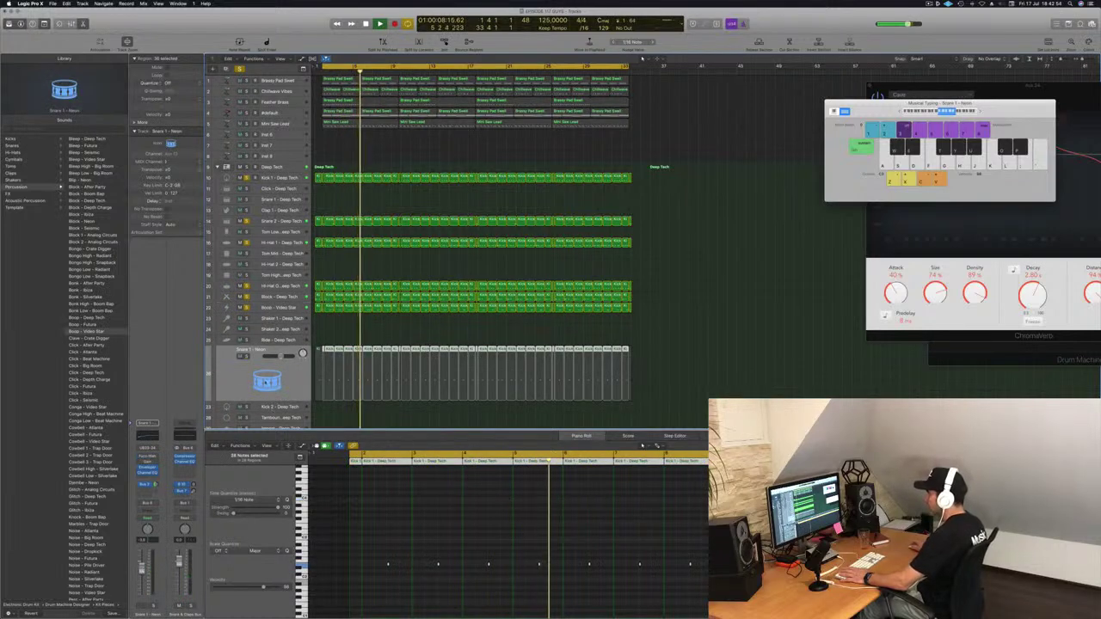
{"action": "key", "text": "space"}
{"action": "key", "text": "space"}
{"action": "key", "text": "space"}
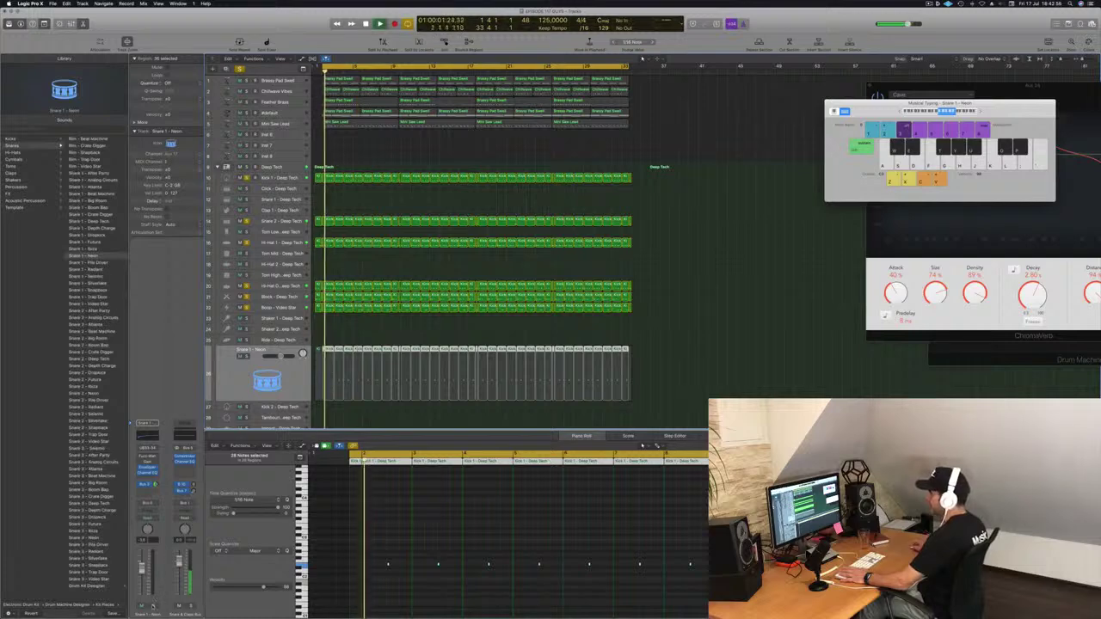
{"action": "left_click", "coordinate": [153, 606]}
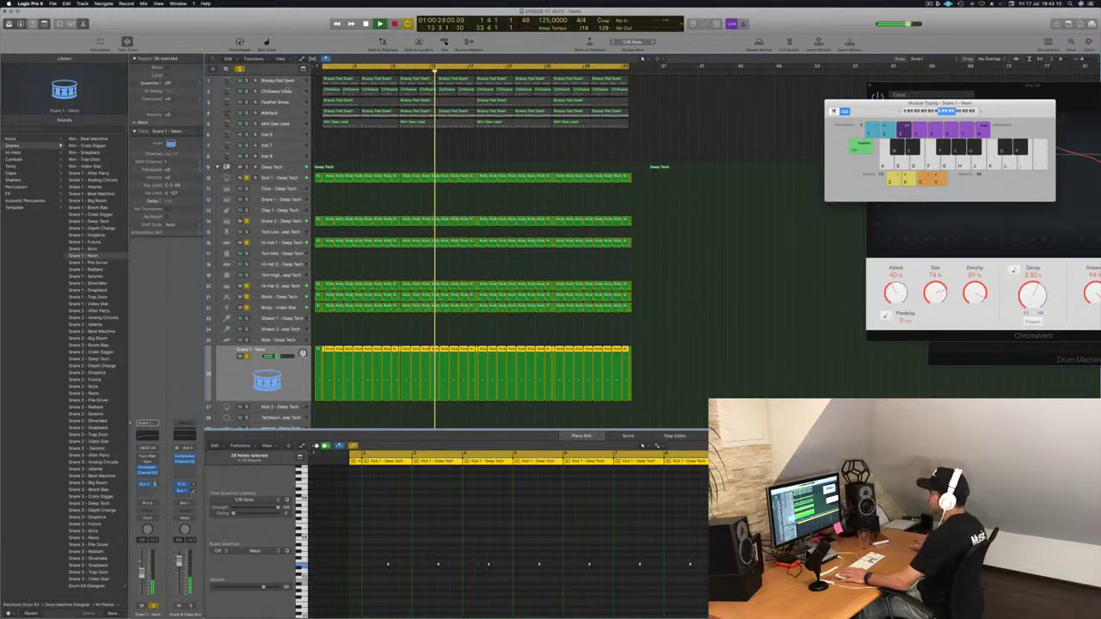
Solo the Feather Brass track together with the drums.
{"action": "left_click", "coordinate": [291, 92]}
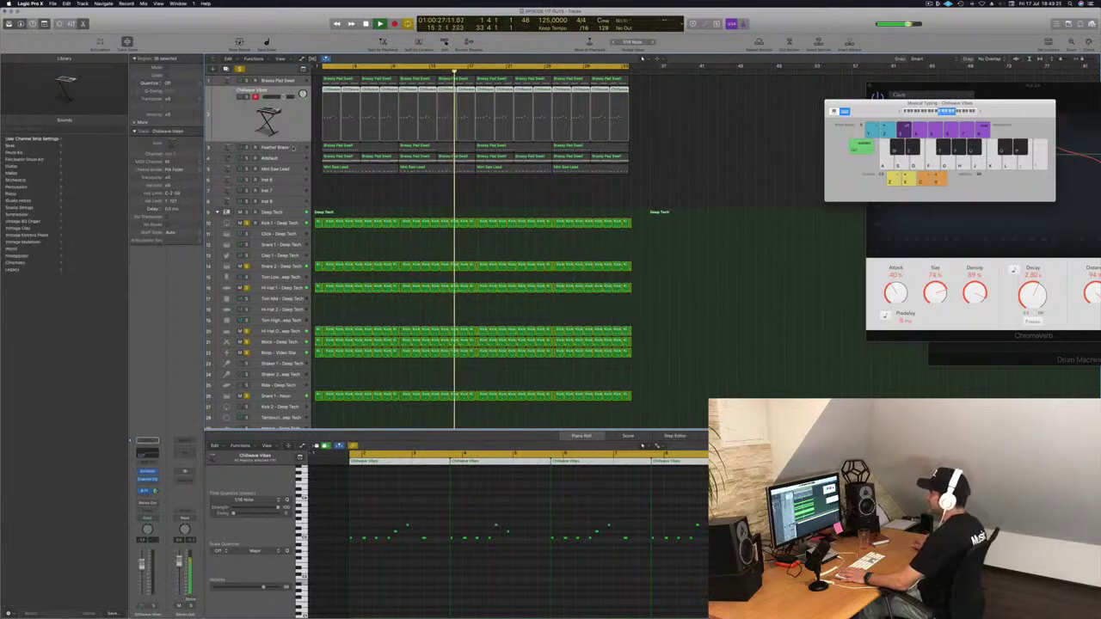
{"action": "left_click", "coordinate": [293, 148]}
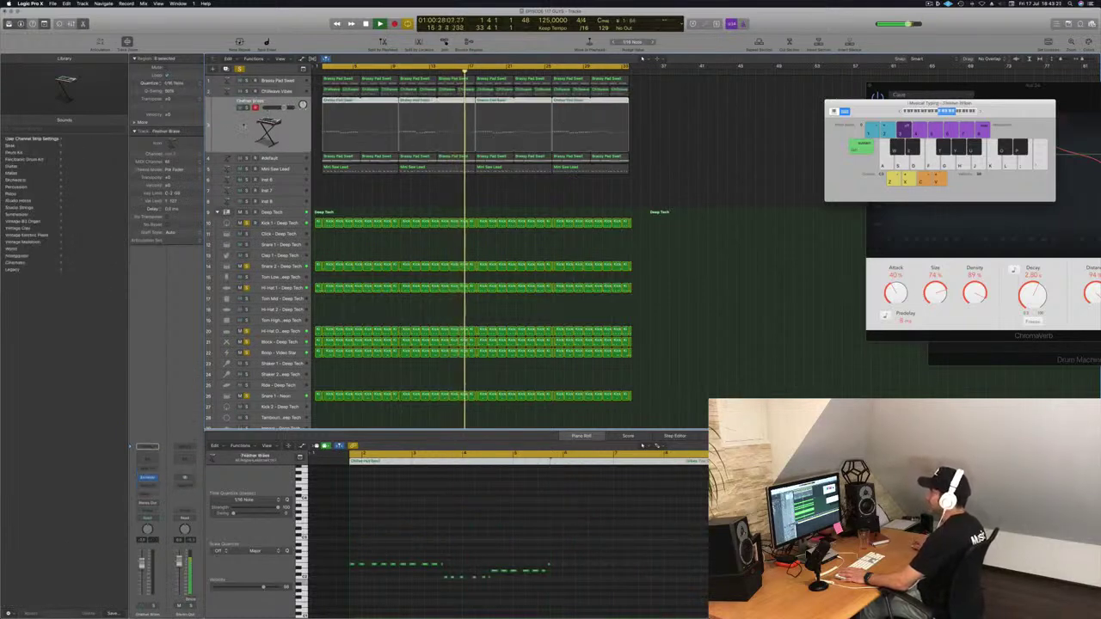
{"action": "left_click", "coordinate": [246, 107]}
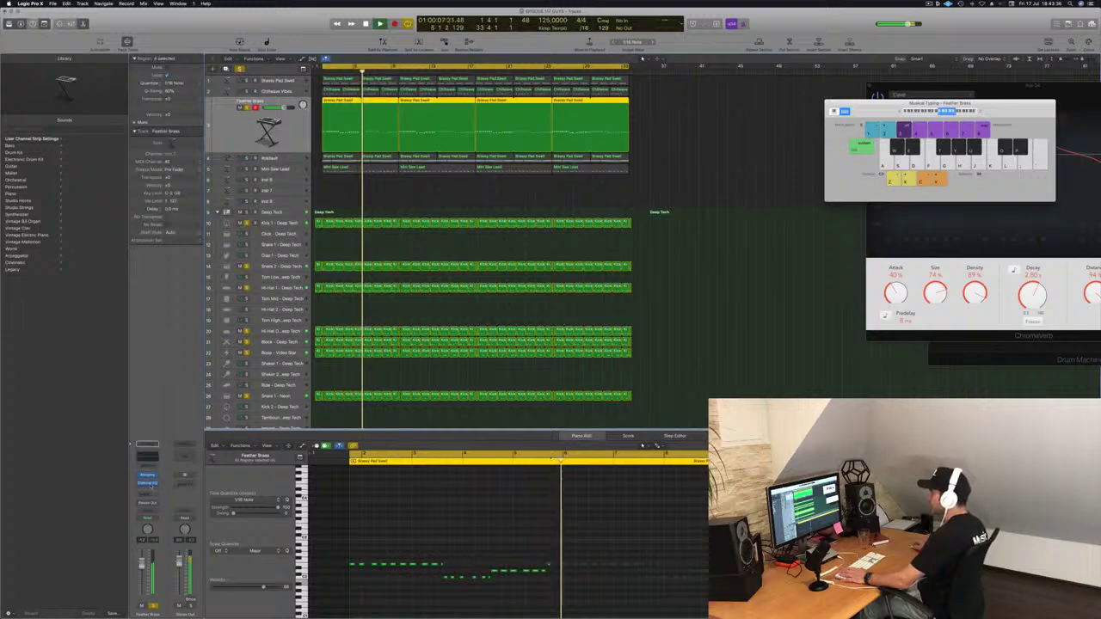
Insert a Channel EQ and a stereo Compressor on the Feather Brass track, keeping only the Compressor window open.
{"action": "left_click", "coordinate": [150, 484]}
{"action": "left_click", "coordinate": [153, 490]}
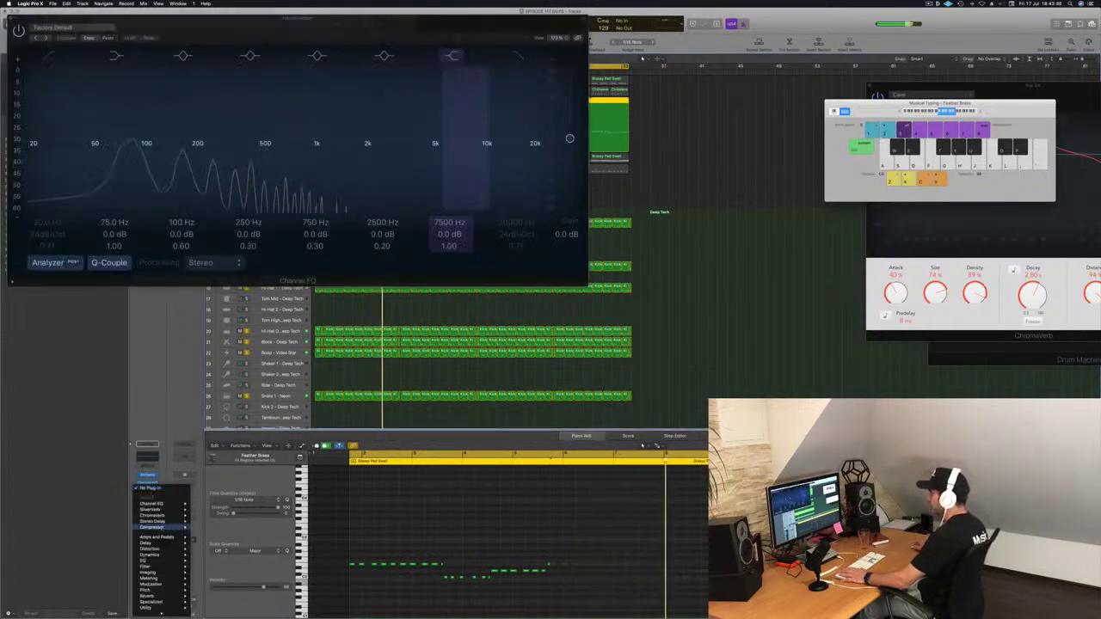
{"action": "mouse_move", "coordinate": [164, 526]}
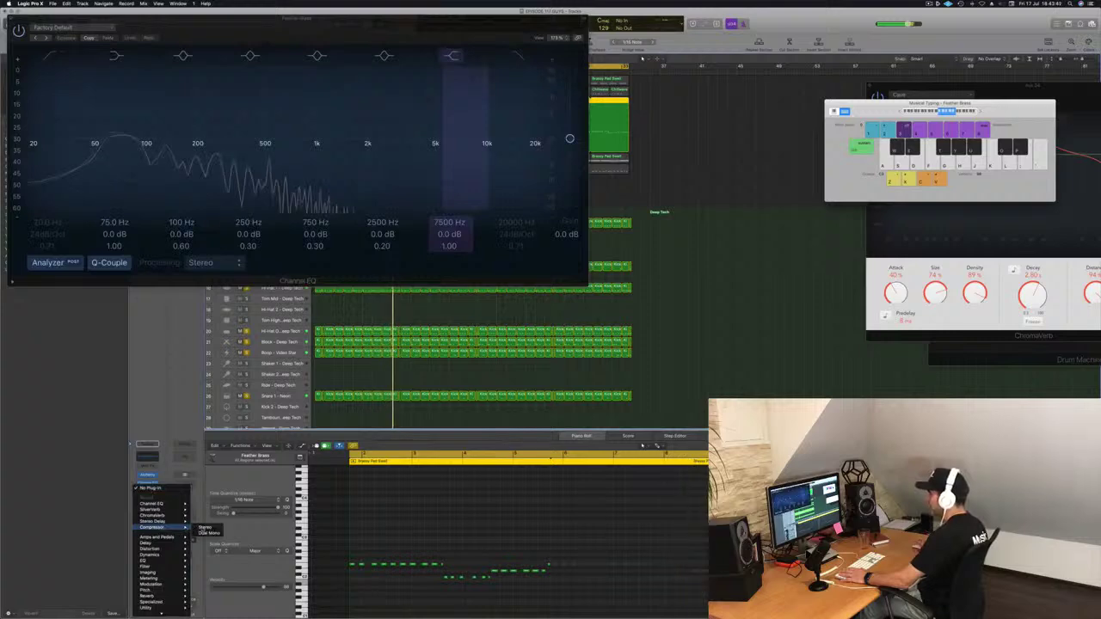
{"action": "left_click", "coordinate": [205, 526]}
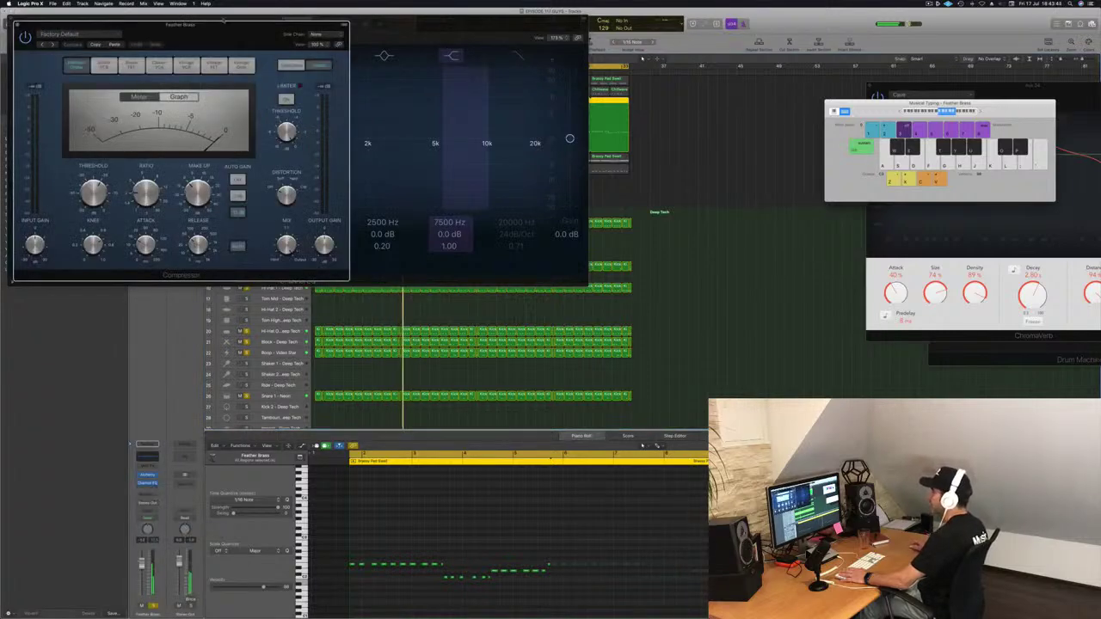
{"action": "left_click_drag", "start_coordinate": [482, 18], "coordinate": [919, 62]}
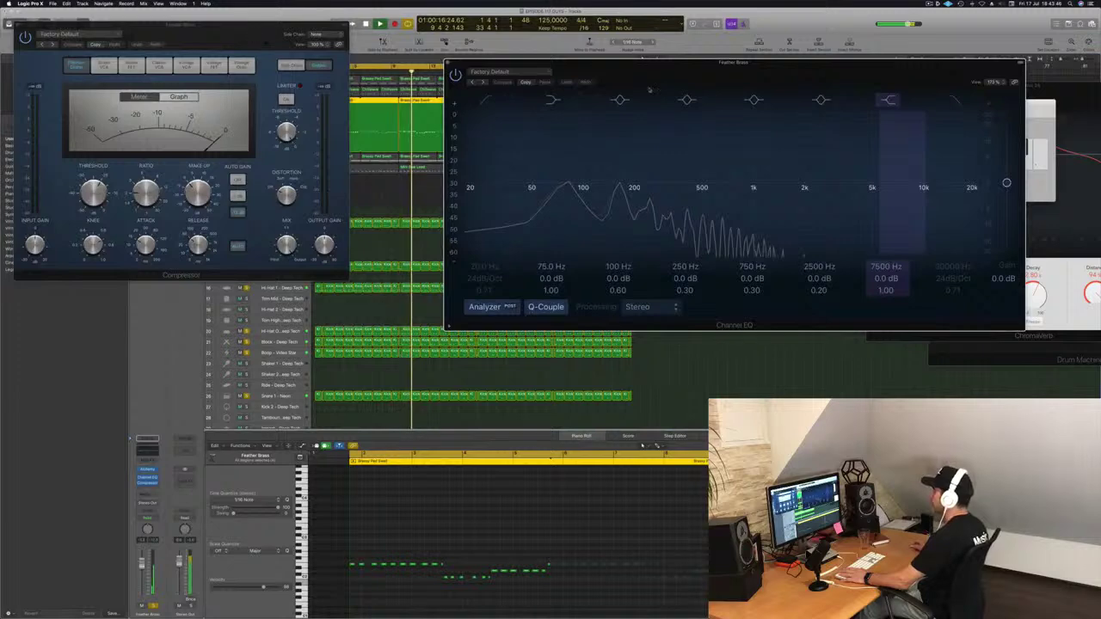
{"action": "left_click_drag", "start_coordinate": [649, 90], "coordinate": [576, 109]}
{"action": "left_click_drag", "start_coordinate": [722, 62], "coordinate": [843, 68]}
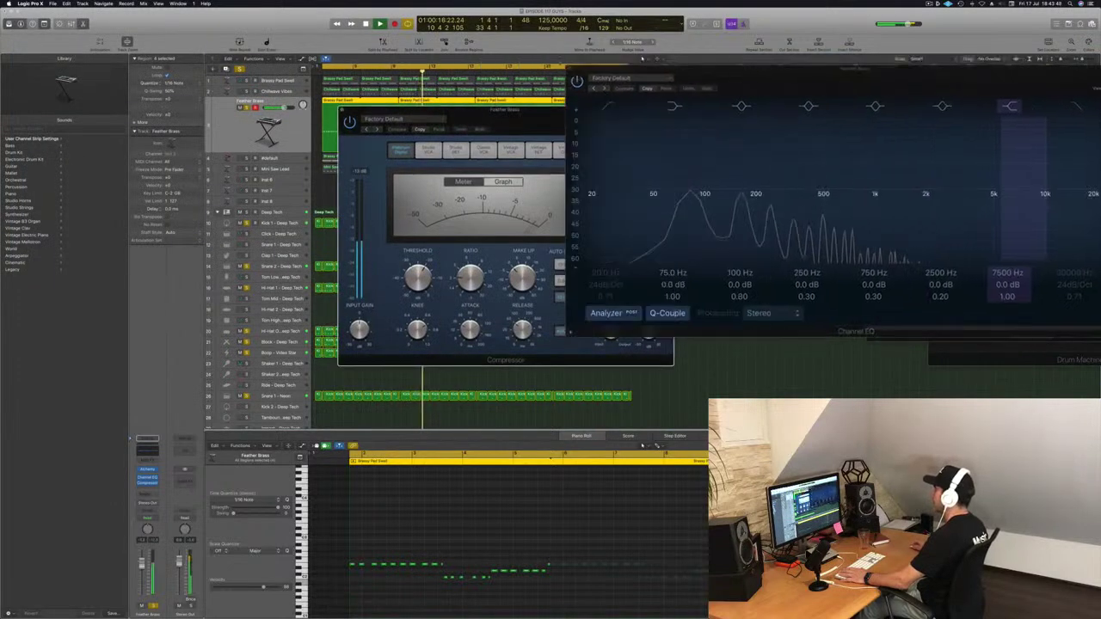
{"action": "left_click_drag", "start_coordinate": [504, 109], "coordinate": [436, 115]}
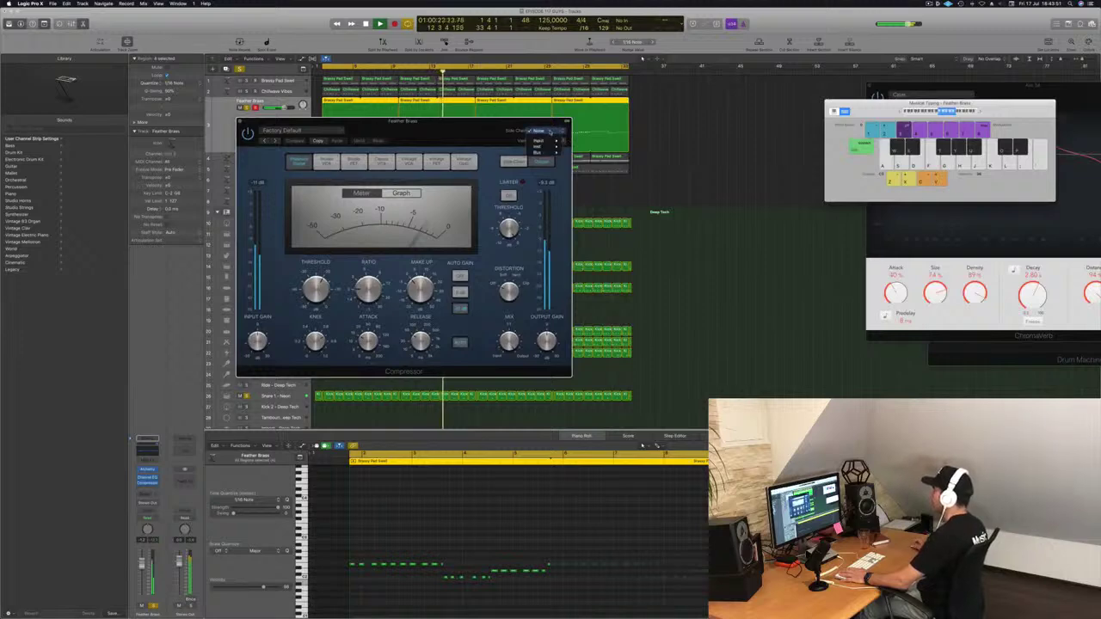
Set the Feather Brass Compressor's side chain to Bus 8, the kick bus, and close its window.
{"action": "mouse_move", "coordinate": [553, 153]}
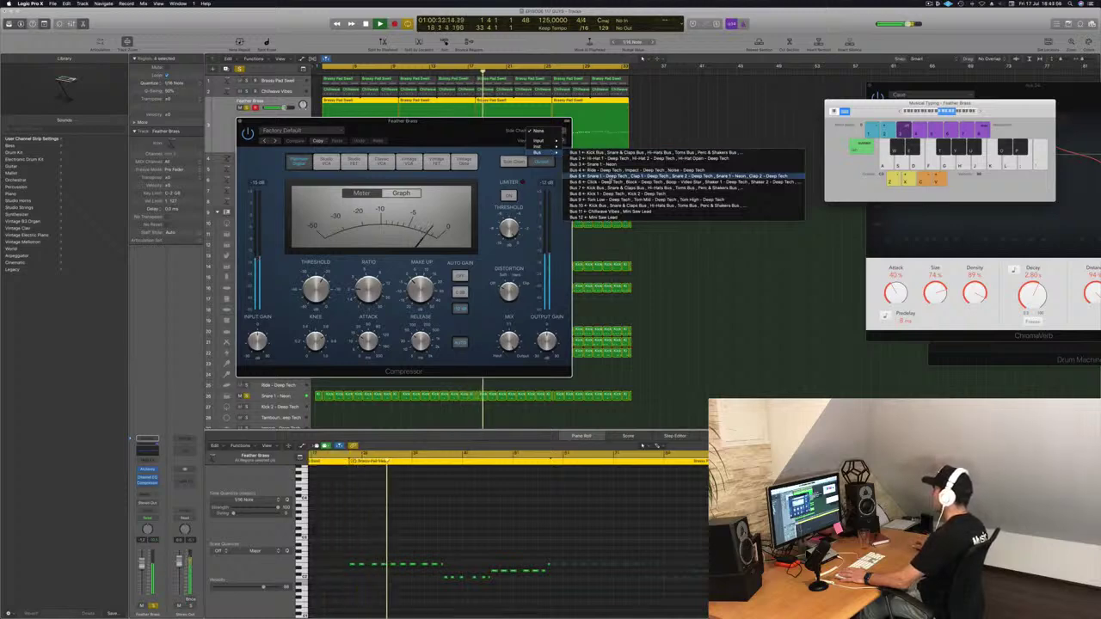
{"action": "left_click", "coordinate": [608, 194]}
{"action": "left_click_drag", "start_coordinate": [453, 131], "coordinate": [704, 172]}
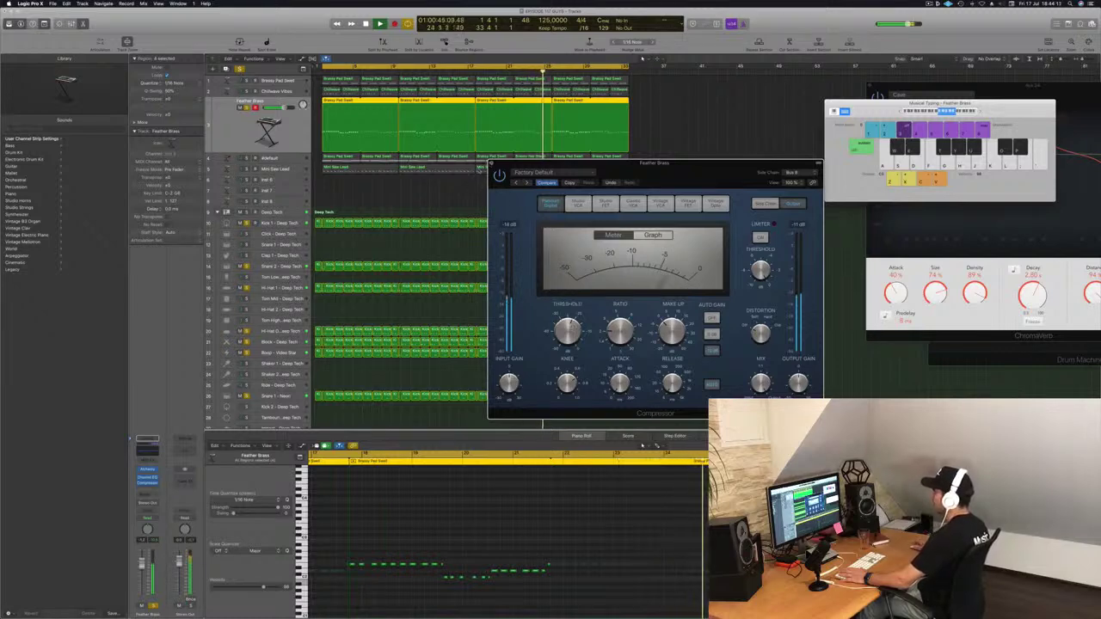
{"action": "left_click", "coordinate": [491, 162]}
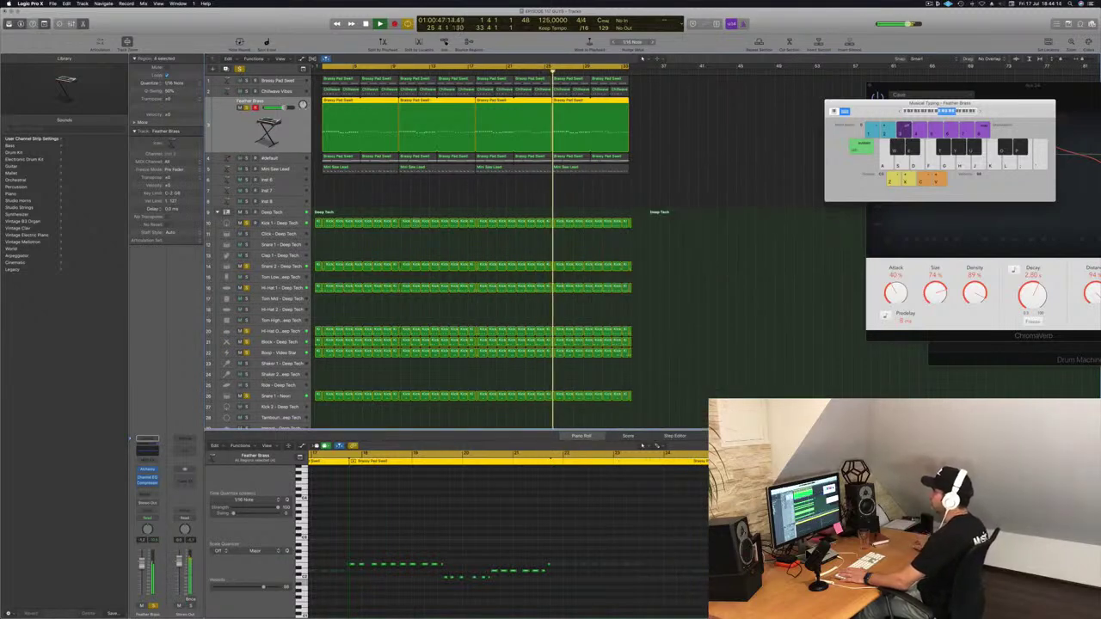
Move the Brassy Pad Swell track below Chillwave Vibes and solo it.
{"action": "left_click", "coordinate": [295, 81]}
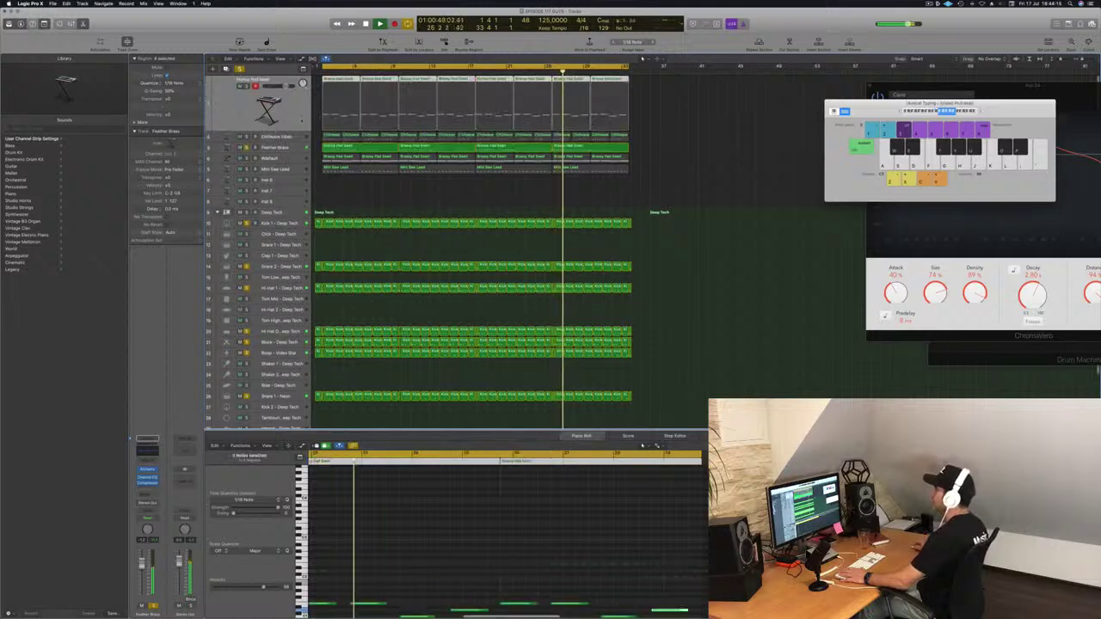
{"action": "left_click_drag", "start_coordinate": [288, 111], "coordinate": [286, 141]}
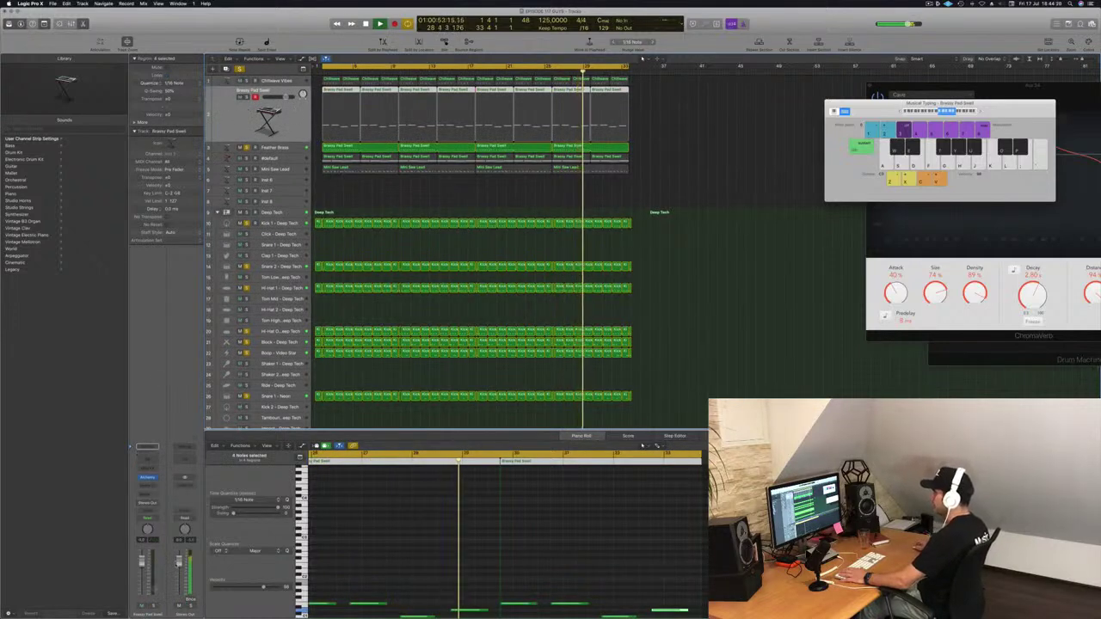
{"action": "left_click", "coordinate": [153, 605]}
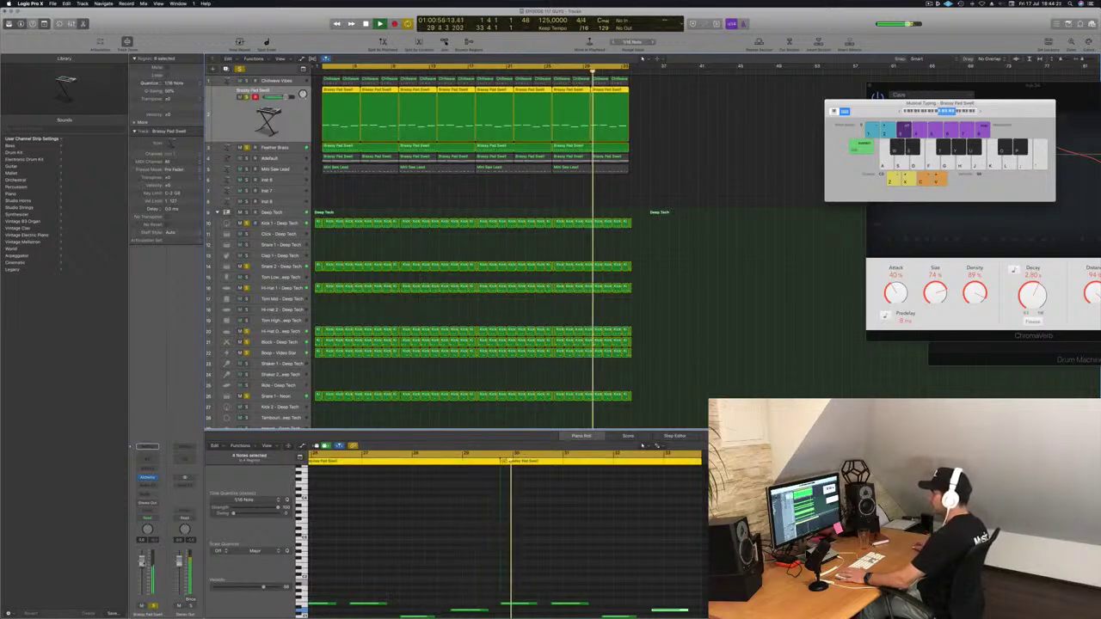
Add a send from the Brassy Pad Swell track to Bus 3.
{"action": "left_click", "coordinate": [148, 460]}
{"action": "mouse_move", "coordinate": [153, 507]}
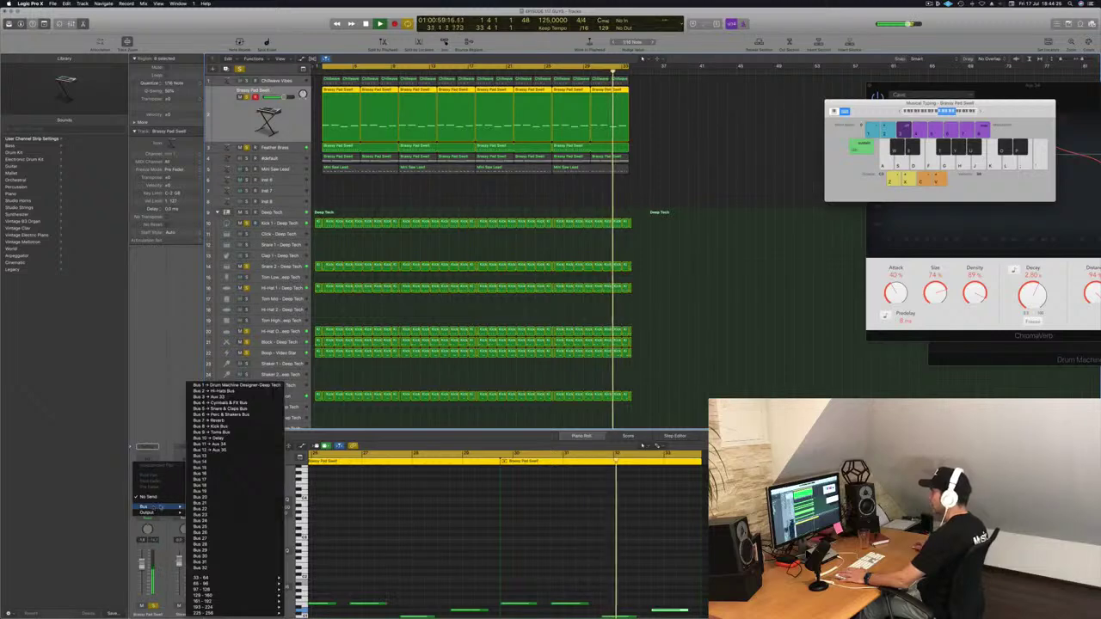
{"action": "left_click", "coordinate": [214, 396]}
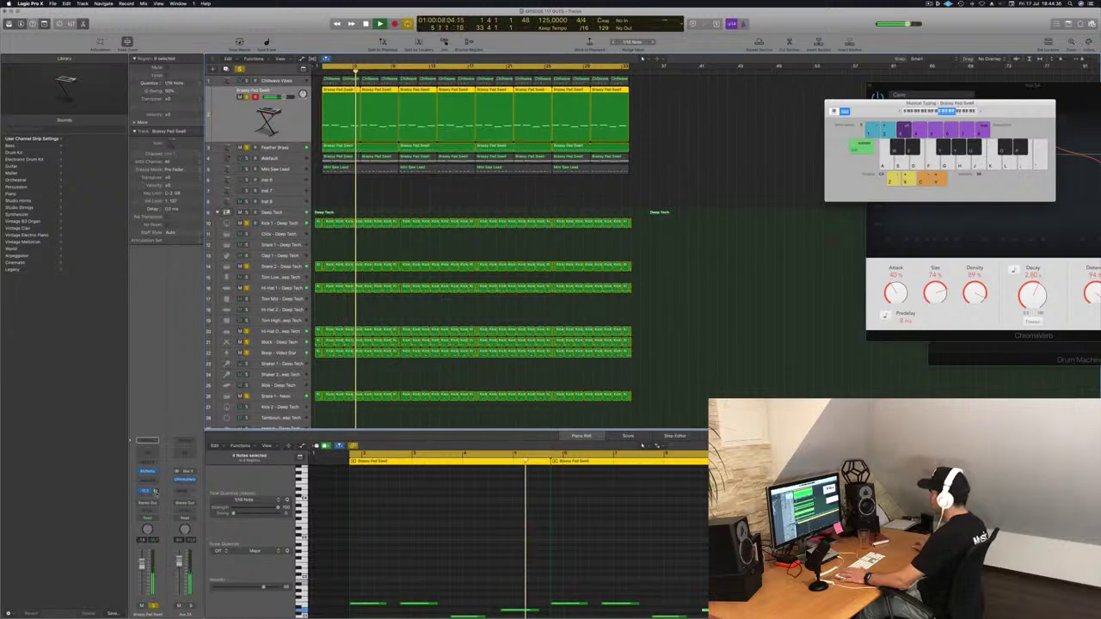
Add a Channel EQ to the Bus 3 aux channel with a low cut at about 200 Hz, then close it.
{"action": "left_click", "coordinate": [184, 454]}
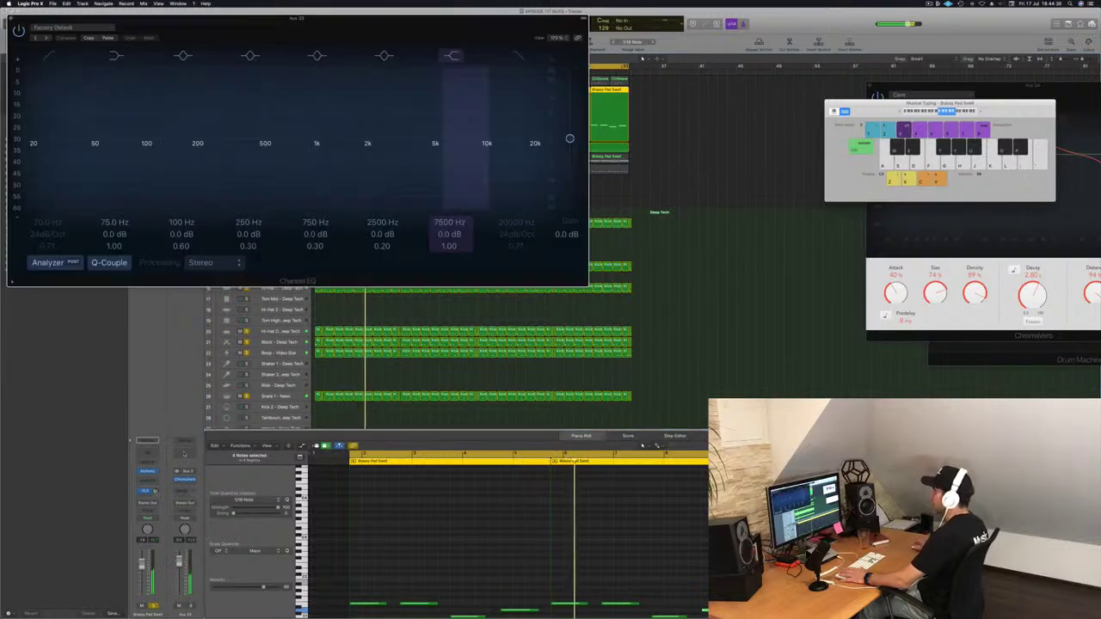
{"action": "left_click", "coordinate": [50, 55]}
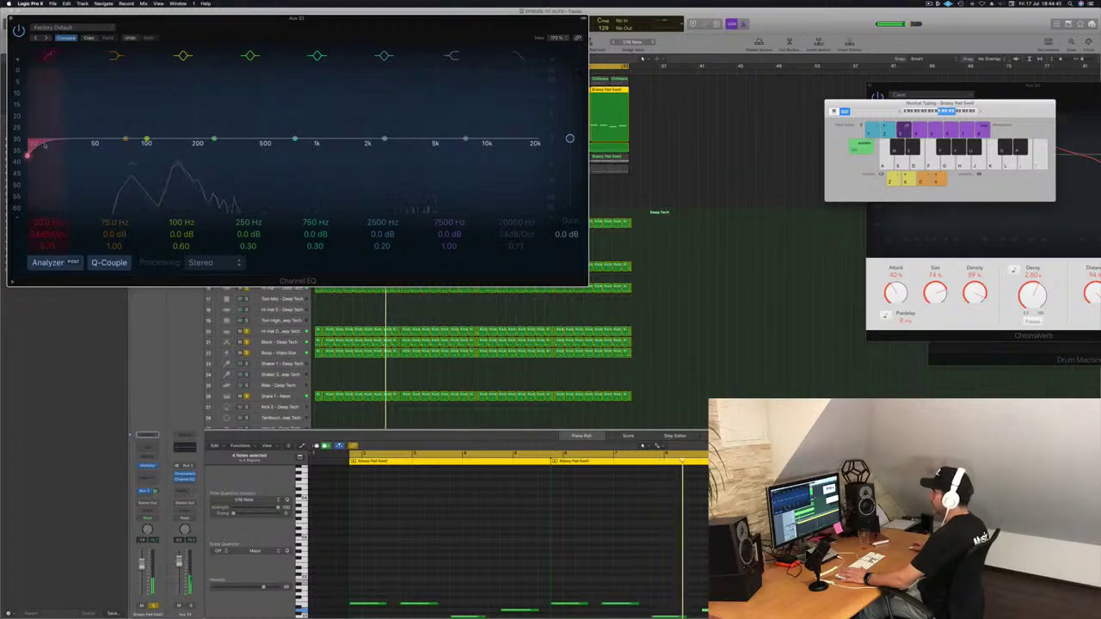
{"action": "left_click_drag", "start_coordinate": [49, 145], "coordinate": [225, 152]}
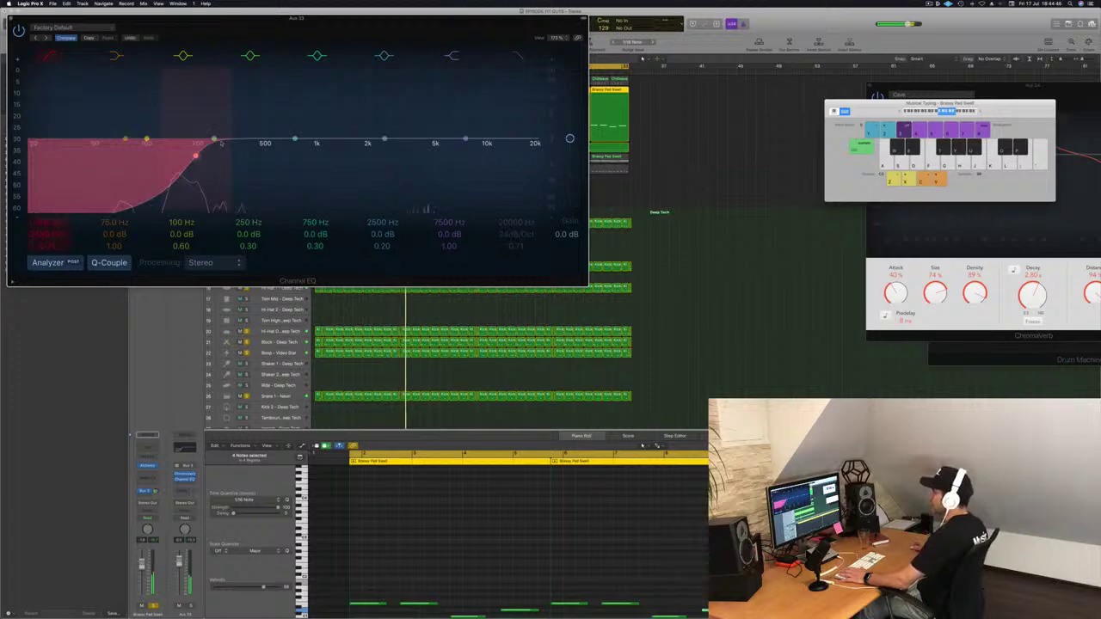
{"action": "left_click", "coordinate": [11, 18]}
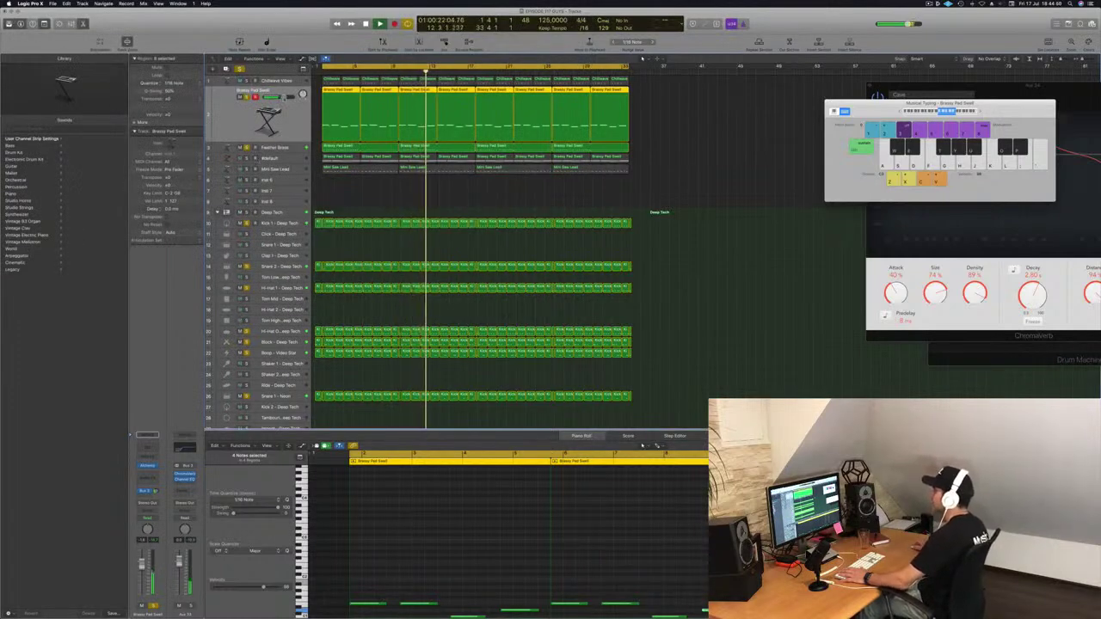
Solo the #default synth track alongside the other soloed tracks.
{"action": "key", "text": "Up"}
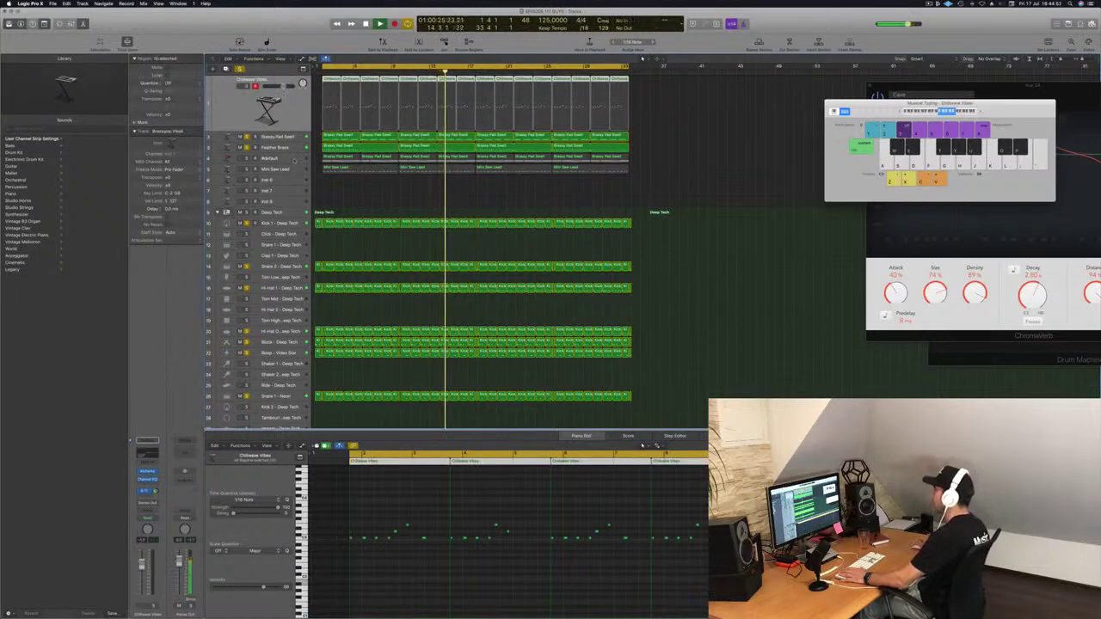
{"action": "key", "text": "Down"}
{"action": "key", "text": "Down"}
{"action": "key", "text": "Down"}
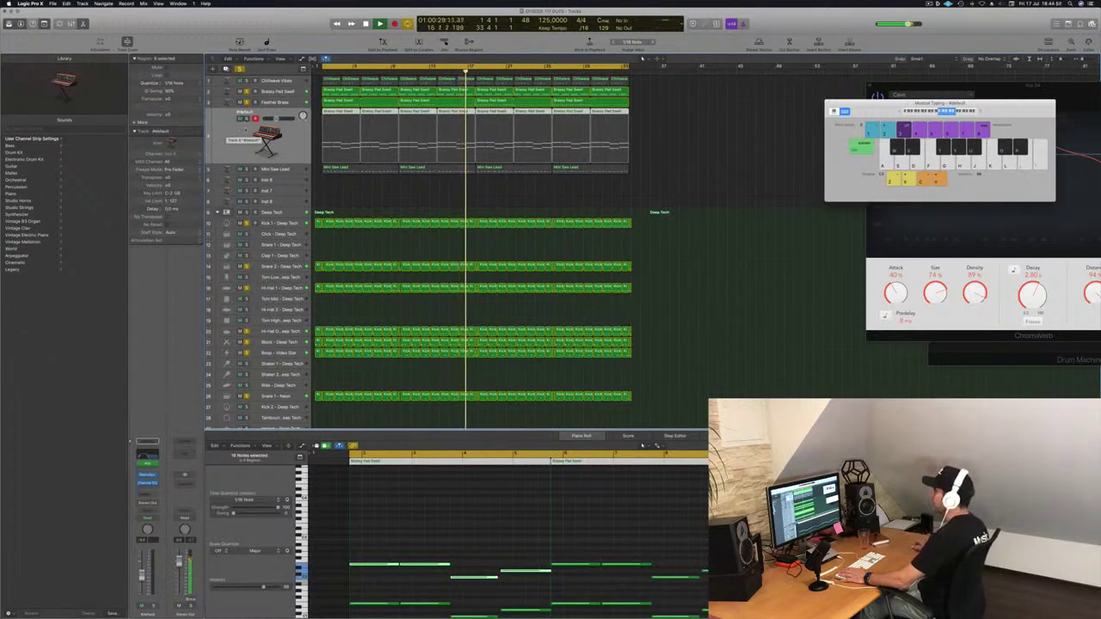
{"action": "left_click", "coordinate": [246, 119]}
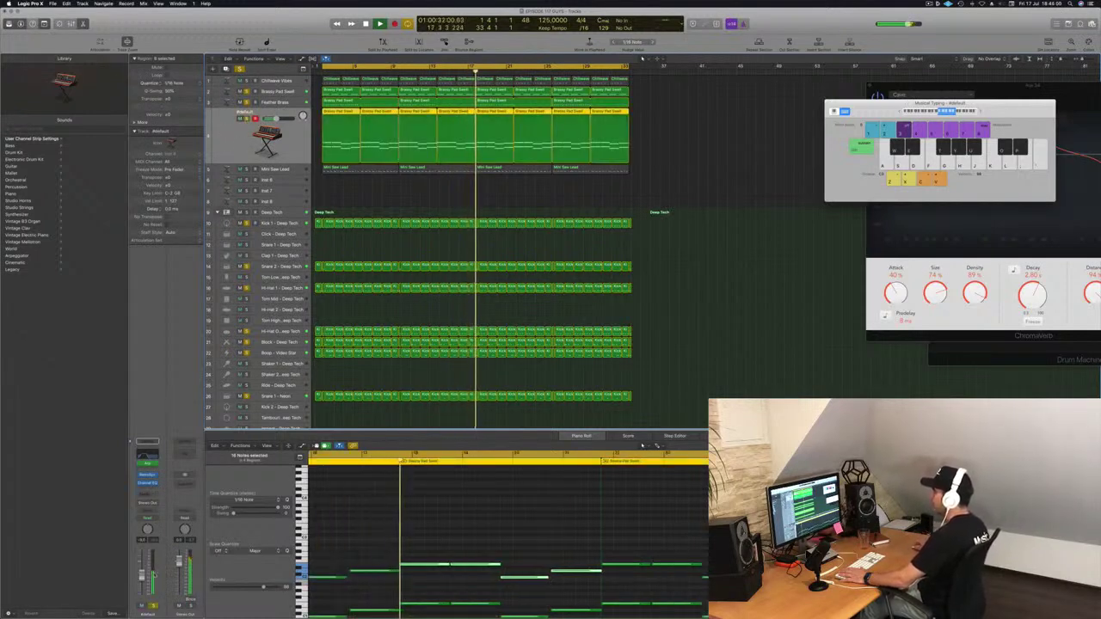
Add a Compressor to the #default synth track, side-chain it to the bus carrying Kick 1 and Kick 2, lower its threshold, and close it.
{"action": "left_click", "coordinate": [148, 486]}
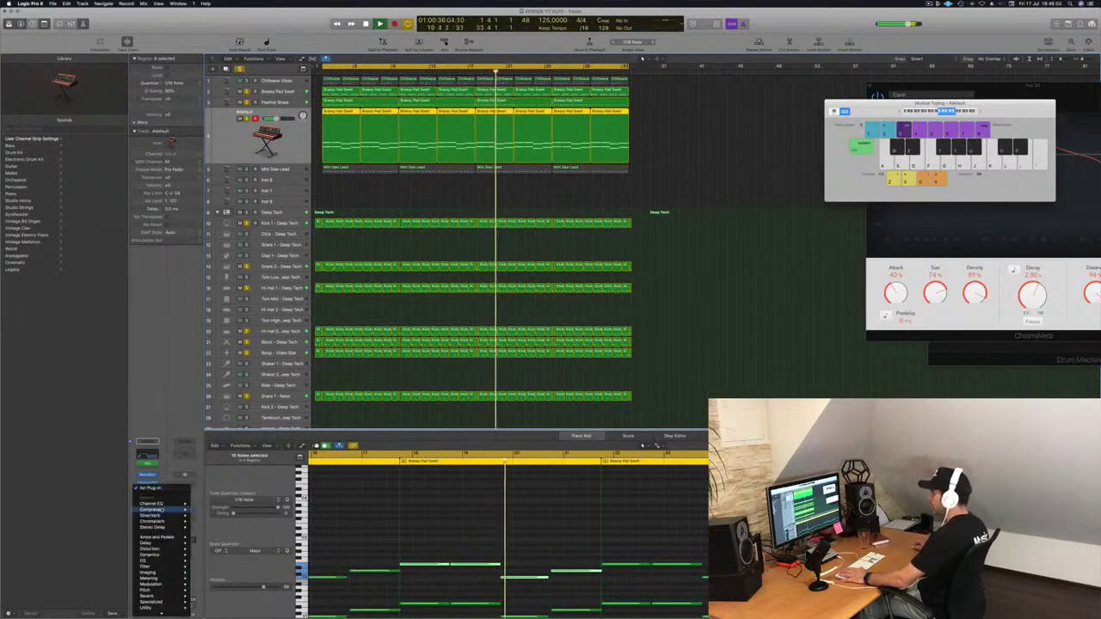
{"action": "left_click", "coordinate": [211, 513]}
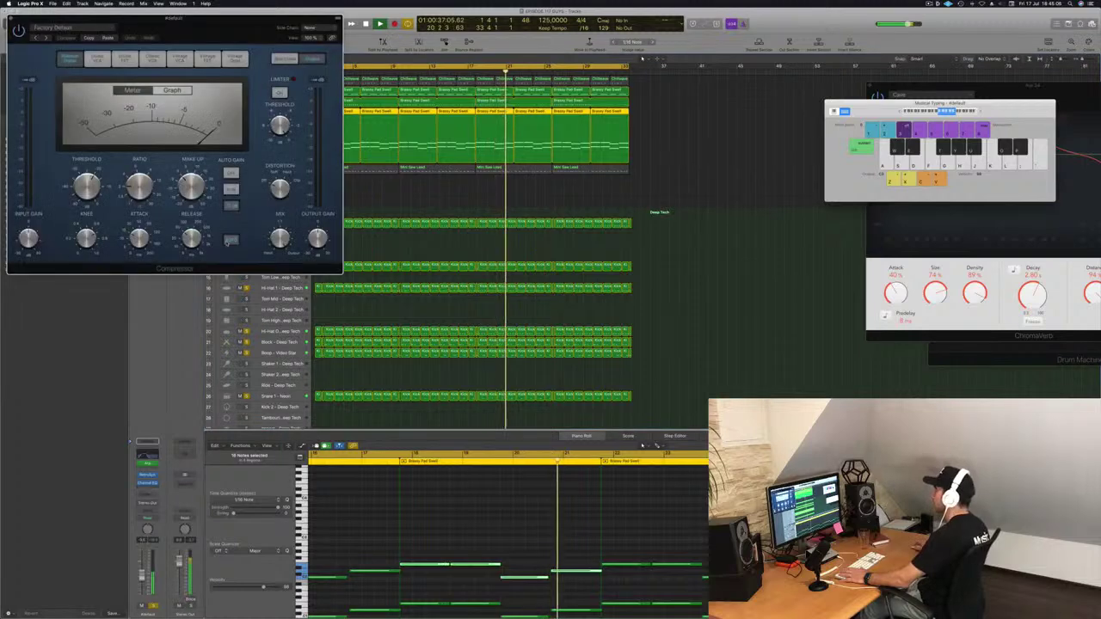
{"action": "left_click_drag", "start_coordinate": [213, 33], "coordinate": [536, 101]}
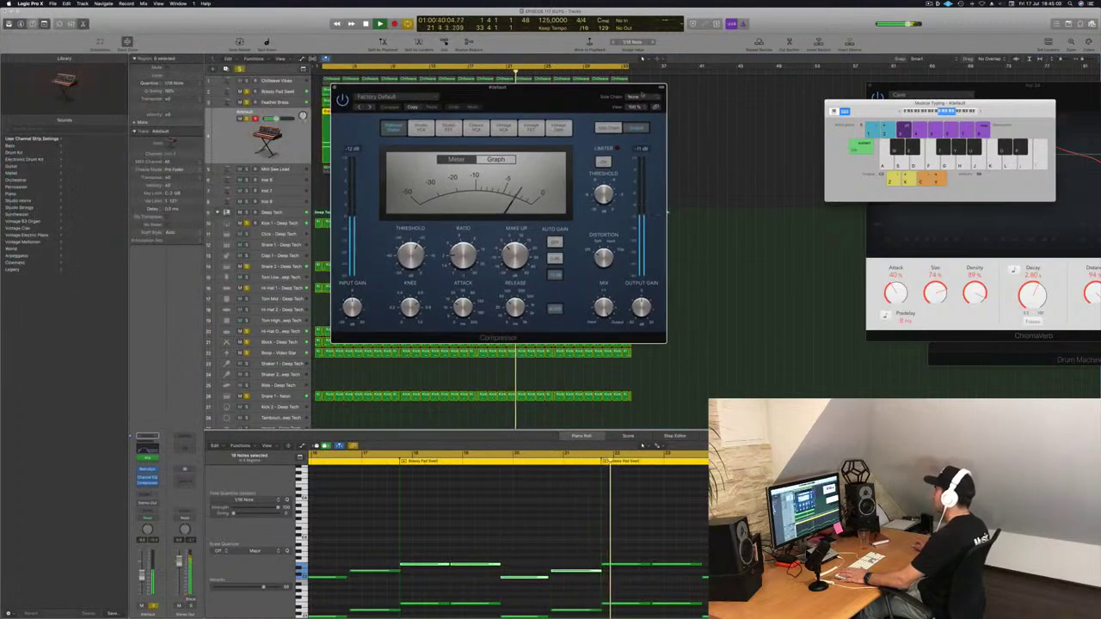
{"action": "left_click", "coordinate": [641, 95]}
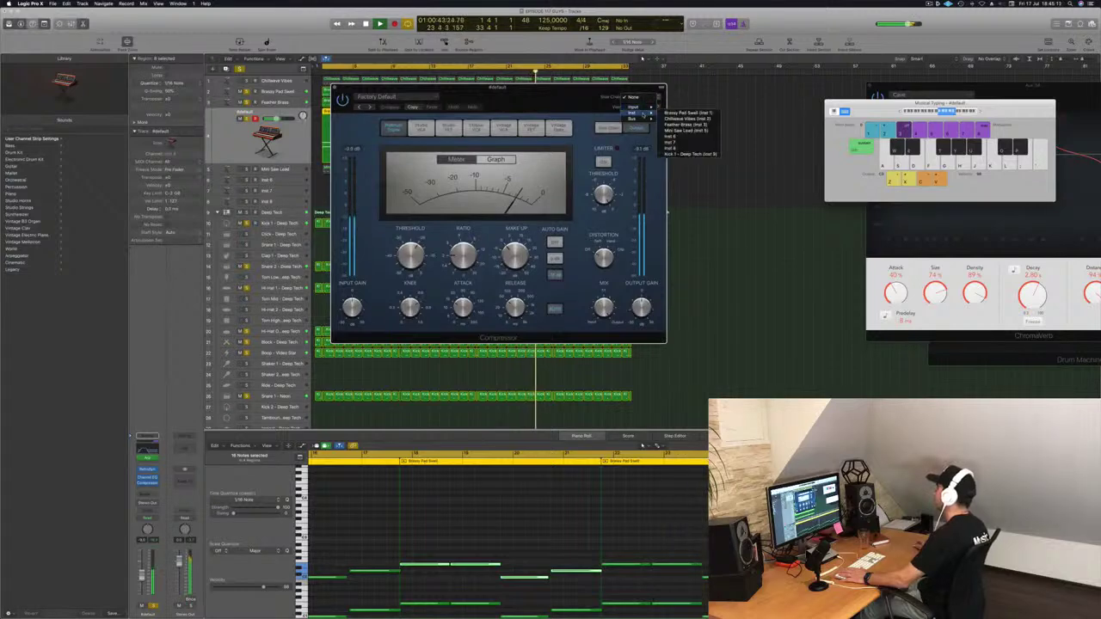
{"action": "mouse_move", "coordinate": [642, 120]}
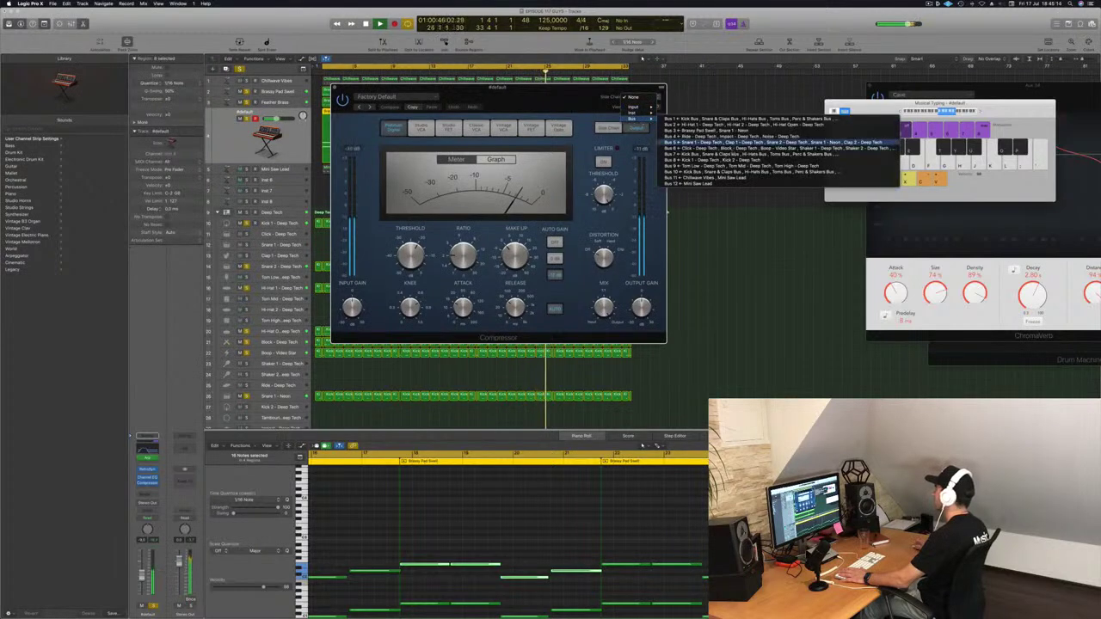
{"action": "left_click", "coordinate": [705, 160]}
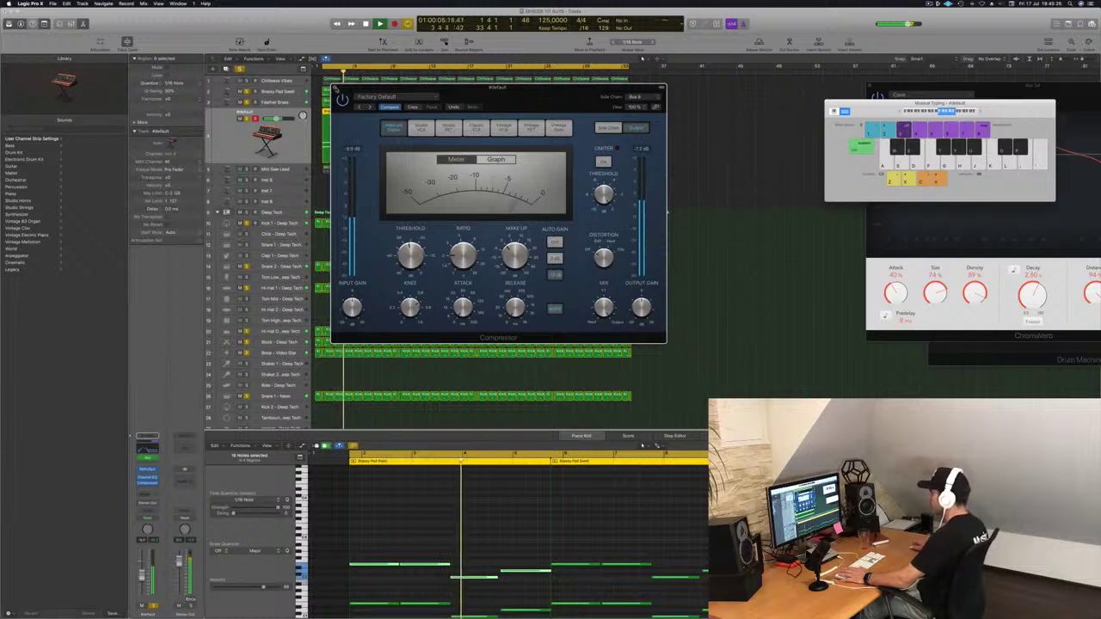
{"action": "left_click", "coordinate": [335, 88]}
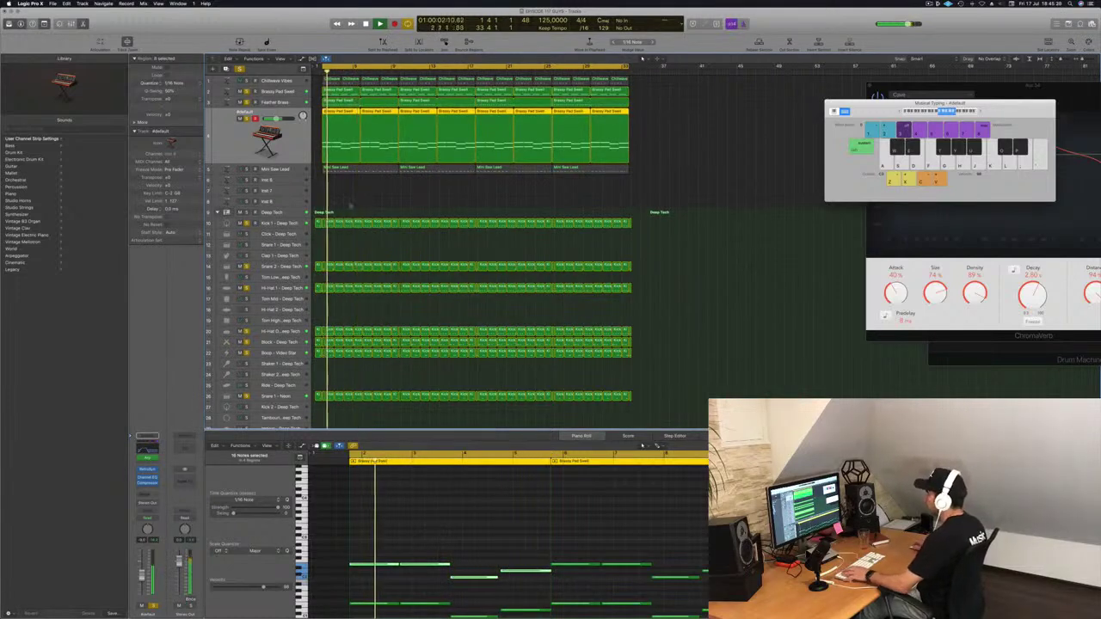
Shorten the second pair of notes in the first #default region so they end where the next chord starts.
{"action": "left_click", "coordinate": [349, 203]}
{"action": "left_click", "coordinate": [346, 136]}
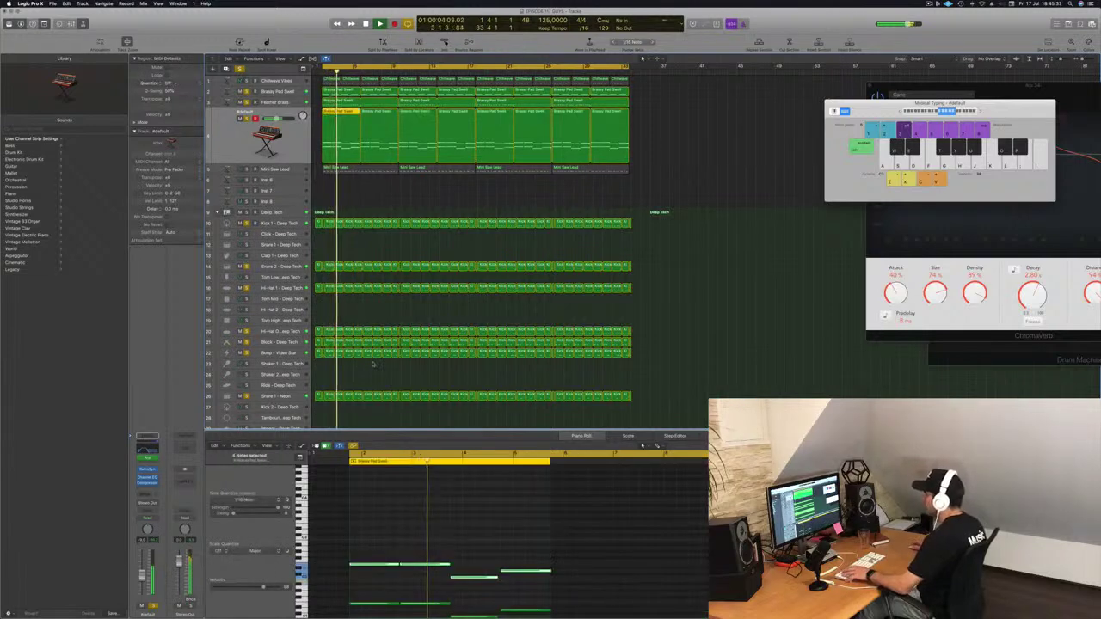
{"action": "key", "text": "space"}
{"action": "key", "text": "super+Right"}
{"action": "key", "text": "super+Right"}
{"action": "key", "text": "super+Right"}
{"action": "key", "text": "super+Right"}
{"action": "key", "text": "super+Right"}
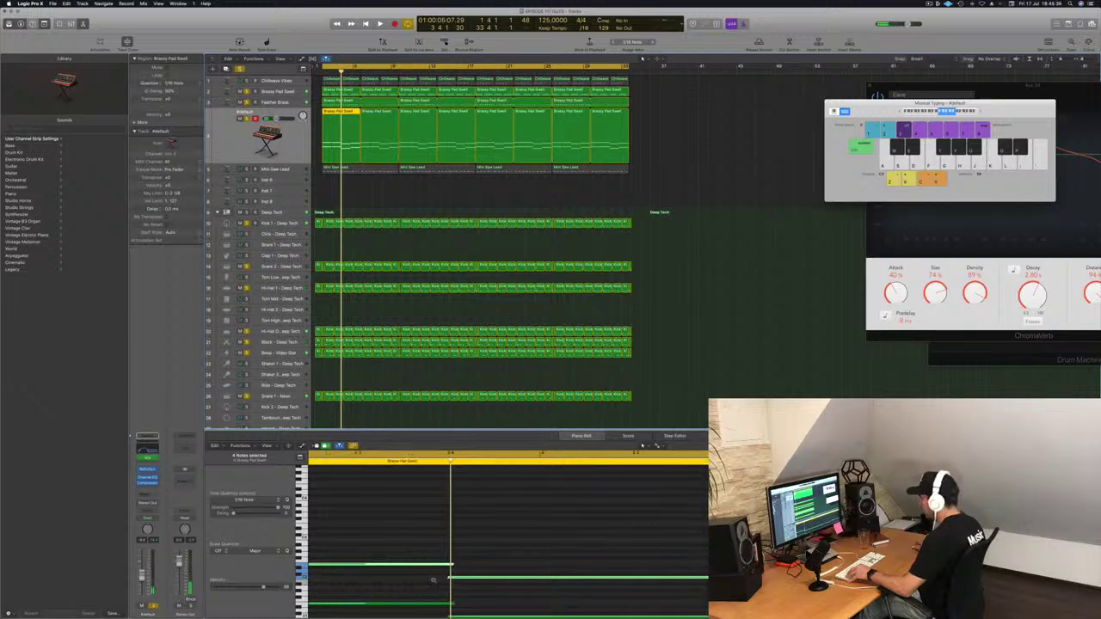
{"action": "scroll", "coordinate": [410, 567], "scroll_direction": "down", "scroll_amount": 4}
{"action": "scroll", "coordinate": [405, 553], "scroll_direction": "left", "scroll_amount": 4}
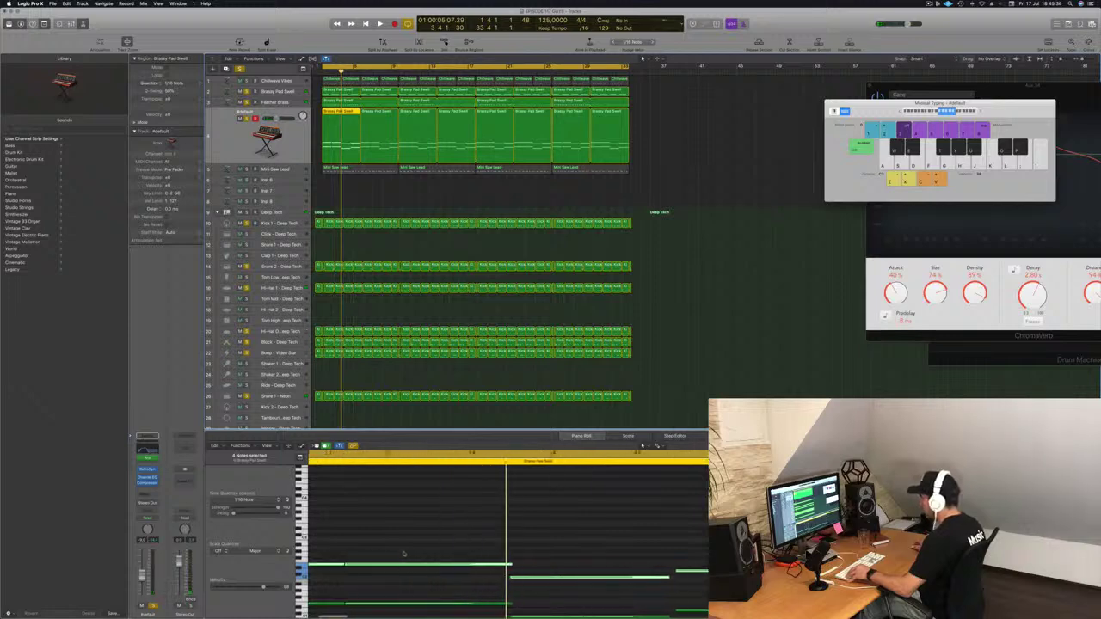
{"action": "scroll", "coordinate": [469, 552], "scroll_direction": "down", "scroll_amount": 2}
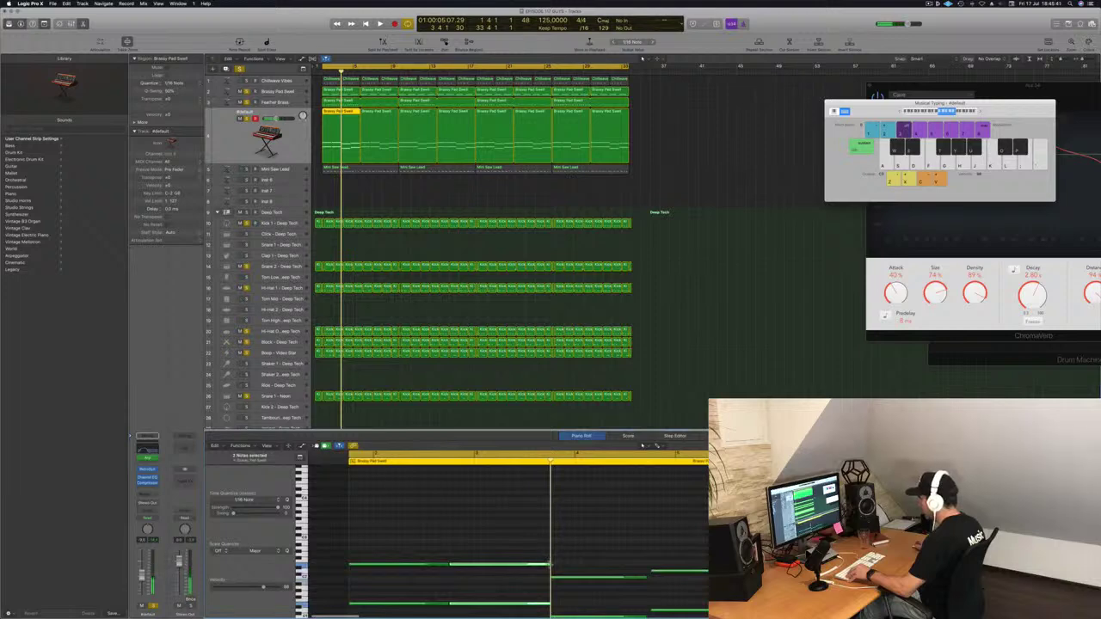
{"action": "left_click", "coordinate": [549, 566]}
{"action": "scroll", "coordinate": [548, 567], "scroll_direction": "up", "scroll_amount": 2}
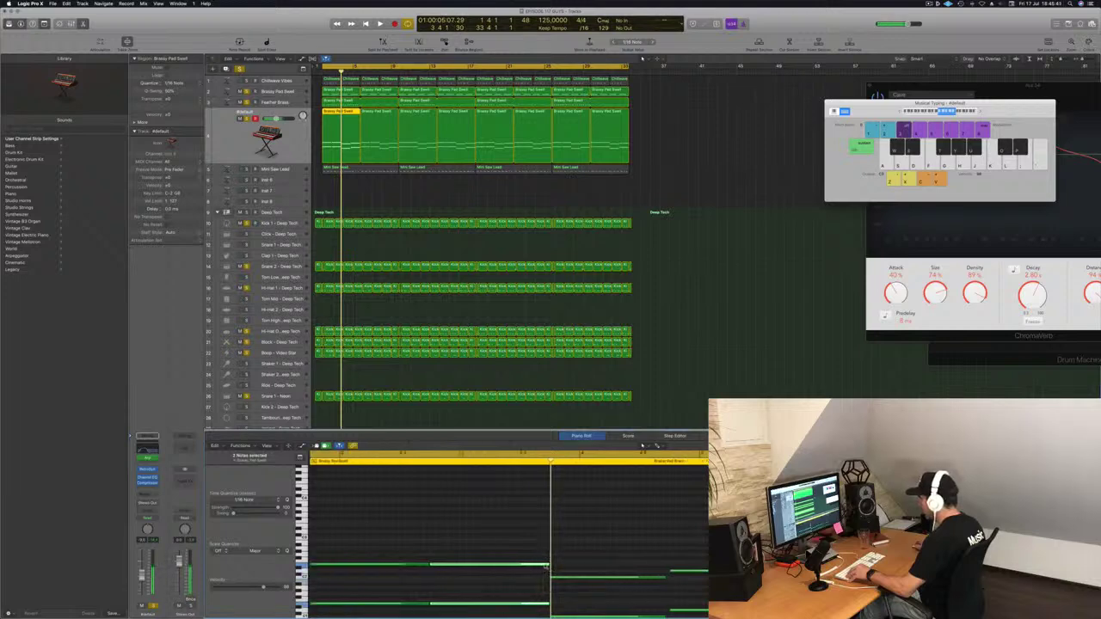
{"action": "scroll", "coordinate": [585, 568], "scroll_direction": "right", "scroll_amount": 3}
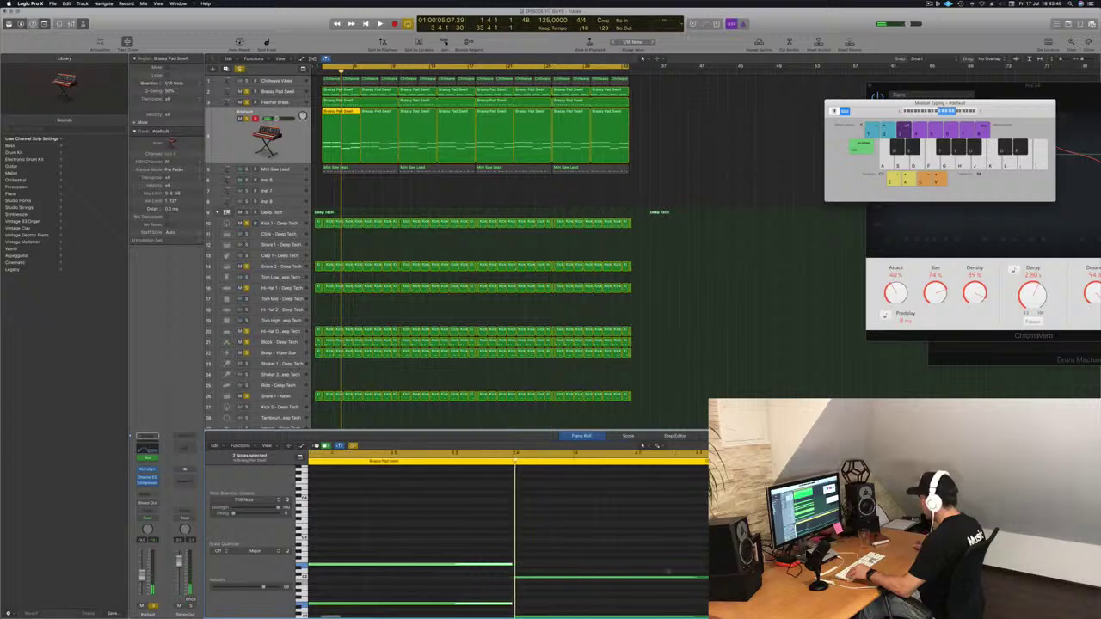
Trim the ends of the third pair of notes in the same #default region so they stop before the following notes.
{"action": "scroll", "coordinate": [679, 551], "scroll_direction": "down", "scroll_amount": 2}
{"action": "left_click_drag", "start_coordinate": [676, 511], "coordinate": [677, 589]}
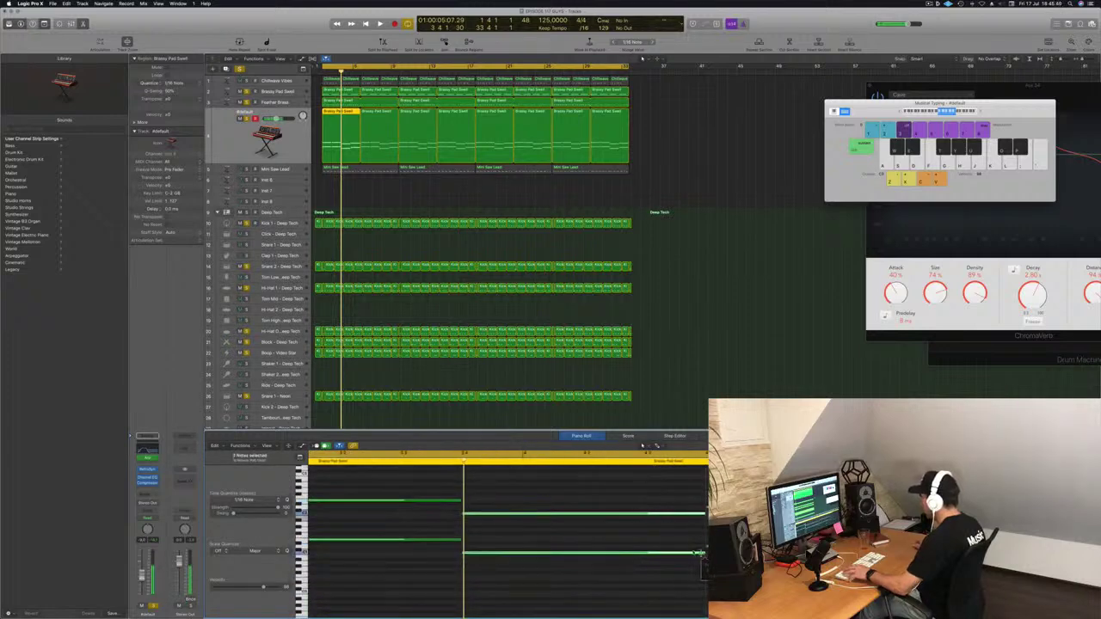
{"action": "left_click", "coordinate": [677, 589]}
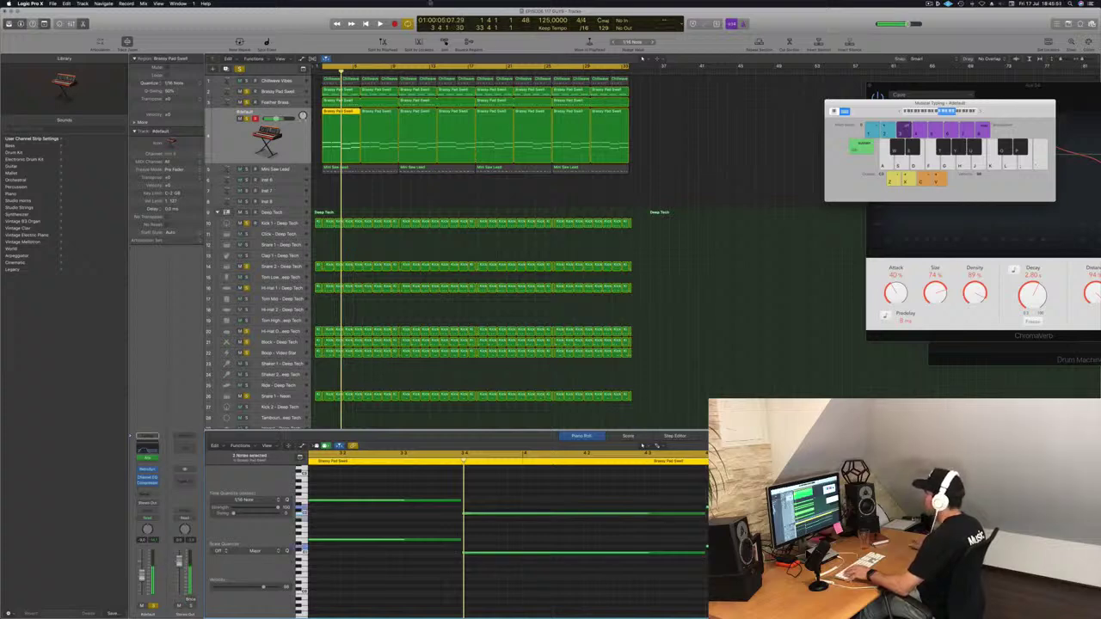
Replace the remaining #default regions with copies of the edited one to fill the arrangement, and play it from the start.
{"action": "left_click_drag", "start_coordinate": [669, 136], "coordinate": [343, 122]}
{"action": "key", "text": "Delete"}
{"action": "key", "text": "space"}
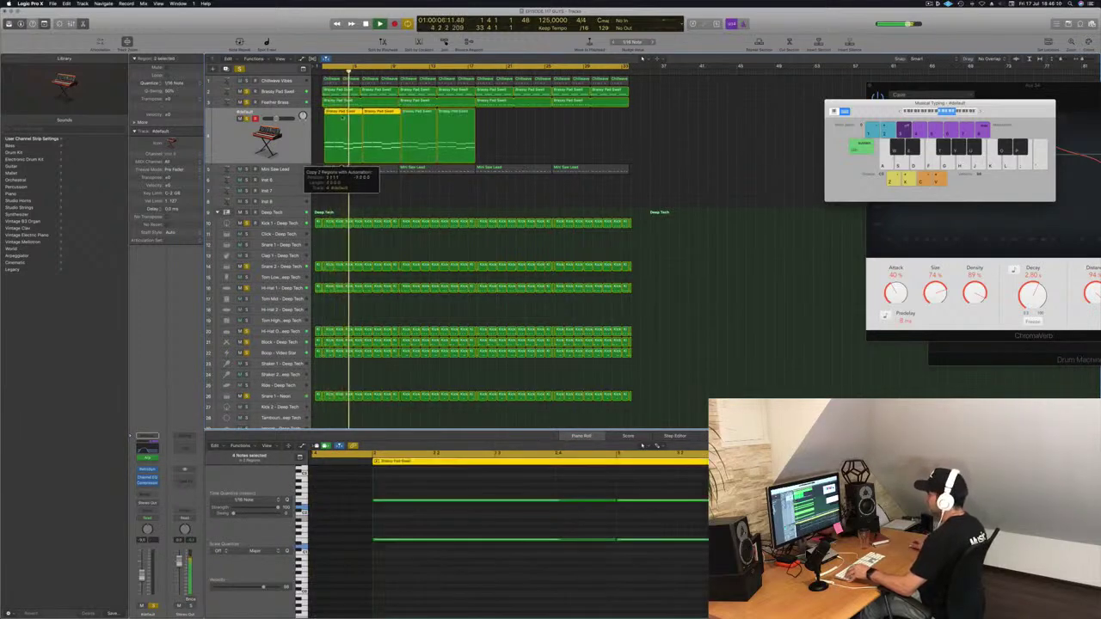
{"action": "key", "text": "super+z"}
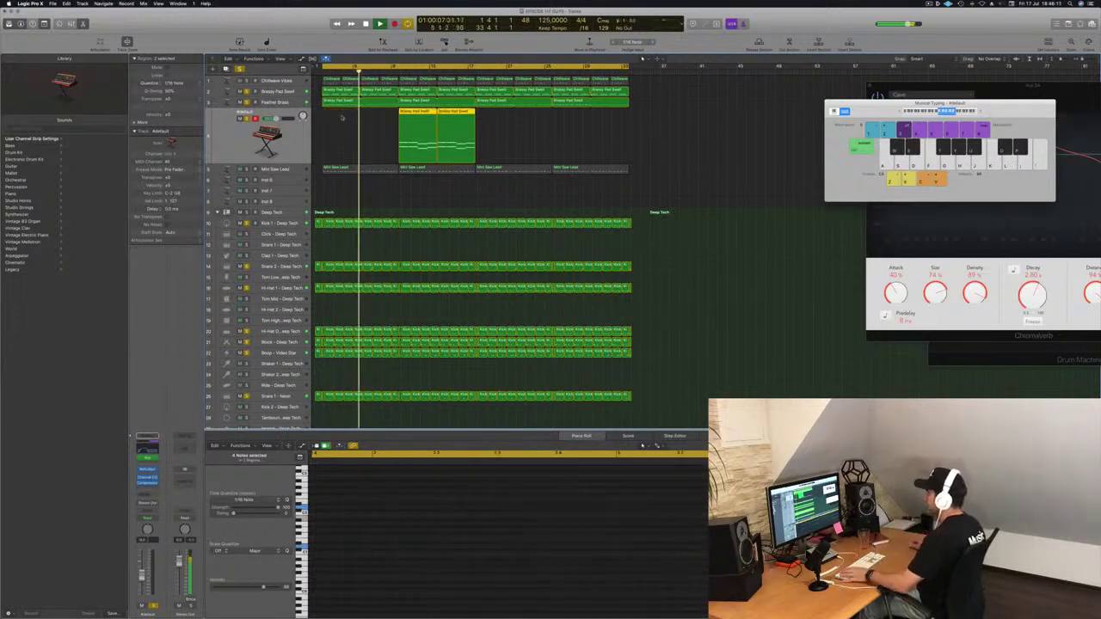
{"action": "key", "text": "space"}
{"action": "left_click_drag", "start_coordinate": [416, 118], "coordinate": [493, 127]}
{"action": "key", "text": "Return"}
{"action": "key", "text": "space"}
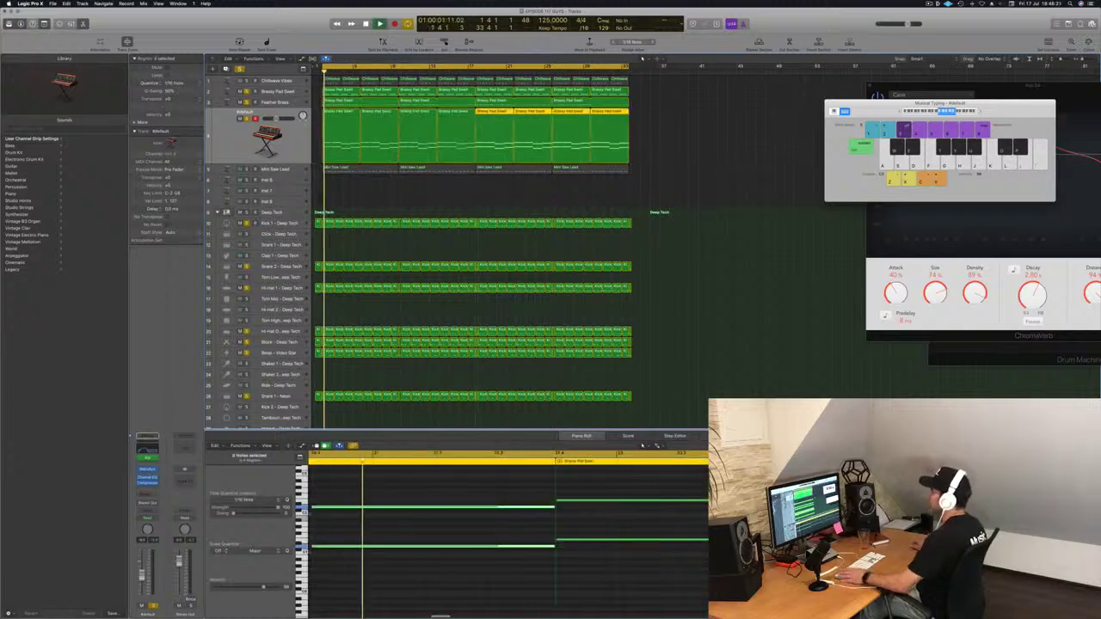
Solo the Mini Saw Lead track alongside the other soloed tracks and play the arrangement from the start.
{"action": "left_click", "coordinate": [241, 146]}
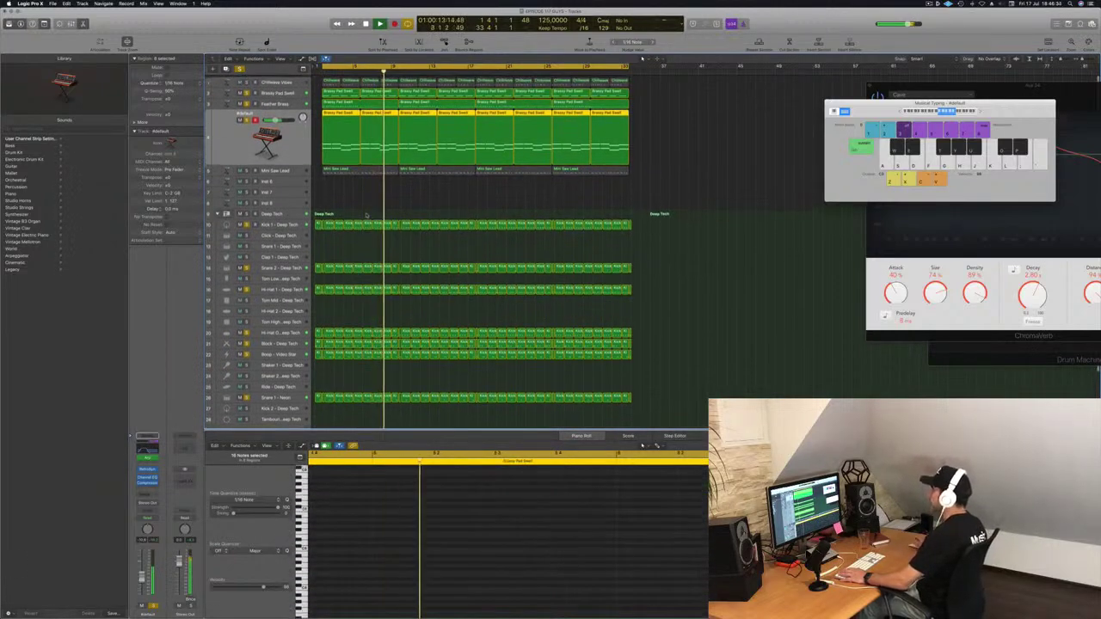
{"action": "left_click", "coordinate": [284, 169]}
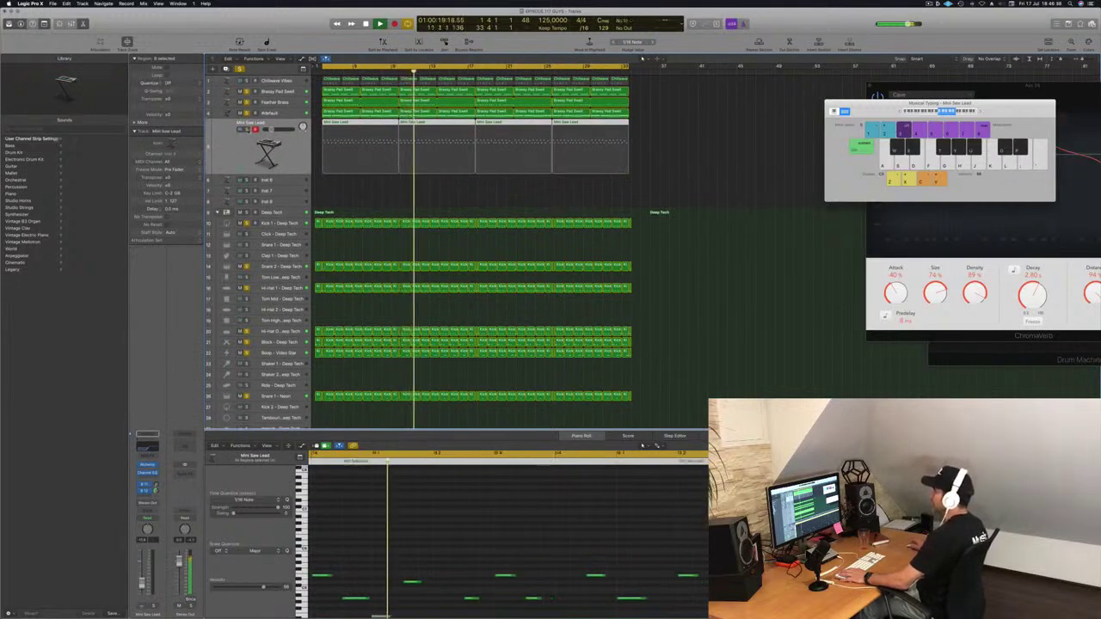
{"action": "left_click", "coordinate": [247, 130]}
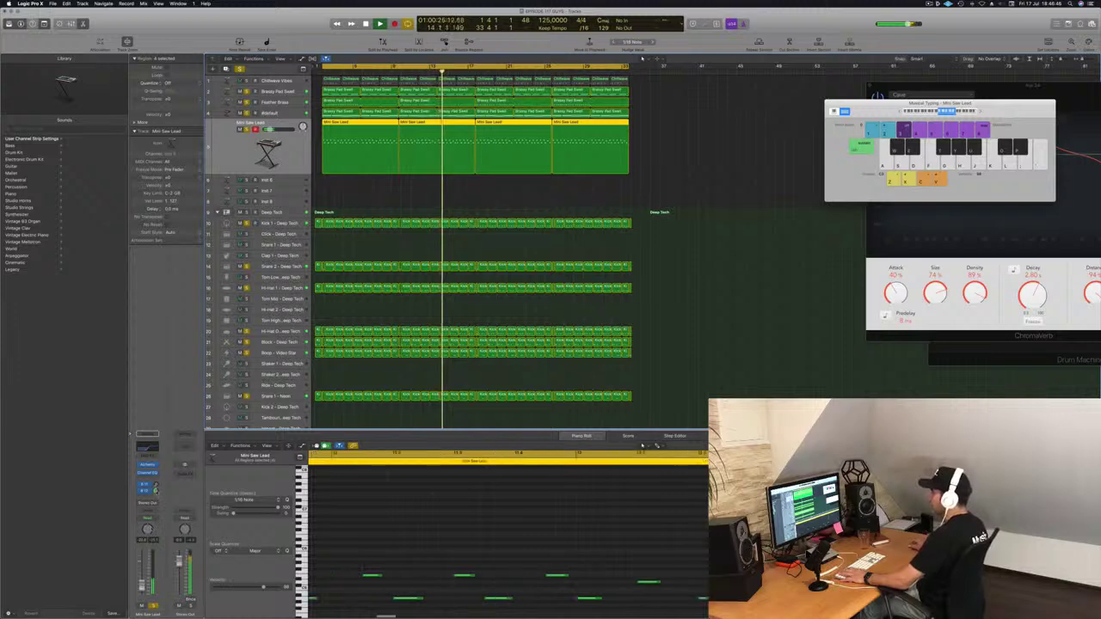
{"action": "key", "text": "Return"}
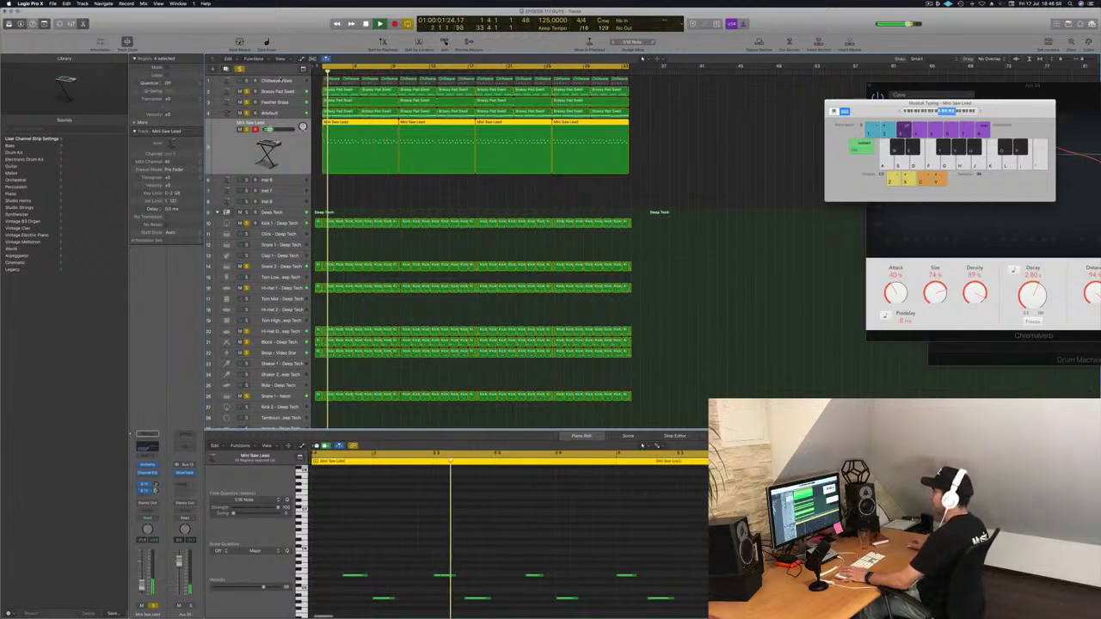
Clear all track solos to hear the full mix with Chillwave Vibes, and save the project.
{"action": "left_click", "coordinate": [280, 80]}
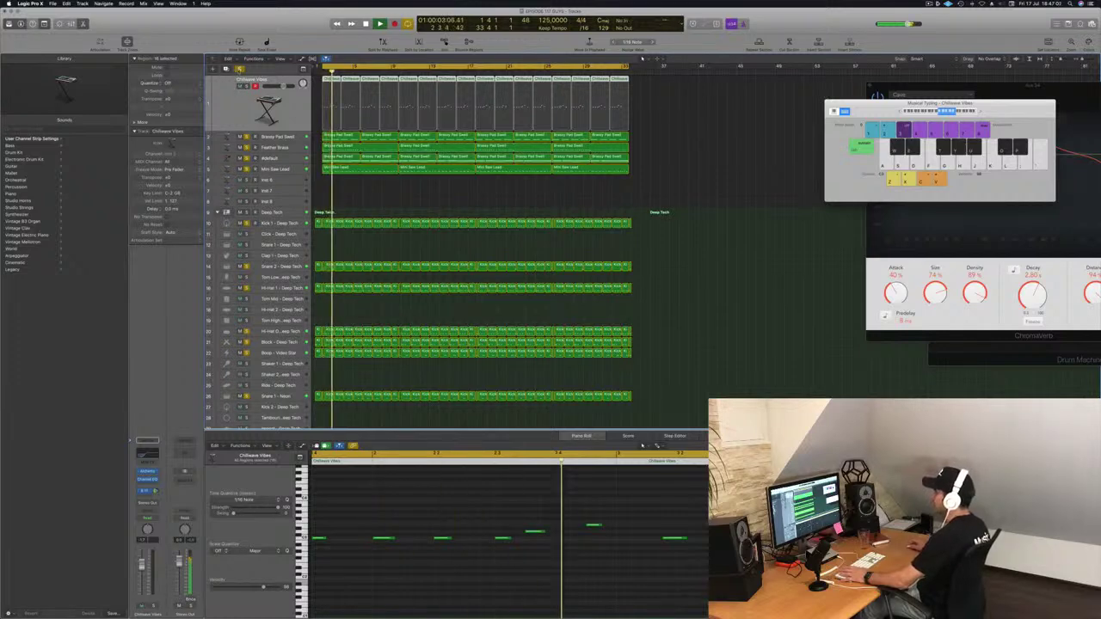
{"action": "left_click", "coordinate": [240, 70]}
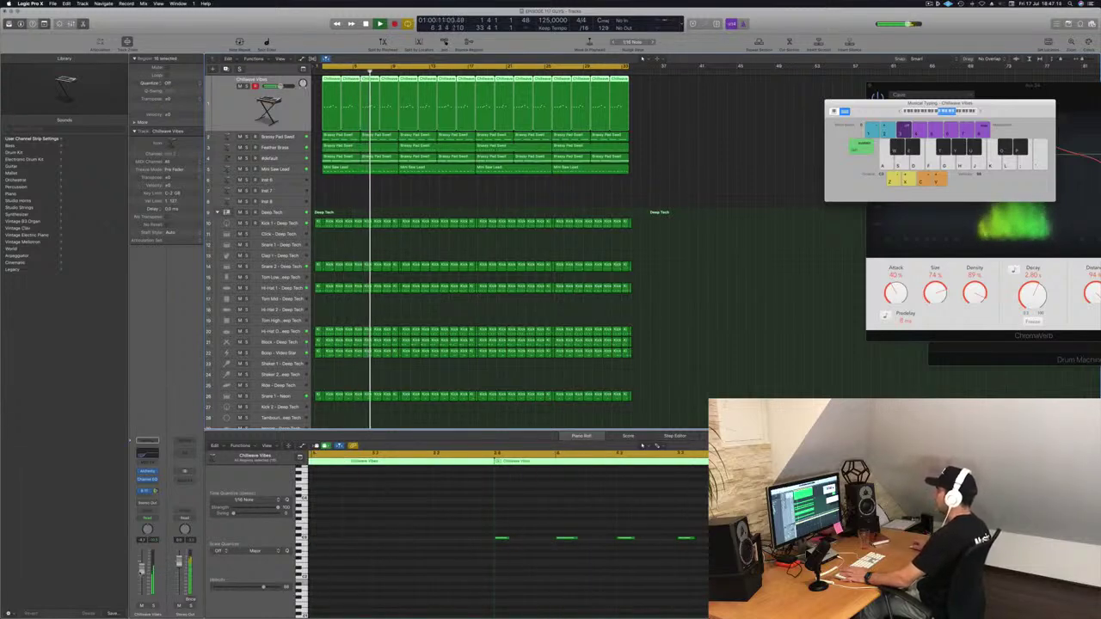
{"action": "left_click", "coordinate": [366, 171]}
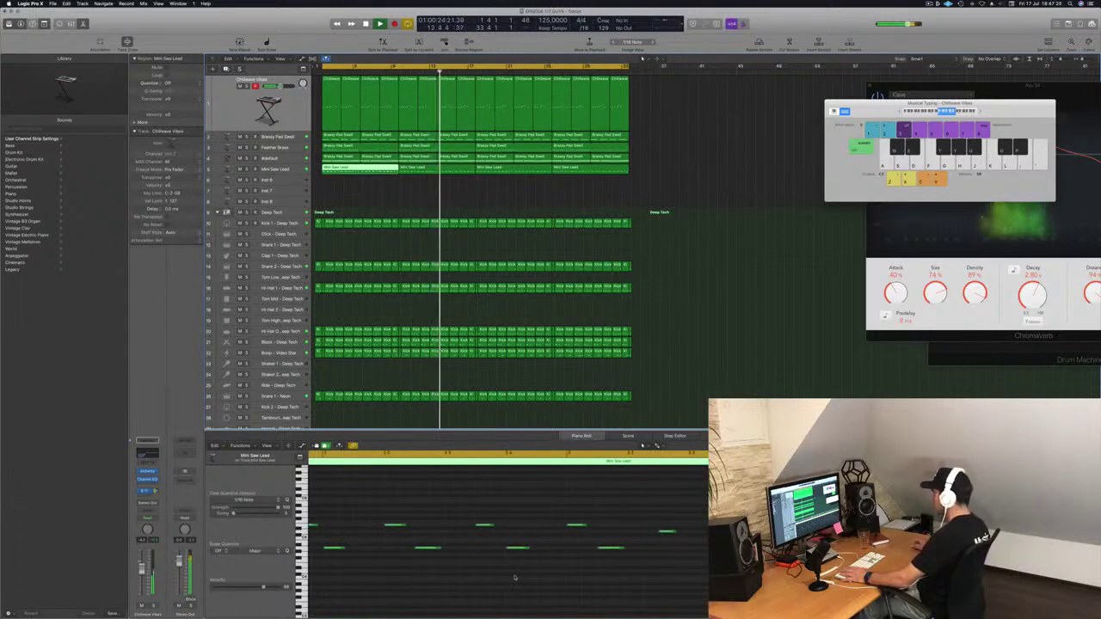
{"action": "left_click", "coordinate": [352, 195]}
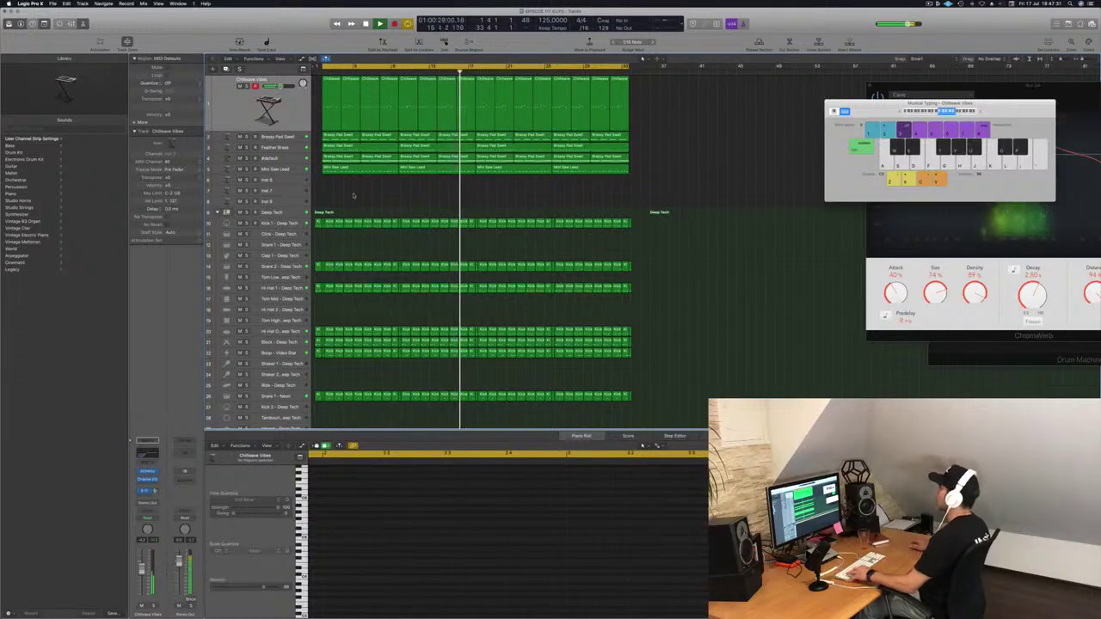
{"action": "key", "text": "super+s"}
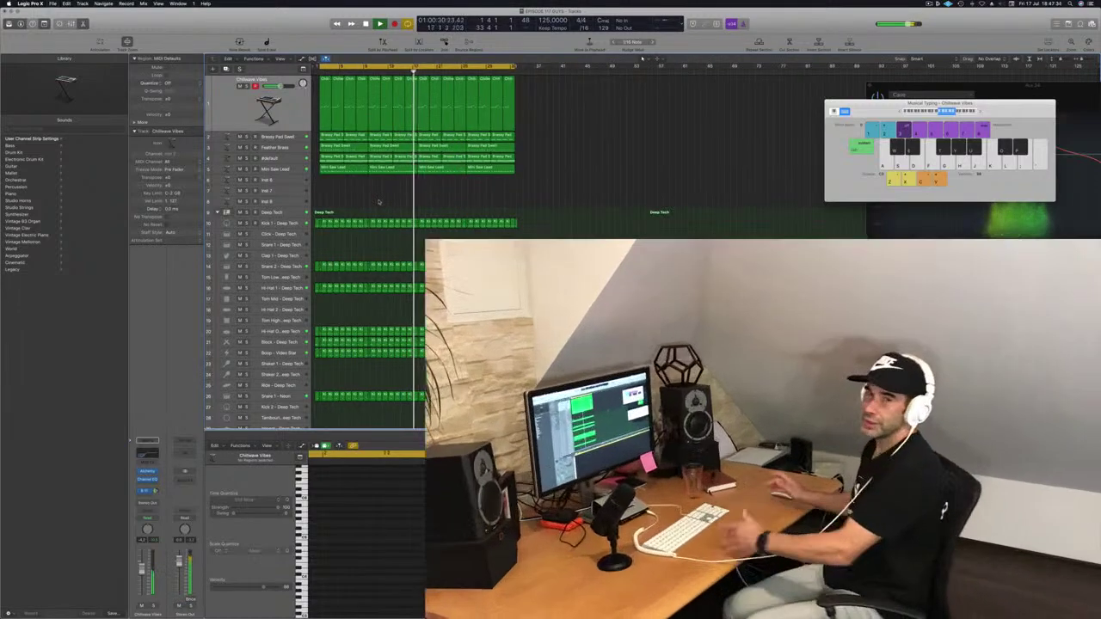